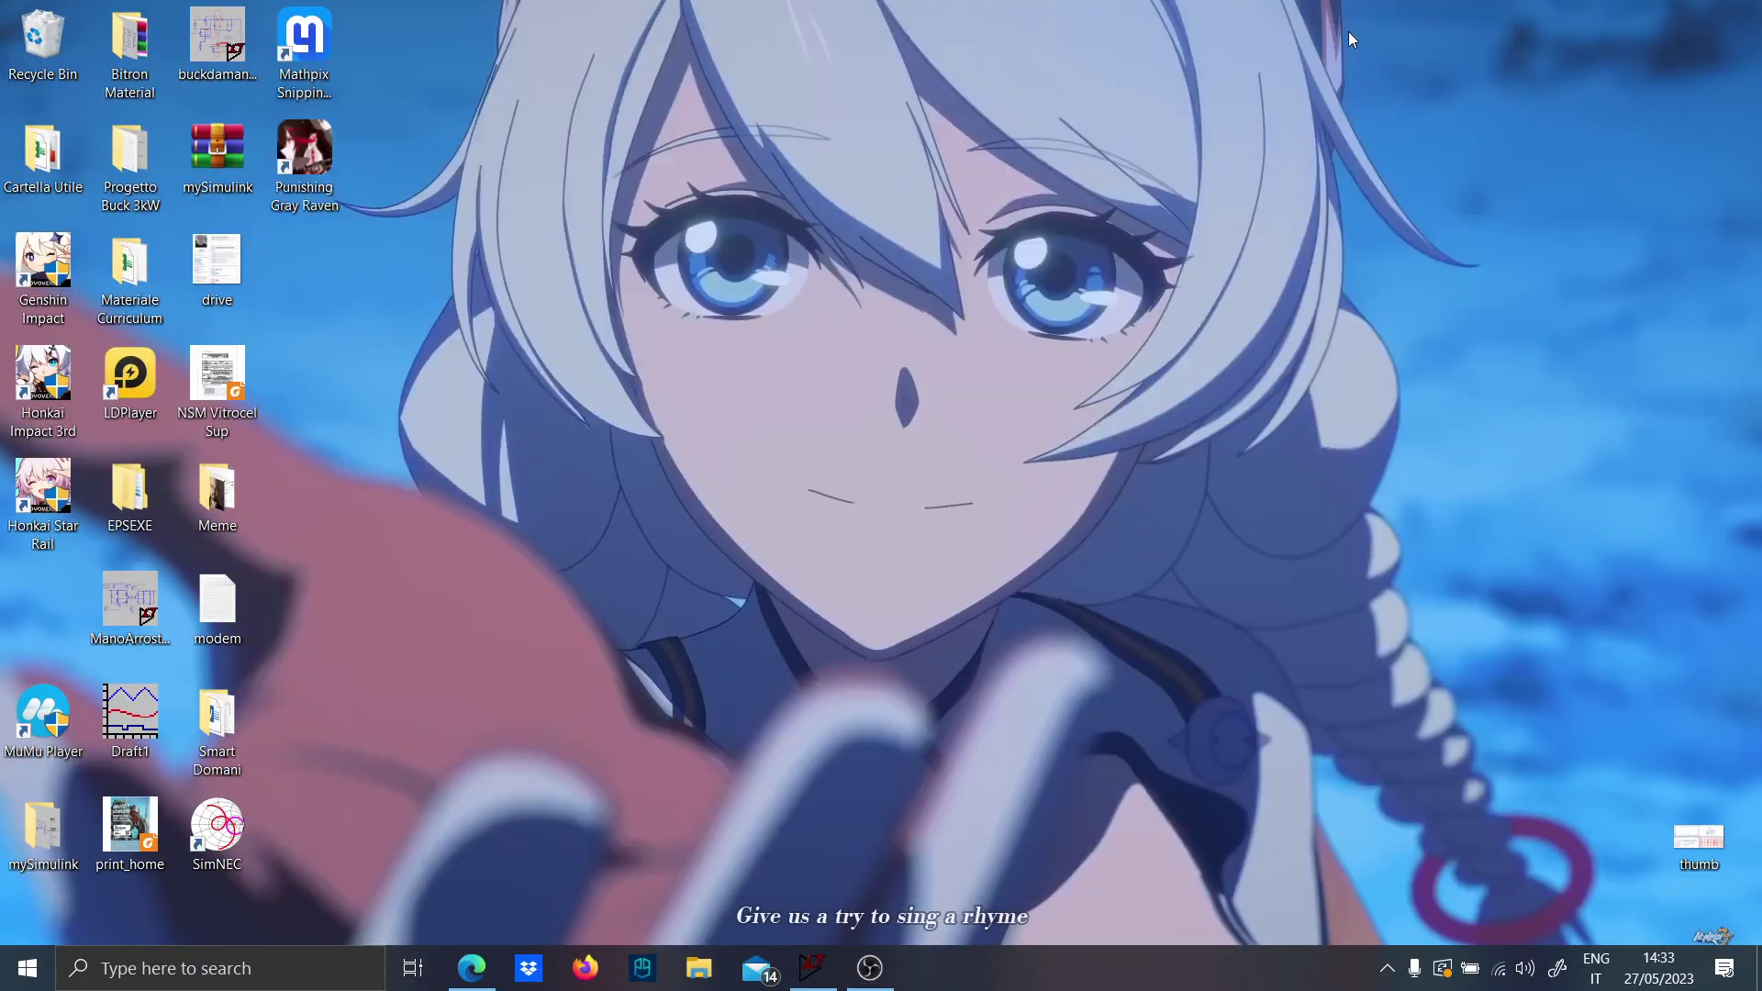
Launch Paint from the Windows search box to get a blank Untitled canvas.
left_click(274, 973)
type("paint")
key("Return")
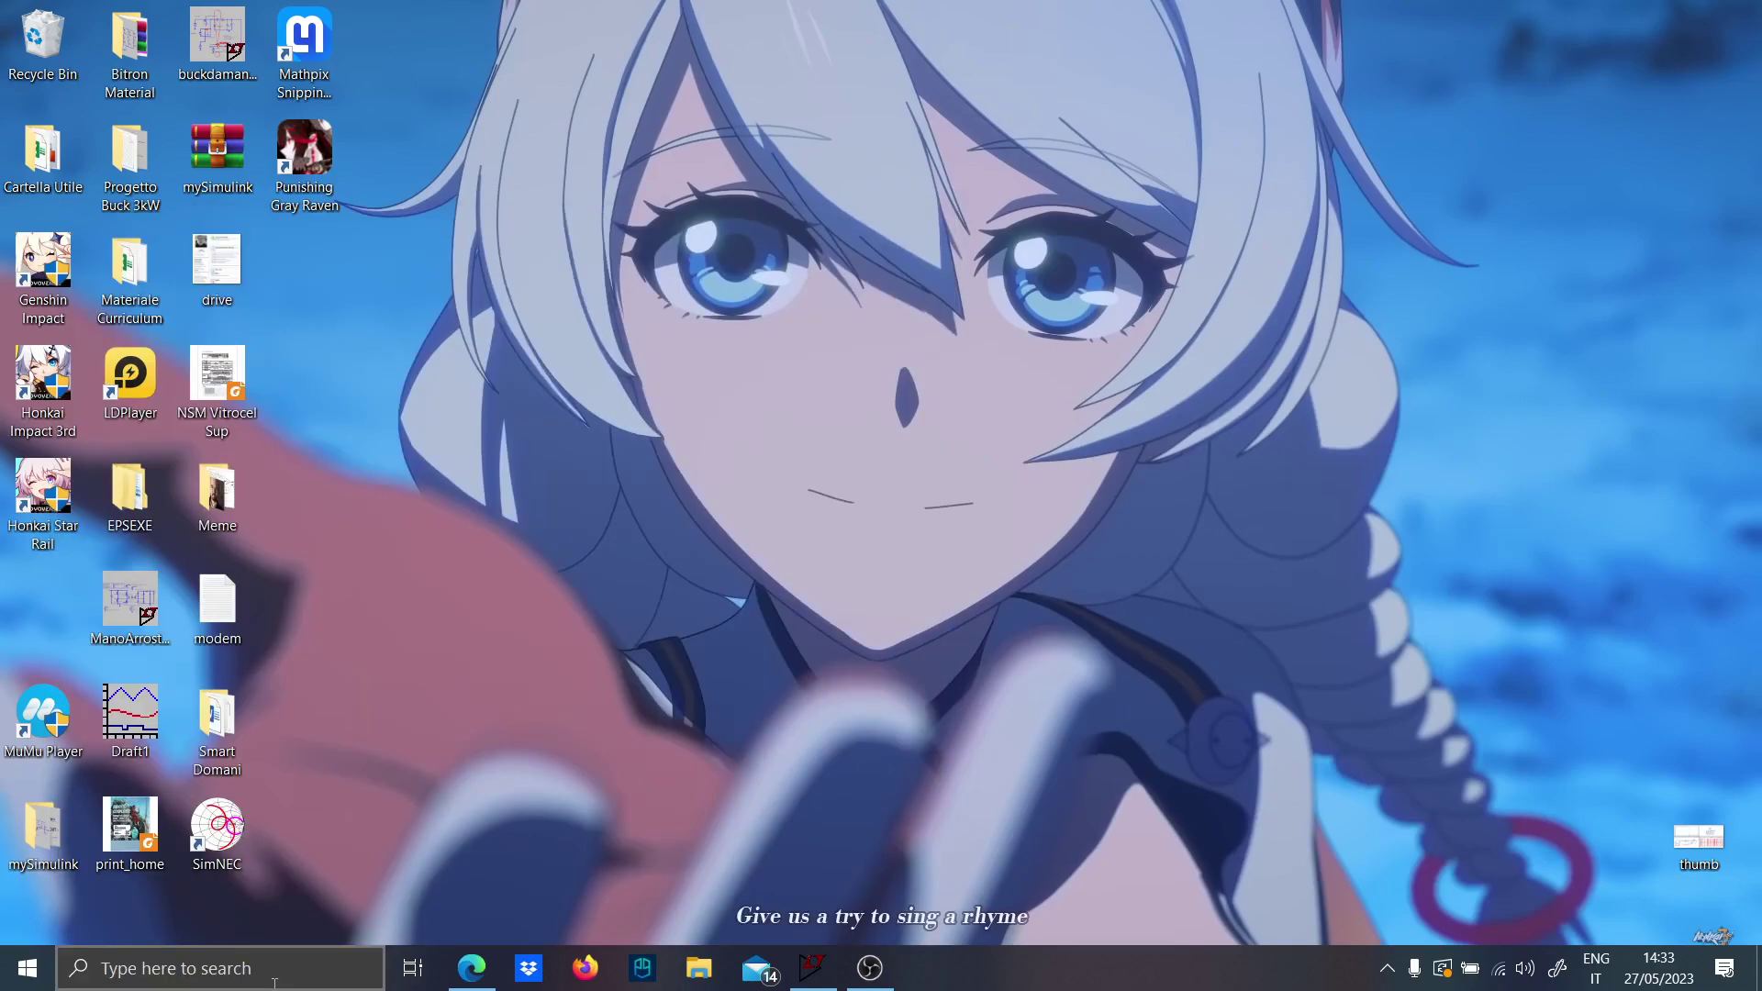
Draw the op-amp triangle with − and + inputs and two input leads joined on the left.
scroll(344, 265, "up", 1, "ctrl")
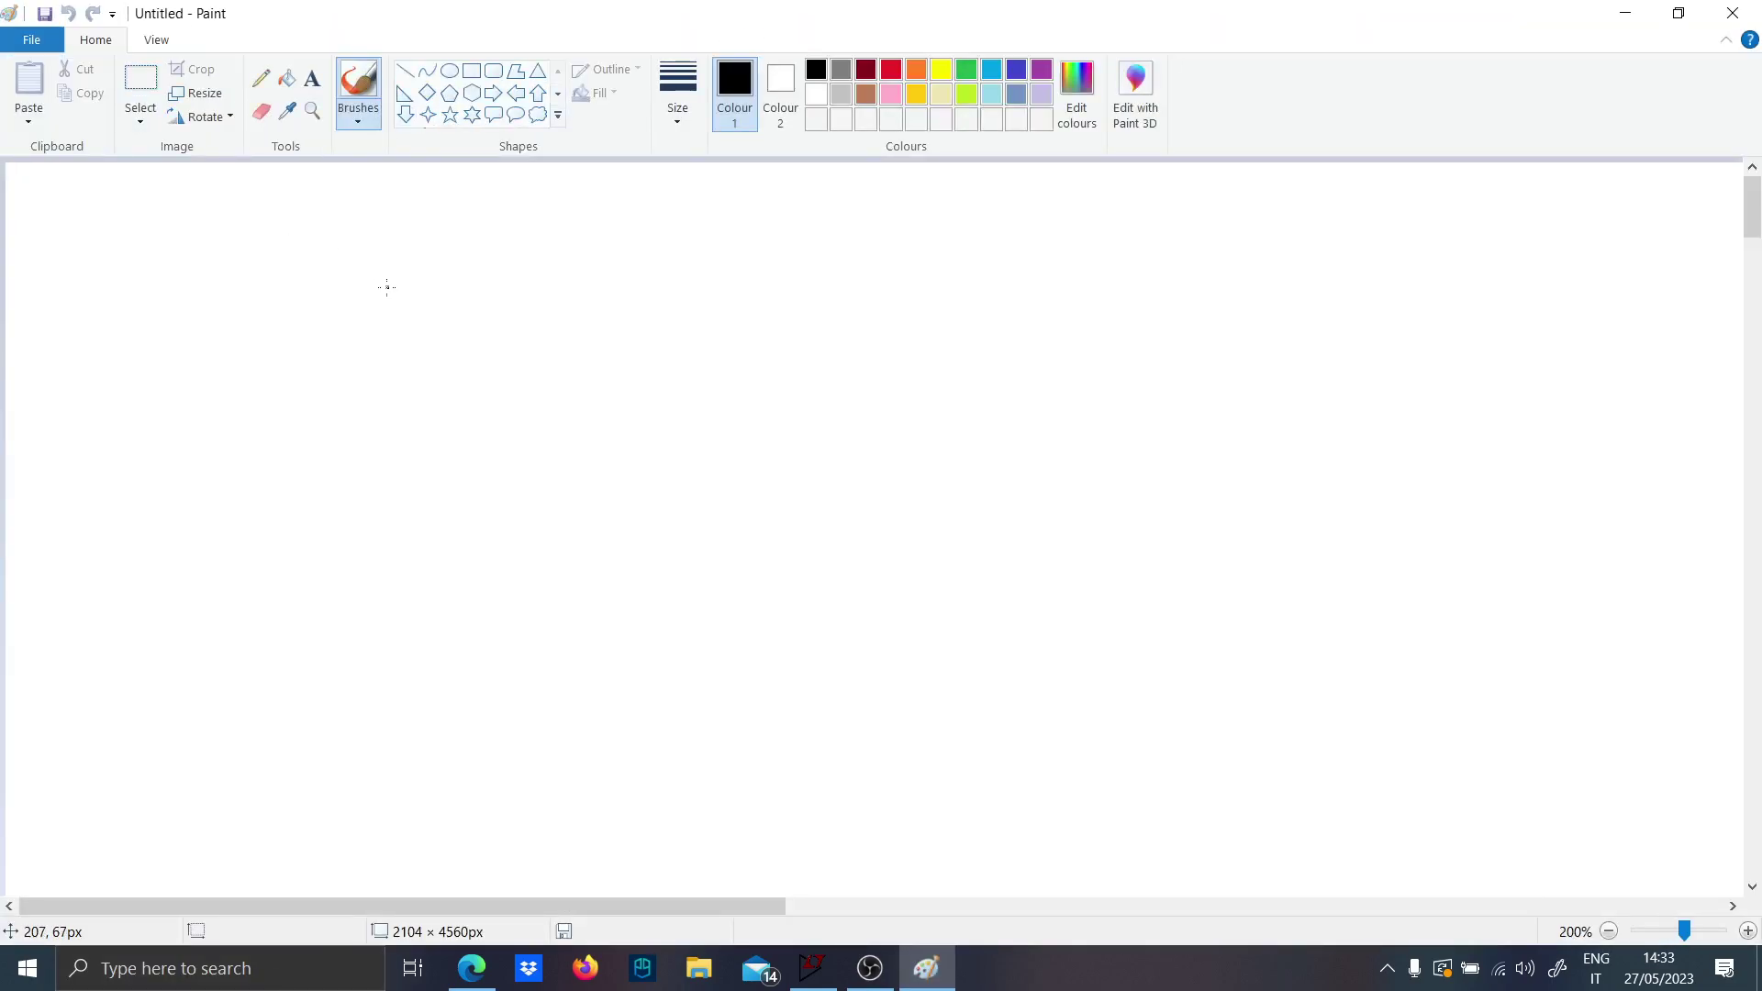
mouse_move(386, 287)
left_mouse_down()
mouse_move(764, 431)
mouse_move(509, 297)
mouse_move(379, 262)
left_mouse_up()
left_click_drag(404, 459, 465, 459)
left_click_drag(446, 439, 433, 483)
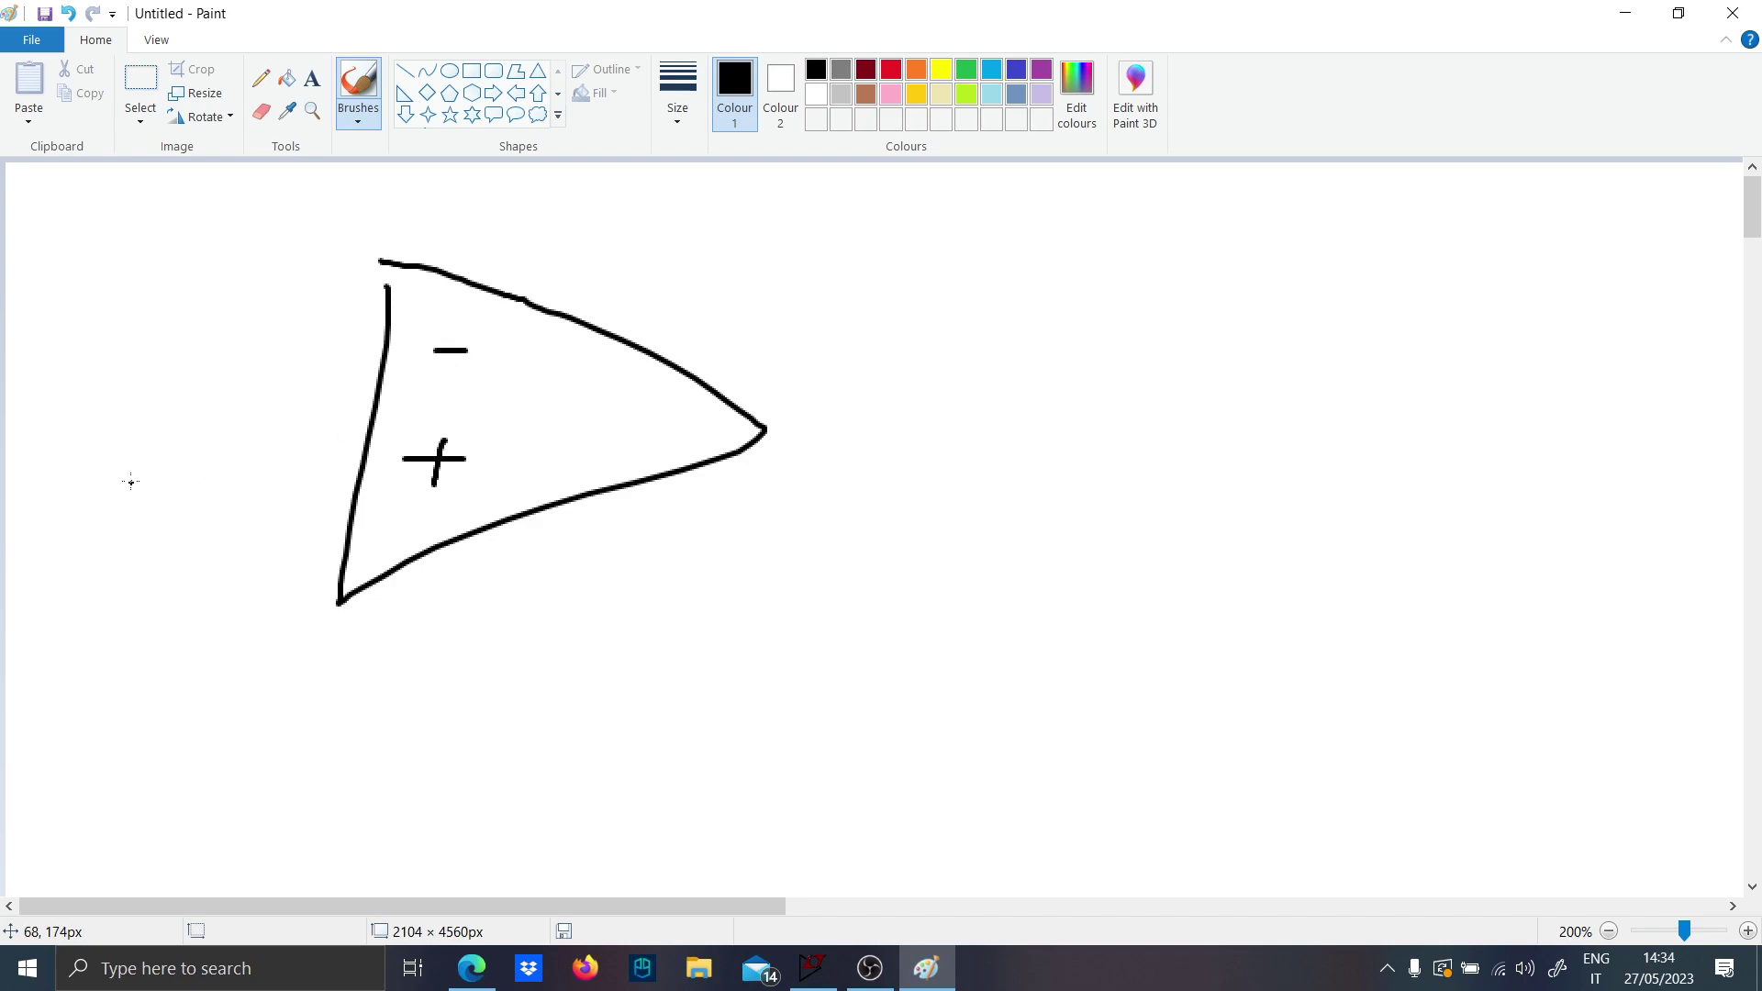
mouse_move(176, 471)
left_mouse_down()
mouse_move(333, 467)
mouse_move(387, 468)
left_mouse_up()
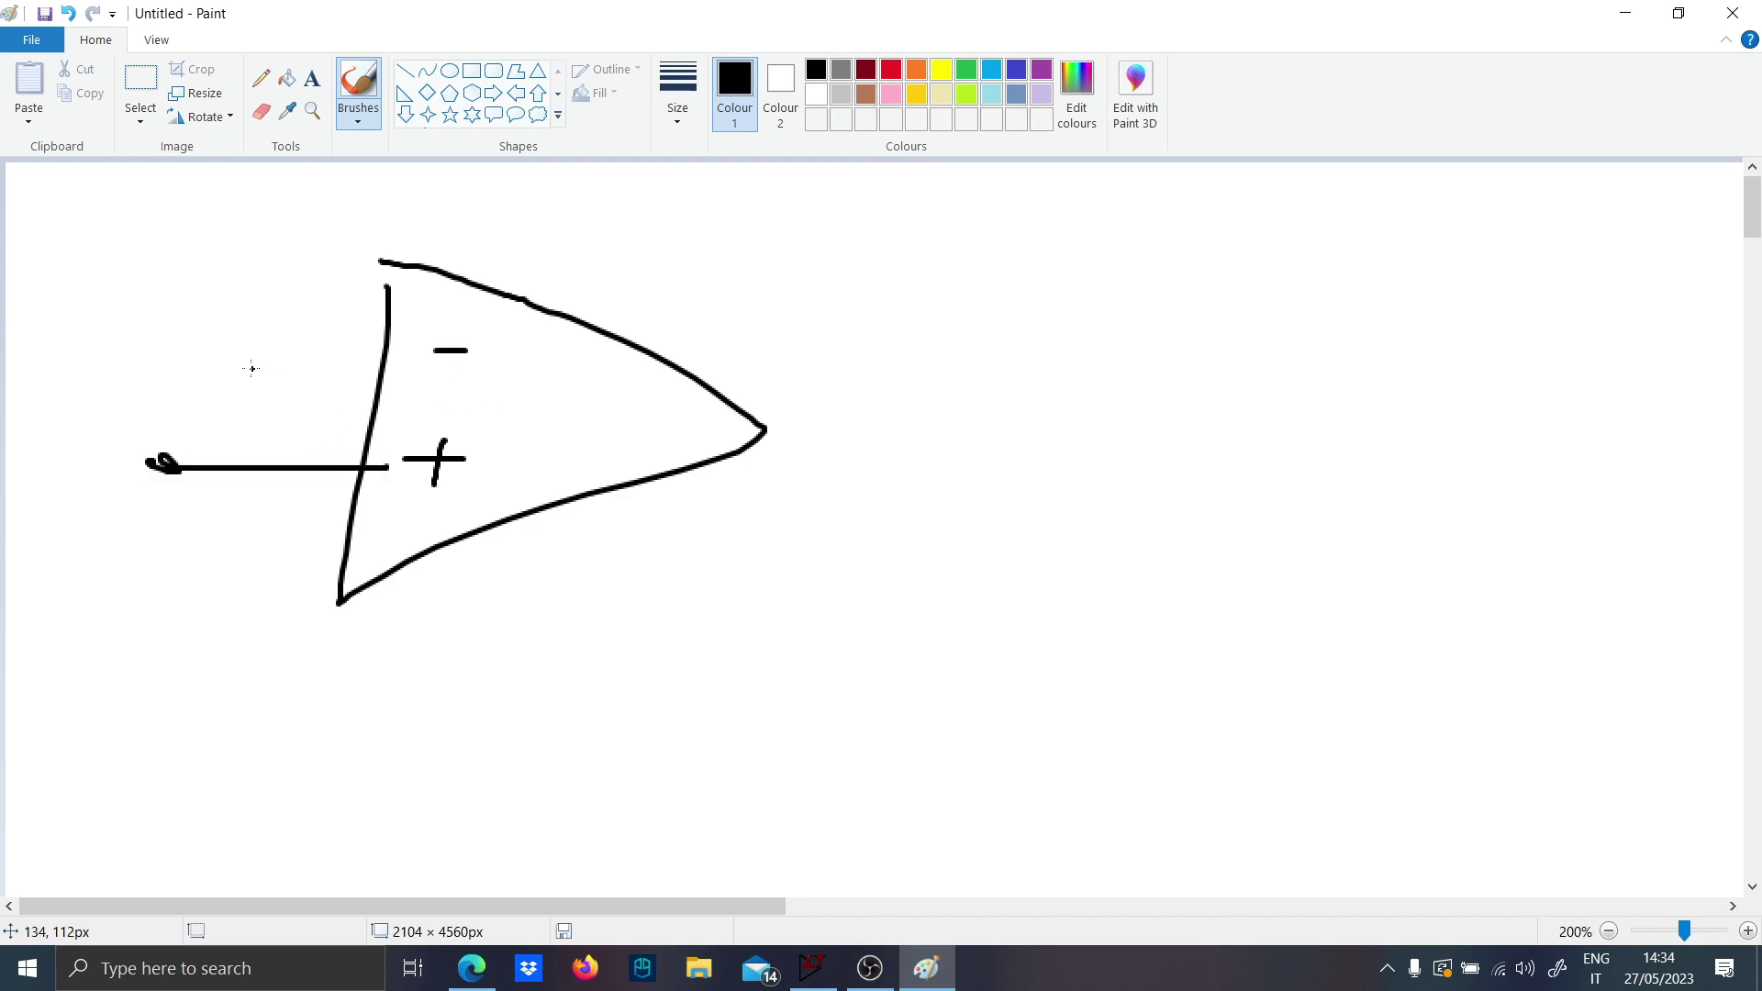
left_click_drag(203, 358, 351, 361)
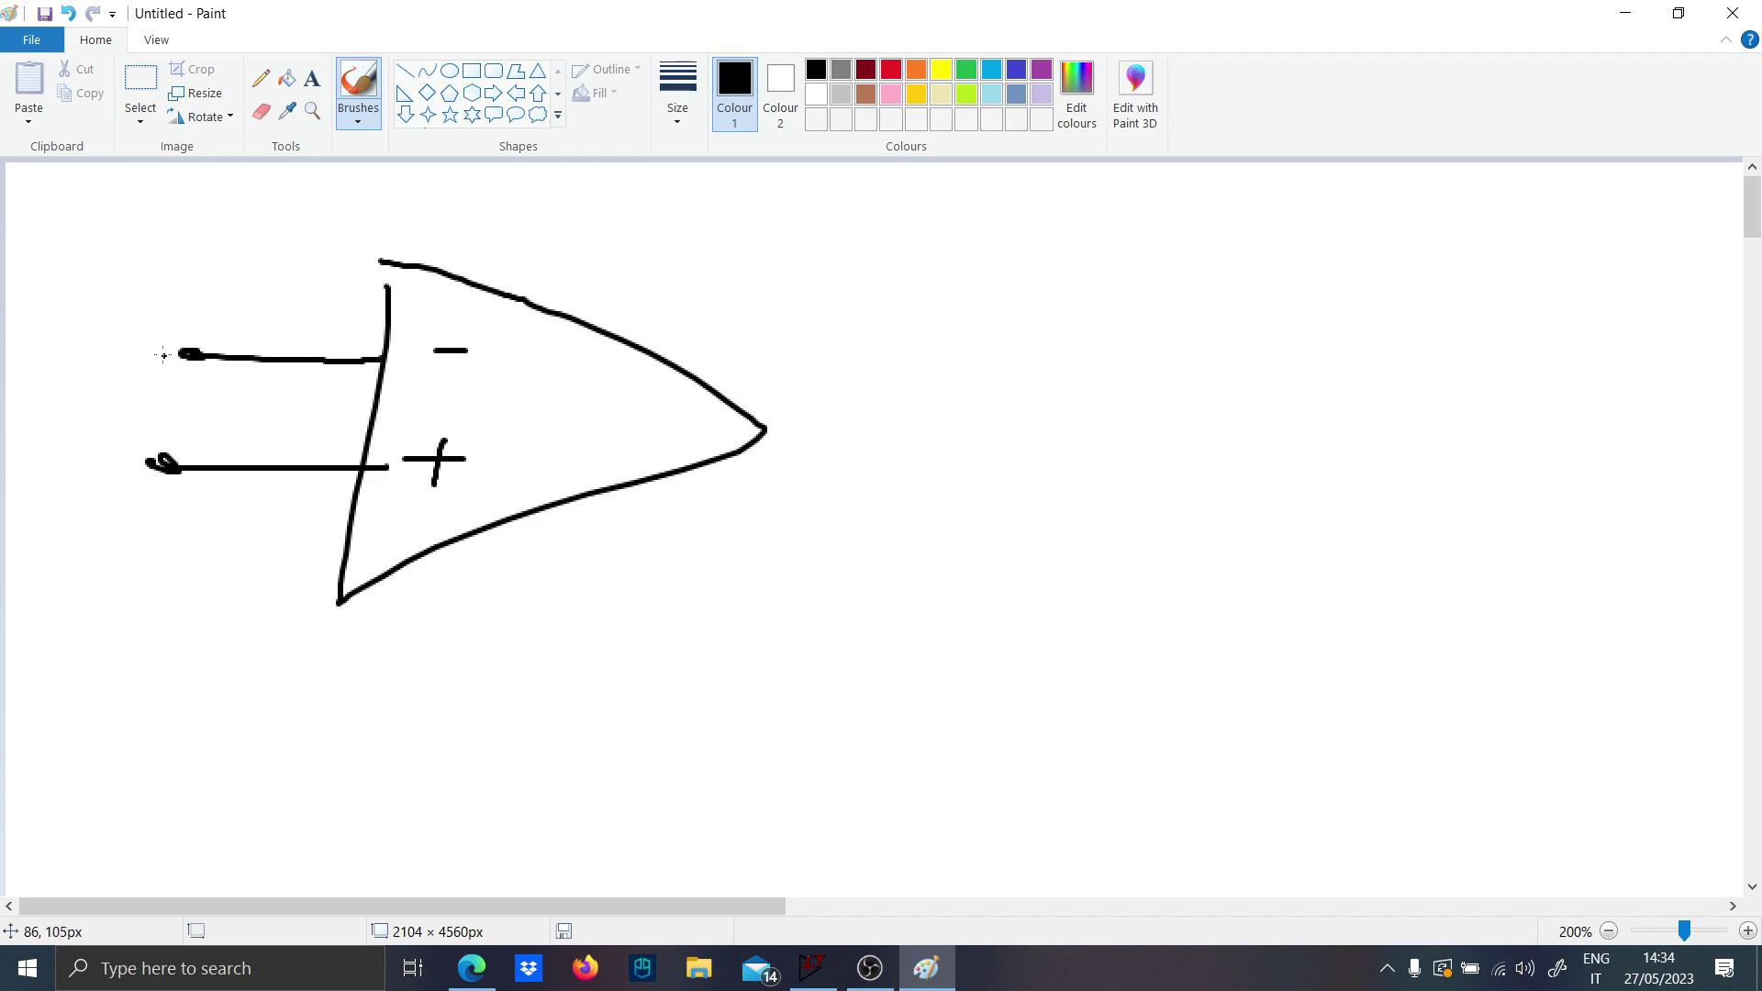
left_click_drag(164, 356, 132, 452)
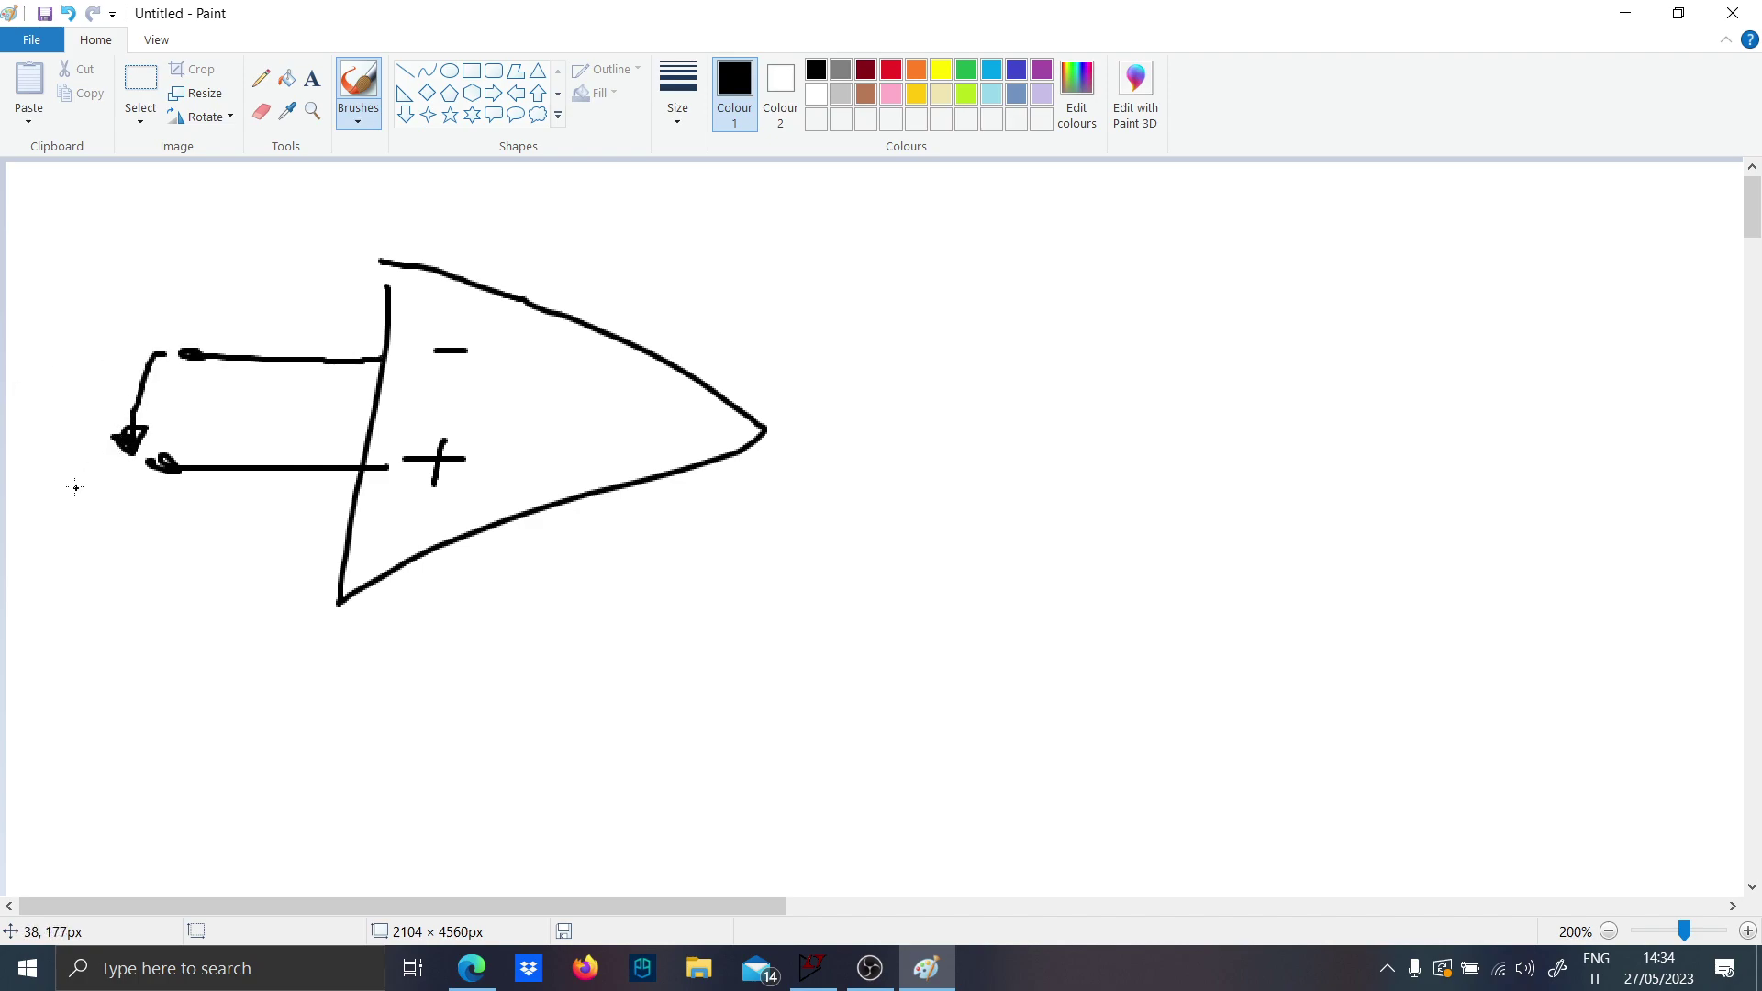
Label the inputs Vin and V1, with an arrowhead on the upper lead.
left_click_drag(85, 511, 105, 484)
left_click_drag(113, 508, 115, 524)
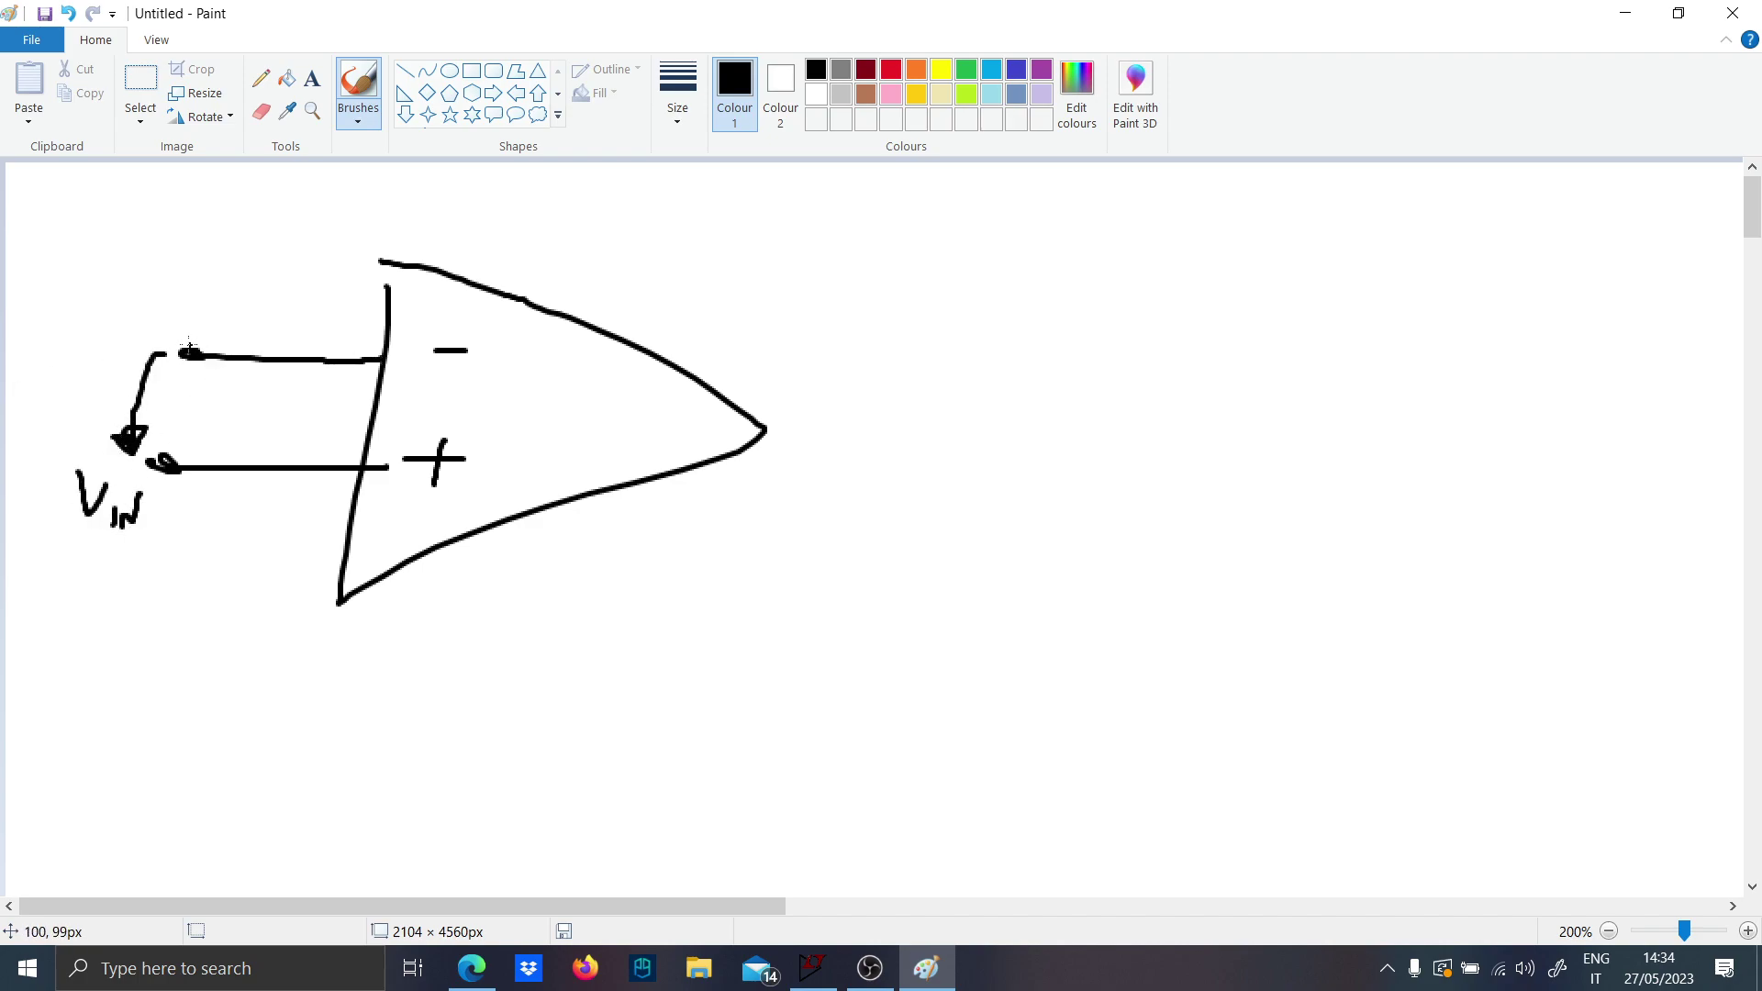
left_click_drag(181, 331, 176, 368)
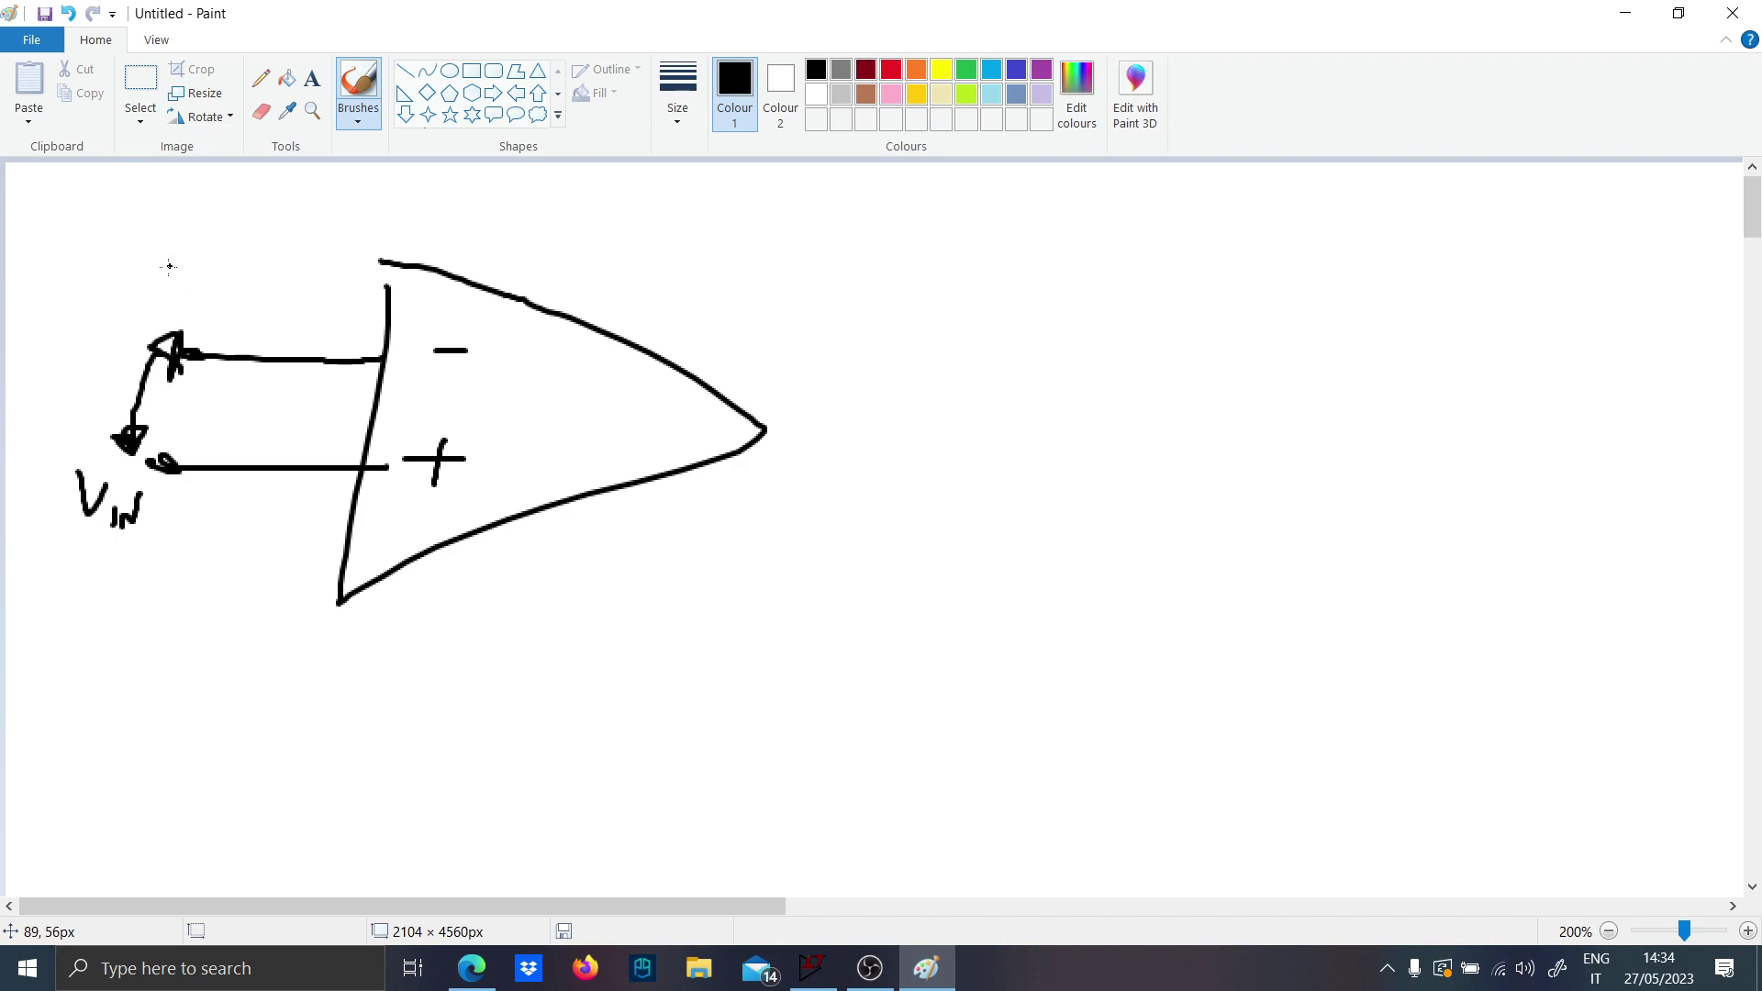
left_click_drag(175, 298, 195, 274)
left_click_drag(201, 290, 202, 305)
Draw the V+ and V− supply leads and the Vo output line, each labelled.
mouse_move(642, 345)
left_mouse_down()
mouse_move(636, 241)
mouse_move(689, 196)
left_mouse_up()
left_click_drag(697, 208, 715, 210)
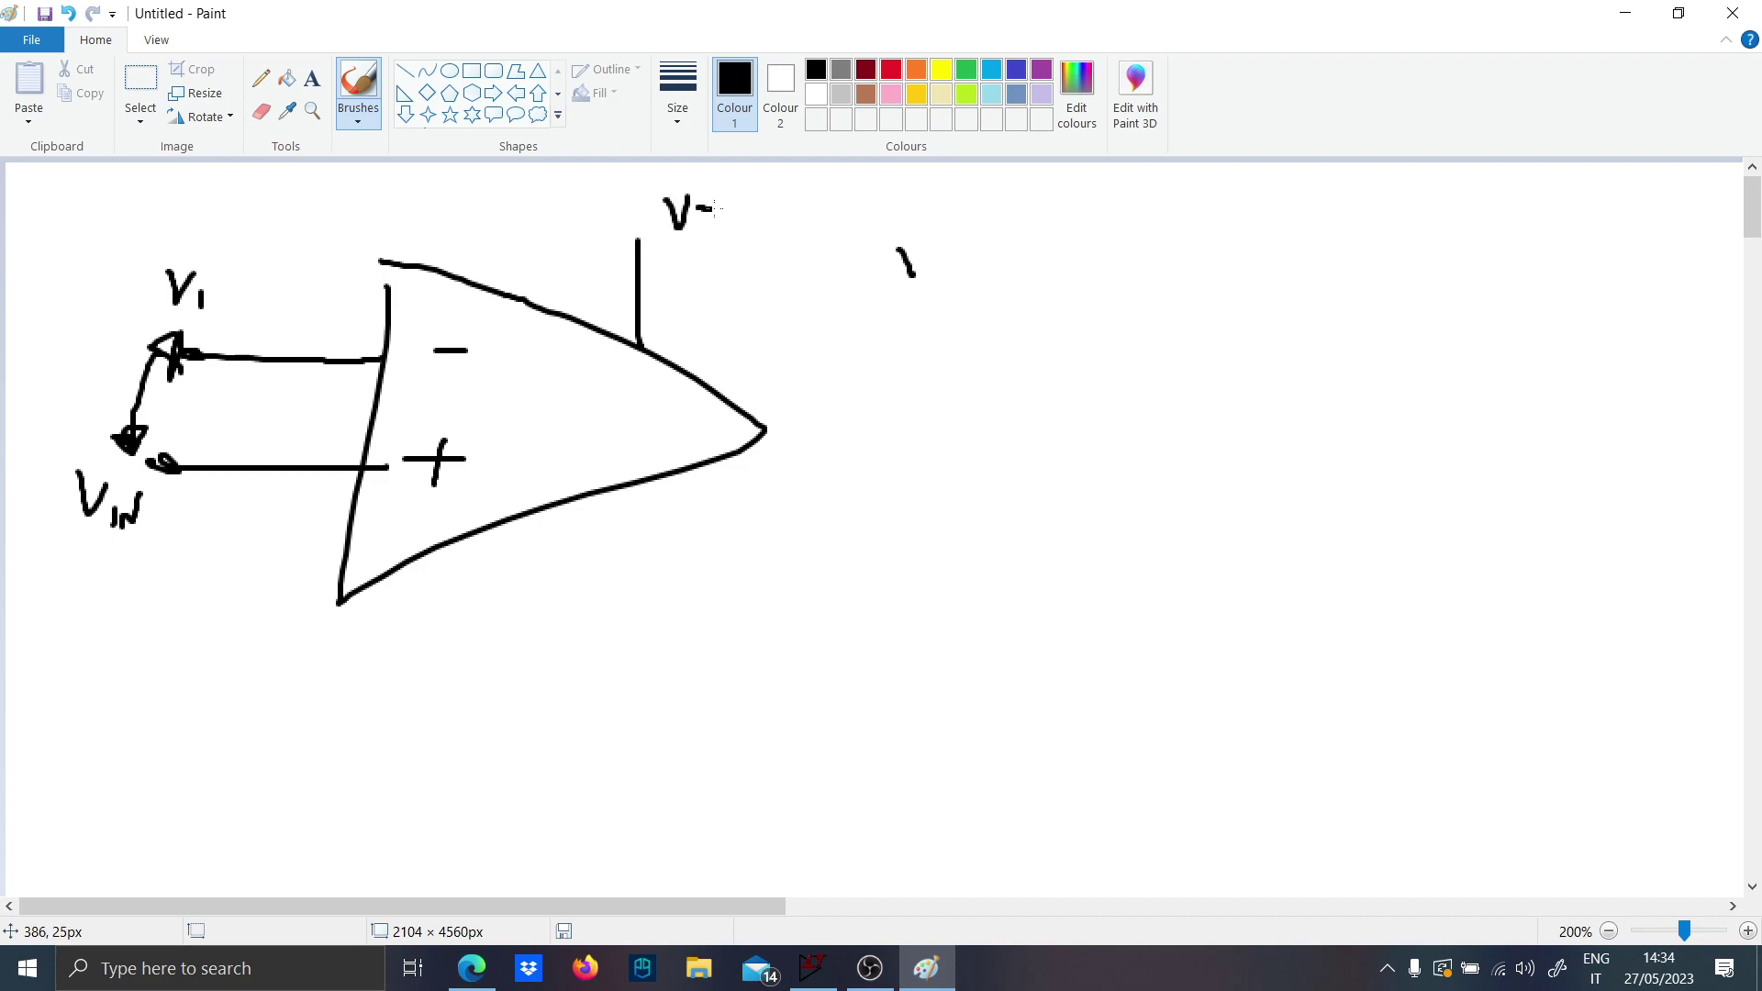
left_click_drag(612, 474, 592, 617)
mouse_move(622, 588)
left_mouse_down()
mouse_move(625, 606)
mouse_move(659, 556)
left_mouse_up()
left_click_drag(676, 570, 705, 577)
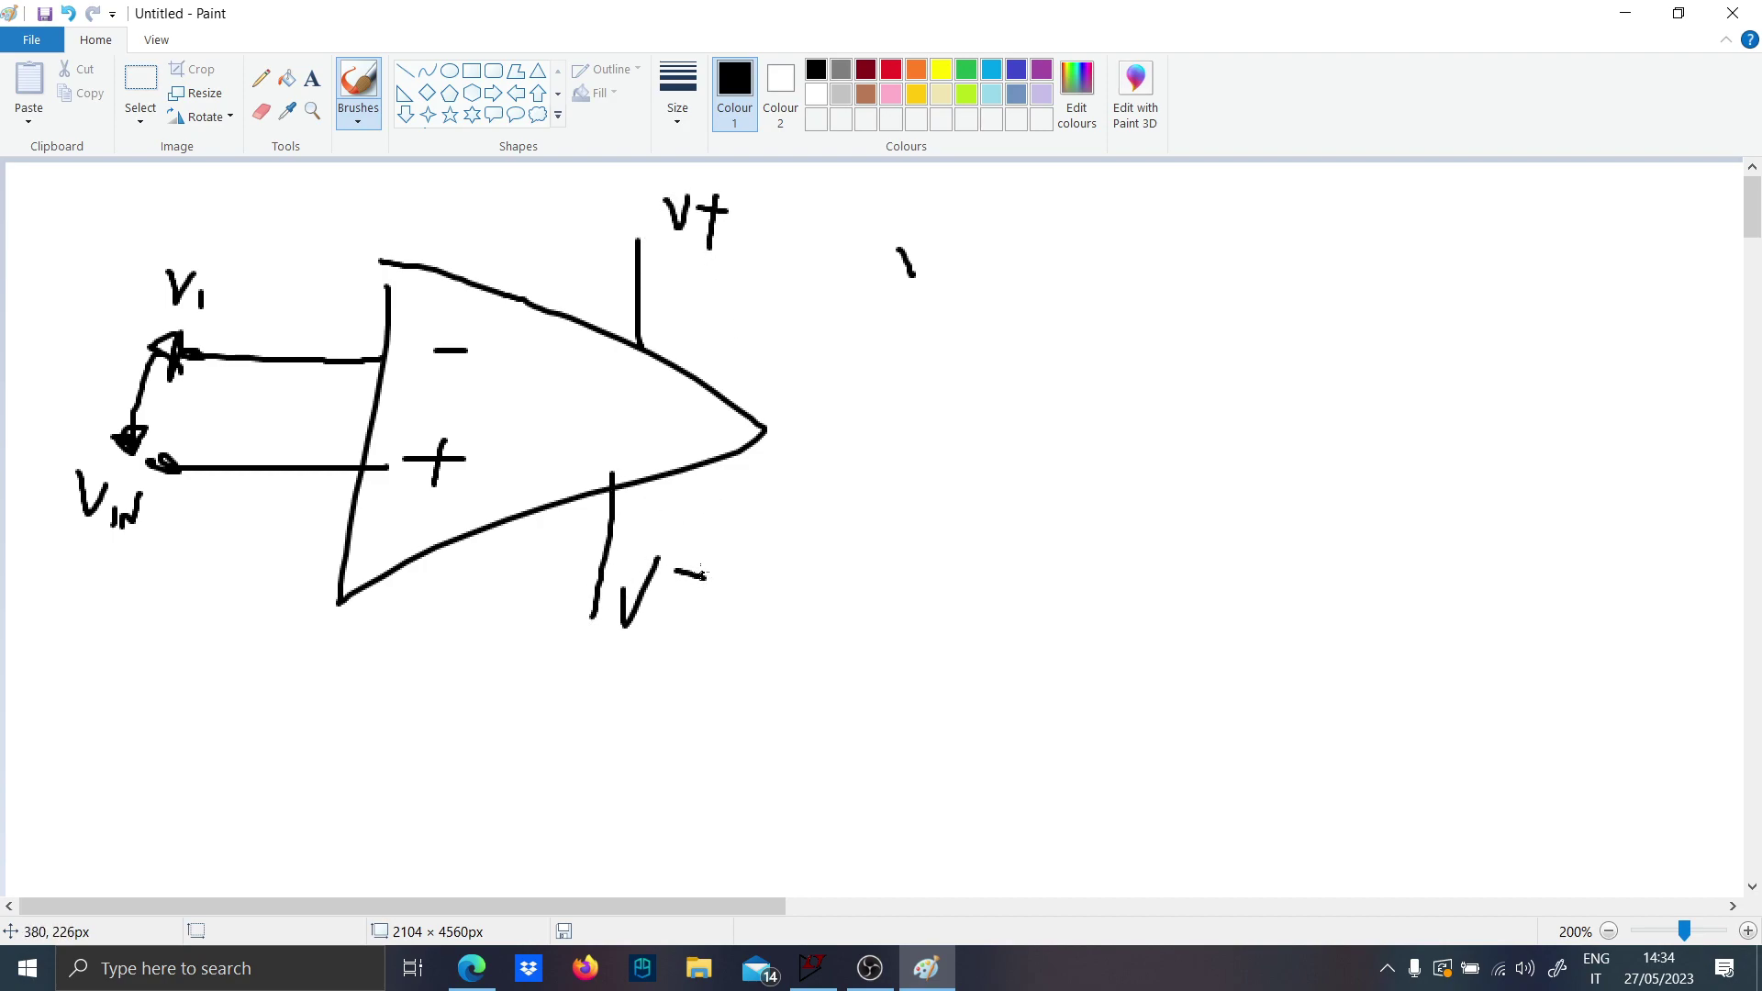
left_click_drag(776, 429, 936, 430)
left_click_drag(905, 372, 937, 366)
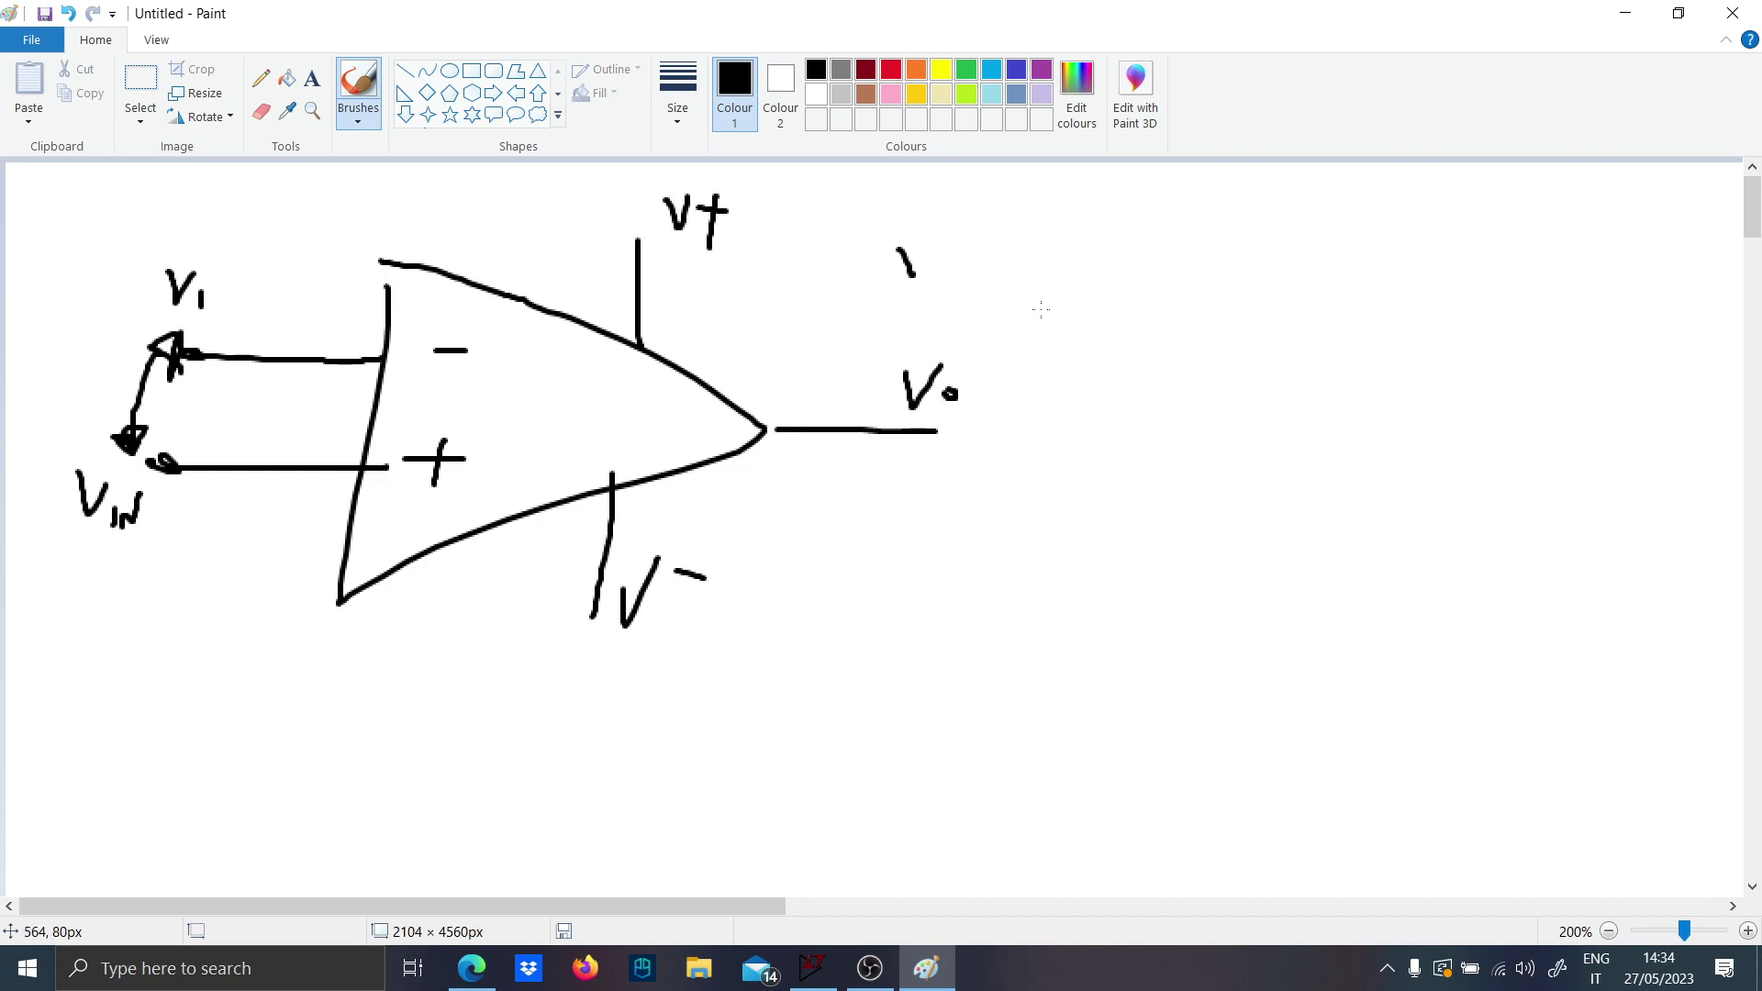
Write the output cases in a brace: Vd > 0 gives Vo = V+, Vd < 0 gives Vo = V−.
mouse_move(1091, 213)
left_mouse_down()
mouse_move(1035, 308)
mouse_move(1024, 370)
mouse_move(1057, 552)
left_mouse_up()
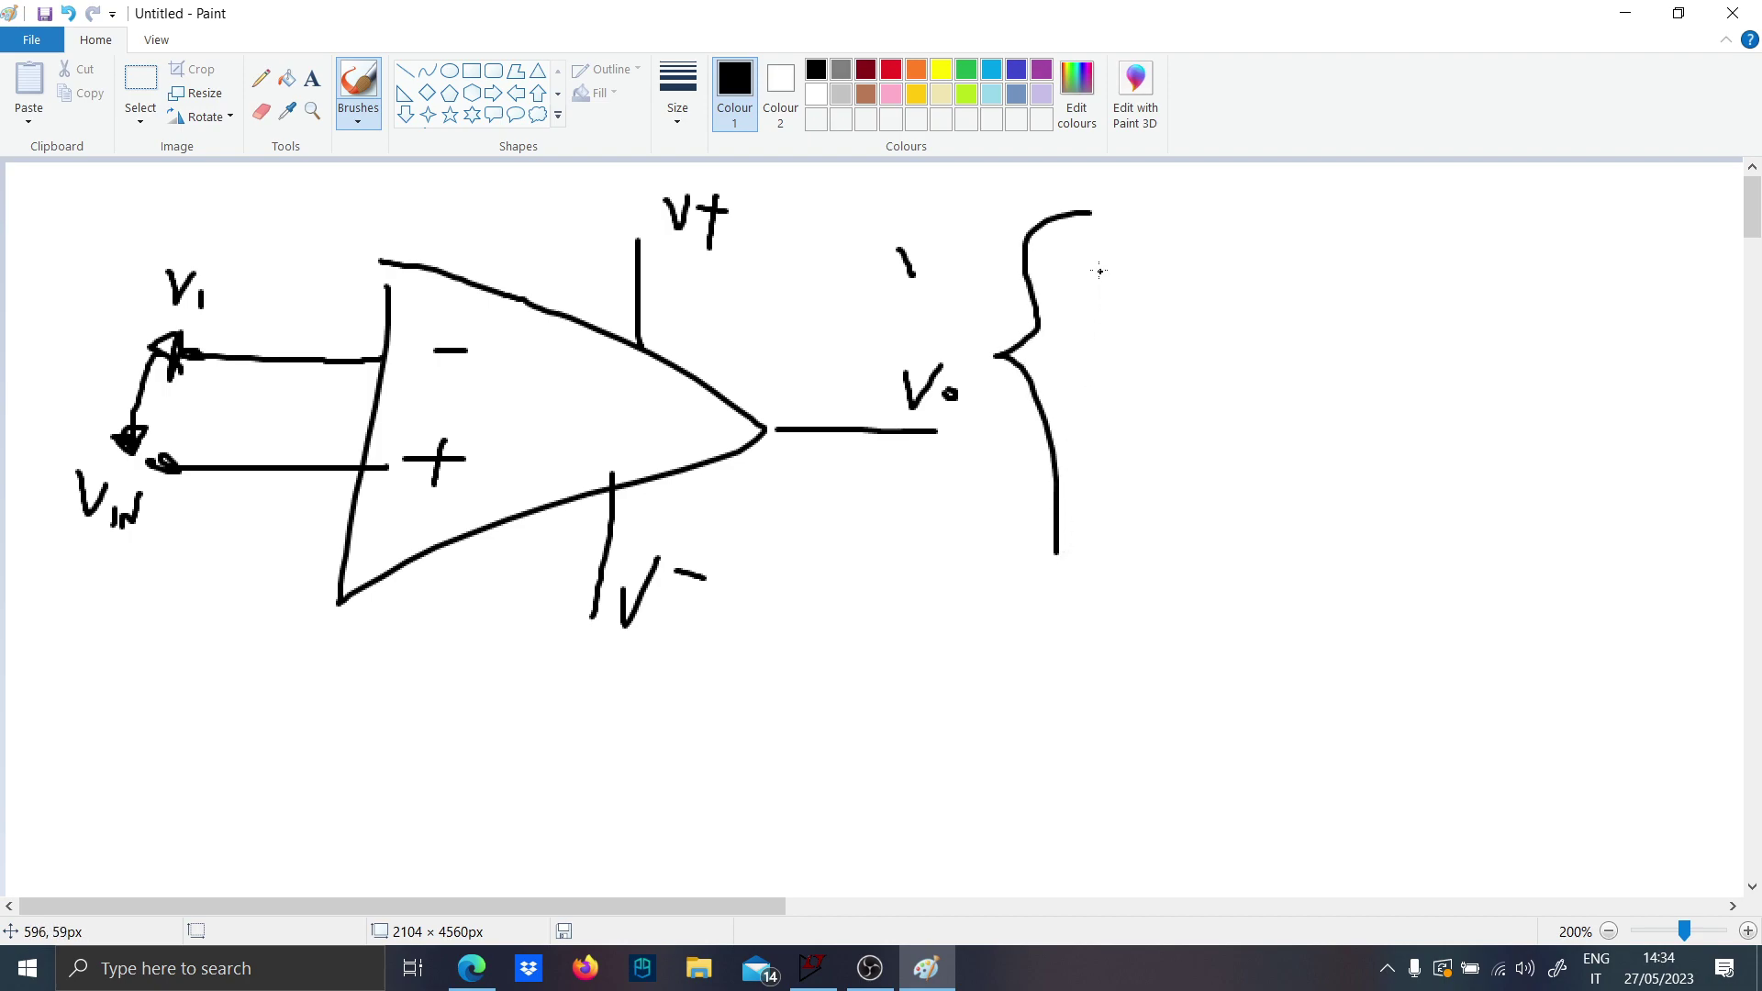
mouse_move(1064, 264)
left_mouse_down()
mouse_move(1119, 286)
mouse_move(1128, 257)
mouse_move(1129, 290)
mouse_move(1194, 279)
left_mouse_up()
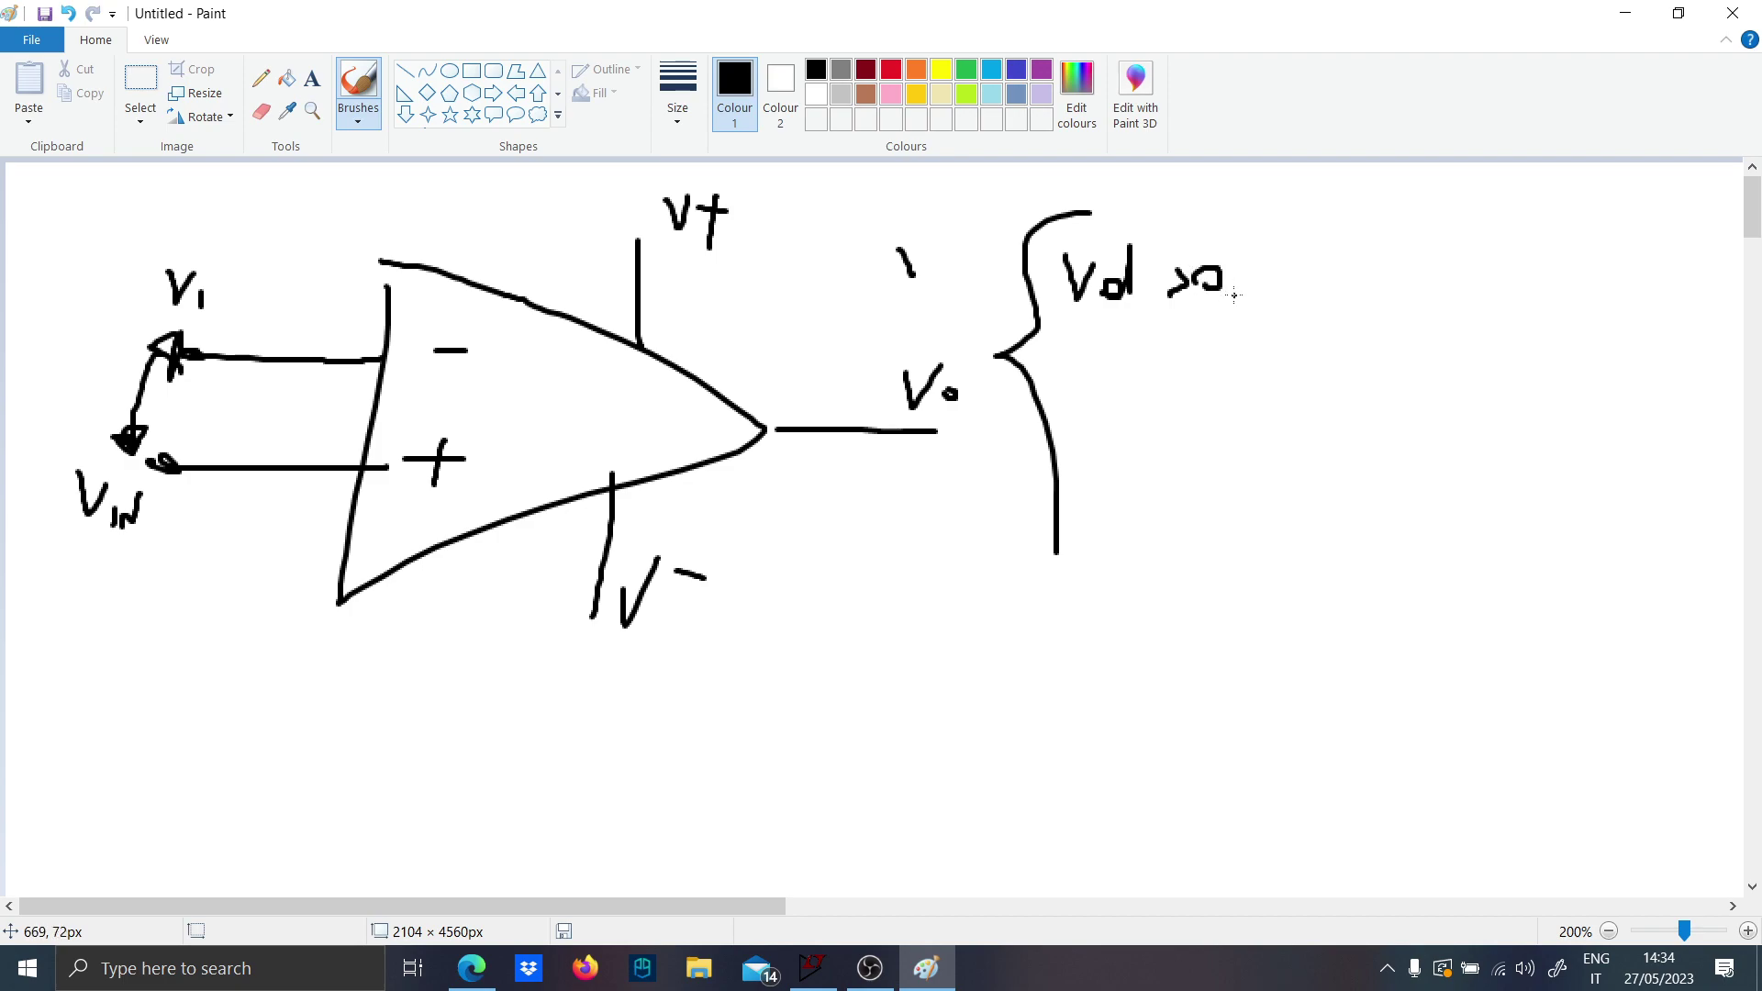
mouse_move(1314, 257)
left_mouse_down()
mouse_move(1321, 292)
mouse_move(1350, 250)
mouse_move(1376, 310)
left_mouse_up()
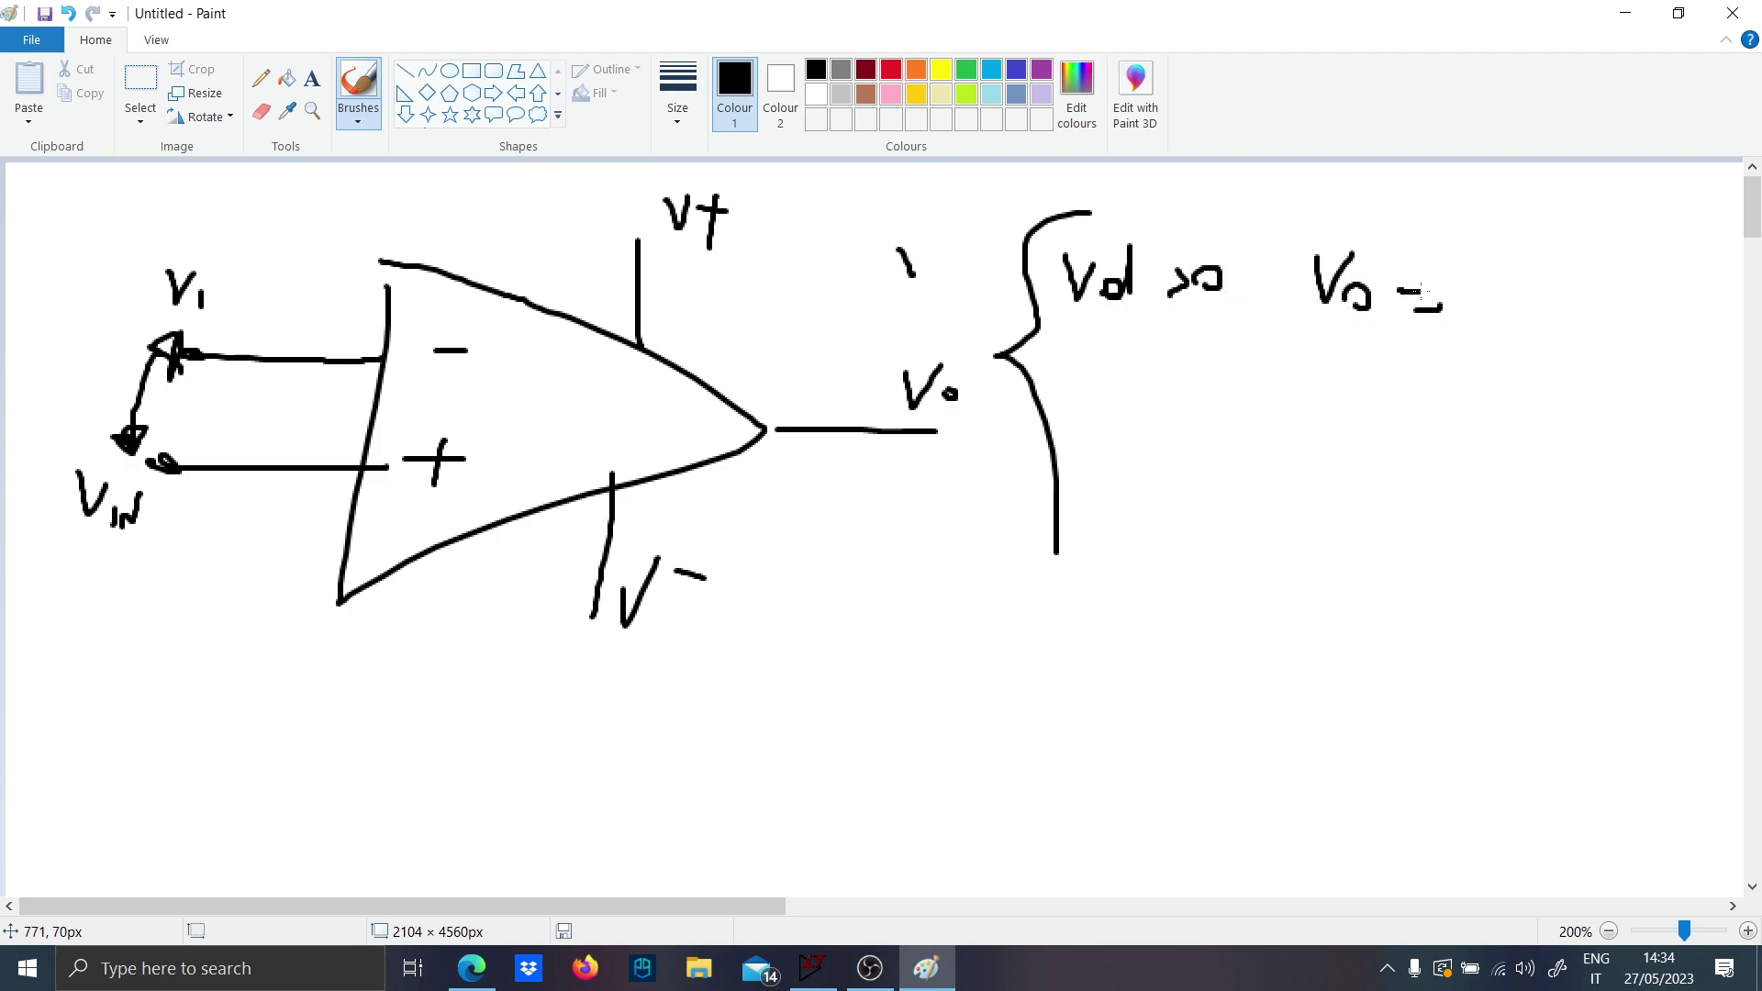
left_click_drag(1472, 253, 1516, 246)
mouse_move(1056, 369)
left_mouse_down()
mouse_move(1106, 380)
mouse_move(1134, 362)
mouse_move(1136, 417)
left_mouse_up()
left_click_drag(1182, 396, 1198, 385)
left_click_drag(1304, 364, 1332, 385)
mouse_move(1346, 418)
left_mouse_down()
mouse_move(1349, 446)
mouse_move(1374, 420)
left_mouse_up()
left_click_drag(1470, 394, 1544, 396)
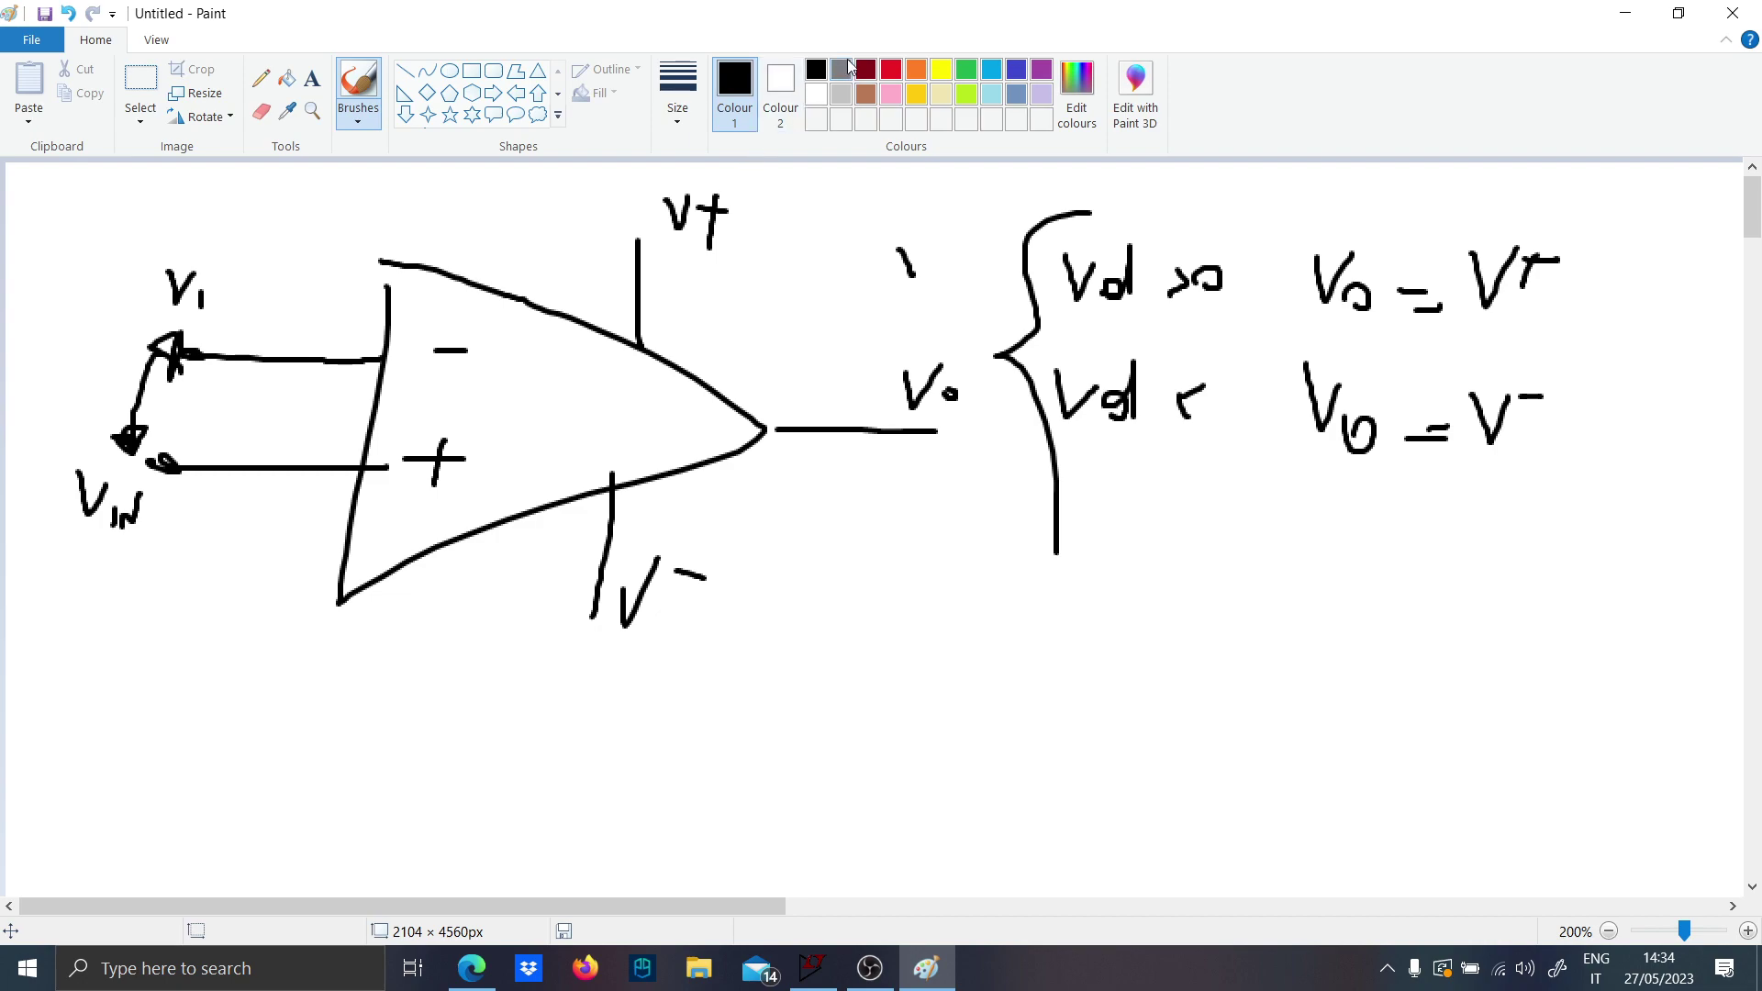
In red, mark the negative supply and annotate the V− output level.
left_click(891, 70)
mouse_move(617, 614)
left_mouse_down()
mouse_move(579, 659)
mouse_move(620, 610)
left_mouse_up()
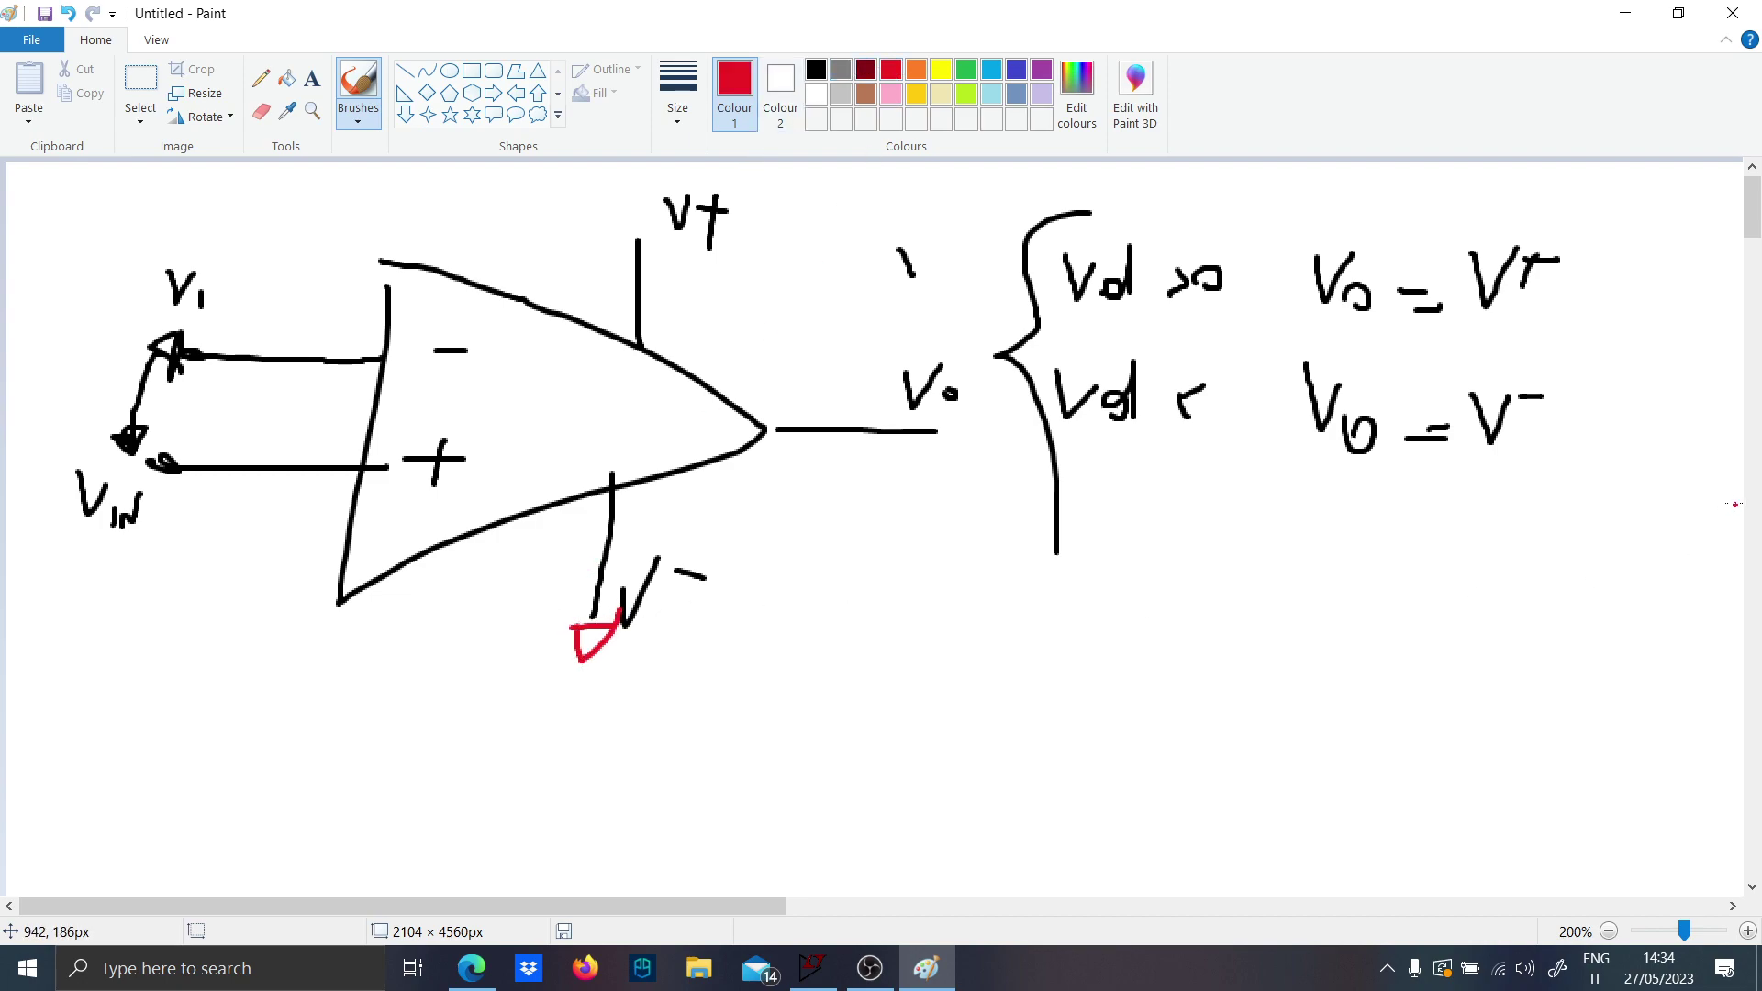
left_click_drag(1562, 417, 1547, 424)
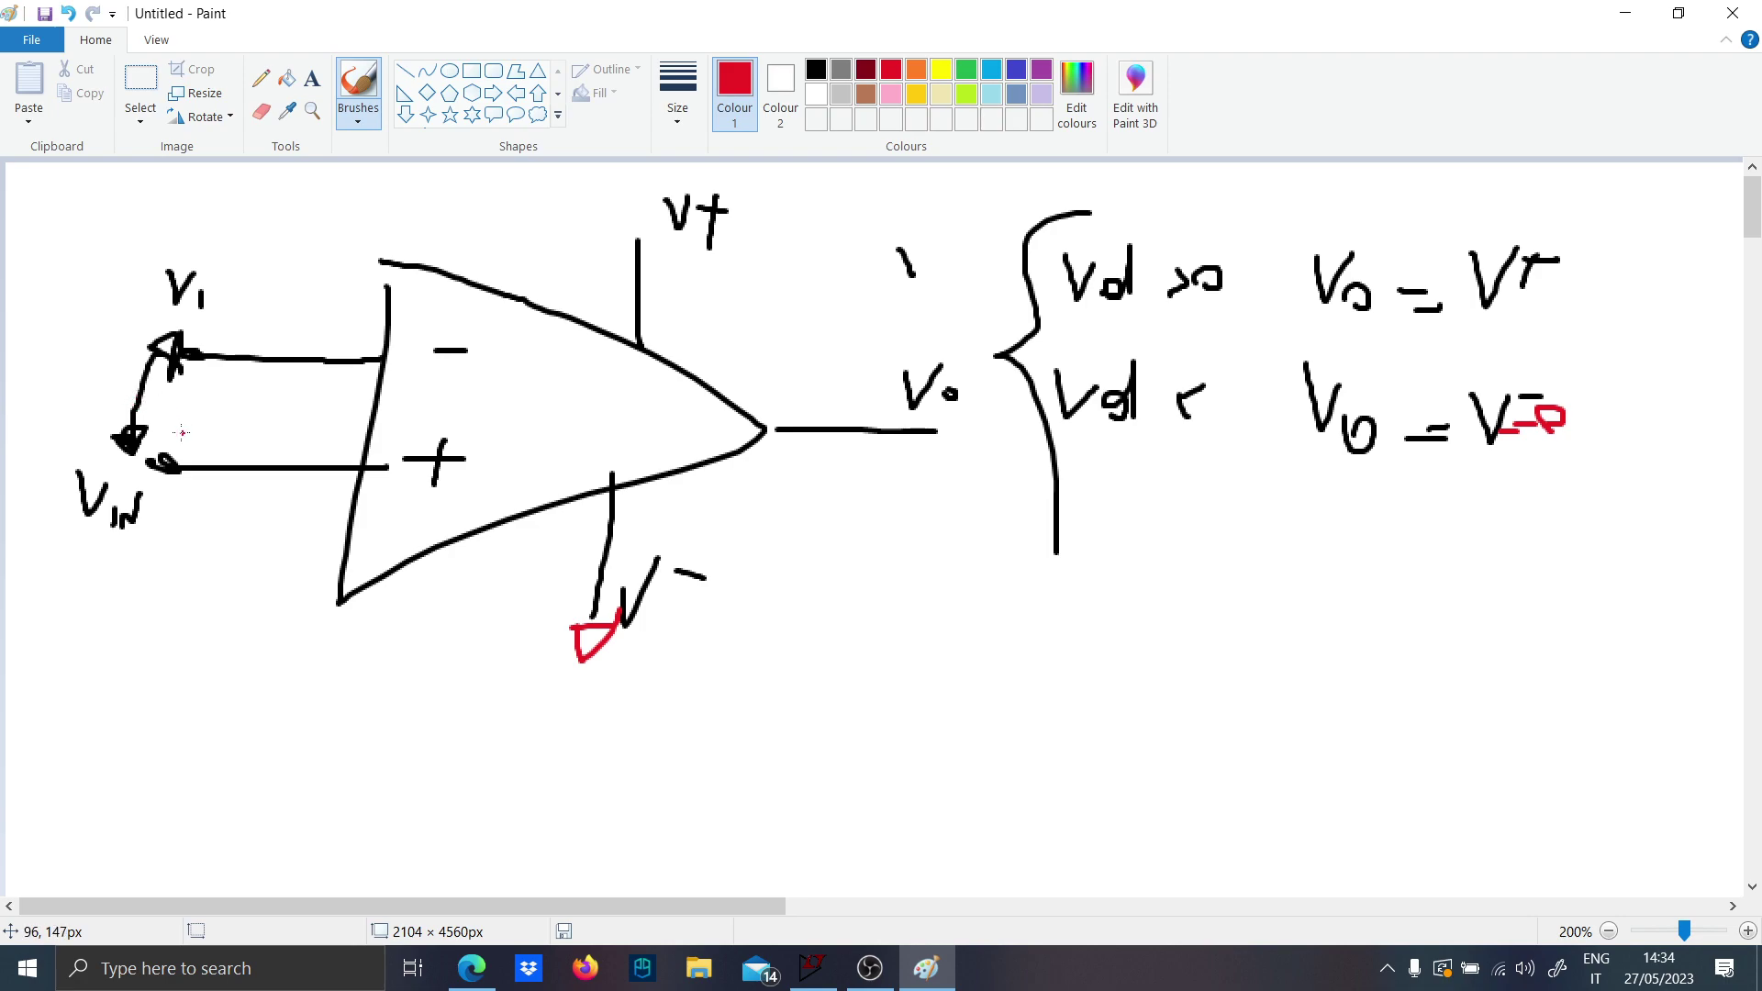
Sketch the red sine source and noise branch feeding a summing junction.
scroll(303, 454, "down", 5)
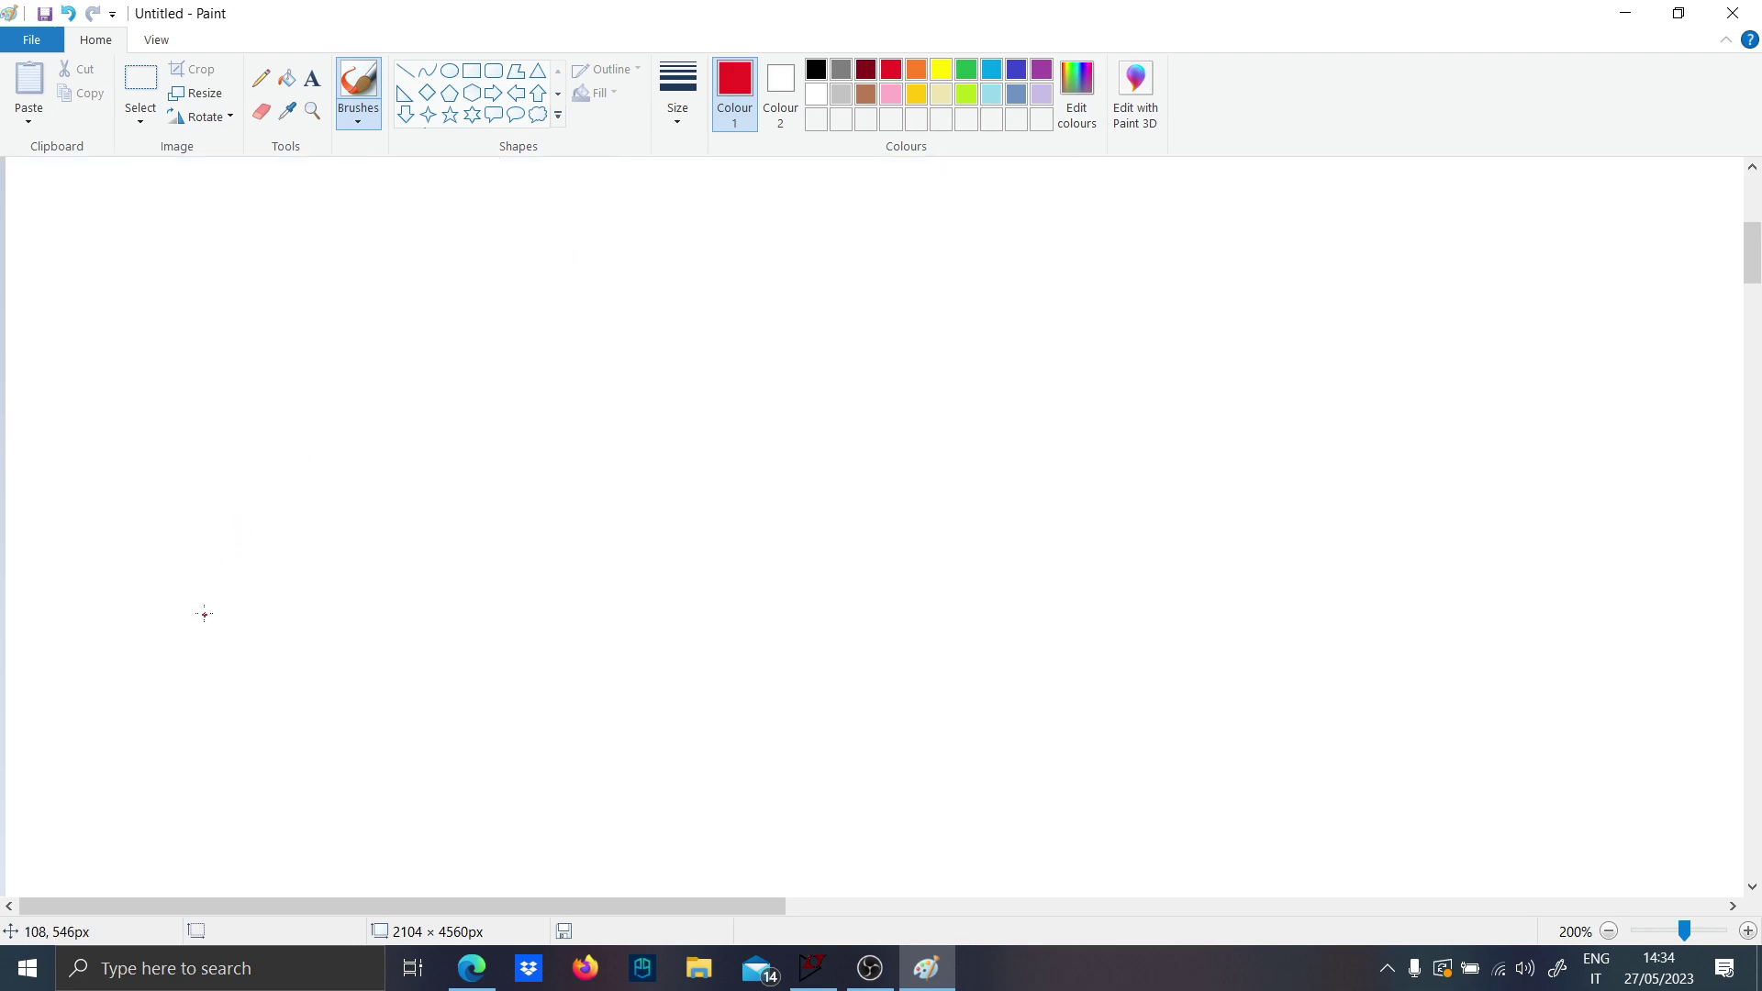
mouse_move(92, 684)
left_mouse_down()
mouse_move(220, 527)
mouse_move(96, 617)
mouse_move(188, 588)
mouse_move(226, 592)
left_mouse_up()
mouse_move(209, 519)
left_mouse_down()
mouse_move(241, 431)
mouse_move(515, 551)
left_mouse_up()
mouse_move(394, 441)
left_mouse_down()
mouse_move(400, 342)
mouse_move(488, 275)
mouse_move(377, 308)
mouse_move(457, 312)
left_mouse_up()
left_click_drag(444, 300, 439, 320)
mouse_move(462, 648)
left_mouse_down()
mouse_move(580, 569)
mouse_move(612, 591)
left_mouse_up()
Wire the summer into a comparator triangle with a threshold input line.
left_click_drag(515, 312, 867, 323)
left_click_drag(884, 237, 864, 391)
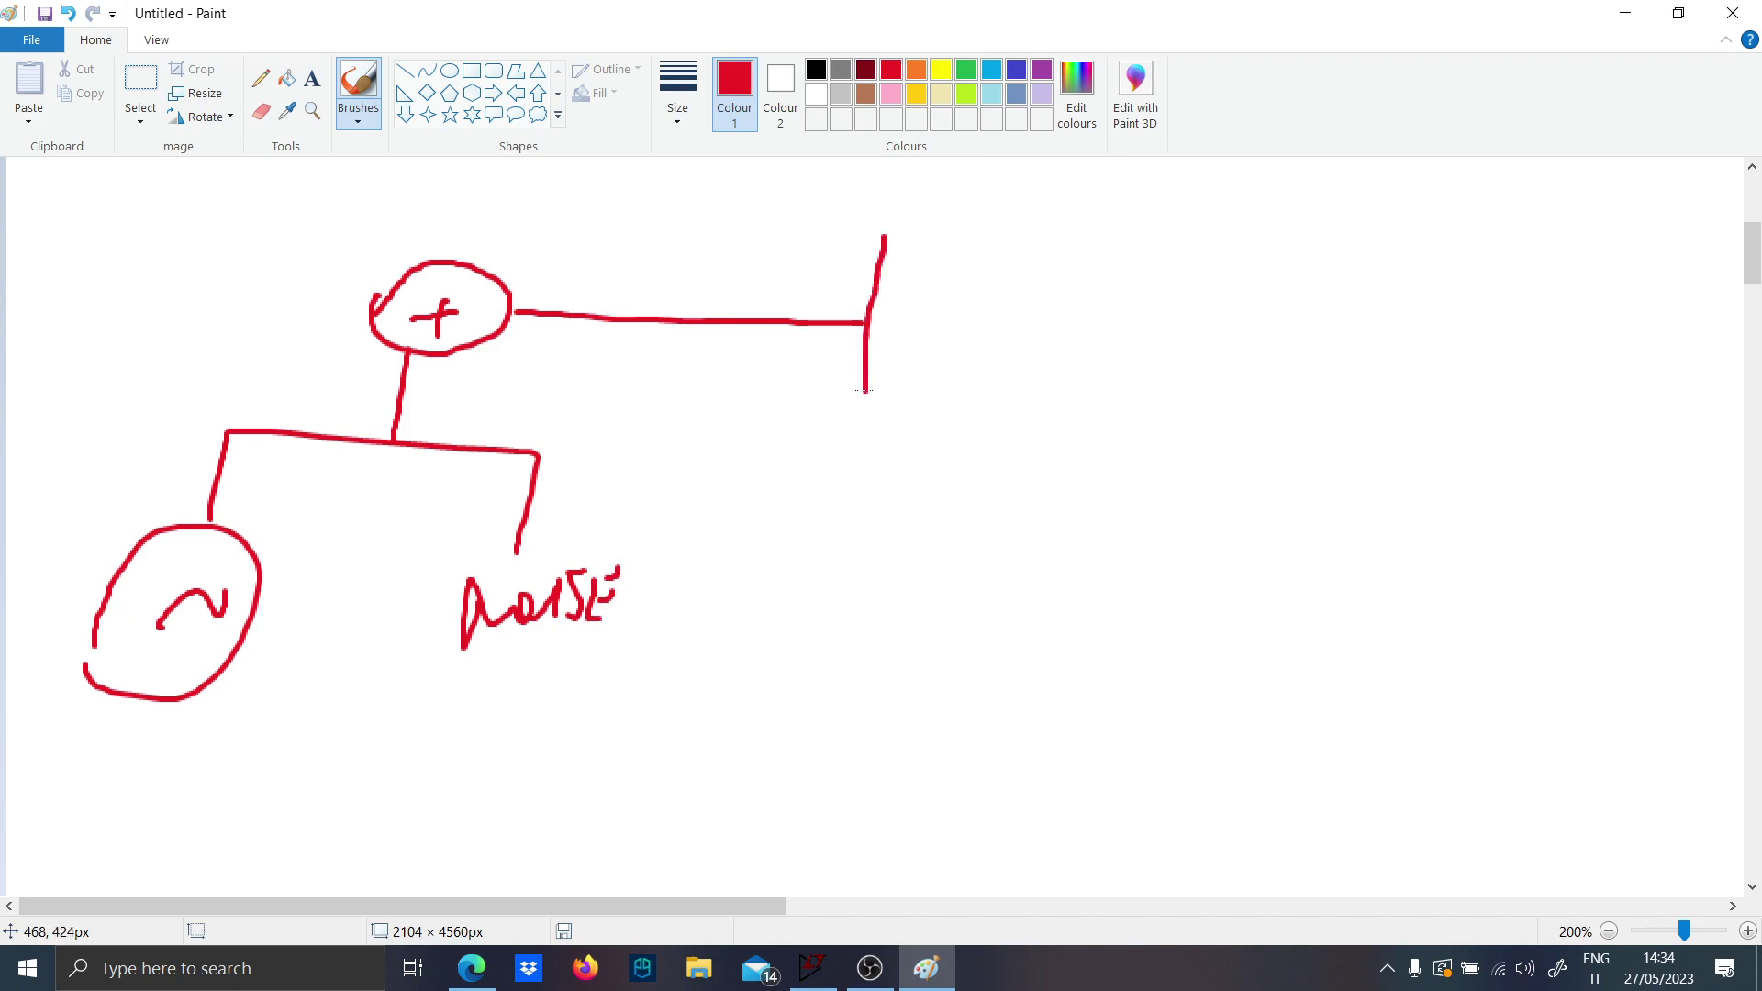
mouse_move(911, 235)
left_mouse_down()
mouse_move(886, 447)
mouse_move(886, 367)
left_mouse_up()
left_click_drag(858, 264, 737, 259)
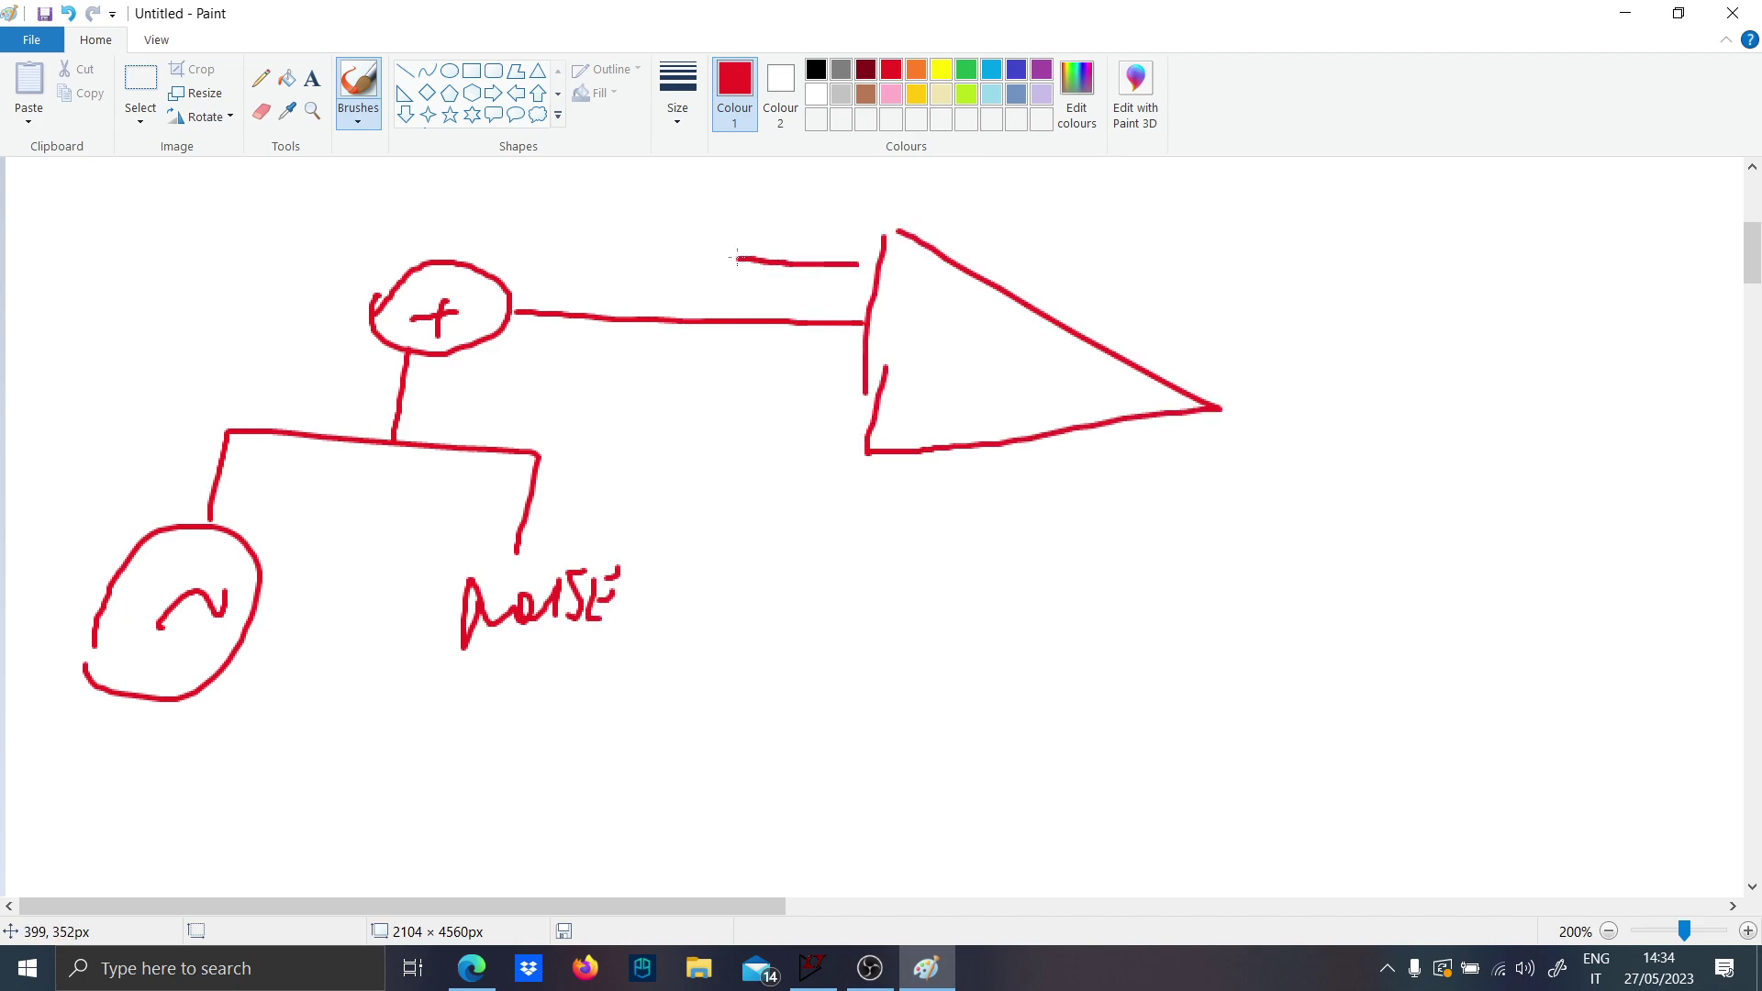
In black, label the threshold TR, draw the comparator output and the noisy input waveform.
left_click(816, 70)
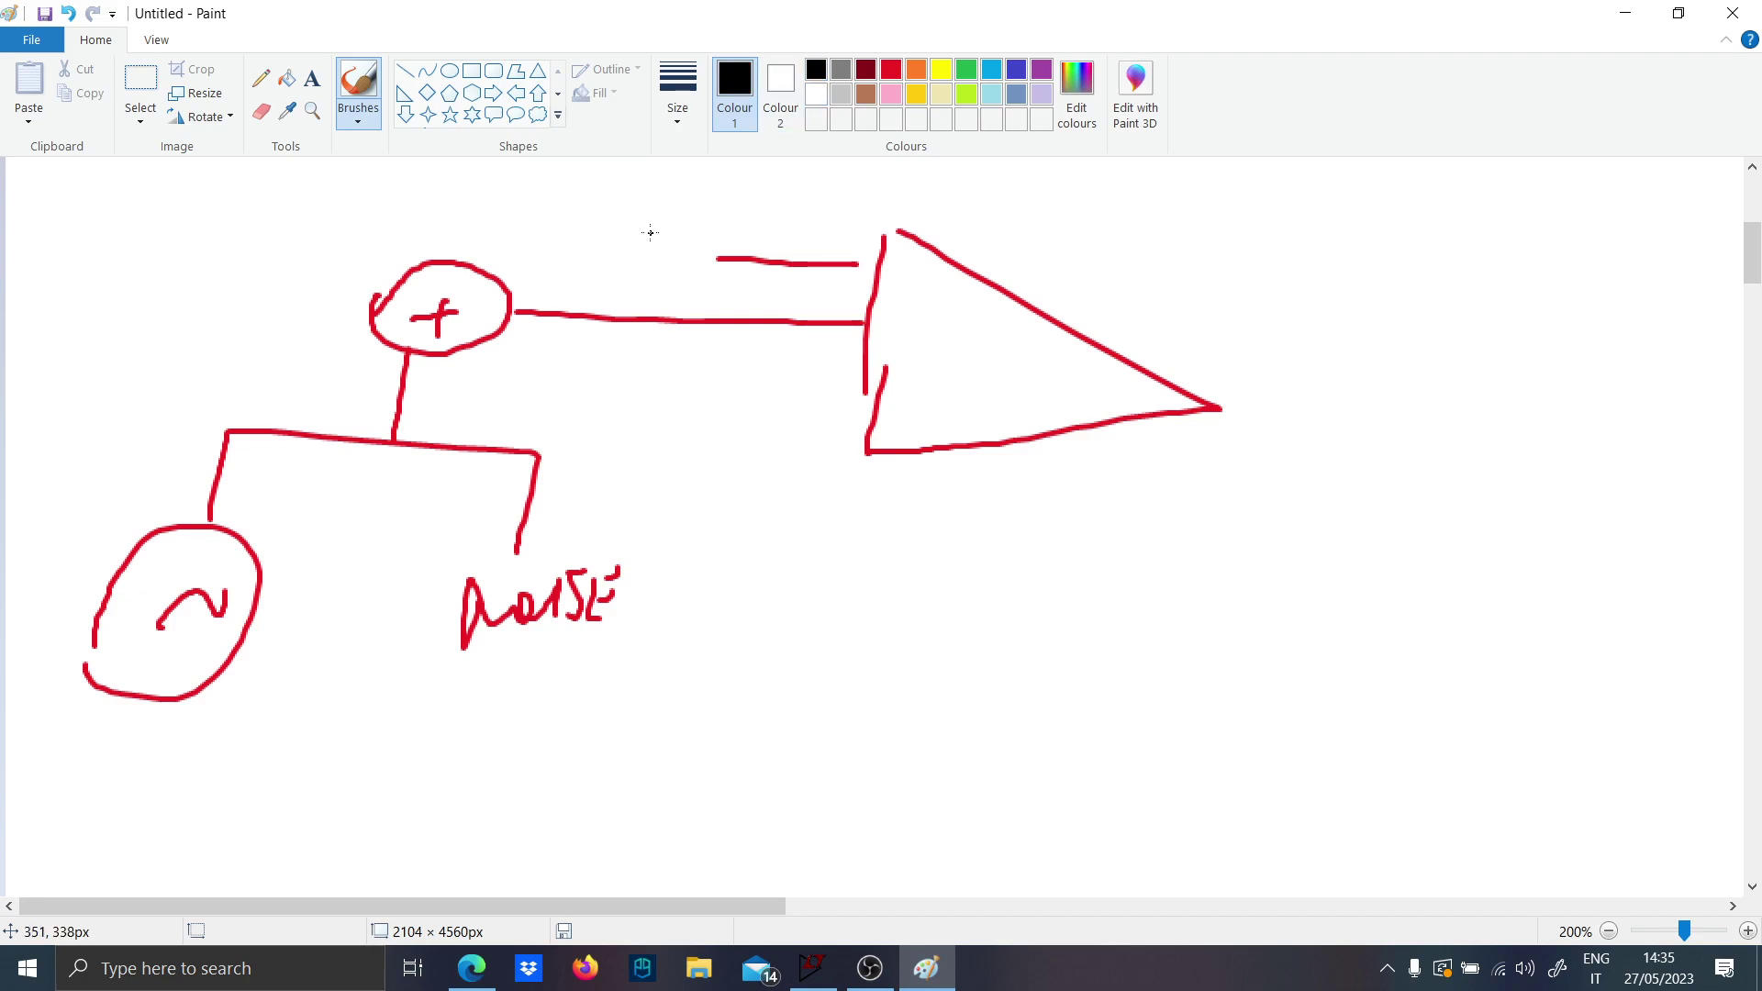
mouse_move(636, 197)
left_mouse_down()
mouse_move(697, 191)
mouse_move(693, 241)
mouse_move(699, 213)
mouse_move(729, 240)
left_mouse_up()
left_click_drag(1241, 412, 1383, 411)
mouse_move(647, 537)
left_mouse_down()
mouse_move(691, 454)
mouse_move(709, 464)
mouse_move(732, 413)
mouse_move(754, 410)
mouse_move(846, 618)
mouse_move(873, 605)
mouse_move(898, 525)
mouse_move(962, 478)
mouse_move(982, 568)
left_mouse_up()
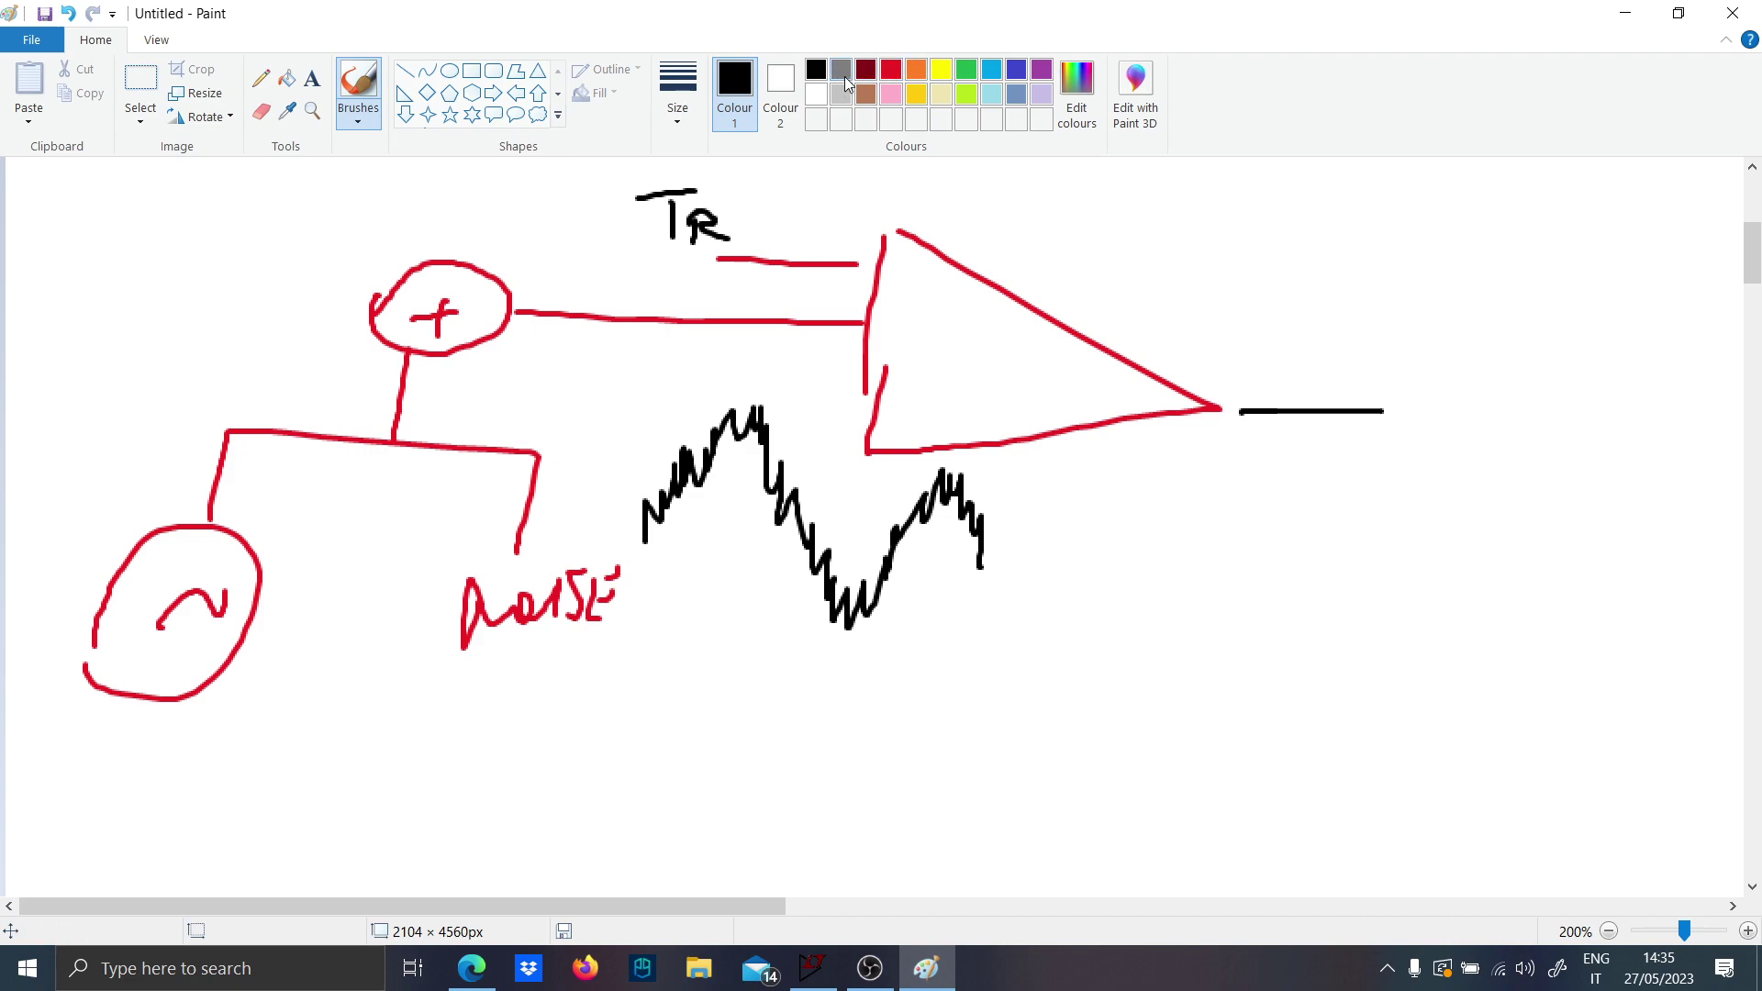
In blue, draw the chattering output waveform and the clean square-wave output.
left_click(890, 71)
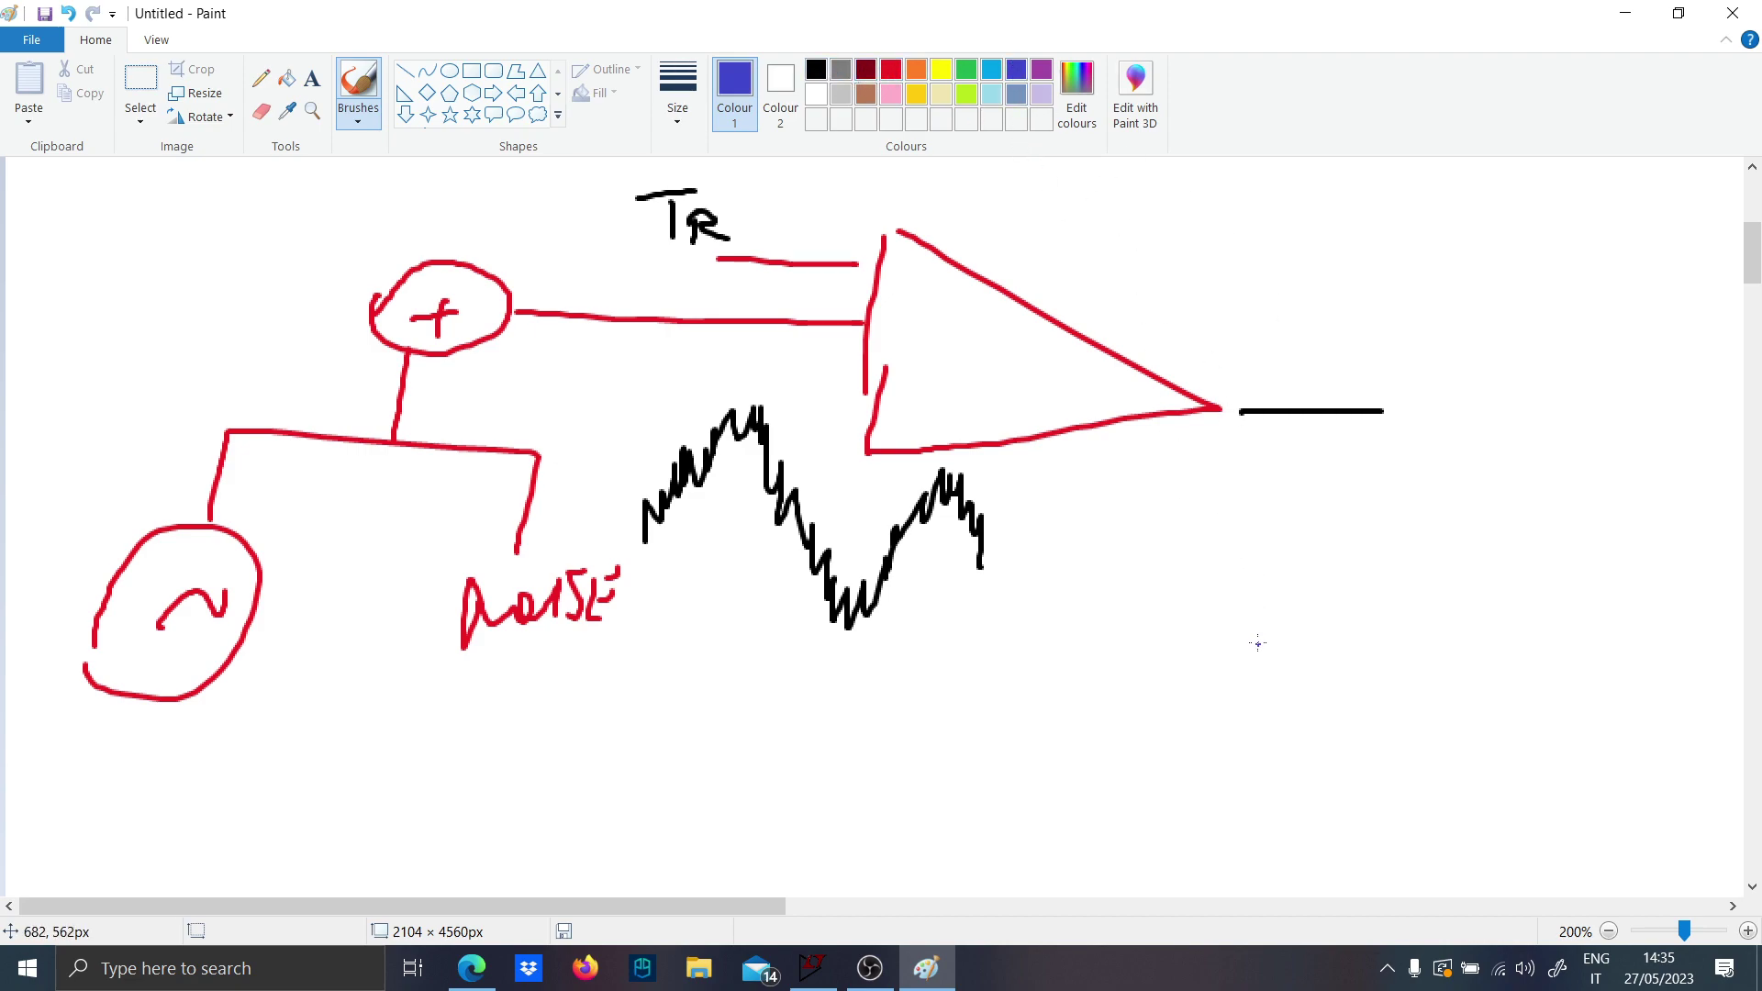
mouse_move(1236, 693)
left_mouse_down()
mouse_move(1260, 530)
mouse_move(1276, 676)
mouse_move(1269, 651)
mouse_move(1285, 695)
mouse_move(1282, 564)
mouse_move(1295, 704)
mouse_move(1284, 526)
mouse_move(1465, 525)
mouse_move(1463, 675)
mouse_move(1435, 642)
mouse_move(1438, 547)
mouse_move(1439, 698)
mouse_move(1569, 689)
mouse_move(1575, 596)
mouse_move(1555, 576)
mouse_move(1570, 708)
mouse_move(1570, 559)
mouse_move(1682, 505)
mouse_move(1699, 676)
left_mouse_up()
mouse_move(1244, 361)
left_mouse_down()
mouse_move(1339, 361)
mouse_move(1322, 260)
mouse_move(1418, 261)
mouse_move(1426, 353)
mouse_move(1459, 356)
mouse_move(1520, 356)
mouse_move(1510, 262)
mouse_move(1618, 260)
mouse_move(1631, 335)
left_mouse_up()
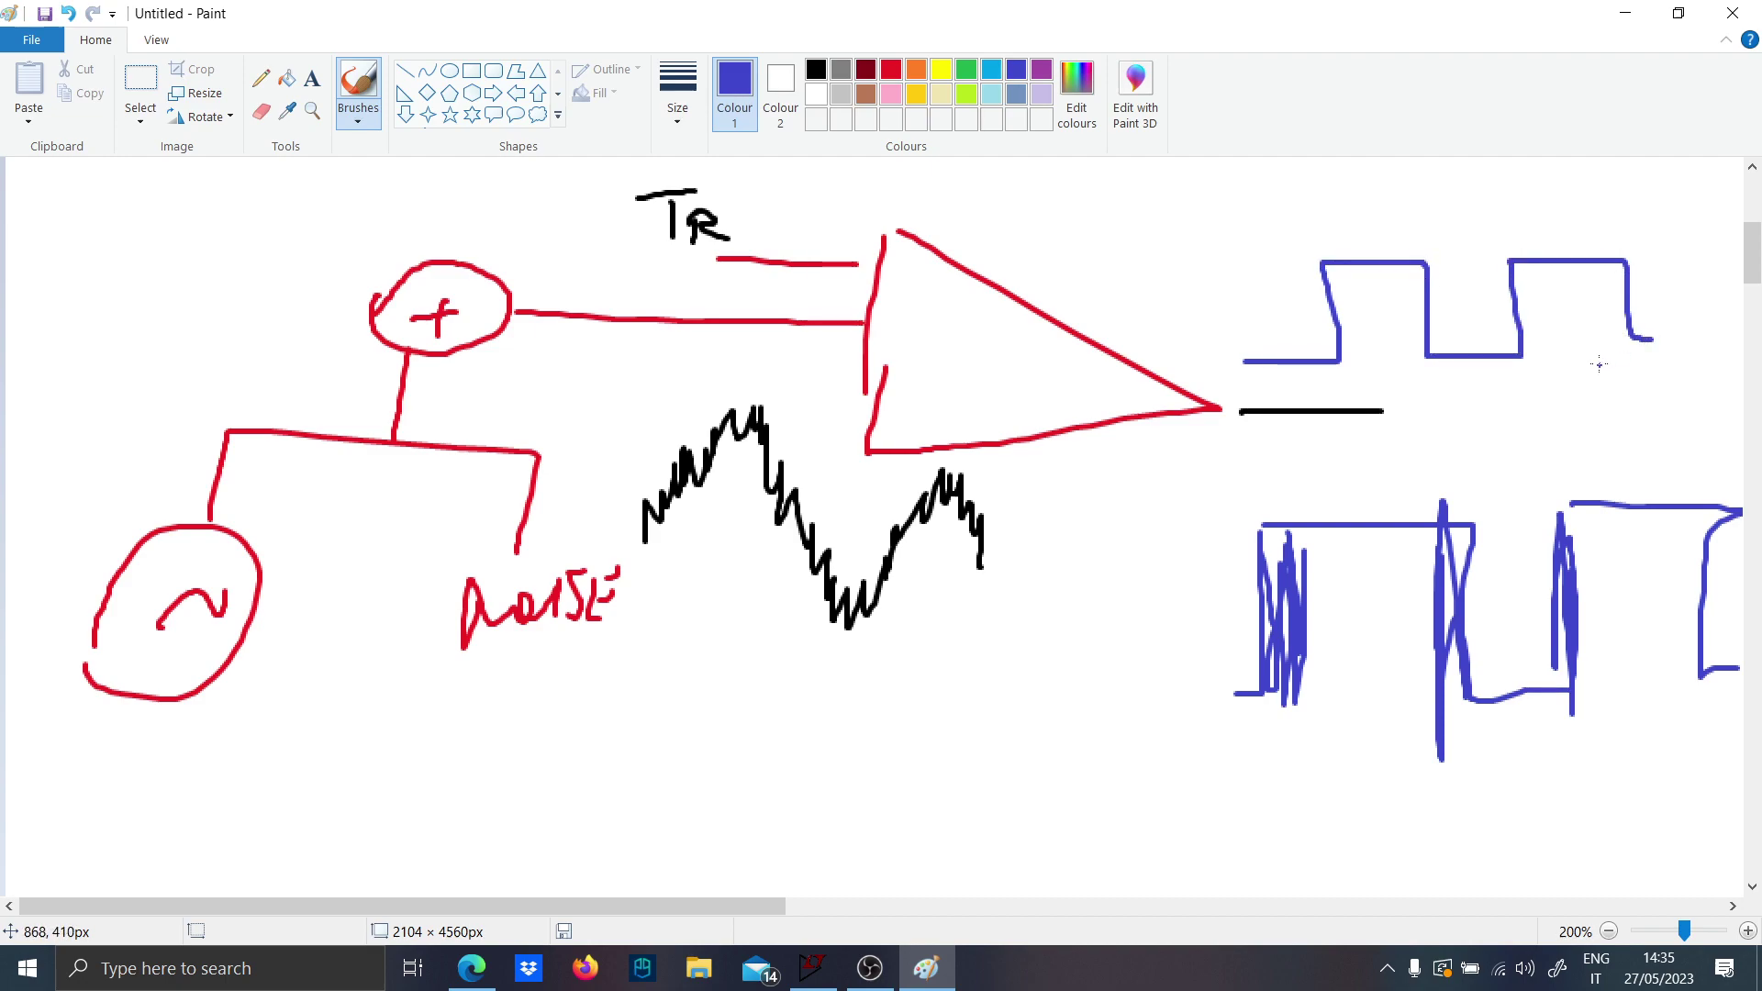
On a blank area, draw a comparator with an input resistor and a positive-feedback resistor to the output.
scroll(1047, 290, "down", 5)
left_click_drag(826, 367, 807, 620)
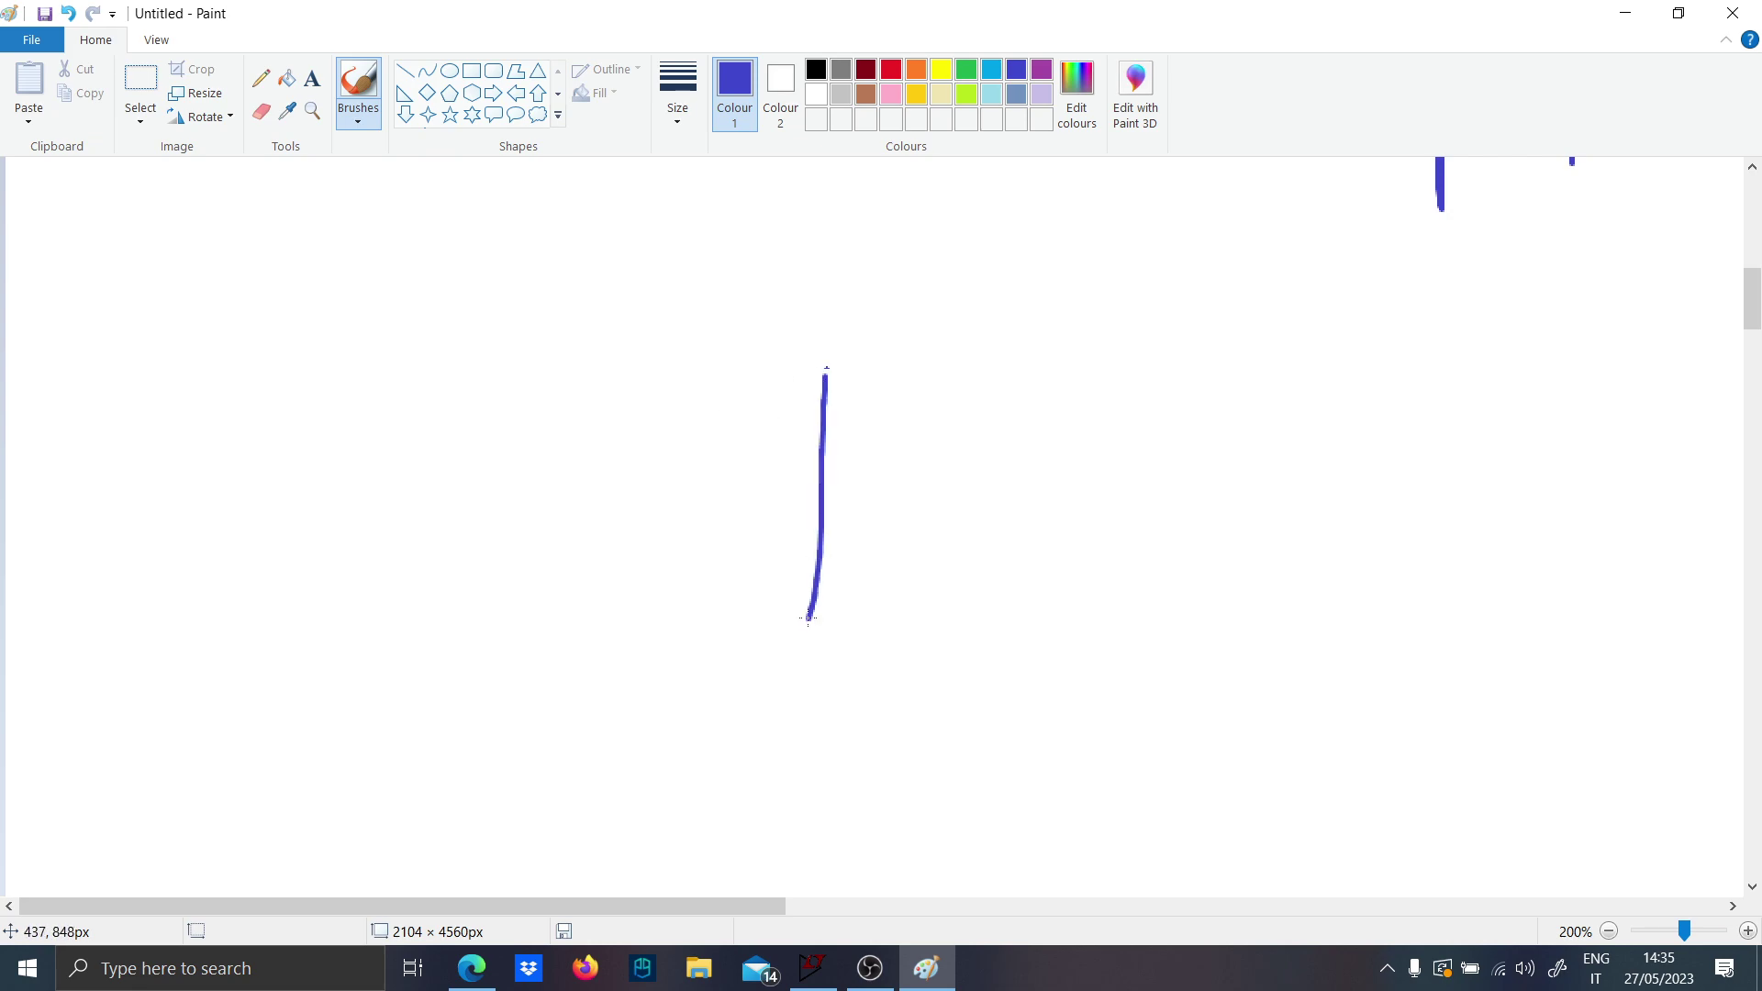
left_click_drag(844, 403, 844, 635)
left_click_drag(487, 589, 810, 562)
mouse_move(622, 598)
left_mouse_down()
mouse_move(742, 706)
mouse_move(1114, 724)
mouse_move(973, 500)
left_mouse_up()
left_click_drag(864, 555, 913, 551)
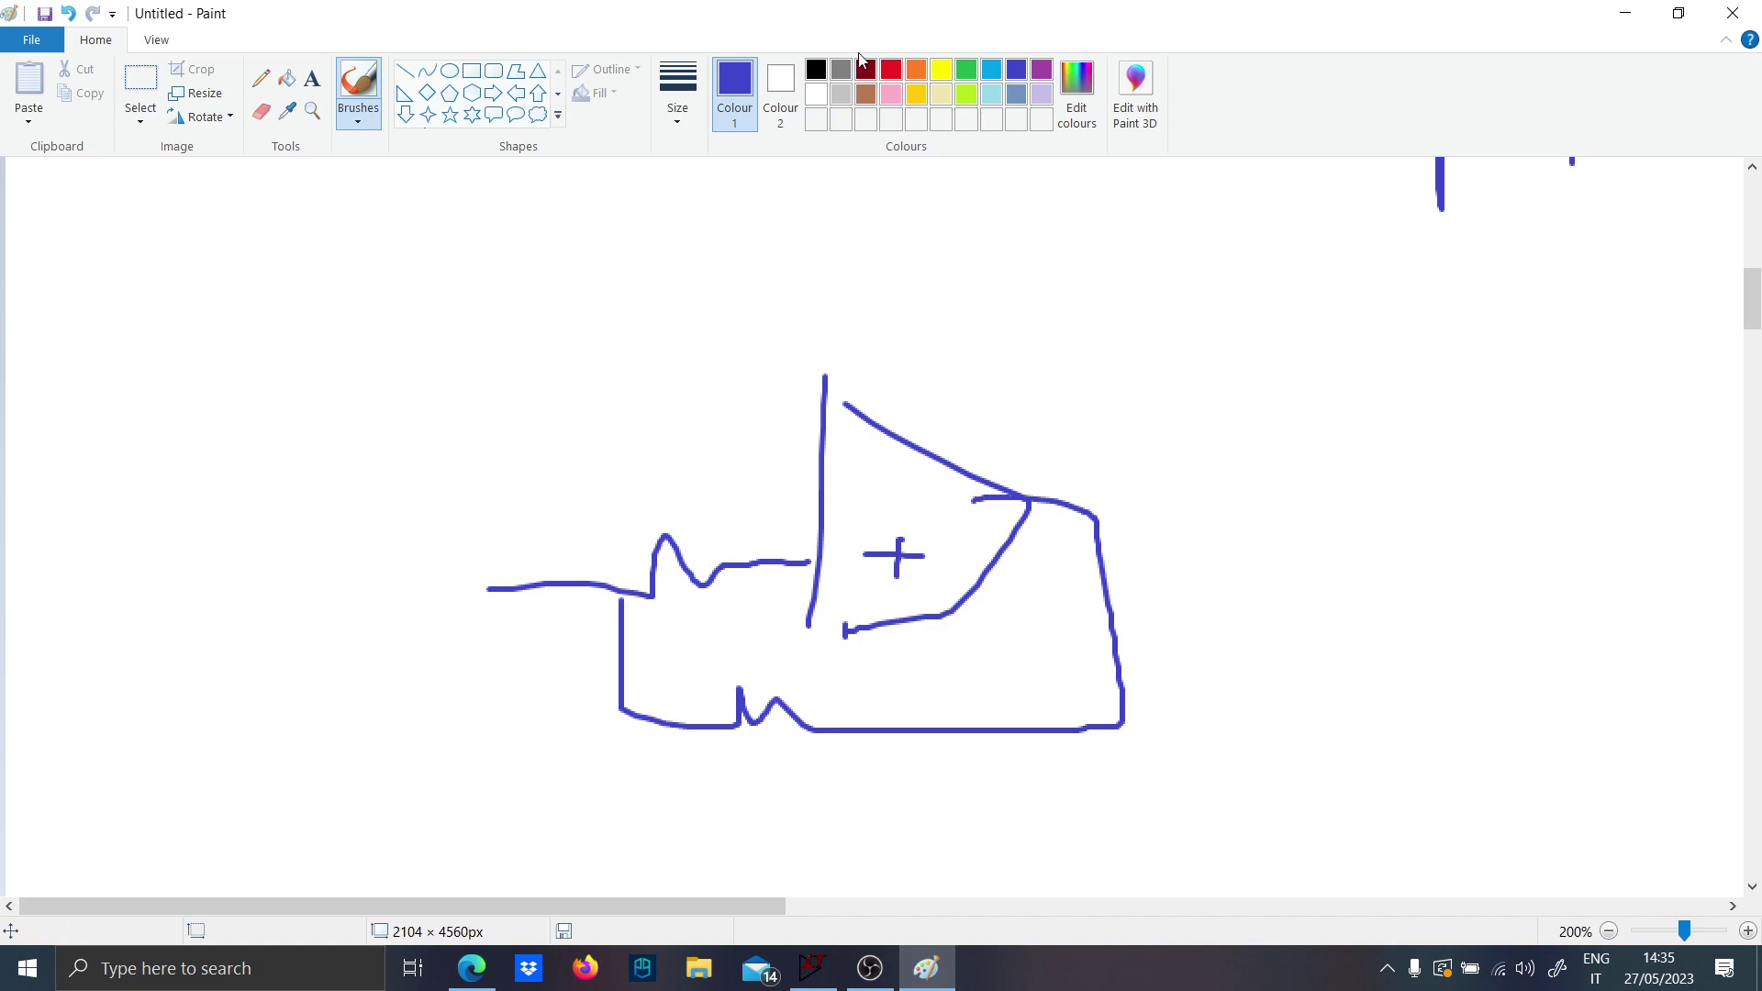
Circle the plus input and trace the feedback loop in red.
mouse_move(899, 535)
left_mouse_down()
mouse_move(925, 576)
mouse_move(926, 536)
left_mouse_up()
mouse_move(1028, 501)
left_mouse_down()
mouse_move(1051, 504)
mouse_move(1108, 661)
mouse_move(831, 760)
mouse_move(660, 581)
mouse_move(507, 541)
mouse_move(503, 594)
left_mouse_up()
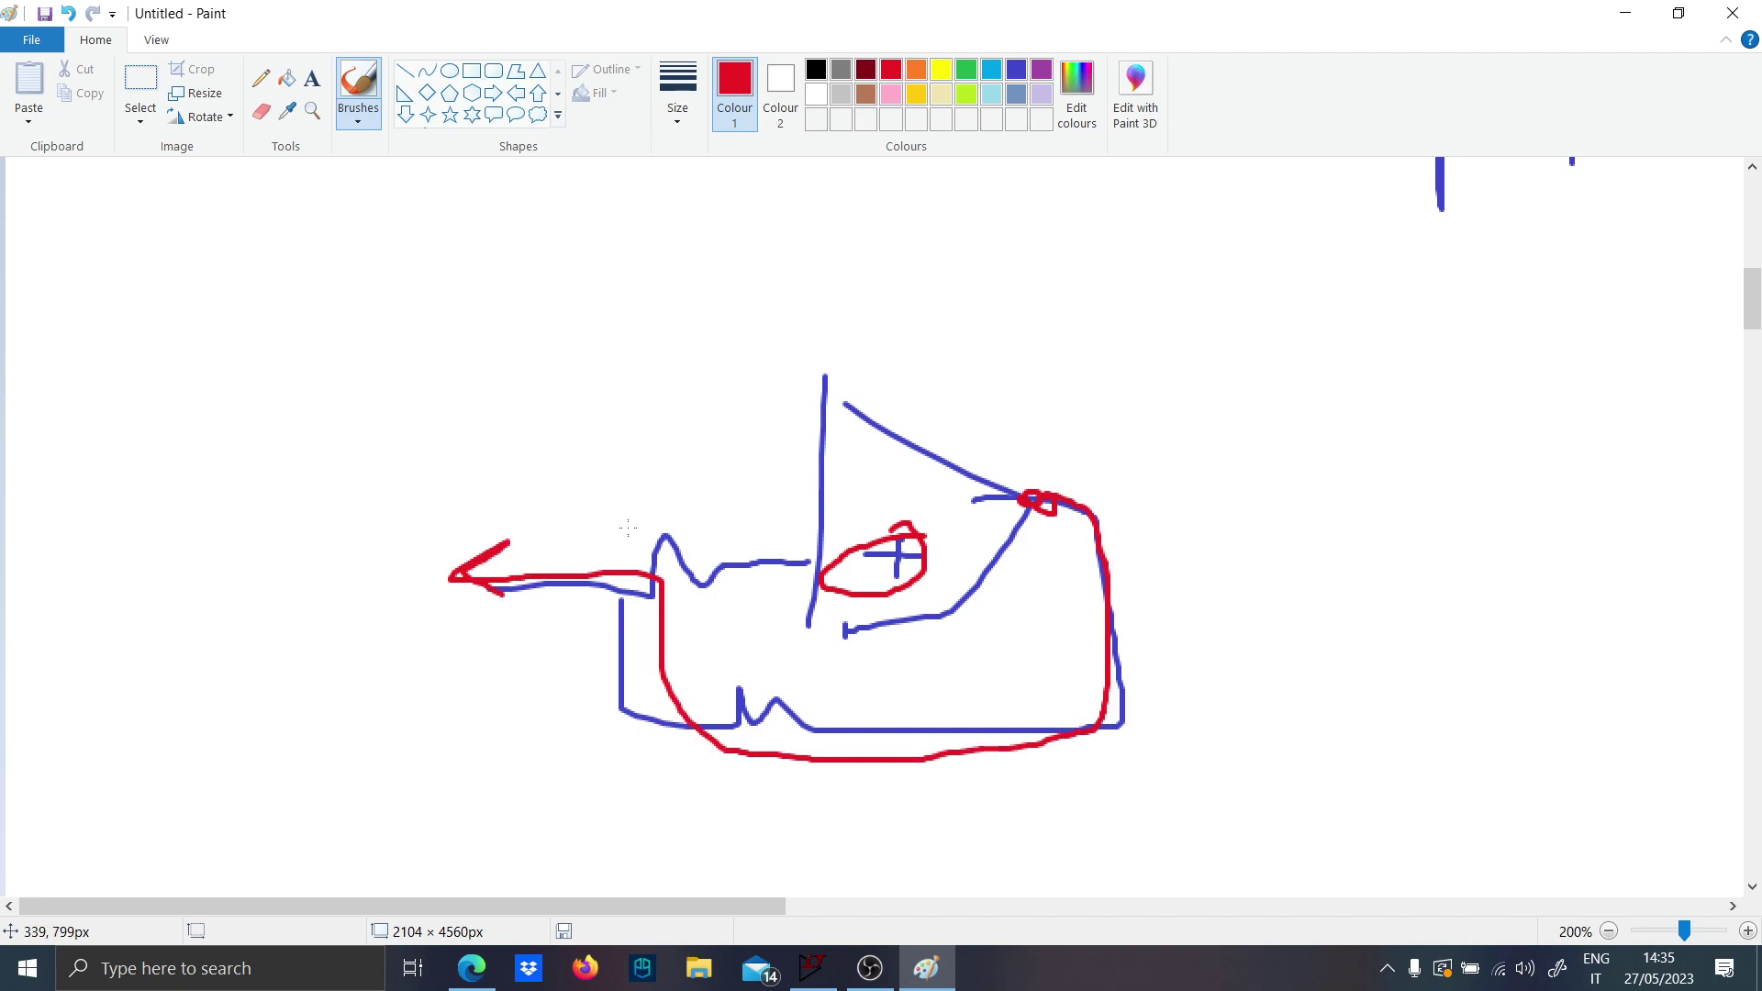
scroll(887, 392, "up", 5)
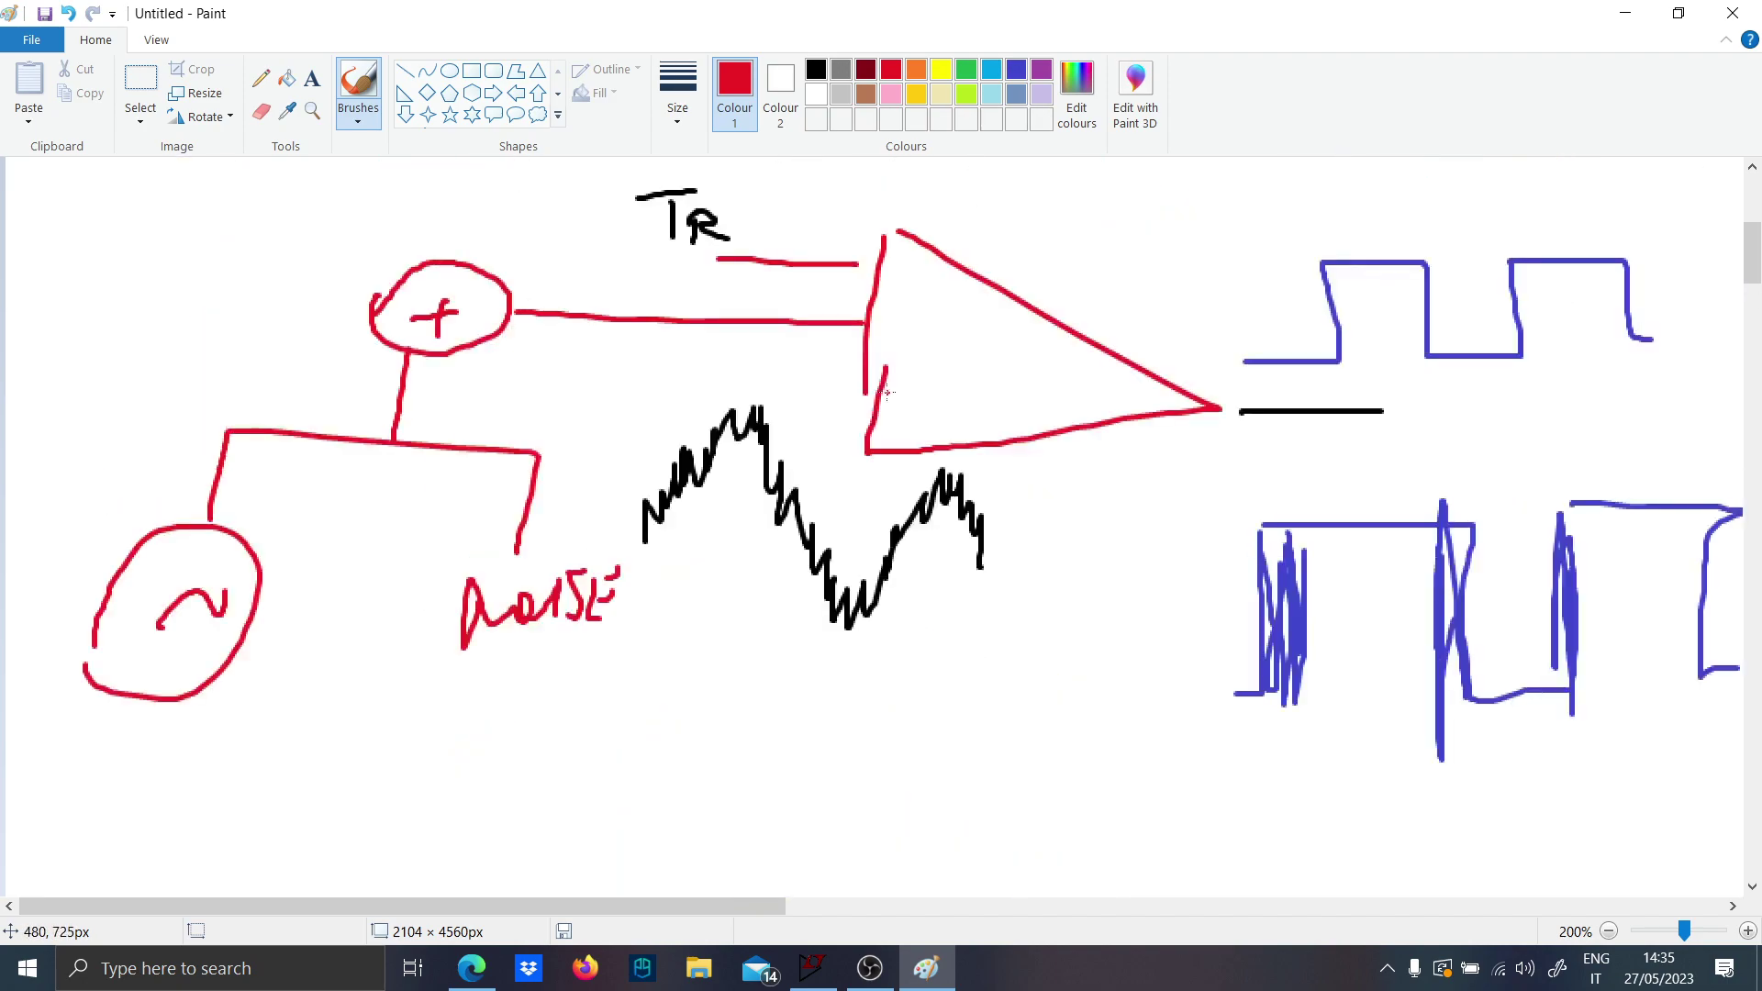
scroll(886, 393, "down", 5)
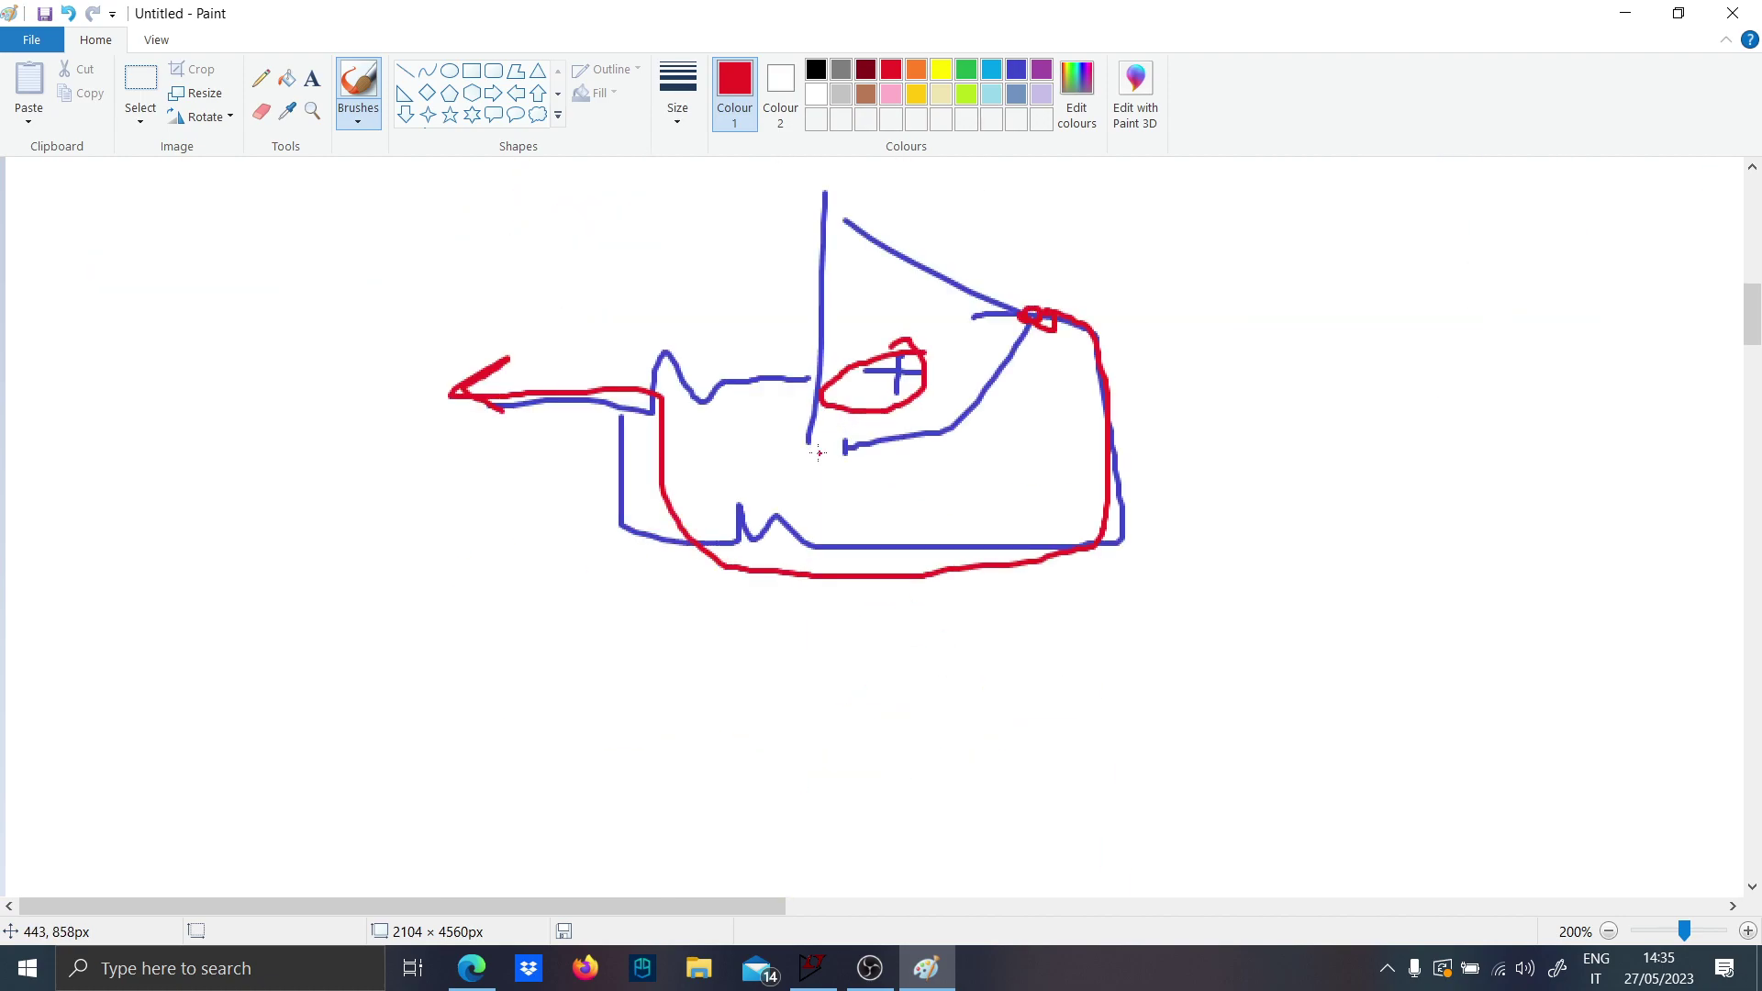
Draw black vertical and horizontal axes with straight lines.
scroll(689, 383, "down", 5)
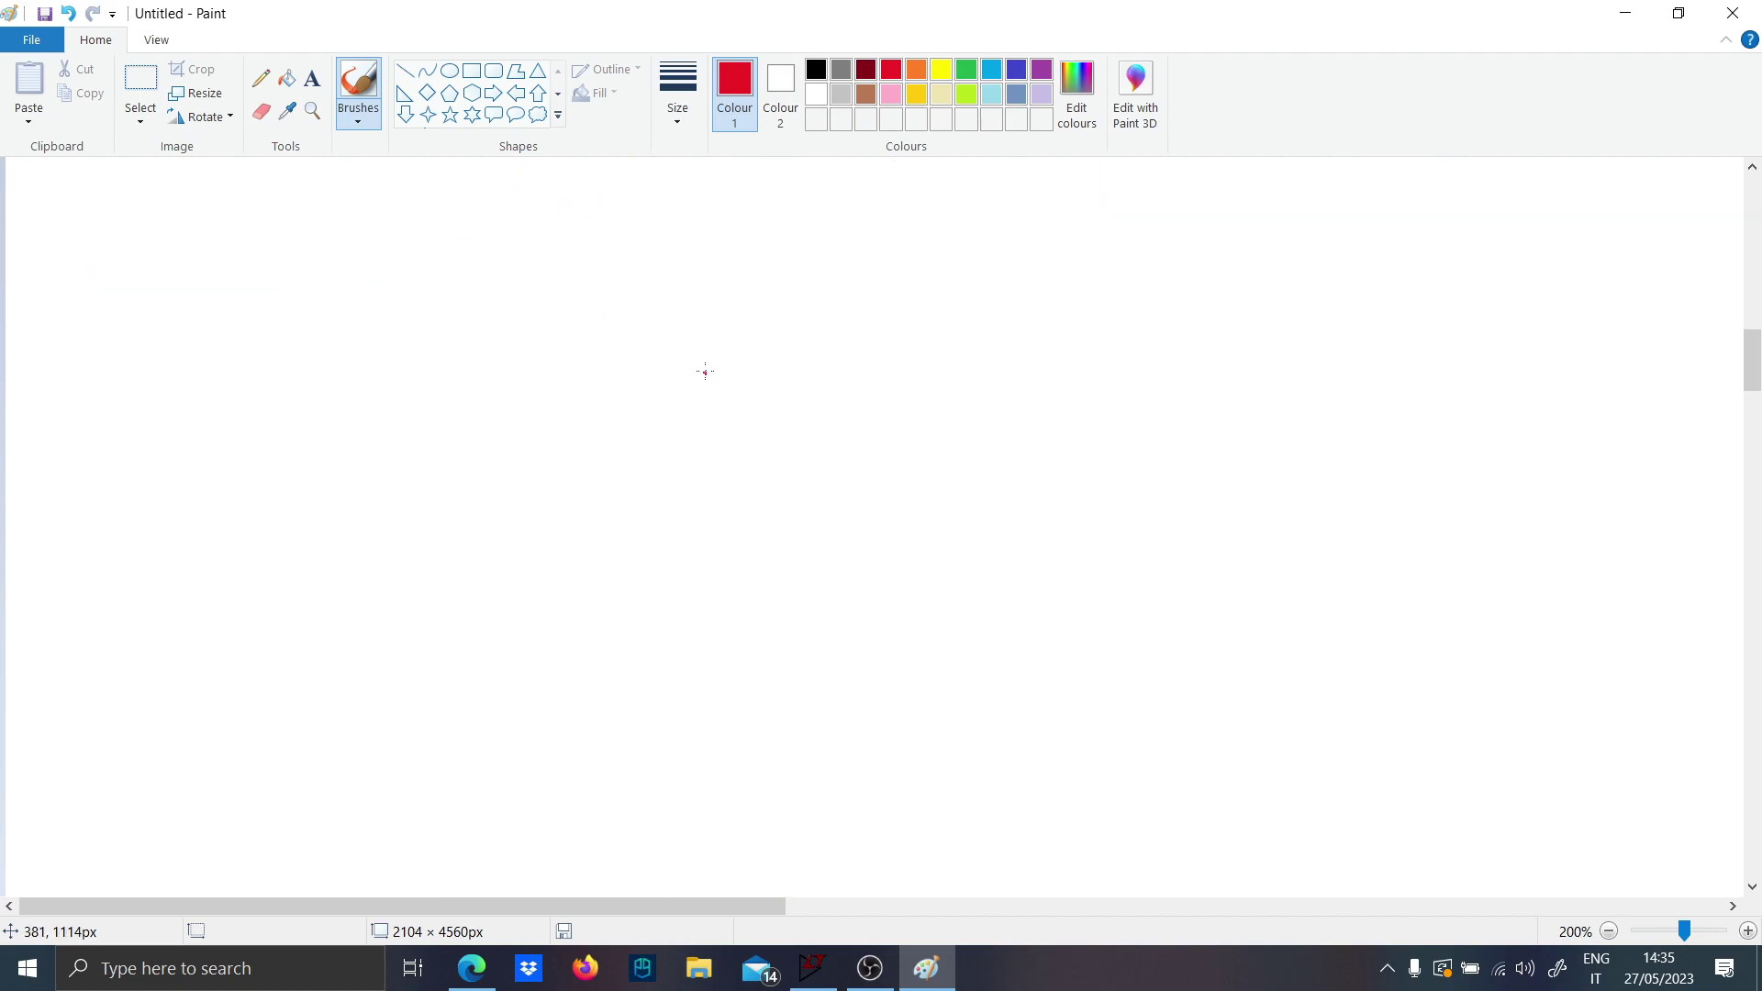
left_click(404, 70)
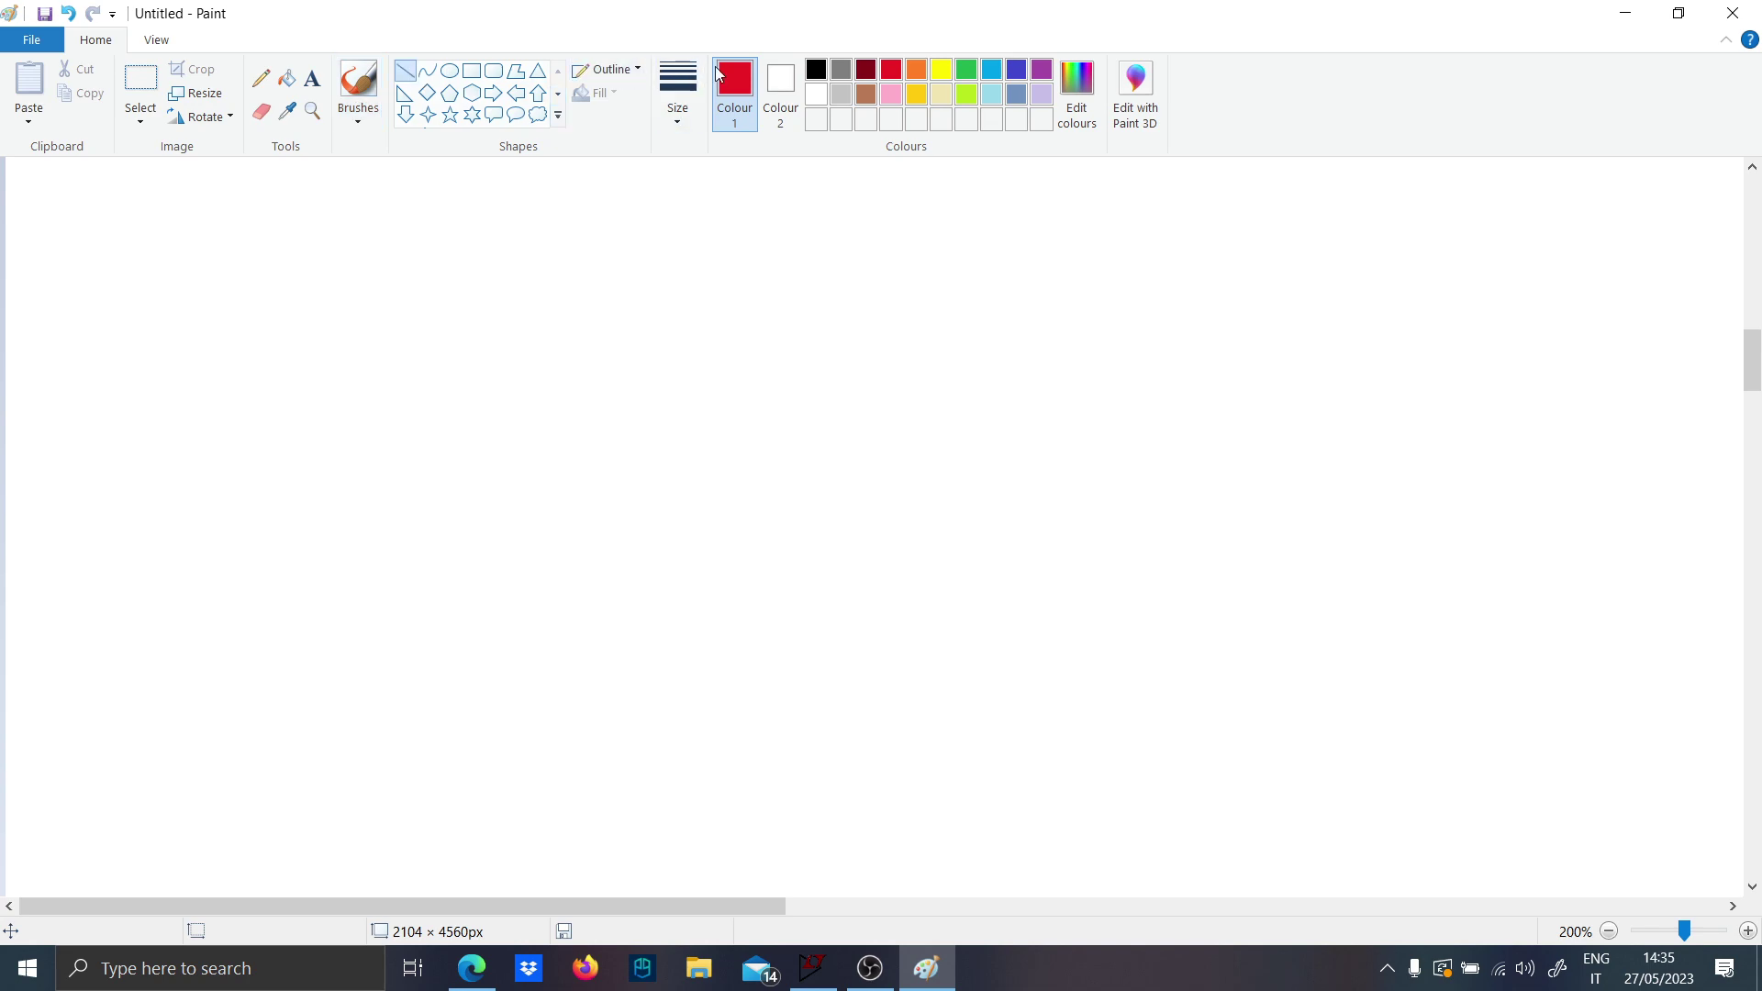
left_click(816, 70)
mouse_move(486, 237)
left_mouse_down()
mouse_move(468, 778)
mouse_move(477, 762)
left_mouse_up()
left_click_drag(167, 491, 960, 497)
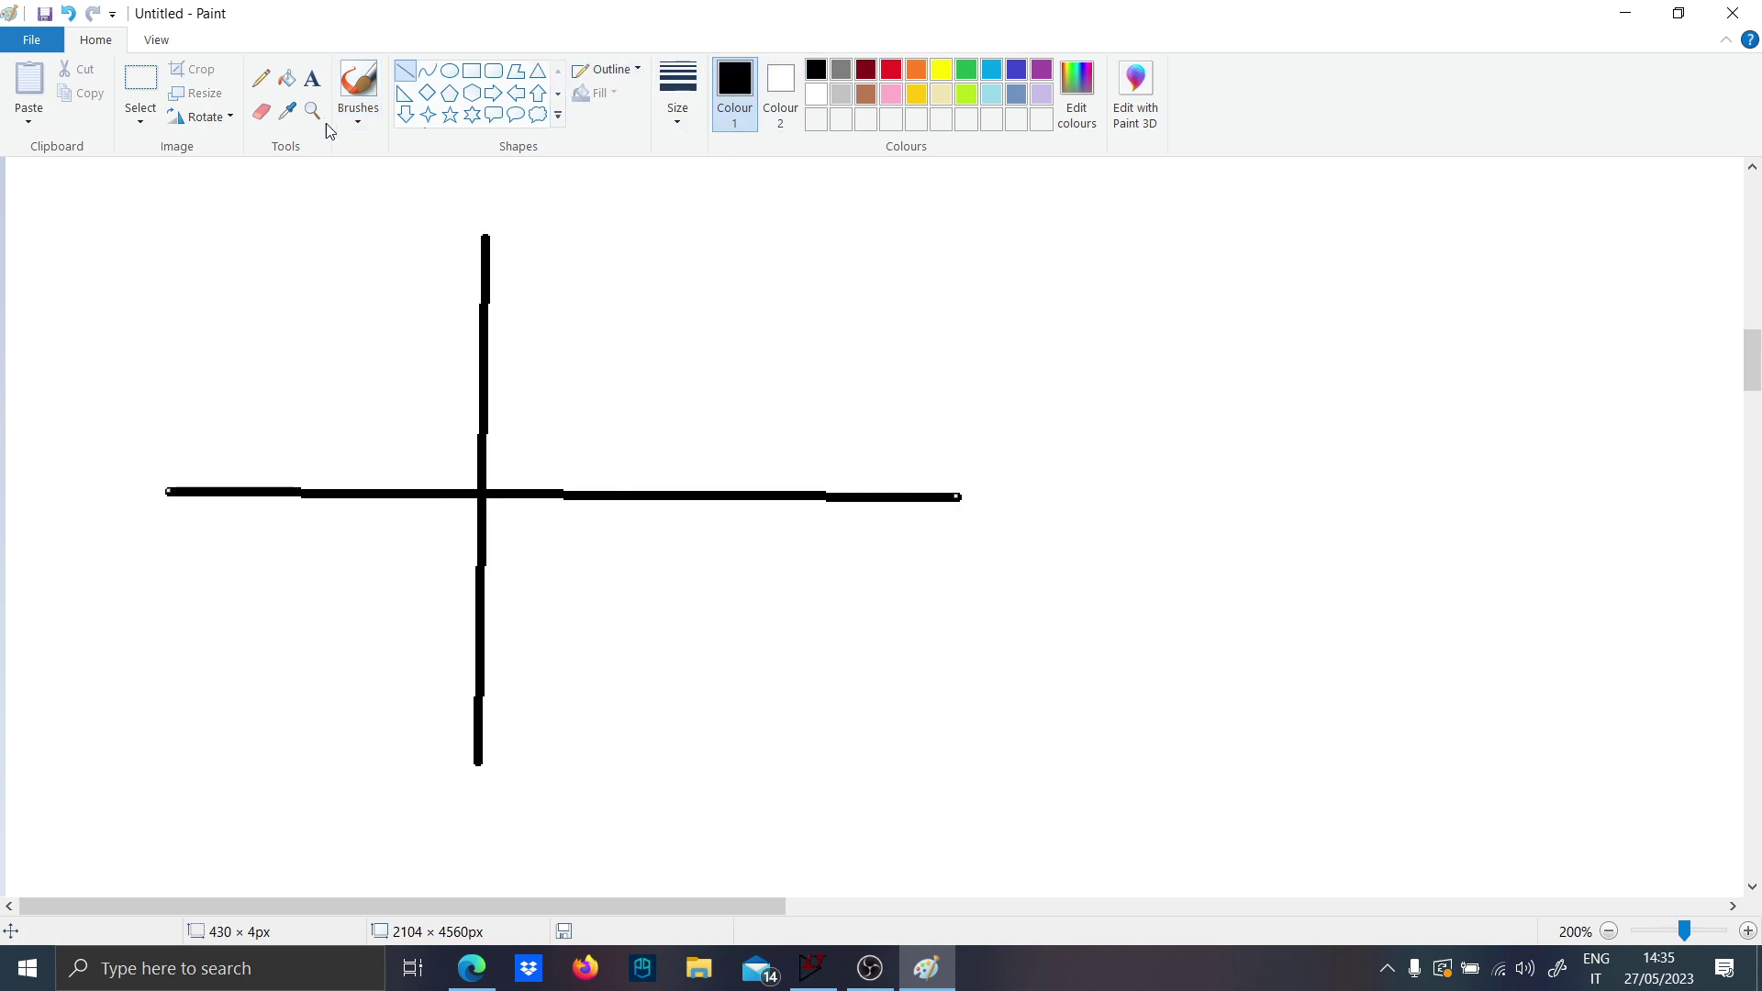
Handwrite the headings JM above the axes and no1 at top right.
left_click(351, 94)
left_click_drag(168, 203, 176, 174)
mouse_move(221, 199)
left_mouse_down()
mouse_move(221, 177)
mouse_move(255, 185)
left_mouse_up()
left_click_drag(1246, 211, 1303, 195)
left_click_drag(1321, 190, 1321, 194)
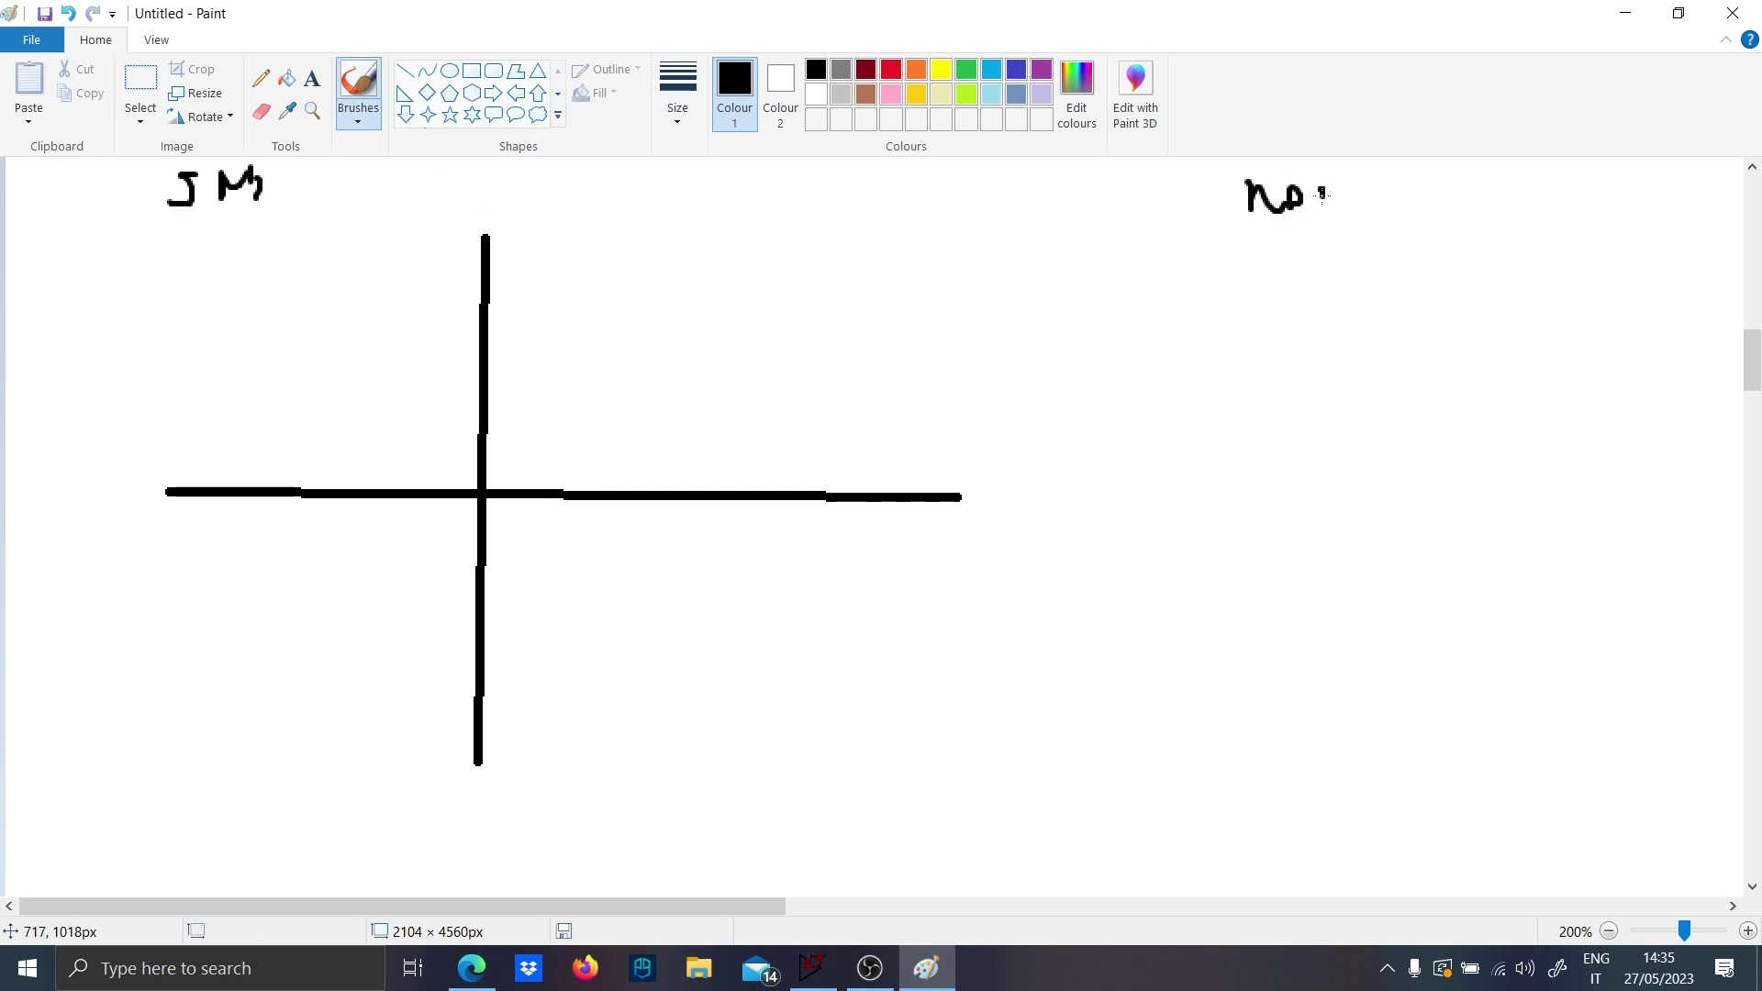
Draw the red rectangular hysteresis loop with its upper and lower output levels.
left_click(405, 71)
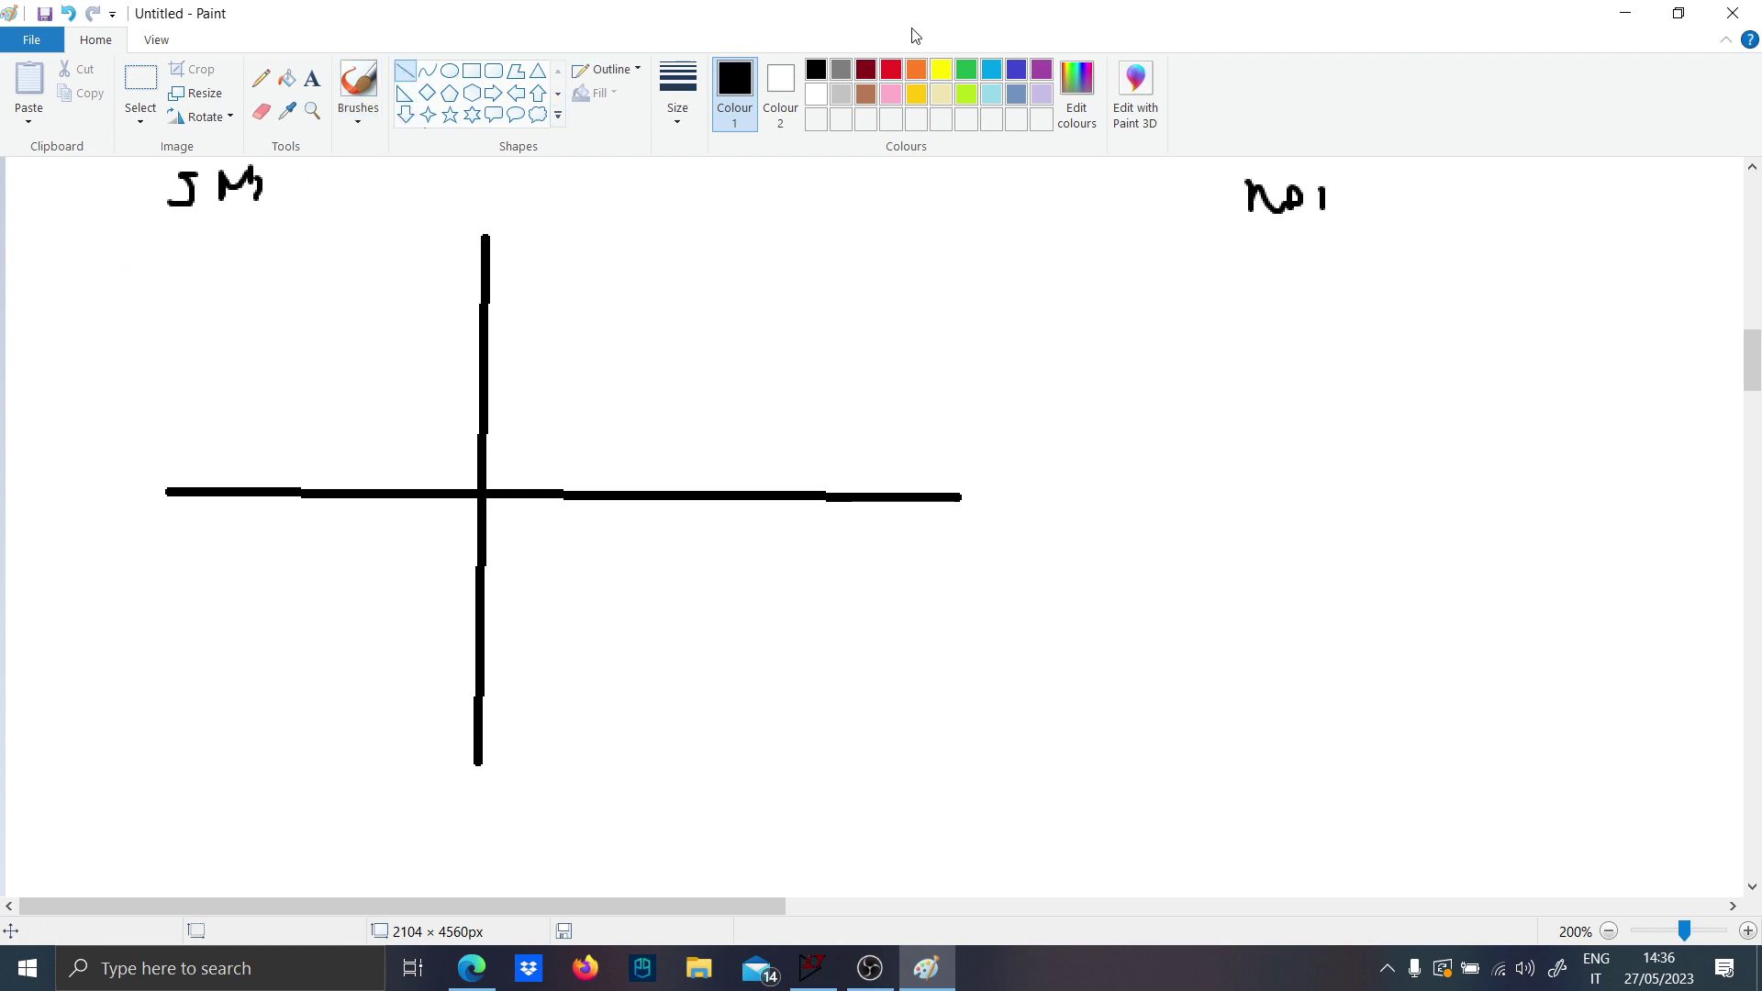
left_click(897, 79)
left_click_drag(118, 284, 636, 286)
left_click_drag(630, 689, 636, 286)
left_click_drag(897, 682, 633, 686)
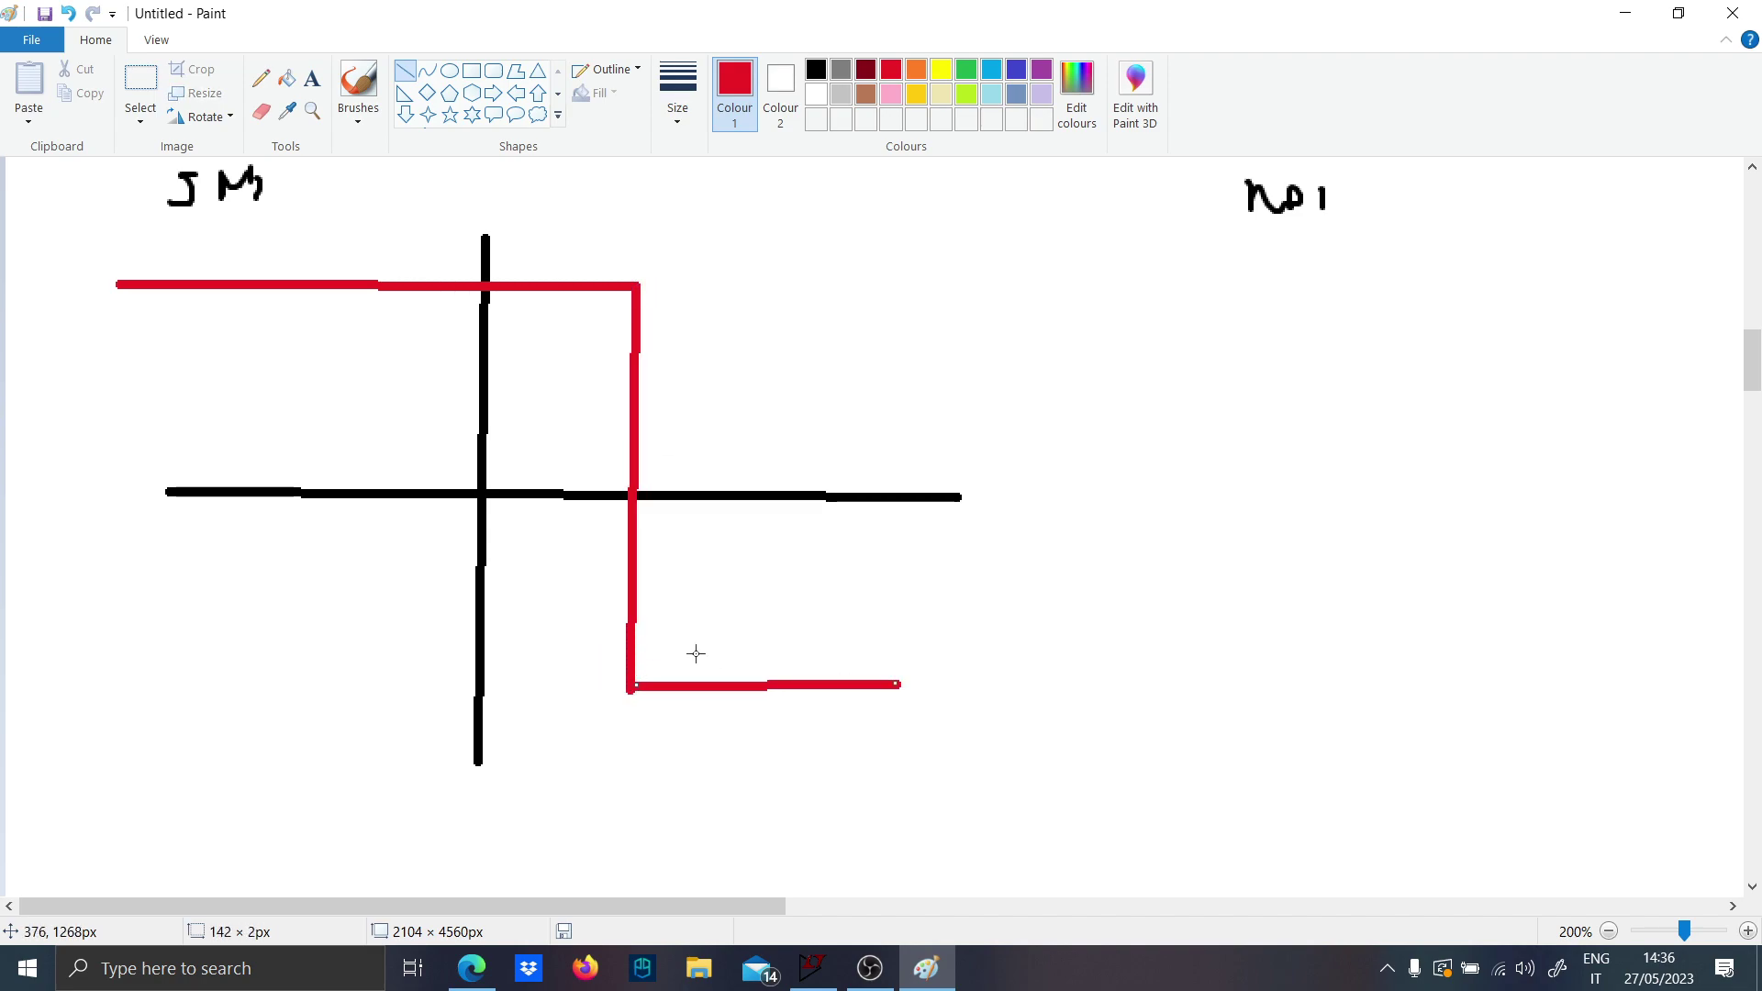
mouse_move(897, 292)
left_mouse_down()
mouse_move(873, 617)
mouse_move(896, 684)
left_mouse_up()
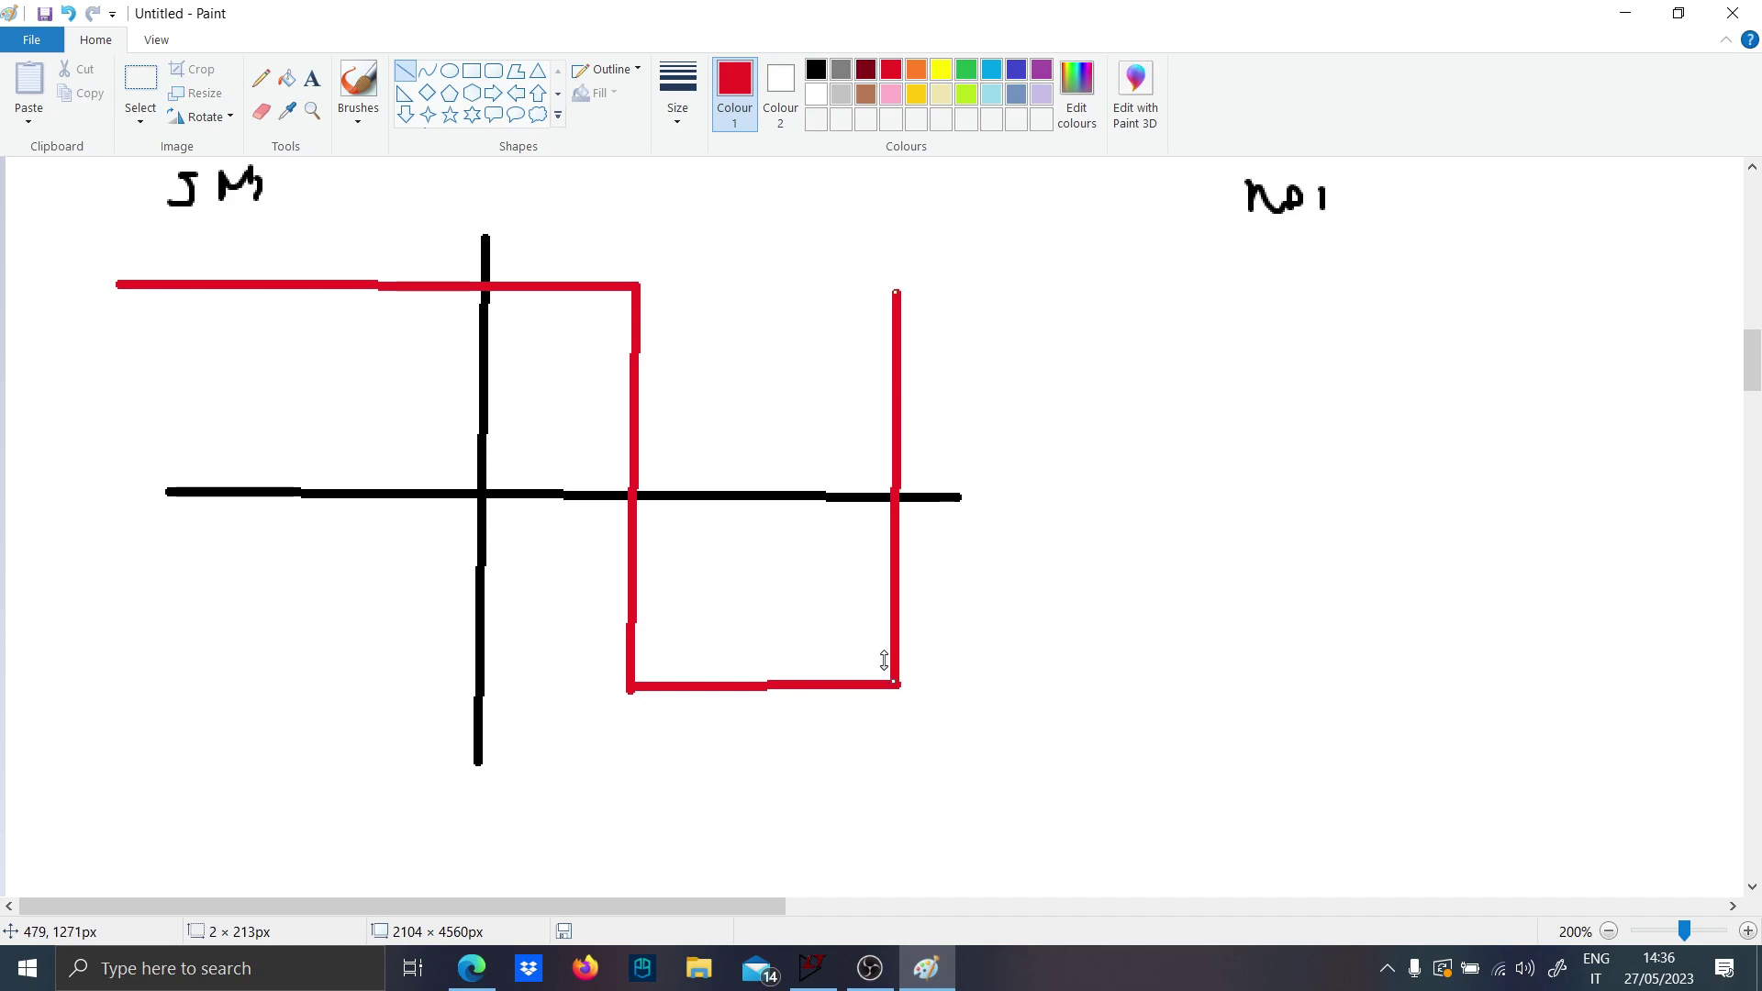
left_click_drag(627, 275, 904, 285)
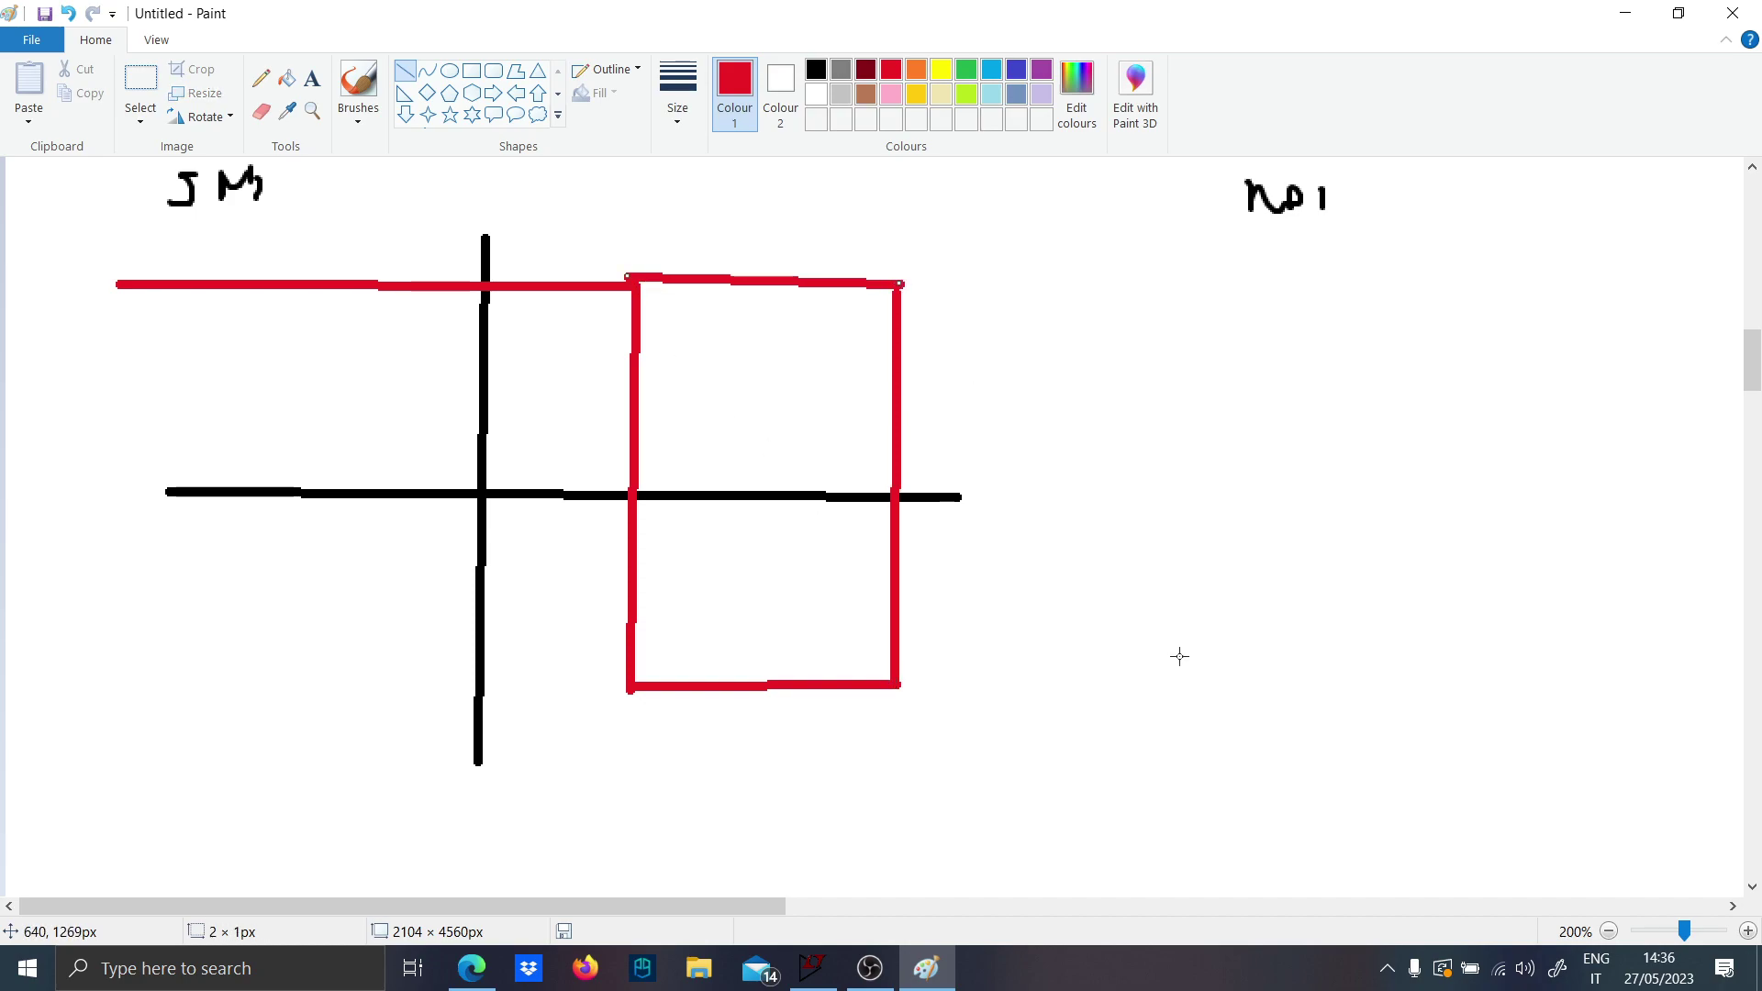
mouse_move(1182, 657)
left_mouse_down()
mouse_move(867, 674)
mouse_move(886, 676)
left_mouse_up()
left_click_drag(1194, 658, 1195, 674)
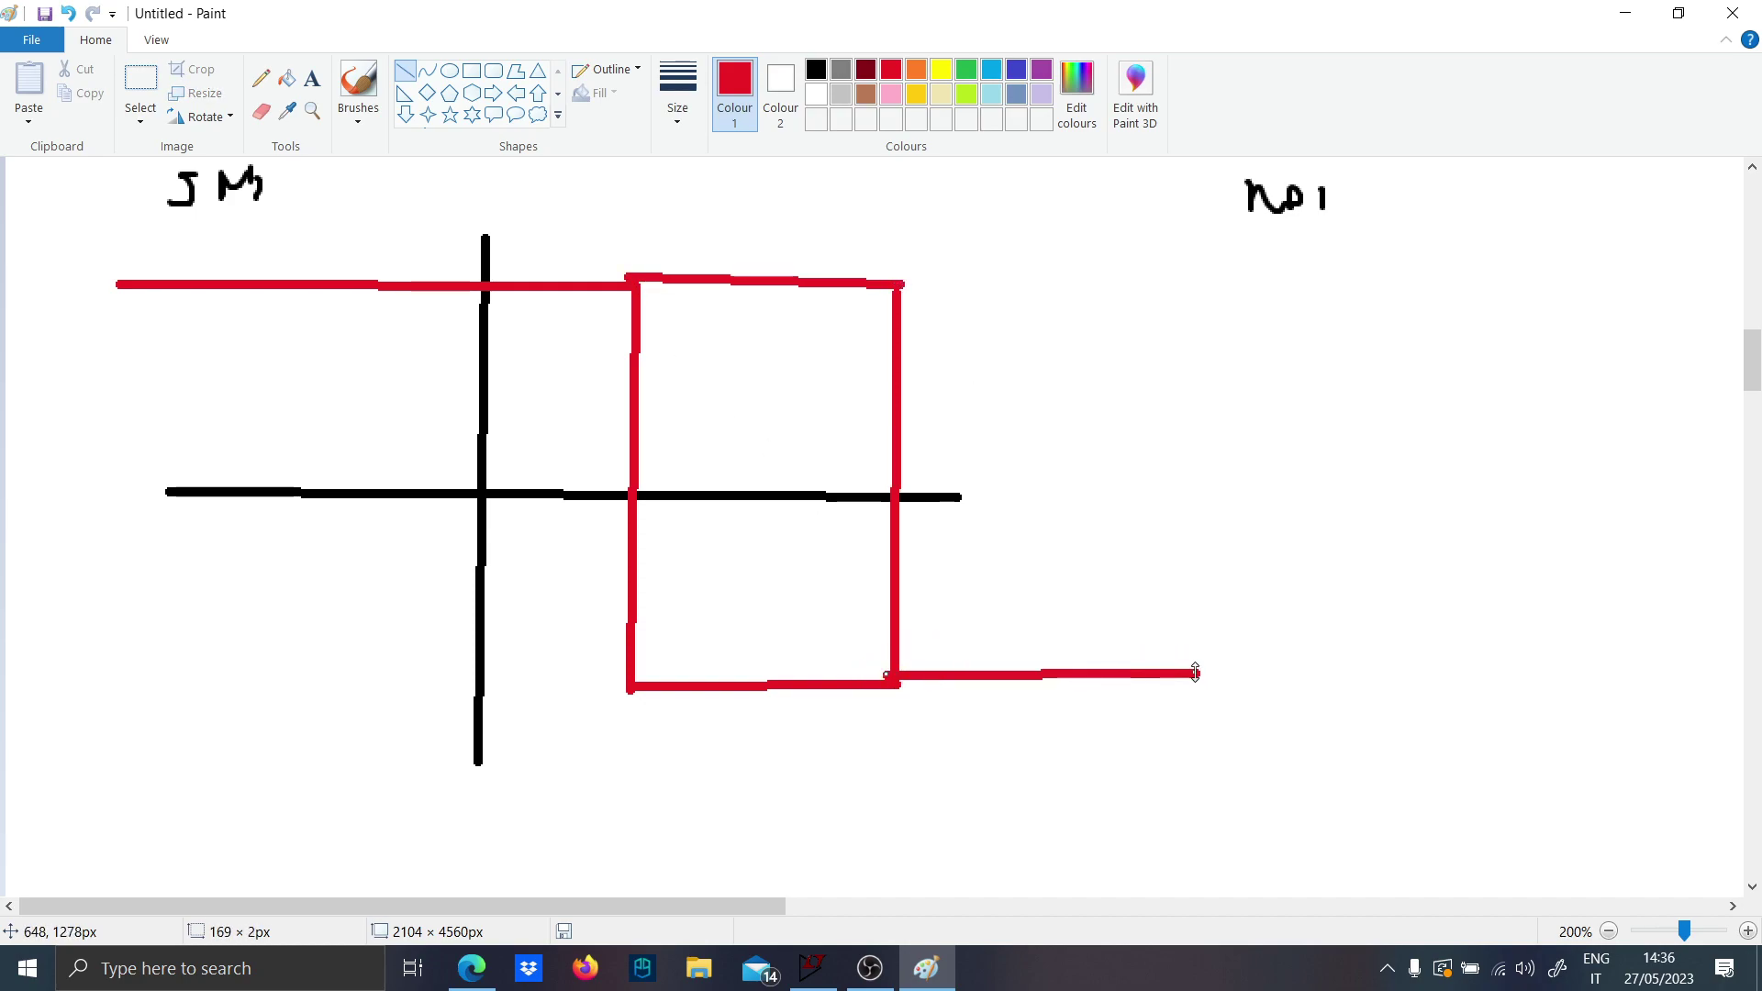
left_click_drag(1032, 678, 1036, 685)
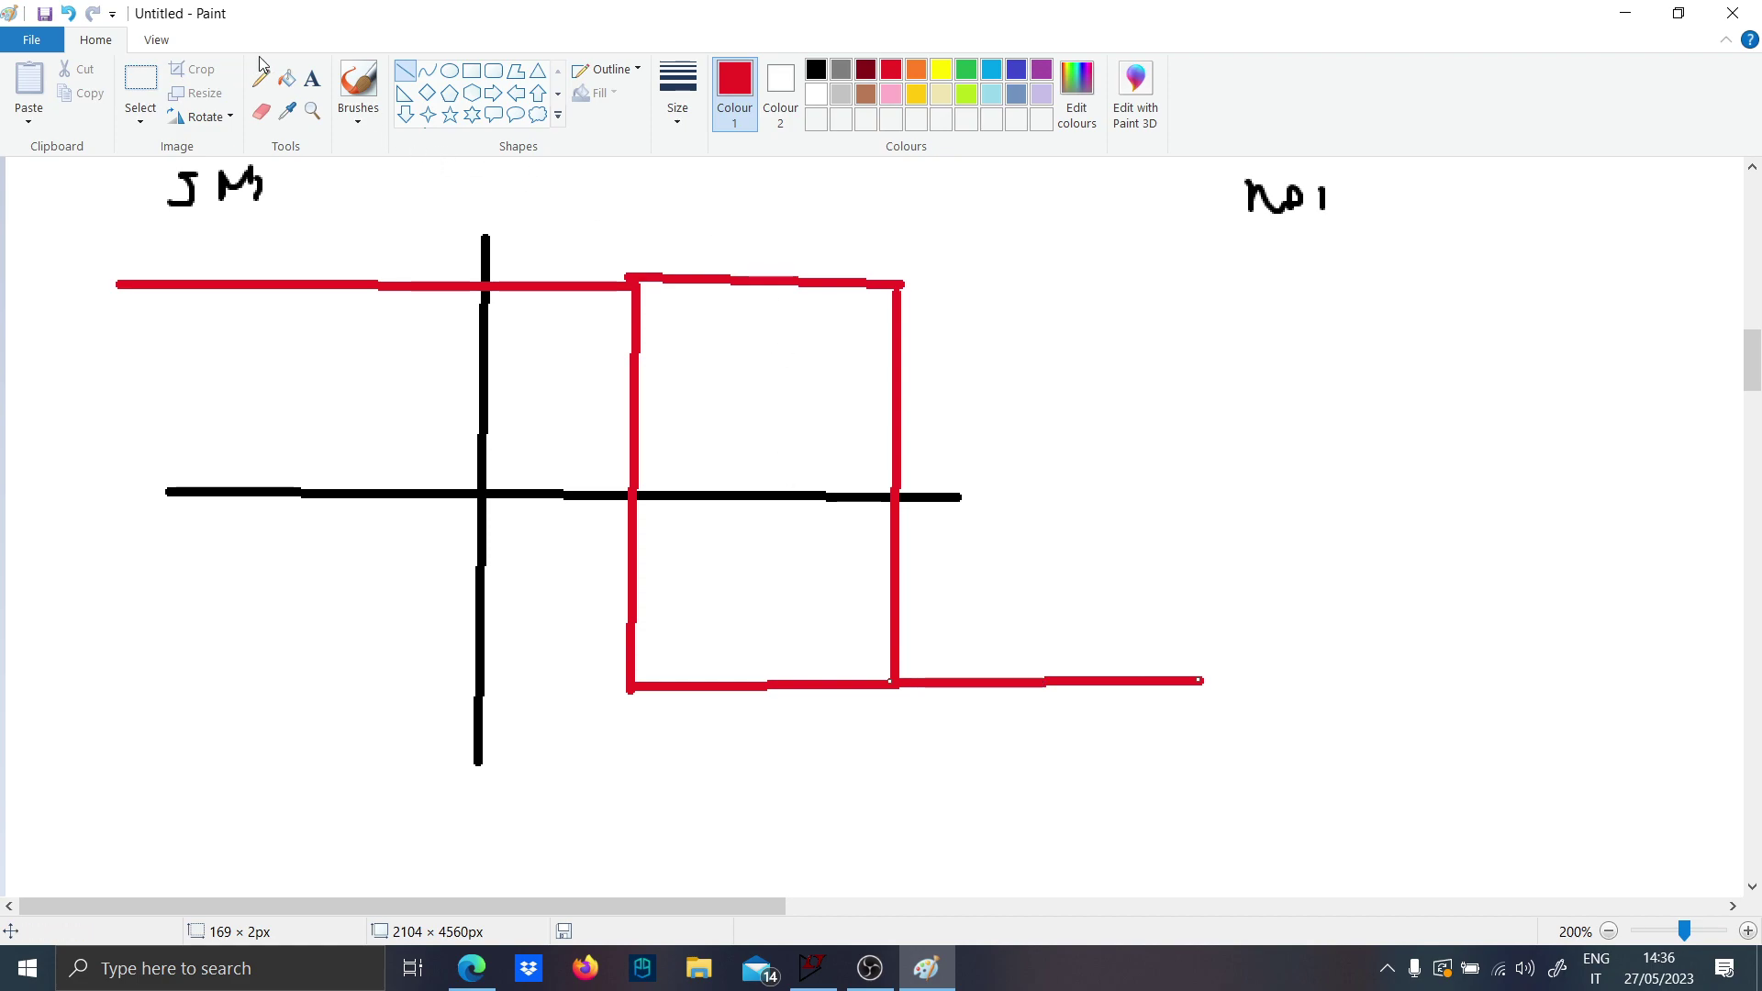
Draw a bracket over the red loop and handwrite HYSTERE above it.
left_click(358, 87)
mouse_move(641, 216)
left_mouse_down()
mouse_move(641, 256)
mouse_move(913, 225)
left_mouse_up()
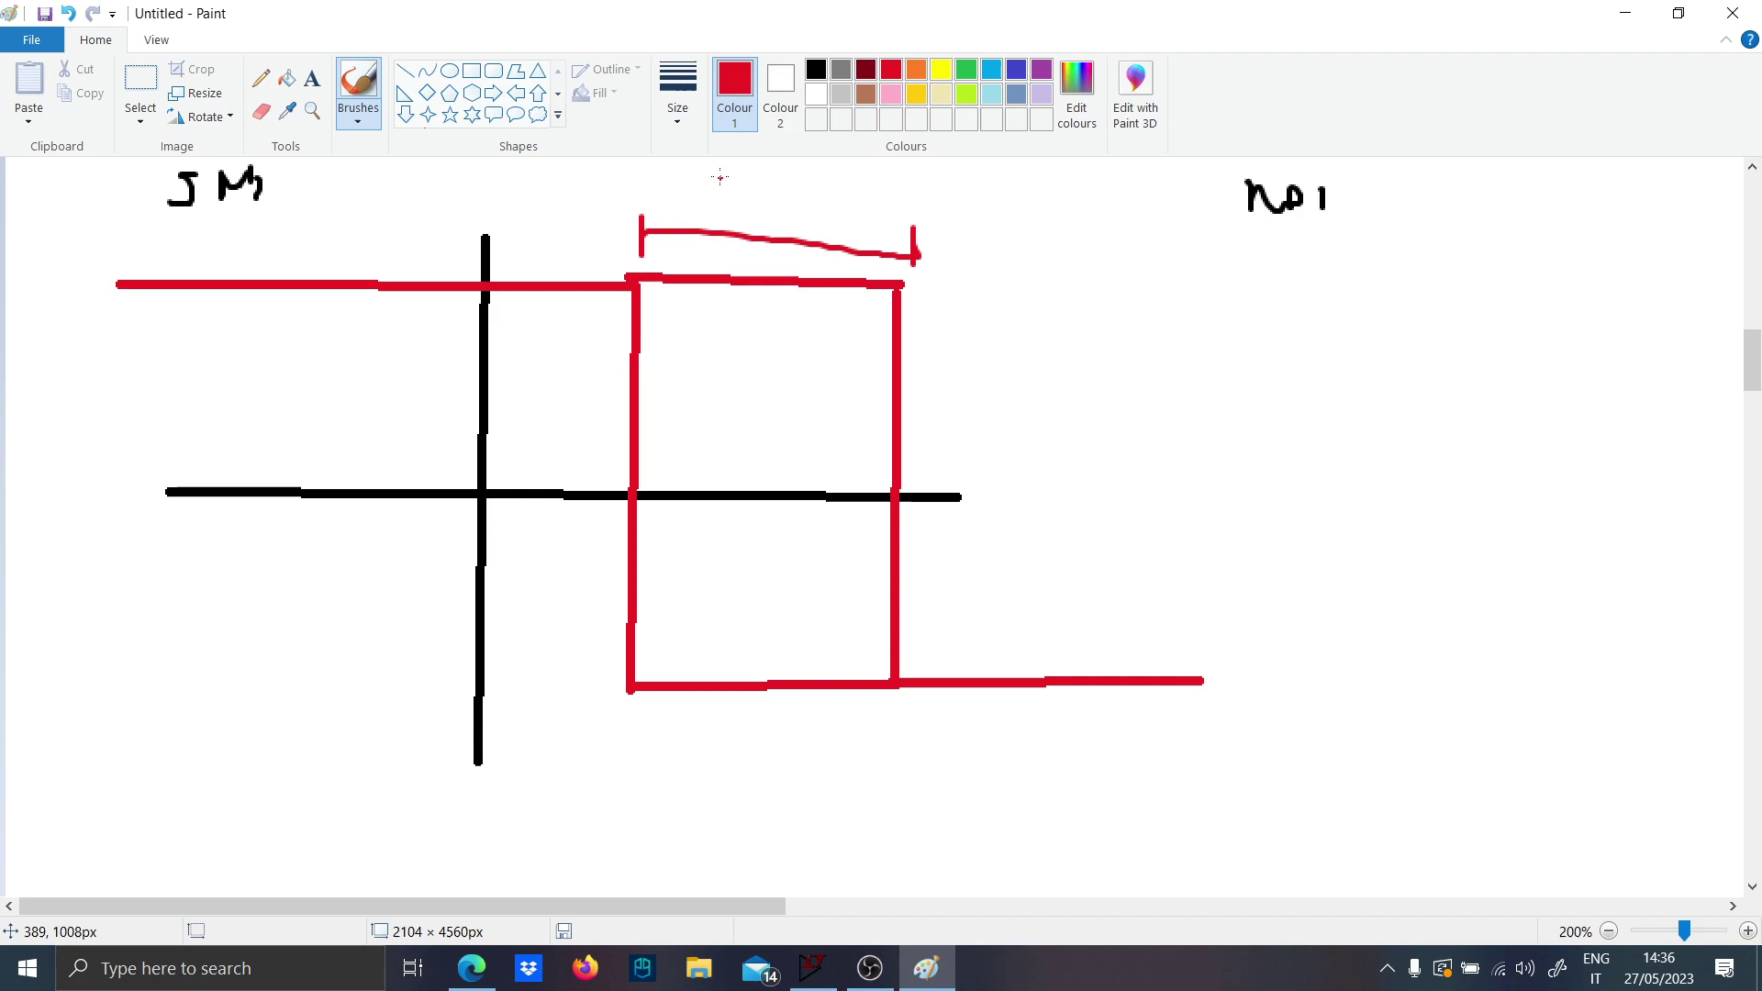
left_click_drag(671, 171, 671, 211)
left_click_drag(673, 196, 695, 193)
left_click_drag(695, 183, 694, 212)
mouse_move(736, 179)
left_mouse_down()
mouse_move(713, 216)
mouse_move(725, 202)
left_mouse_up()
mouse_move(755, 183)
left_mouse_down()
mouse_move(736, 219)
mouse_move(769, 218)
left_mouse_up()
mouse_move(754, 187)
left_mouse_down()
mouse_move(787, 188)
mouse_move(795, 217)
left_mouse_up()
mouse_move(796, 204)
left_mouse_down()
mouse_move(796, 231)
mouse_move(811, 217)
left_mouse_up()
left_click_drag(804, 217, 817, 229)
left_click_drag(817, 202, 832, 200)
left_click_drag(817, 217, 829, 216)
Mark the reference point, write Vref/β inside the loop, and add a rightward red arrow.
left_click_drag(765, 471, 756, 519)
mouse_move(712, 364)
left_mouse_down()
mouse_move(782, 409)
mouse_move(774, 448)
left_mouse_up()
left_click_drag(771, 424, 791, 428)
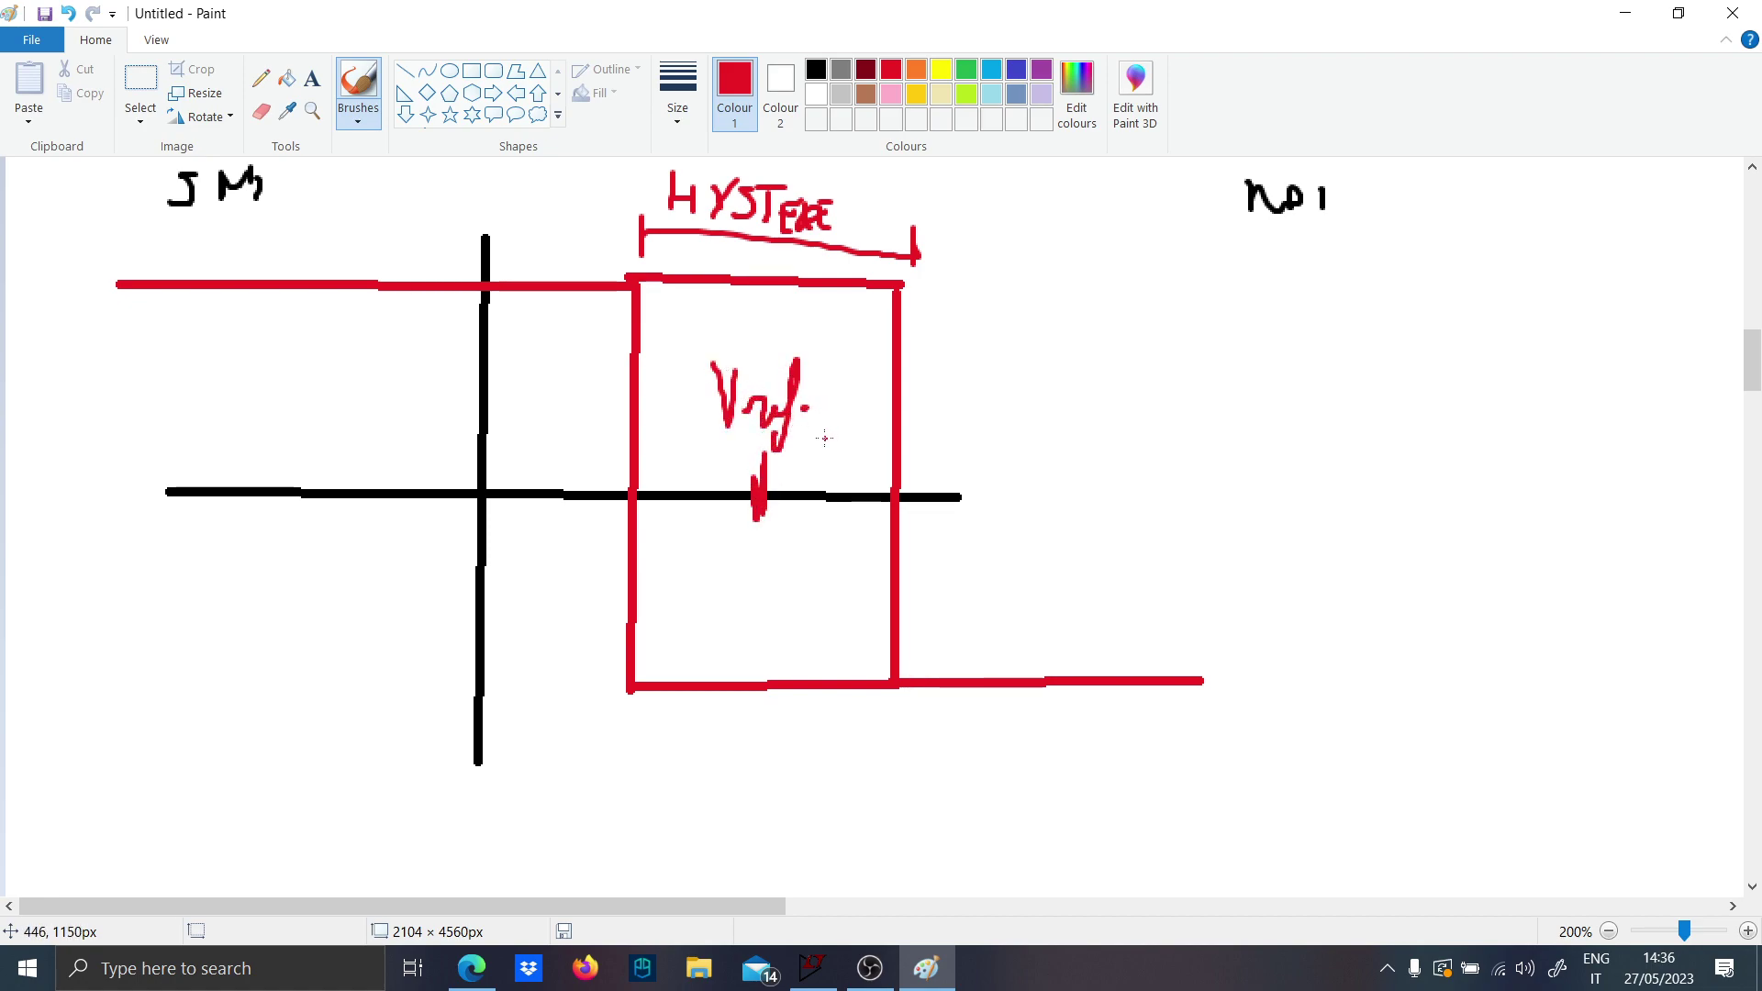
mouse_move(836, 372)
left_mouse_down()
mouse_move(821, 453)
mouse_move(851, 430)
left_mouse_up()
left_click_drag(851, 372, 854, 427)
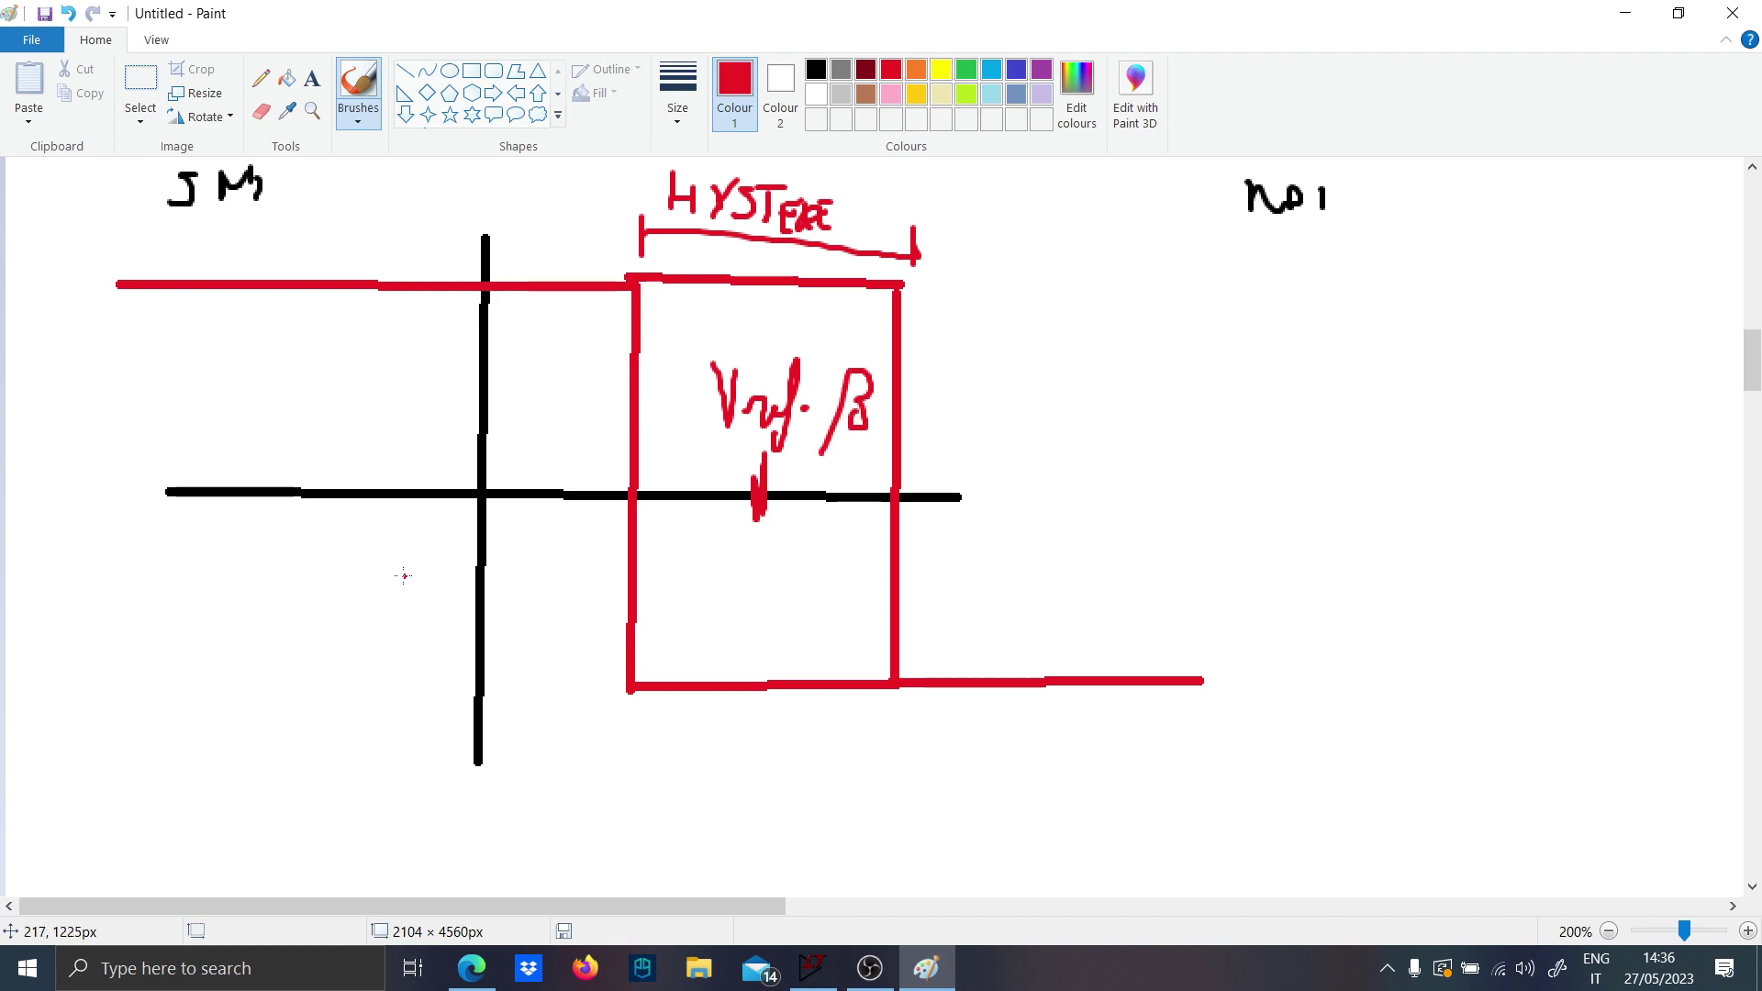
mouse_move(379, 571)
left_mouse_down()
mouse_move(809, 585)
mouse_move(778, 602)
left_mouse_up()
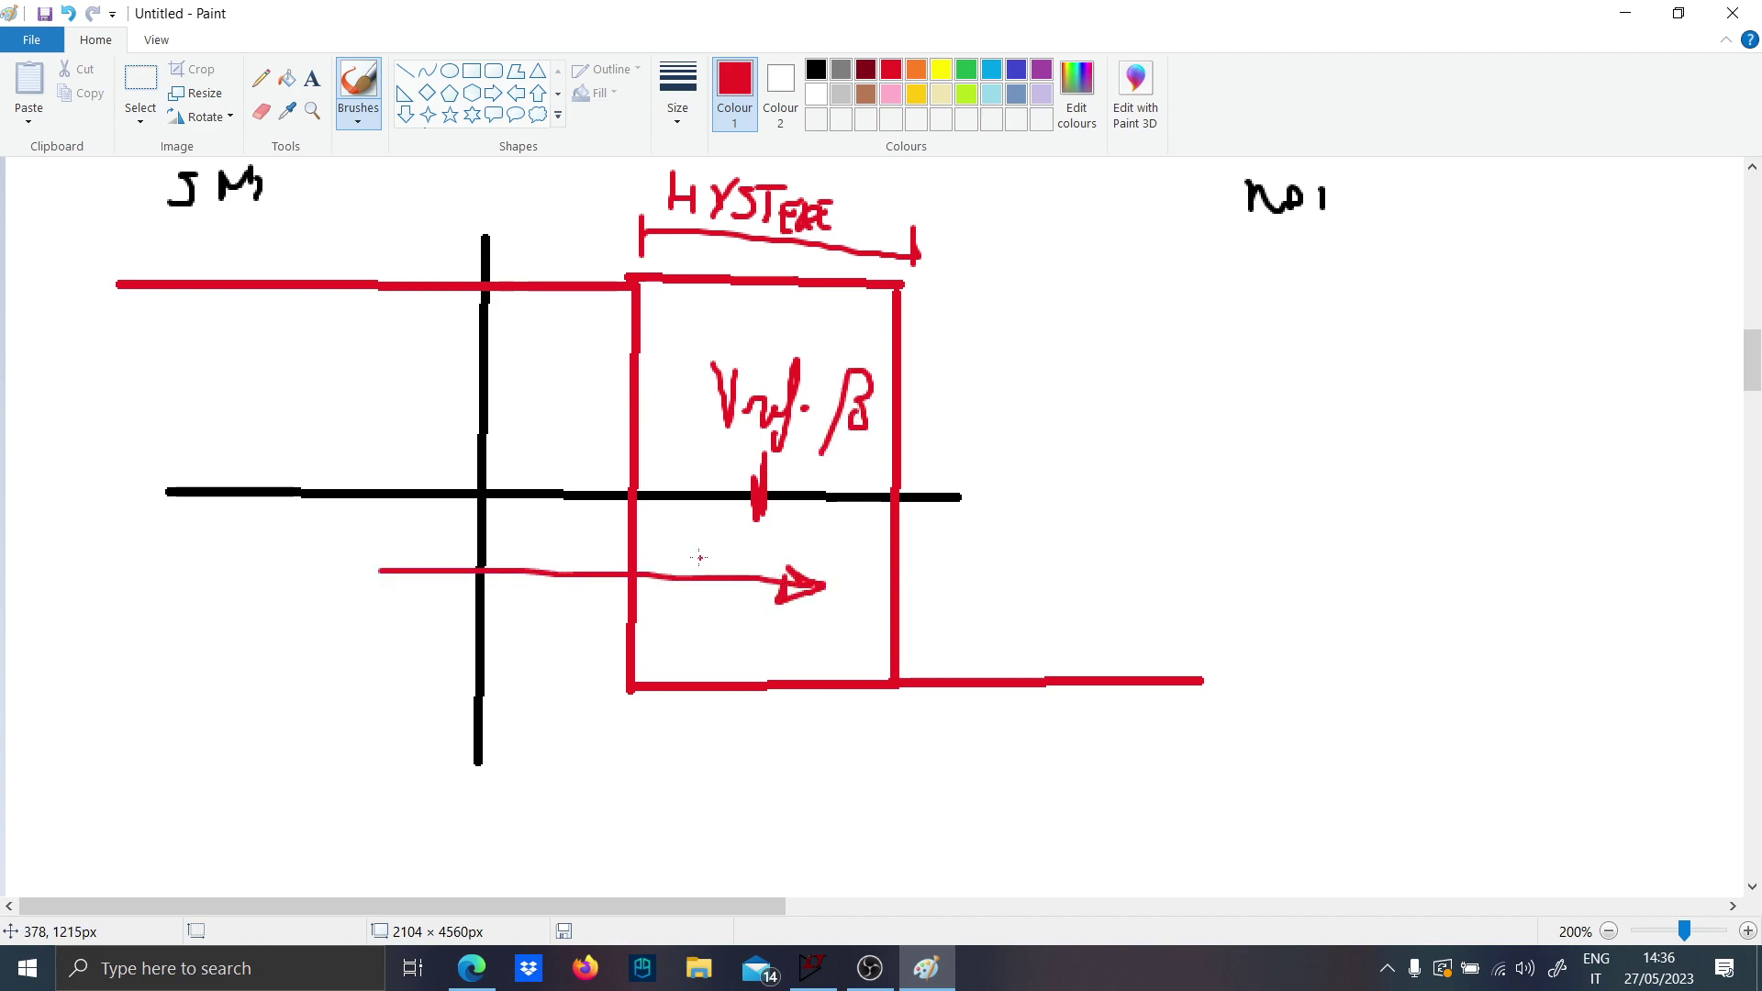
Trace a dashed red path around the first hysteresis loop.
left_click_drag(381, 287, 405, 409)
left_click_drag(404, 519, 398, 564)
left_click_drag(388, 610, 390, 640)
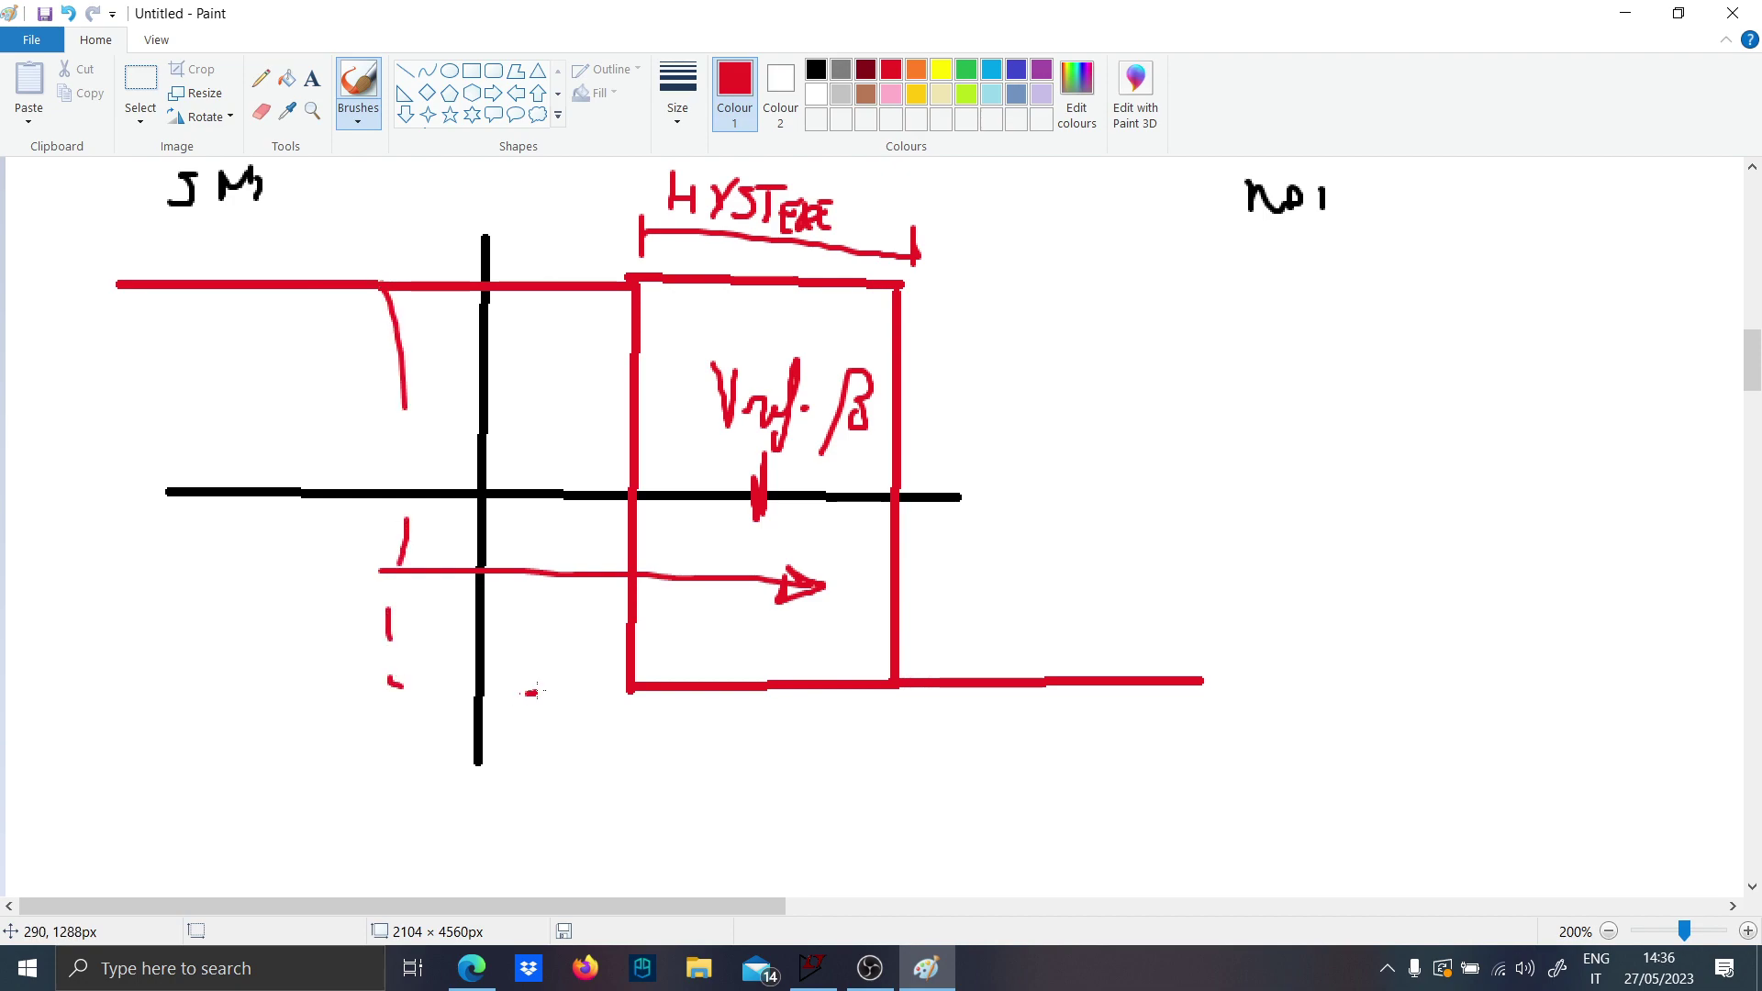
left_click_drag(527, 693, 556, 684)
left_click_drag(611, 679, 635, 628)
left_click_drag(653, 519, 661, 463)
left_click_drag(679, 388, 678, 362)
left_click_drag(528, 268, 468, 266)
left_click(389, 261)
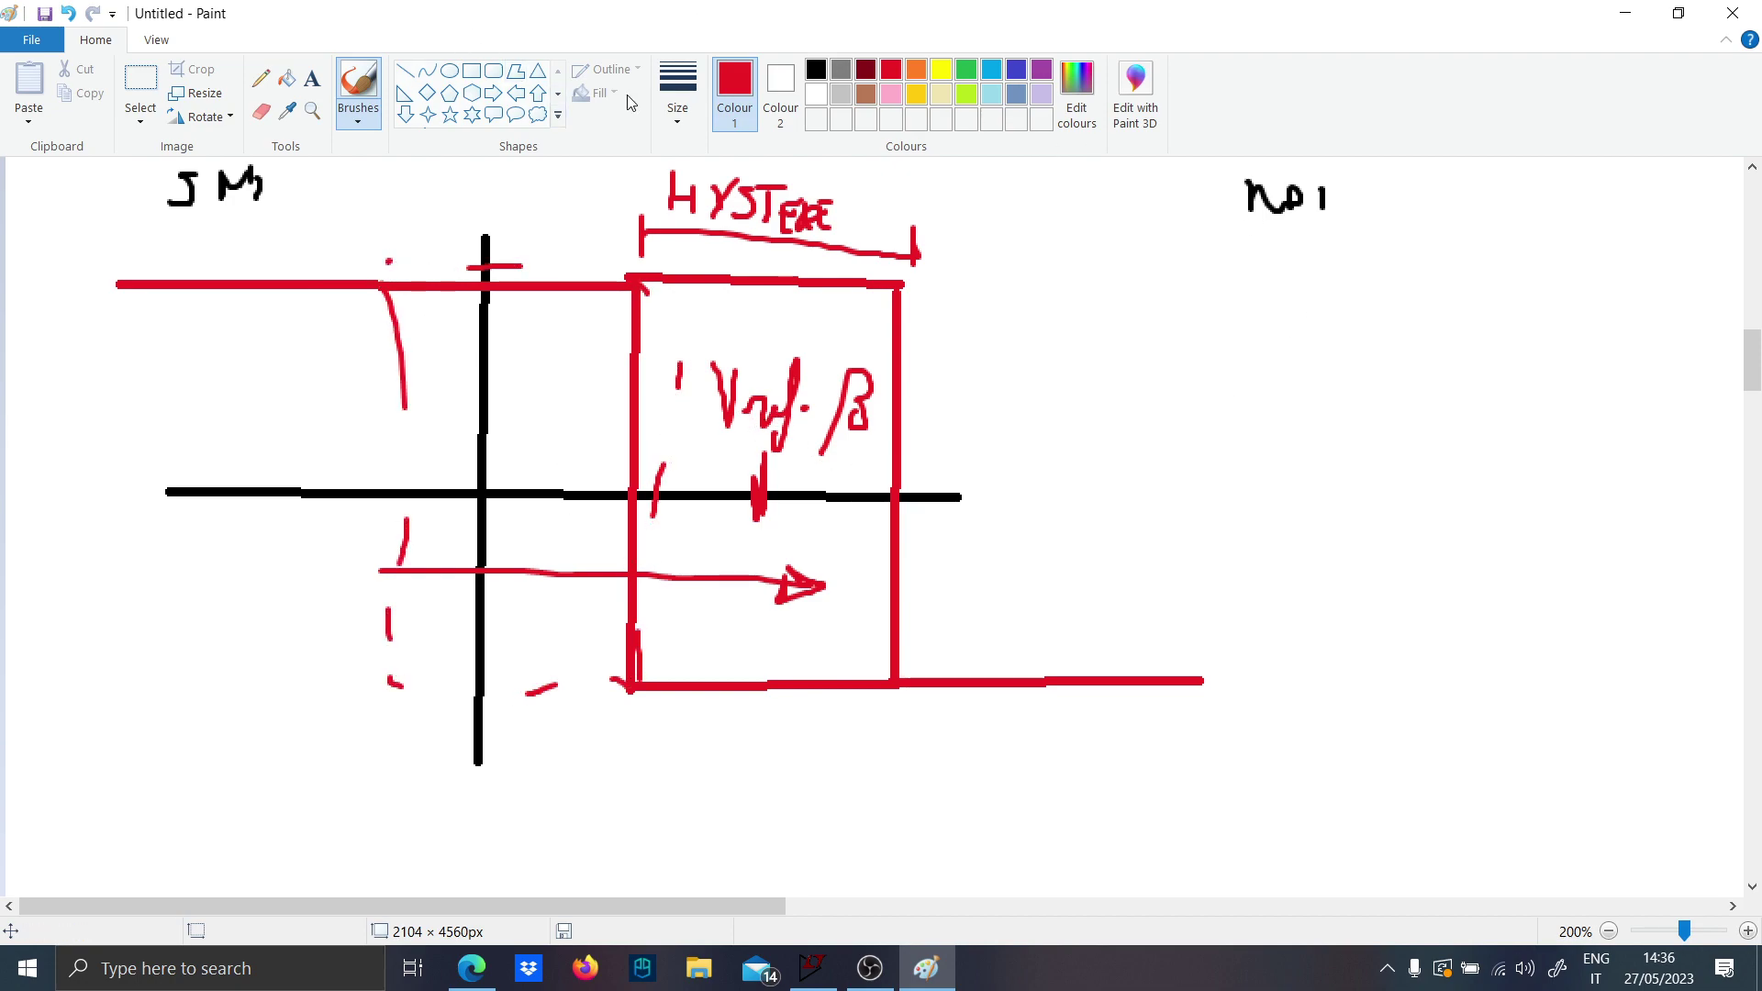
Draw a second pair of black axes on the right under no1.
left_click(819, 66)
left_click(405, 71)
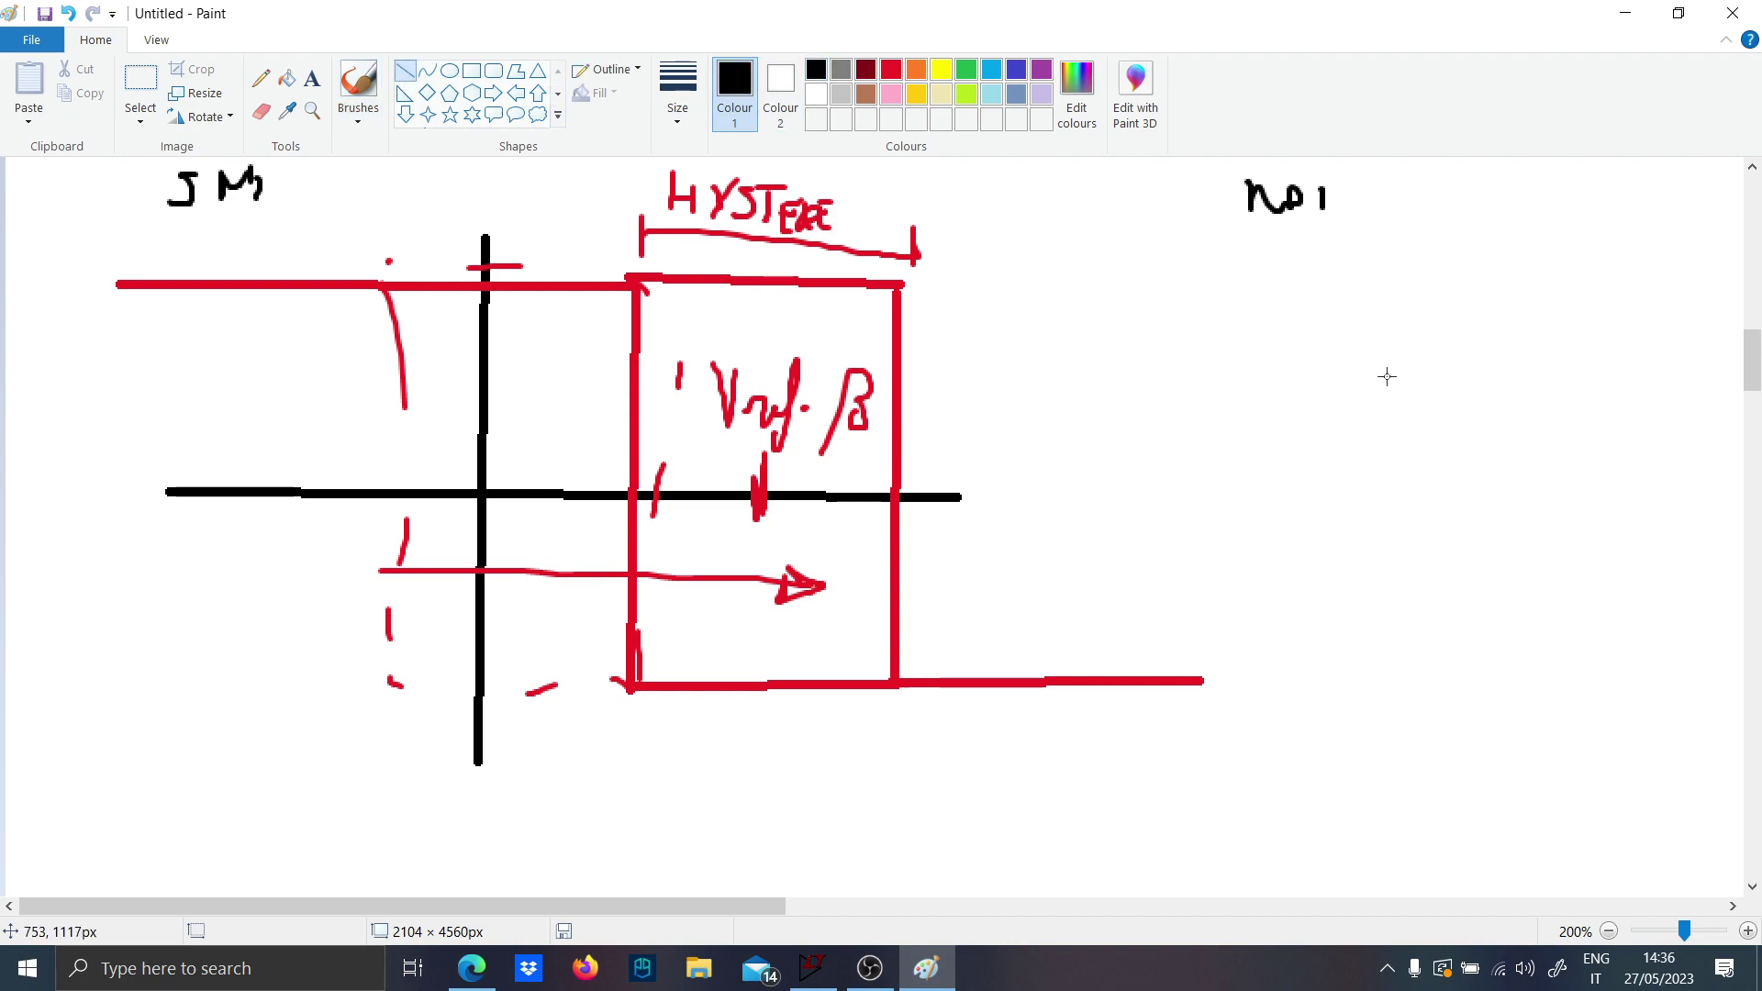
left_click_drag(1389, 284, 1384, 675)
left_click_drag(1141, 500, 1739, 514)
scroll(1726, 513, "down", 5)
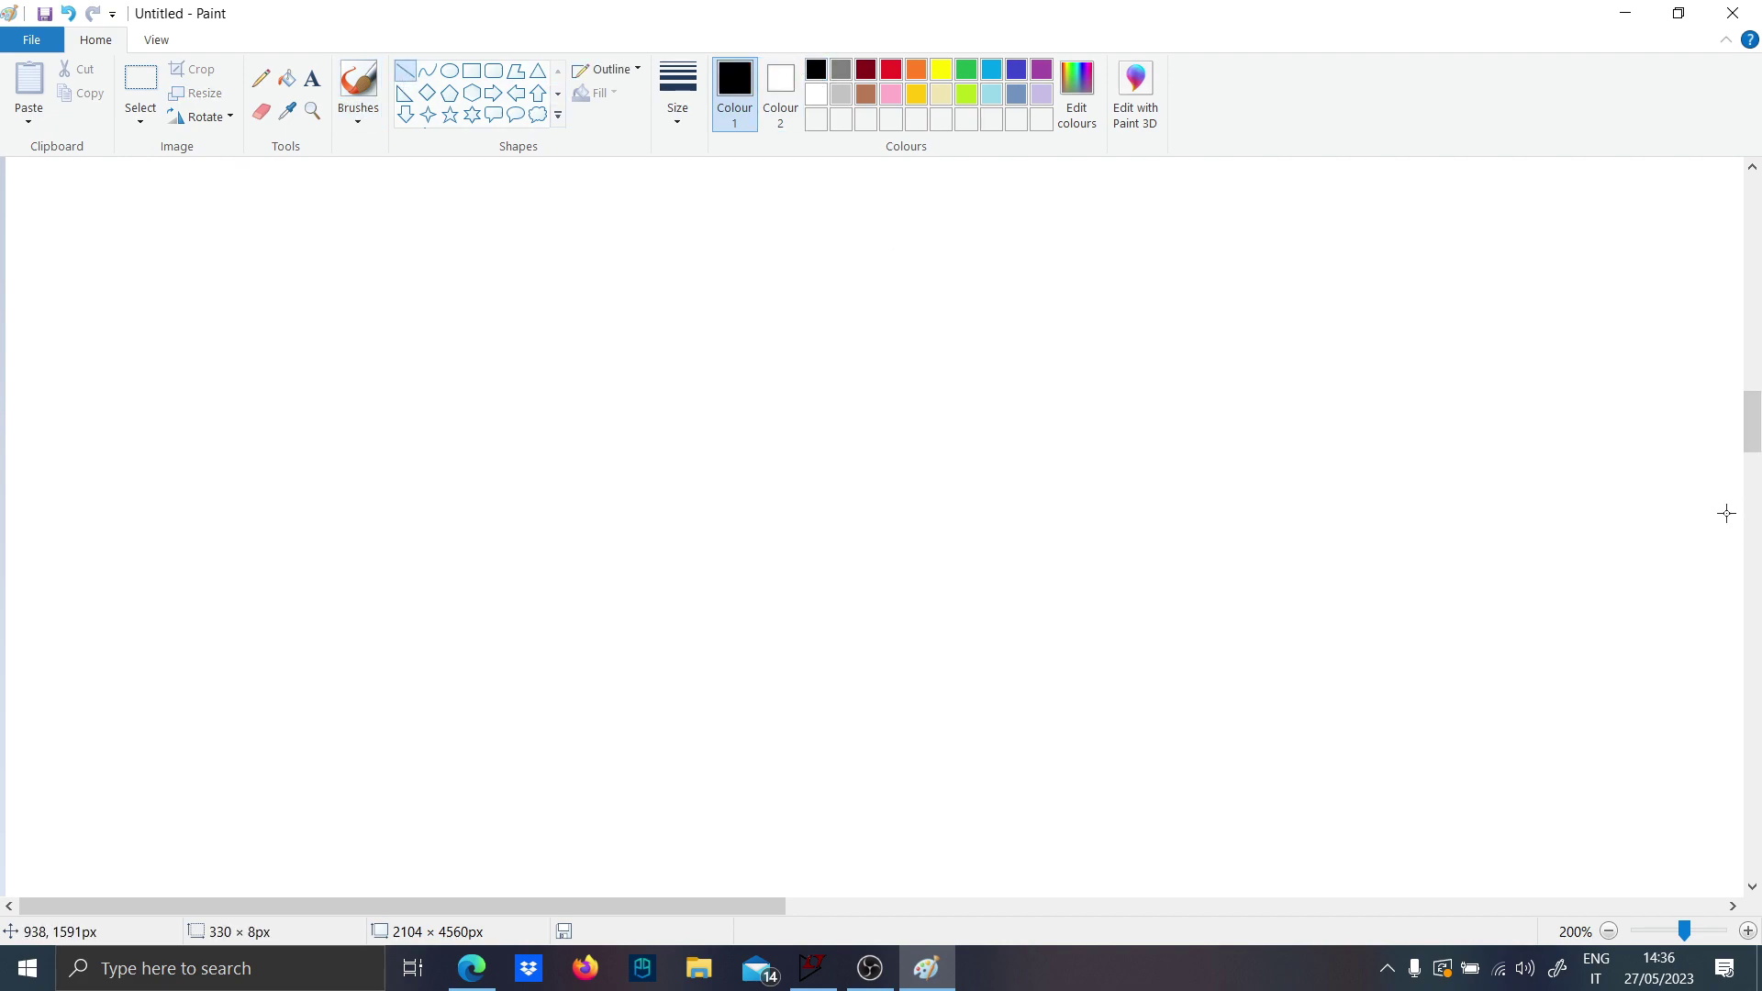
left_click_drag(652, 906, 380, 777)
scroll(380, 777, "up", 7)
scroll(362, 629, "down", 2)
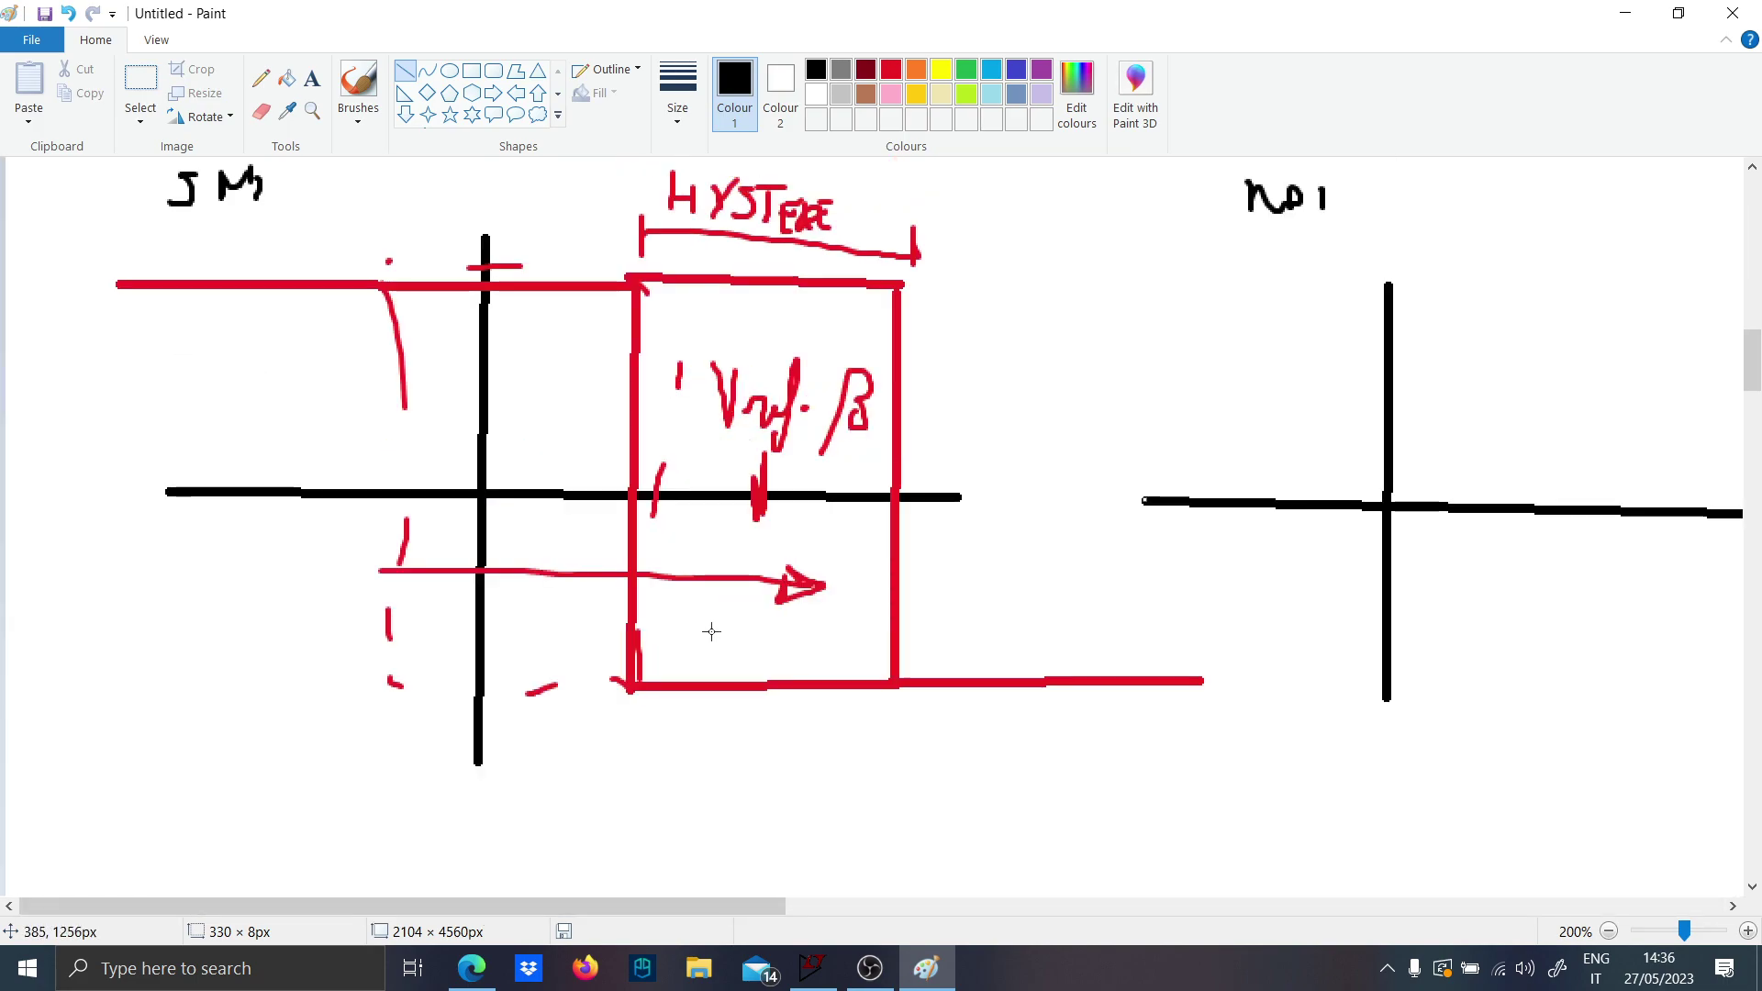
Draw the green hysteresis loop sides, bottom and top level on the right axes.
left_click(965, 69)
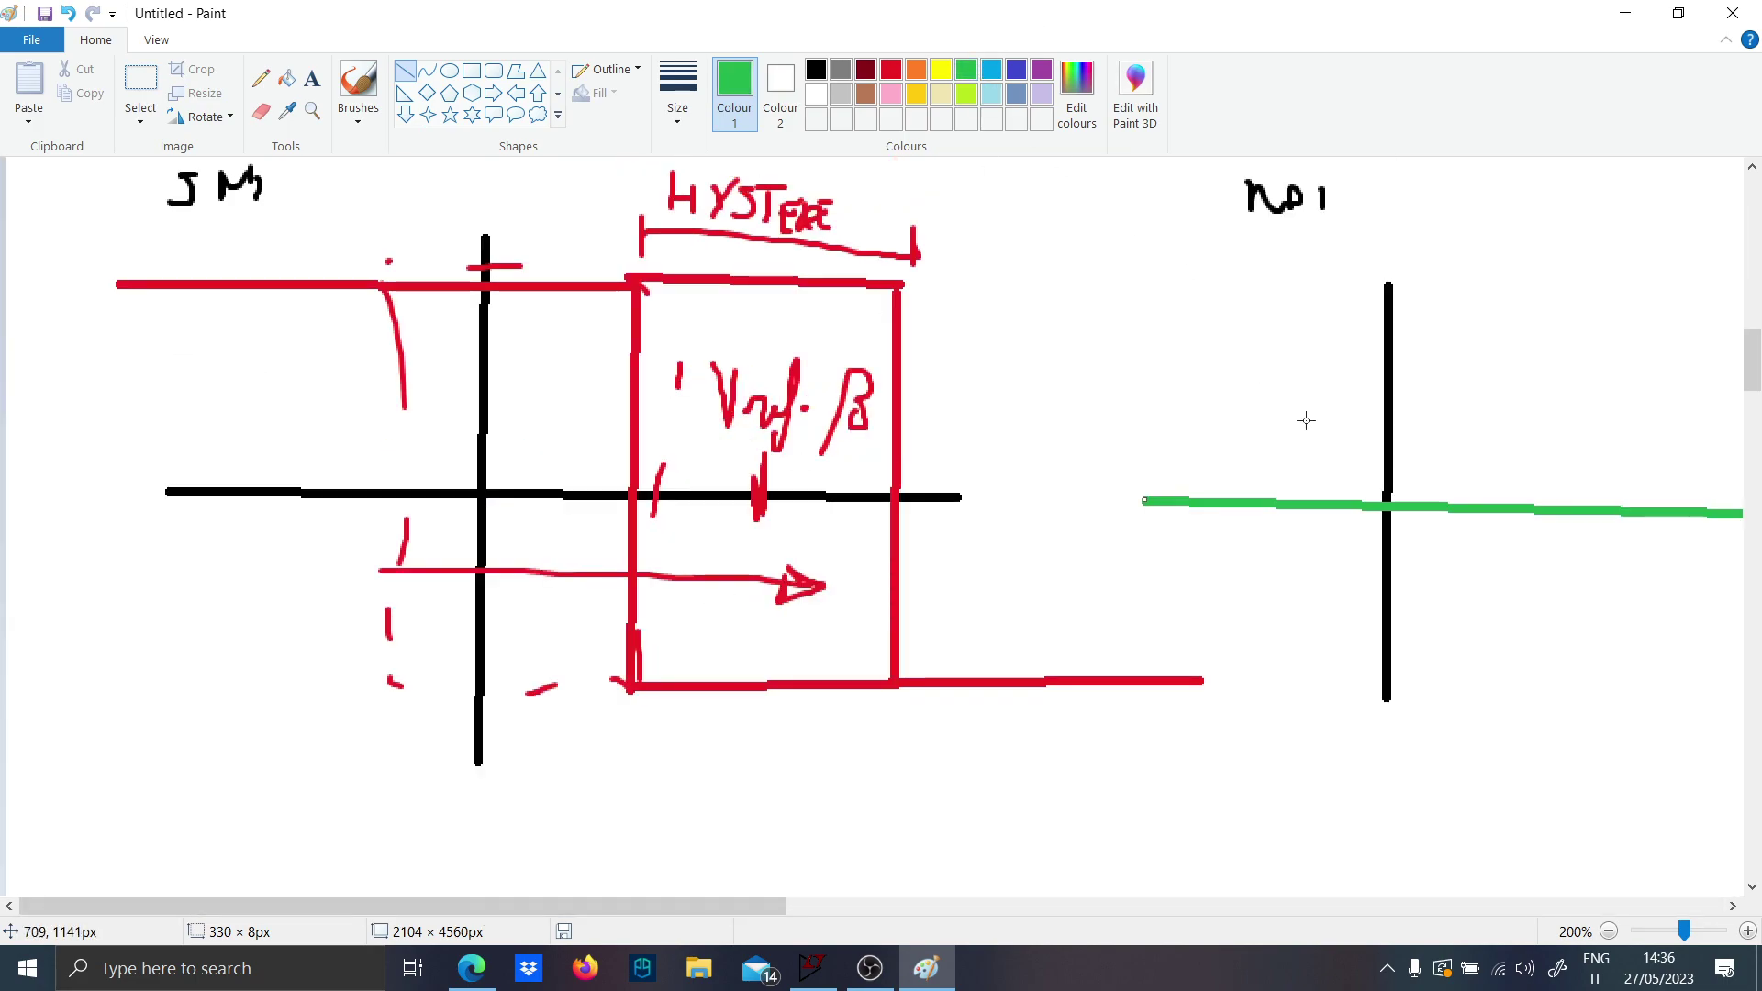
left_click(816, 70)
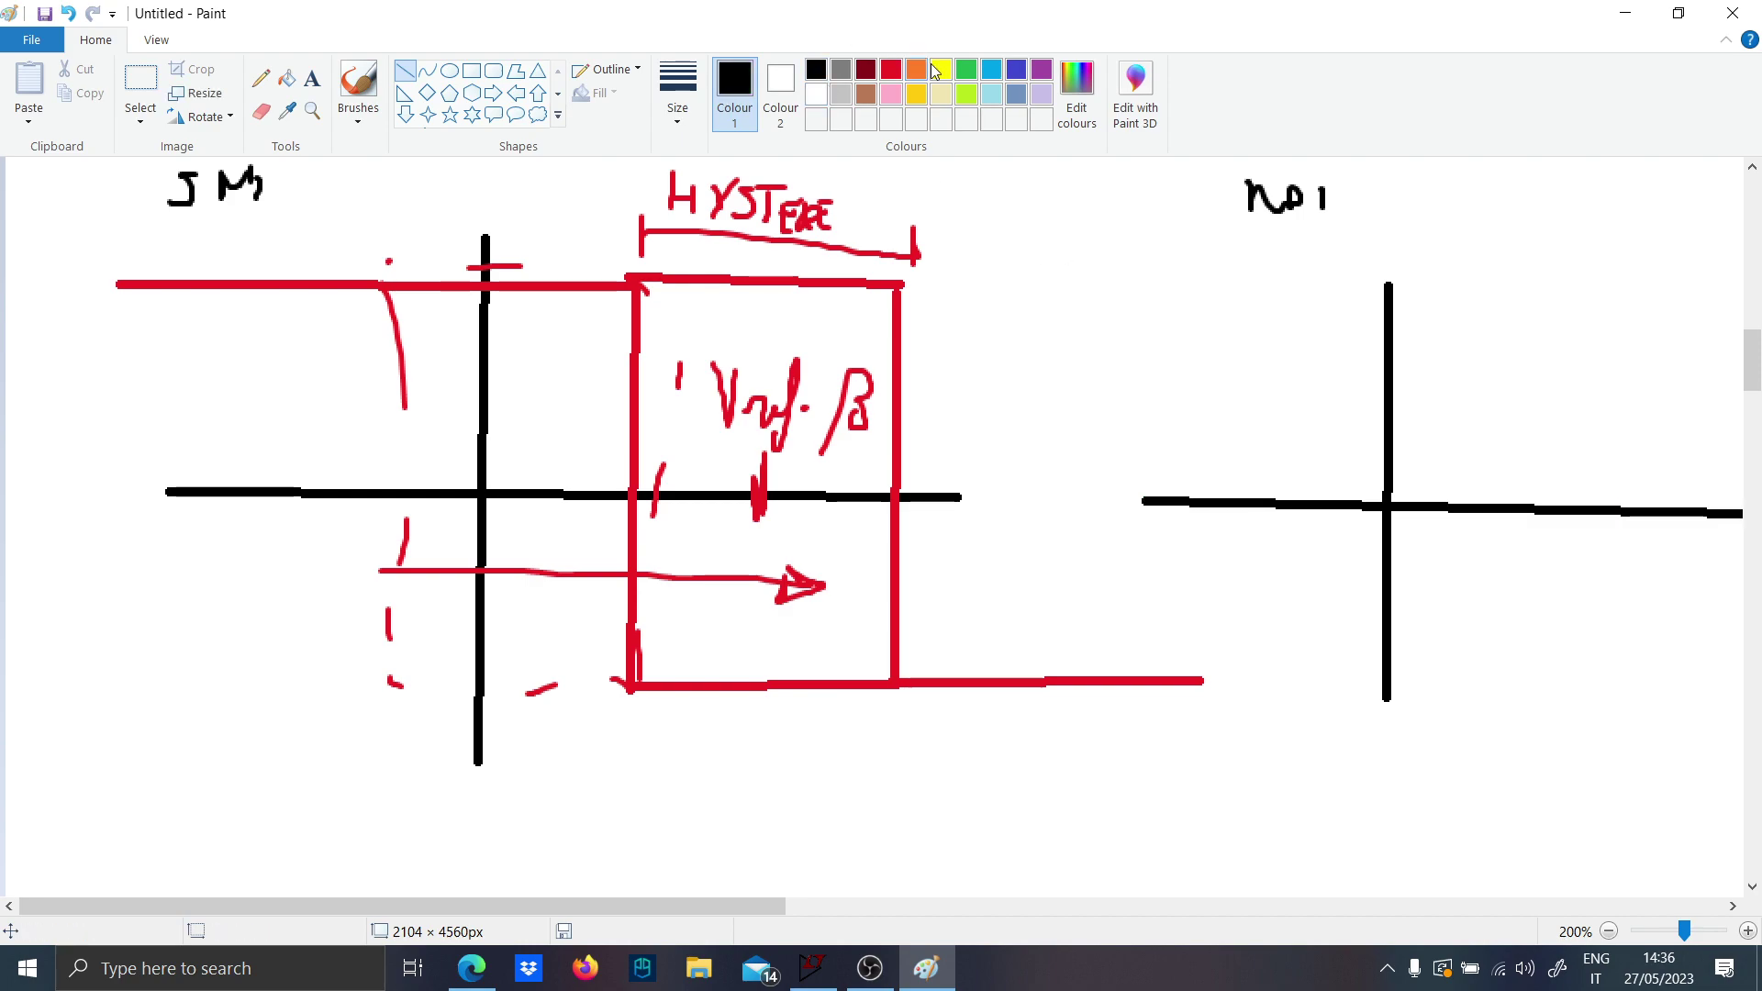
left_click(966, 68)
mouse_move(1197, 328)
left_mouse_down()
mouse_move(1203, 666)
mouse_move(1306, 322)
mouse_move(1254, 334)
left_mouse_up()
left_click_drag(1195, 674, 1275, 668)
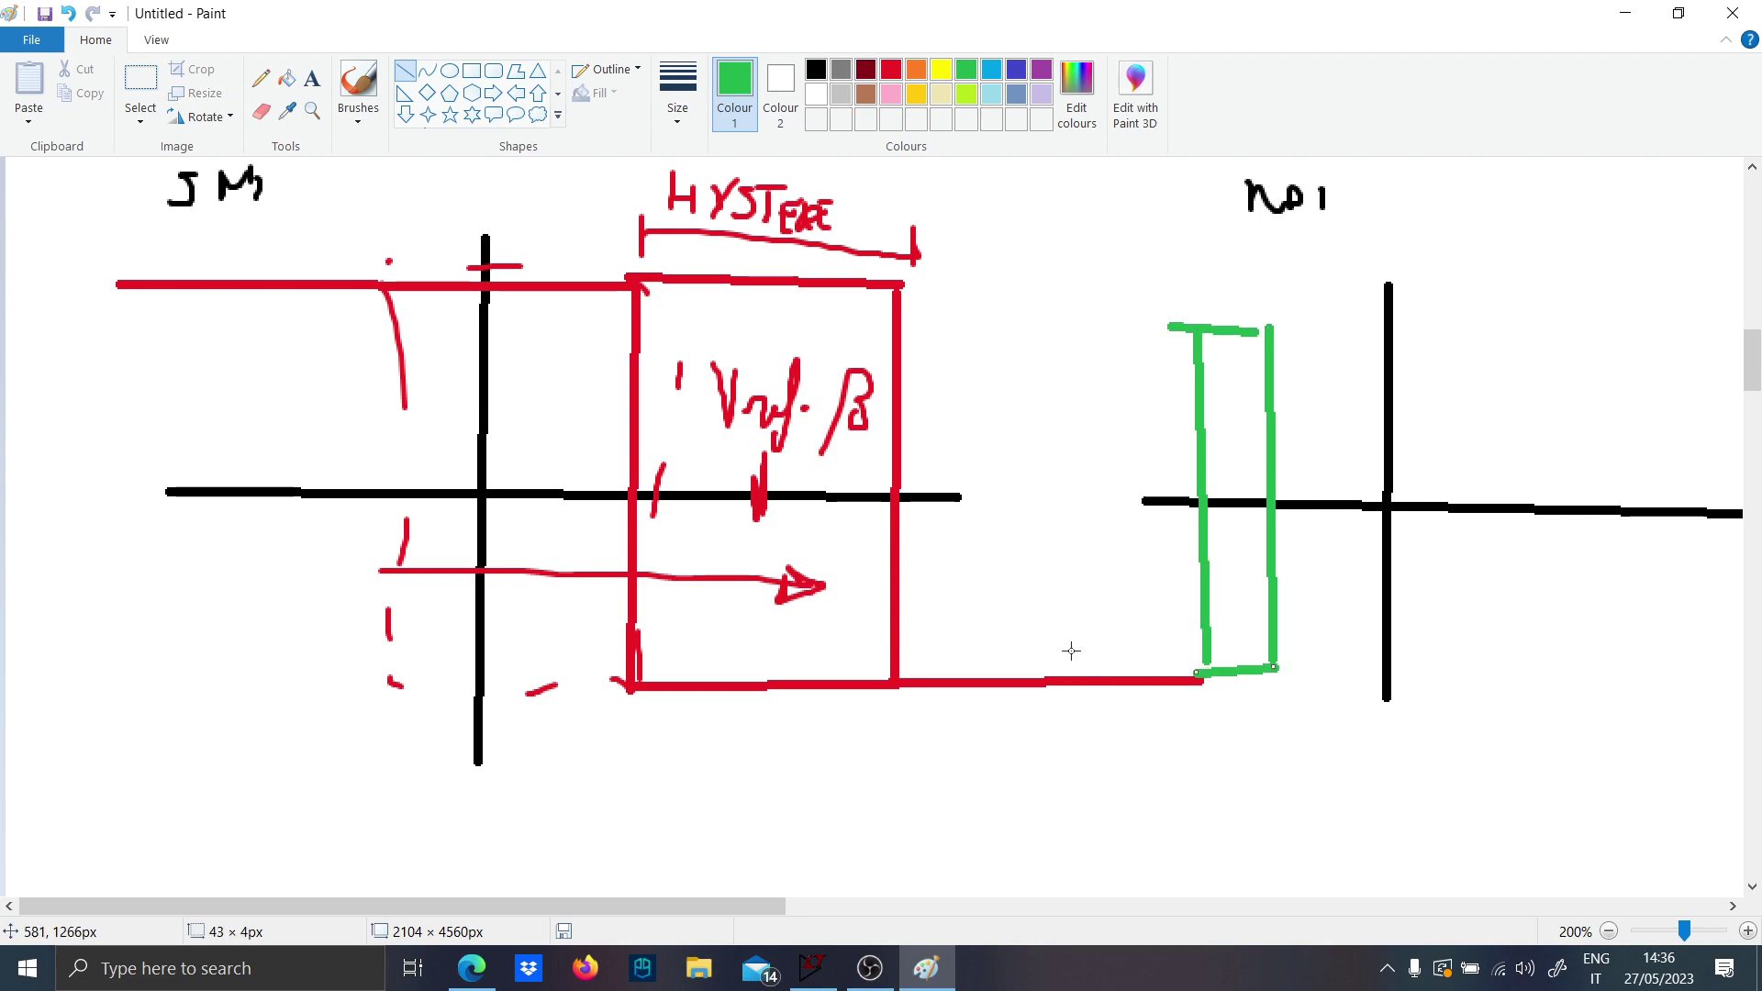
left_click_drag(1045, 643, 1240, 657)
left_click_drag(1678, 341, 1152, 322)
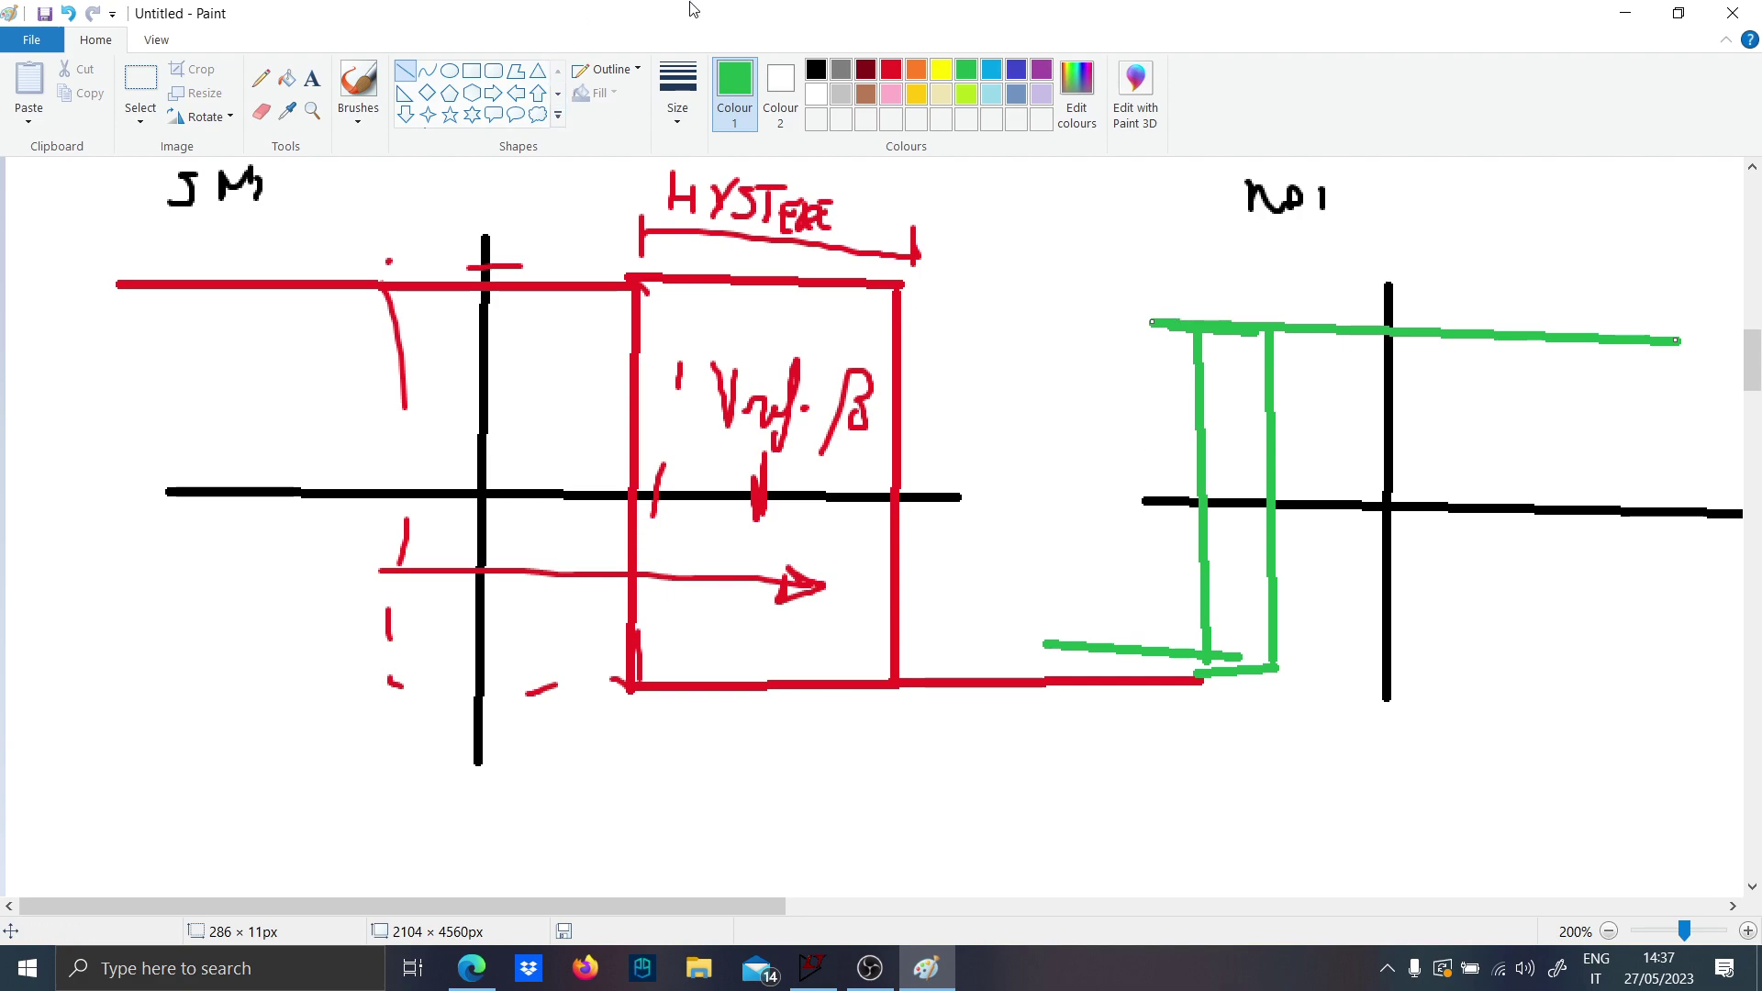
Add black arrows pointing at the Vref note and into the green loop.
left_click(816, 70)
mouse_move(1035, 280)
left_mouse_down()
mouse_move(944, 287)
mouse_move(826, 346)
mouse_move(846, 317)
left_mouse_up()
left_click_drag(942, 354, 826, 347)
left_click_drag(1365, 272, 1250, 374)
left_click_drag(1248, 303, 1250, 374)
left_click(1292, 382)
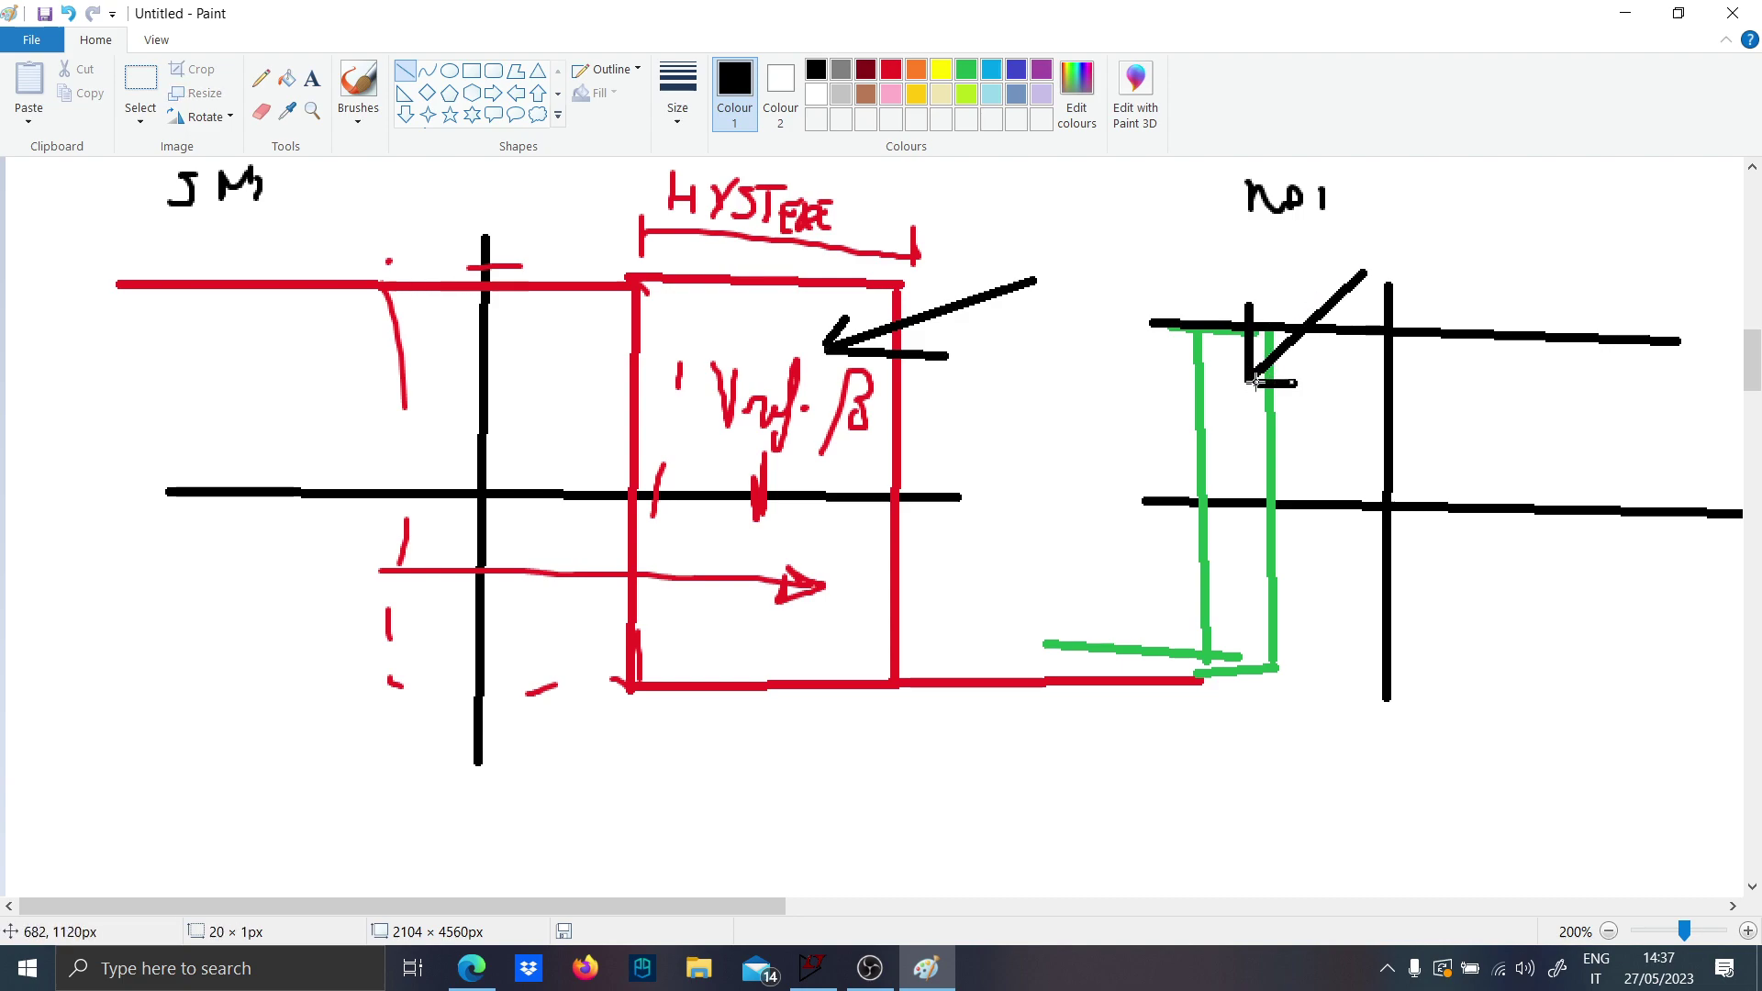
left_click(358, 84)
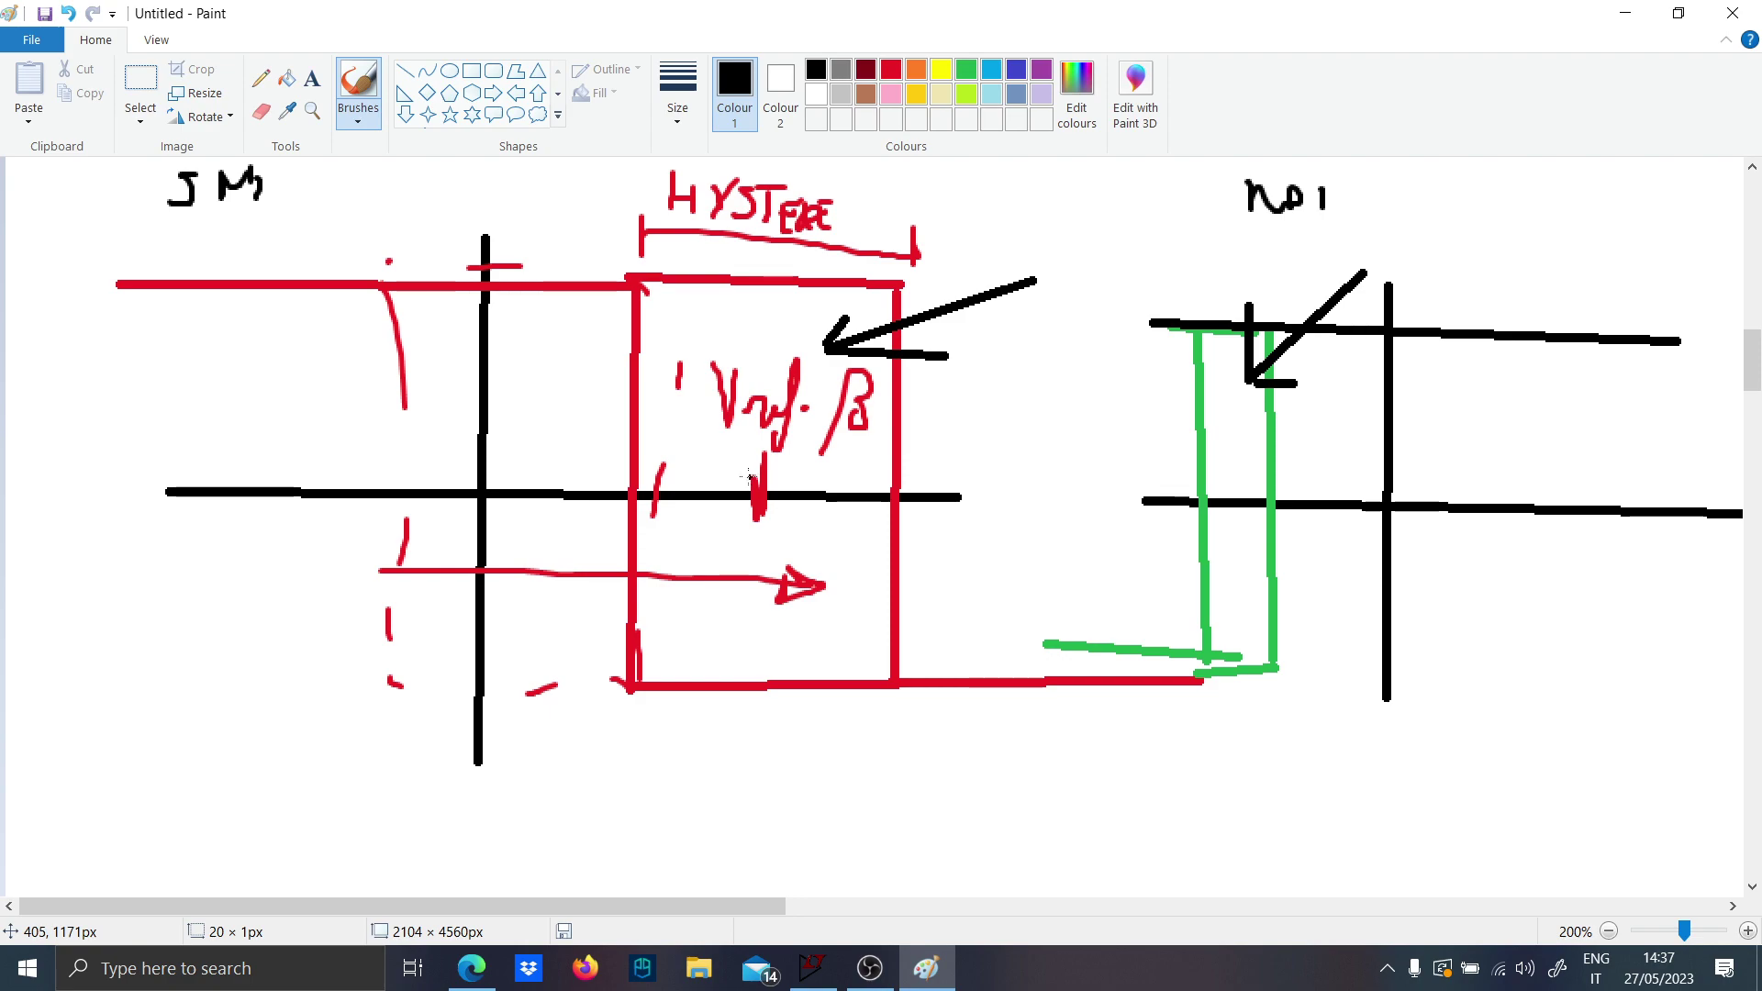
scroll(780, 578, "up", 1)
scroll(780, 578, "down", 1)
scroll(538, 745, "down", 2)
scroll(538, 746, "up", 2)
On the calculator form, select 'the trigger voltage will be' and 'and it will hold until the signal drops to'.
left_click(472, 968)
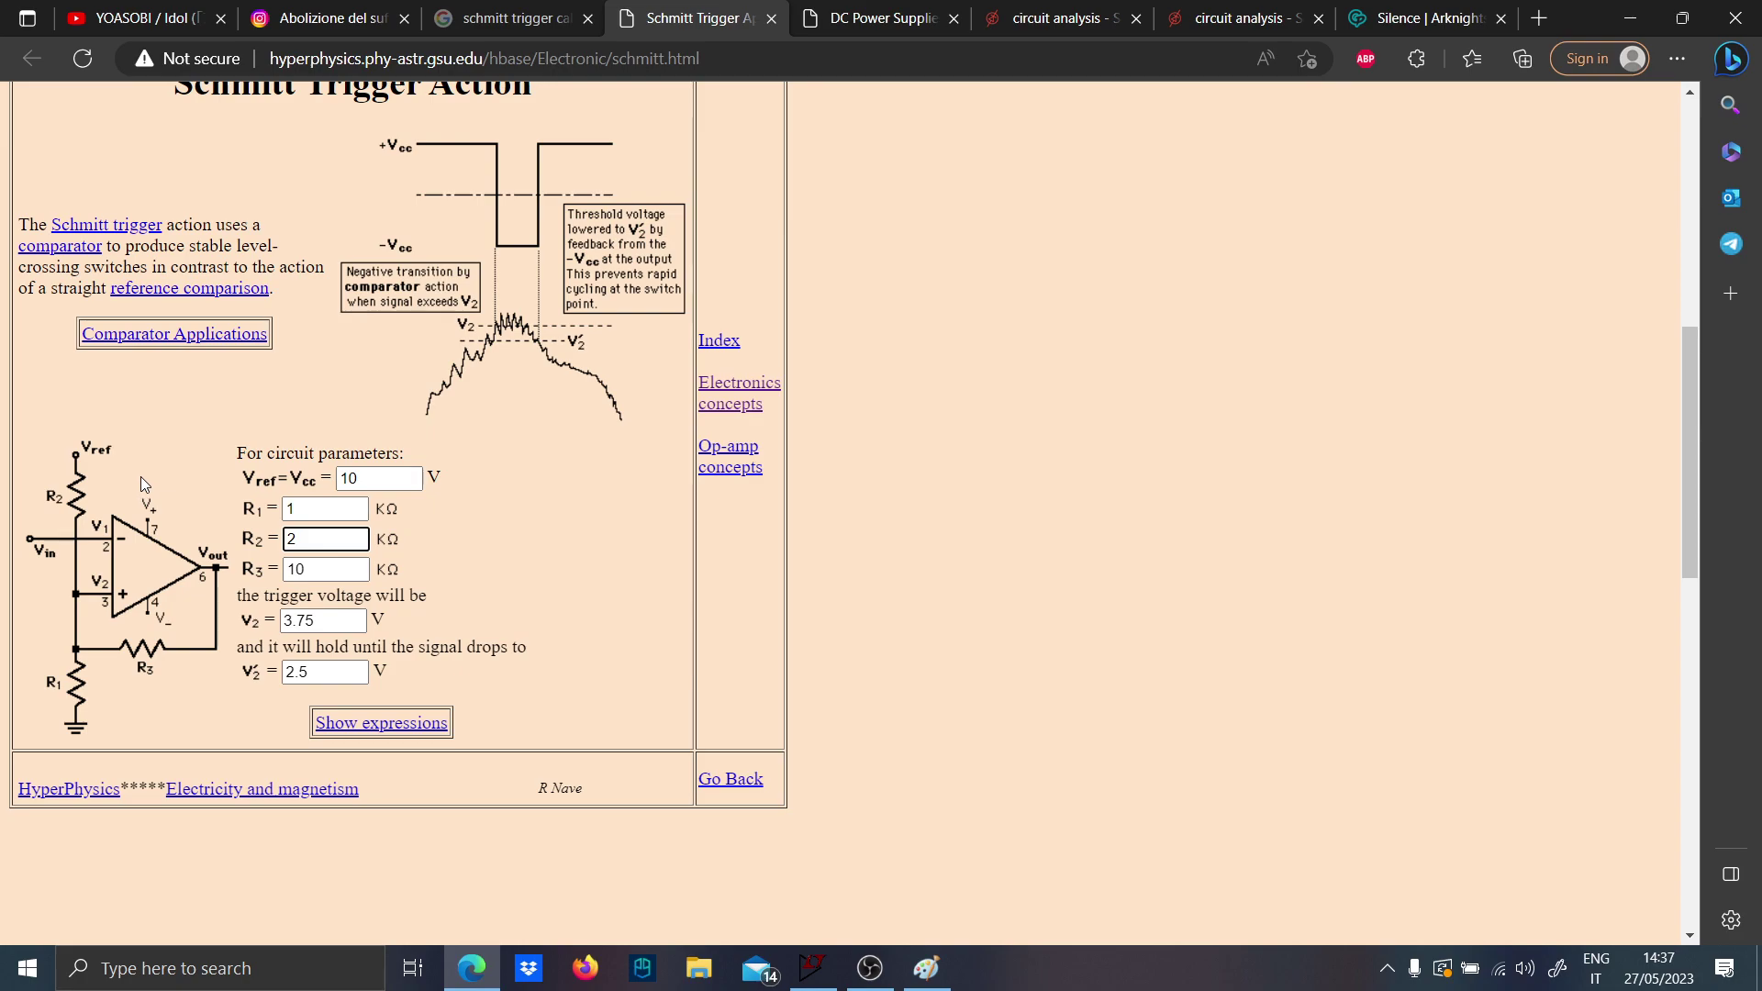
scroll(50, 509, "up", 5, "ctrl")
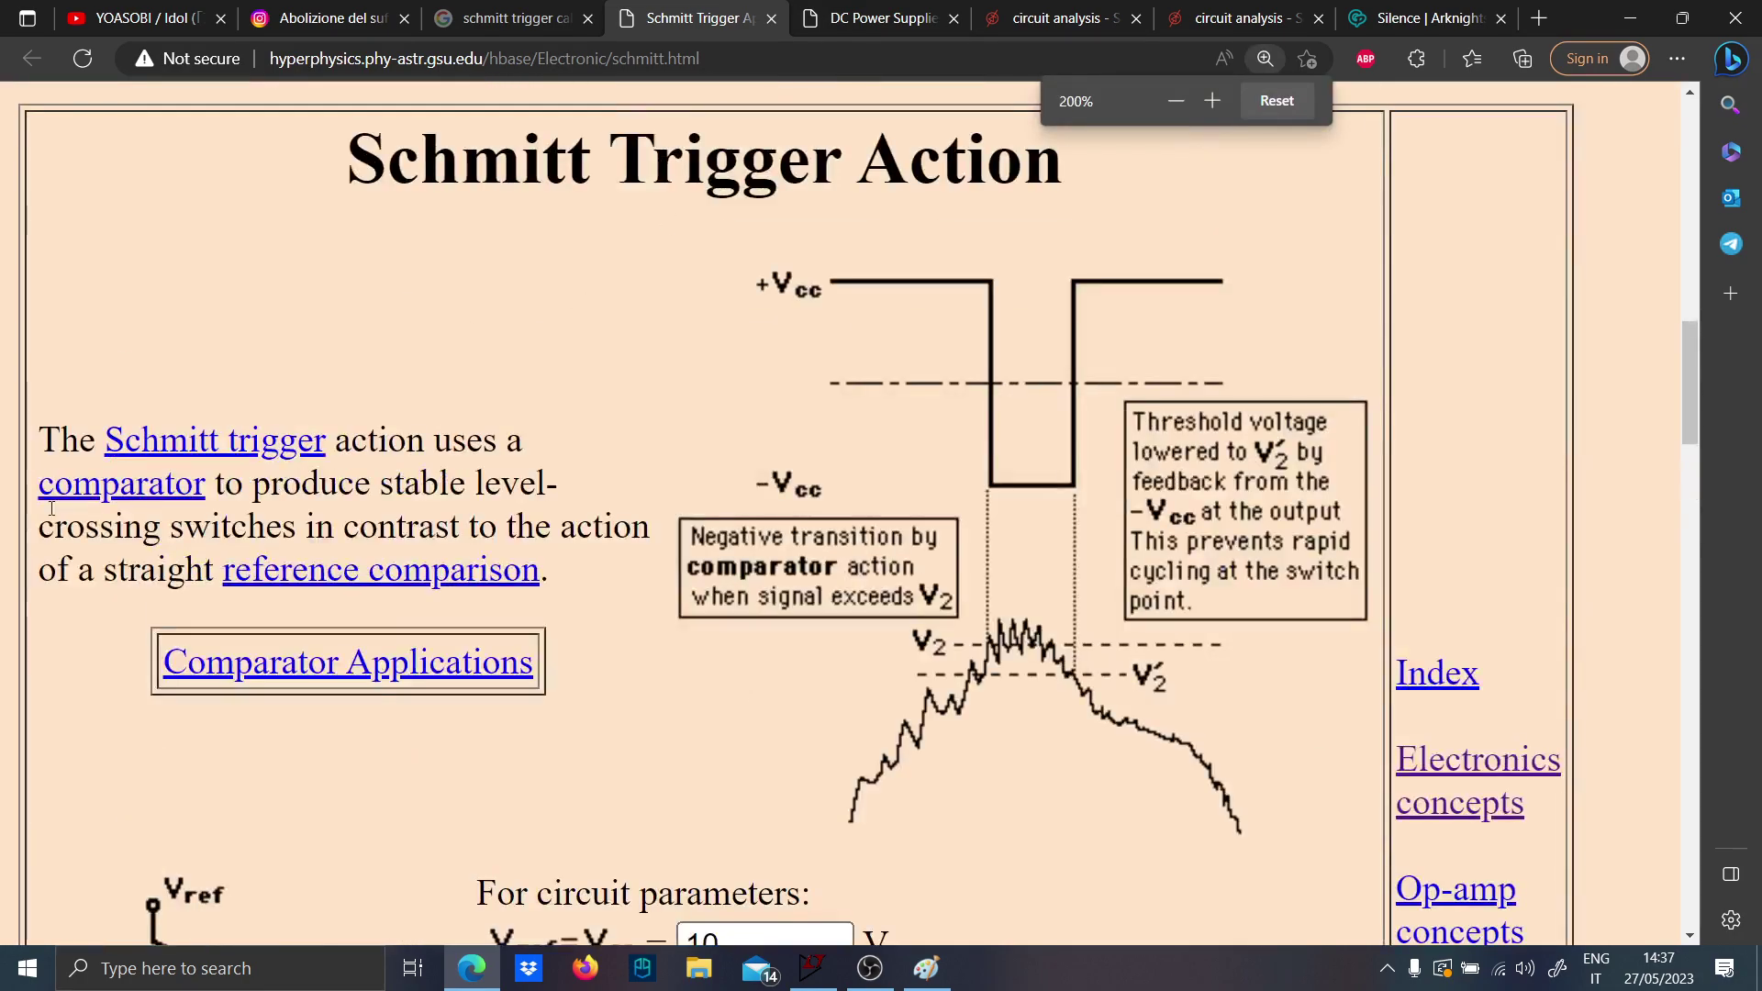
scroll(243, 495, "down", 6)
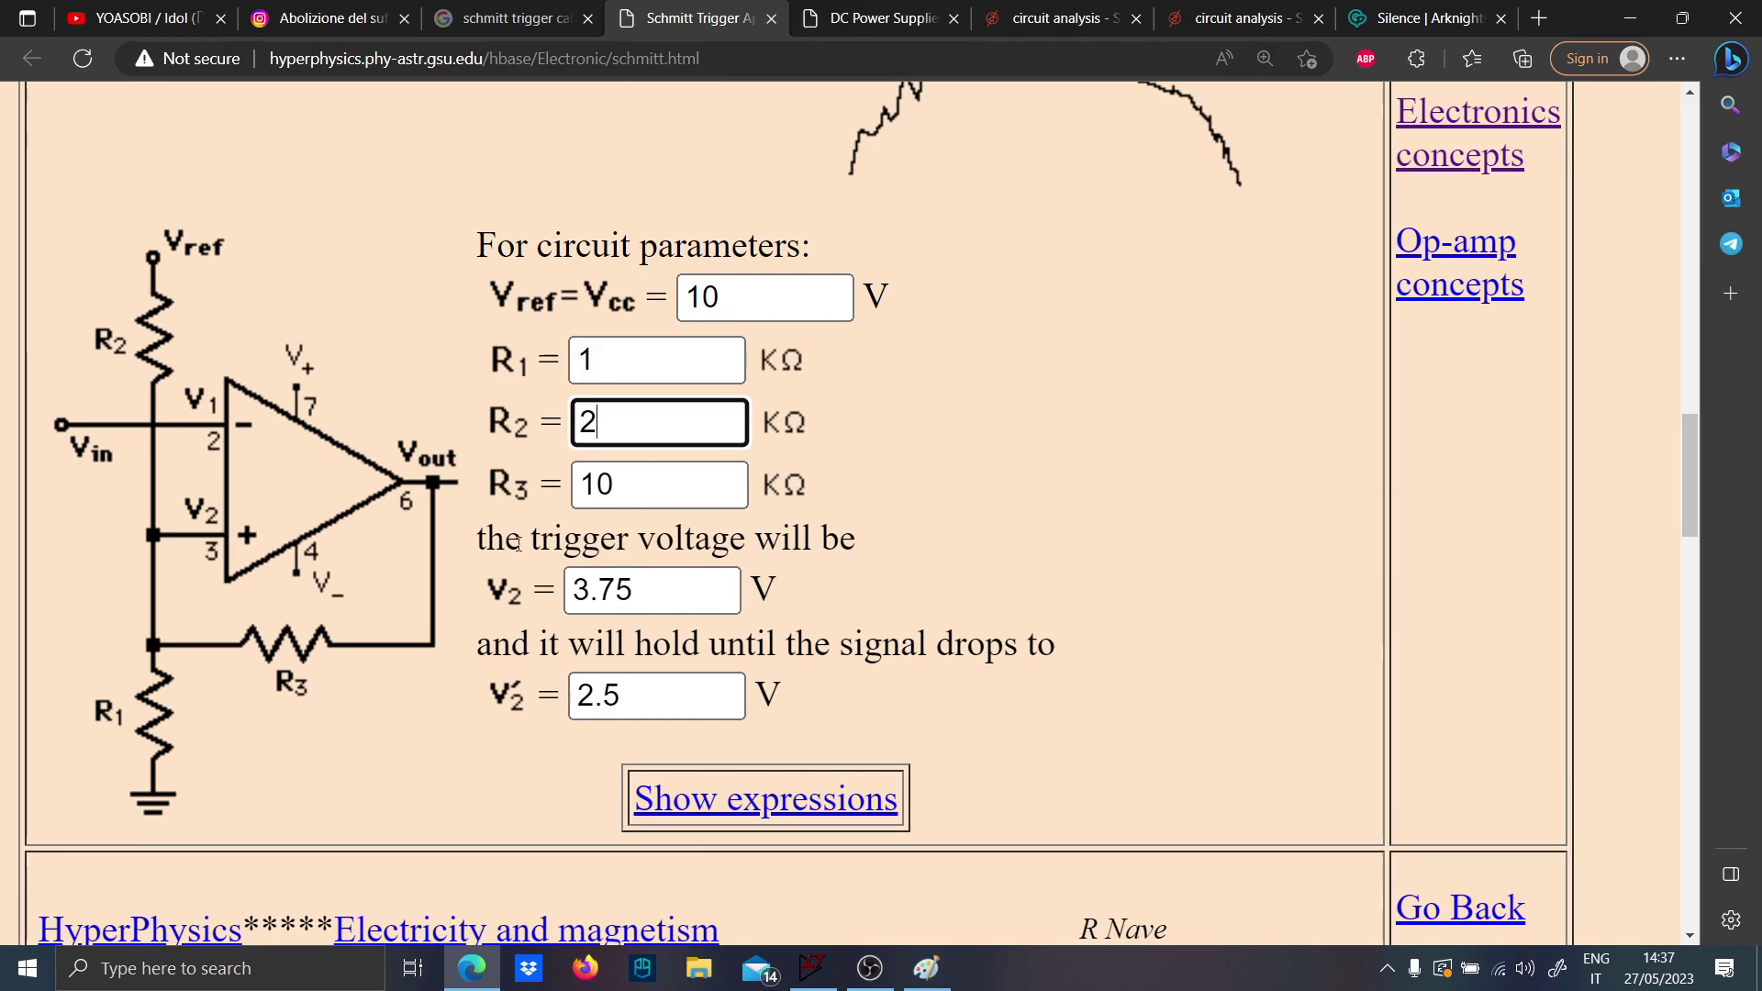
scroll(446, 454, "up", 8)
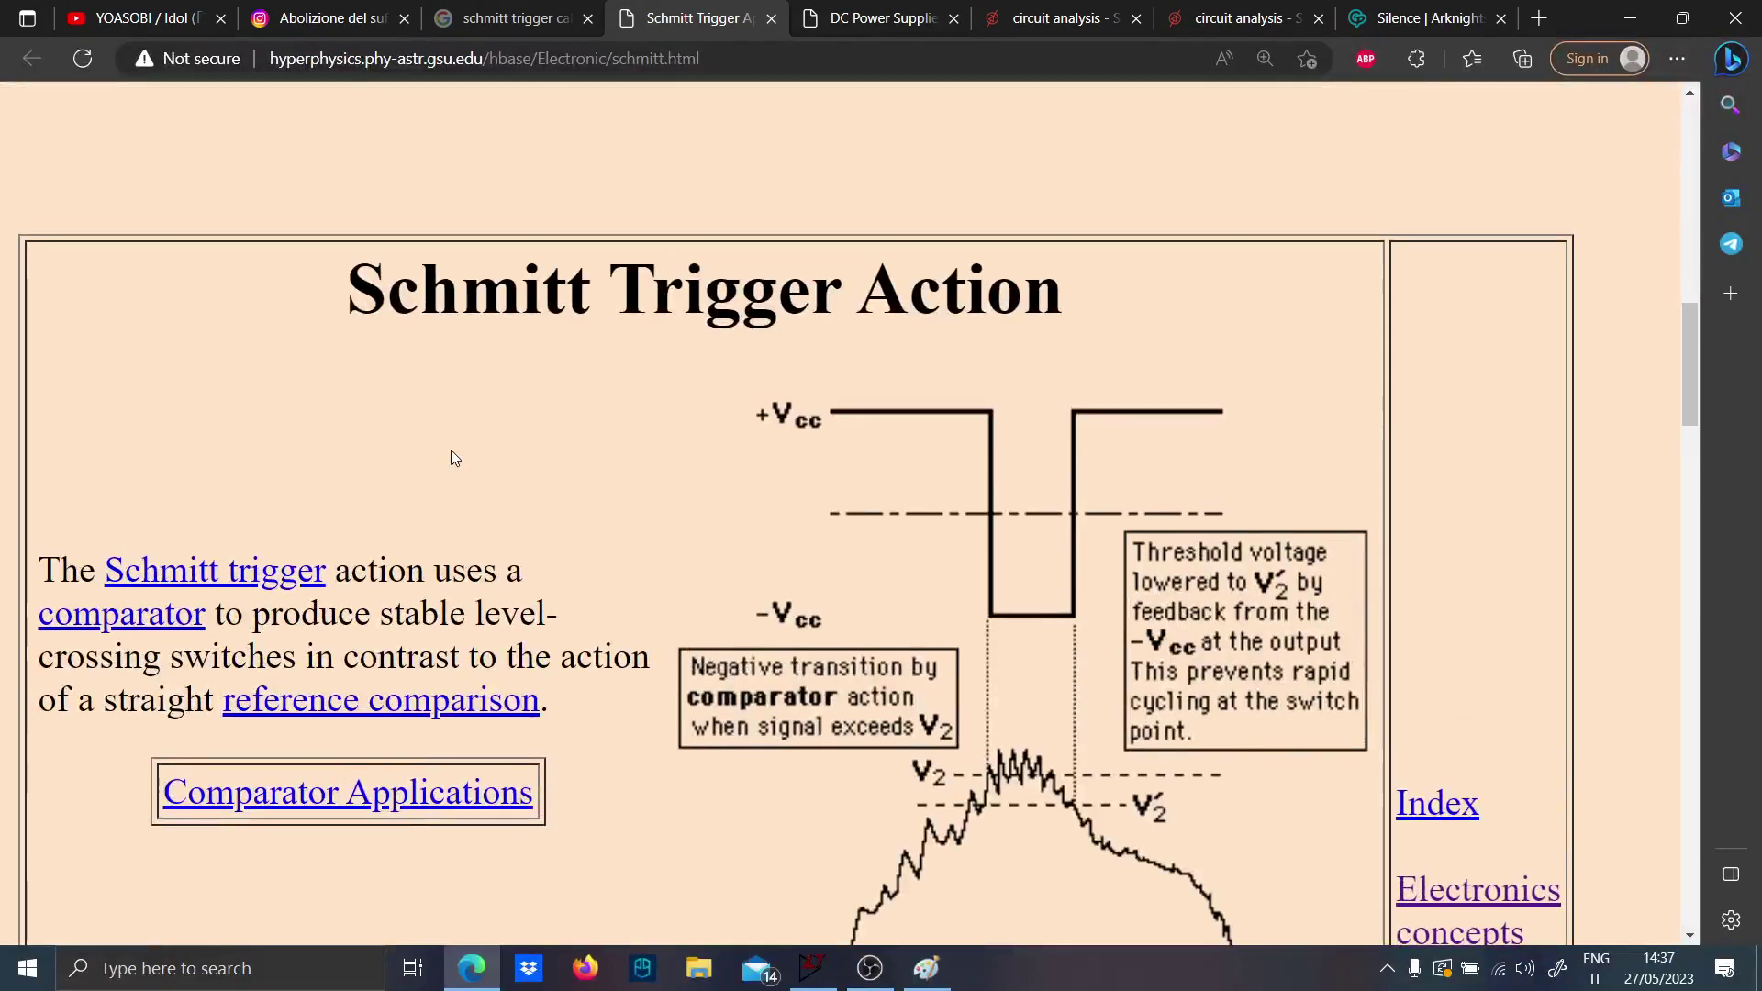
scroll(450, 450, "down", 2)
scroll(478, 459, "down", 4)
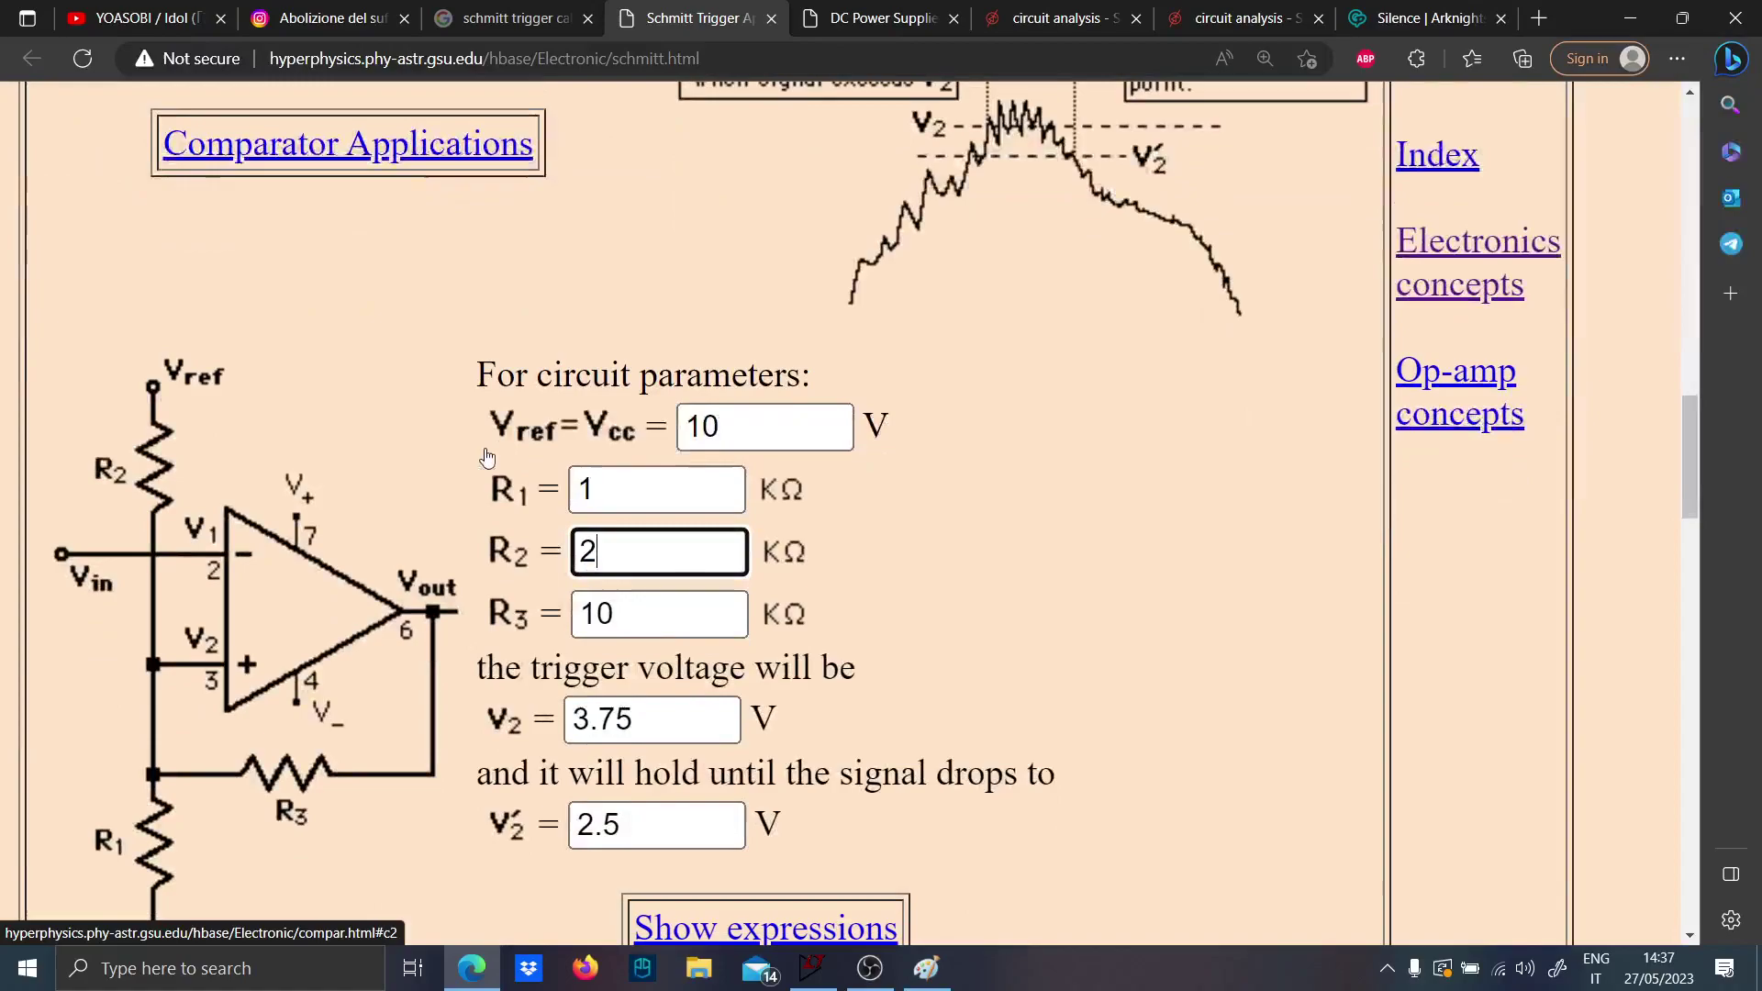
left_click_drag(478, 684, 905, 686)
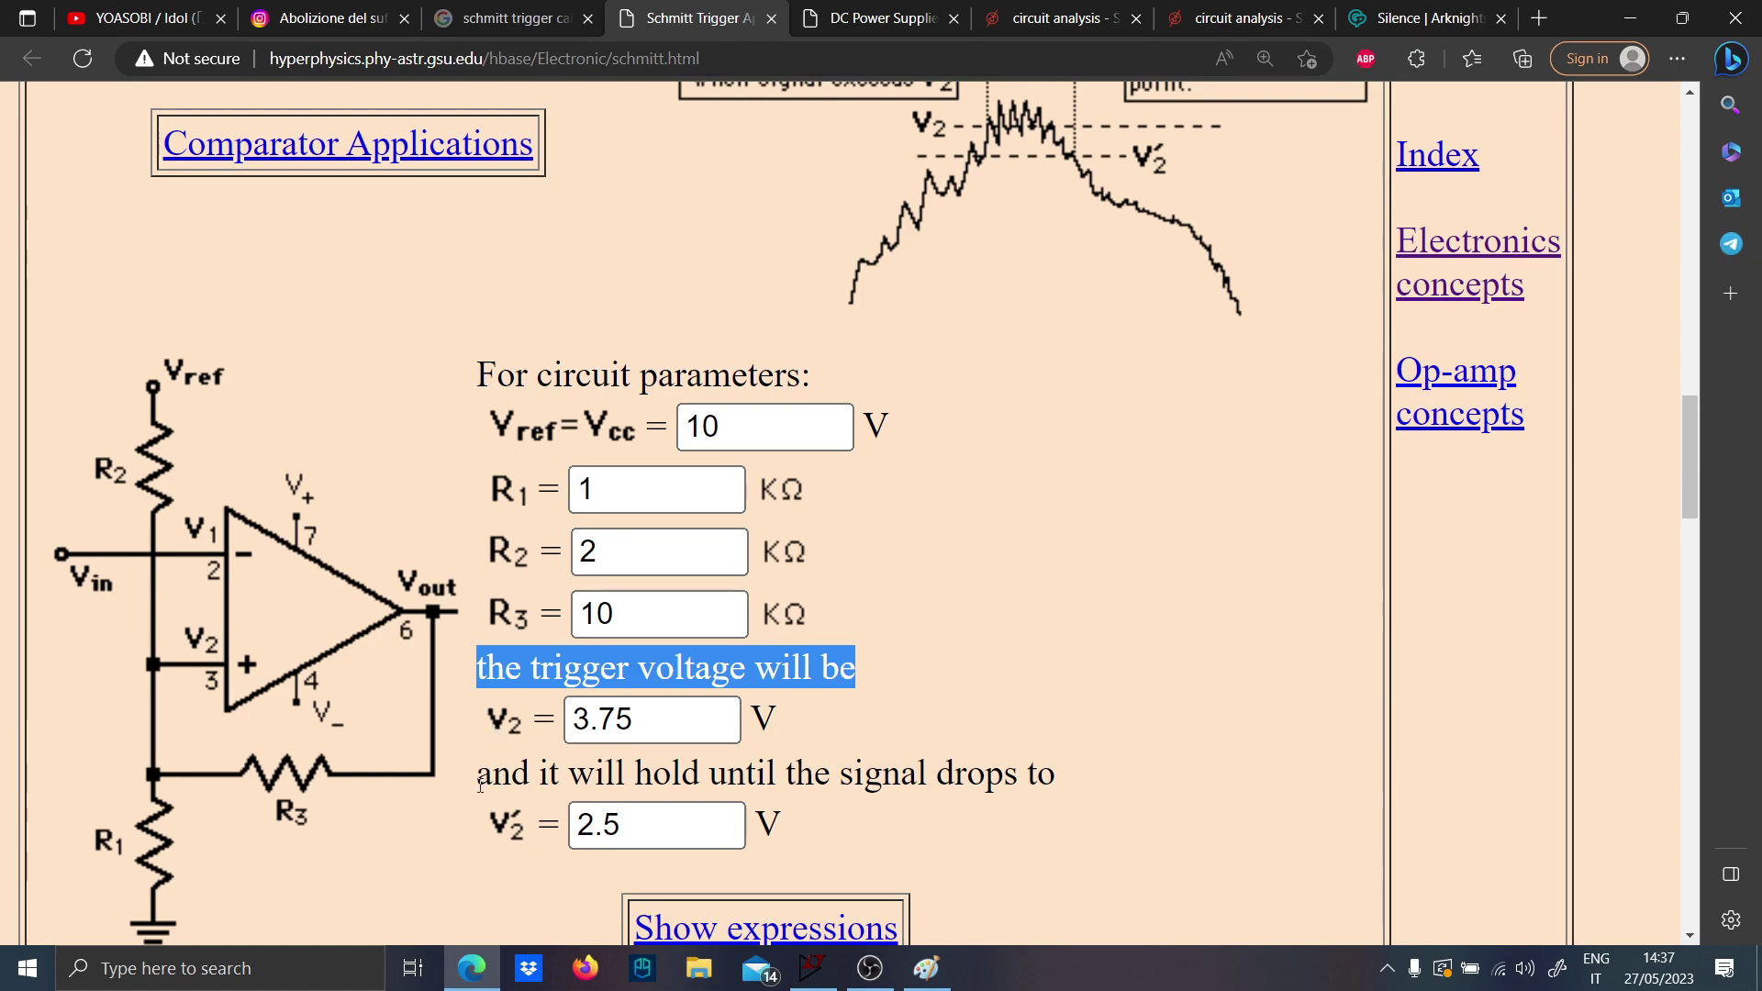
left_click_drag(479, 782, 1060, 802)
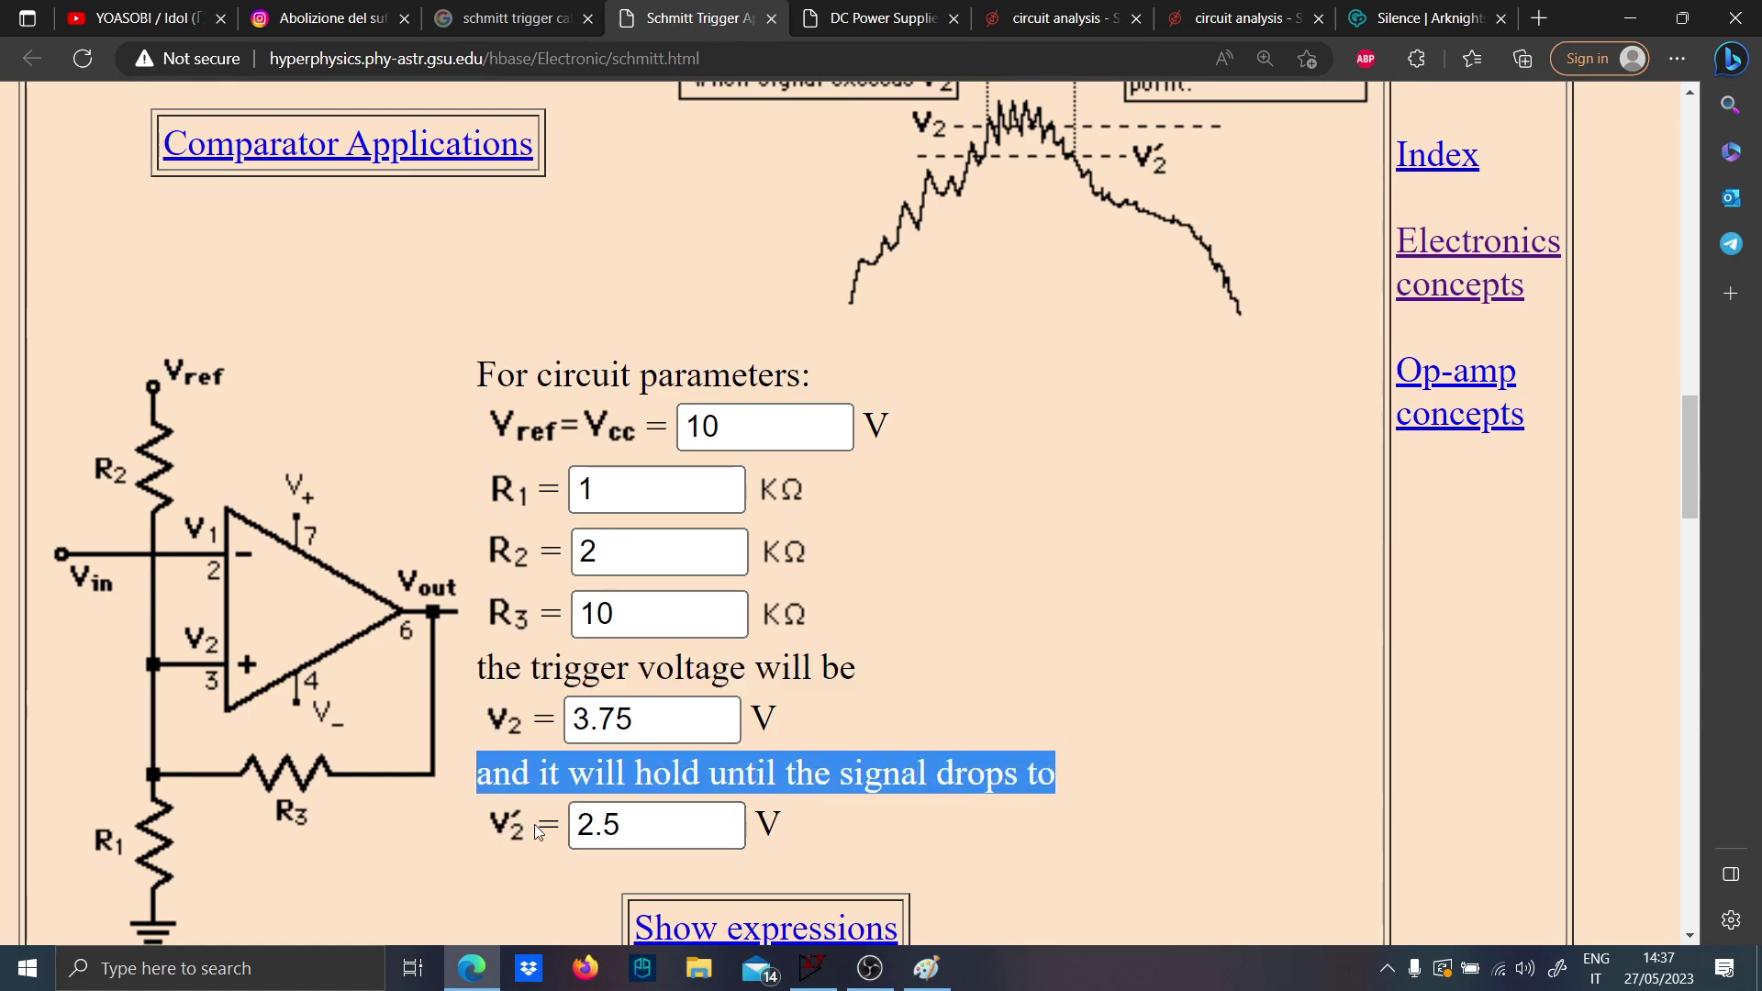
scroll(569, 823, "up", 1)
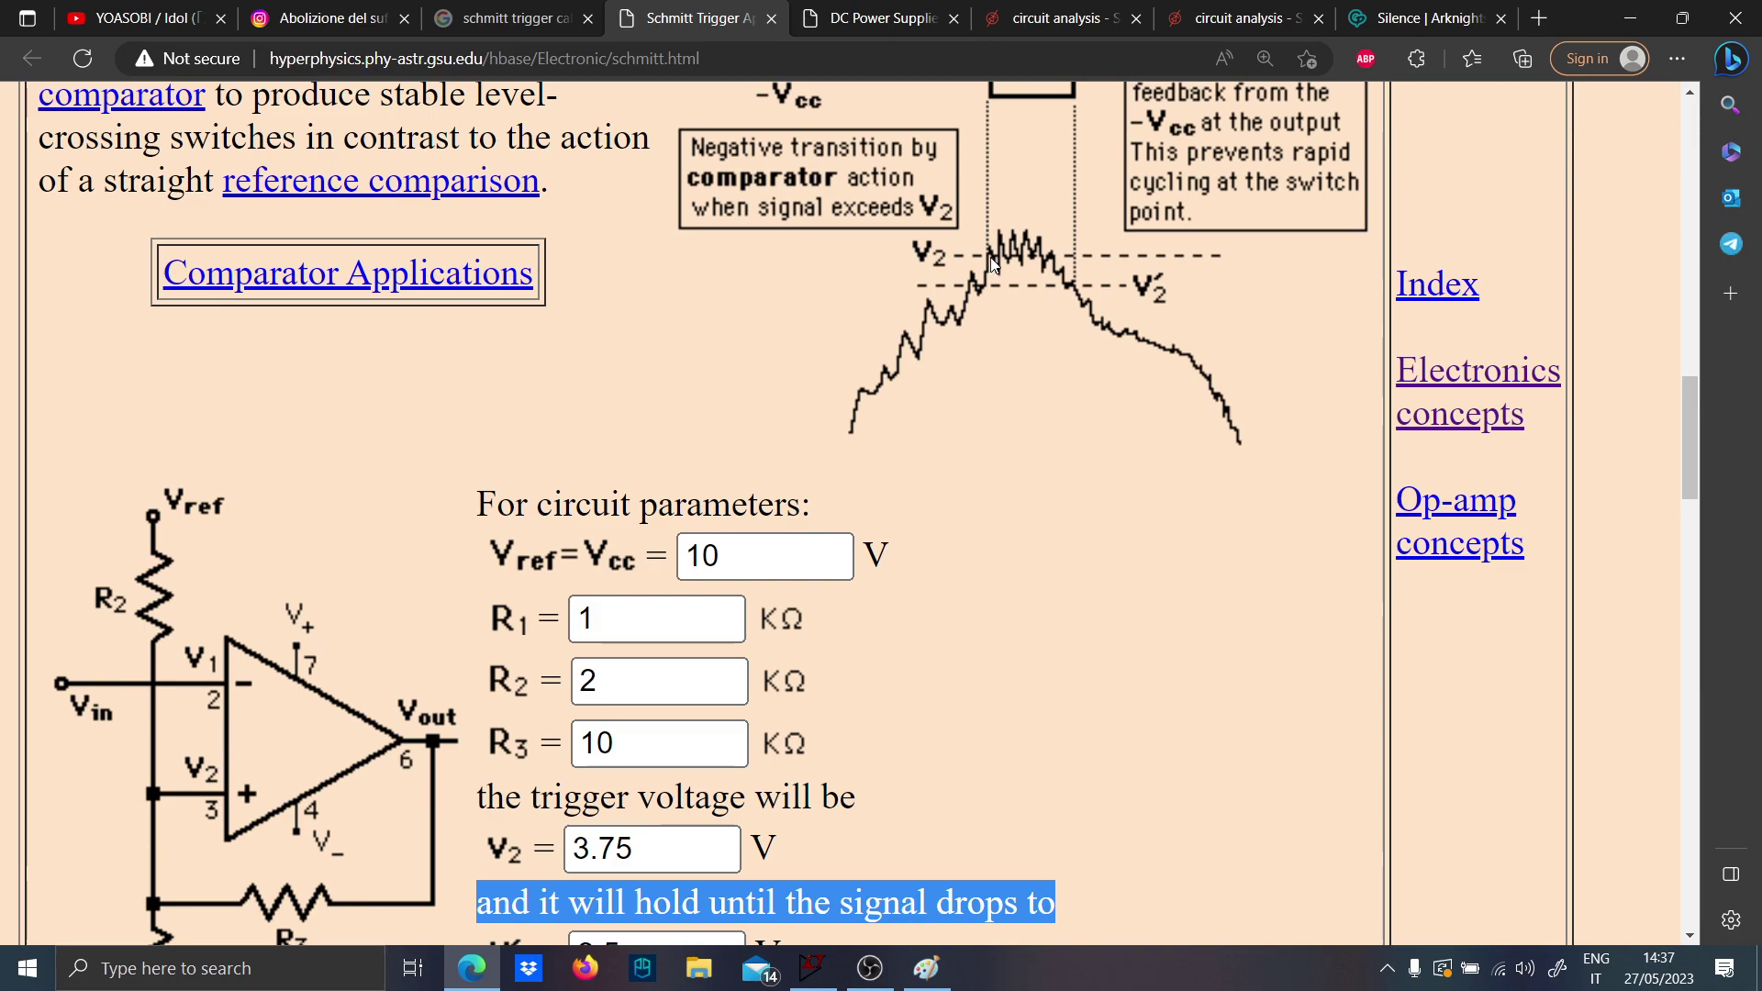
scroll(990, 266, "up", 2)
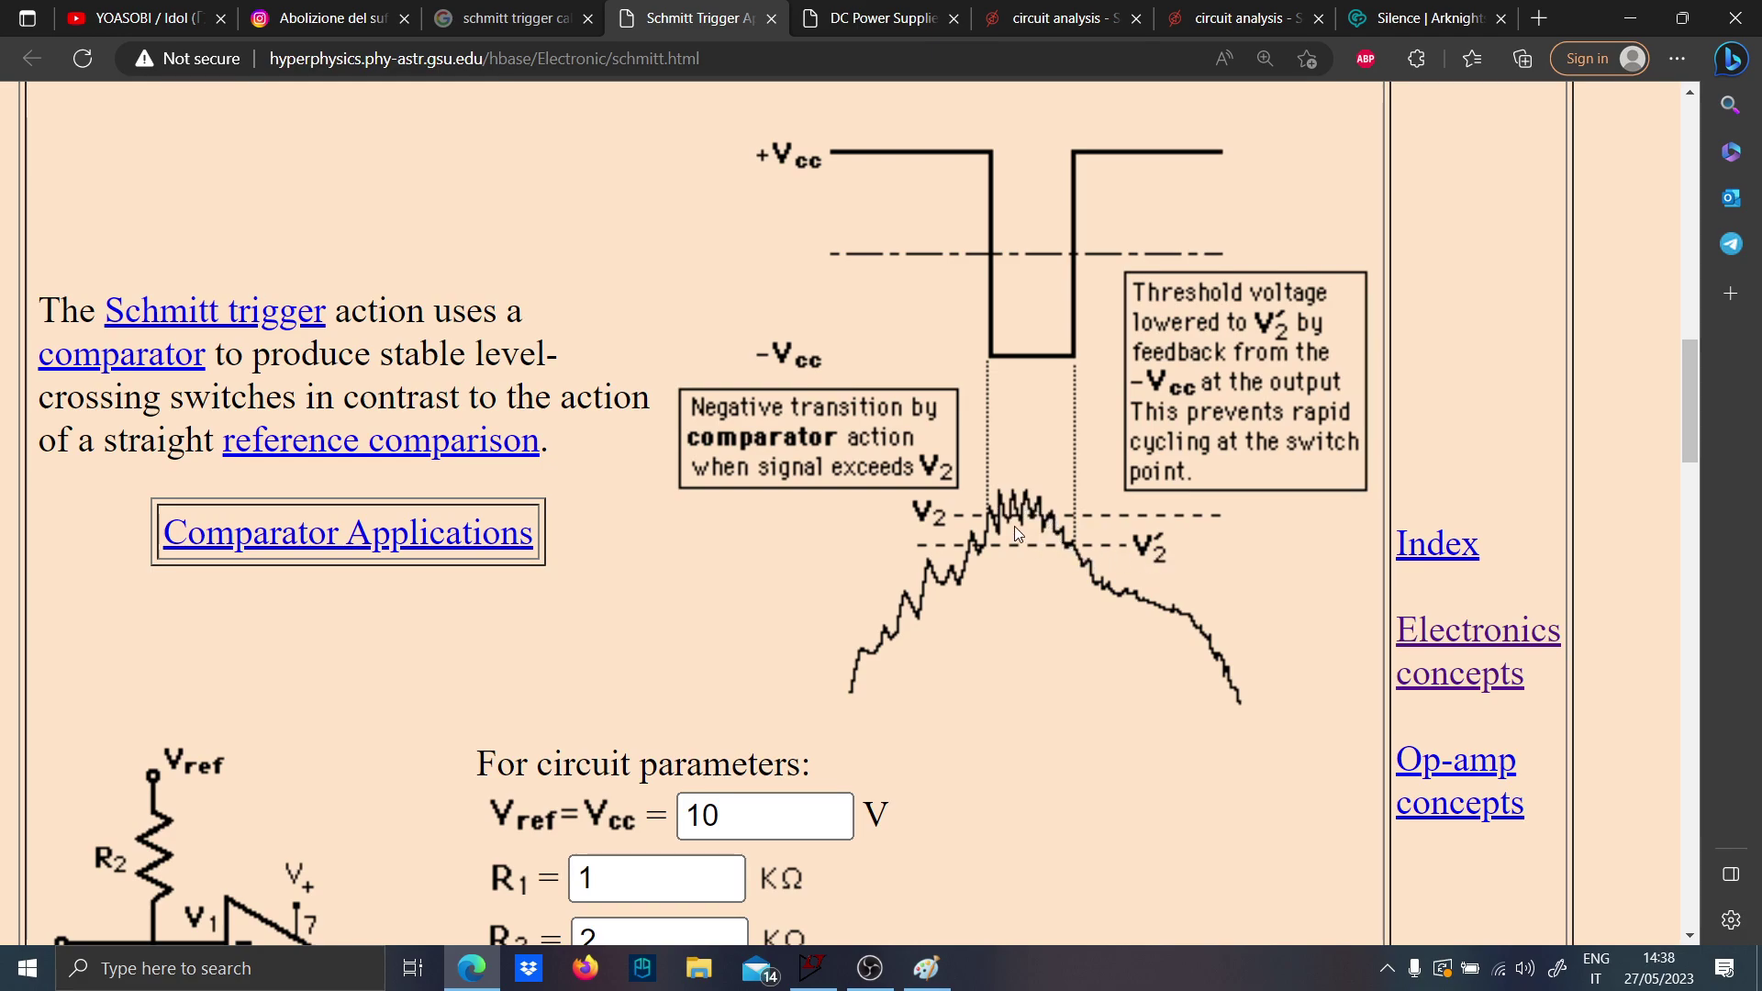
Zoom the page to 500% and pan across the threshold waveform diagram.
scroll(1159, 567, "up", 9, "ctrl")
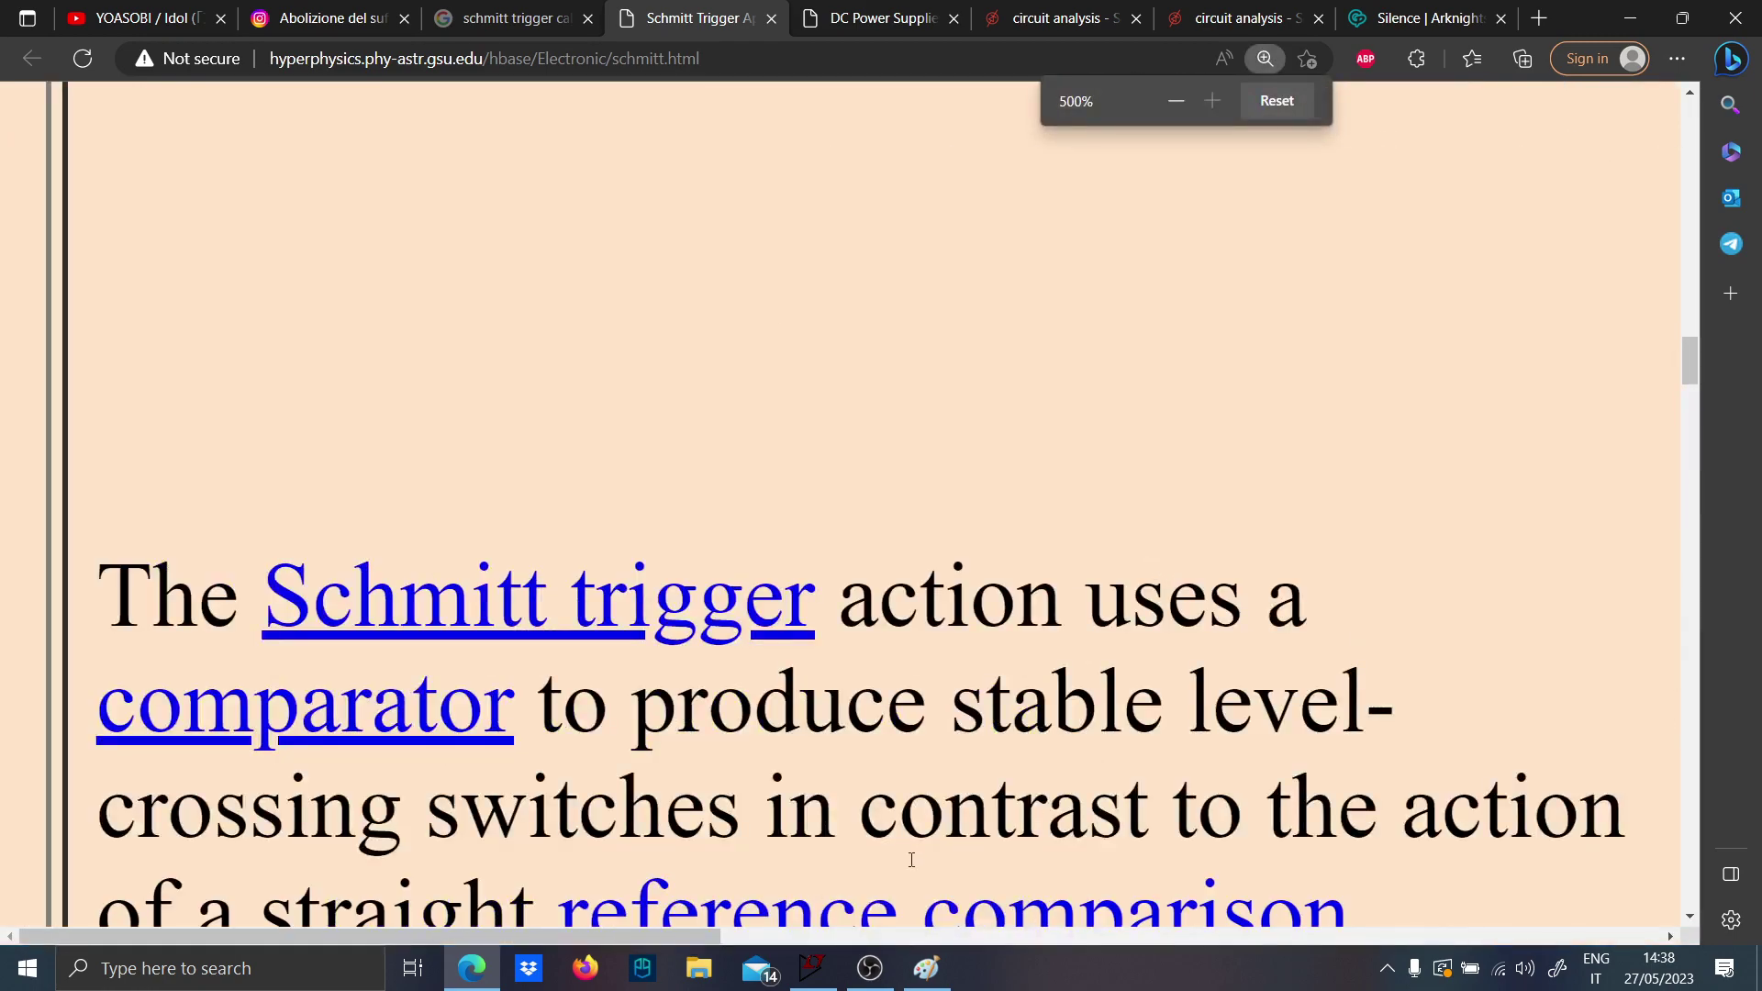
scroll(968, 677, "right", 10)
scroll(968, 677, "down", 5)
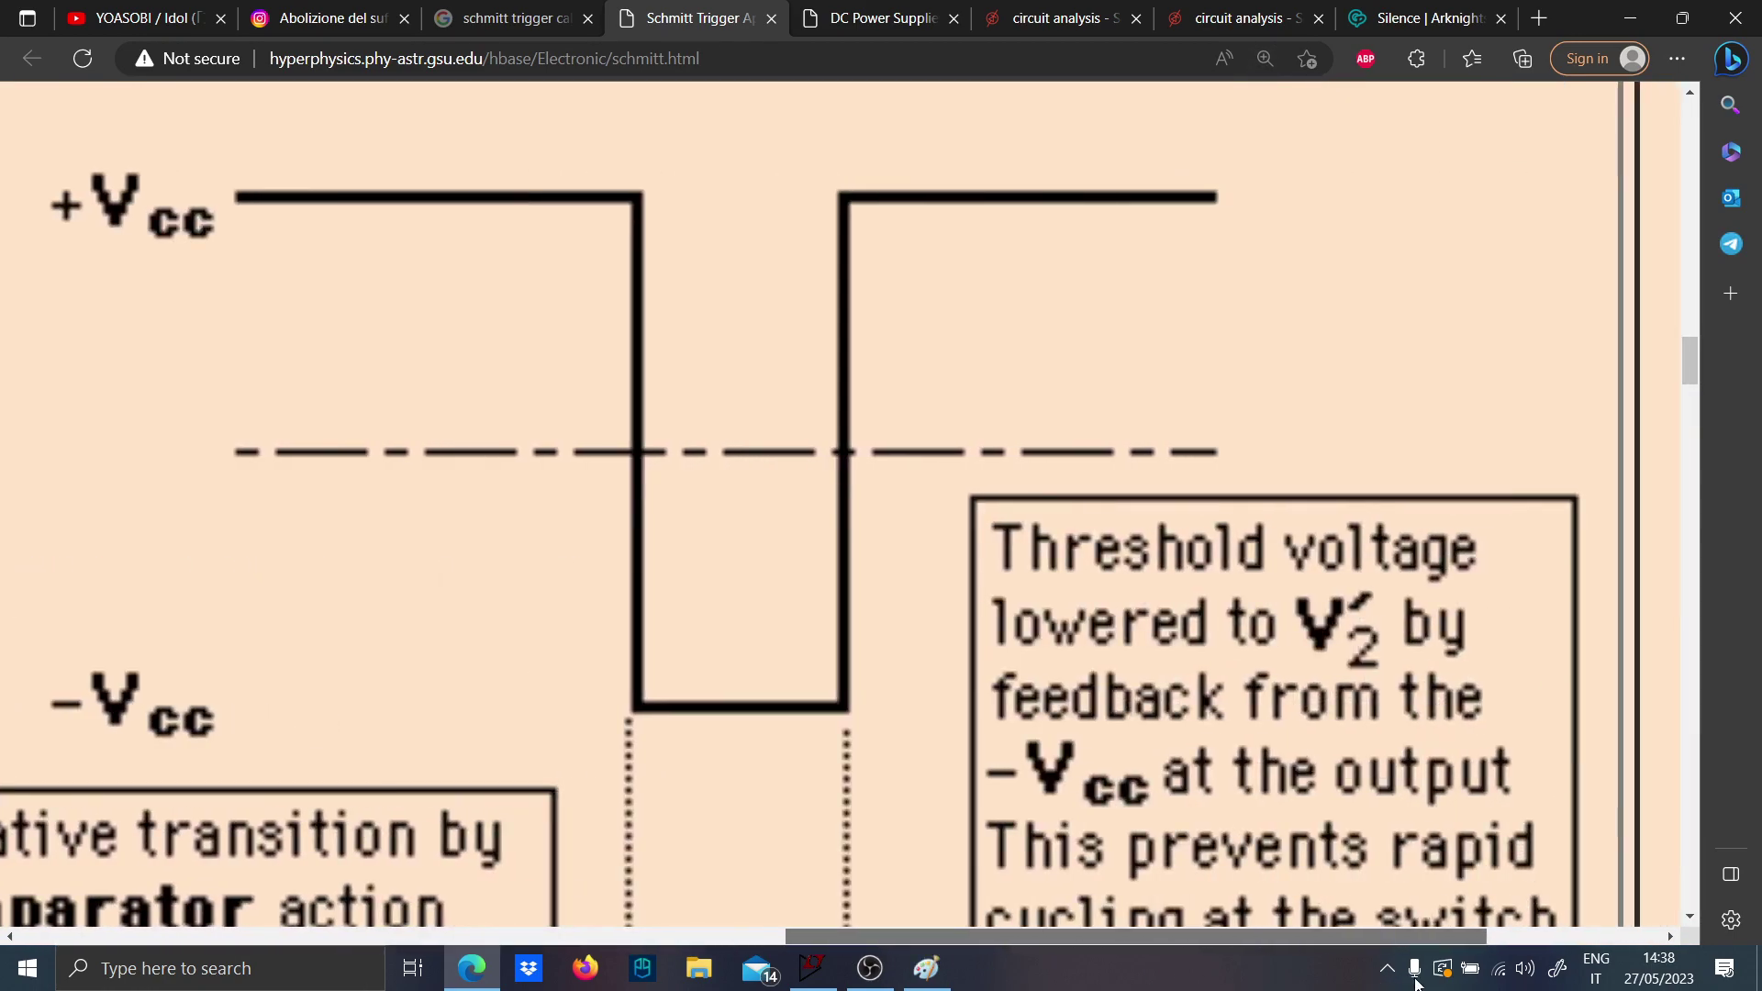
scroll(968, 677, "down", 2)
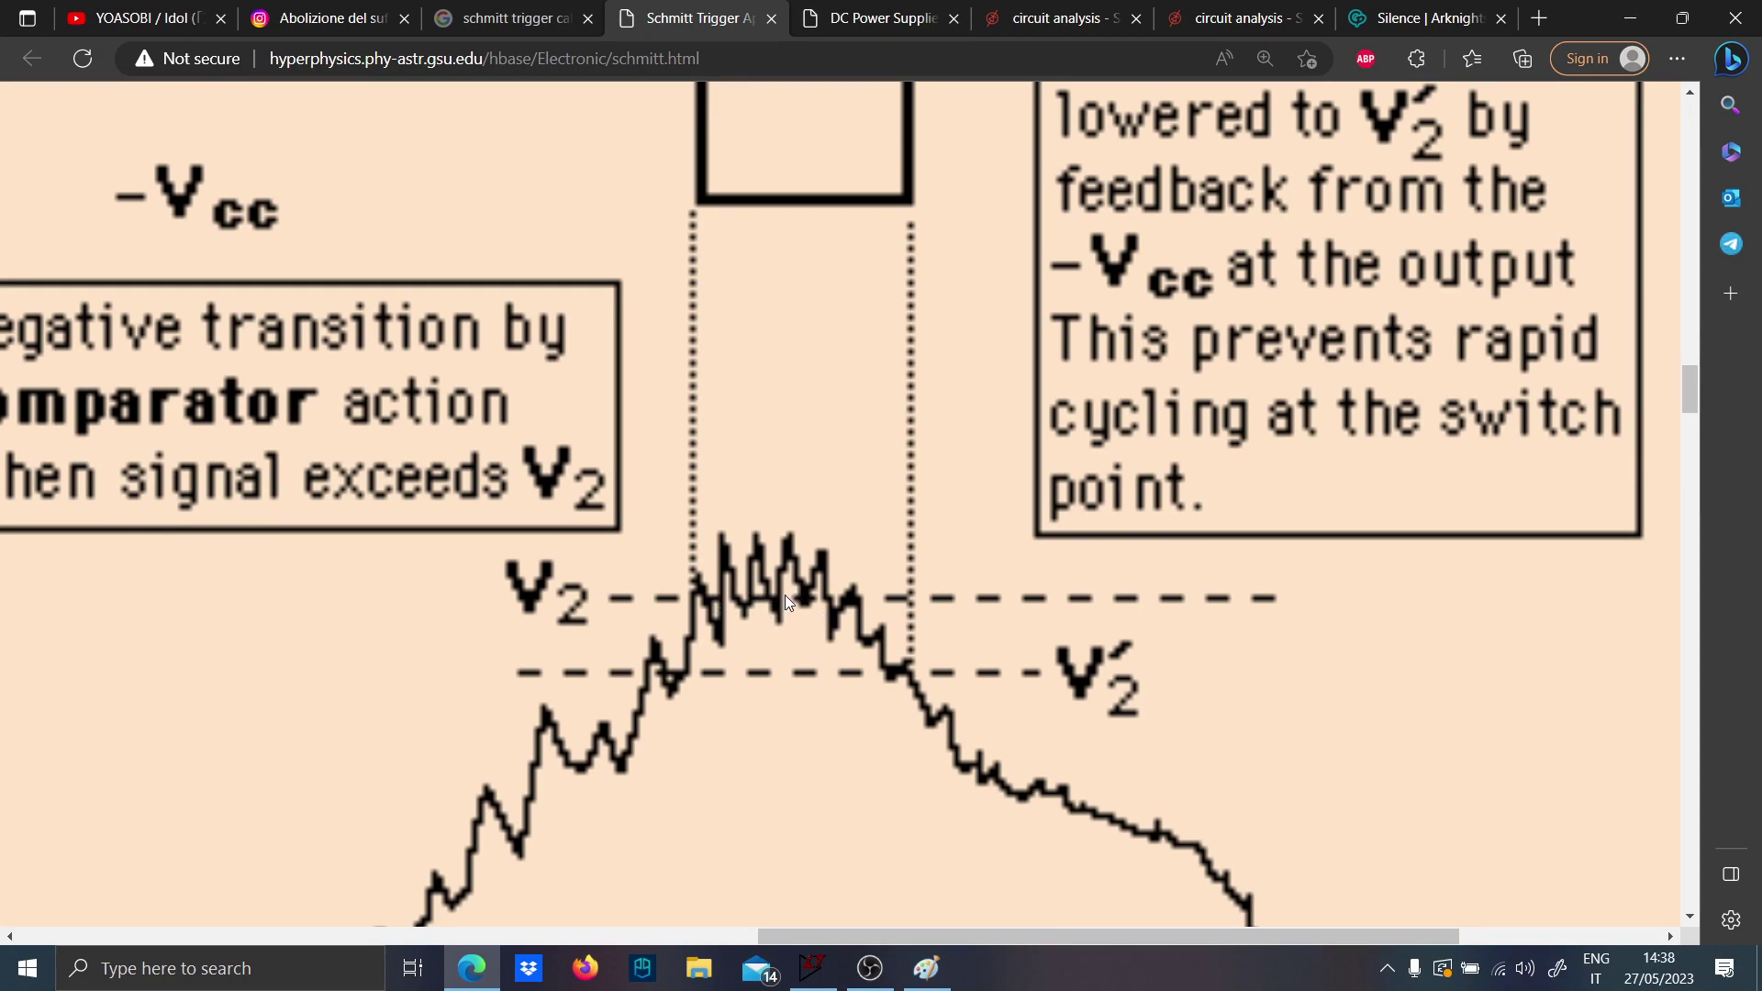
scroll(789, 611, "up", 2)
scroll(872, 642, "down", 2)
scroll(543, 891, "down", 2, "ctrl")
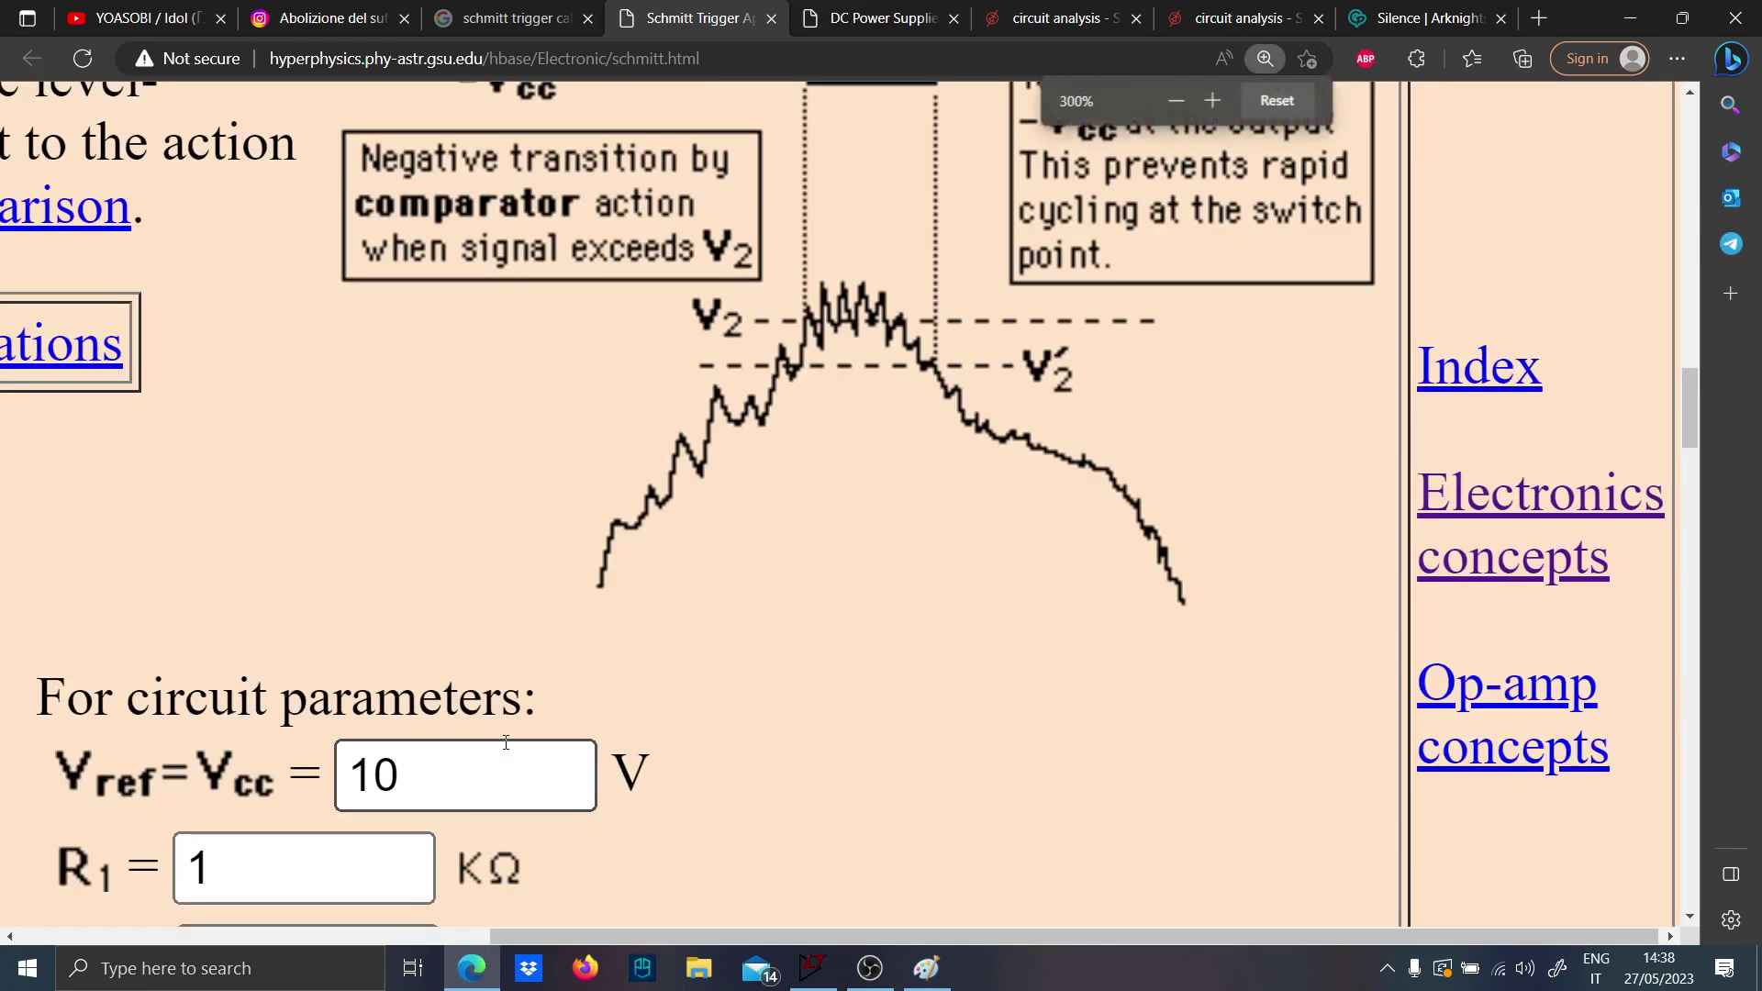
scroll(505, 741, "down", 4)
Highlight the release-level sentence and focus the V2 field showing 3.75.
triple_click(551, 904)
left_click_drag(558, 936, 238, 871)
left_click_drag(257, 931, 98, 921)
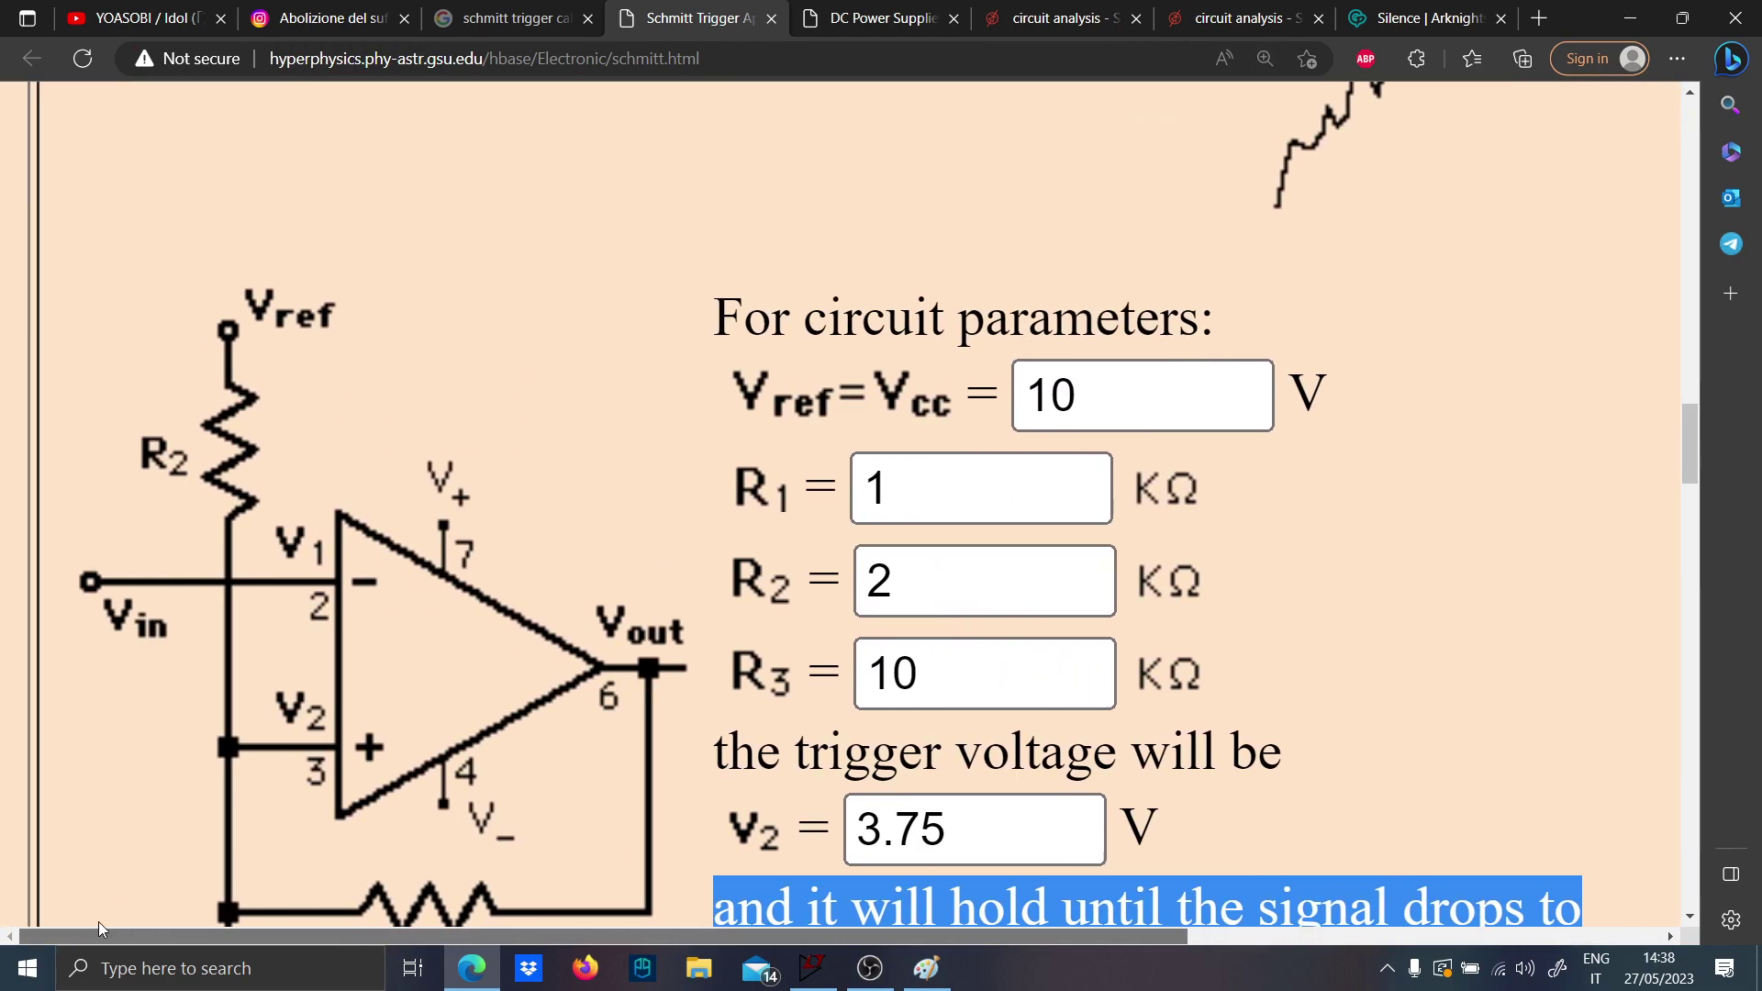
scroll(295, 663, "down", 4)
scroll(344, 654, "up", 3)
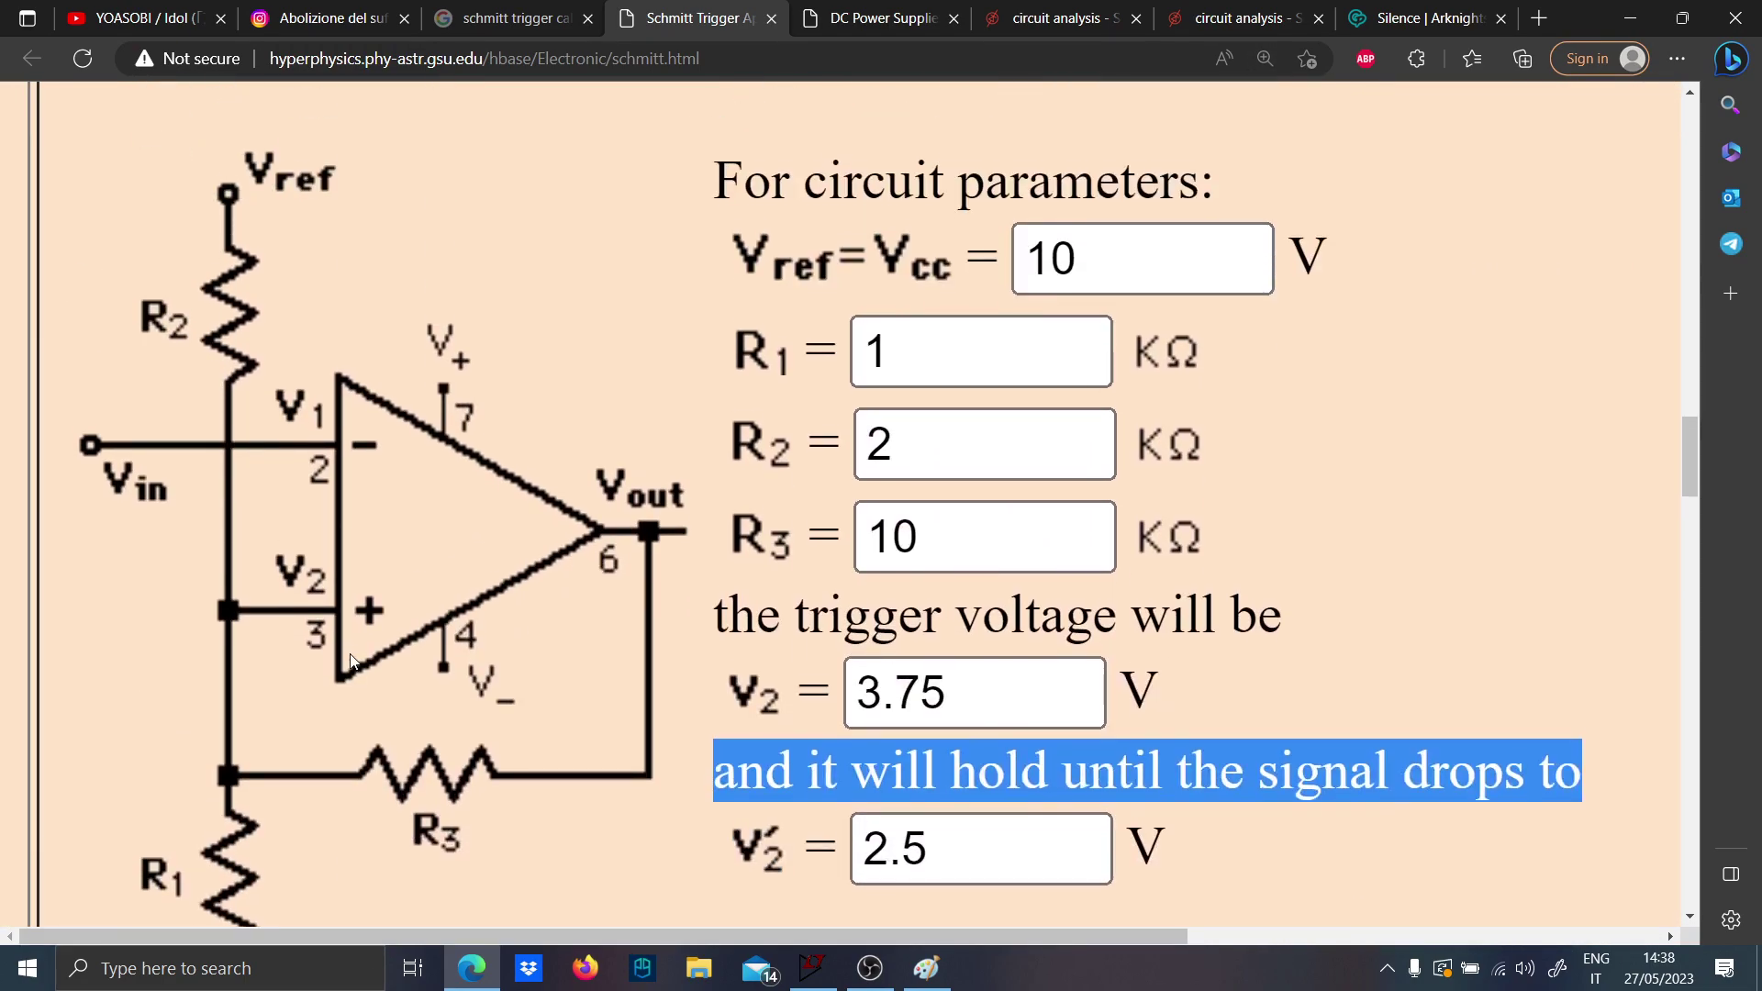
scroll(352, 661, "down", 1)
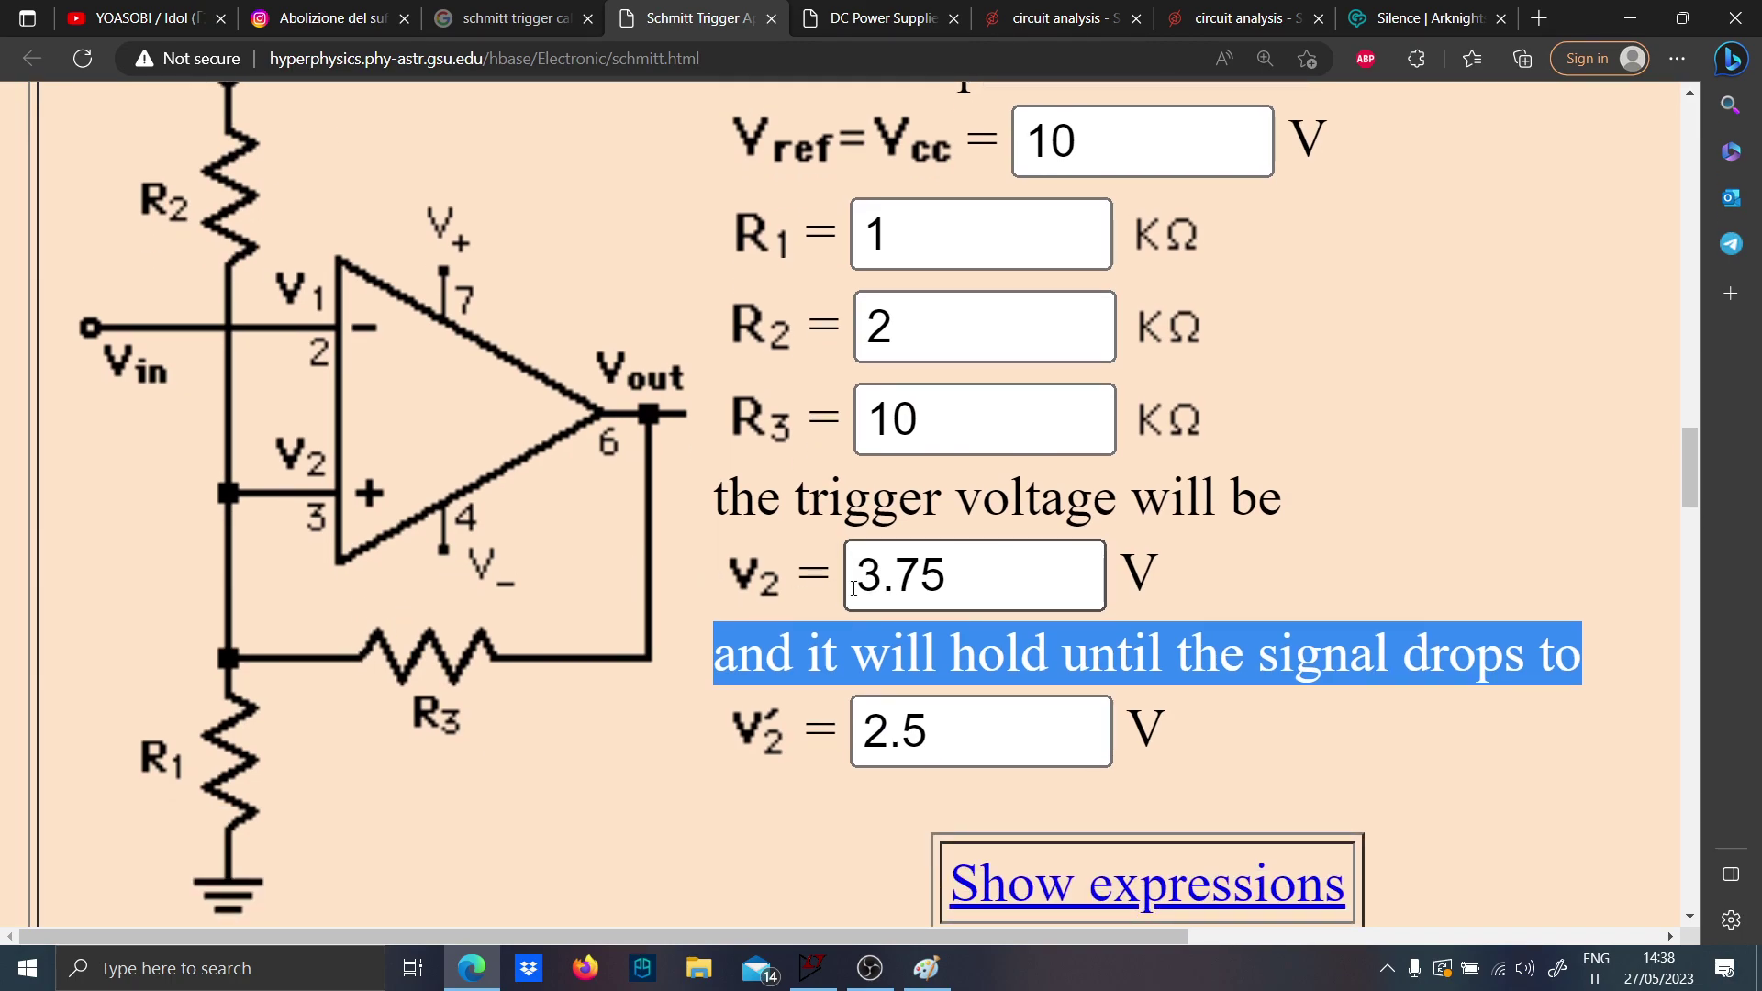
left_click(947, 589)
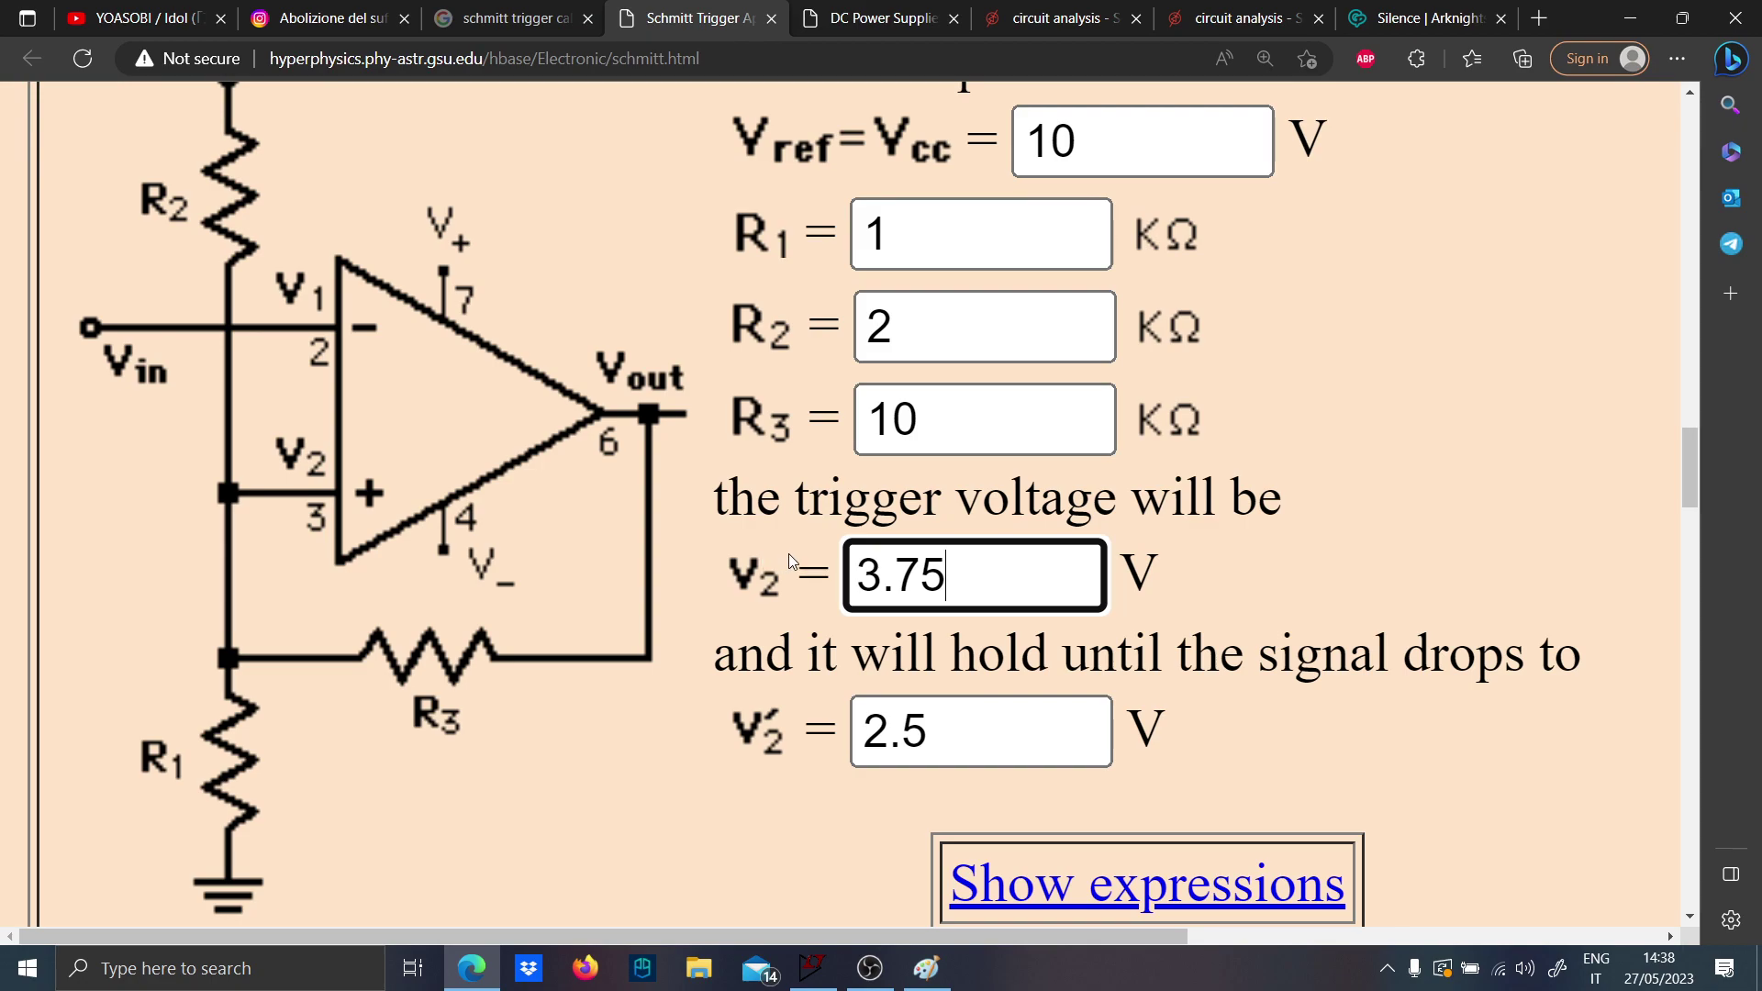
scroll(873, 539, "up", 1)
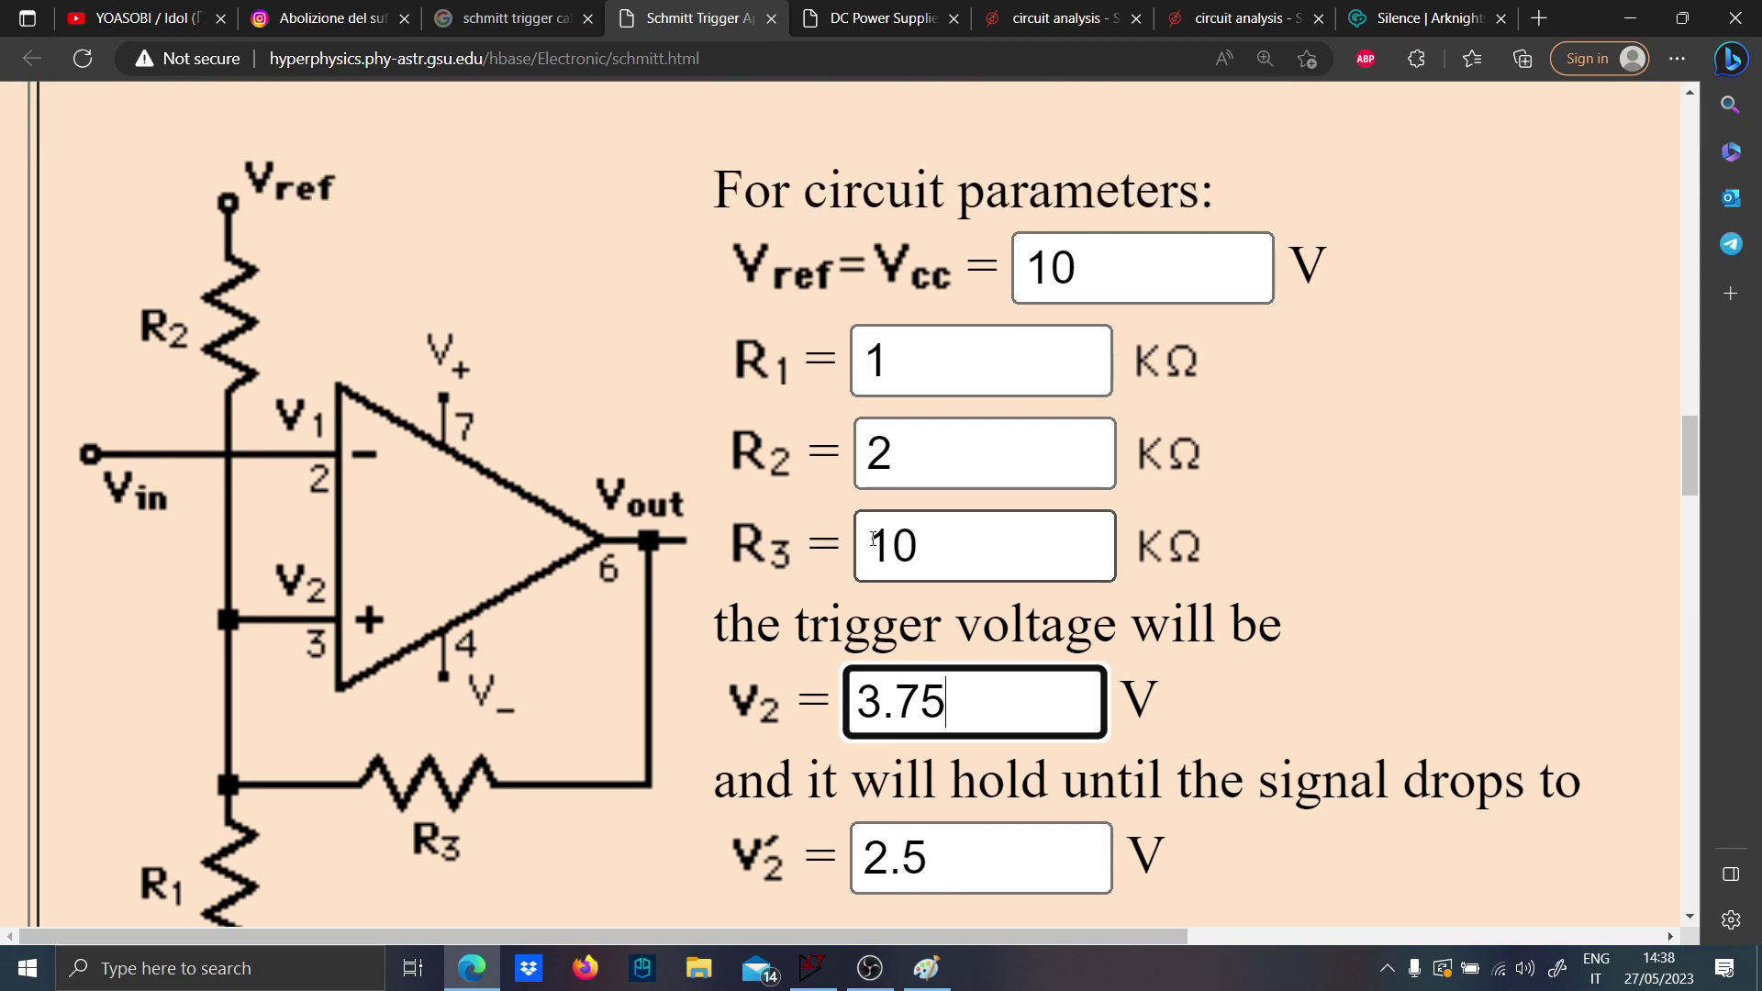
left_click(1115, 255)
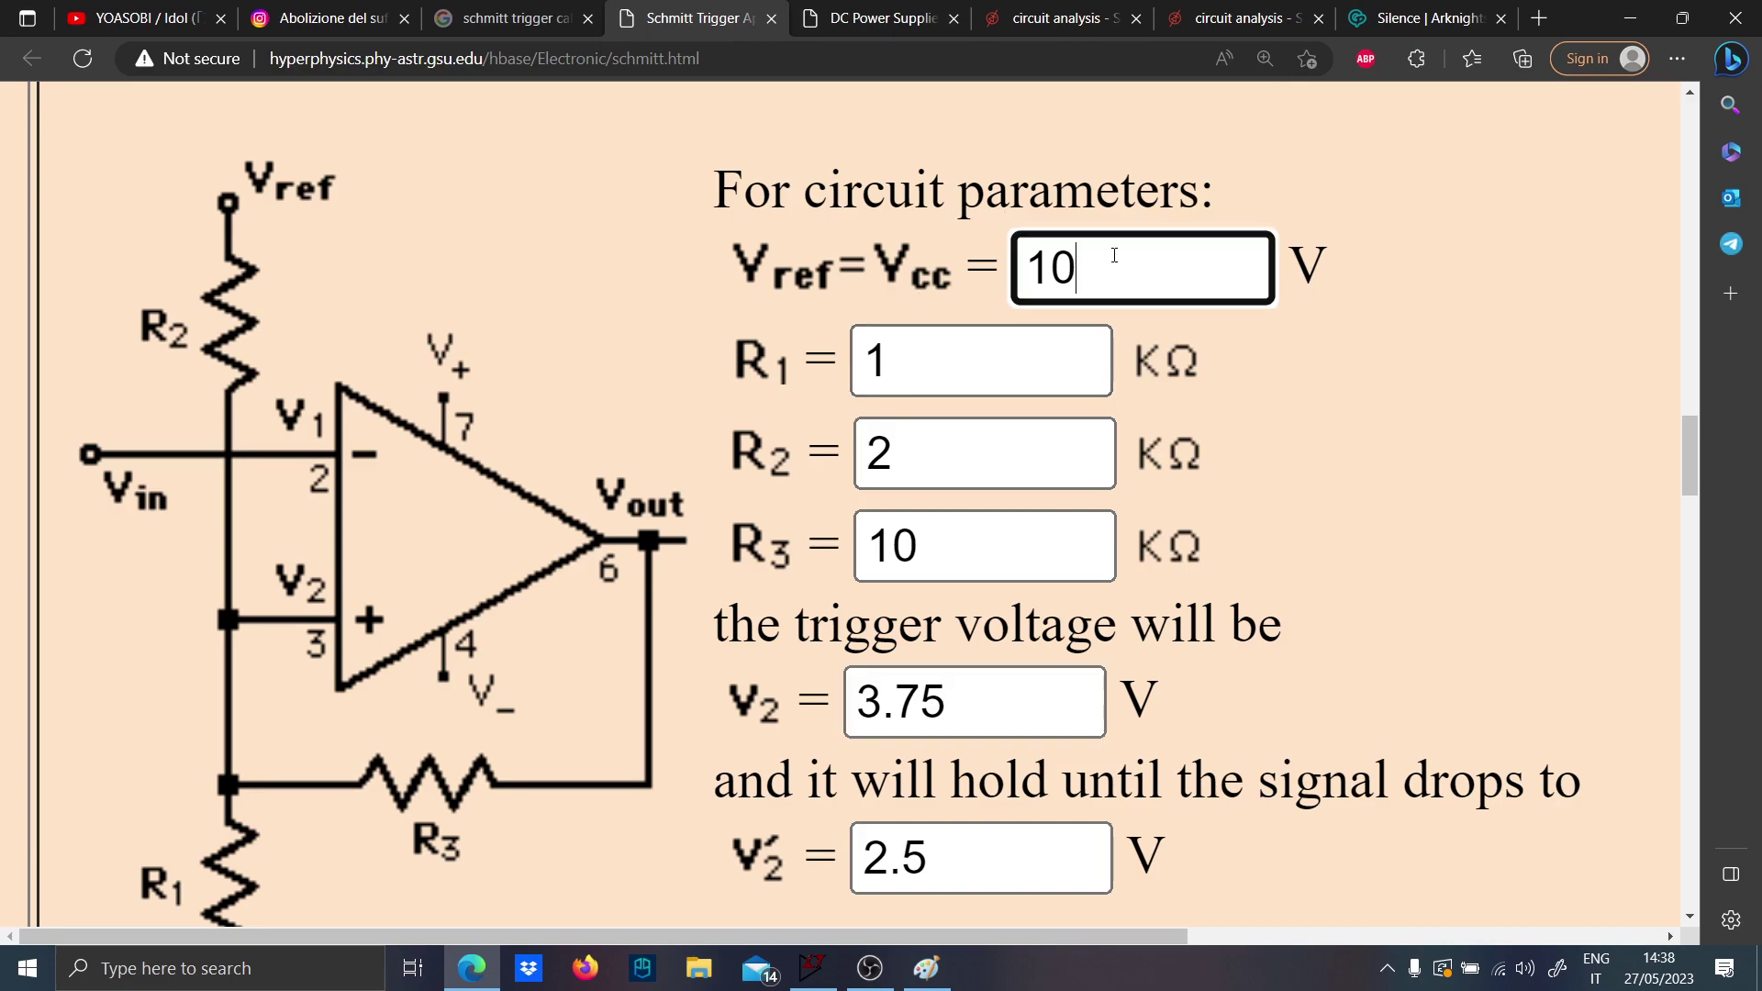
left_click_drag(1114, 255, 1013, 264)
key("Tab")
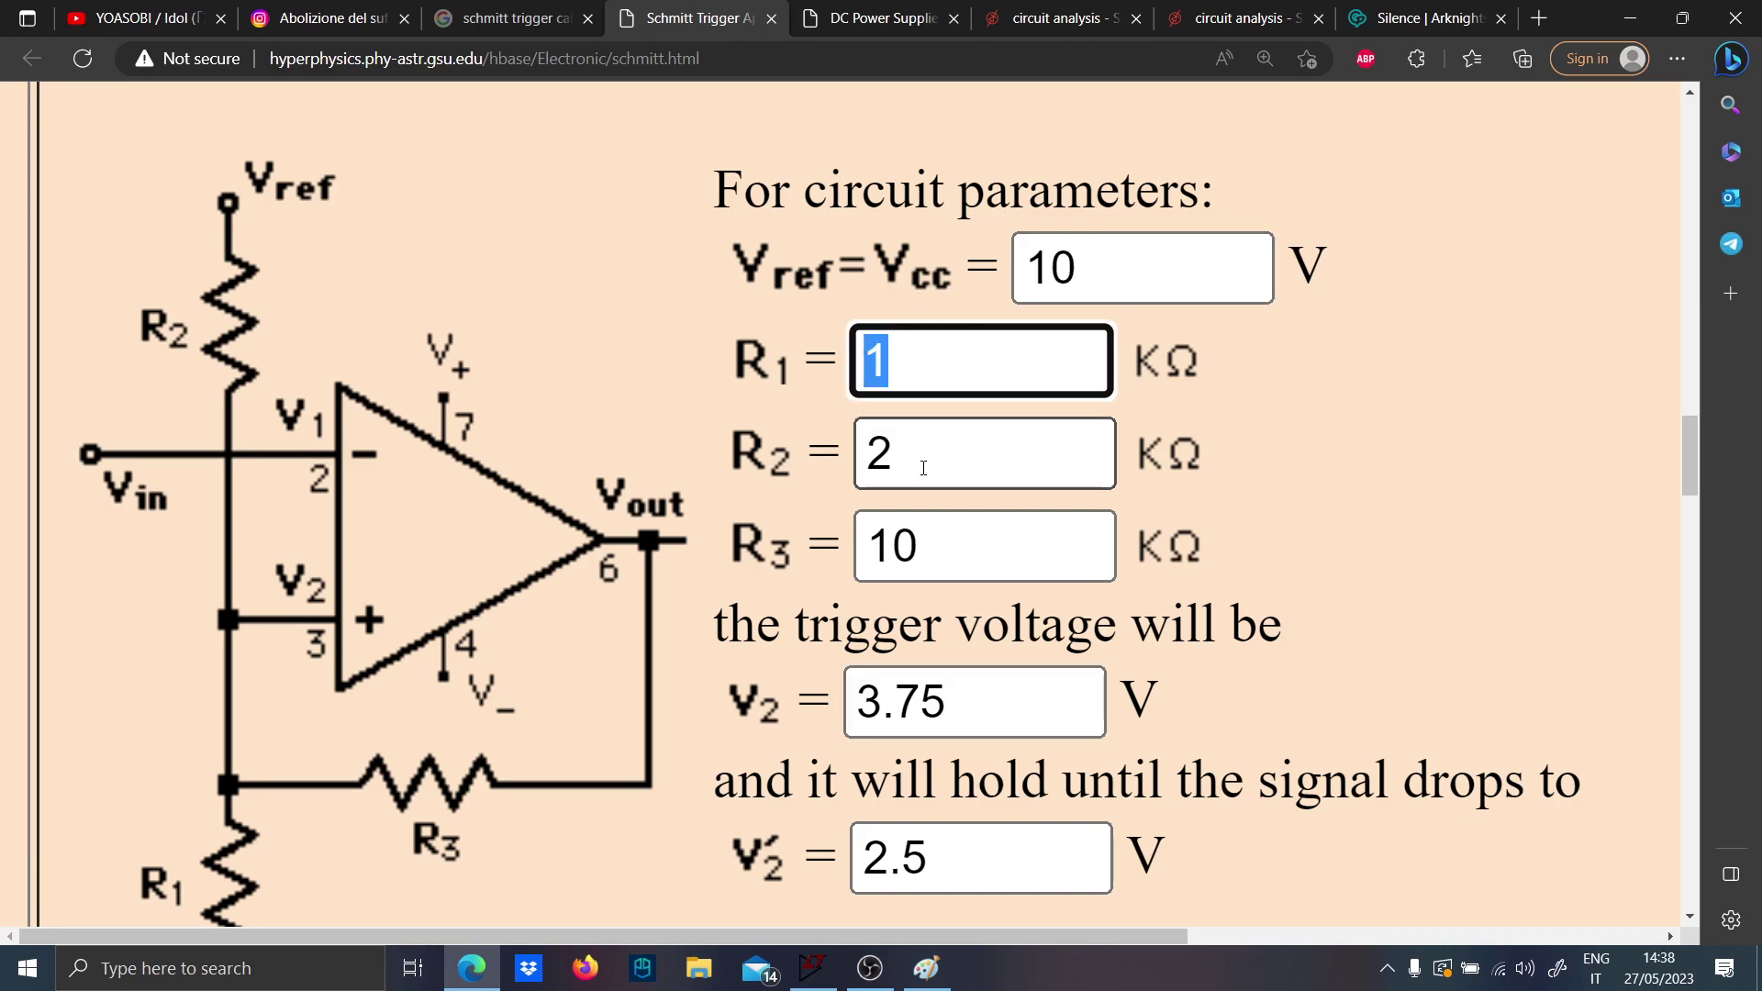
key("Tab")
key("Tab")
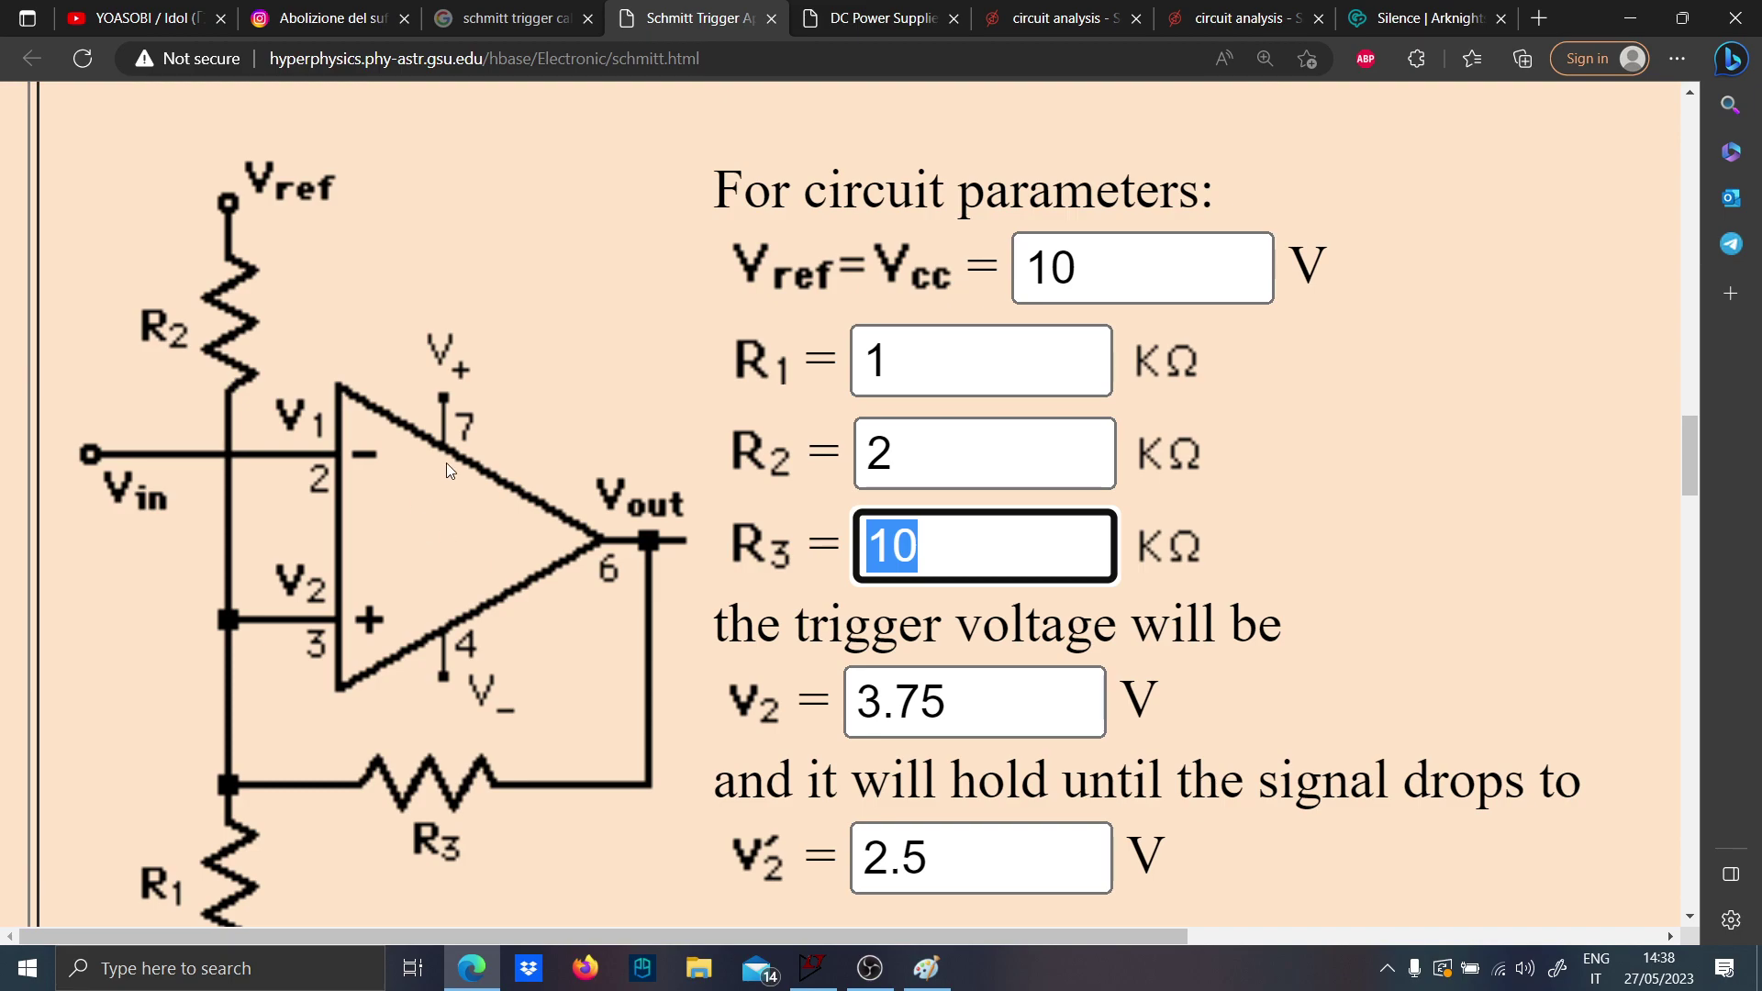
scroll(394, 545, "down", 2)
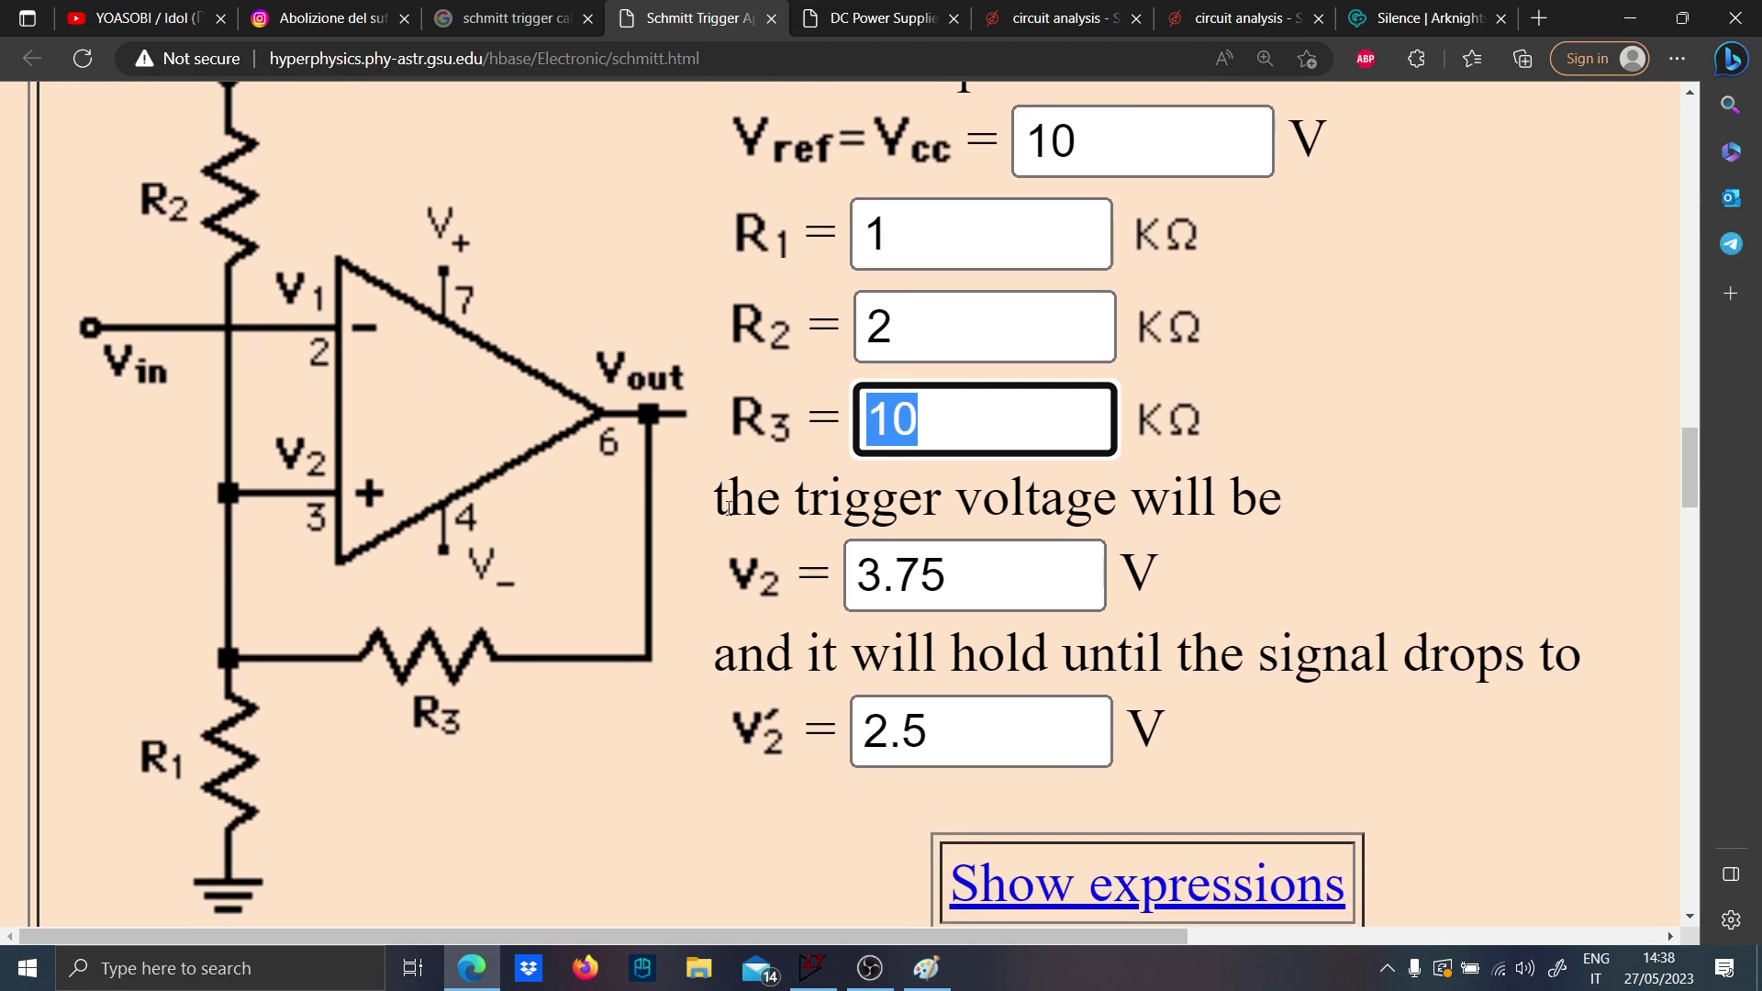
left_click_drag(975, 584, 852, 585)
left_click_drag(945, 725, 858, 731)
left_click(926, 446)
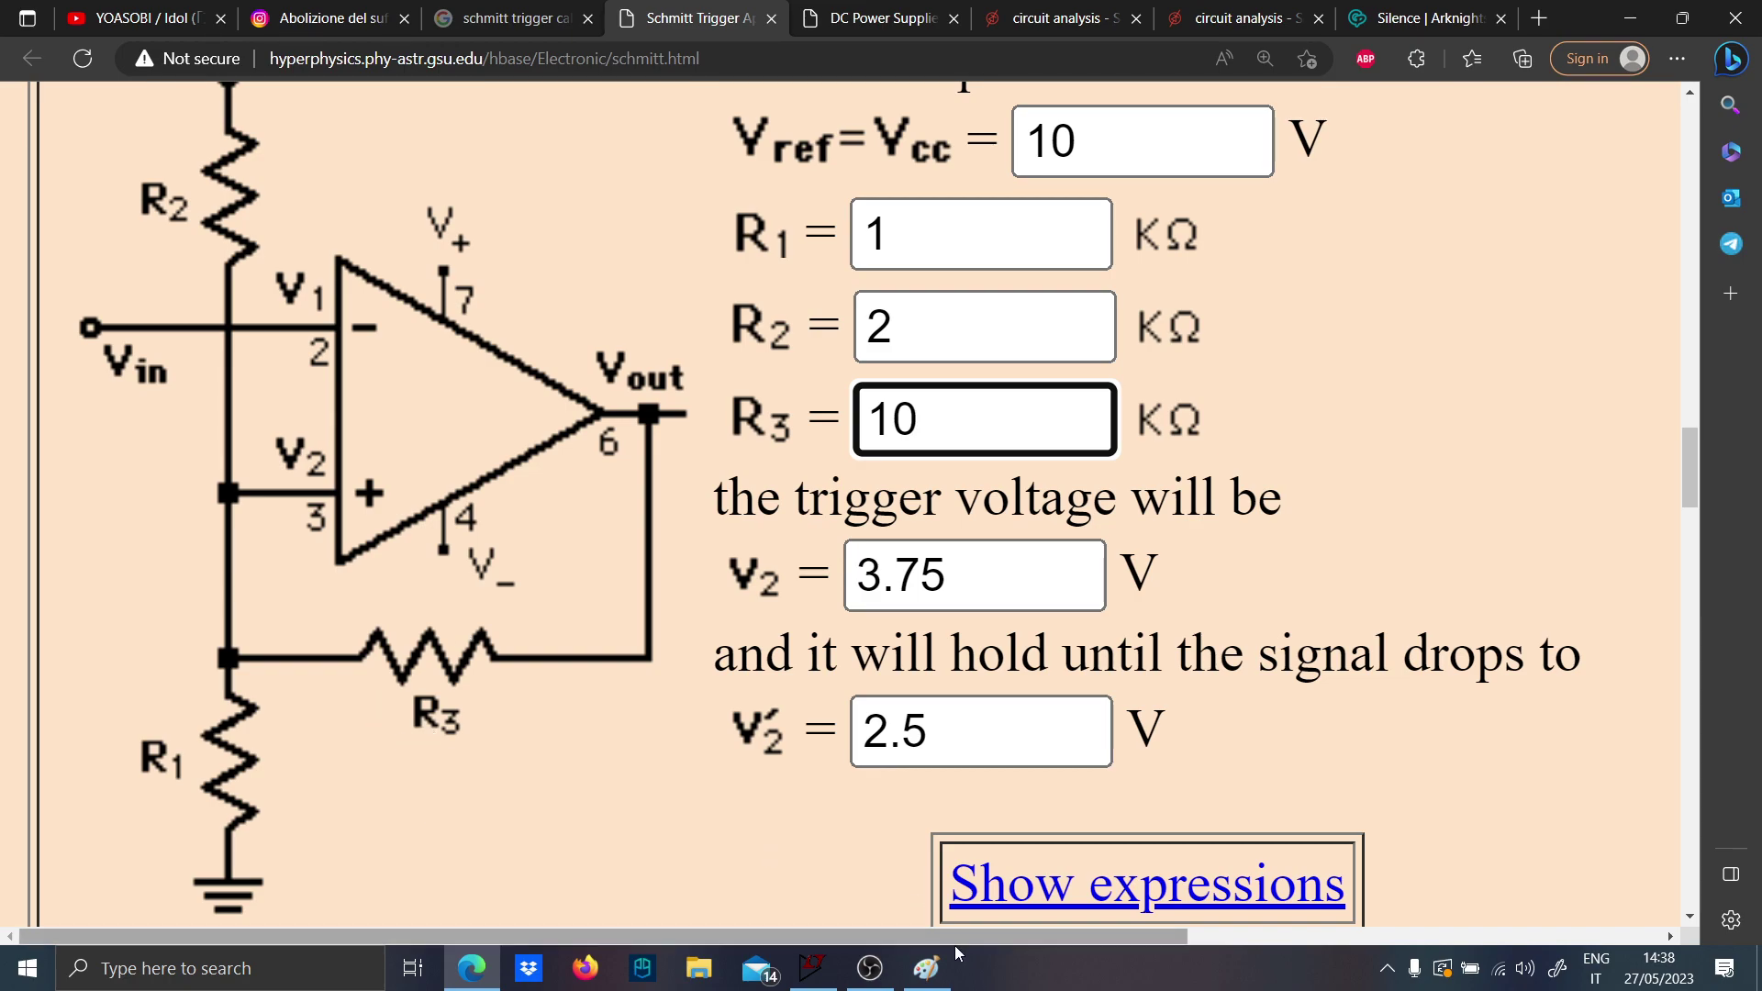
Draw the op-amp triangle and its plus input in Paint, comparing against the reference circuit.
left_click(926, 968)
scroll(771, 727, "down", 5)
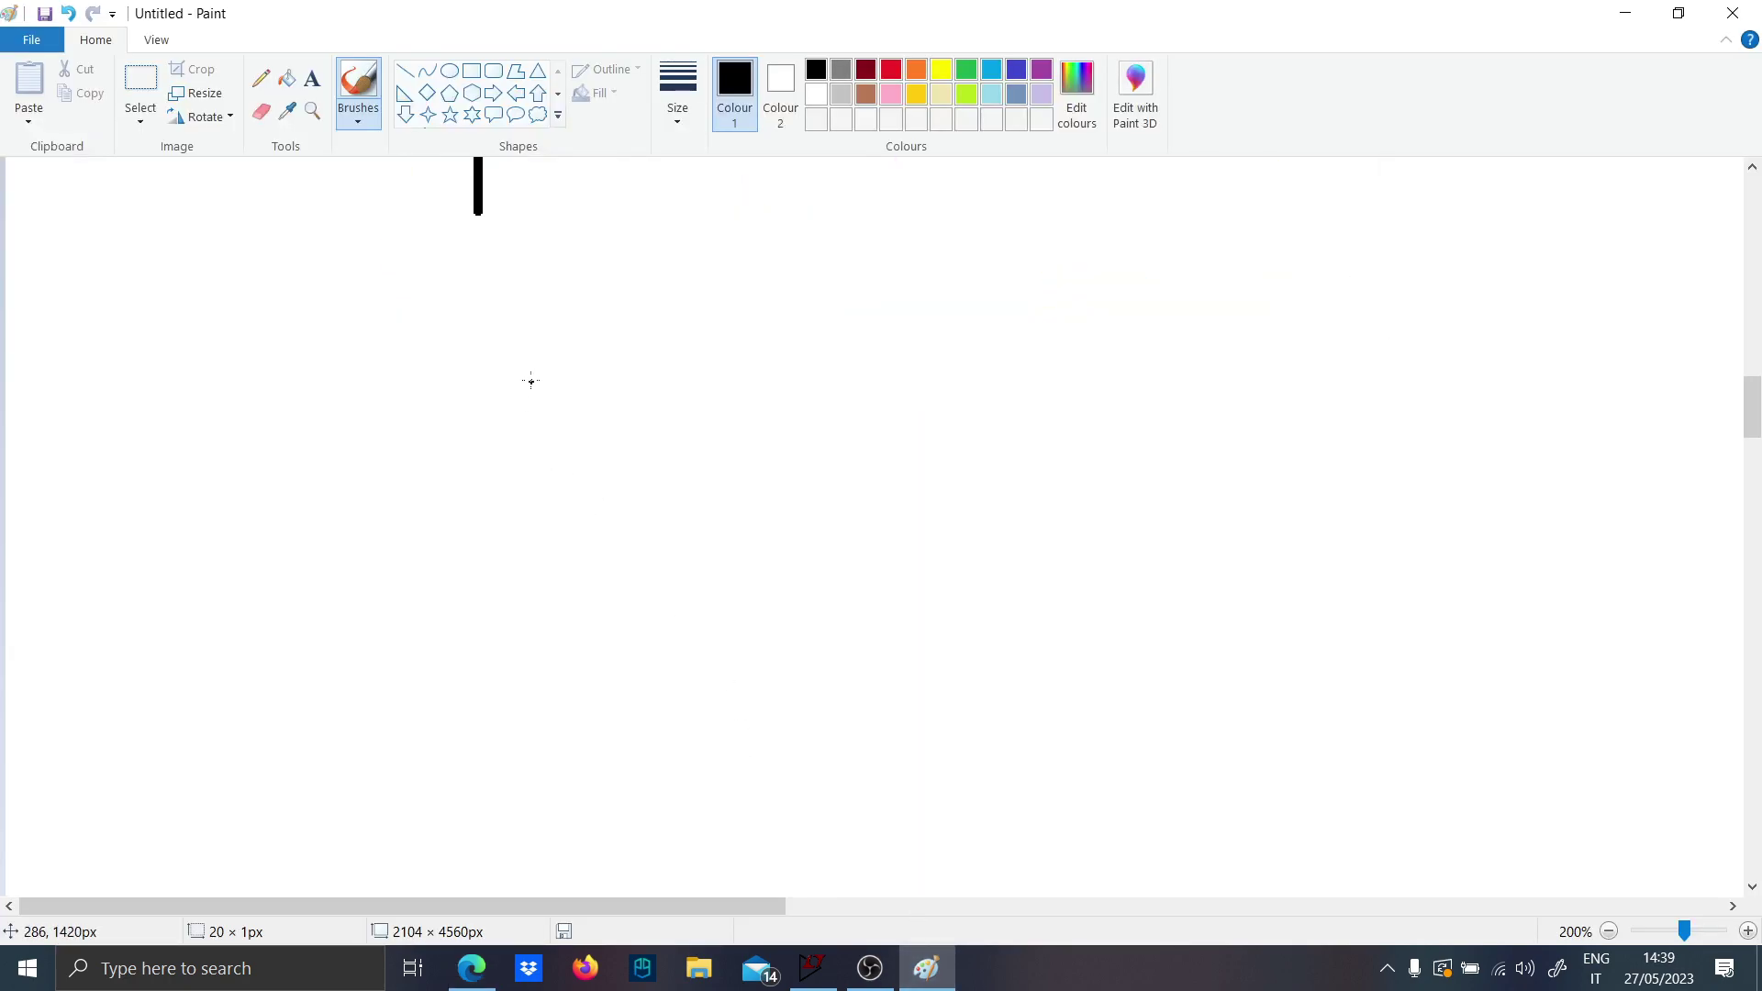
mouse_move(533, 376)
left_mouse_down()
mouse_move(563, 634)
mouse_move(617, 387)
mouse_move(568, 366)
left_mouse_up()
mouse_move(571, 507)
left_mouse_down()
mouse_move(639, 507)
mouse_move(598, 512)
mouse_move(598, 548)
left_mouse_up()
left_click(927, 968)
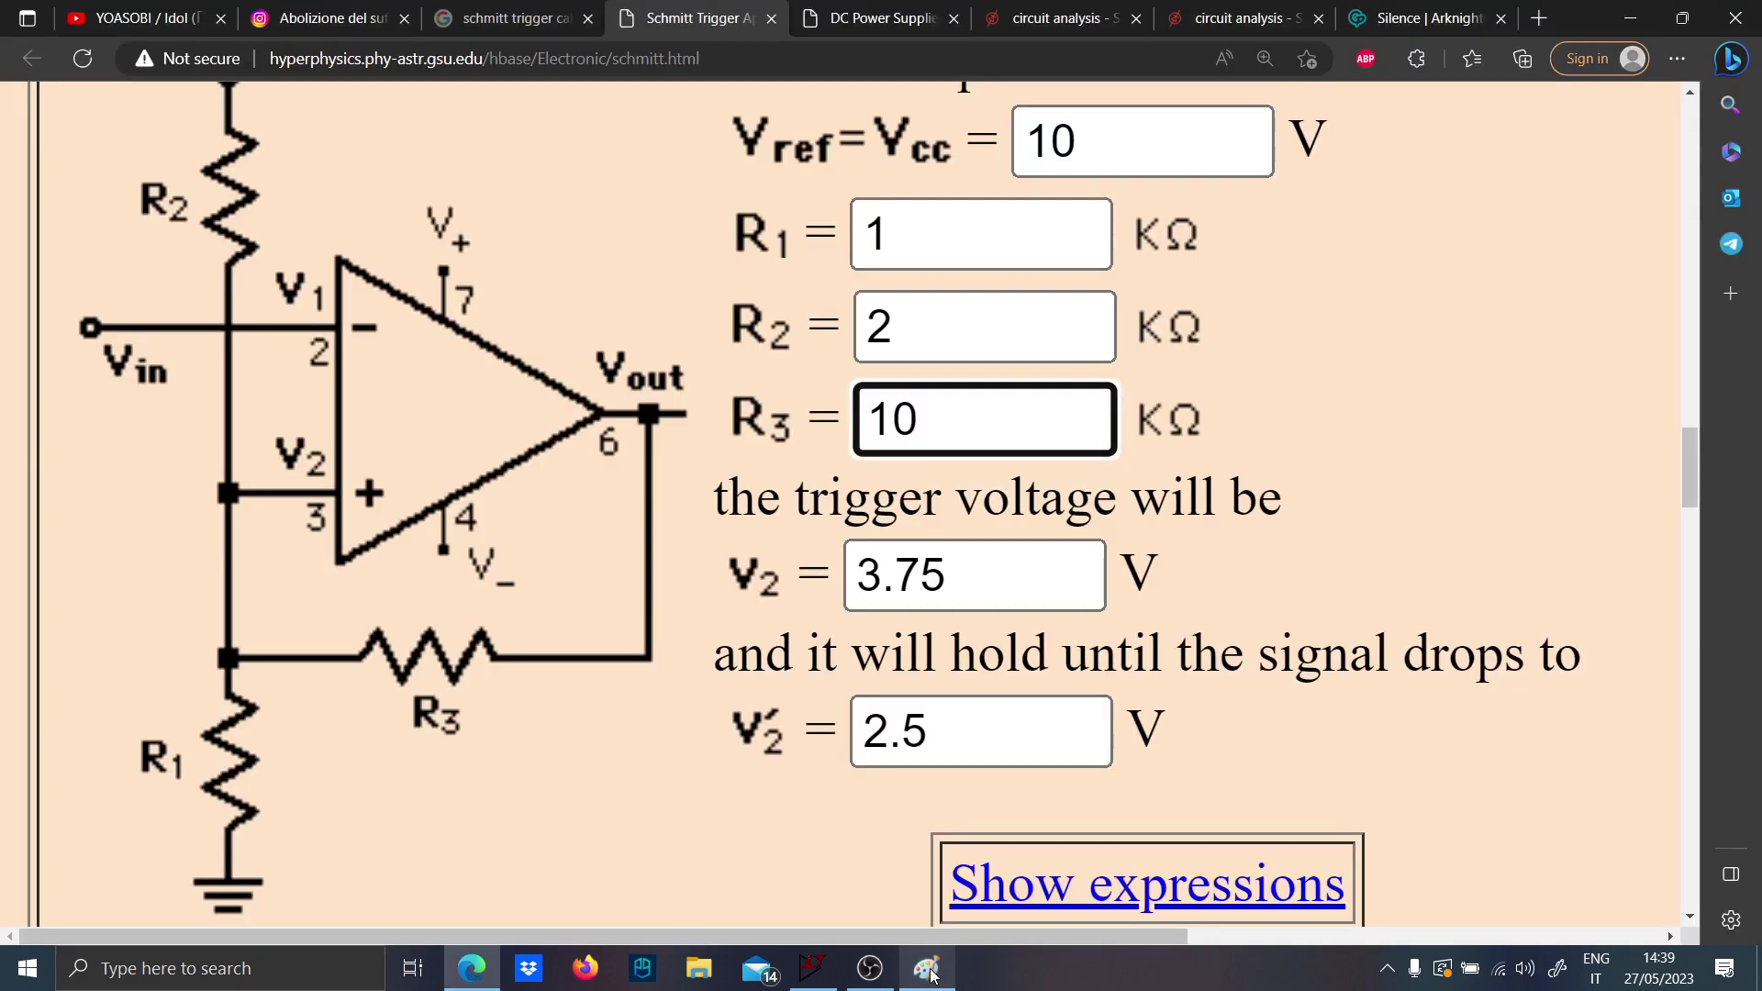
left_click(927, 970)
left_click(928, 973)
left_click(928, 973)
Draw the left wire, the lower resistor and the labelled R3 feedback zigzag.
mouse_move(547, 529)
left_mouse_down()
mouse_move(490, 523)
mouse_move(424, 612)
mouse_move(409, 706)
mouse_move(452, 759)
mouse_move(418, 852)
left_mouse_up()
mouse_move(428, 688)
left_mouse_down()
mouse_move(595, 648)
mouse_move(703, 669)
mouse_move(965, 670)
mouse_move(957, 532)
left_mouse_up()
mouse_move(667, 644)
left_mouse_down()
mouse_move(681, 596)
mouse_move(675, 619)
mouse_move(721, 621)
mouse_move(714, 657)
left_mouse_up()
mouse_move(469, 812)
left_mouse_down()
mouse_move(488, 782)
mouse_move(511, 810)
left_mouse_up()
left_click_drag(520, 795, 523, 805)
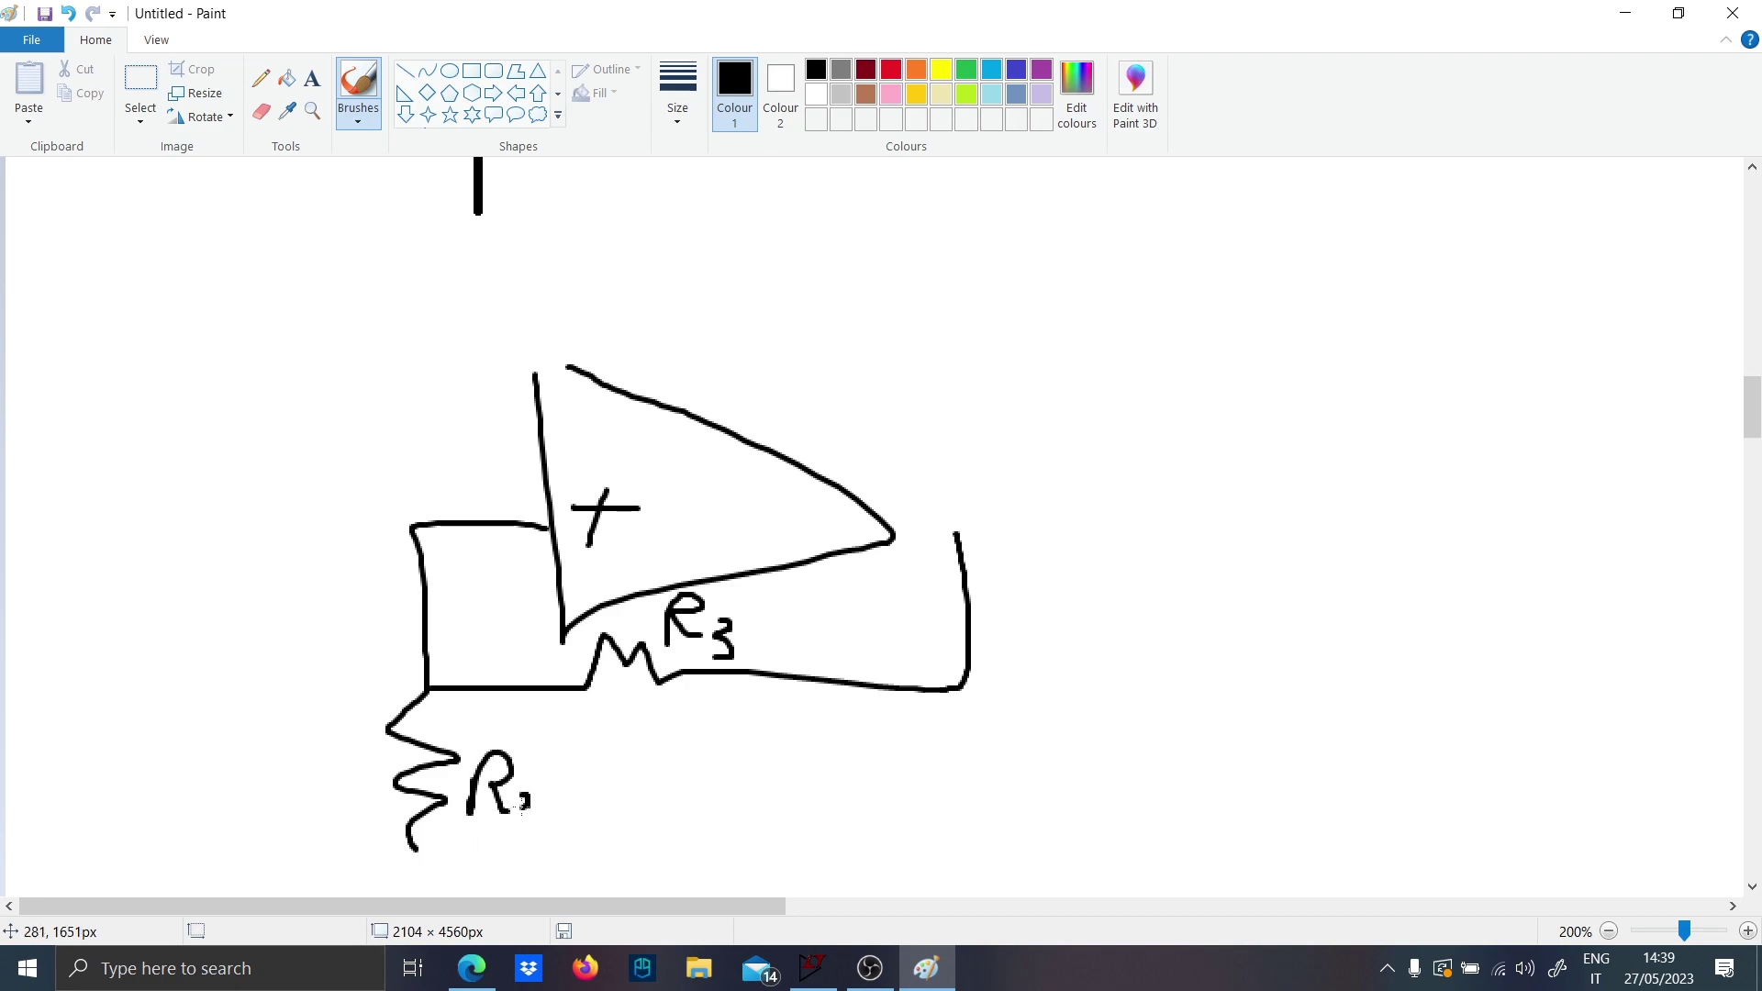
Add the Vcc rail, supply lead, minus-input label and the labelled left resistor.
mouse_move(415, 521)
left_mouse_down()
mouse_move(408, 371)
mouse_move(228, 265)
mouse_move(194, 264)
mouse_move(236, 203)
mouse_move(254, 249)
mouse_move(295, 250)
left_mouse_up()
mouse_move(419, 270)
left_mouse_down()
mouse_move(801, 273)
mouse_move(663, 271)
mouse_move(687, 270)
mouse_move(700, 413)
left_mouse_up()
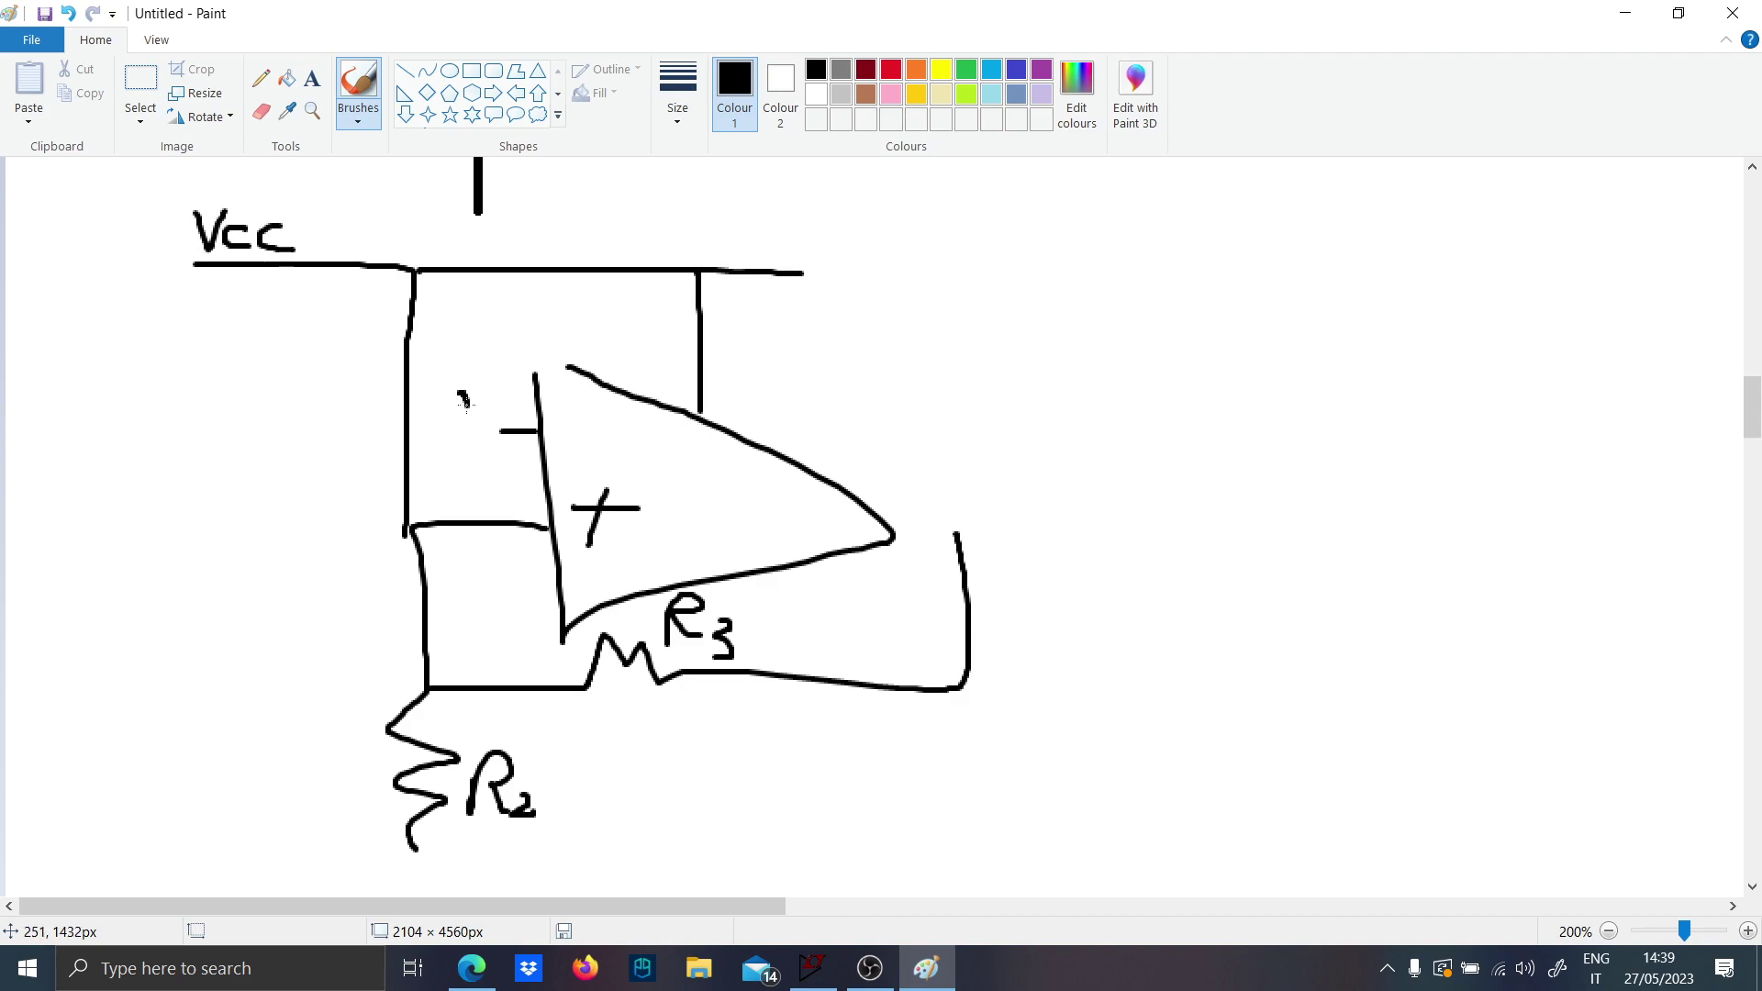
left_click_drag(464, 400, 474, 391)
left_click_drag(481, 420, 488, 404)
mouse_move(404, 511)
left_mouse_down()
mouse_move(423, 385)
mouse_move(414, 319)
left_mouse_up()
left_click_drag(329, 376, 341, 444)
mouse_move(427, 857)
left_mouse_down()
mouse_move(404, 858)
mouse_move(419, 867)
left_mouse_up()
In red, circle R3 and draw a line and a box with a double-headed arrow.
left_click(884, 75)
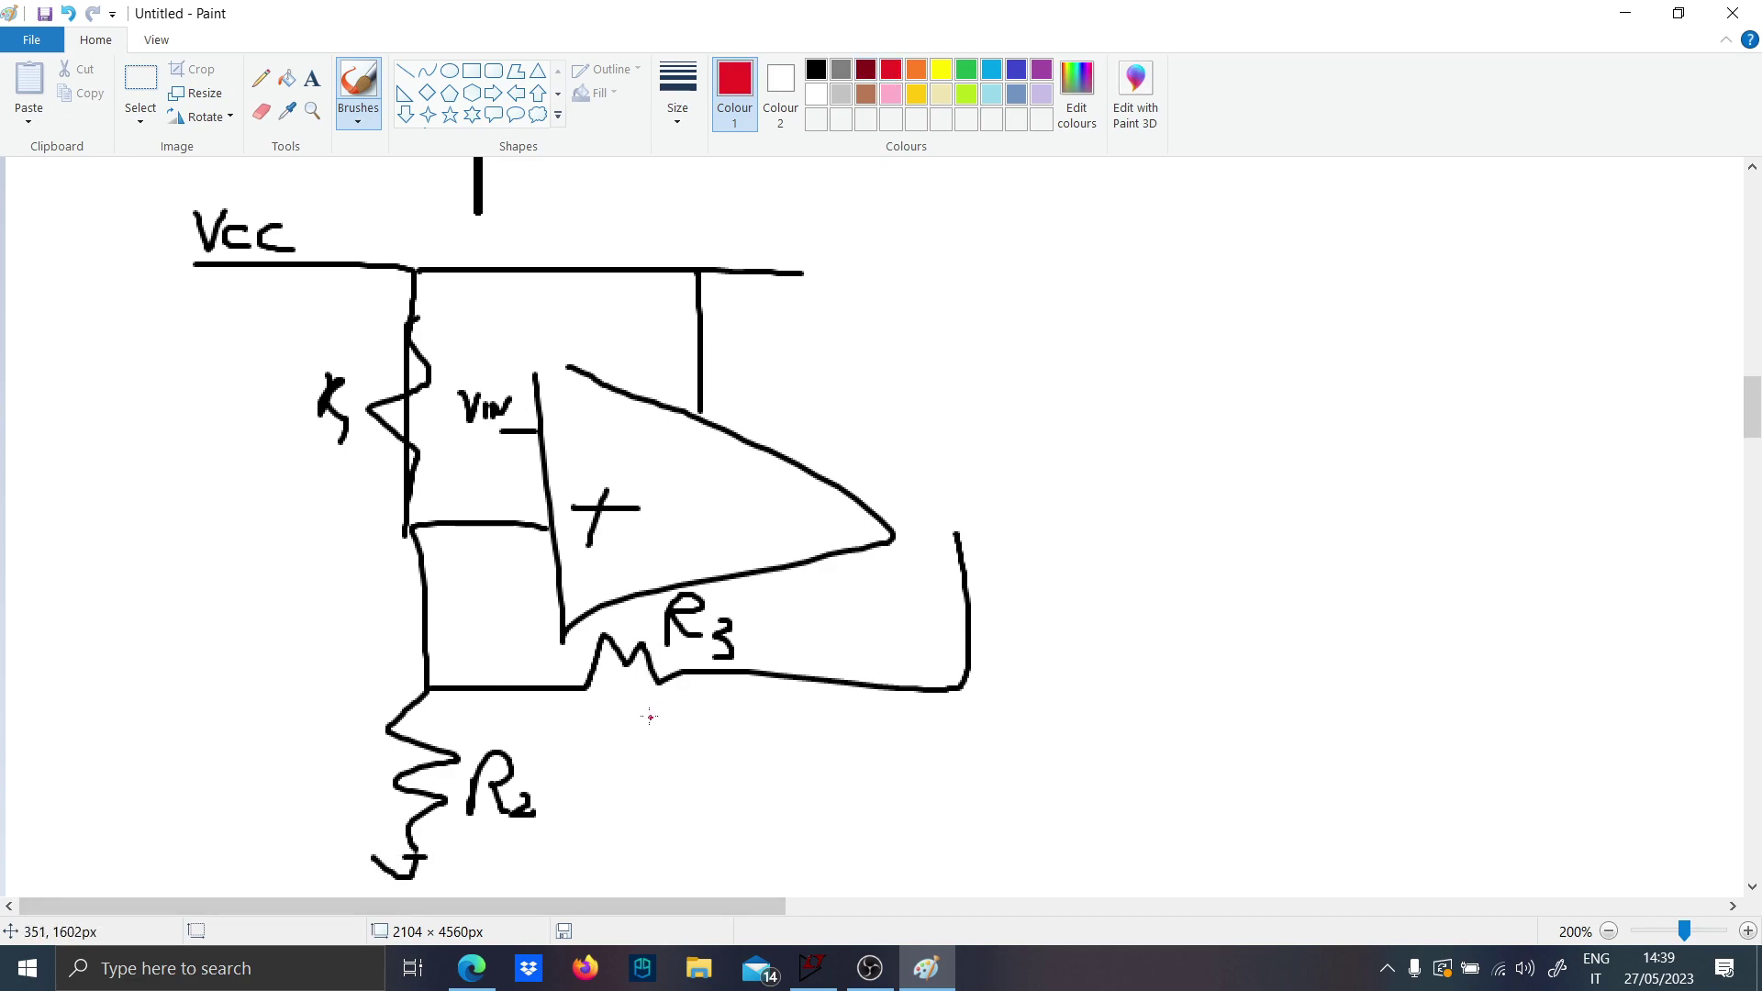
mouse_move(606, 714)
left_mouse_down()
mouse_move(759, 688)
mouse_move(745, 603)
mouse_move(613, 591)
mouse_move(542, 671)
mouse_move(606, 703)
left_mouse_up()
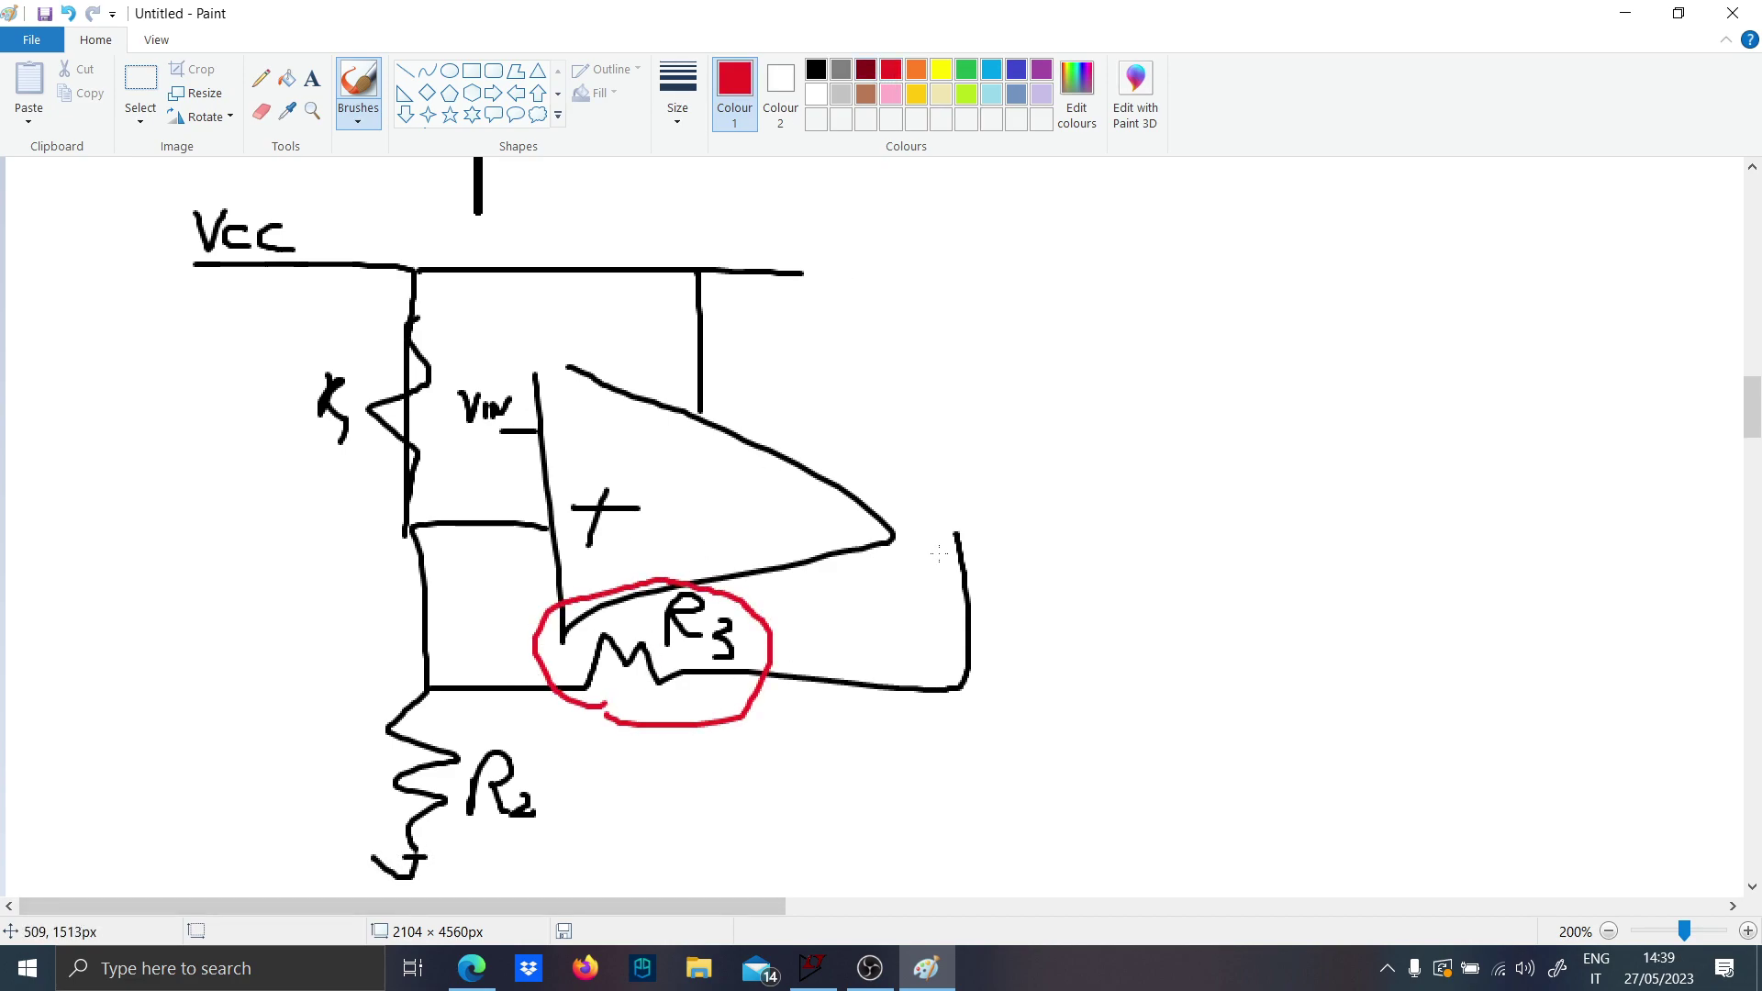
mouse_move(1044, 443)
left_mouse_down()
mouse_move(1235, 447)
mouse_move(1185, 453)
mouse_move(1182, 688)
mouse_move(1414, 715)
mouse_move(1527, 579)
mouse_move(1516, 473)
mouse_move(1188, 459)
left_mouse_up()
mouse_move(1199, 614)
left_mouse_down()
mouse_move(1509, 609)
mouse_move(1436, 638)
left_mouse_up()
left_click_drag(1198, 611, 1225, 633)
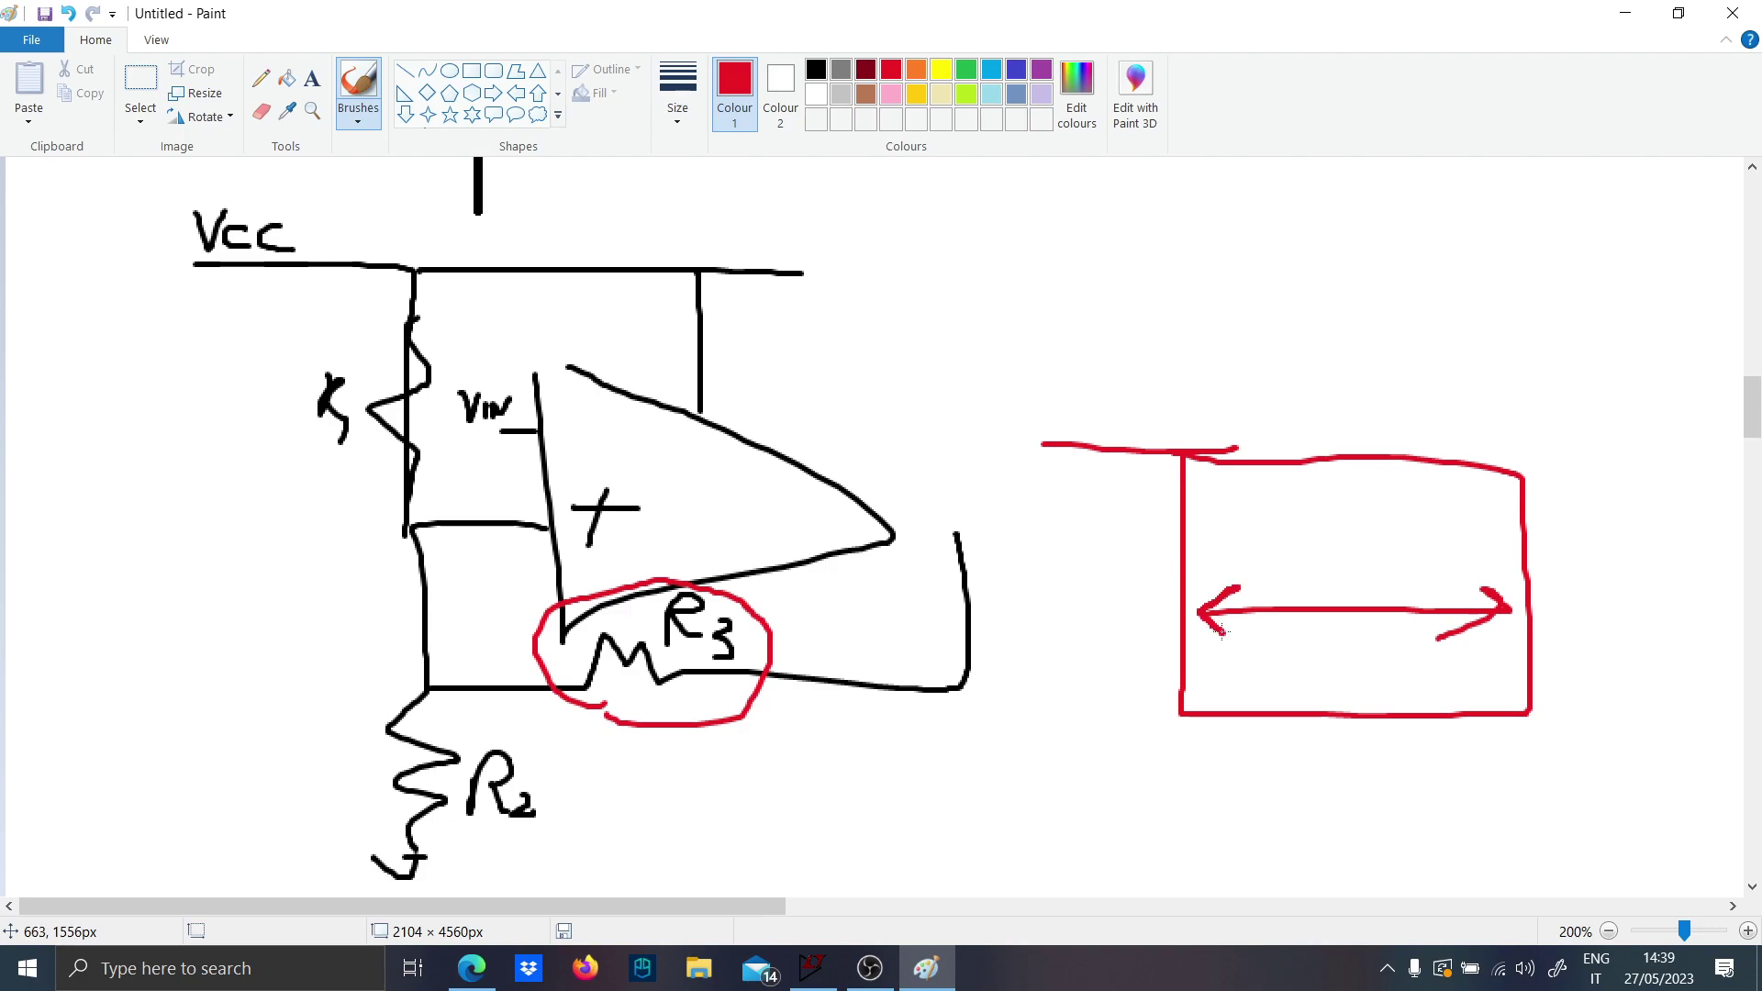
left_click_drag(1534, 717, 1668, 713)
left_click(1626, 14)
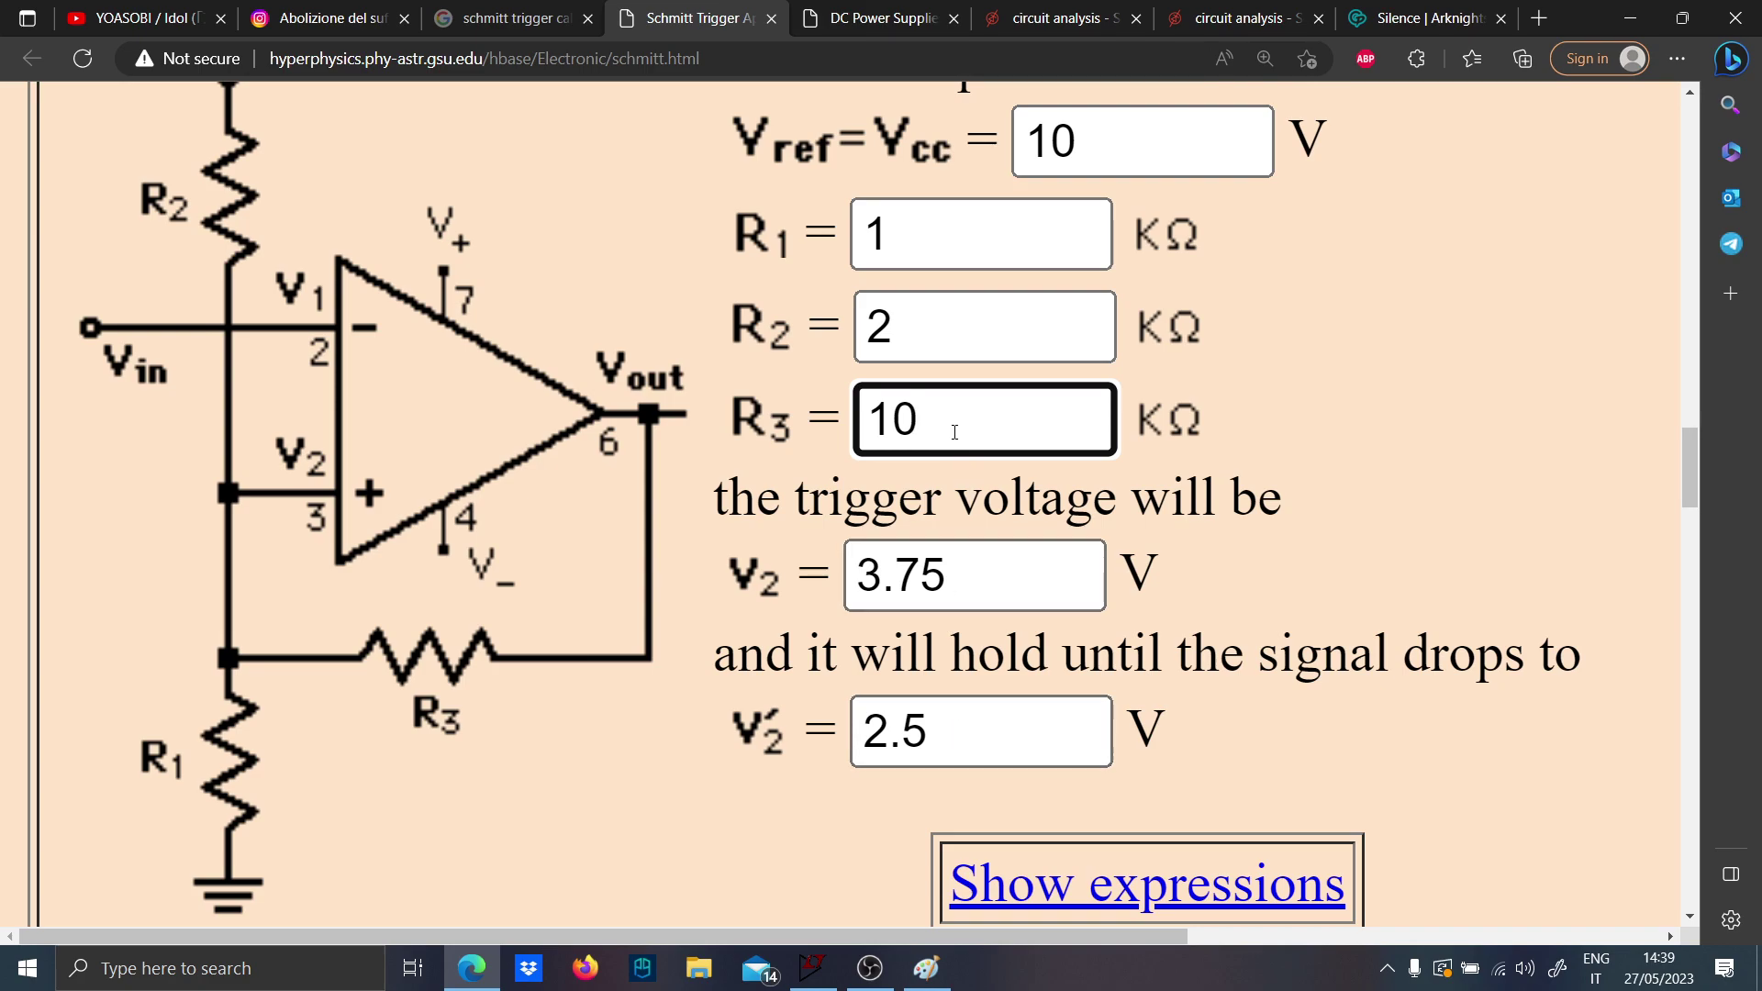
type("0")
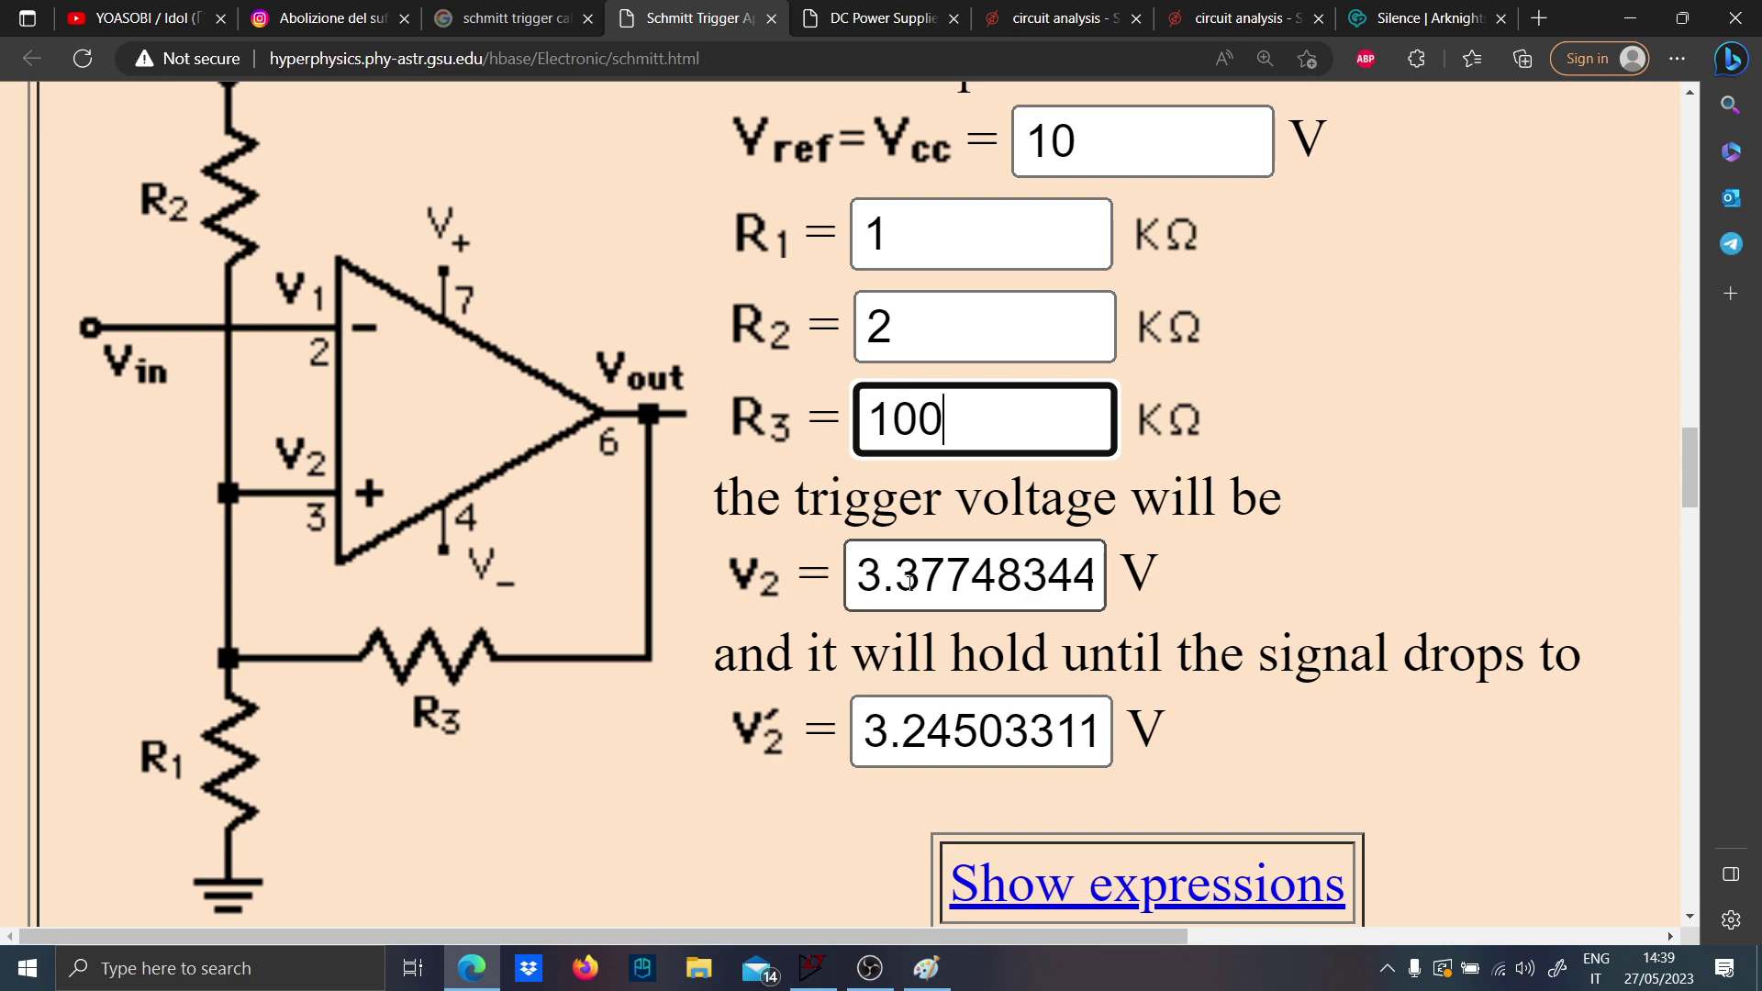
left_click_drag(856, 579, 1049, 579)
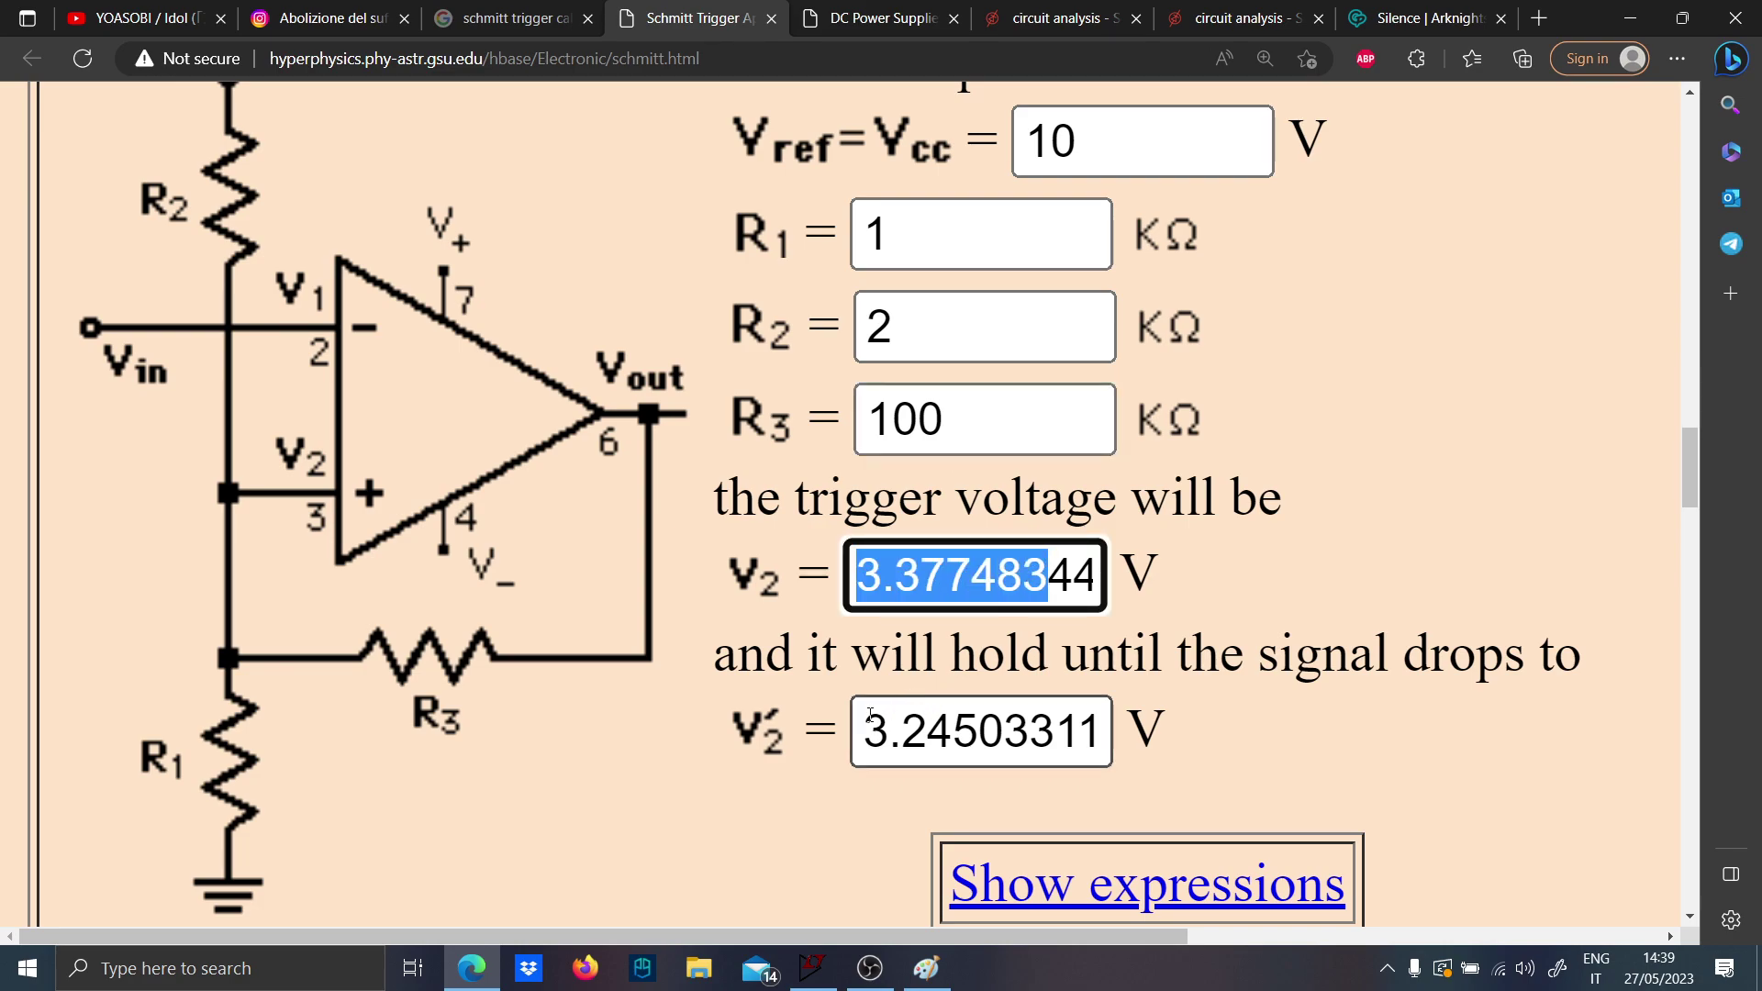
left_click_drag(864, 732, 1028, 730)
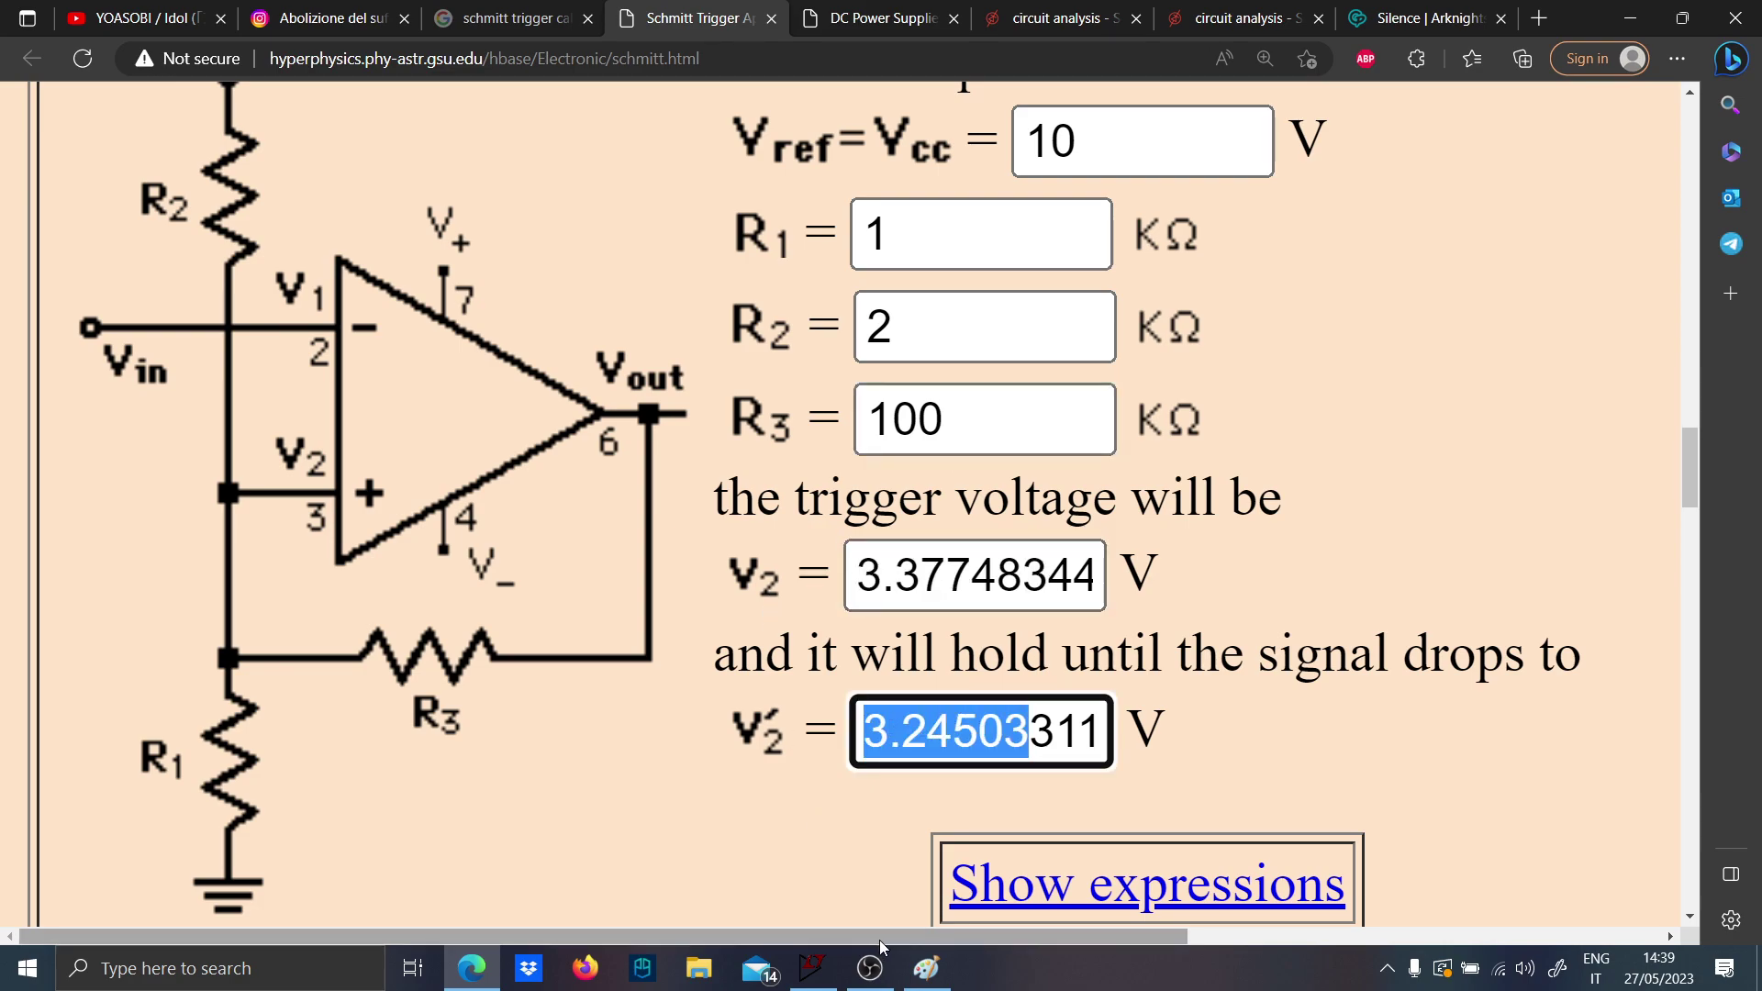
left_click(924, 968)
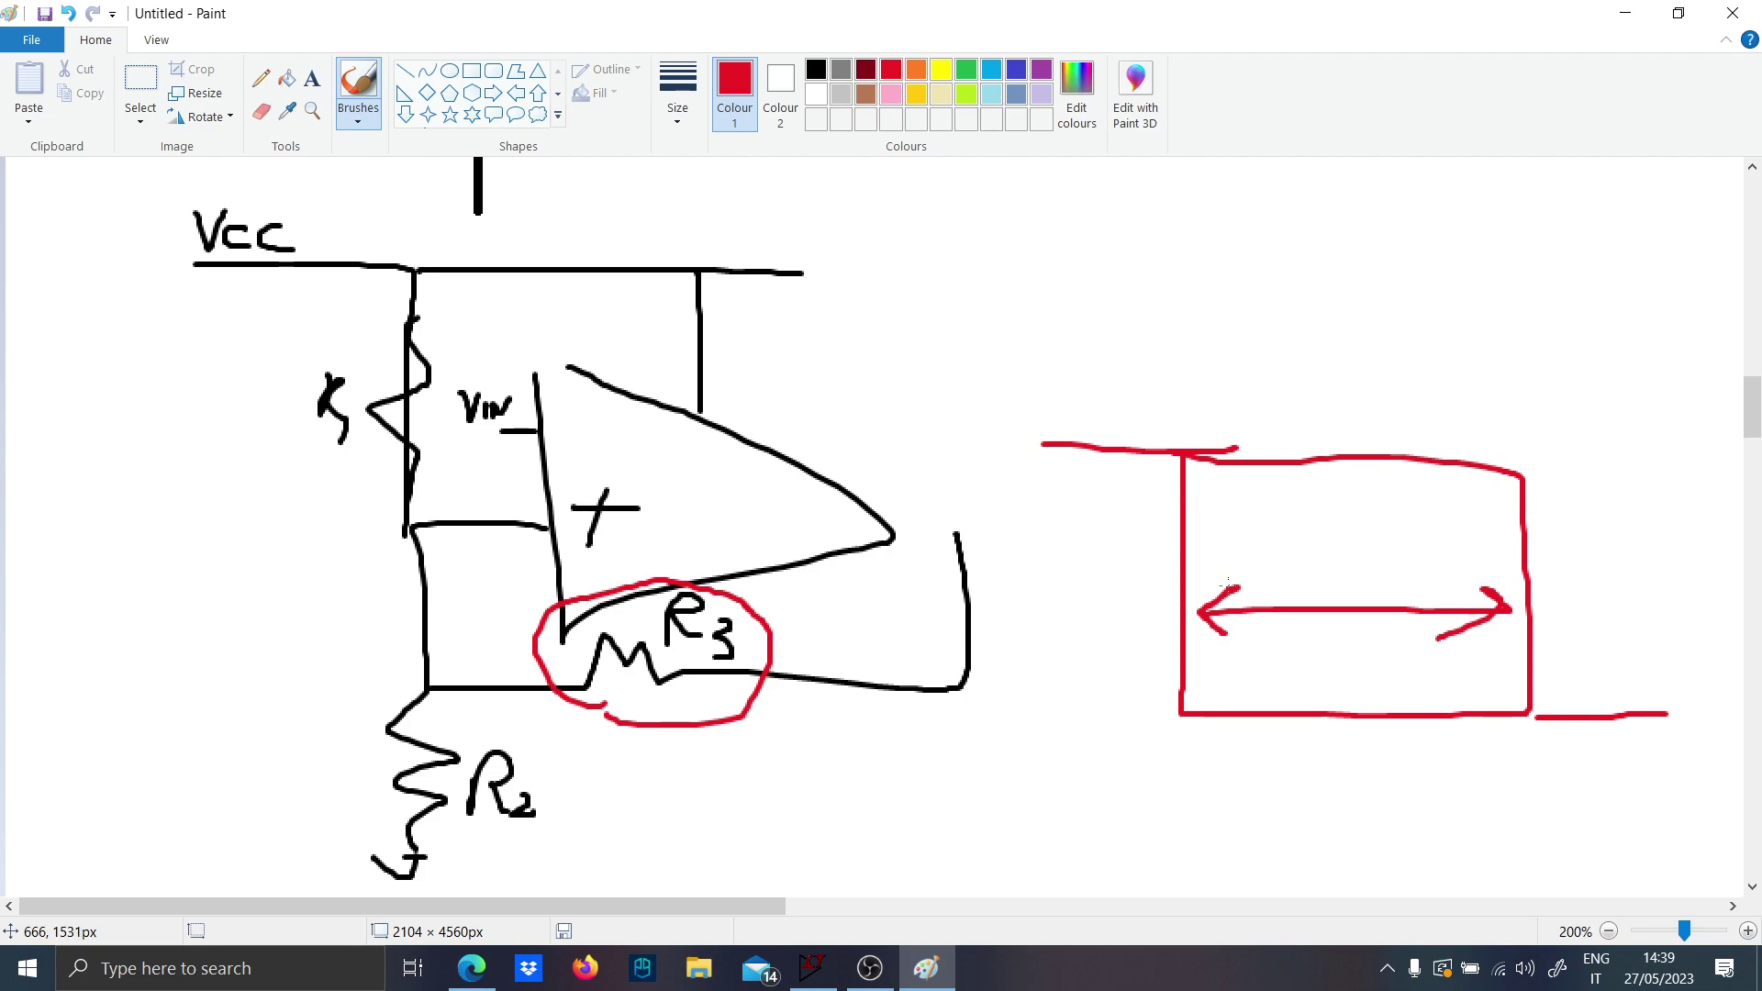
Finish the red arrowhead, then draw a red wave between two horizontal lines with '???'.
mouse_move(1246, 586)
left_mouse_down()
mouse_move(1225, 645)
mouse_move(1219, 624)
left_mouse_up()
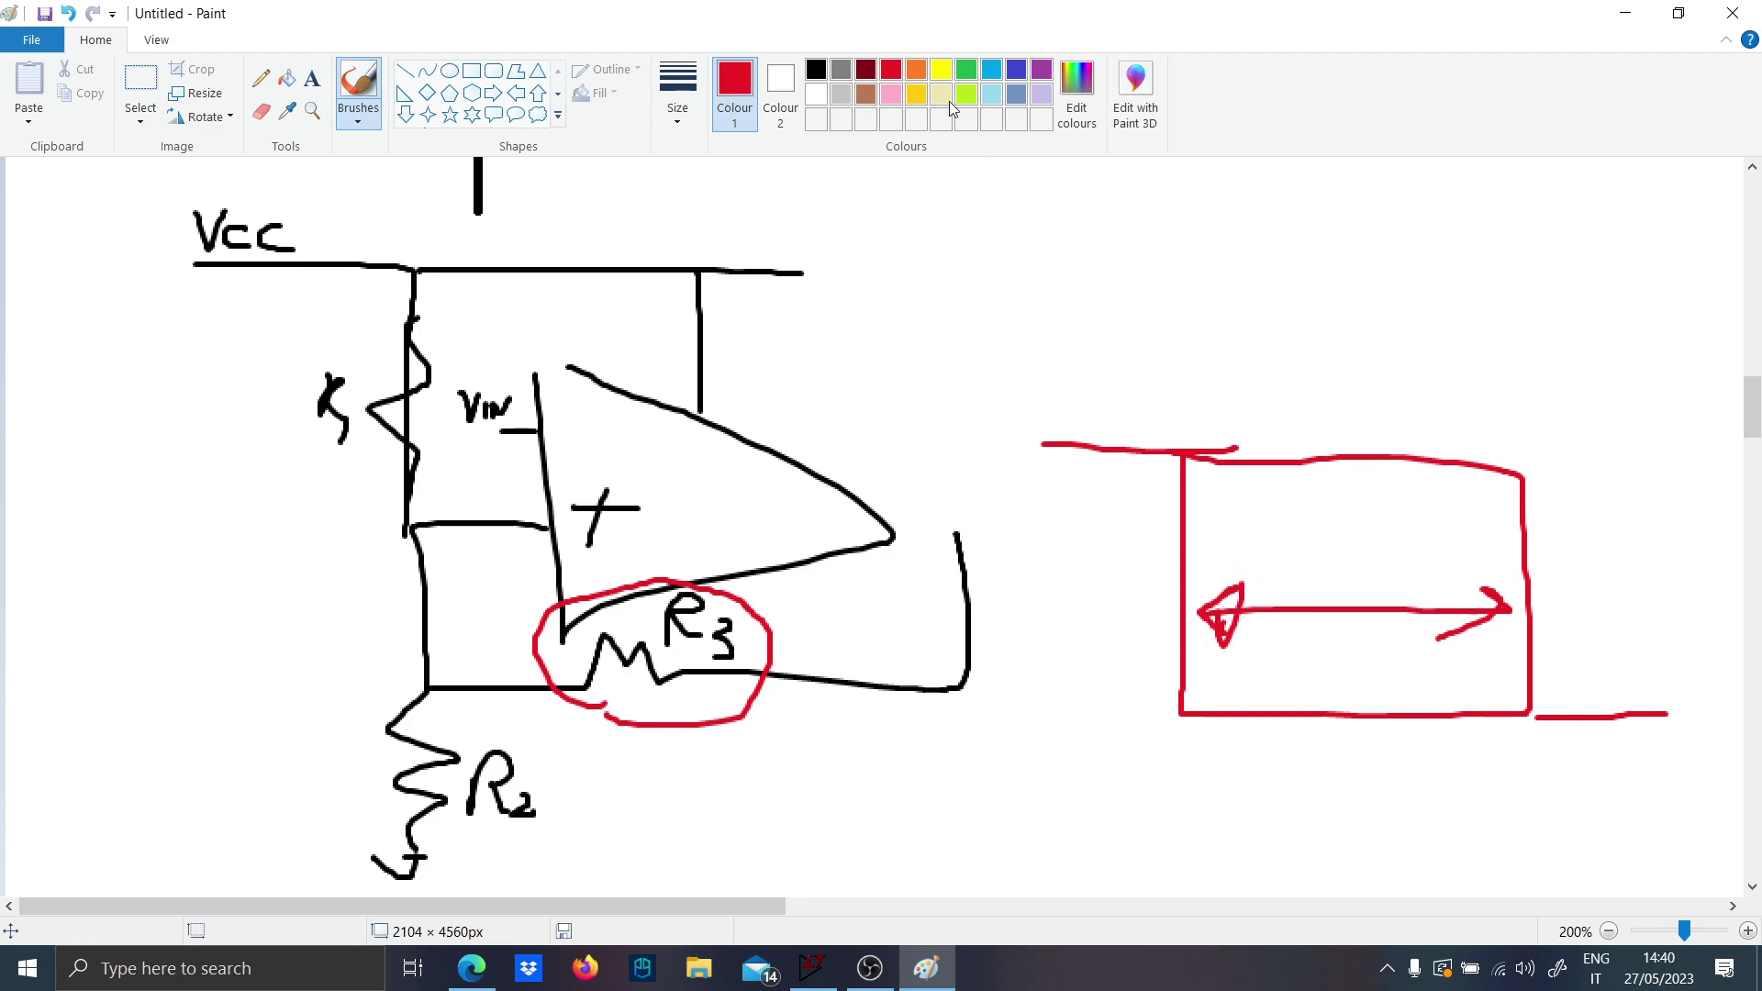
mouse_move(989, 301)
left_mouse_down()
mouse_move(1173, 297)
mouse_move(1377, 268)
left_mouse_up()
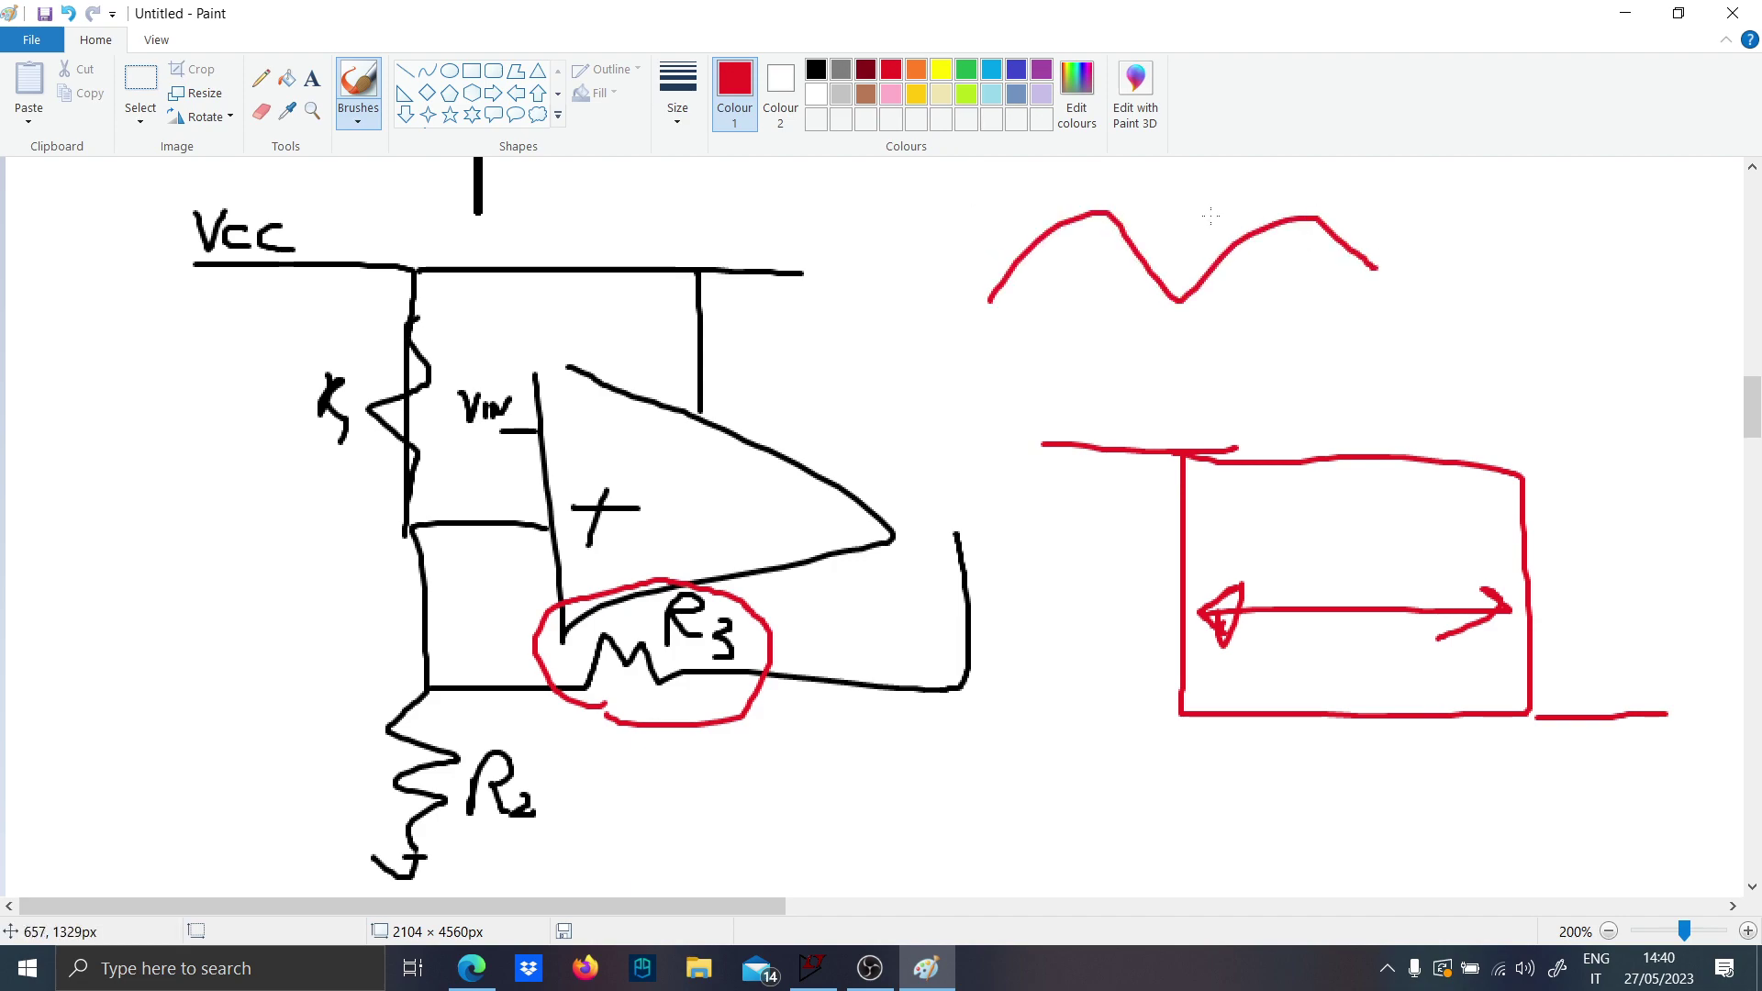
left_click_drag(892, 188, 1524, 211)
left_click_drag(896, 346, 1489, 349)
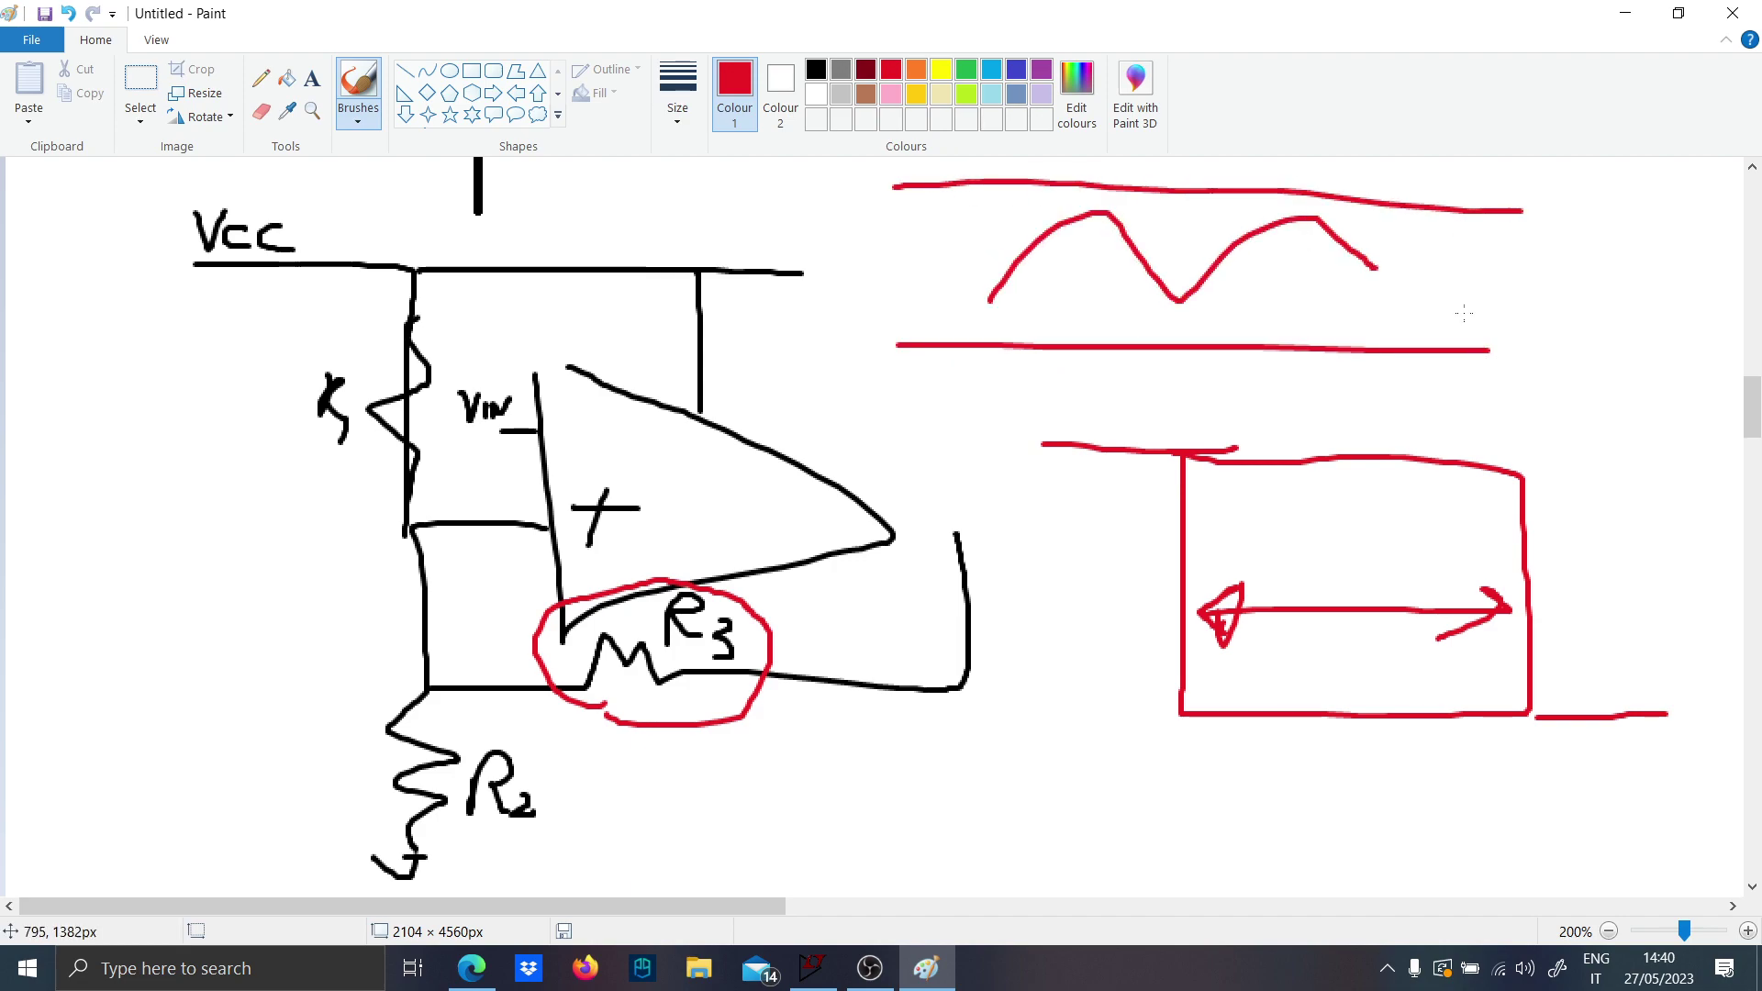
left_click_drag(1429, 235, 1416, 303)
left_click(1432, 330)
mouse_move(1467, 243)
left_mouse_down()
mouse_move(1481, 240)
mouse_move(1474, 298)
mouse_move(1506, 301)
left_mouse_up()
left_click(1479, 320)
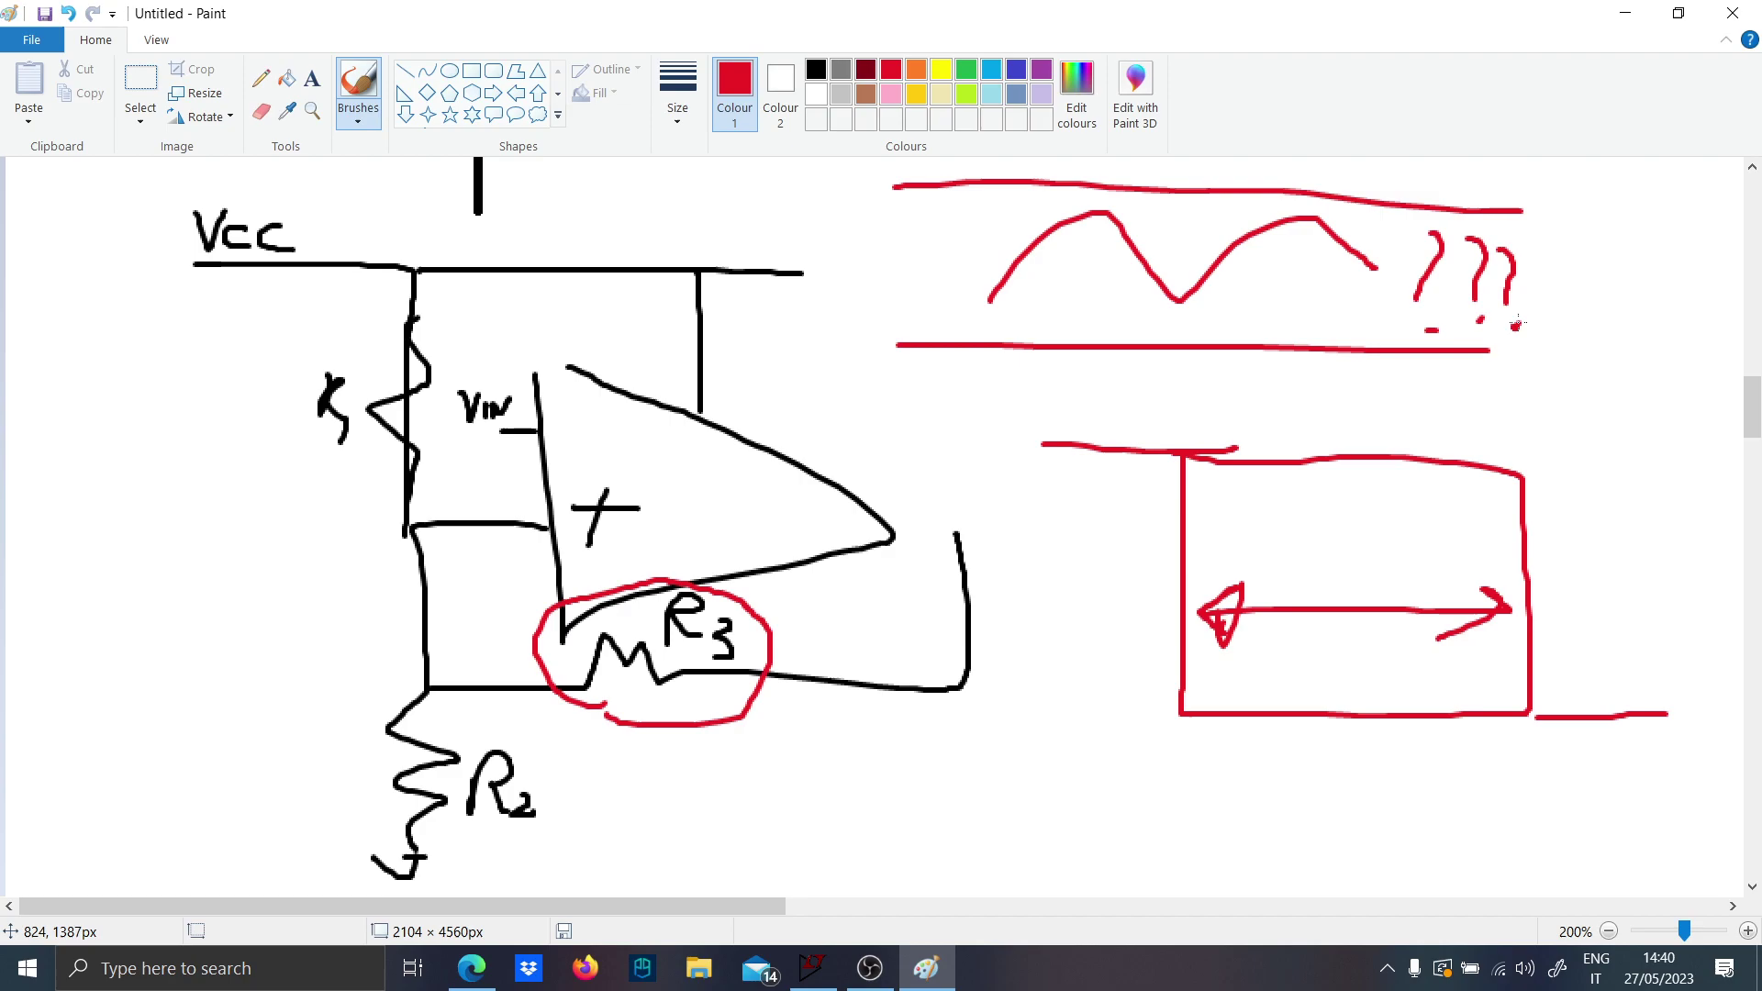
left_click(1517, 324)
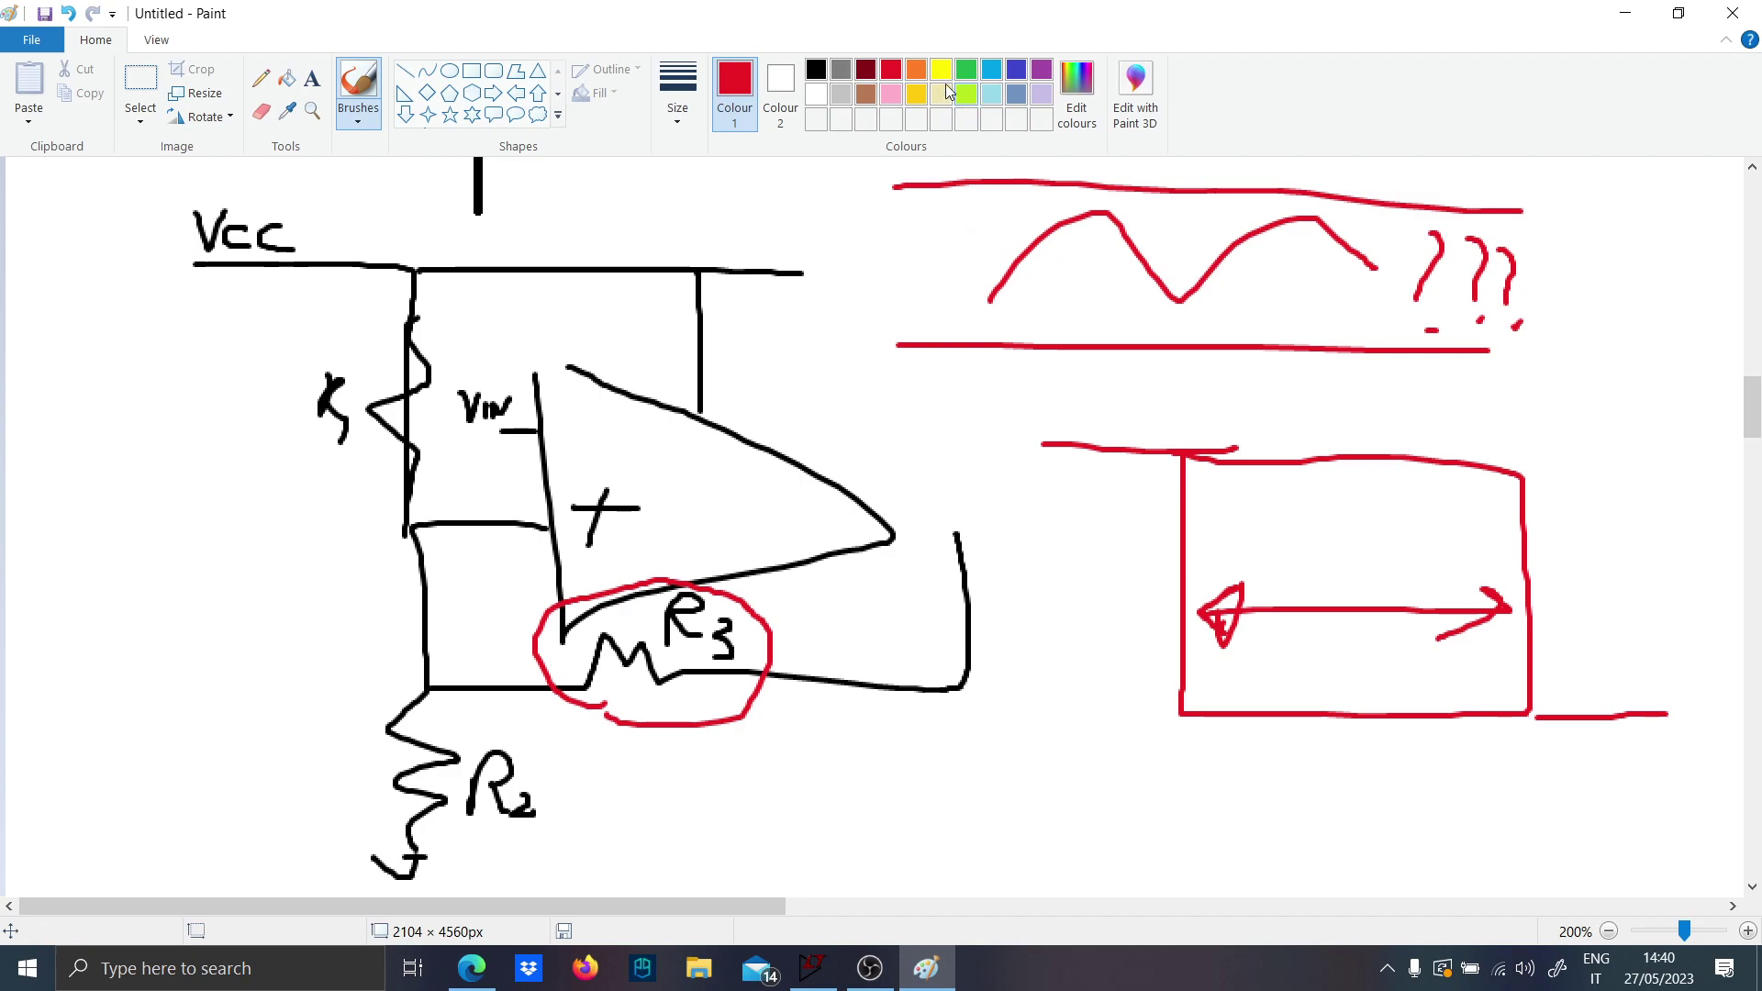
Draw a thin black rectangle bar across the upper red line.
left_click(472, 72)
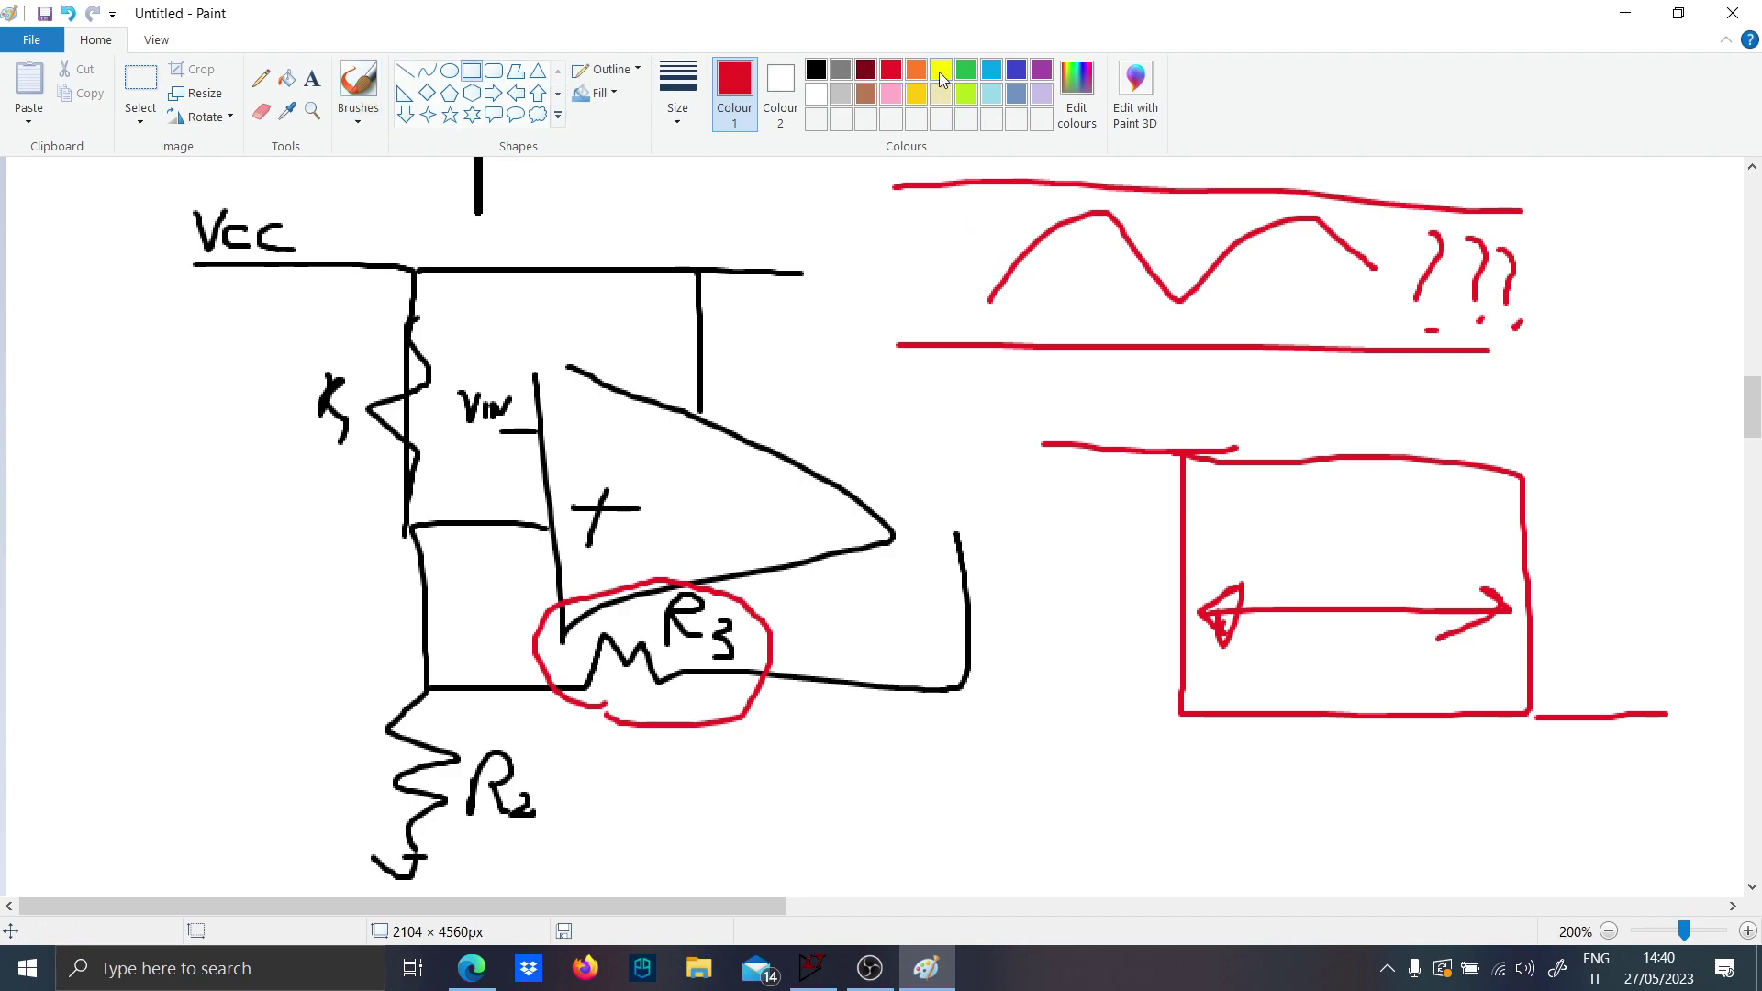
left_click(816, 69)
left_click_drag(915, 211, 1543, 232)
left_click_drag(1230, 214, 1183, 217)
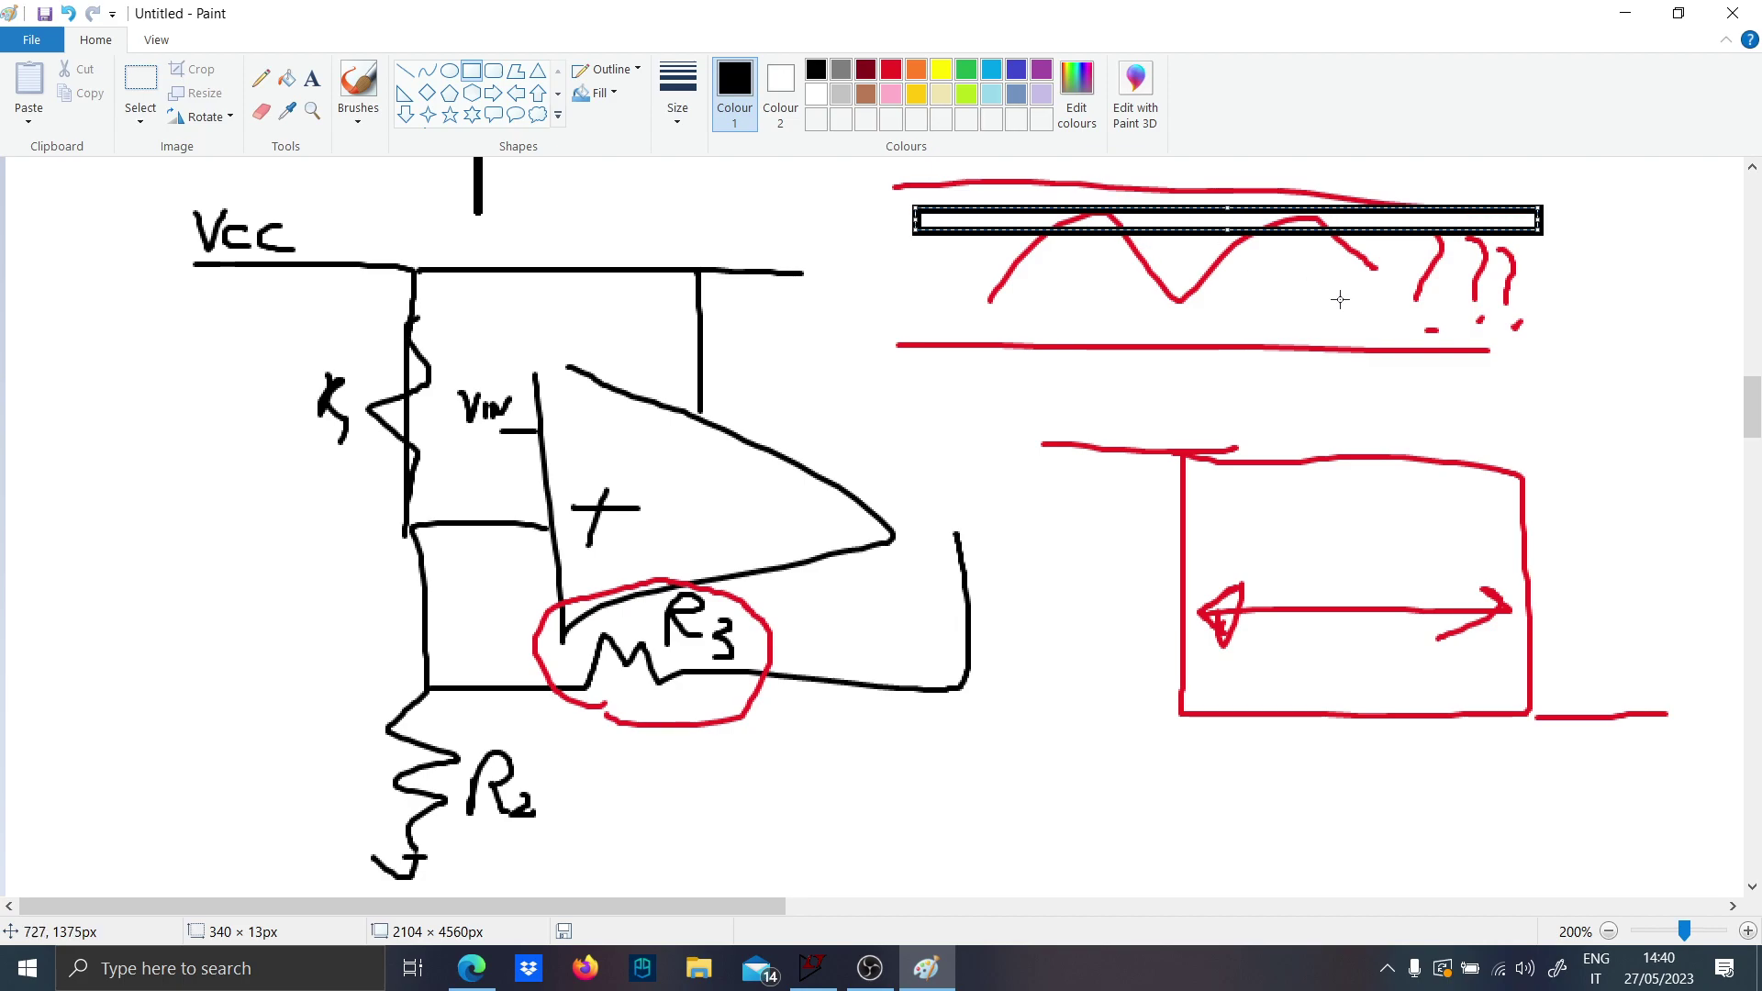
left_click(1341, 411)
Replace R3's 100 with 10 and recalculate, giving a 3.75 V trigger and 2.5 V release.
left_click(1625, 12)
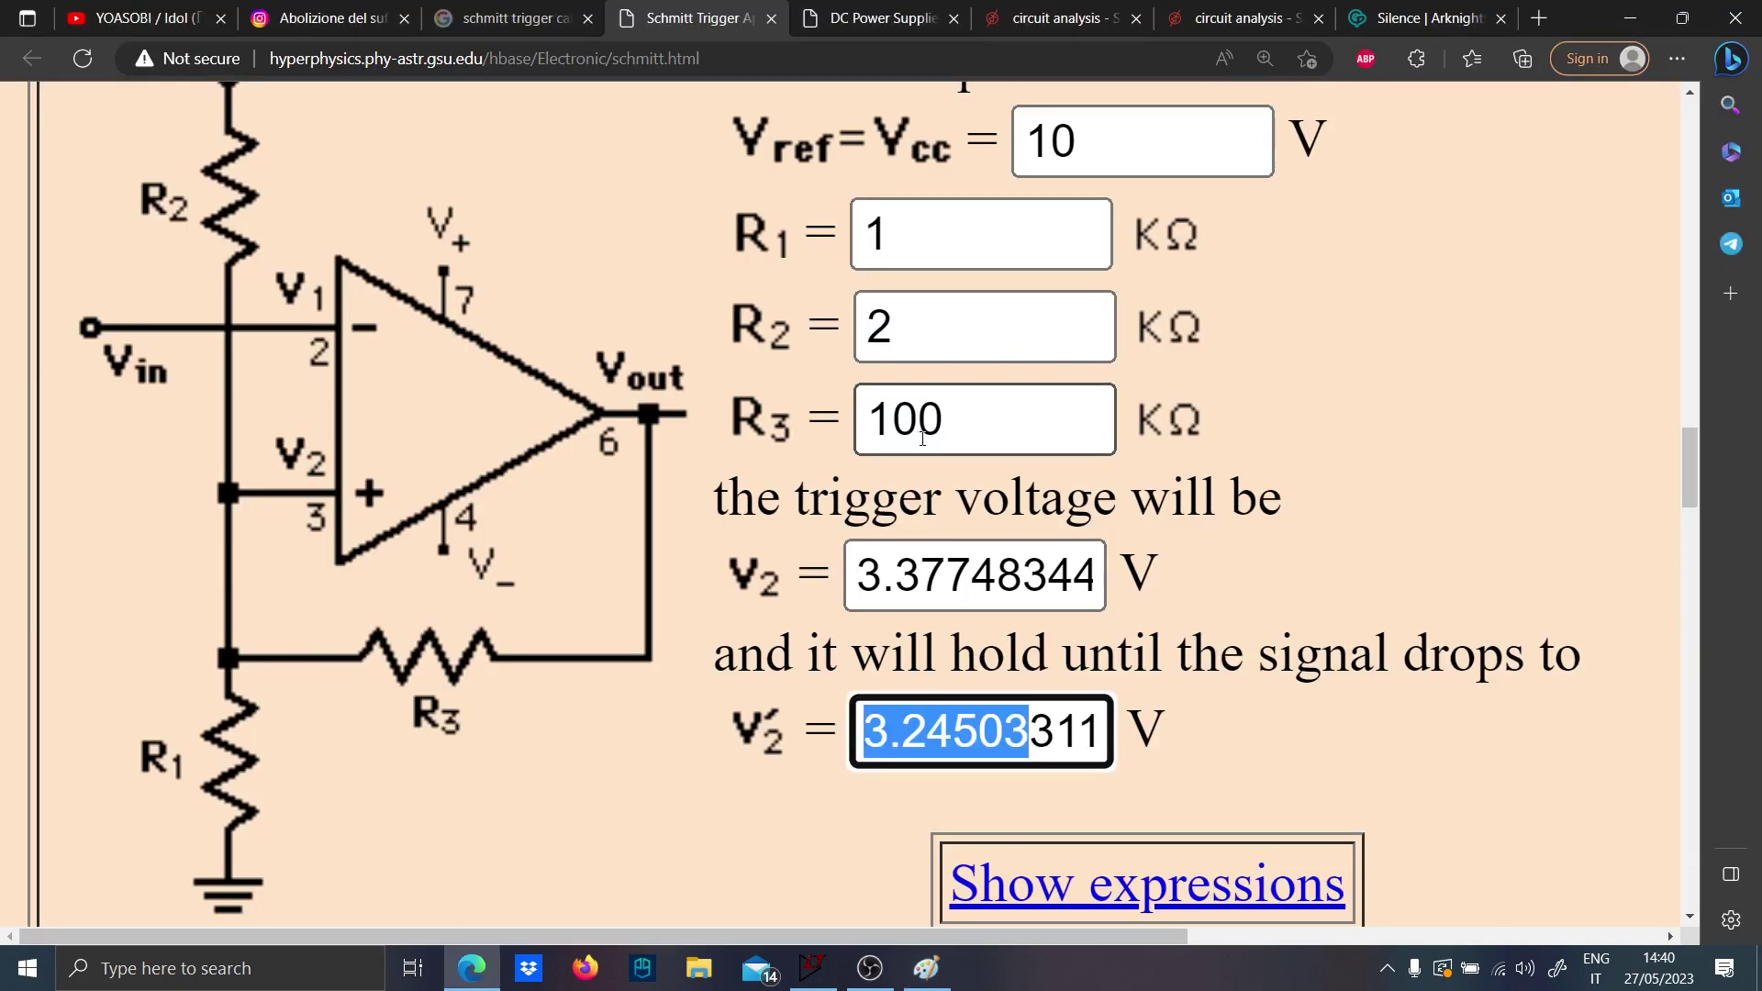
left_click(957, 443)
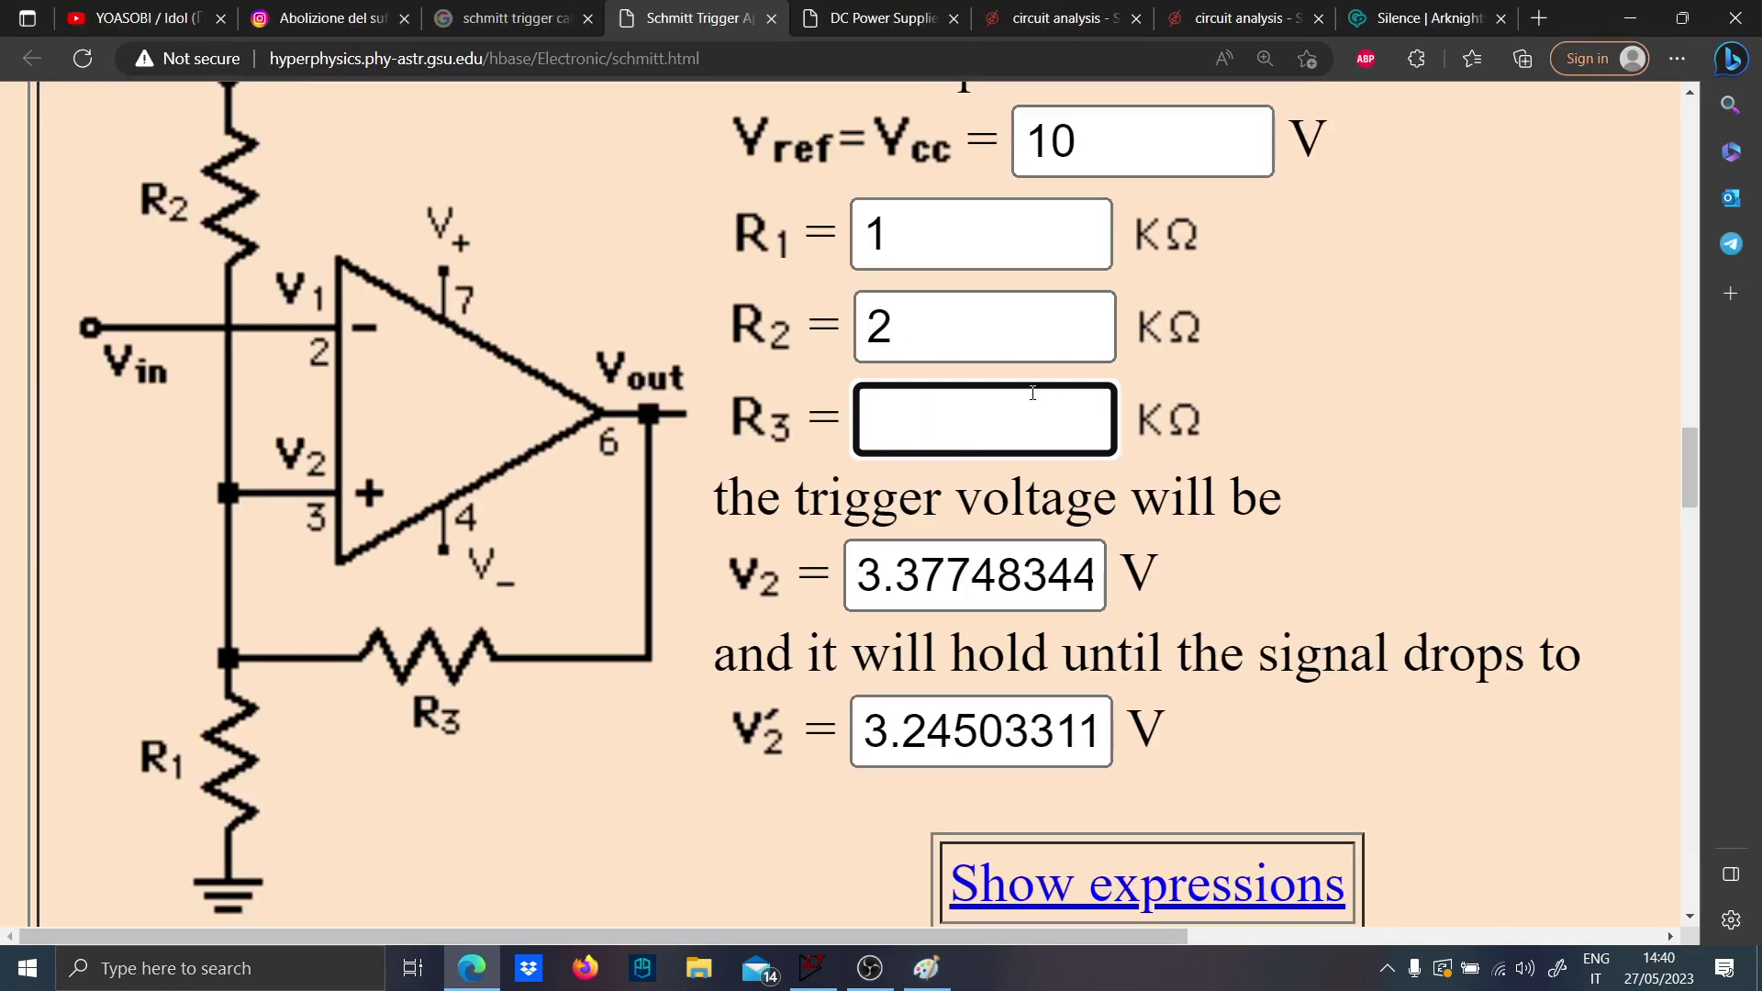
key("Return")
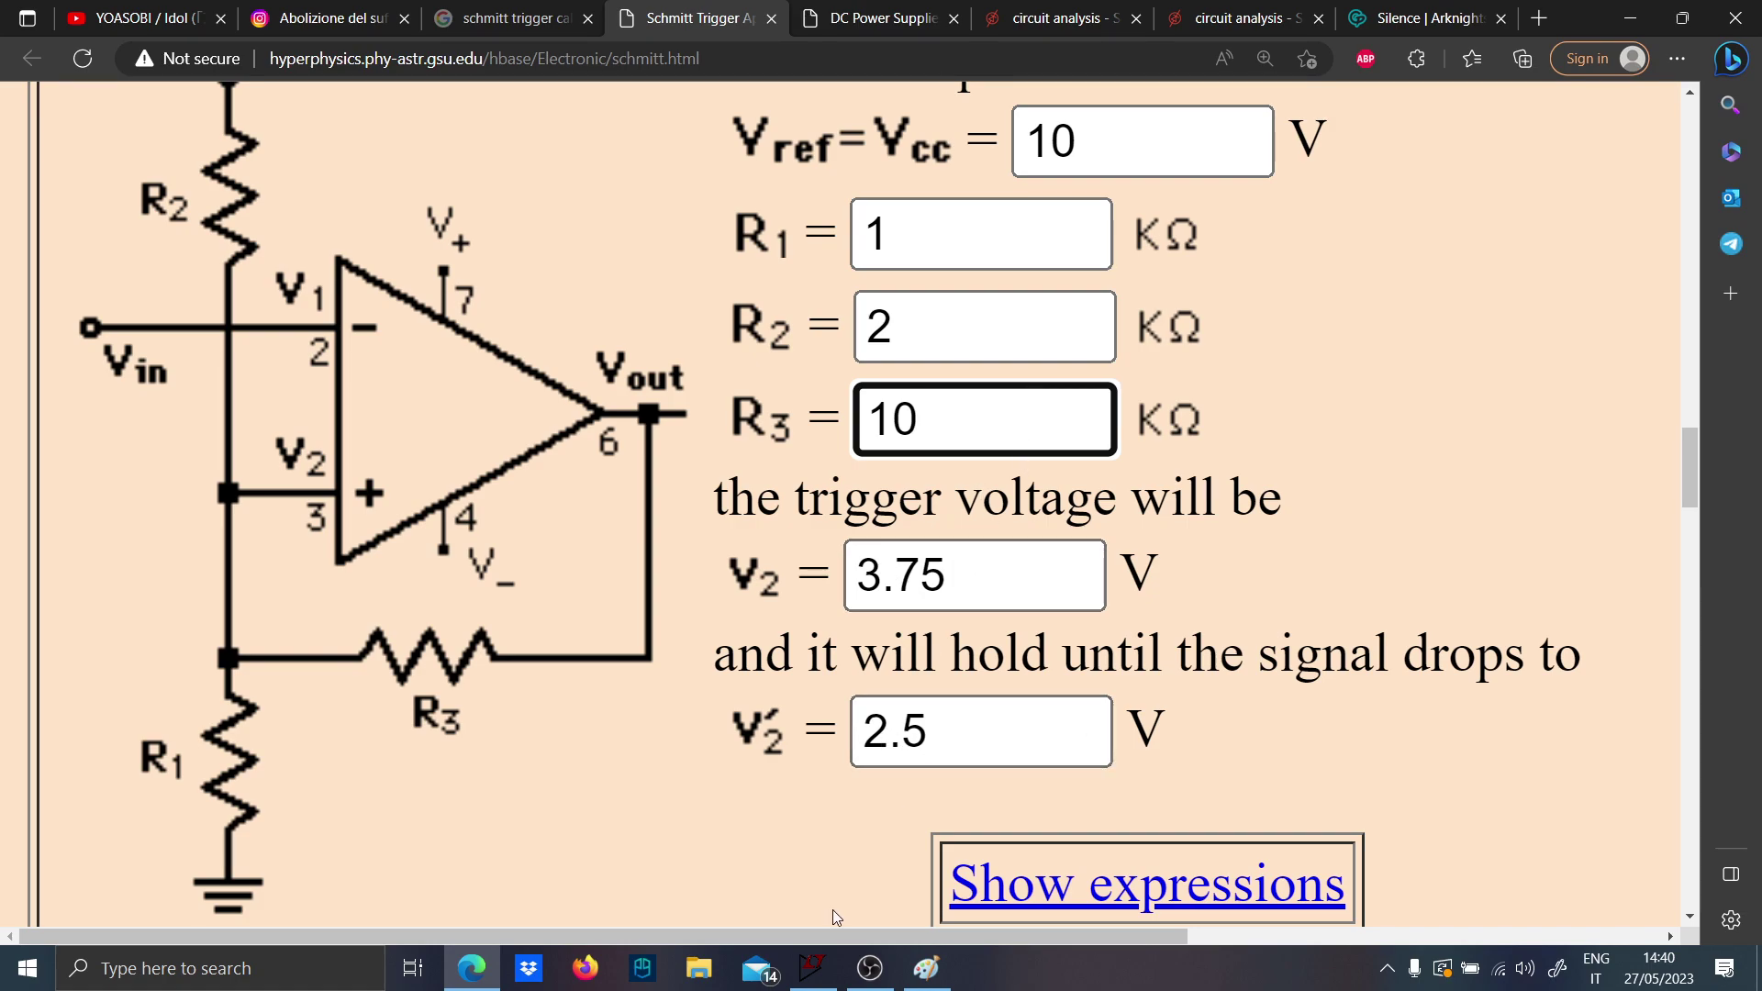
left_click(814, 972)
left_click(815, 979)
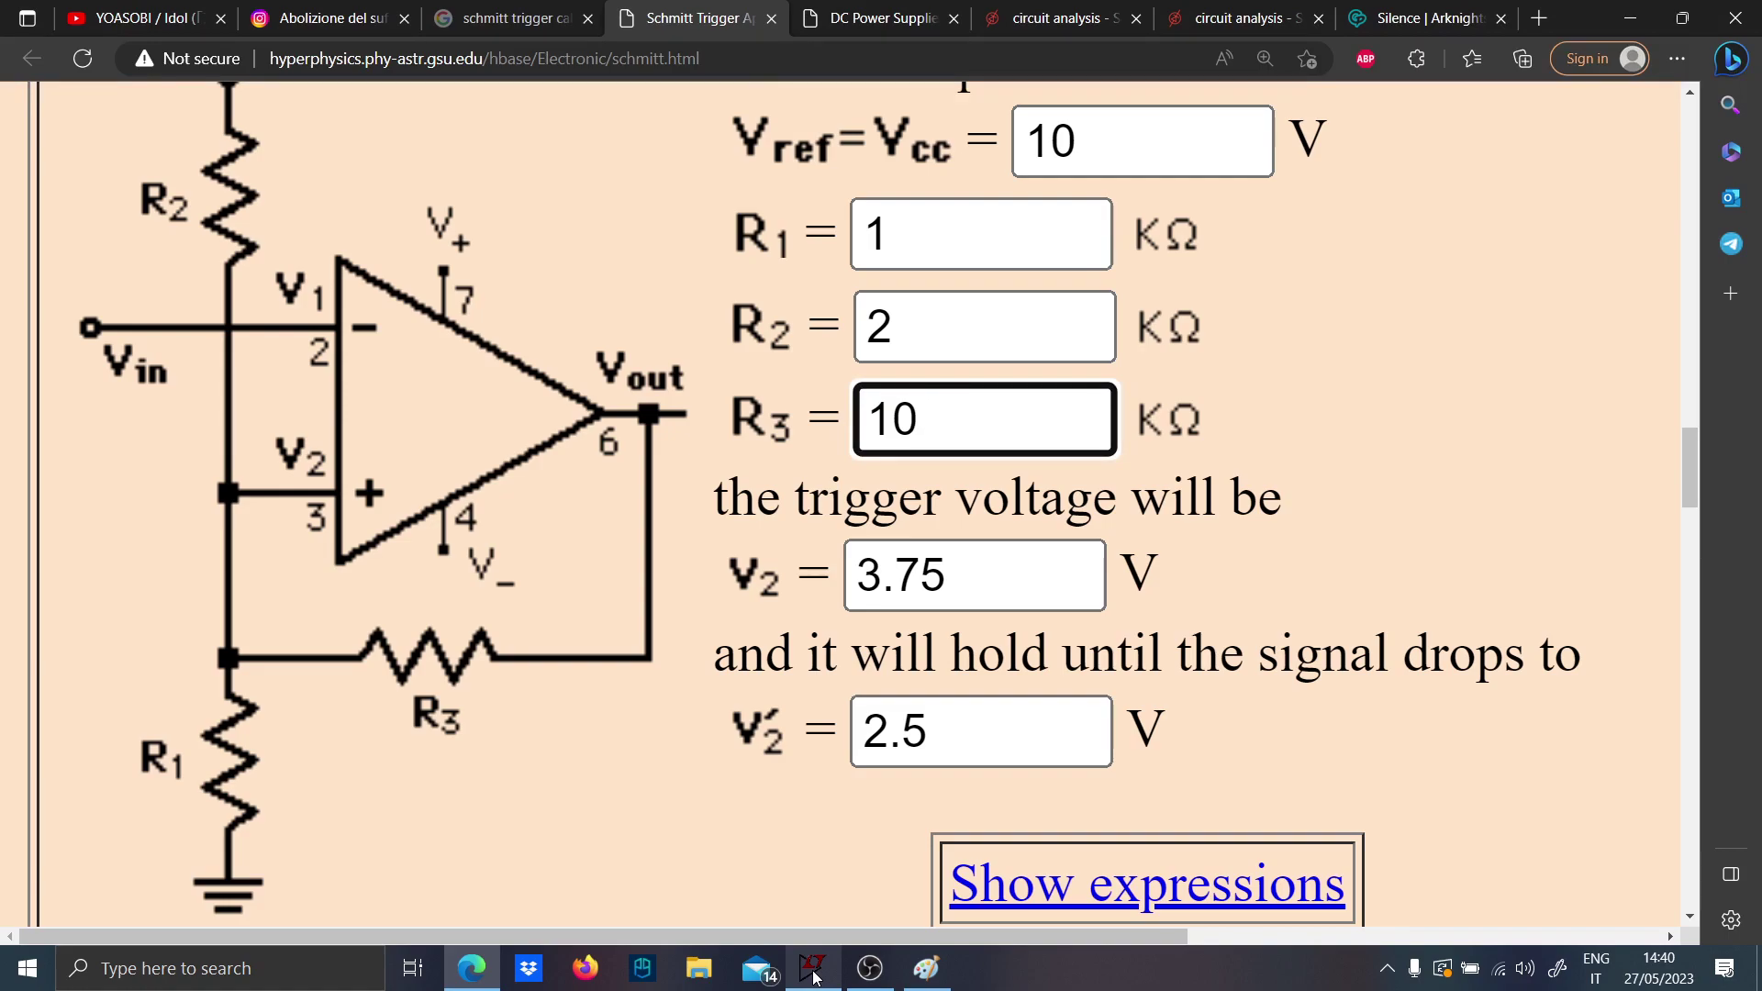
scroll(613, 725, "up", 1)
scroll(465, 519, "down", 1)
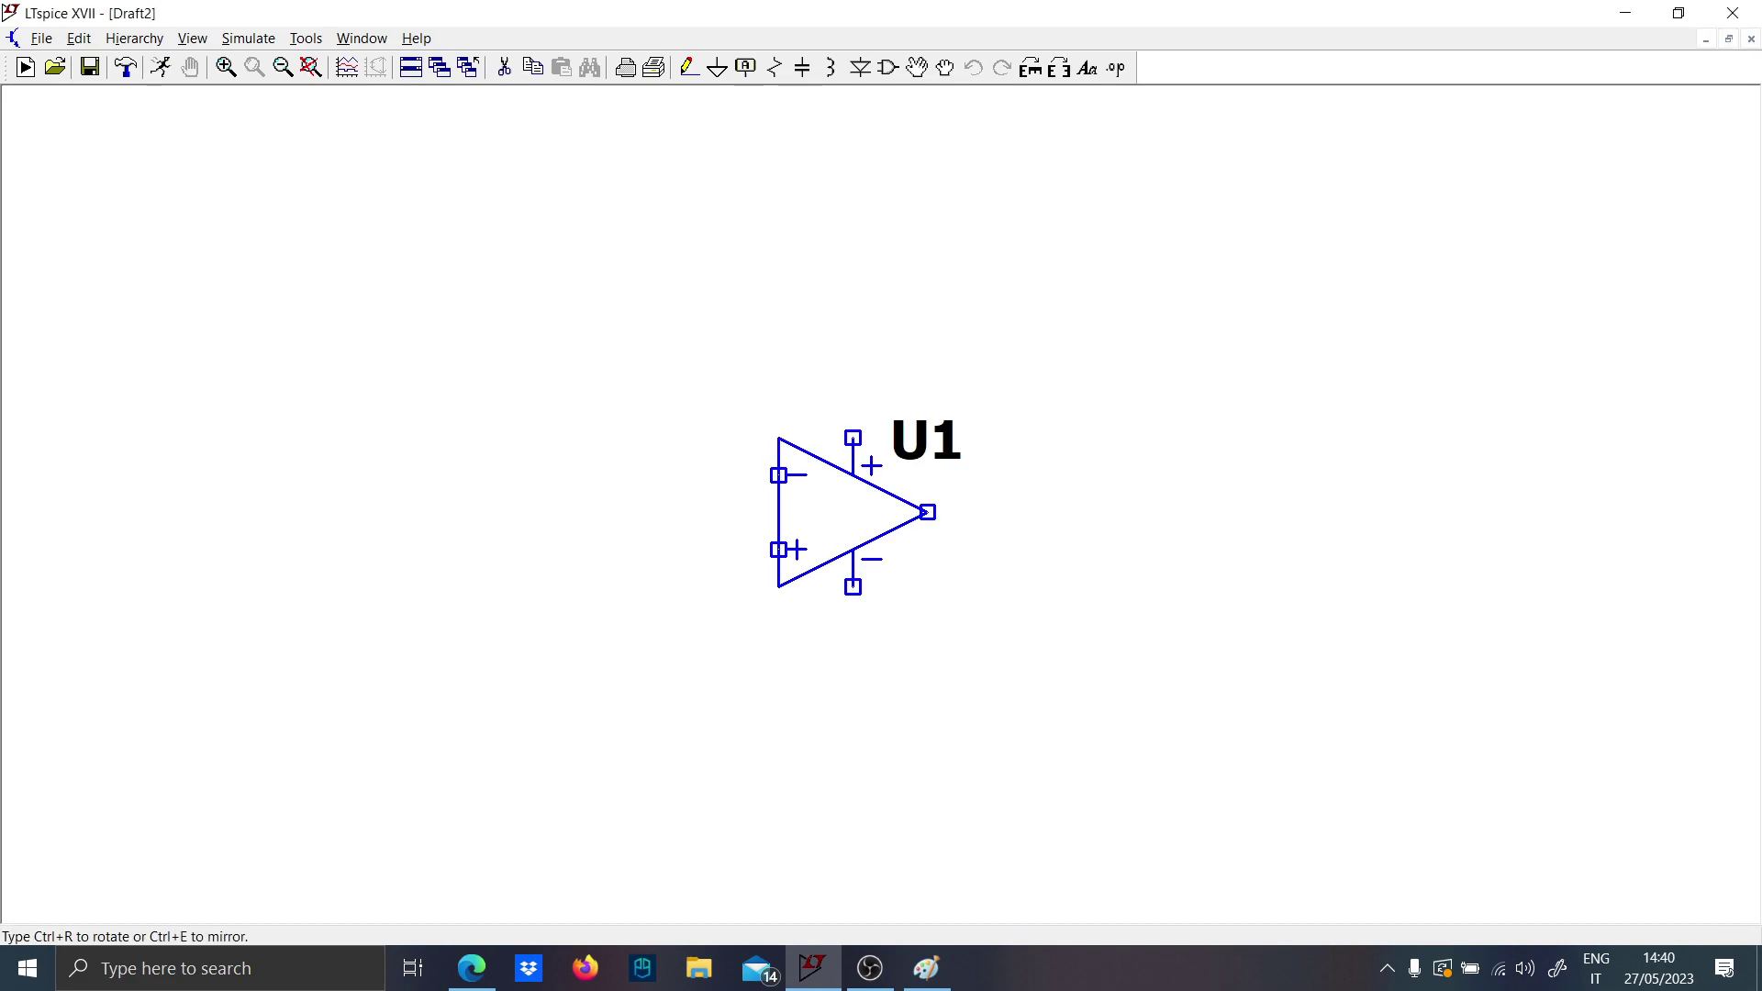
Place the U1 op-amp and rename the voltage source to Vcc.
left_click(786, 503)
key("Escape")
key("F3")
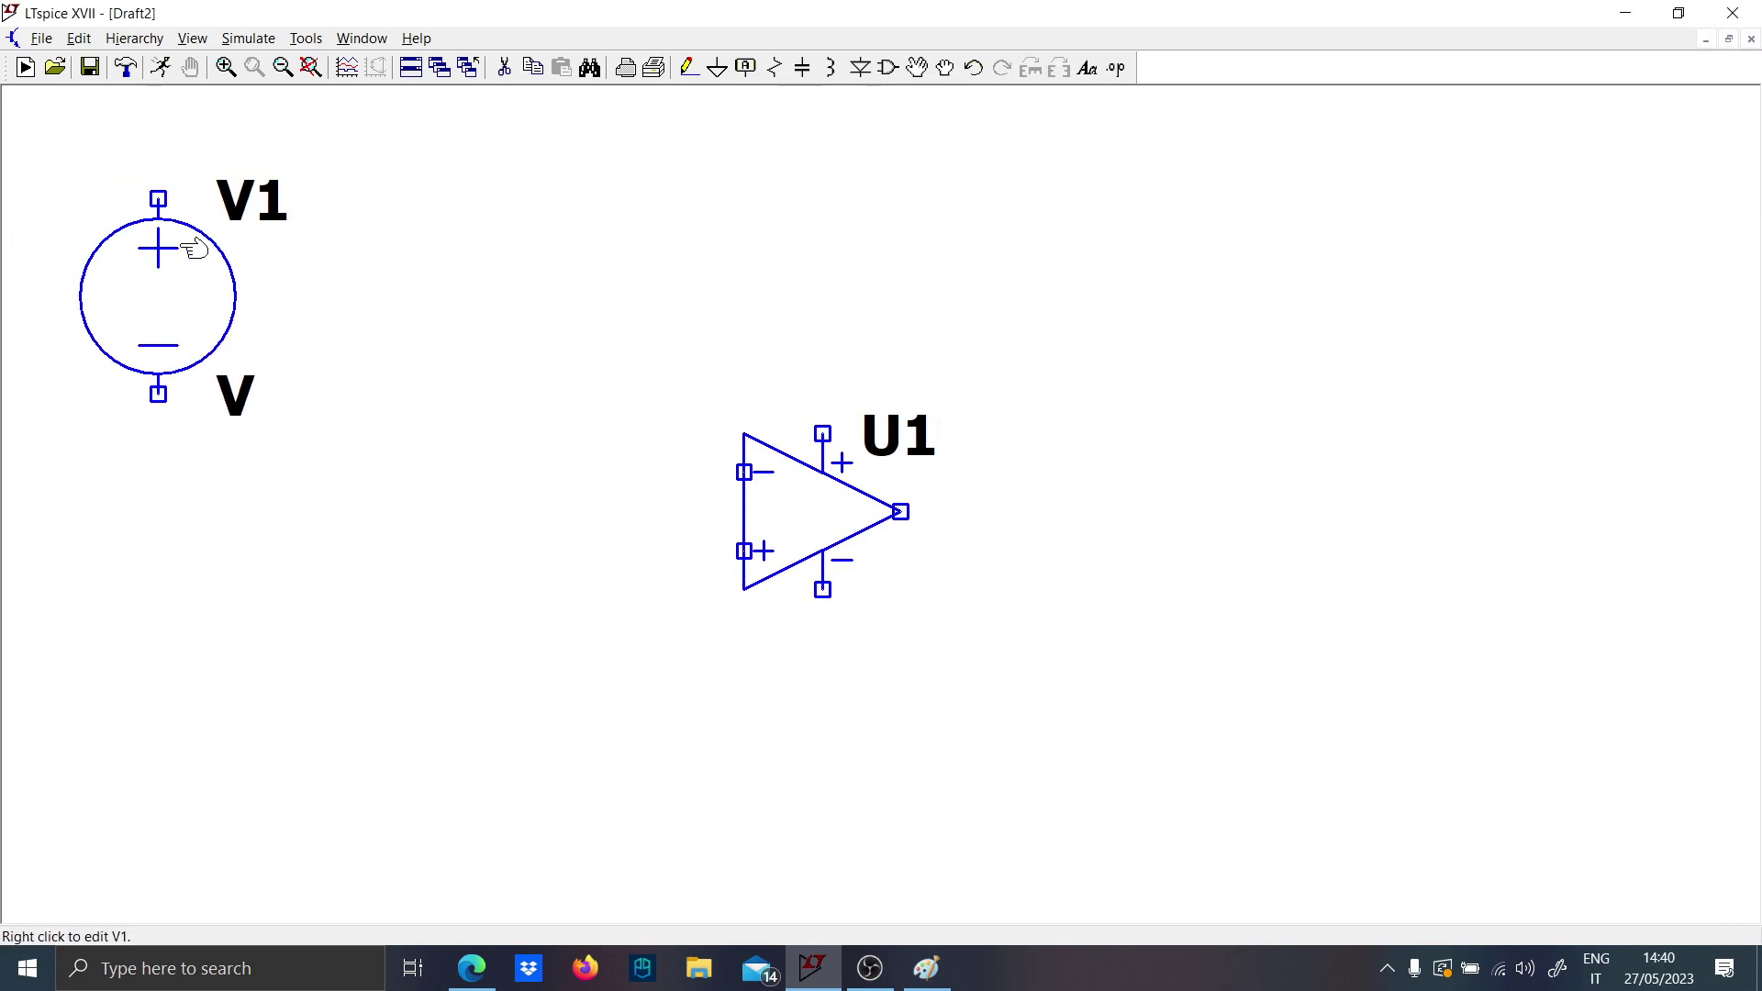
right_click(246, 202)
type("VV")
key("Caps_Lock")
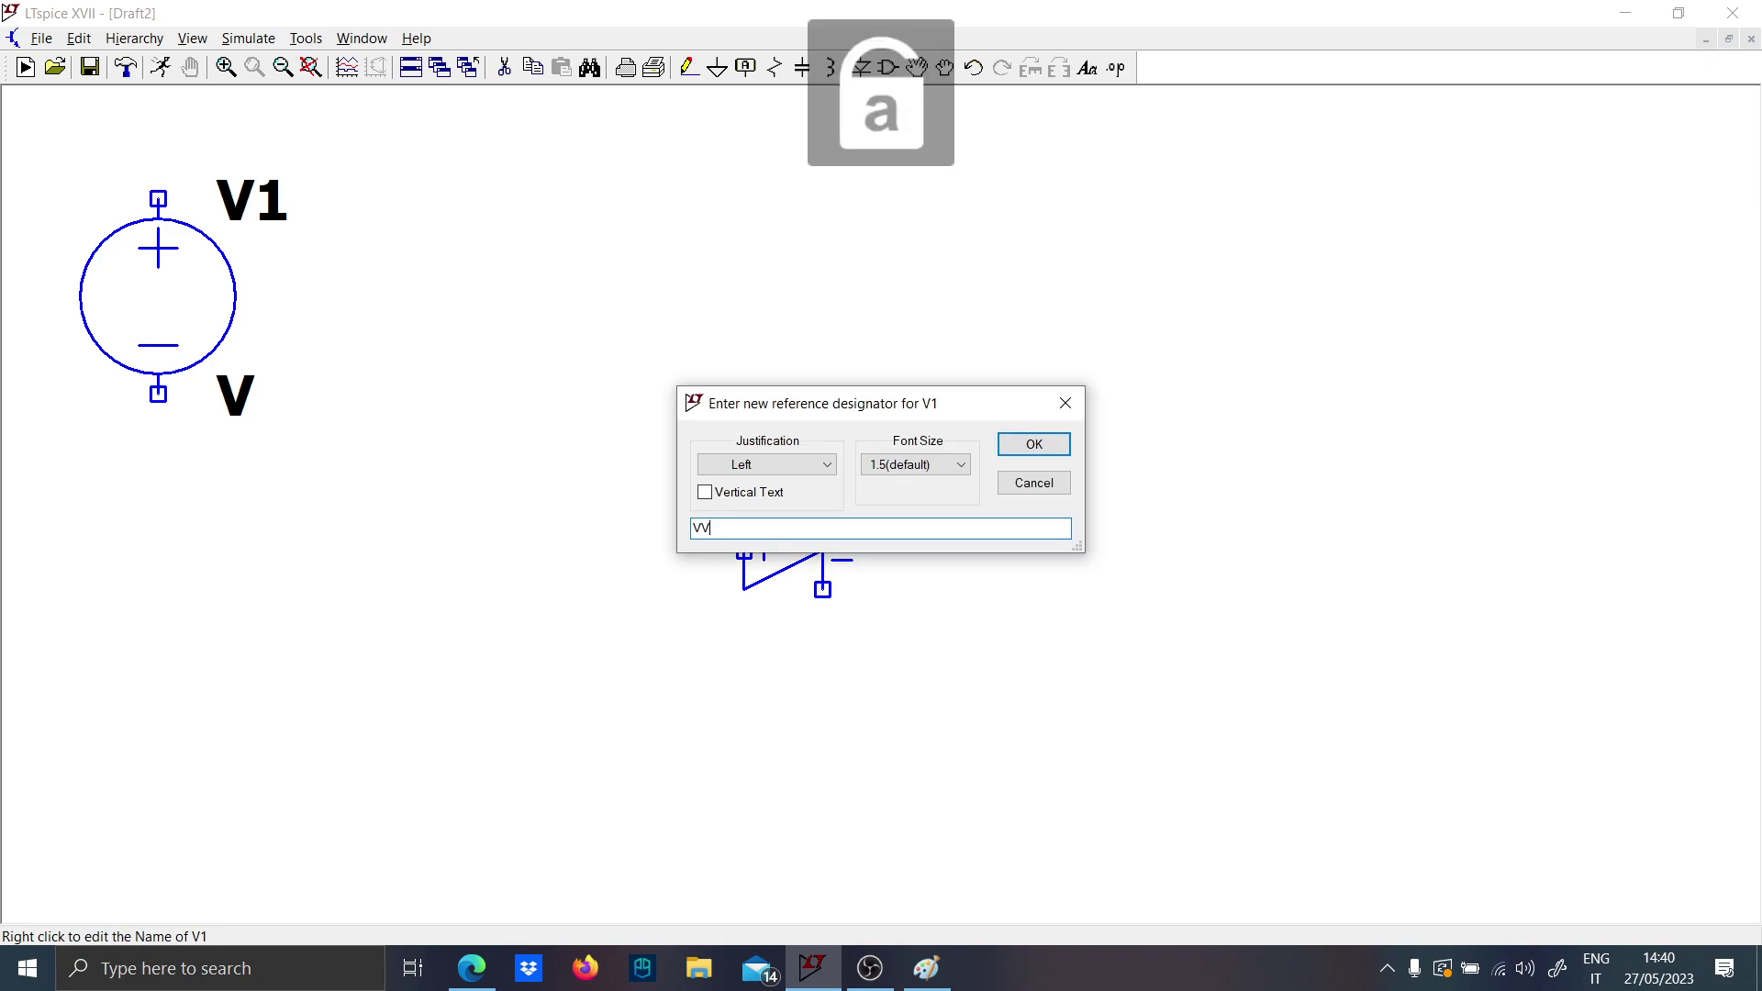
type("c")
key("Return")
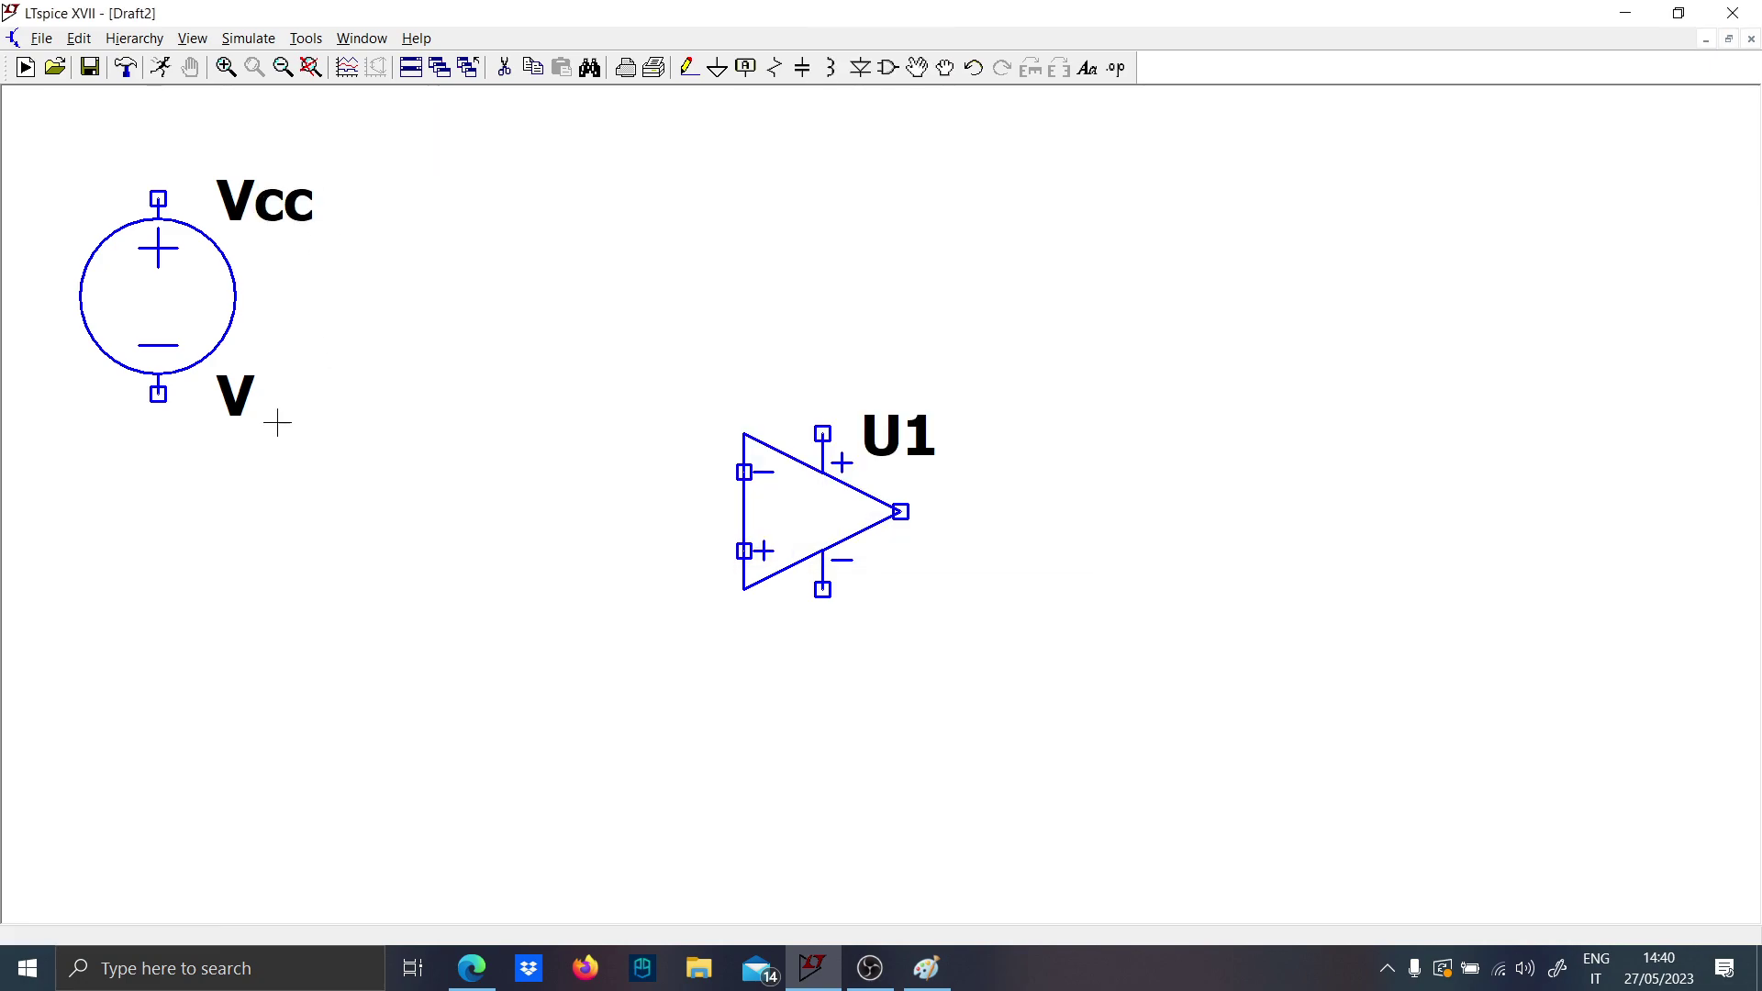
Wire Vcc to U1's upper supply pin and ground the lower supply pin.
left_click(158, 471)
left_click(158, 160)
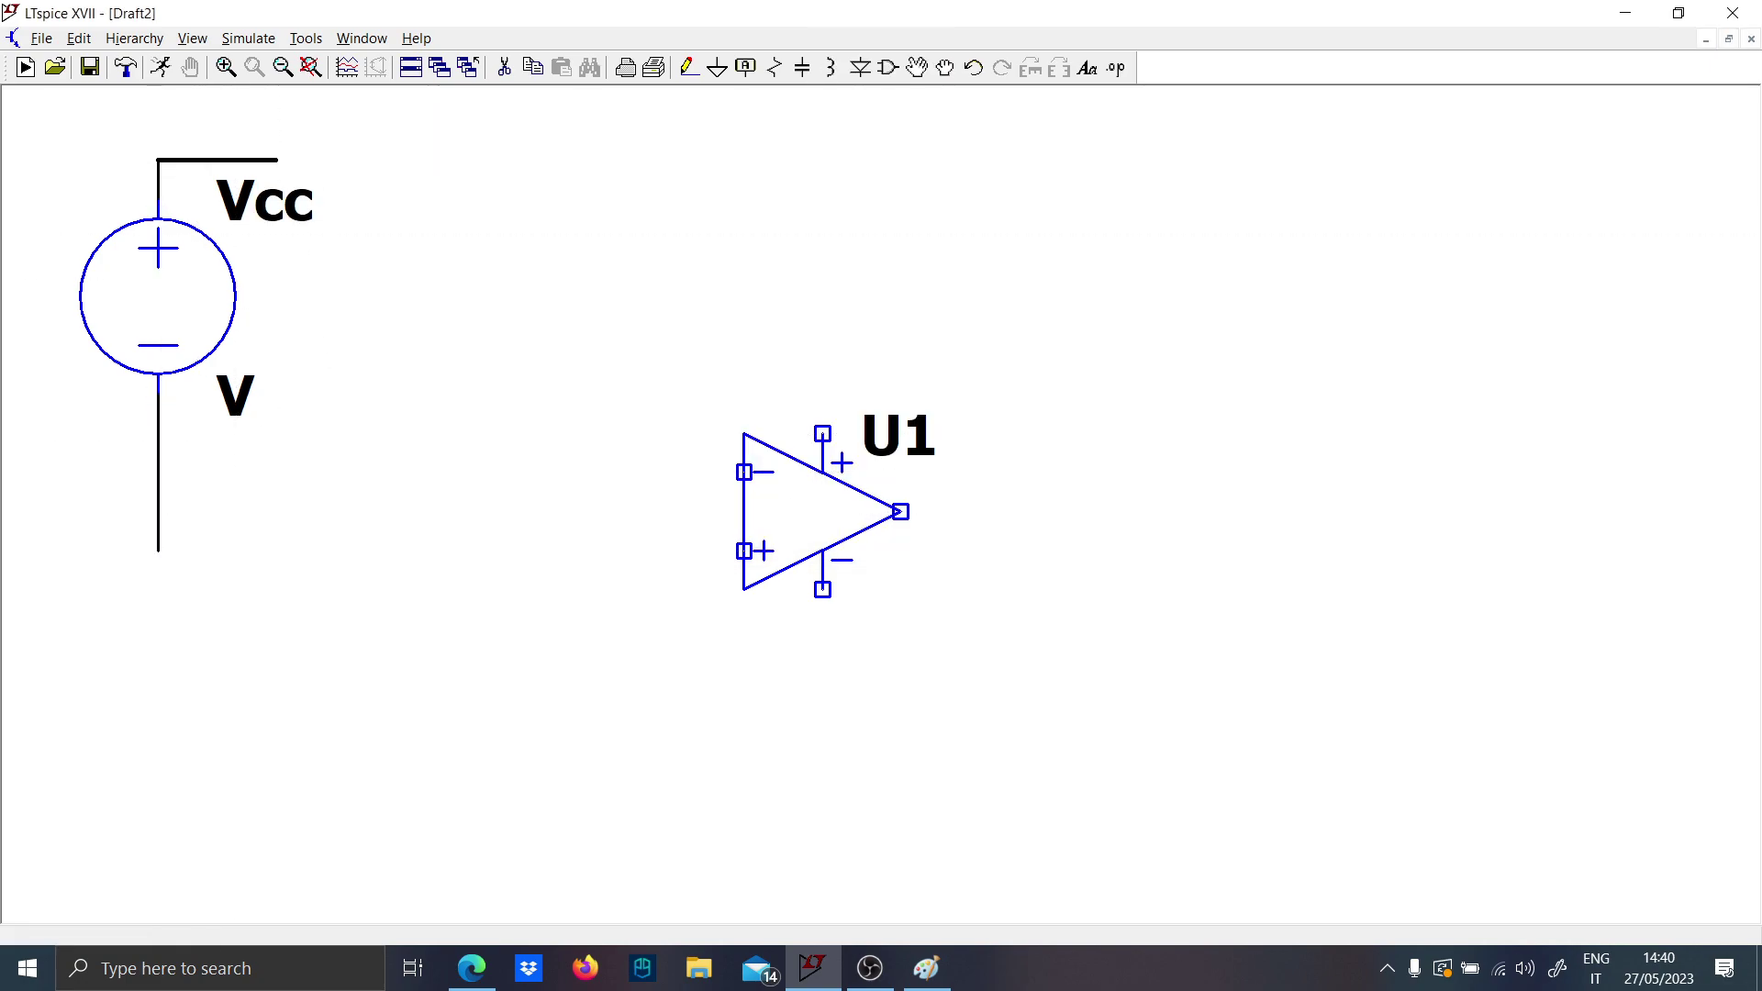
left_click(822, 433)
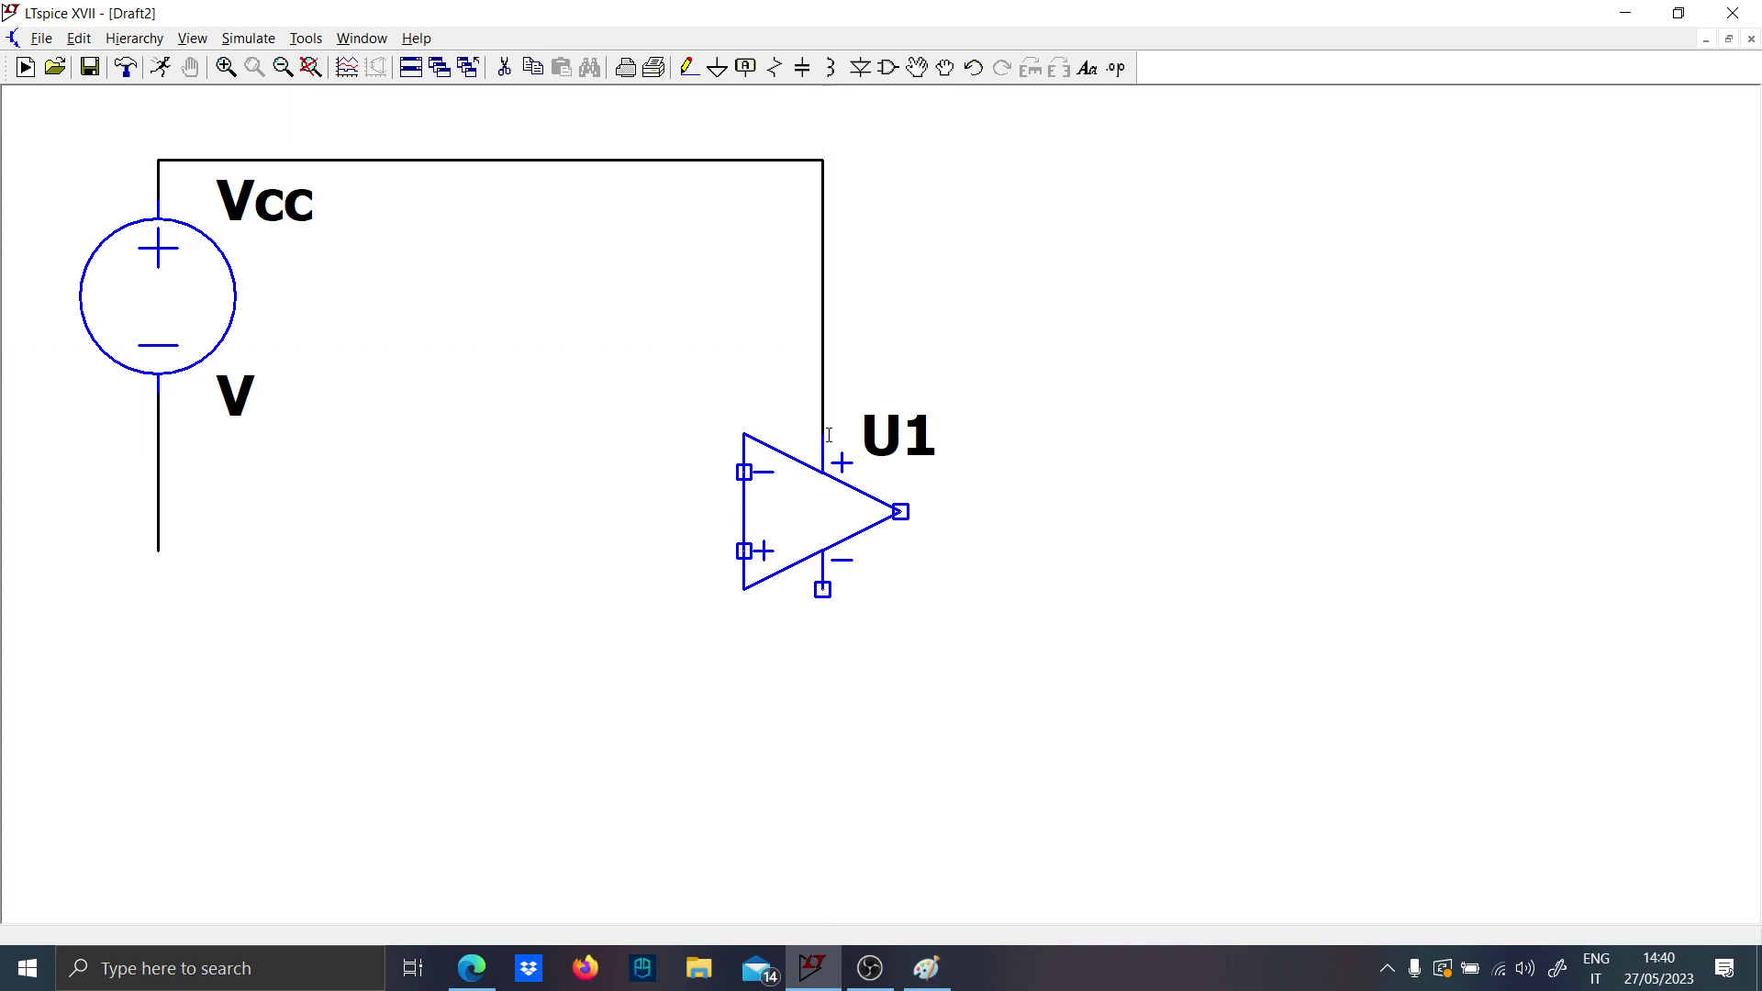
left_click(822, 590)
left_click(822, 823)
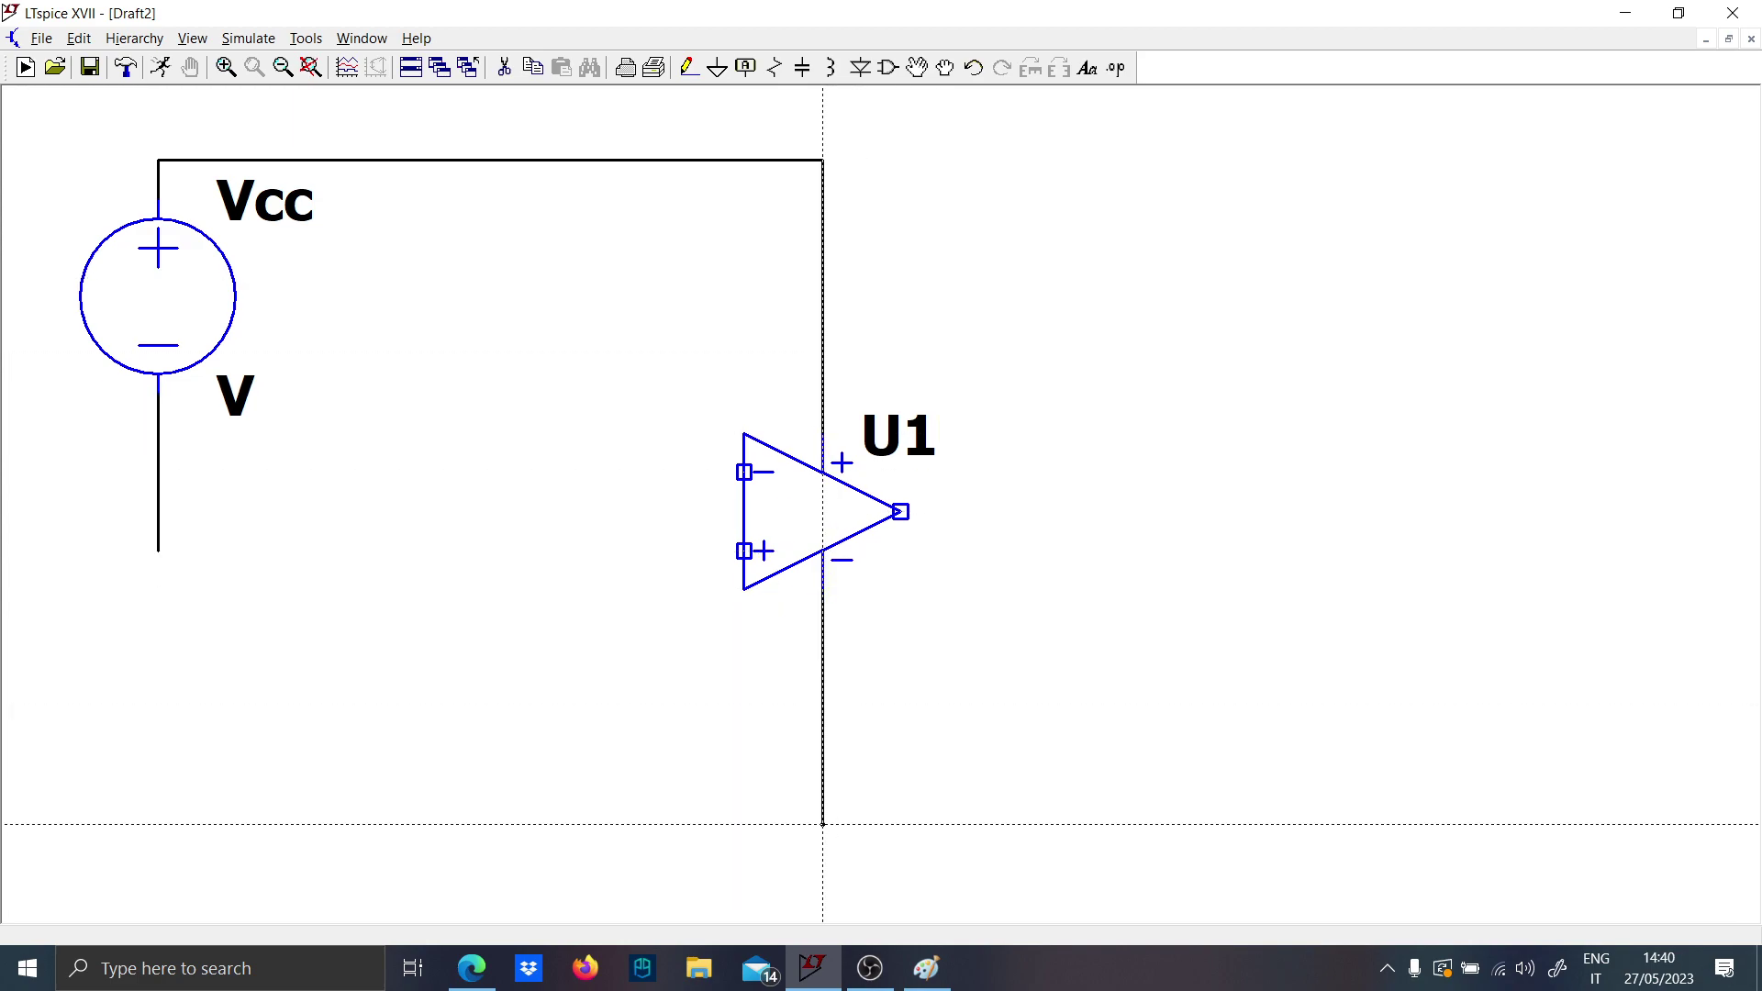
key("g")
left_click(822, 823)
key("Escape")
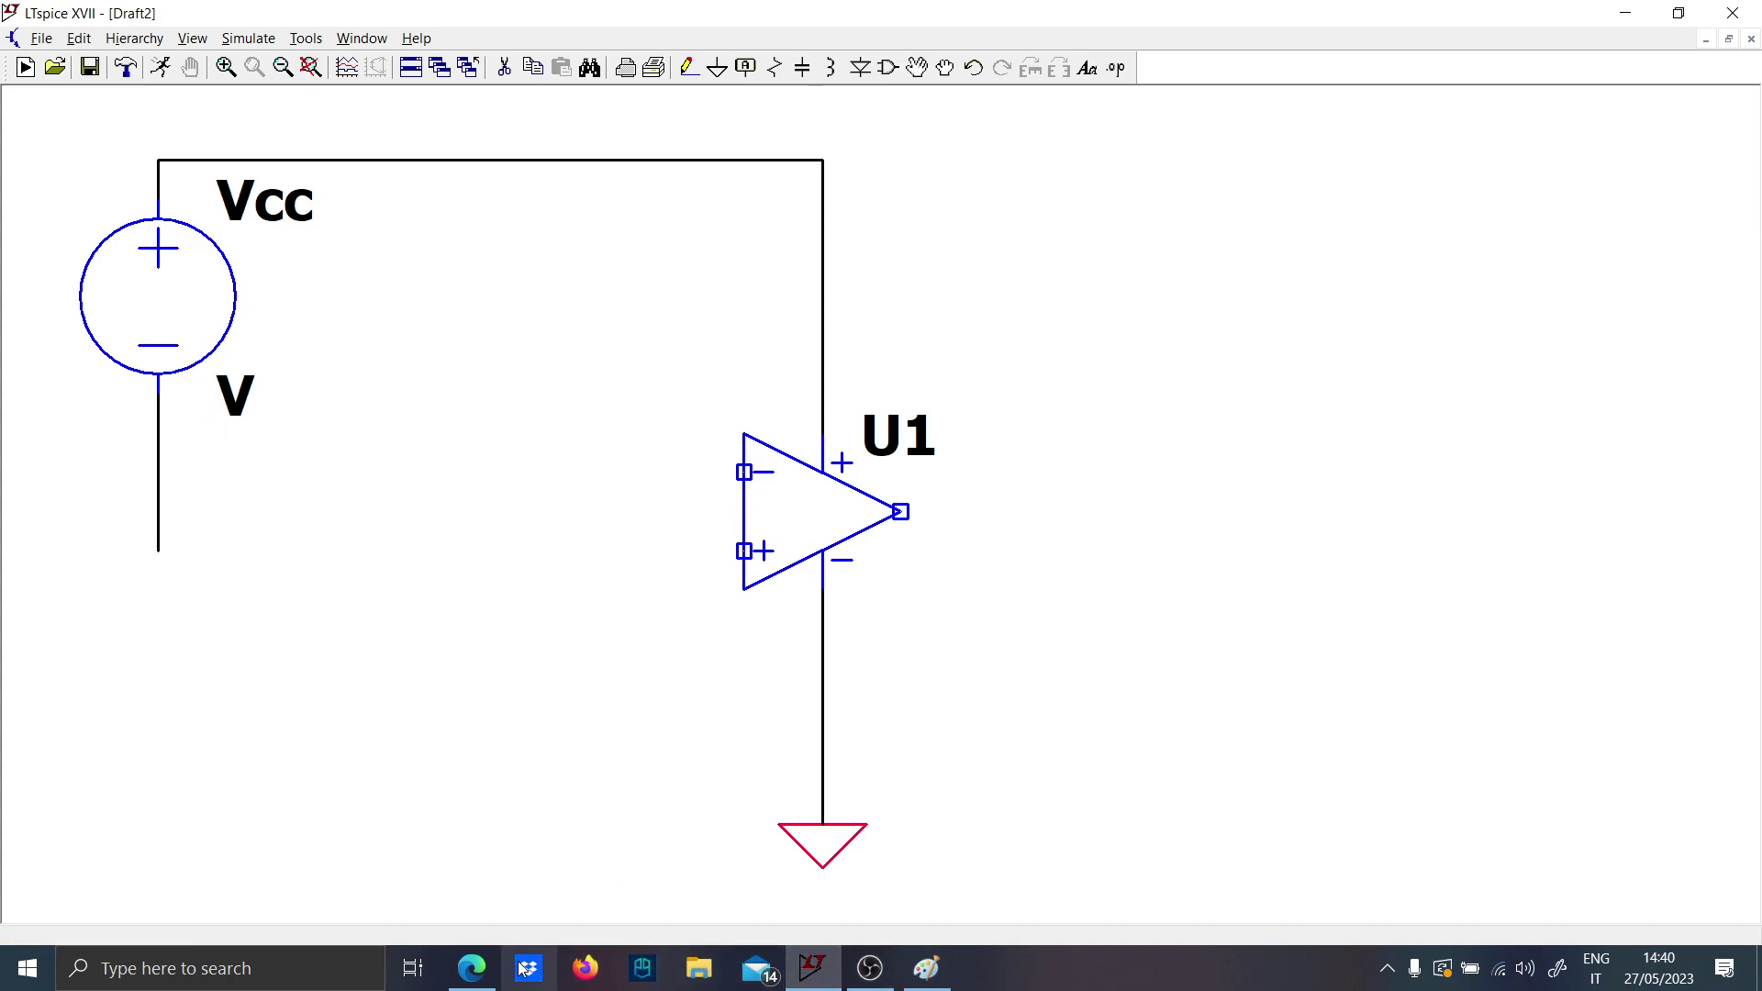
left_click(488, 968)
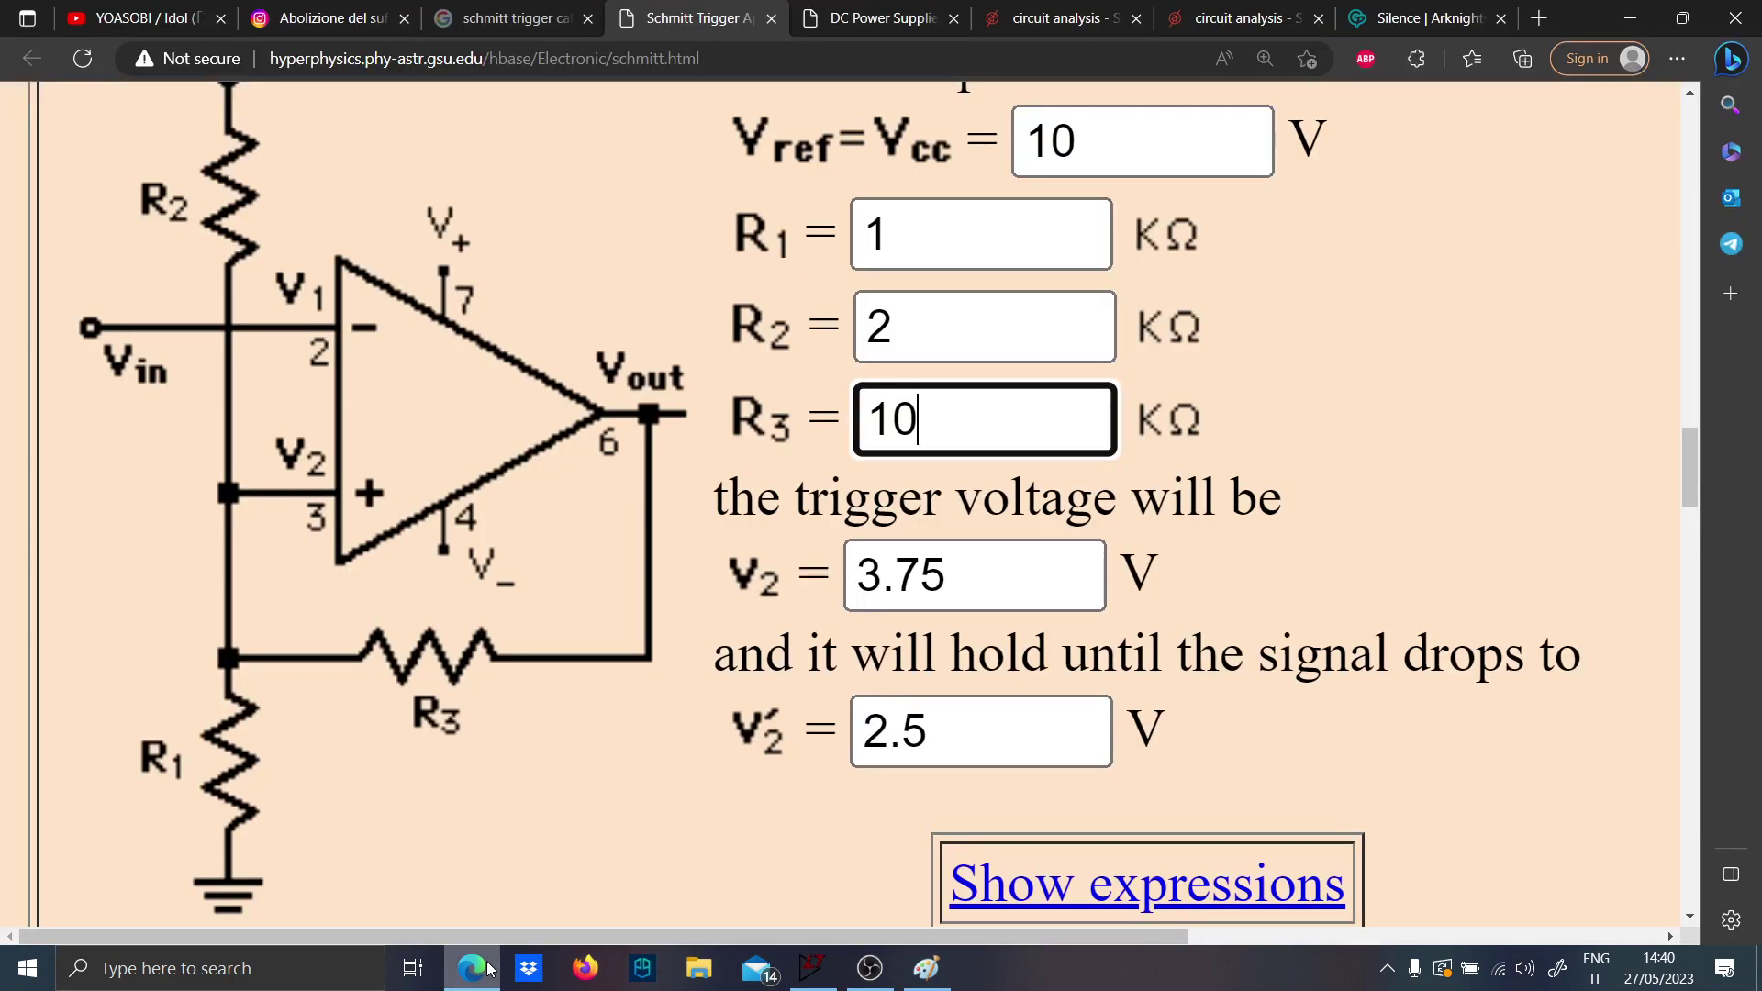
Place resistor R1, wire it to the + input, and route the feedback wire to the output.
left_click(487, 968)
key("r")
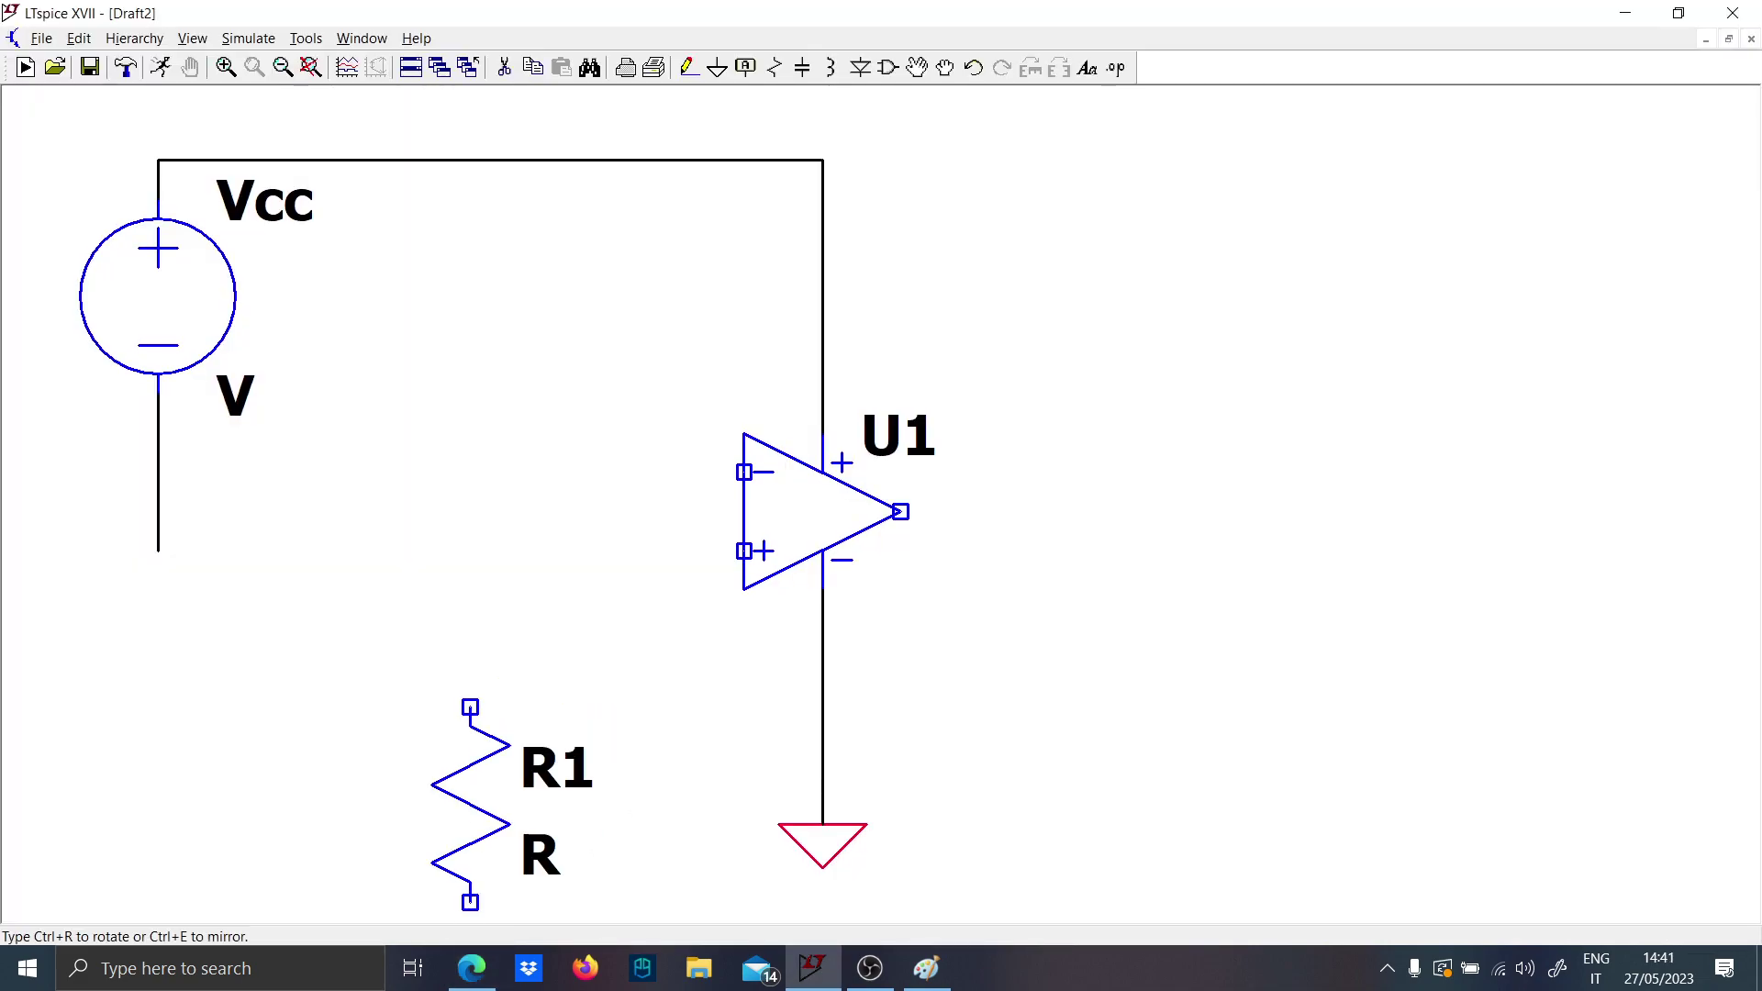
left_click(432, 668)
key("F3")
left_click(432, 667)
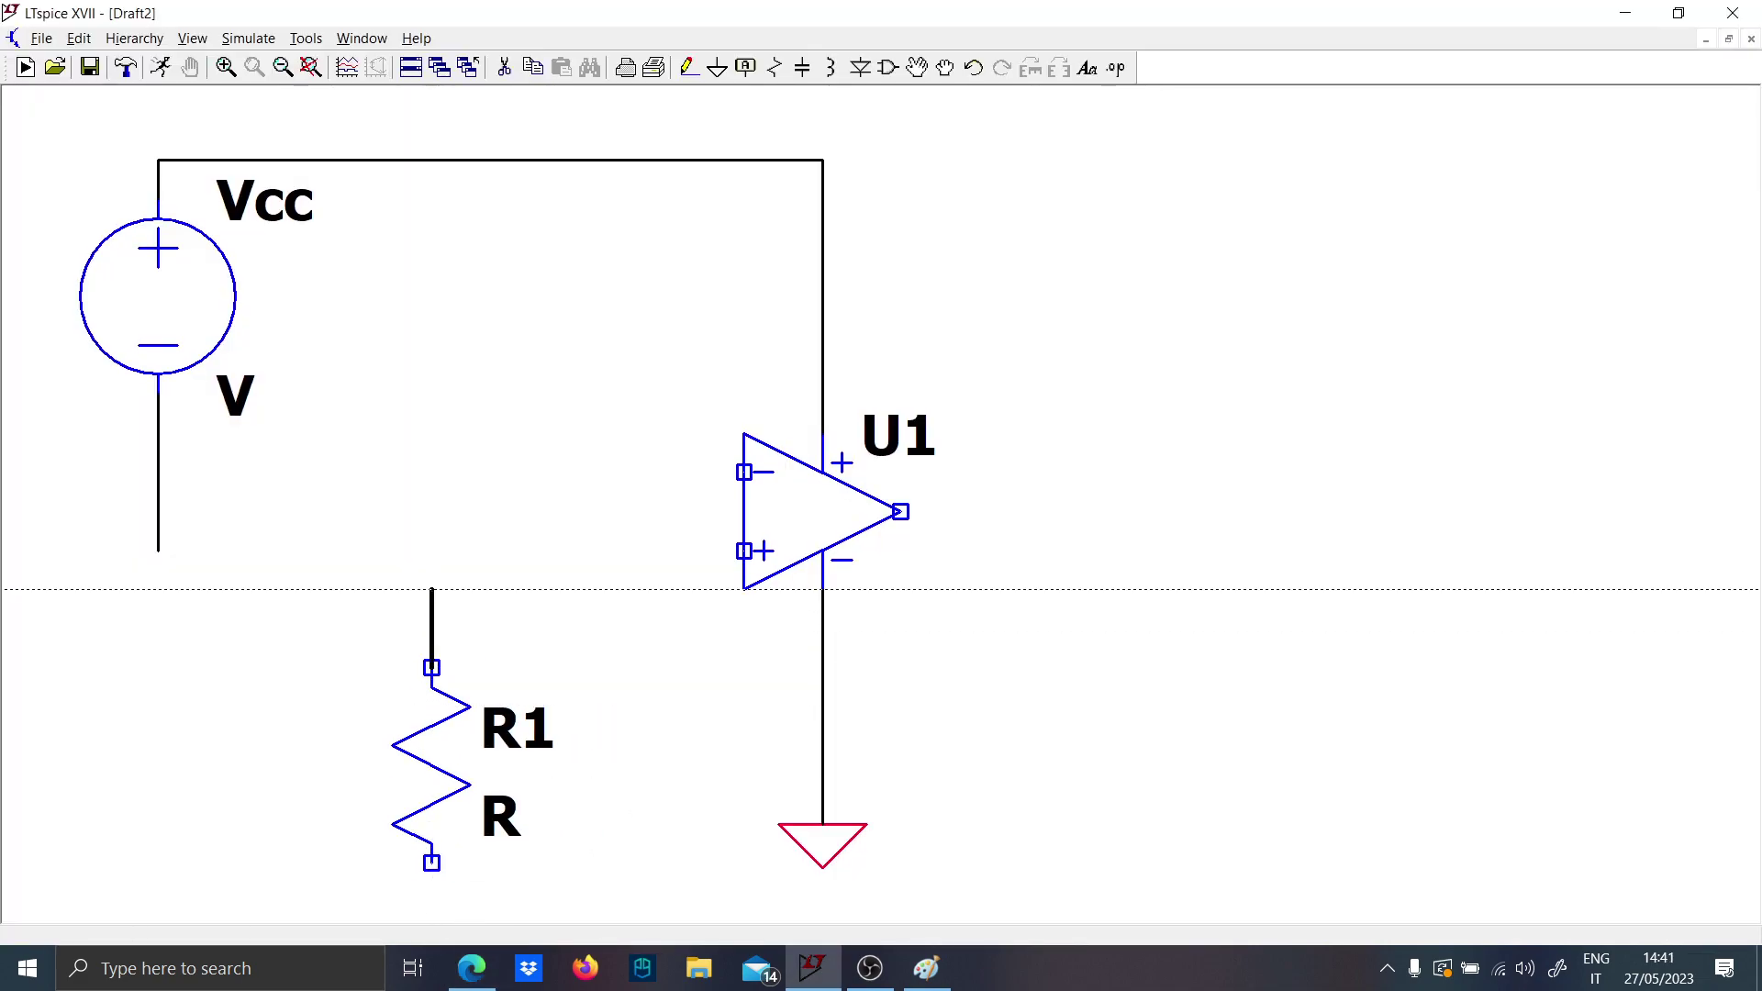
left_click(743, 551)
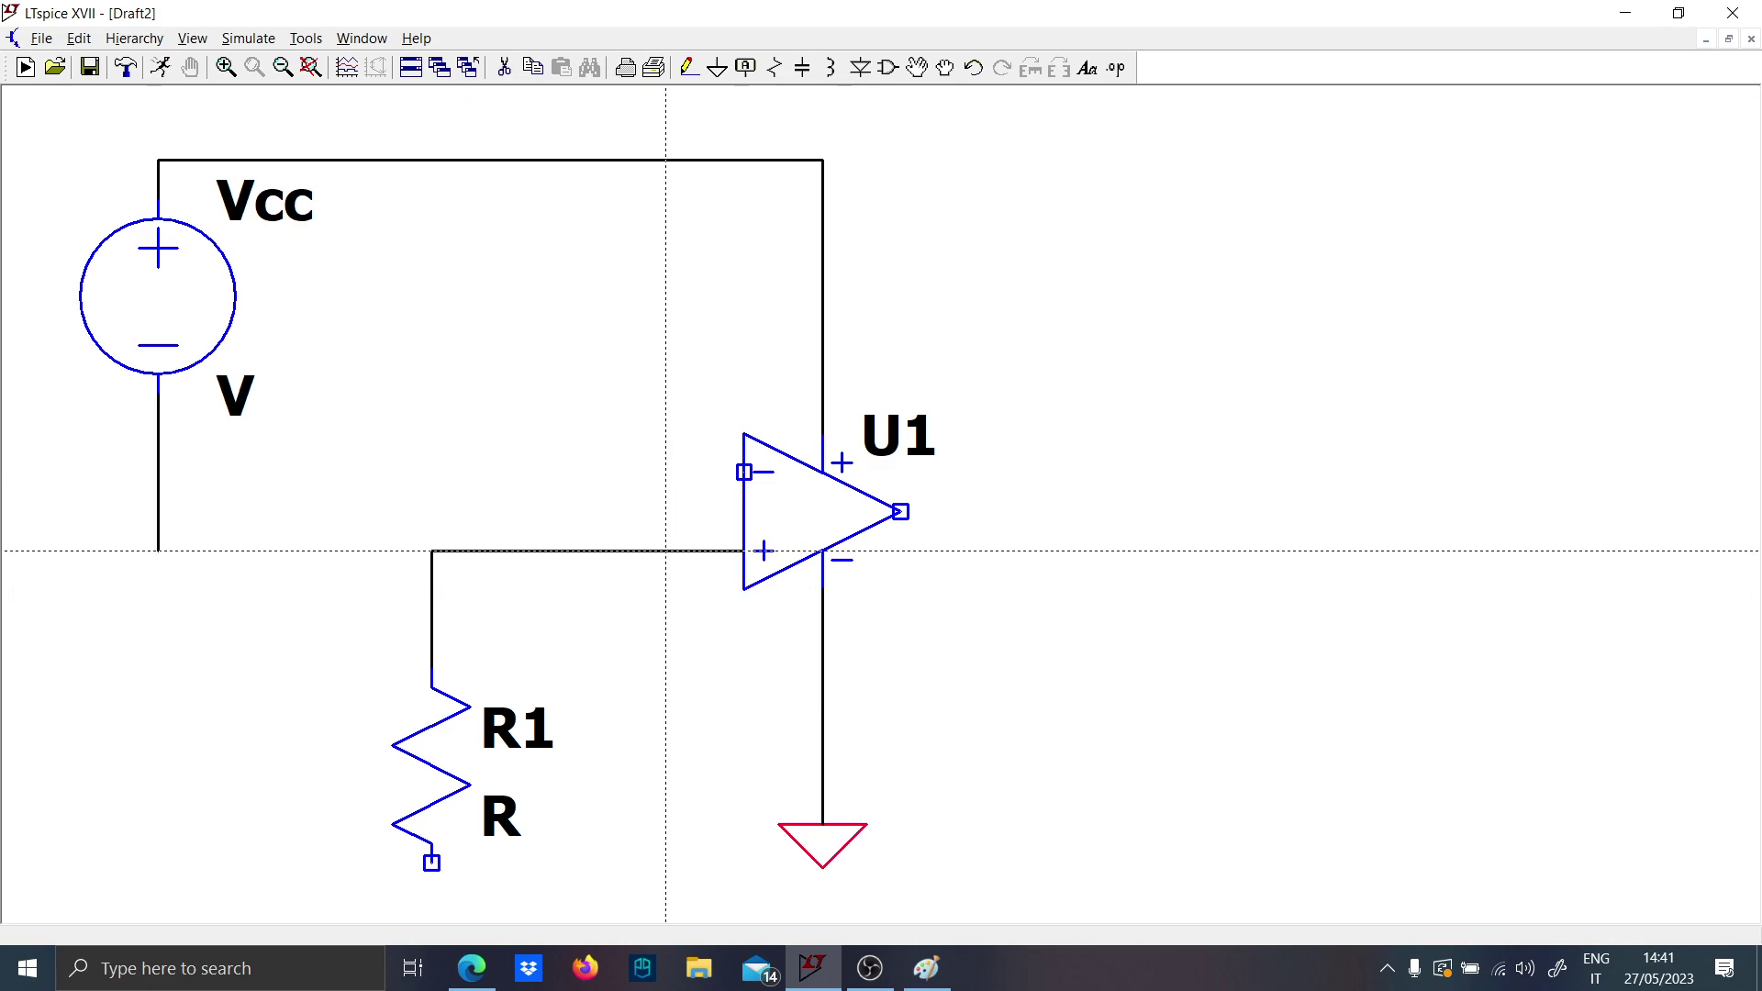
left_click(628, 551)
left_click(1097, 707)
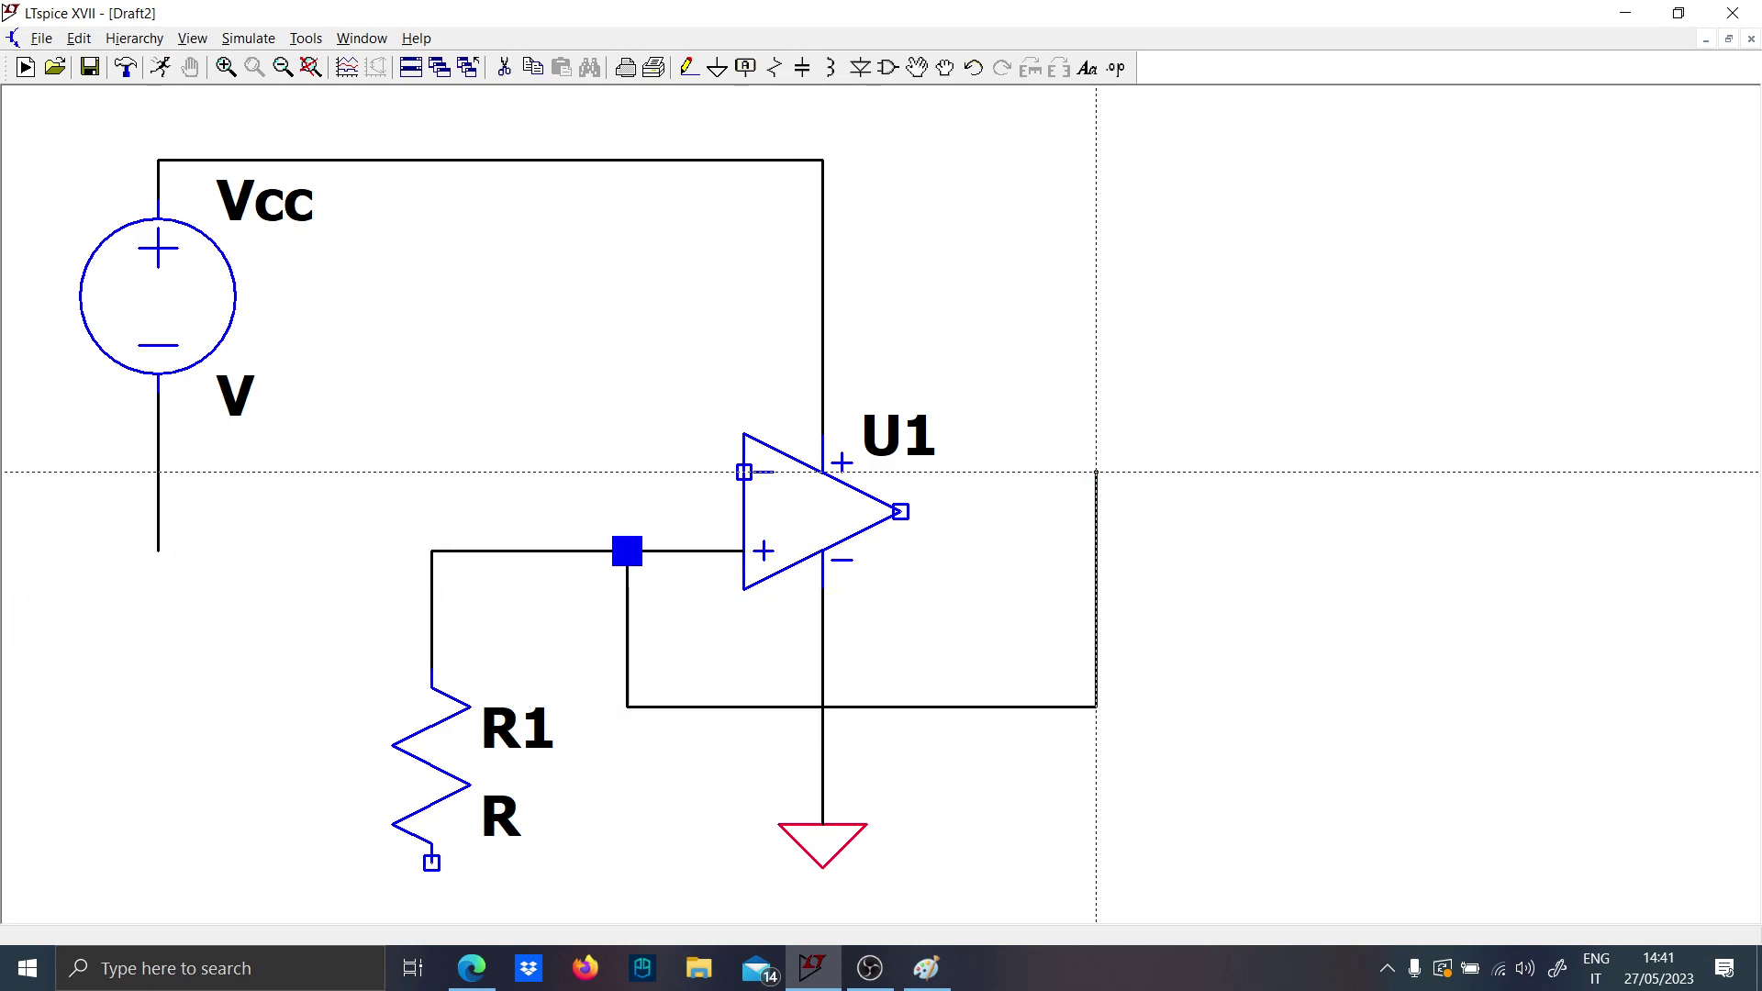
left_click(1096, 473)
left_click(899, 511)
key("Escape")
Place resistor R2 and wire its top pin to the Vcc supply line.
key("r")
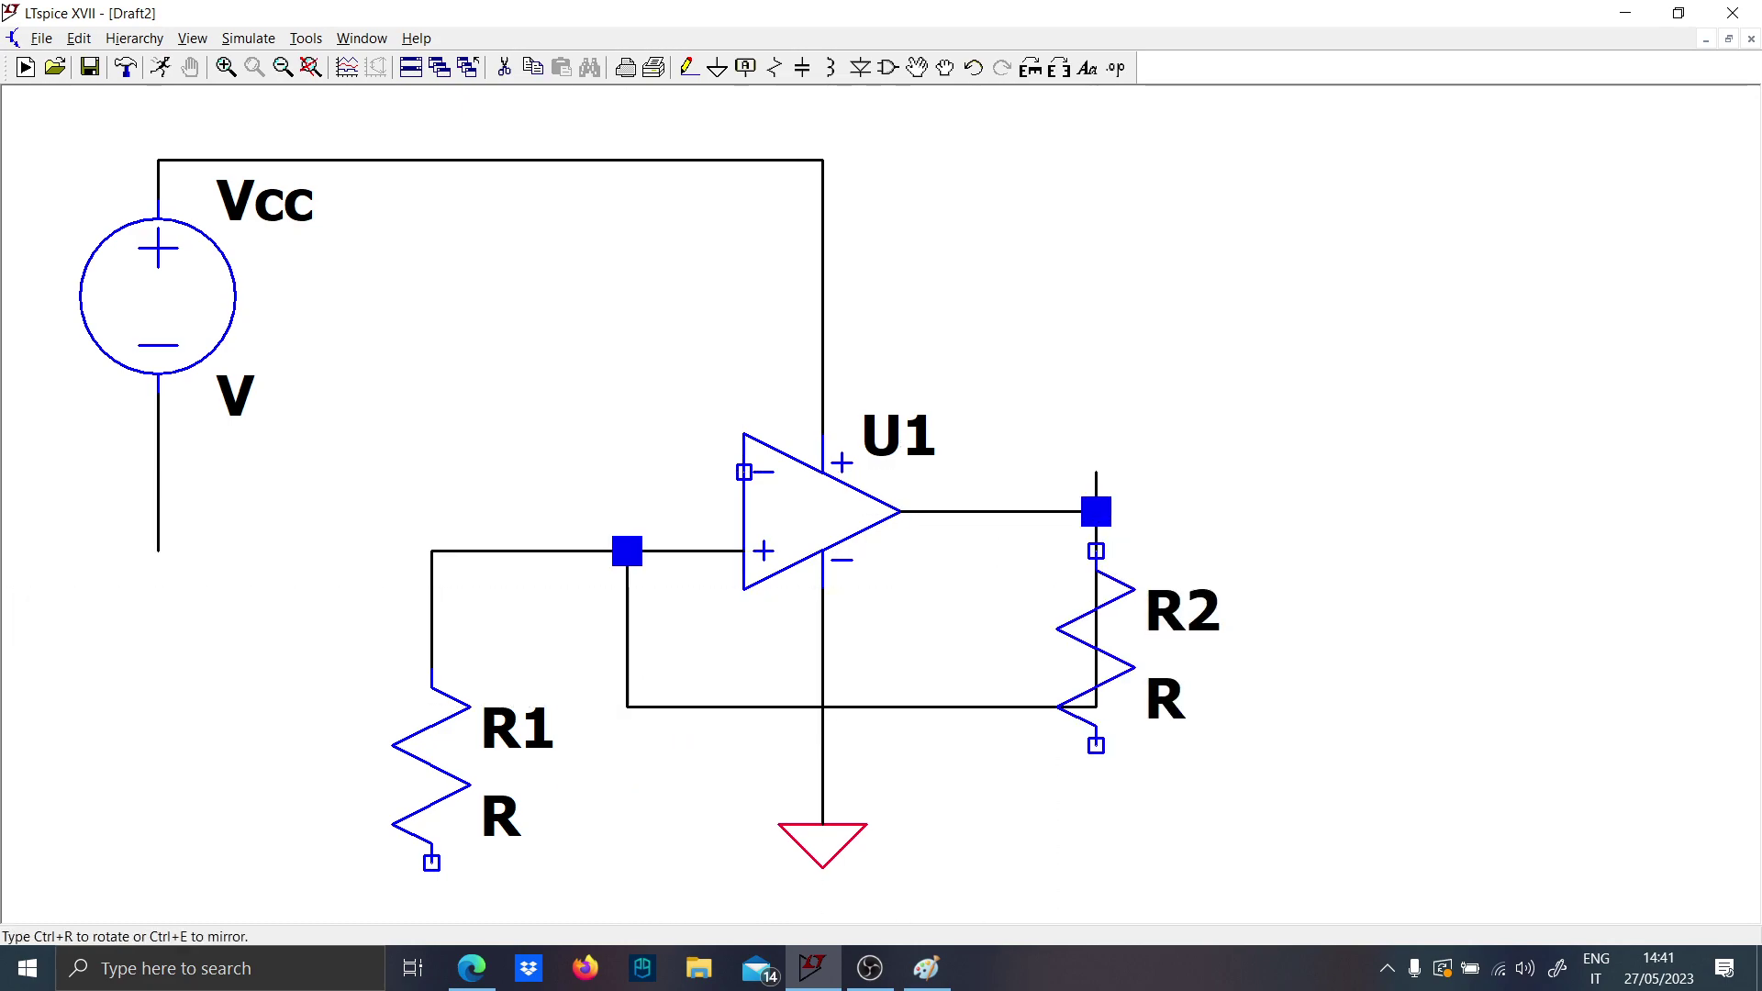
left_click(431, 450)
key("F3")
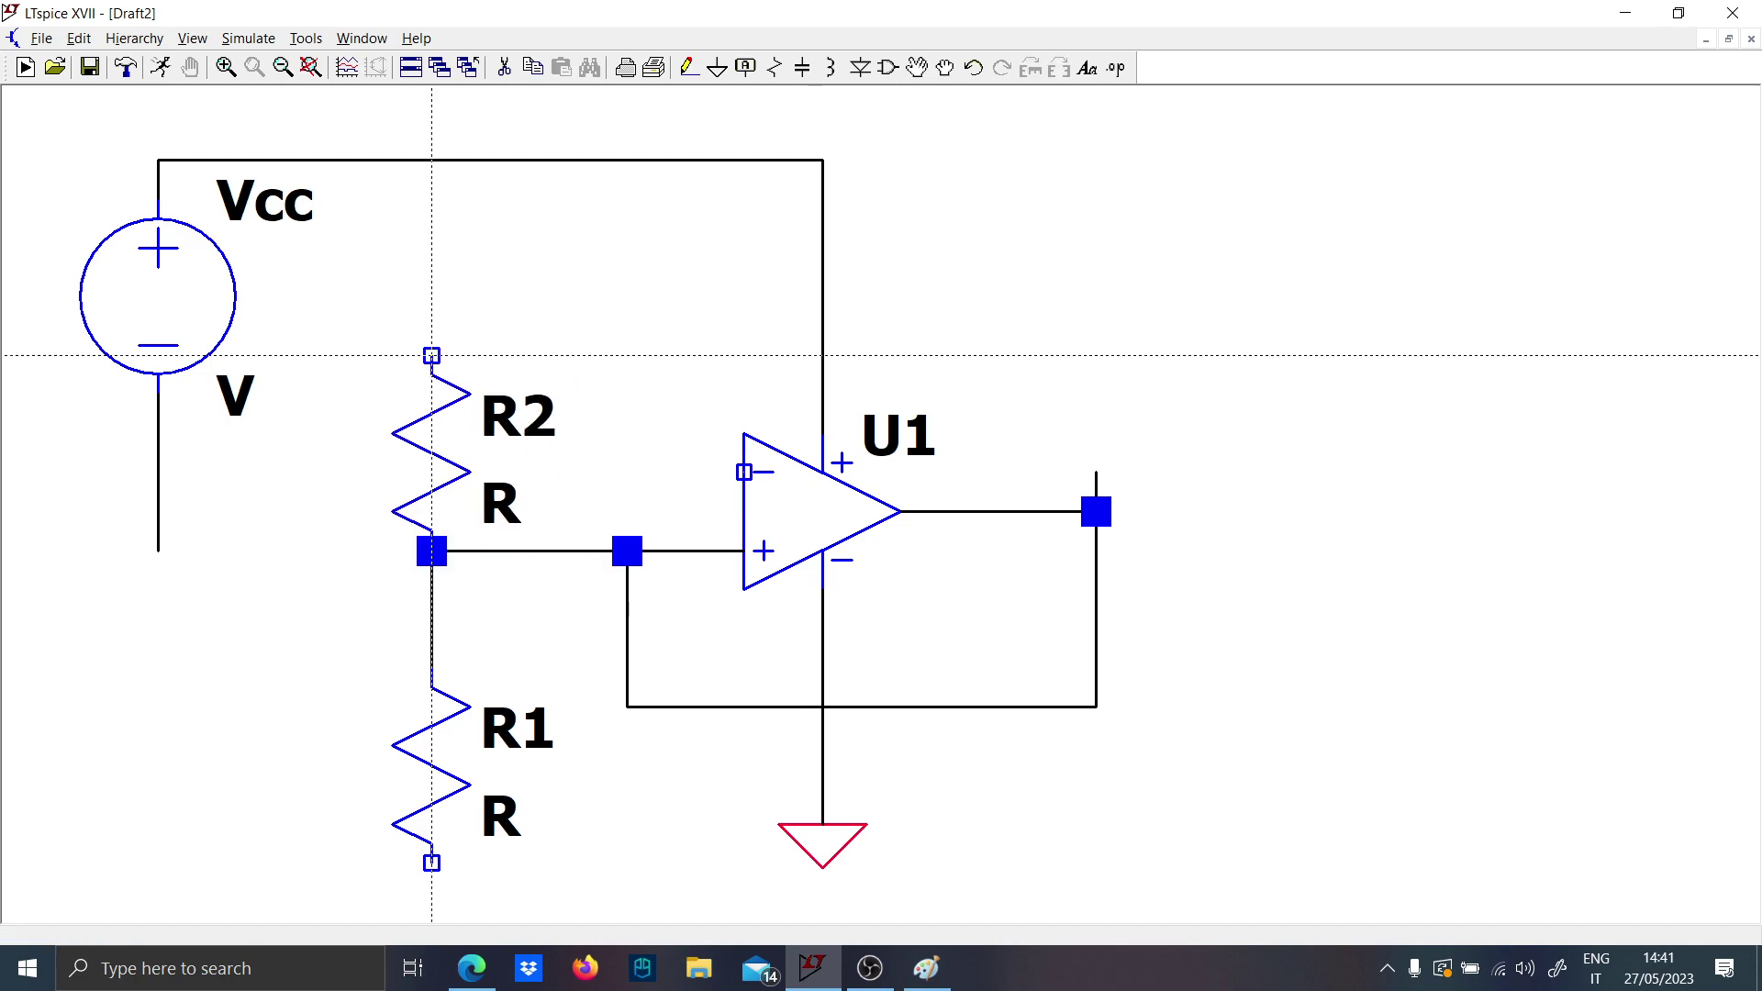
left_click(431, 356)
left_click(432, 159)
key("Escape")
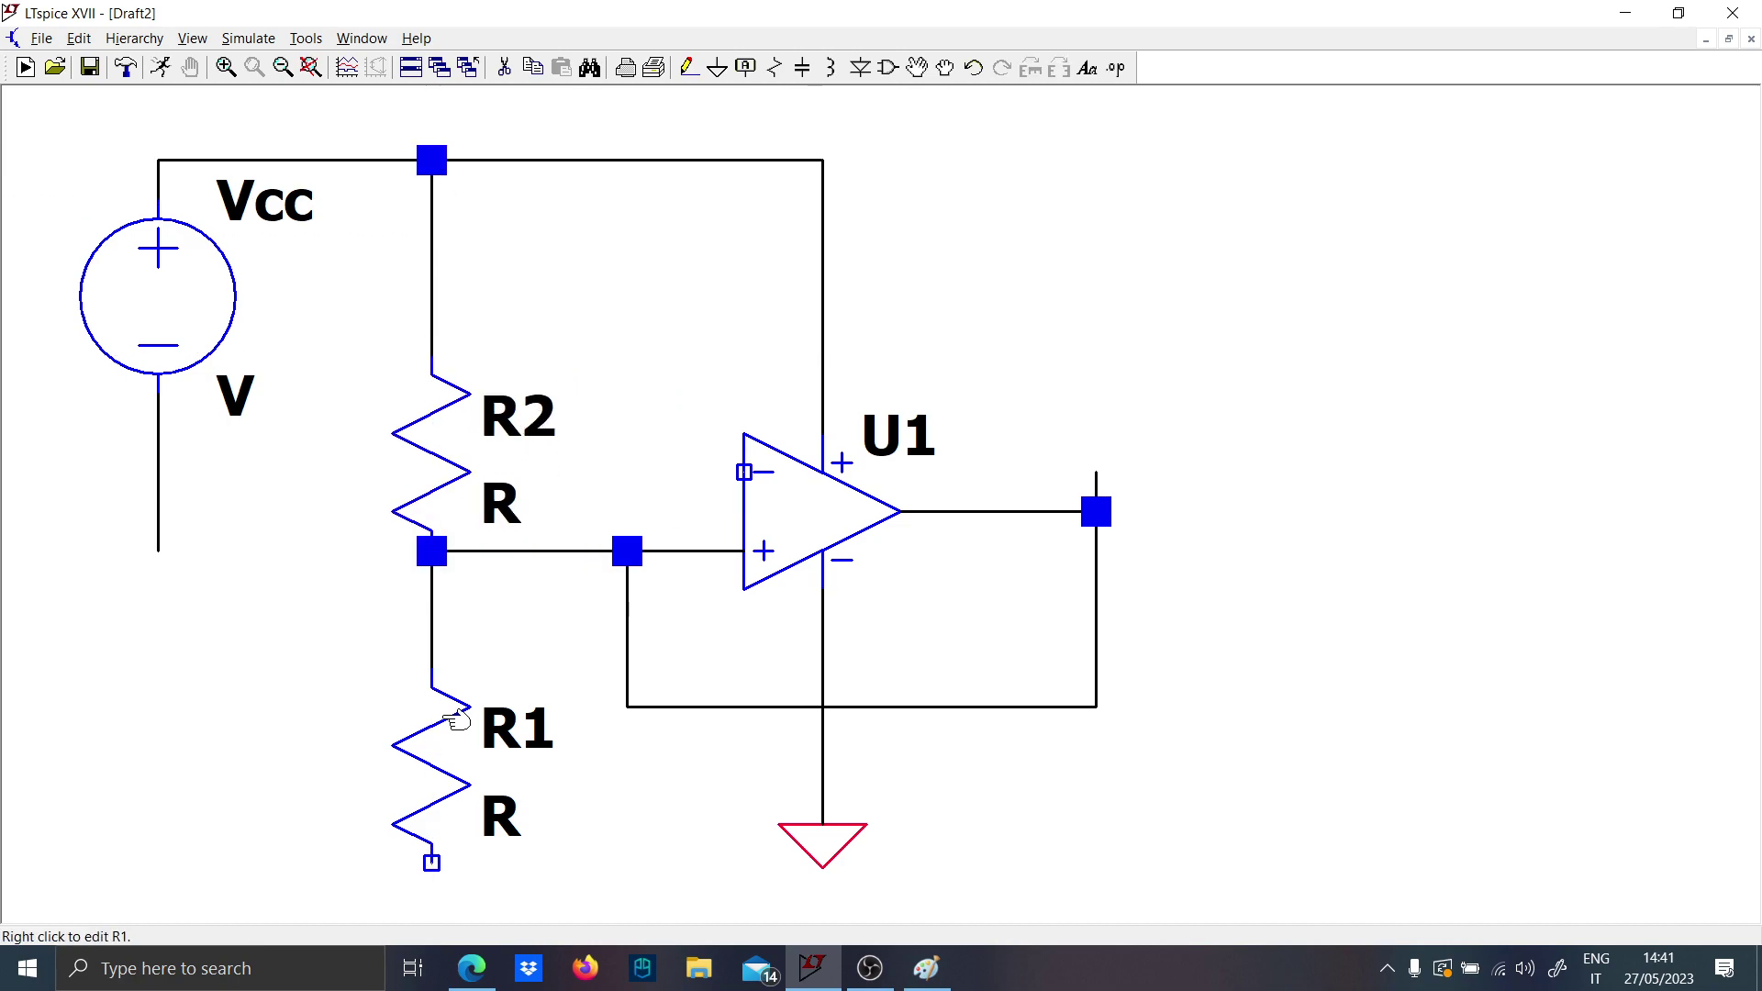
Ground the bottom of R1 and the bottom of the Vcc source.
key("F3")
left_click(432, 863)
left_click(431, 904)
key("Escape")
key("g")
left_click(432, 904)
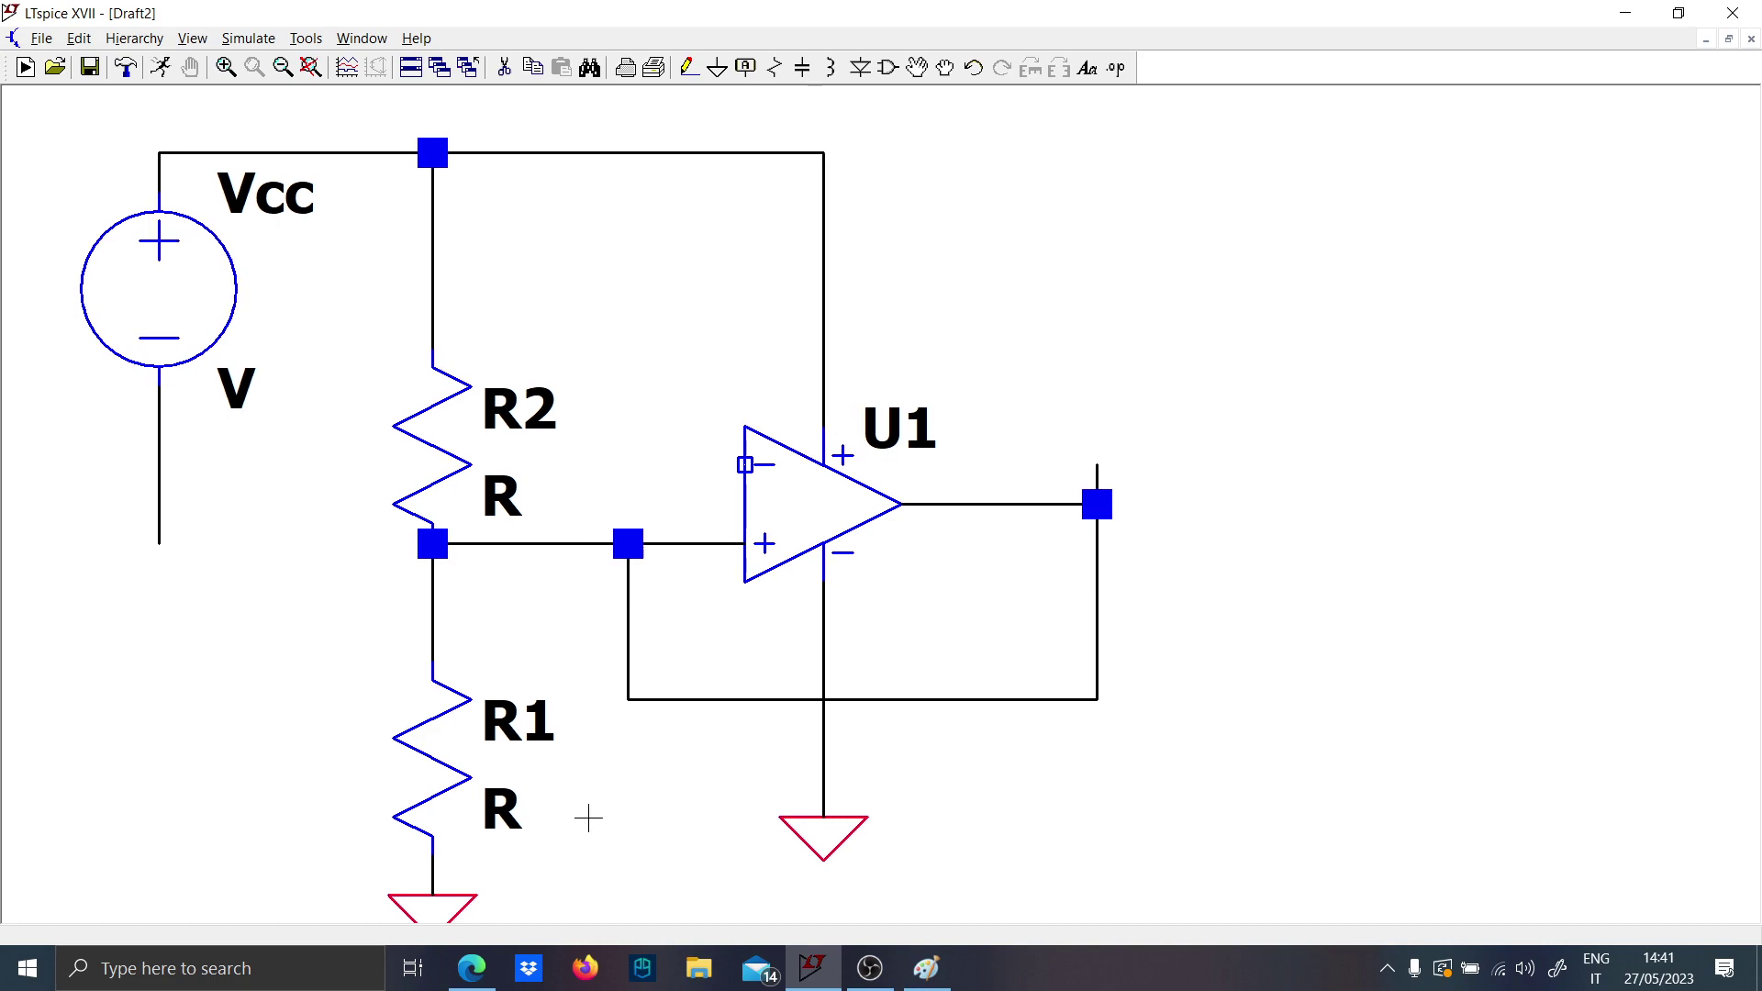
scroll(295, 492, "down", 1)
left_click(159, 470)
scroll(237, 508, "down", 2)
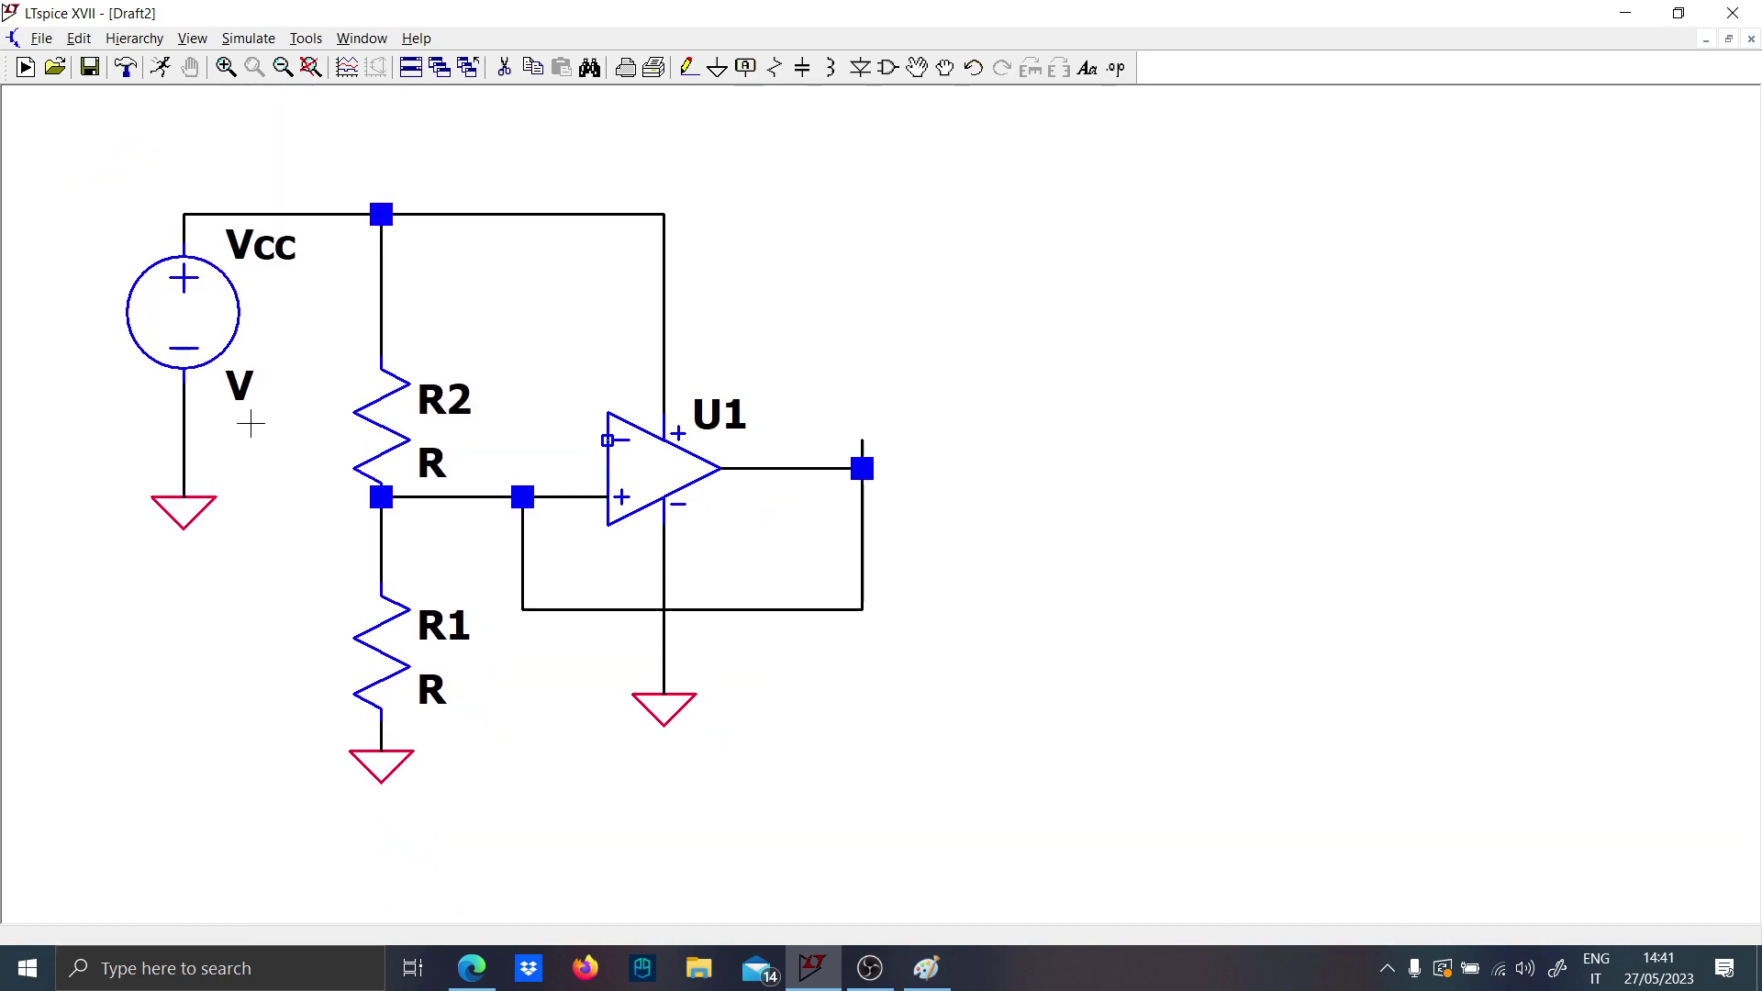
Place R3 between the output node and feedback wire, joining its top pin to the output.
key("r")
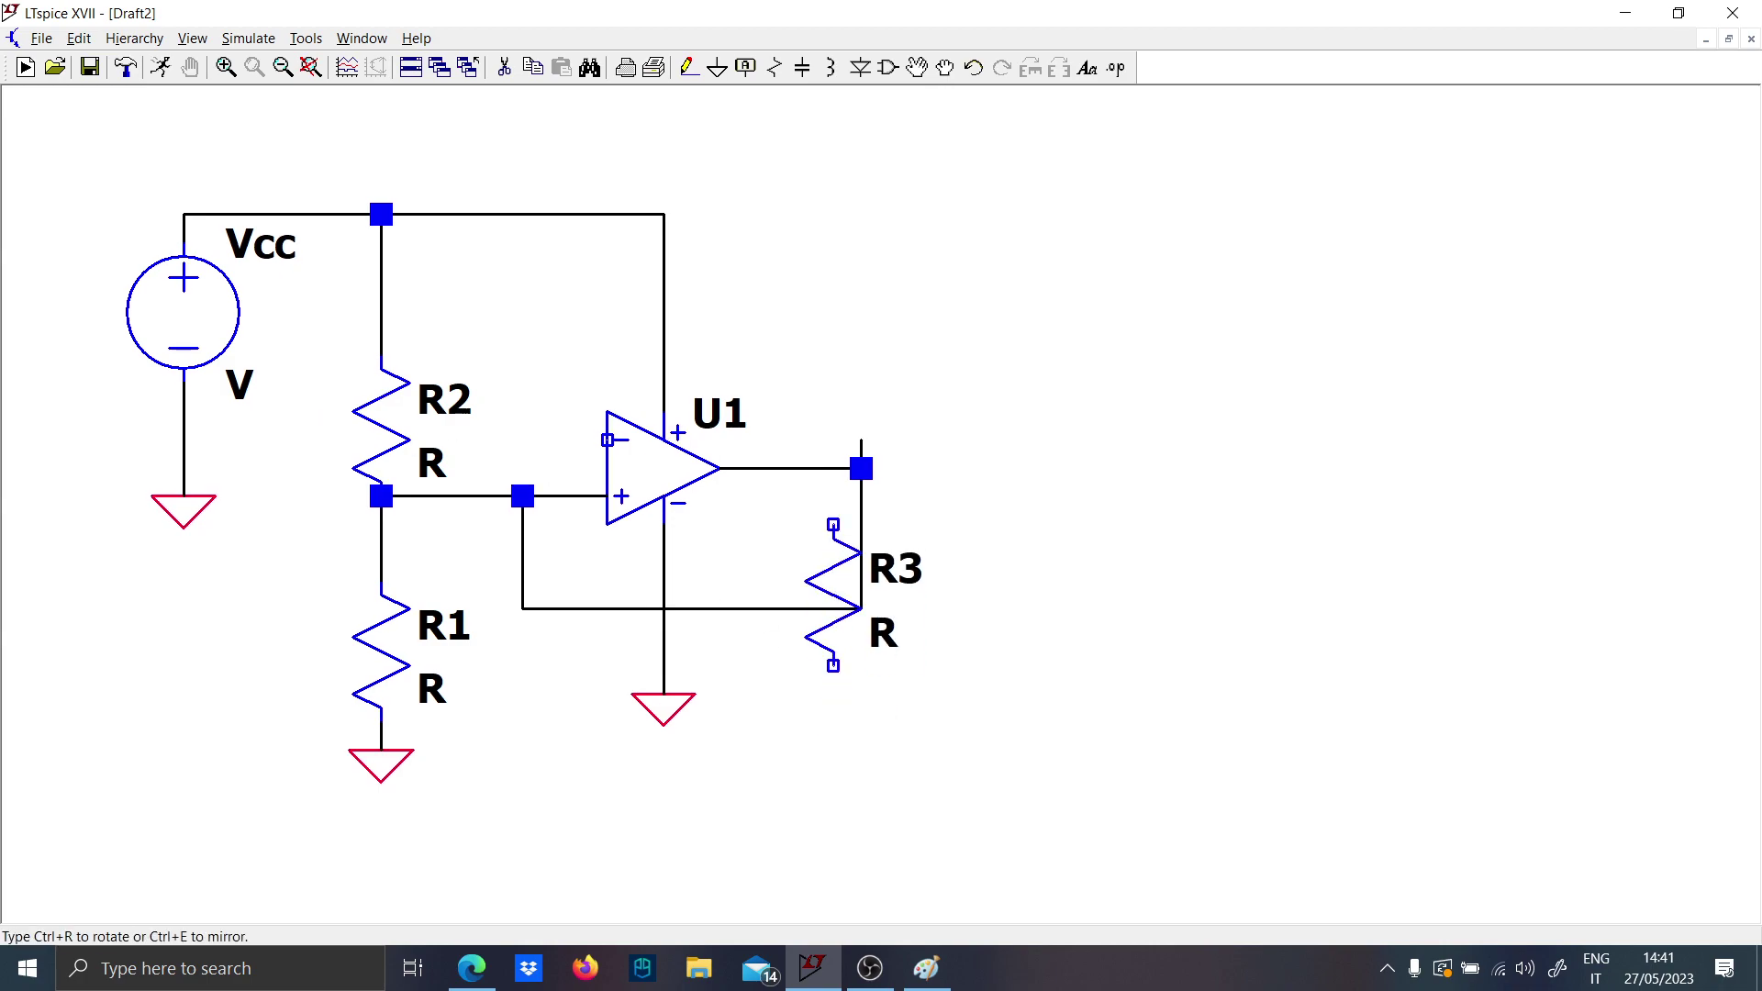
left_click(834, 439)
key("Escape")
key("F3")
left_click(861, 440)
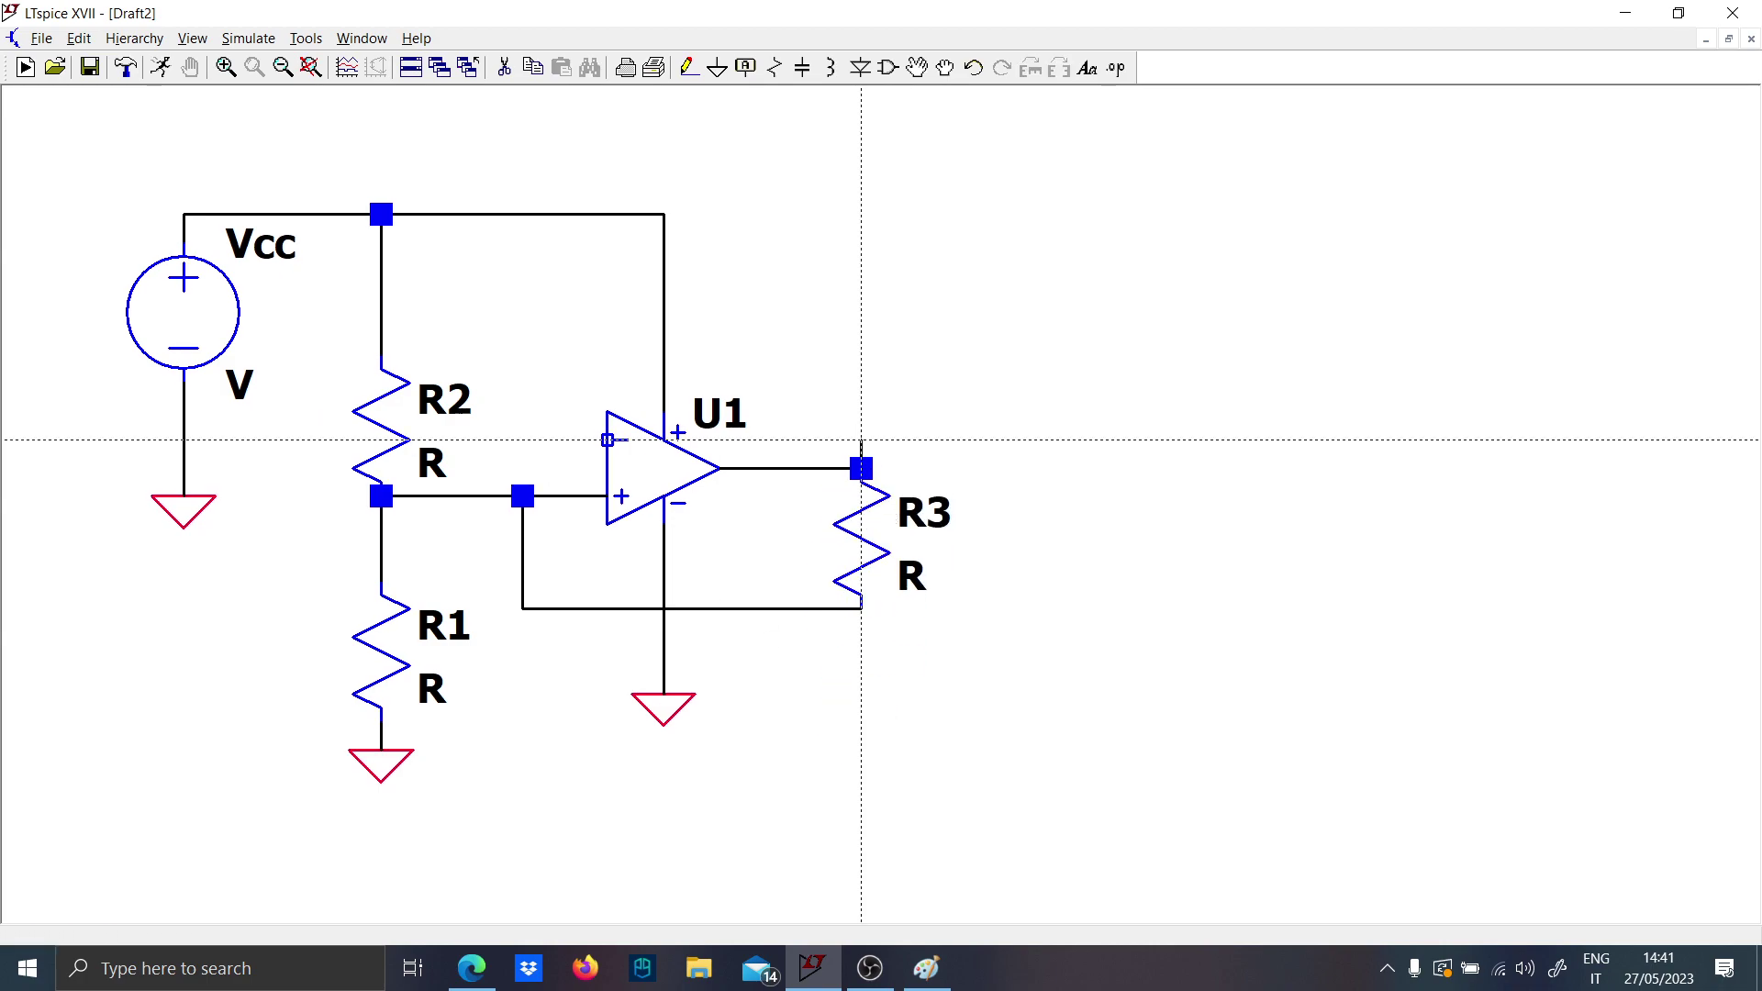
left_click(861, 383)
right_click(861, 382)
Set R1 and R2 to 1k and R3 to 10k.
right_click(435, 702)
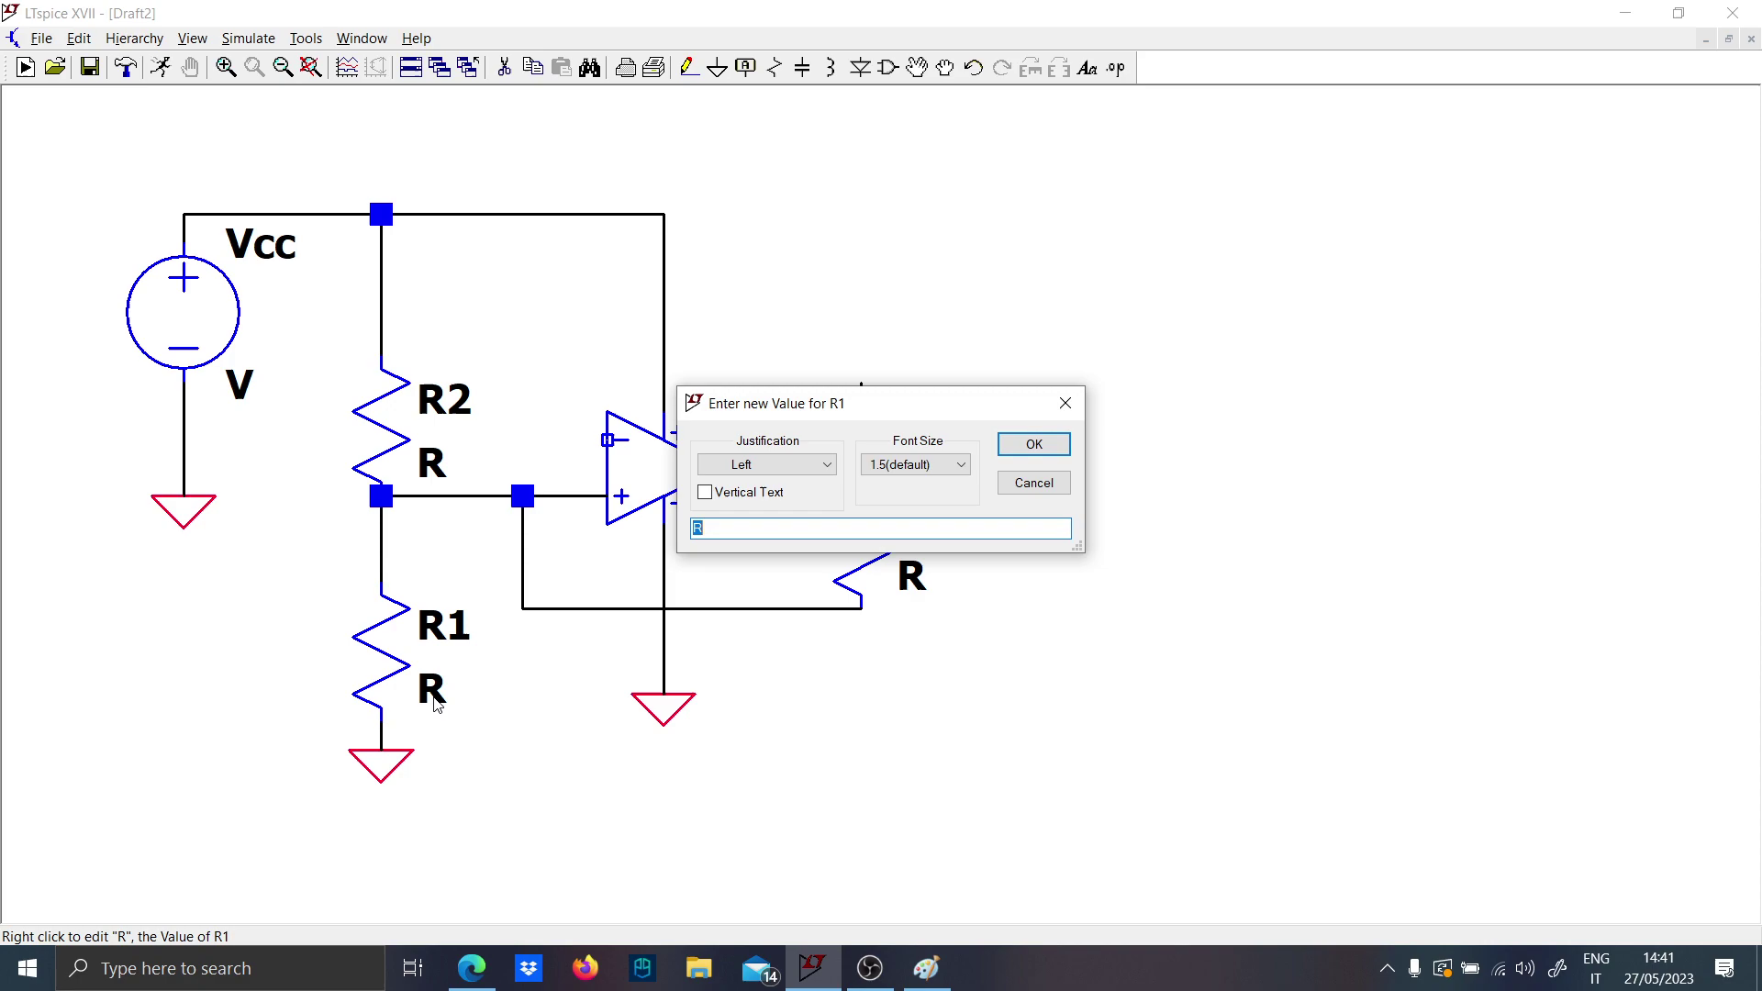
type("1k")
key("Return")
right_click(473, 466)
type("1k")
key("Return")
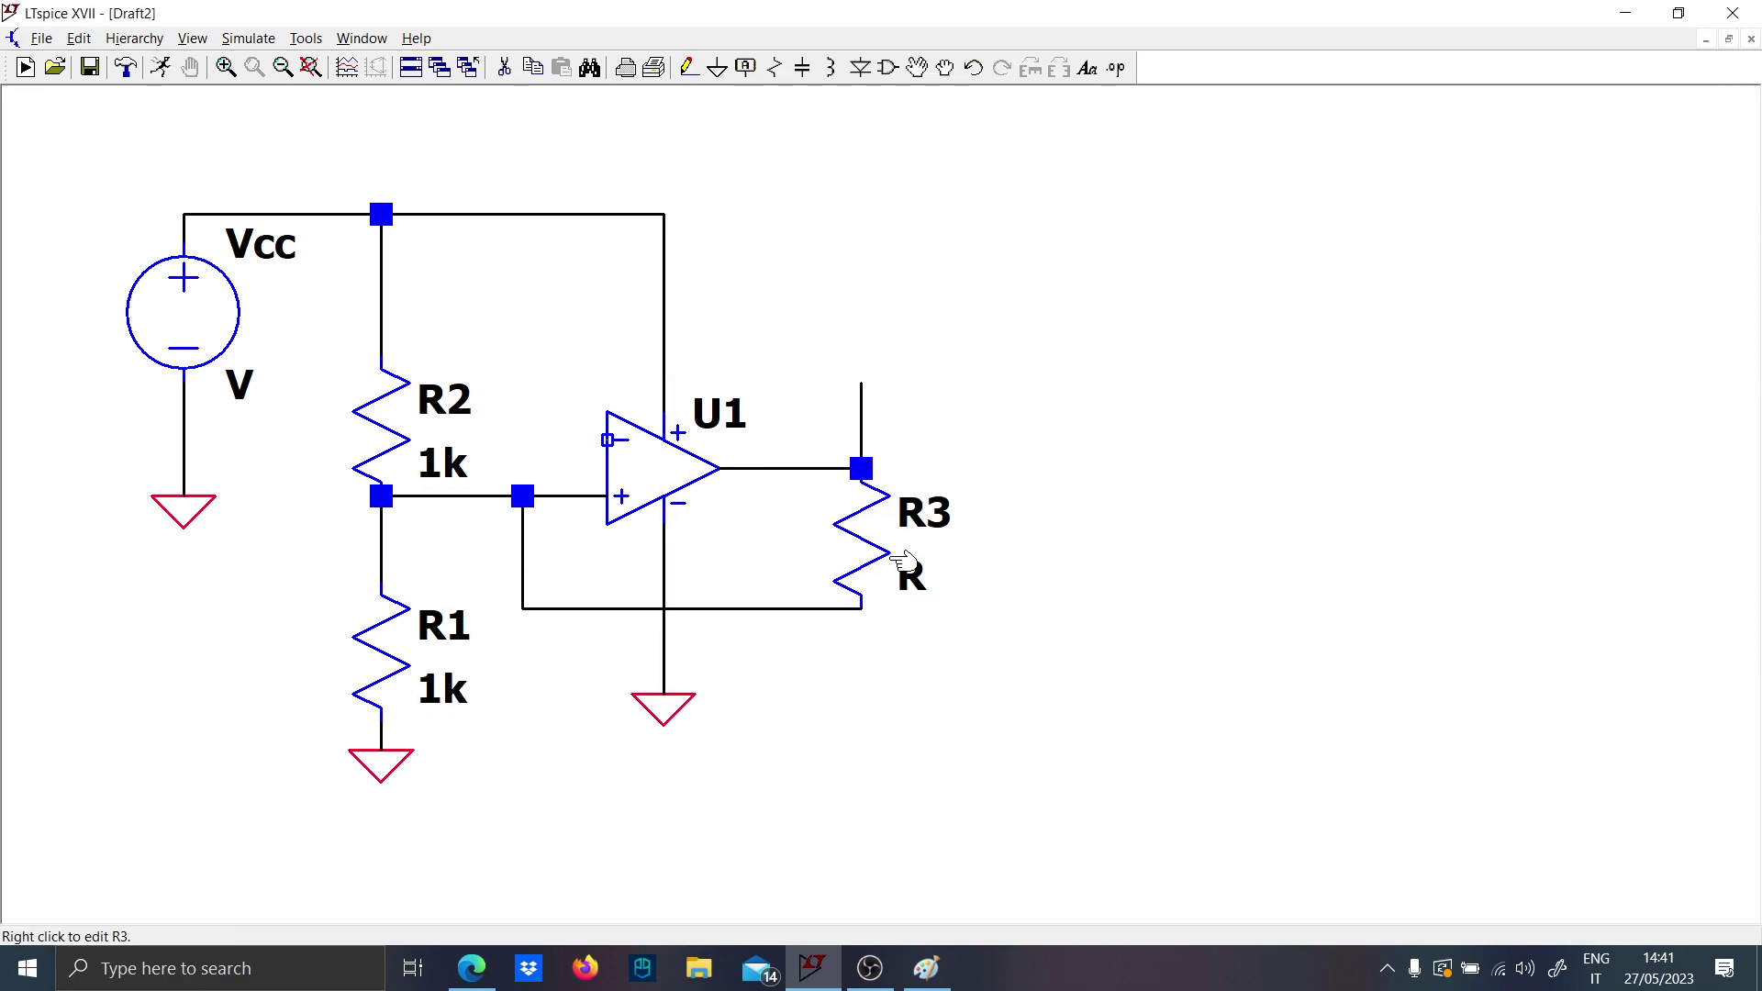
right_click(913, 573)
type("10k")
key("Return")
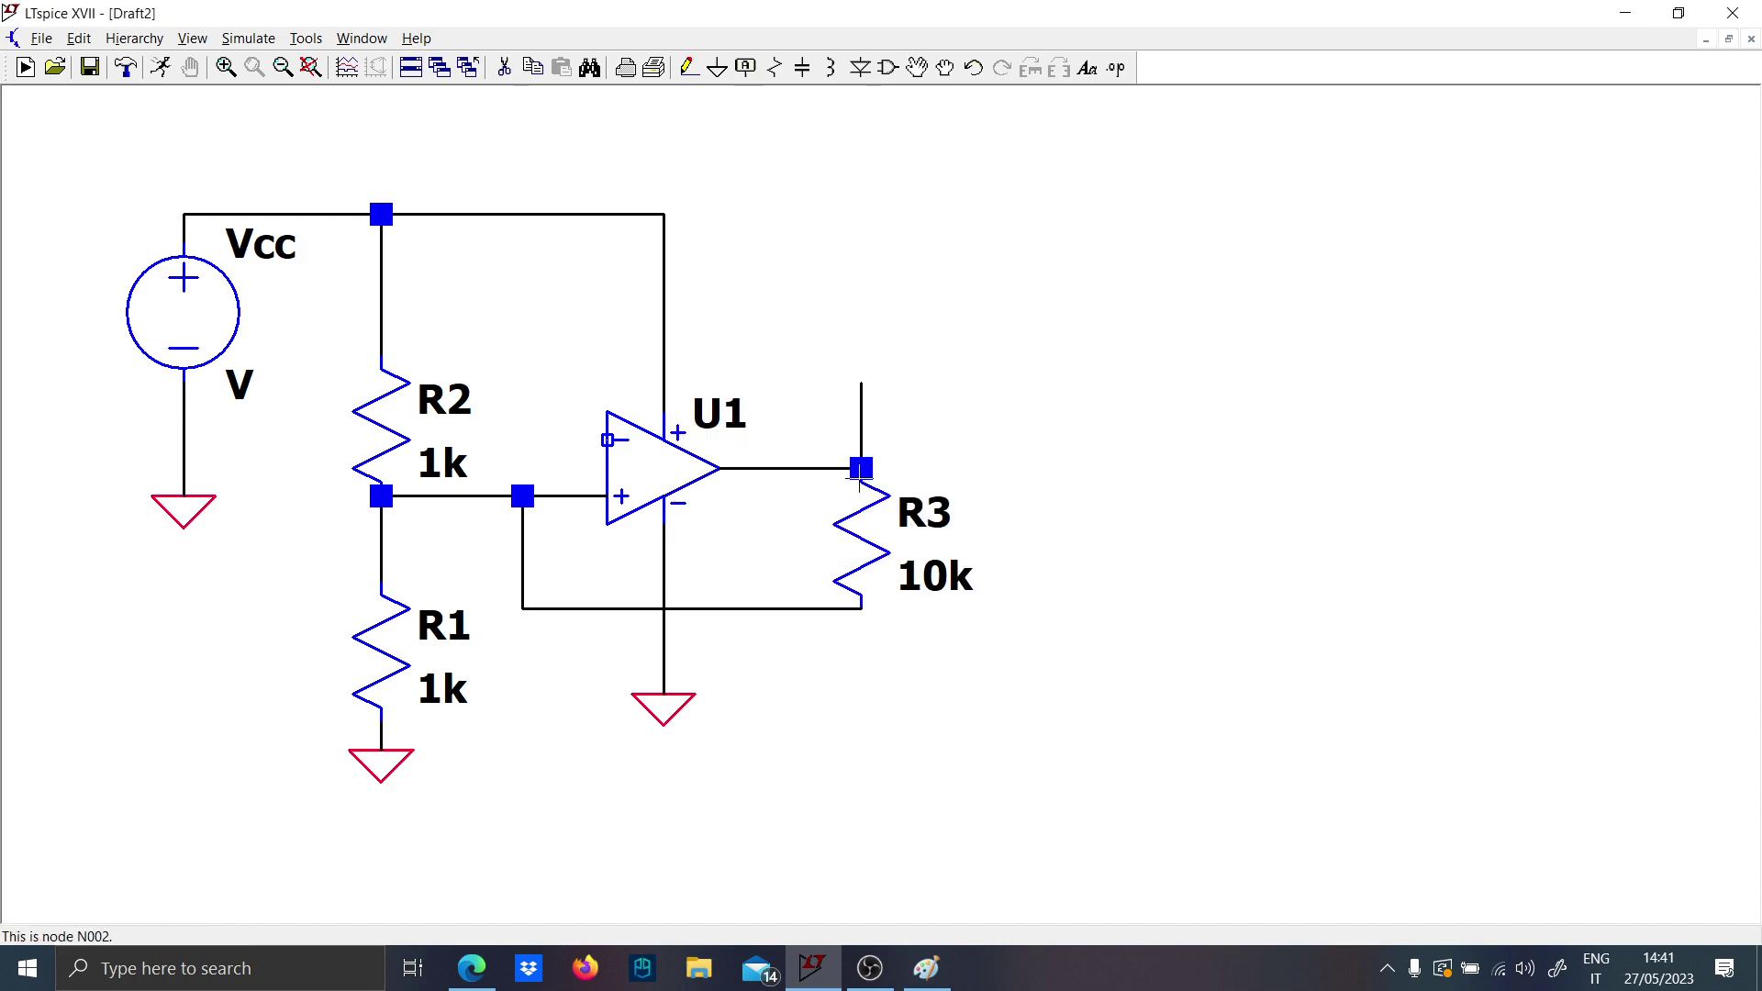
Remove the stray wire above the output and label the inverting-input wire 'in'.
key("Delete")
key("F3")
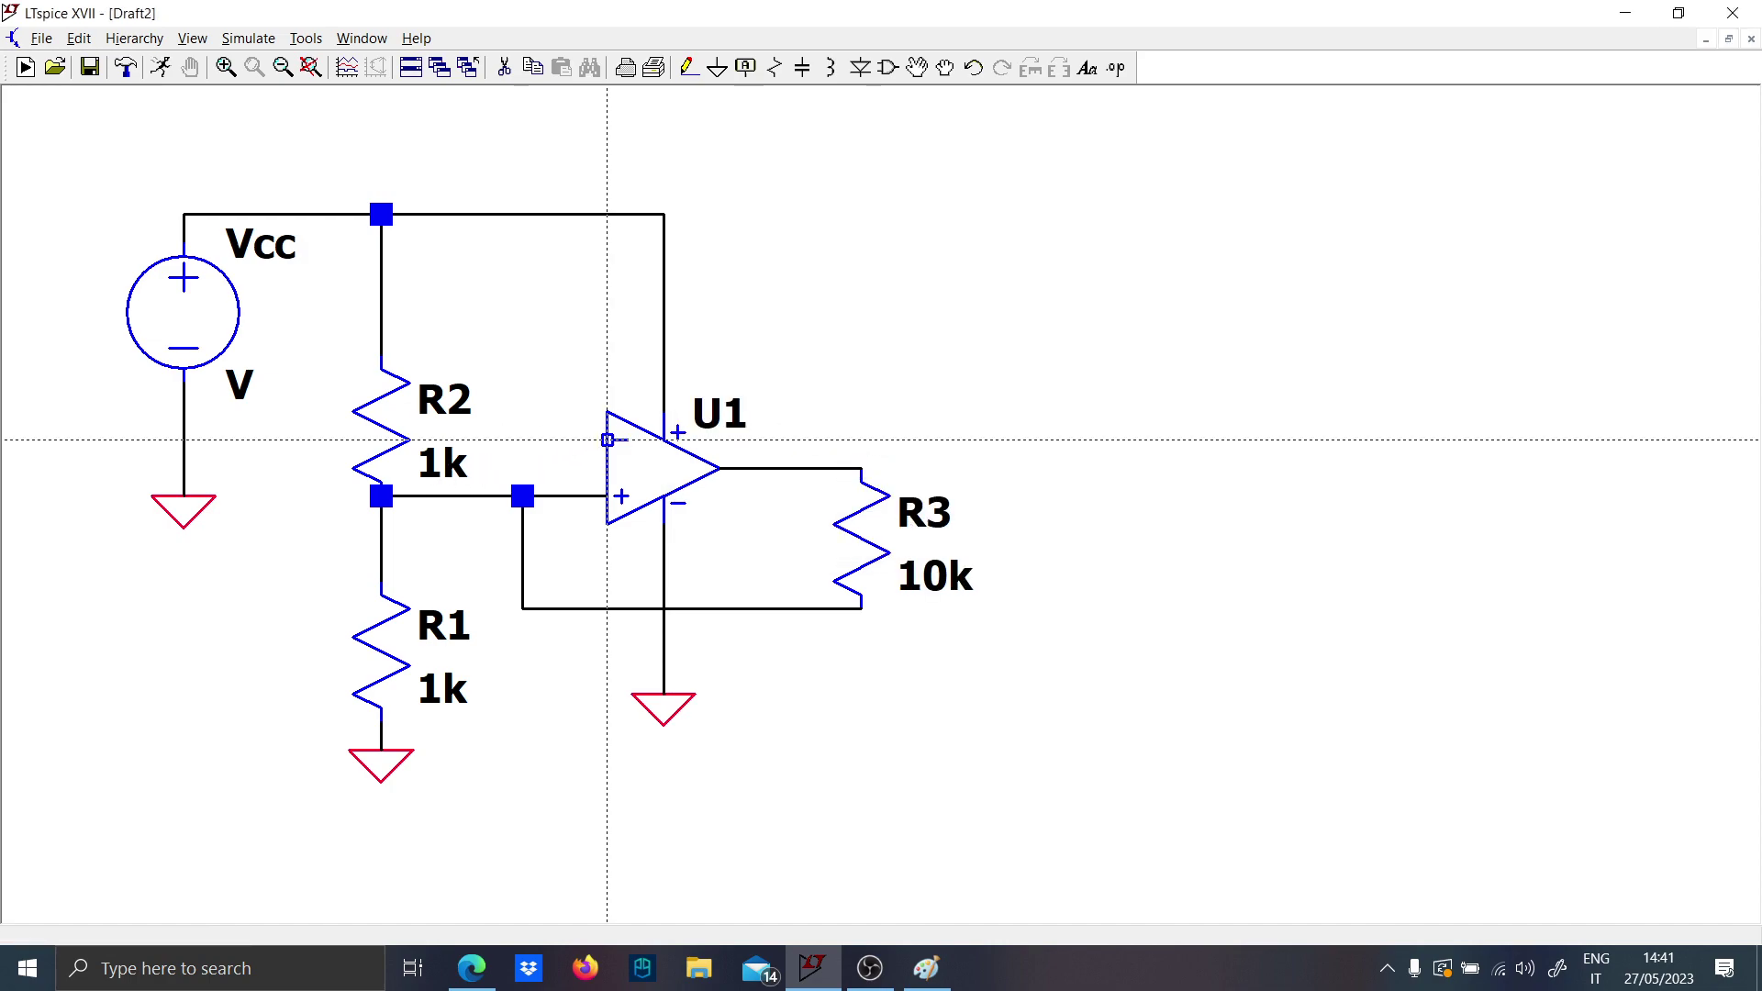
key("F4")
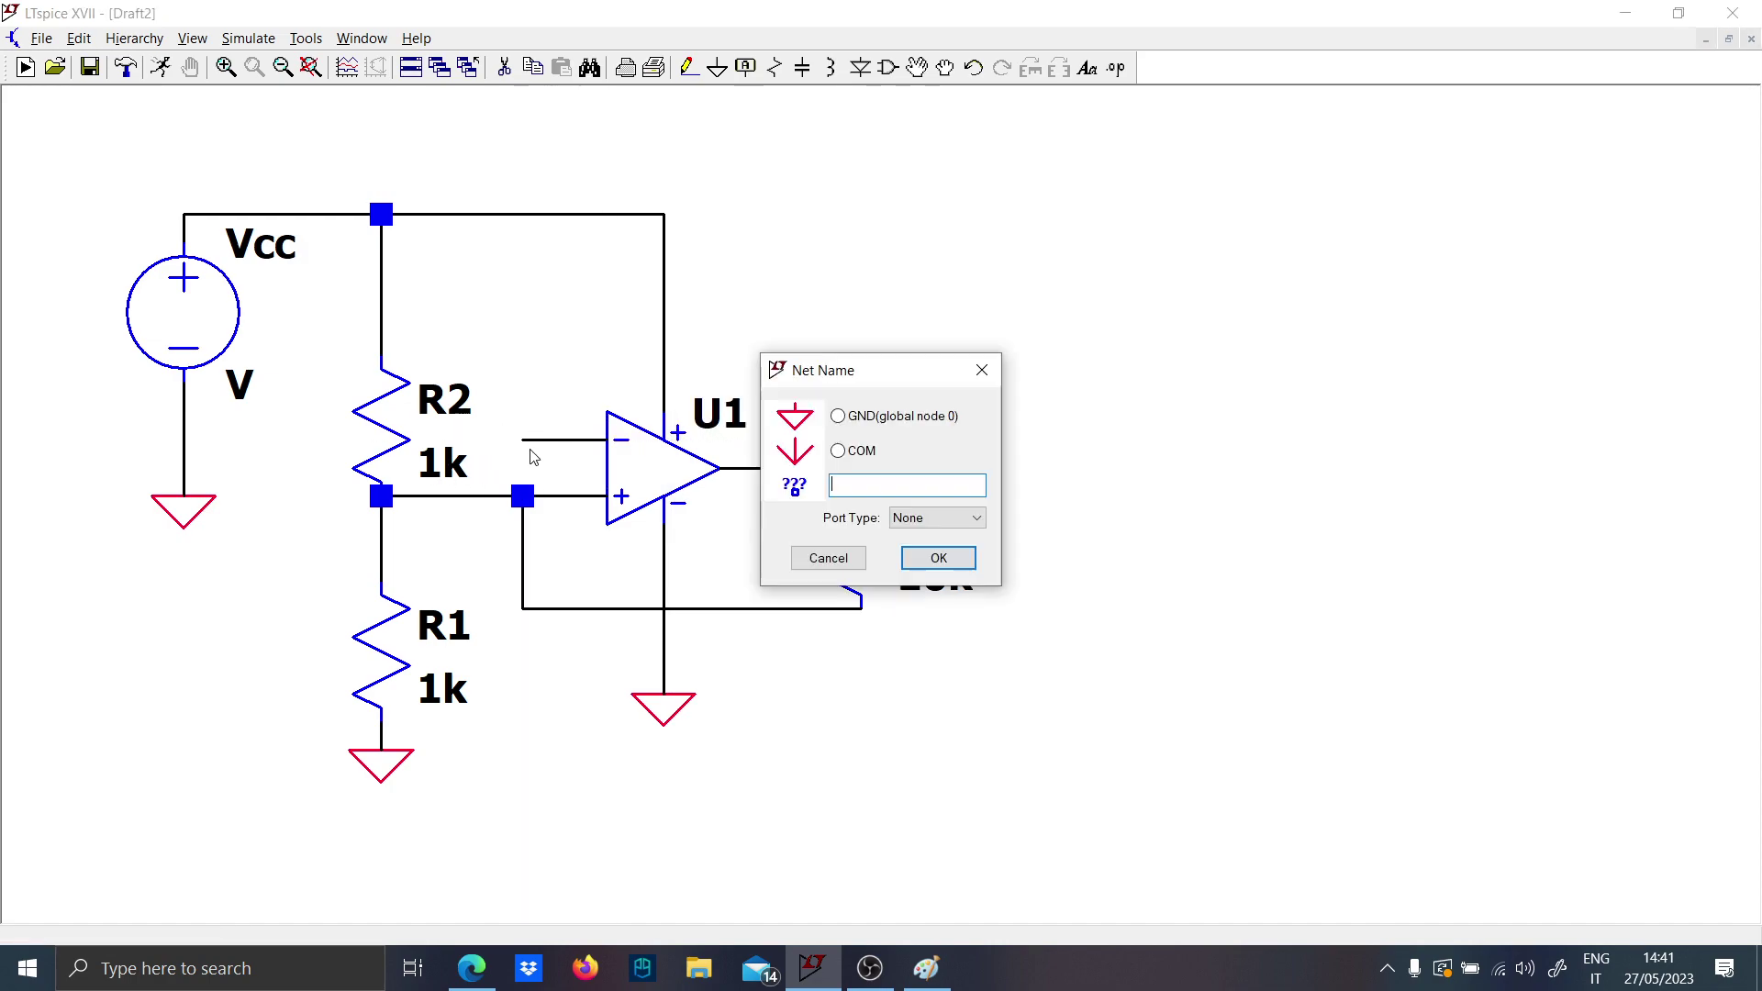
type("in")
key("Return")
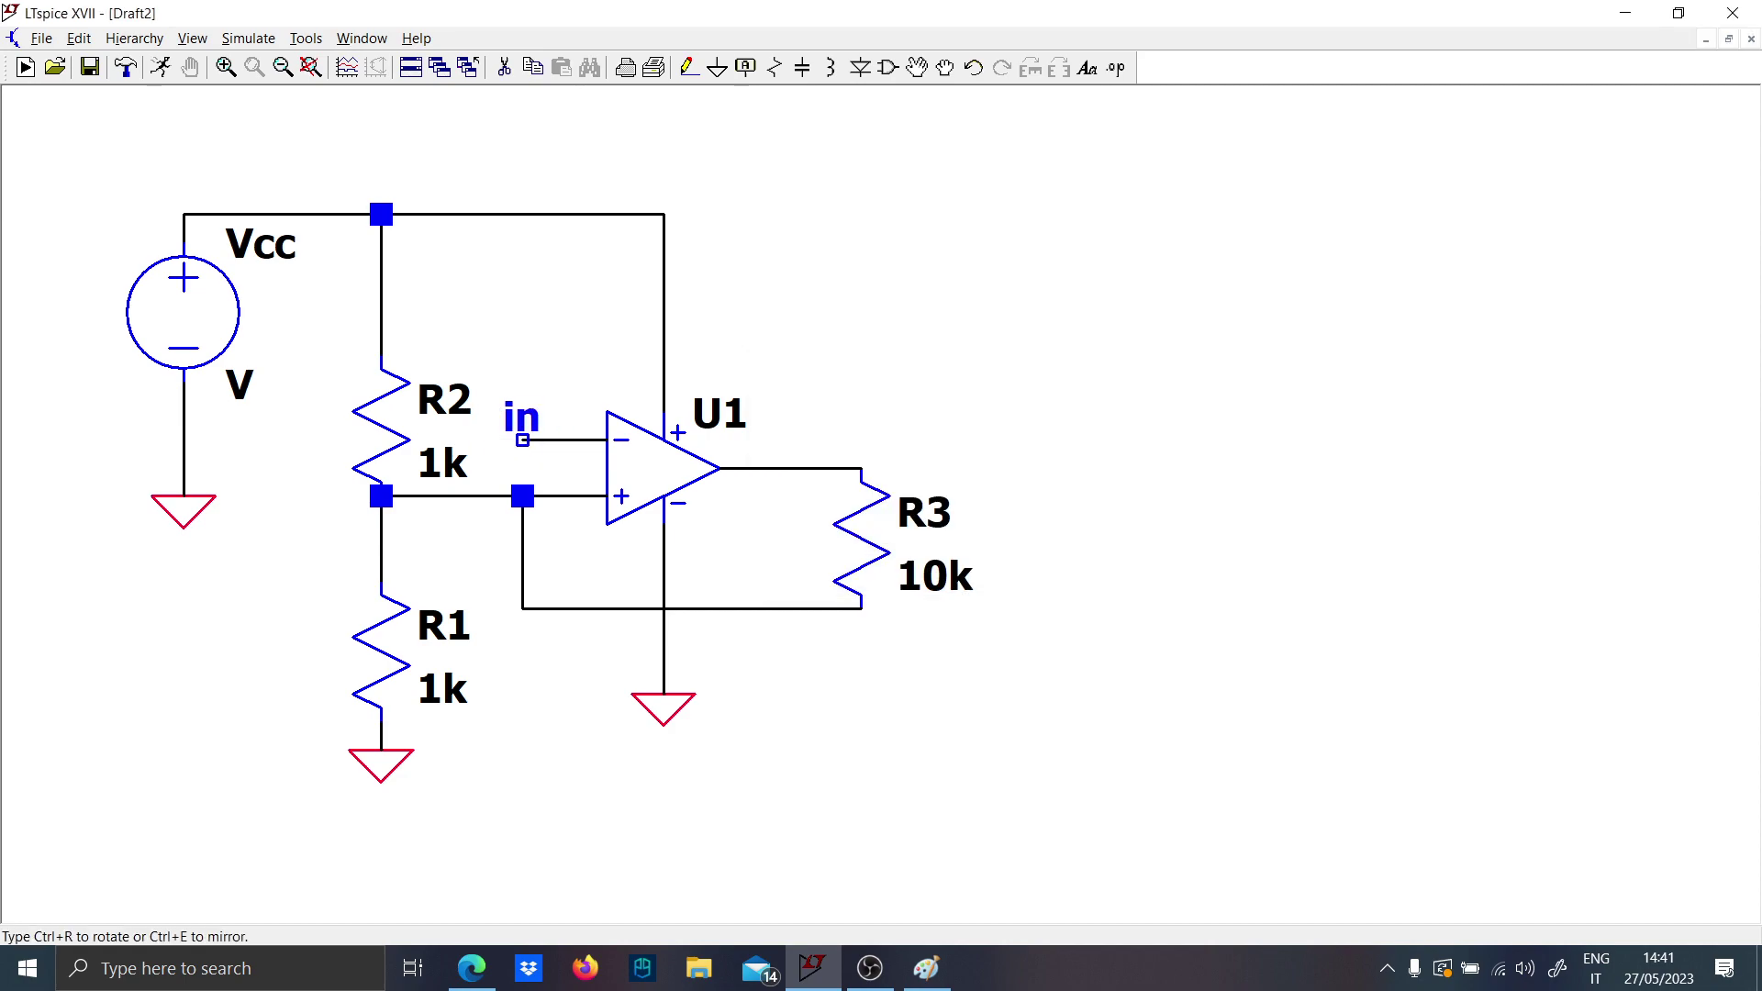
left_click(521, 439)
key("Escape")
Place voltage source V1 at the top right and ground its negative terminal.
key("v")
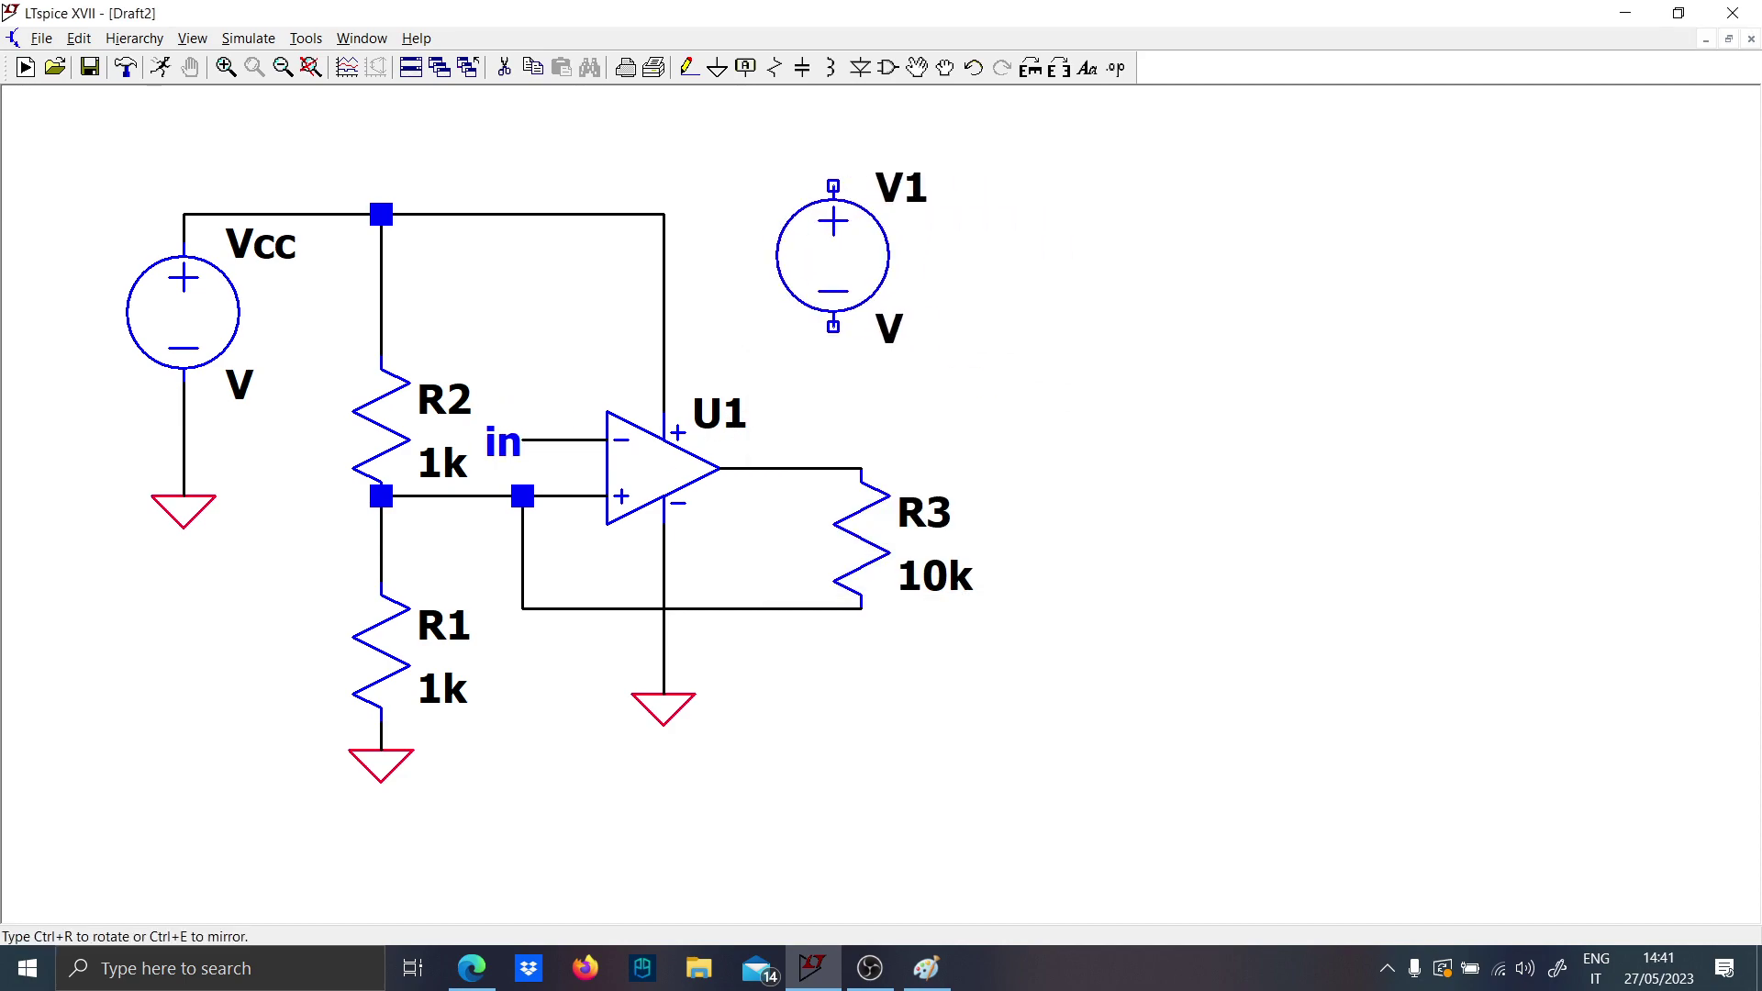
left_click(833, 214)
key("Escape")
key("F3")
left_click(833, 355)
left_click(833, 382)
key("g")
left_click(833, 383)
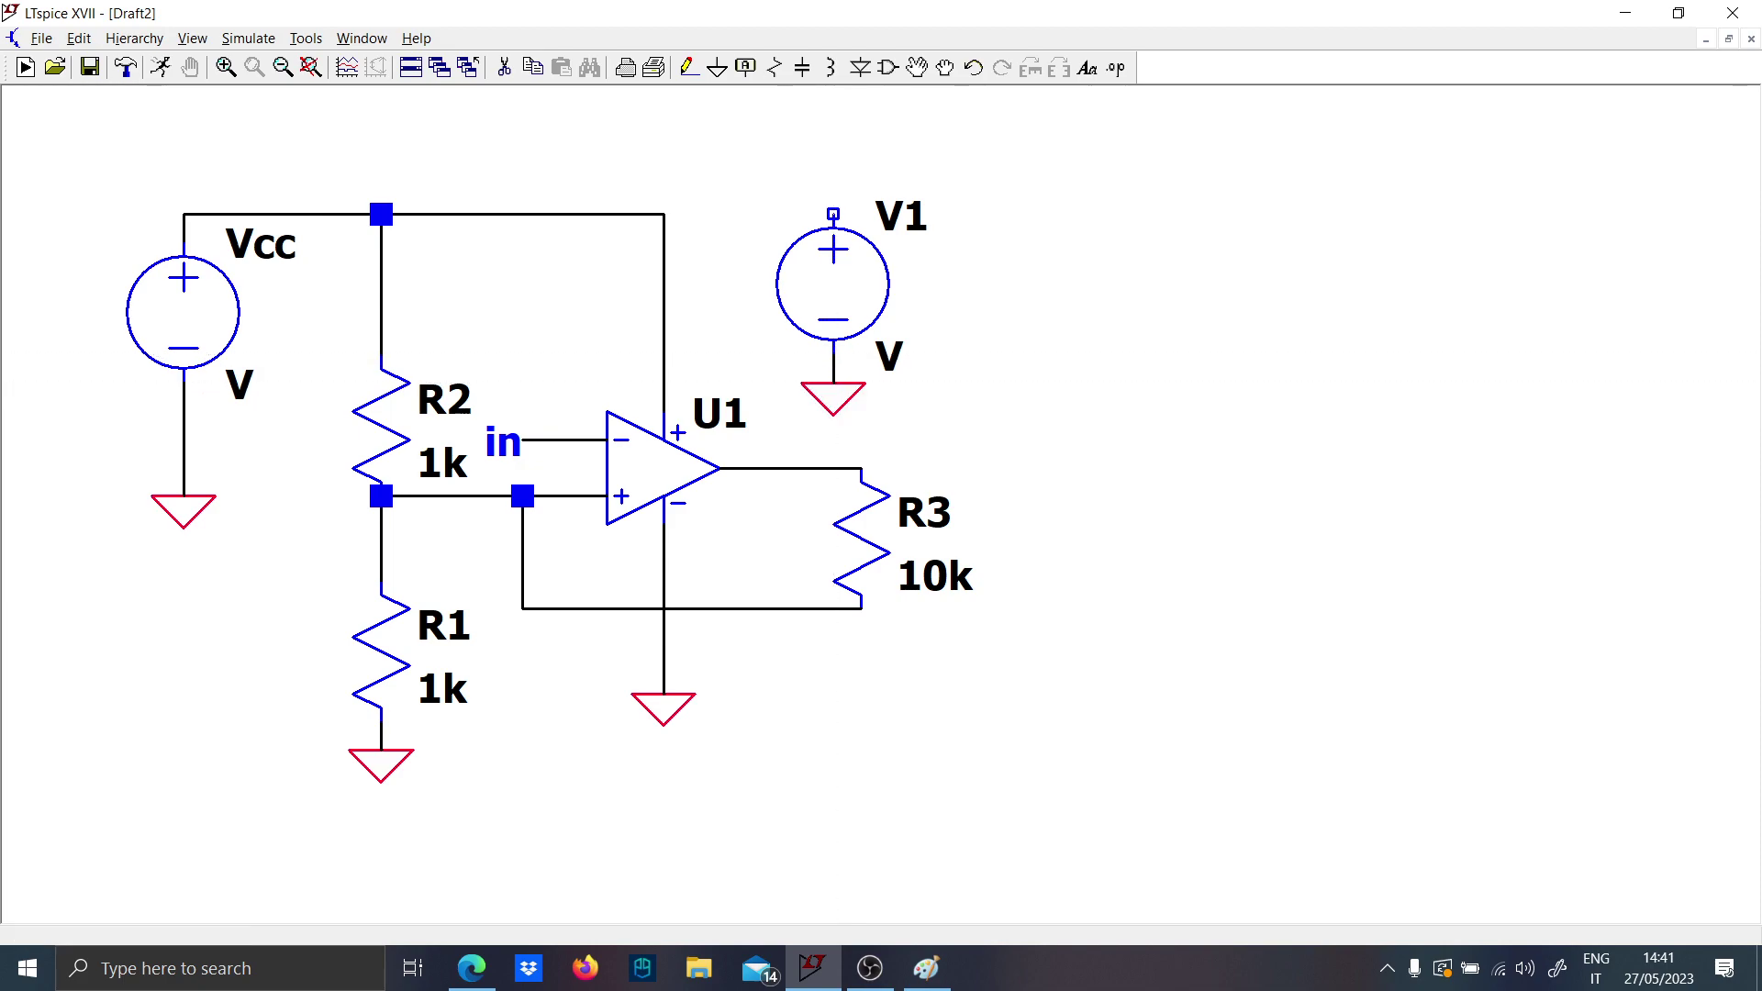
key("Escape")
Add a short wire above V1 and give it the net label 'in'.
left_click(834, 214)
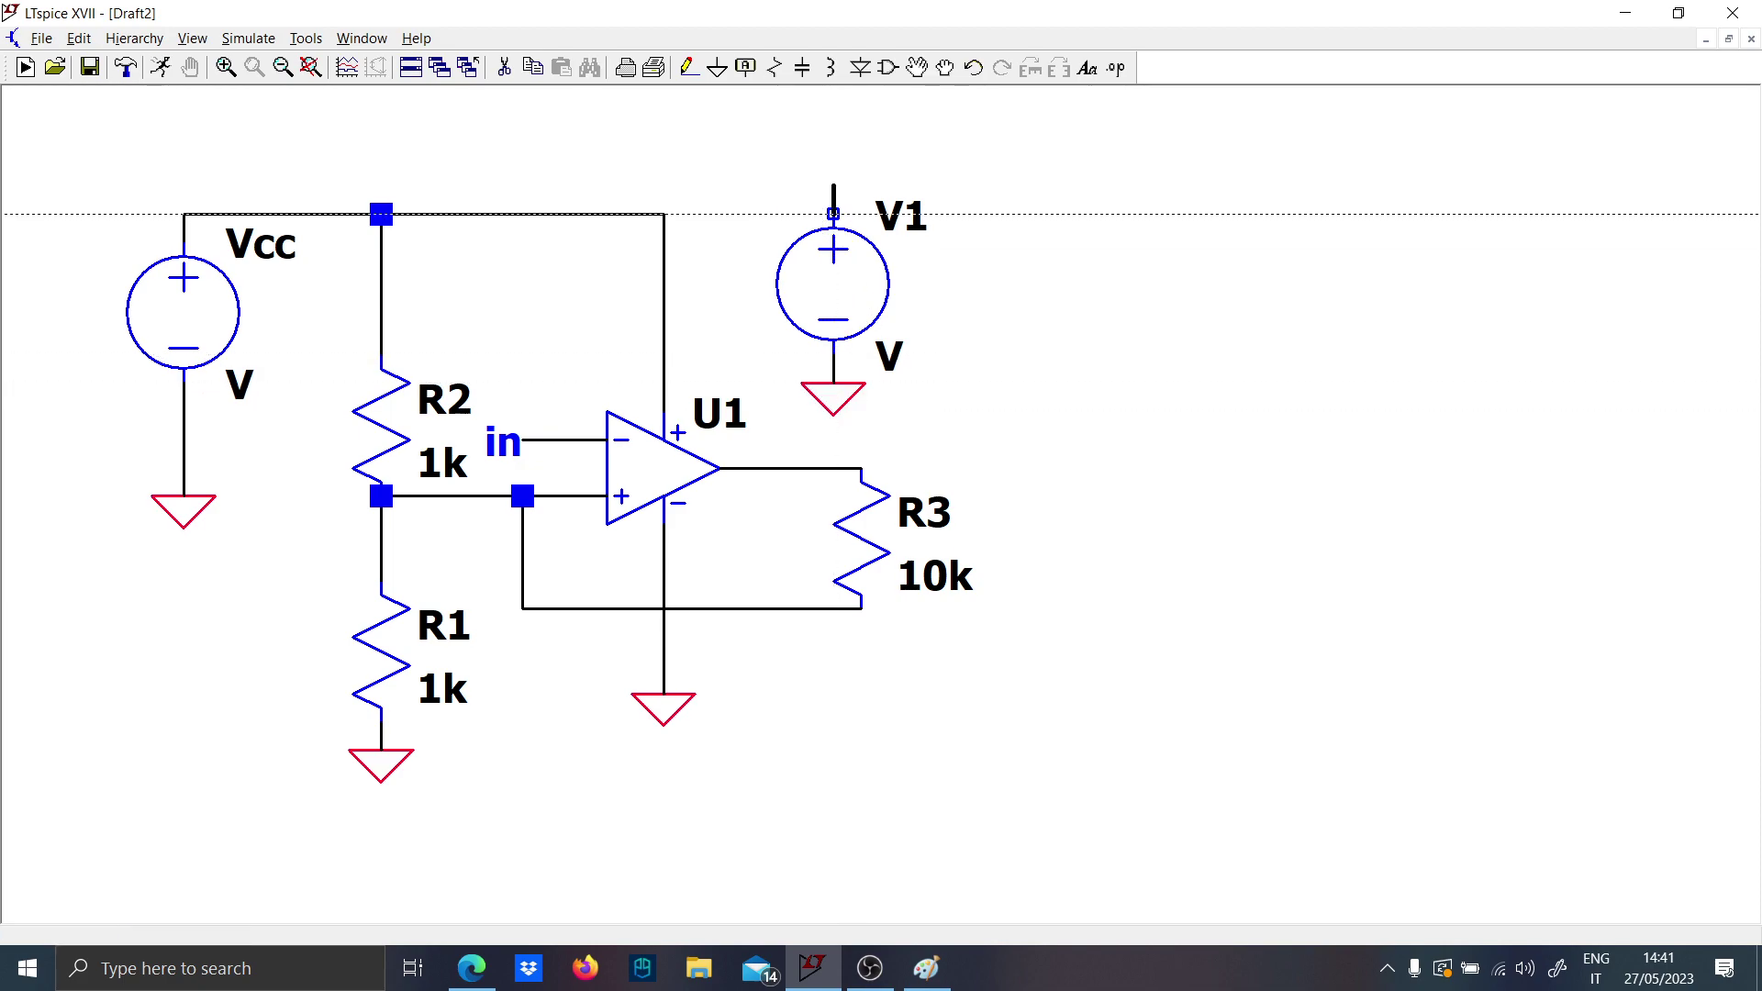
left_click(833, 186)
key("F4")
key("Return")
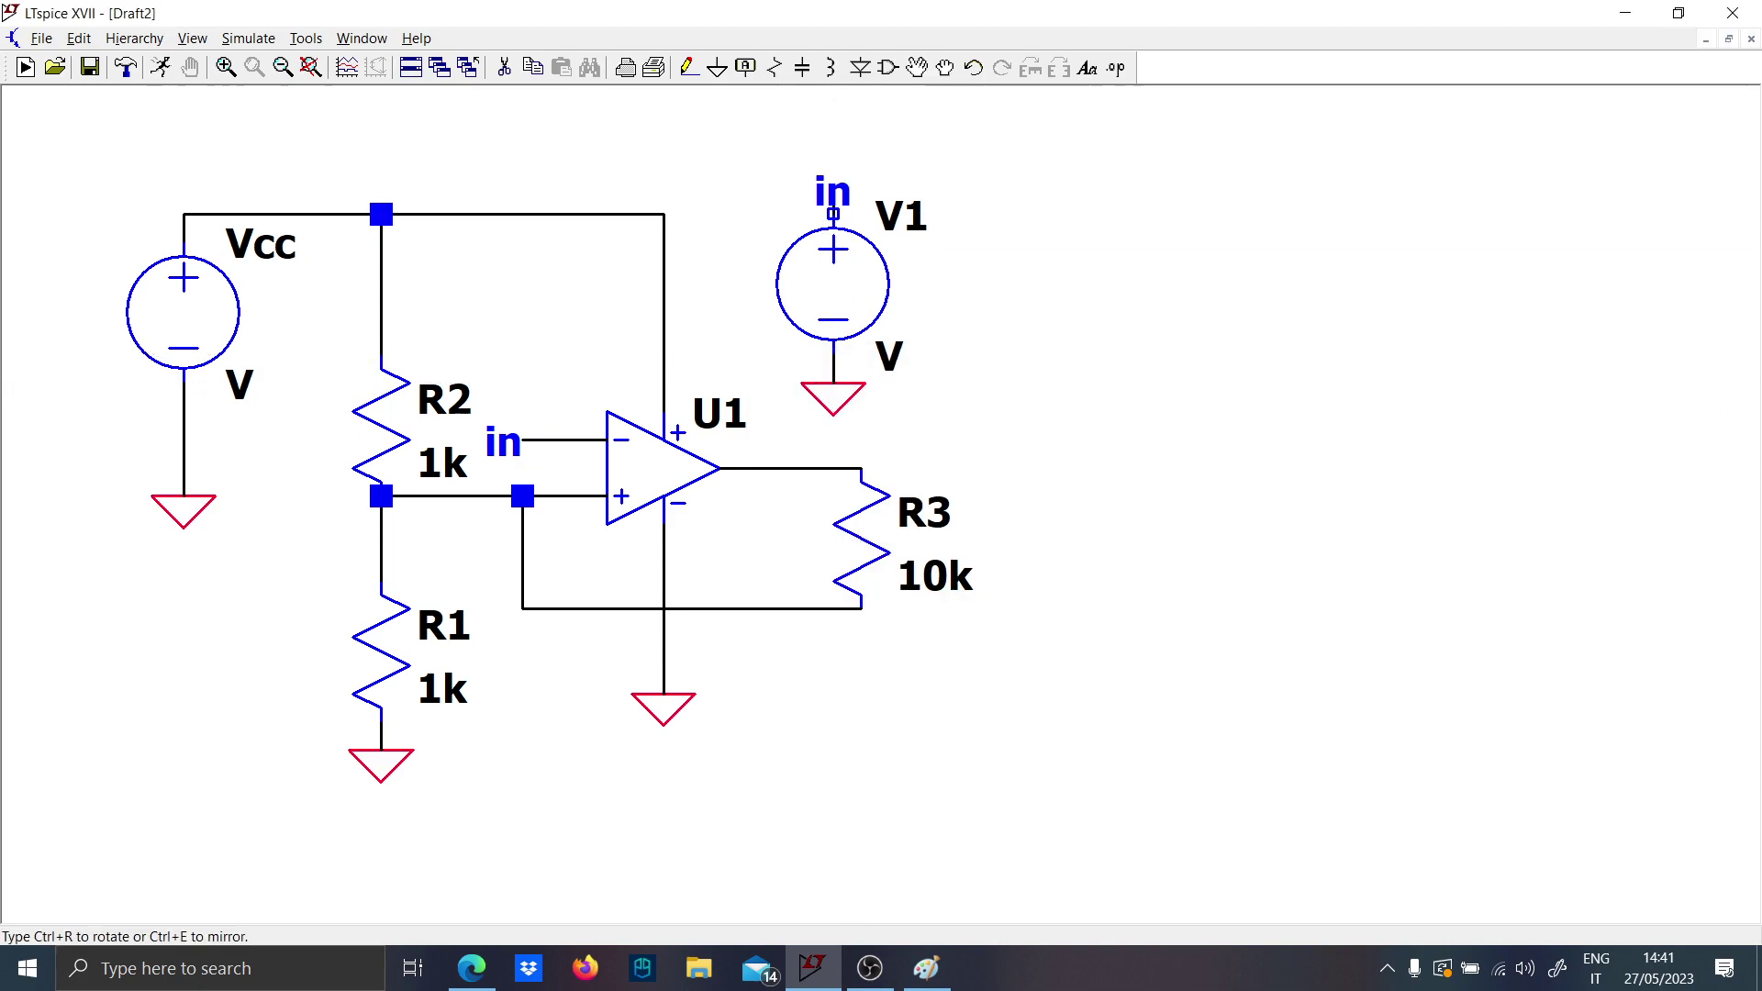
left_click(833, 184)
right_click(835, 257)
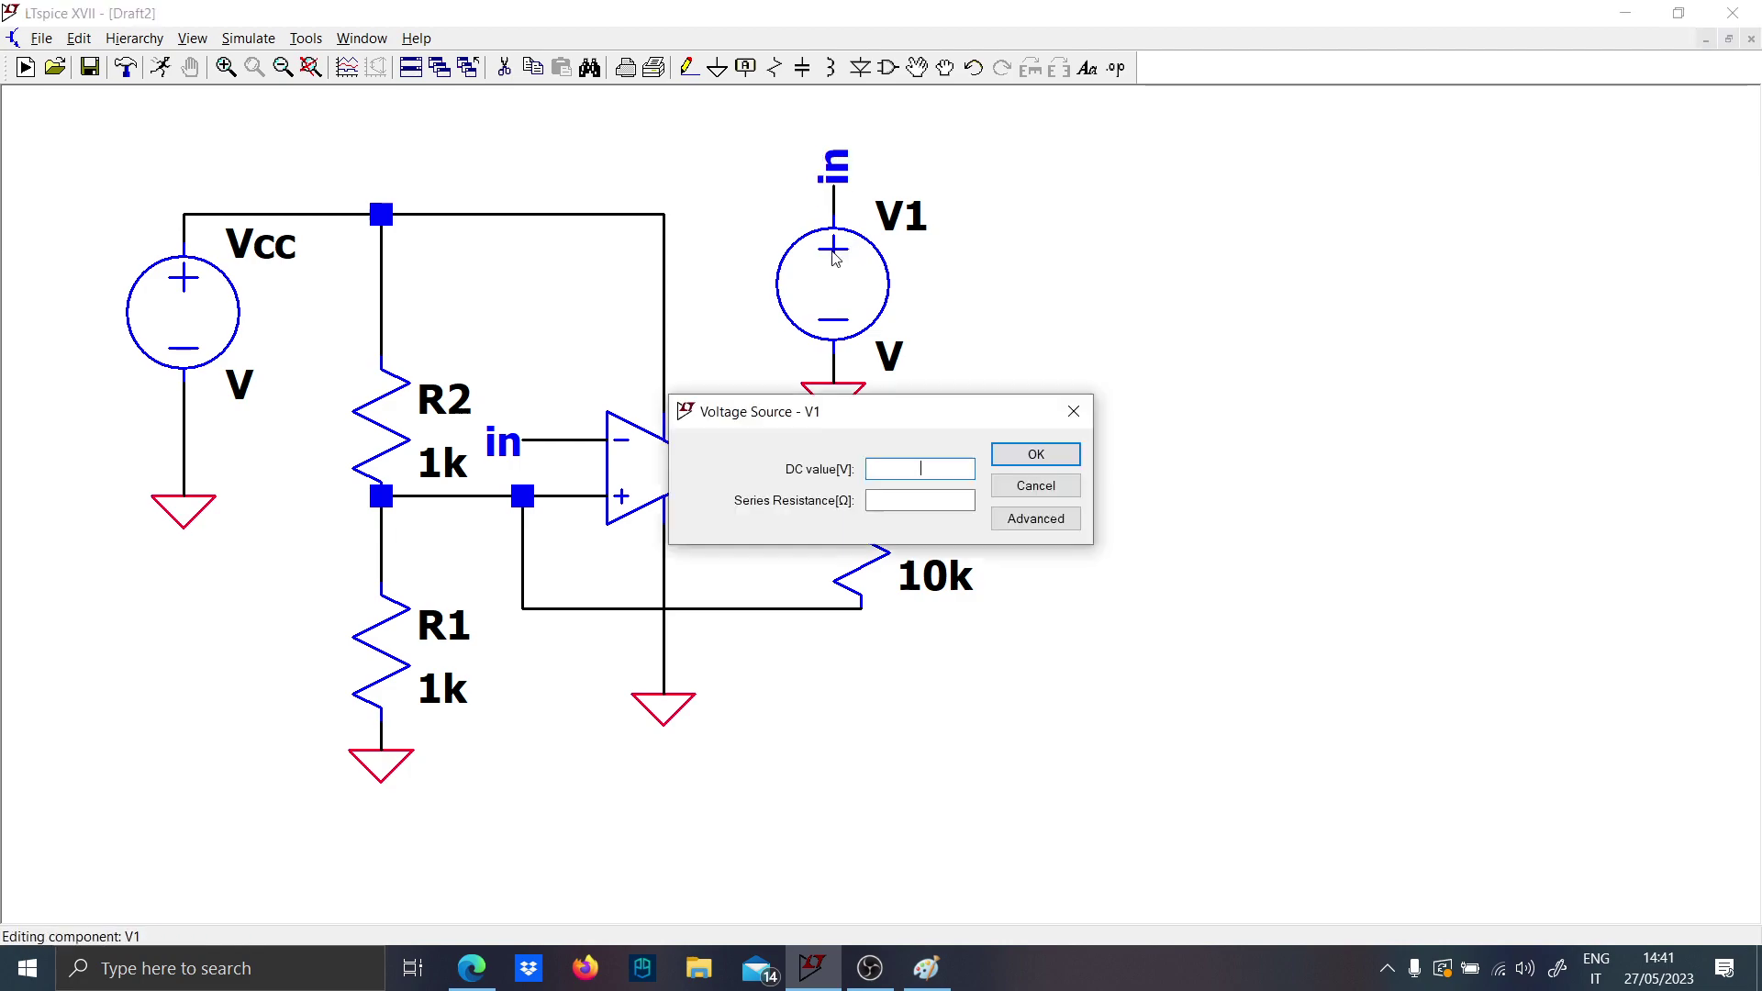
Make V1 a SINE source with DC offset 0, amplitude 4 and frequency 1k.
left_click(1032, 522)
left_click(550, 321)
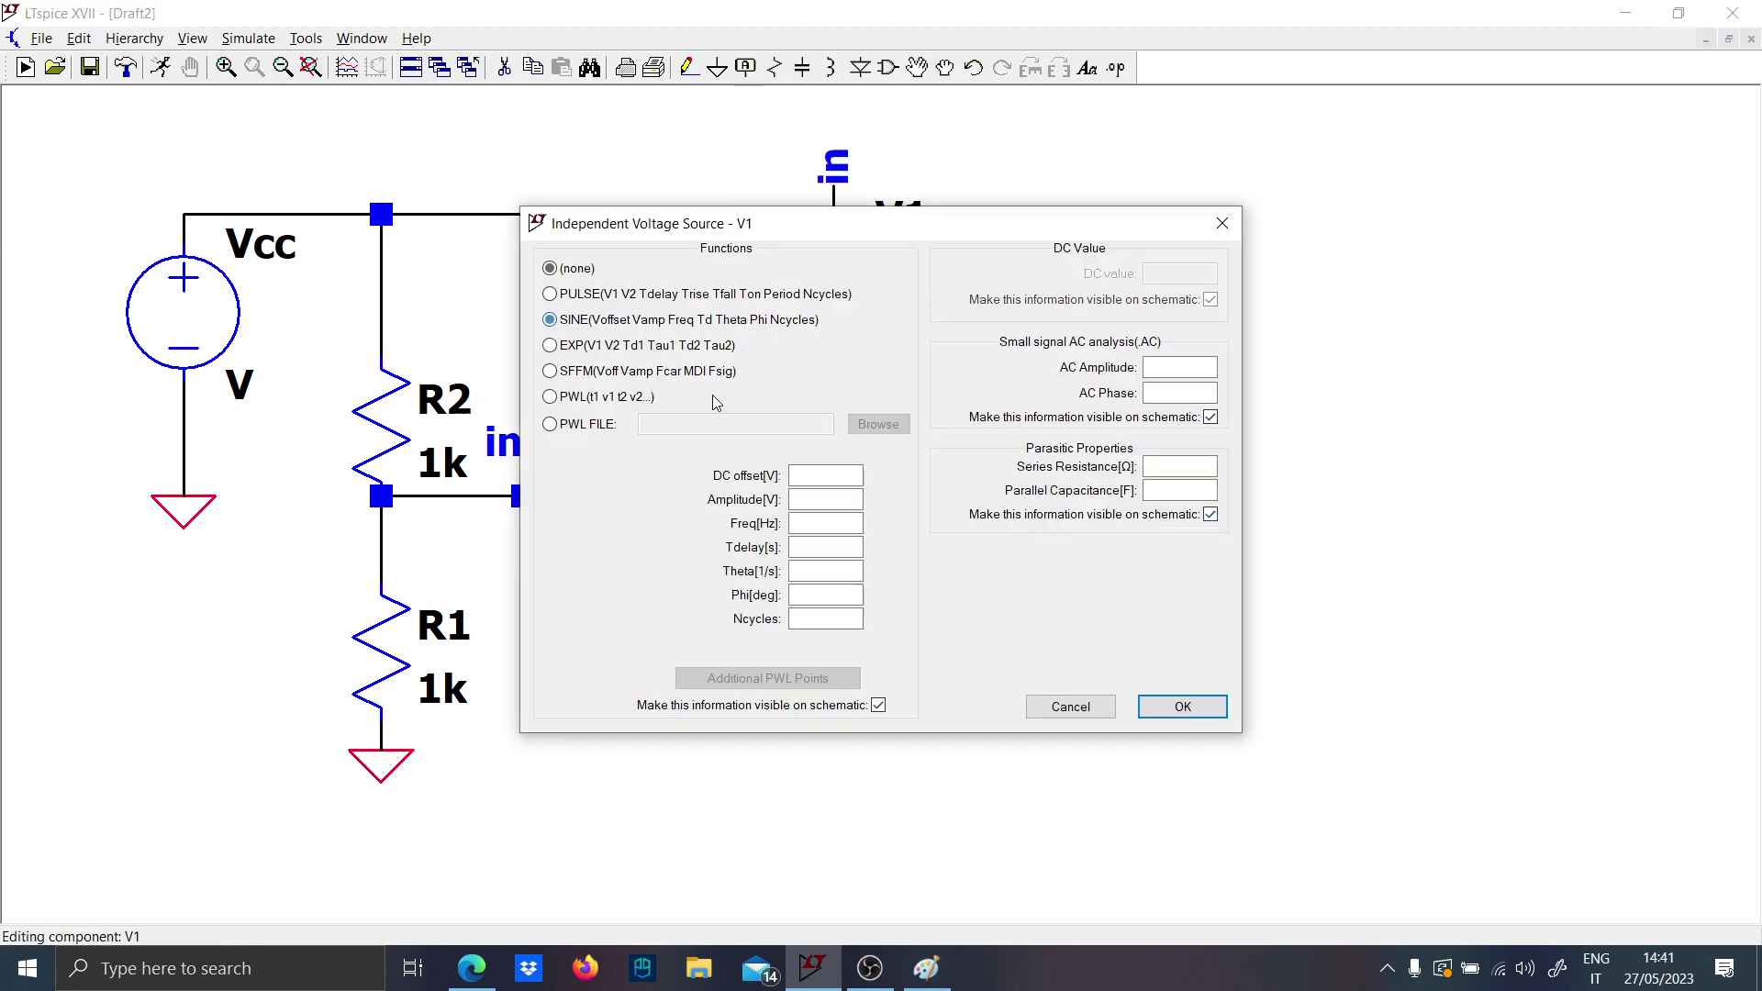
left_click(828, 472)
type("0")
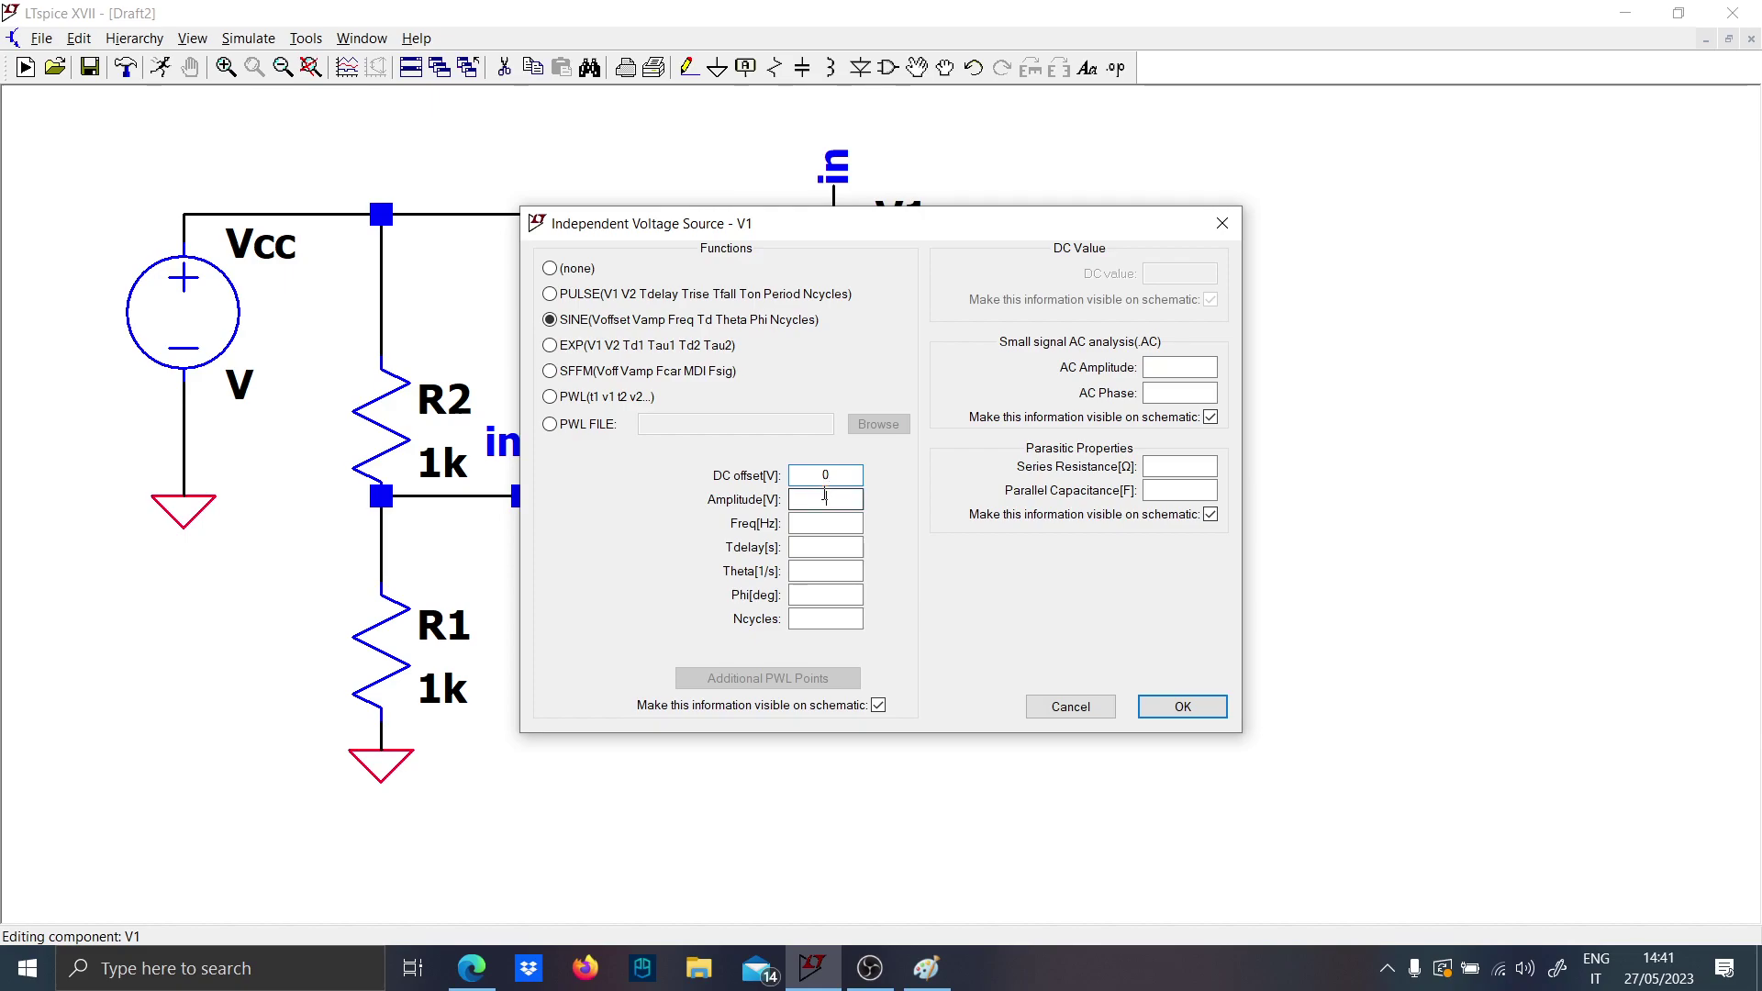
left_click(846, 501)
type("4")
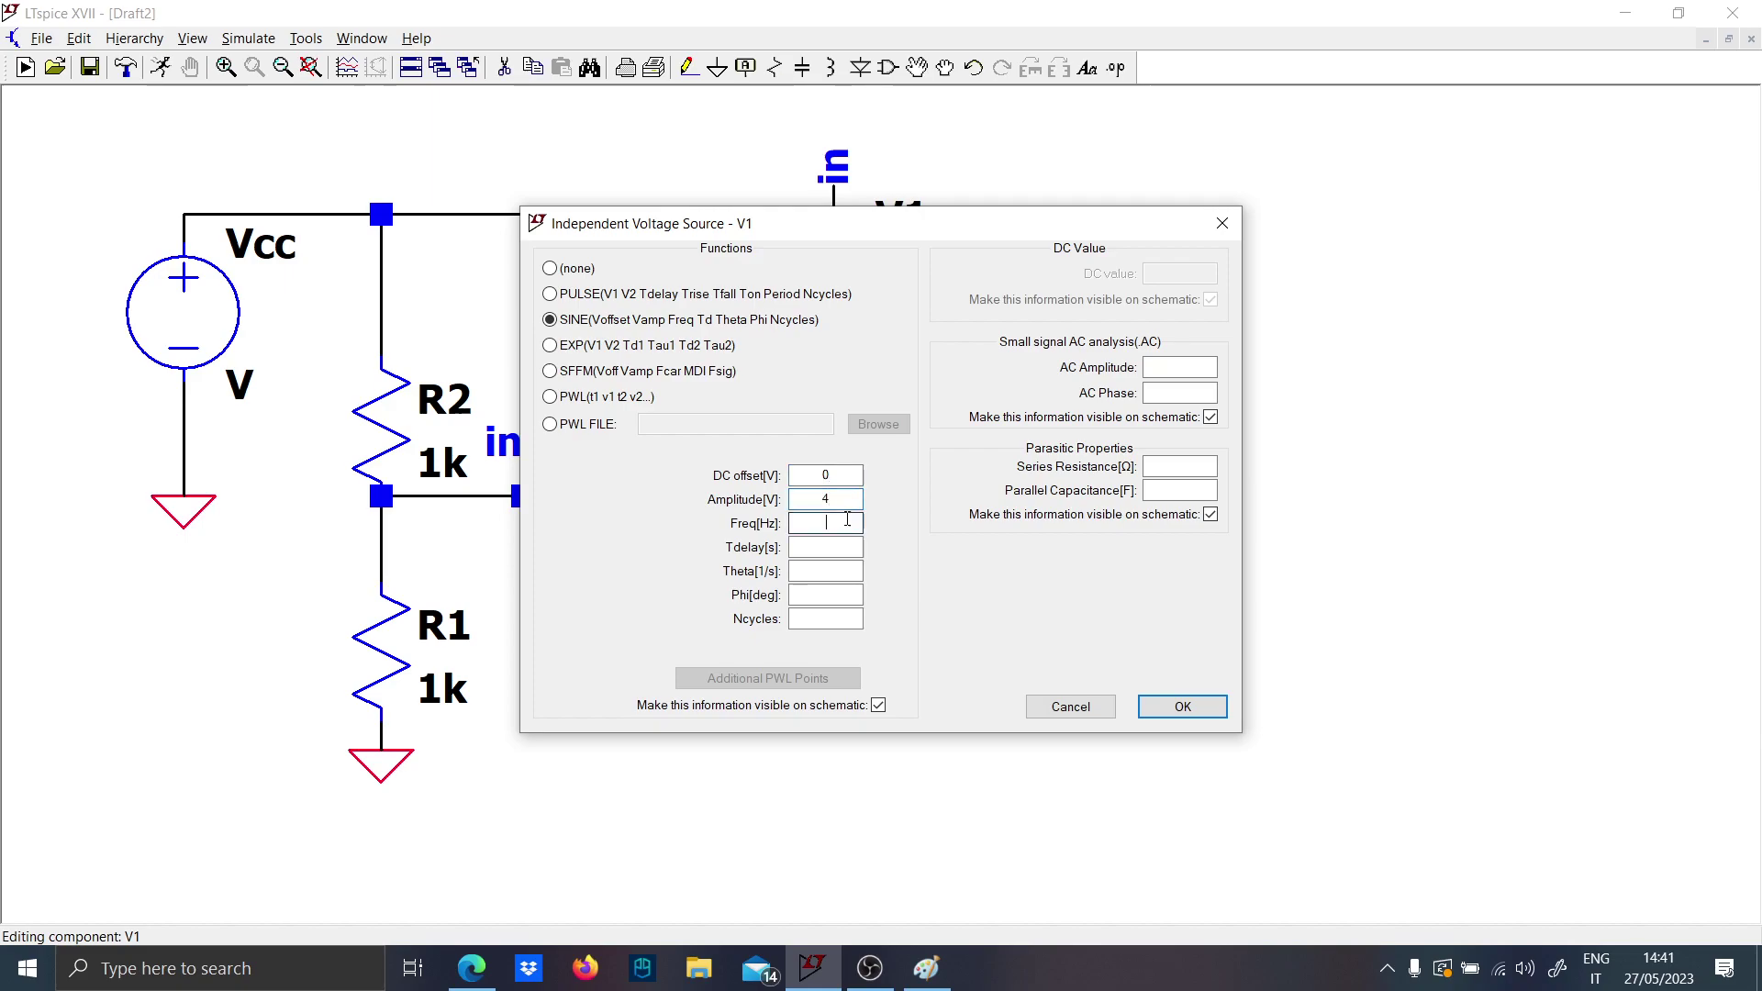
left_click(848, 521)
type("1k")
left_click(1158, 698)
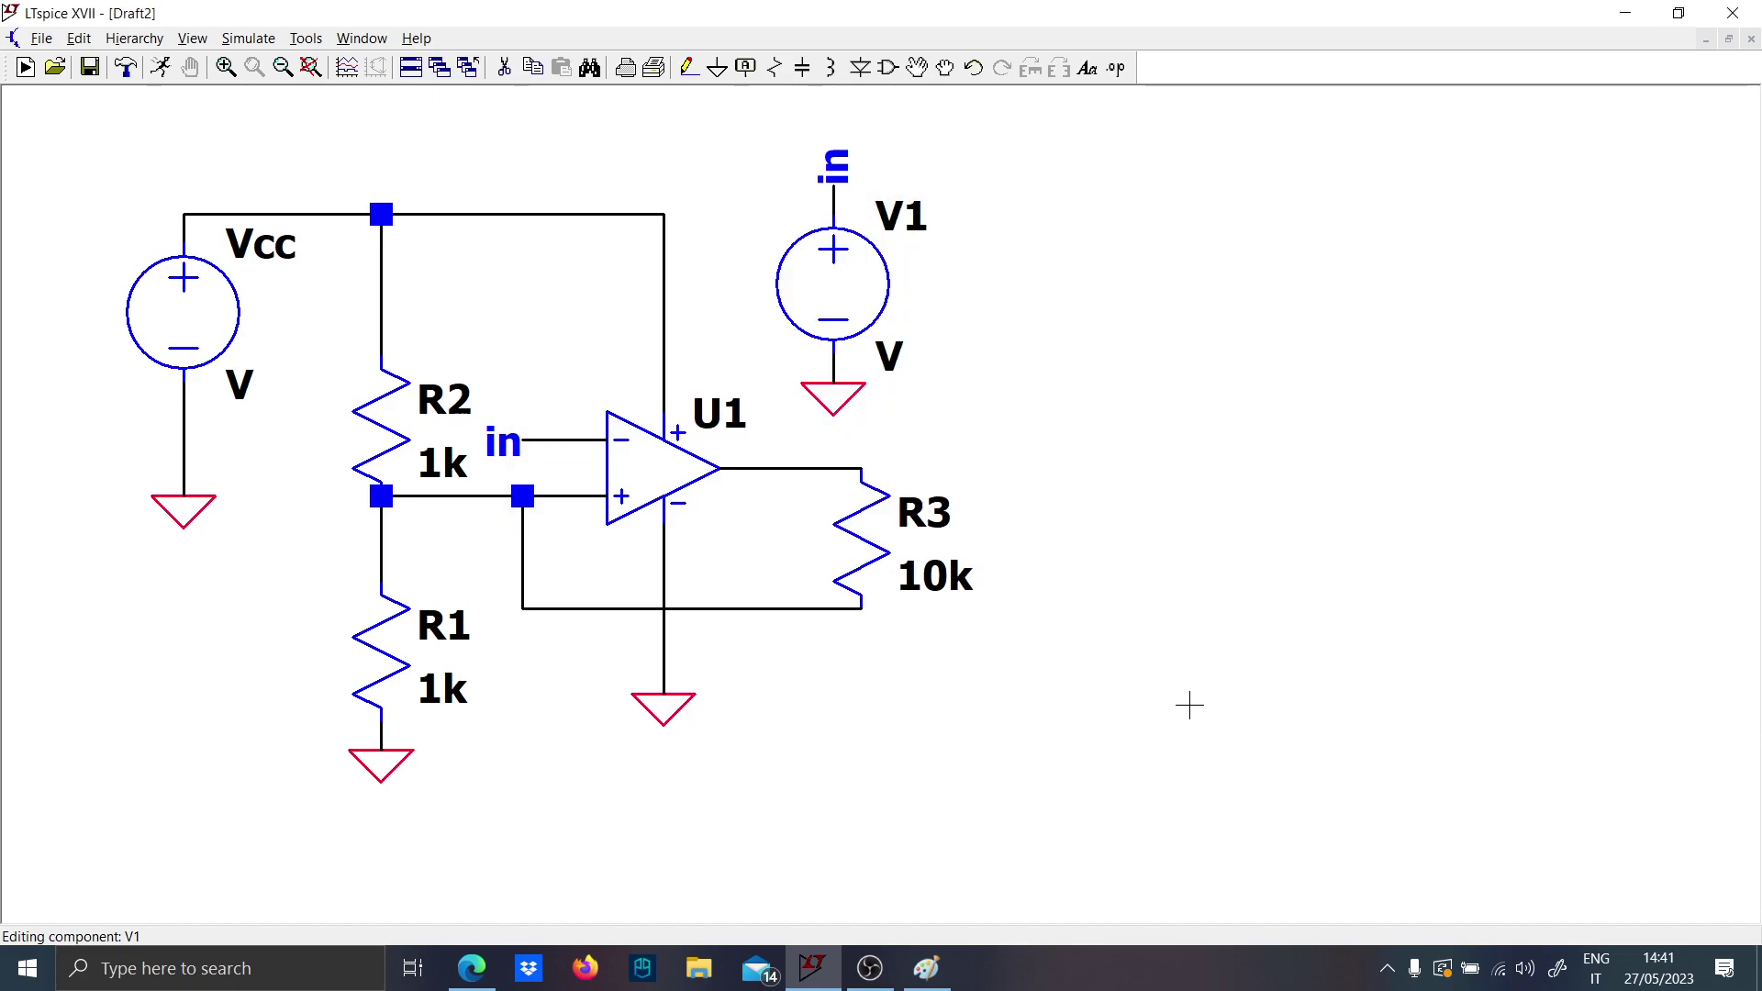
Run a wire right from the op-amp output and label it 'out'.
key("F3")
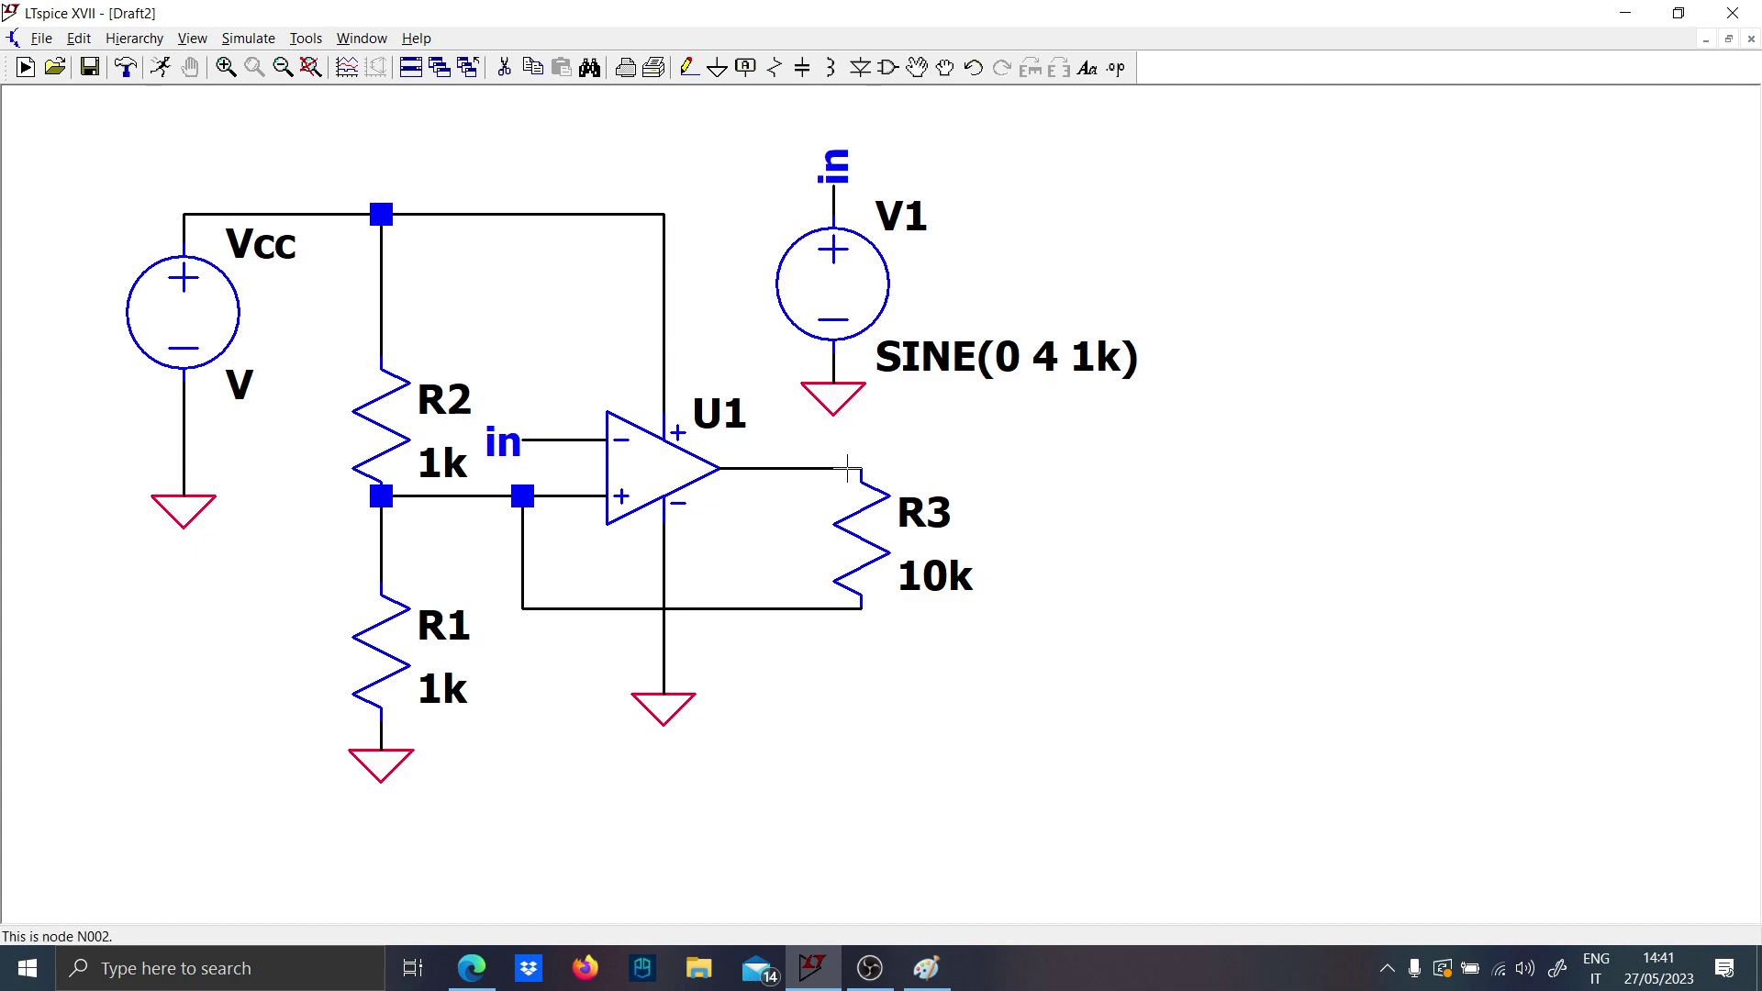
left_click(861, 468)
left_click(974, 468)
key("F4")
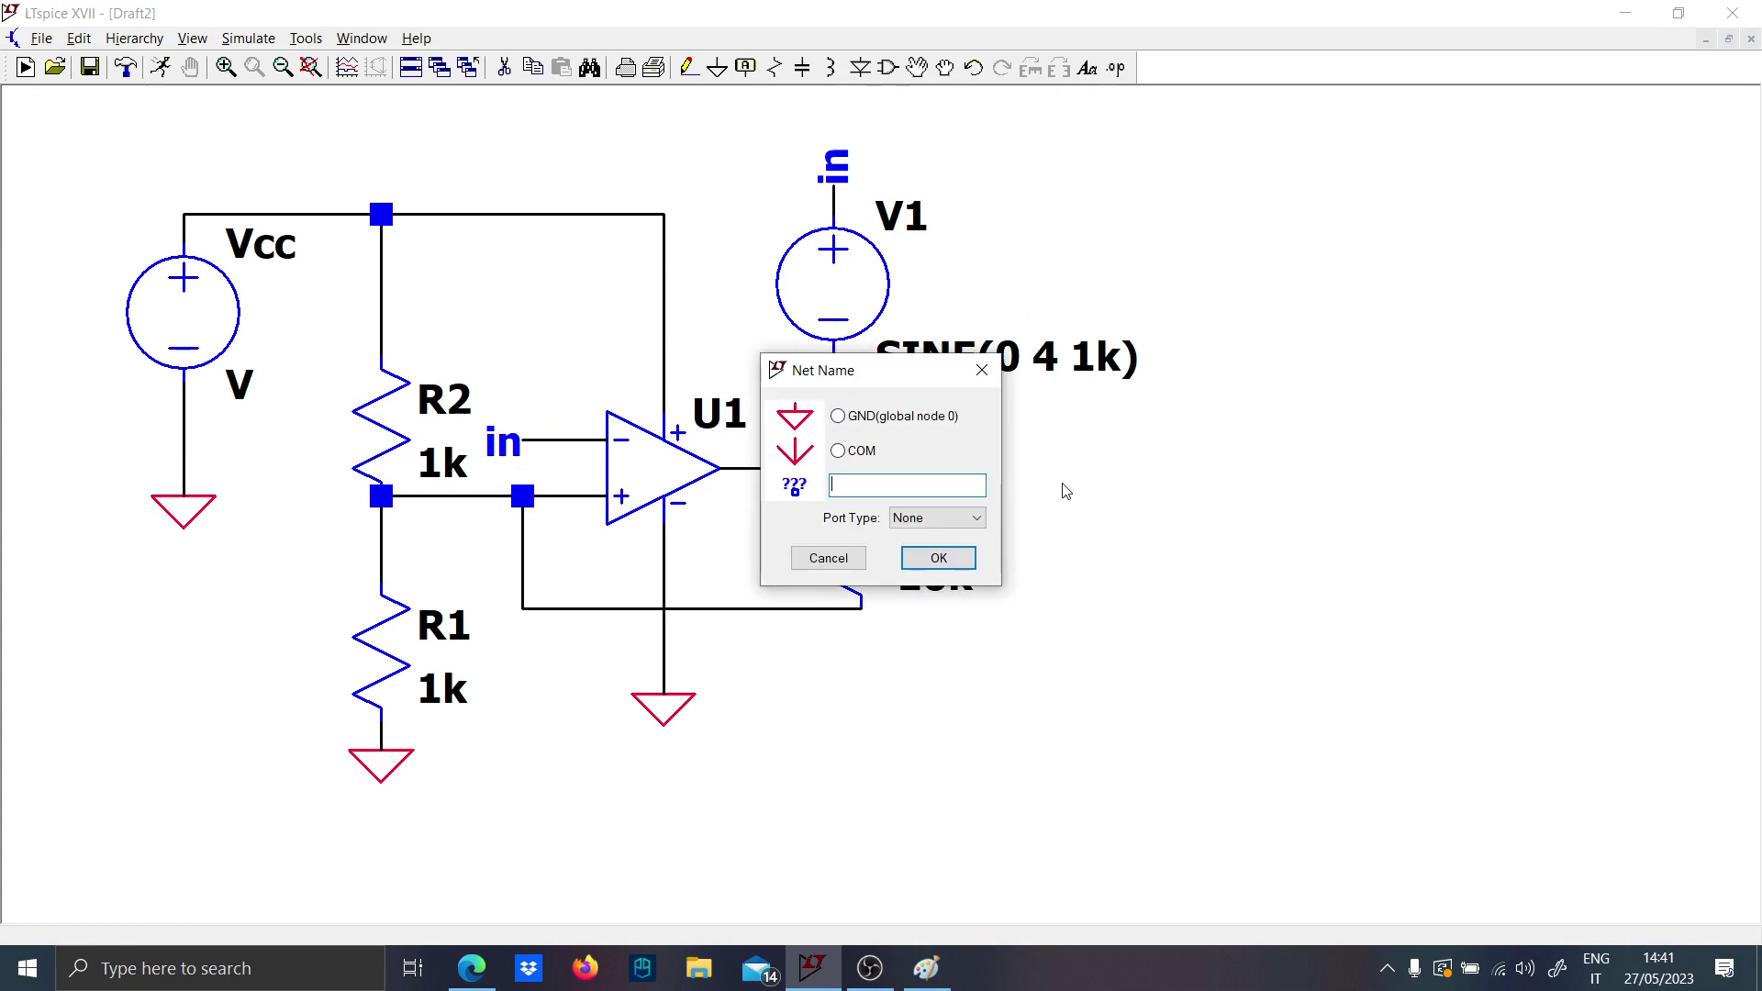
type("out")
key("Return")
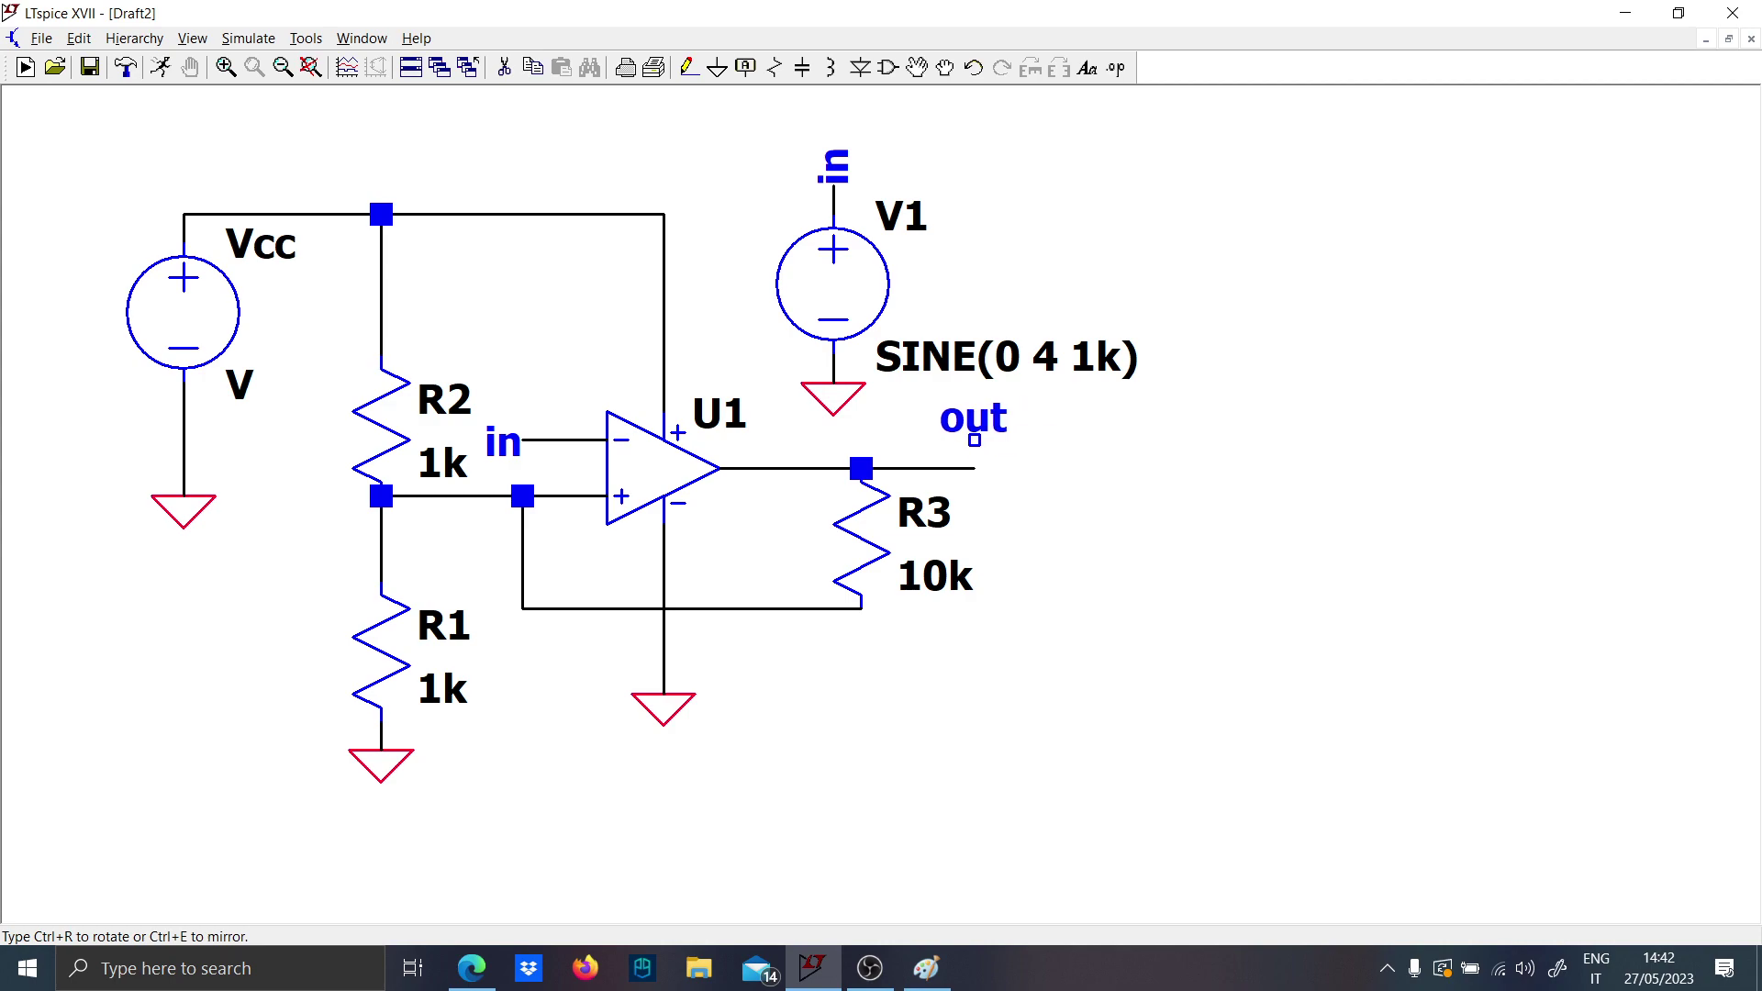
left_click(974, 468)
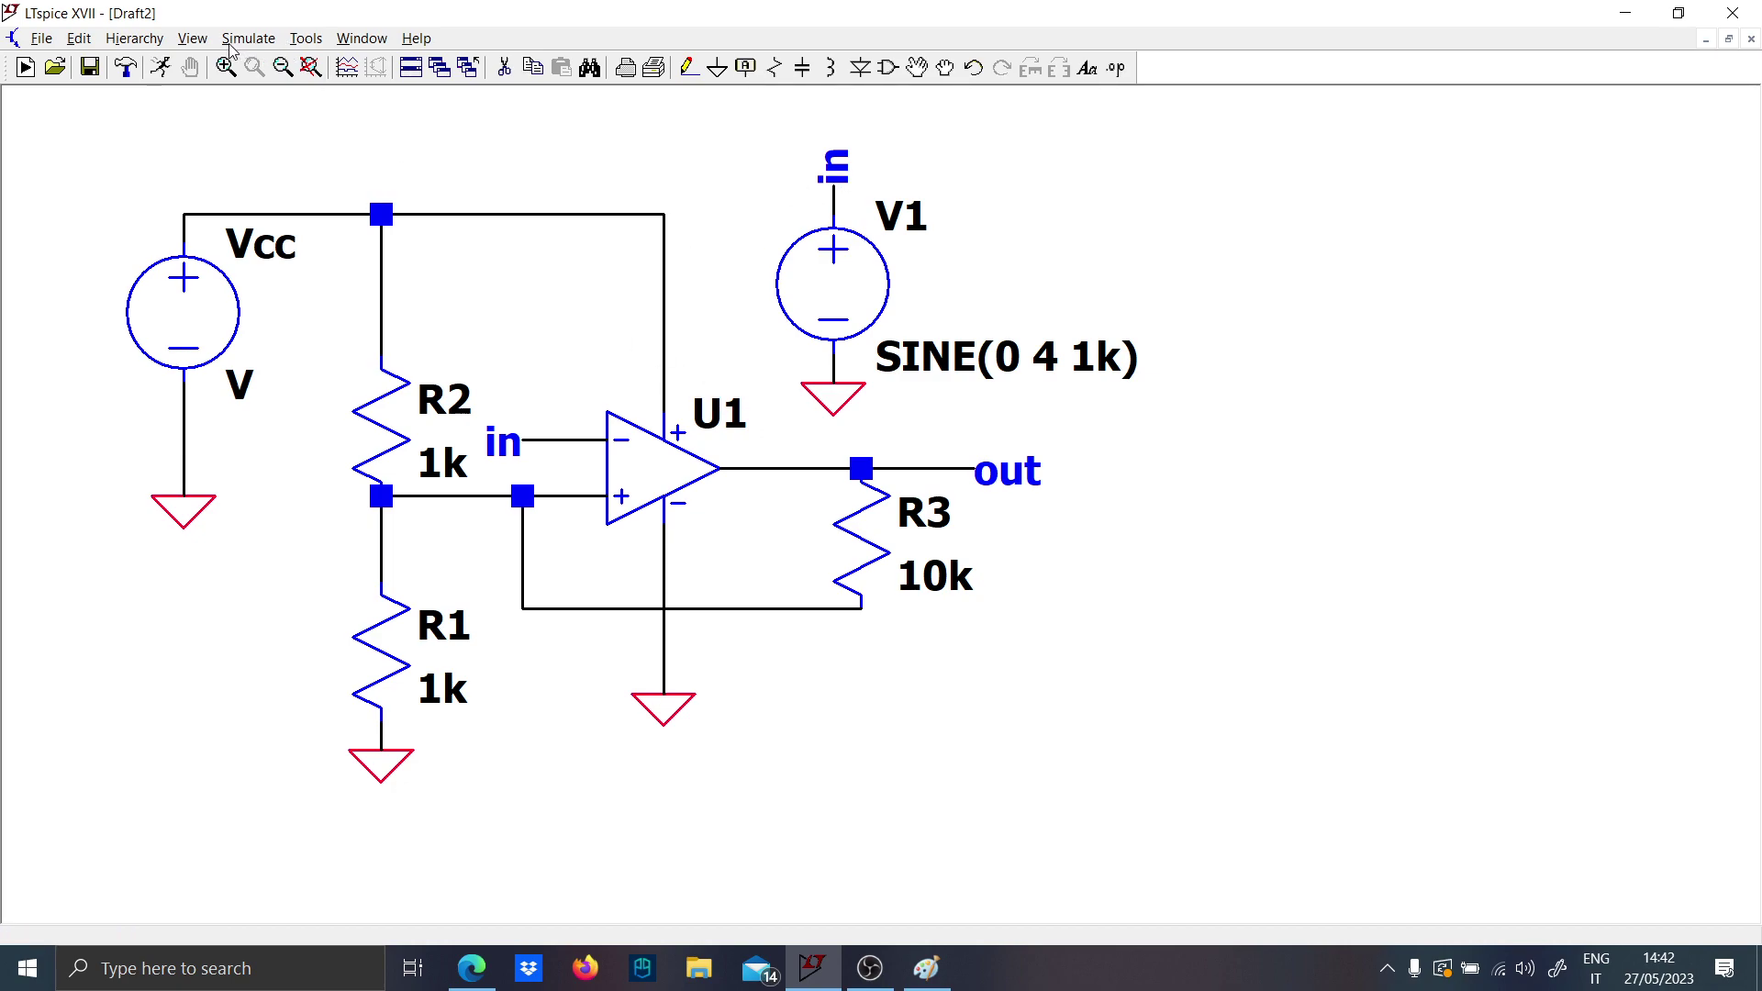
Change Vcc to 10 and R2 to 2k, checking them against the Schmitt trigger calculator.
right_click(238, 385)
key("Return")
left_click(479, 969)
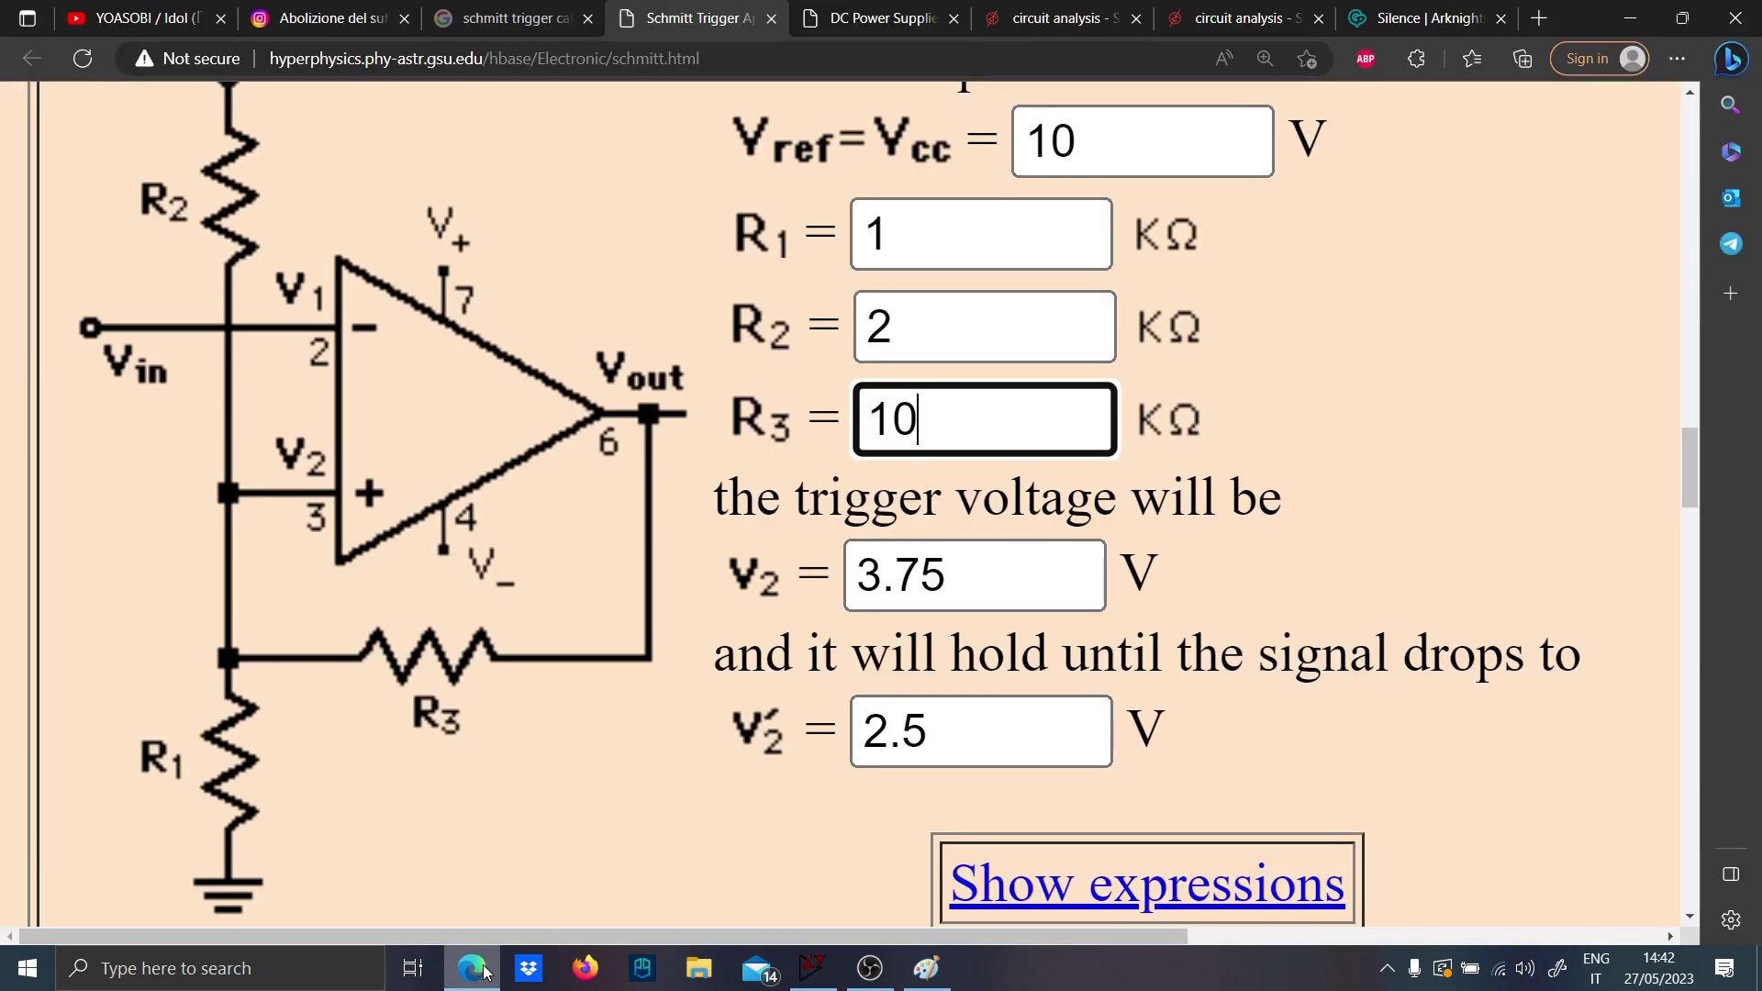
left_click(812, 968)
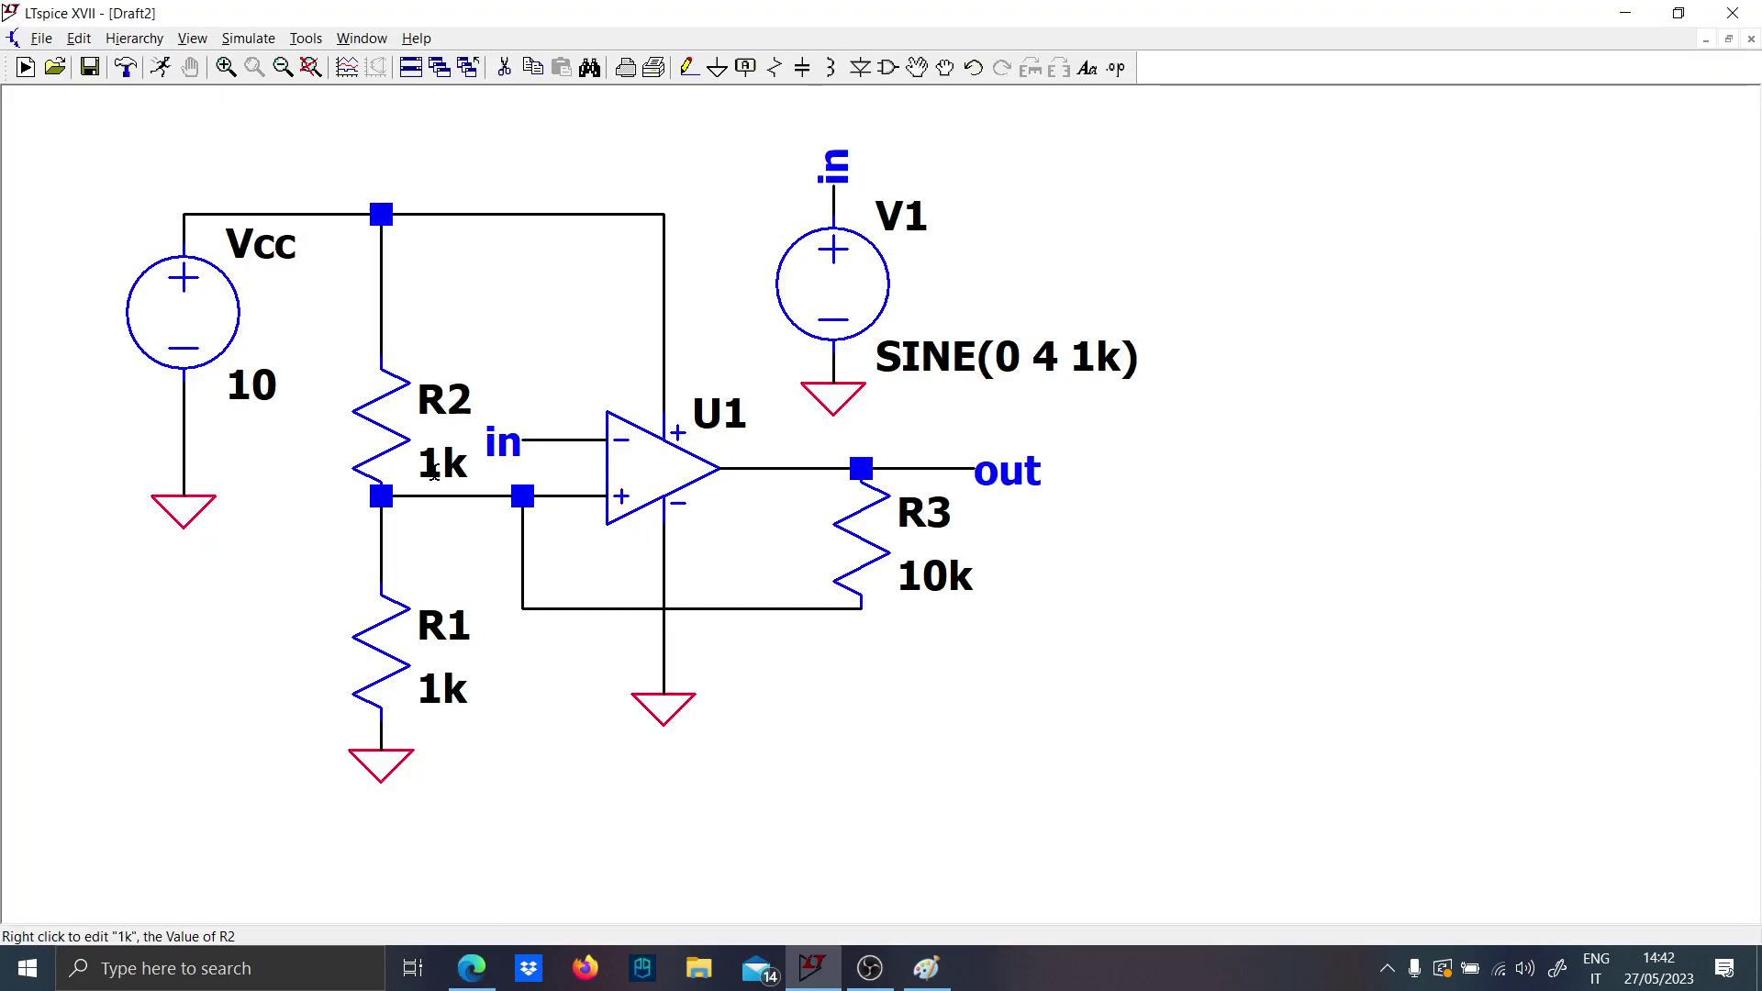
right_click(440, 464)
type("2k")
key("Return")
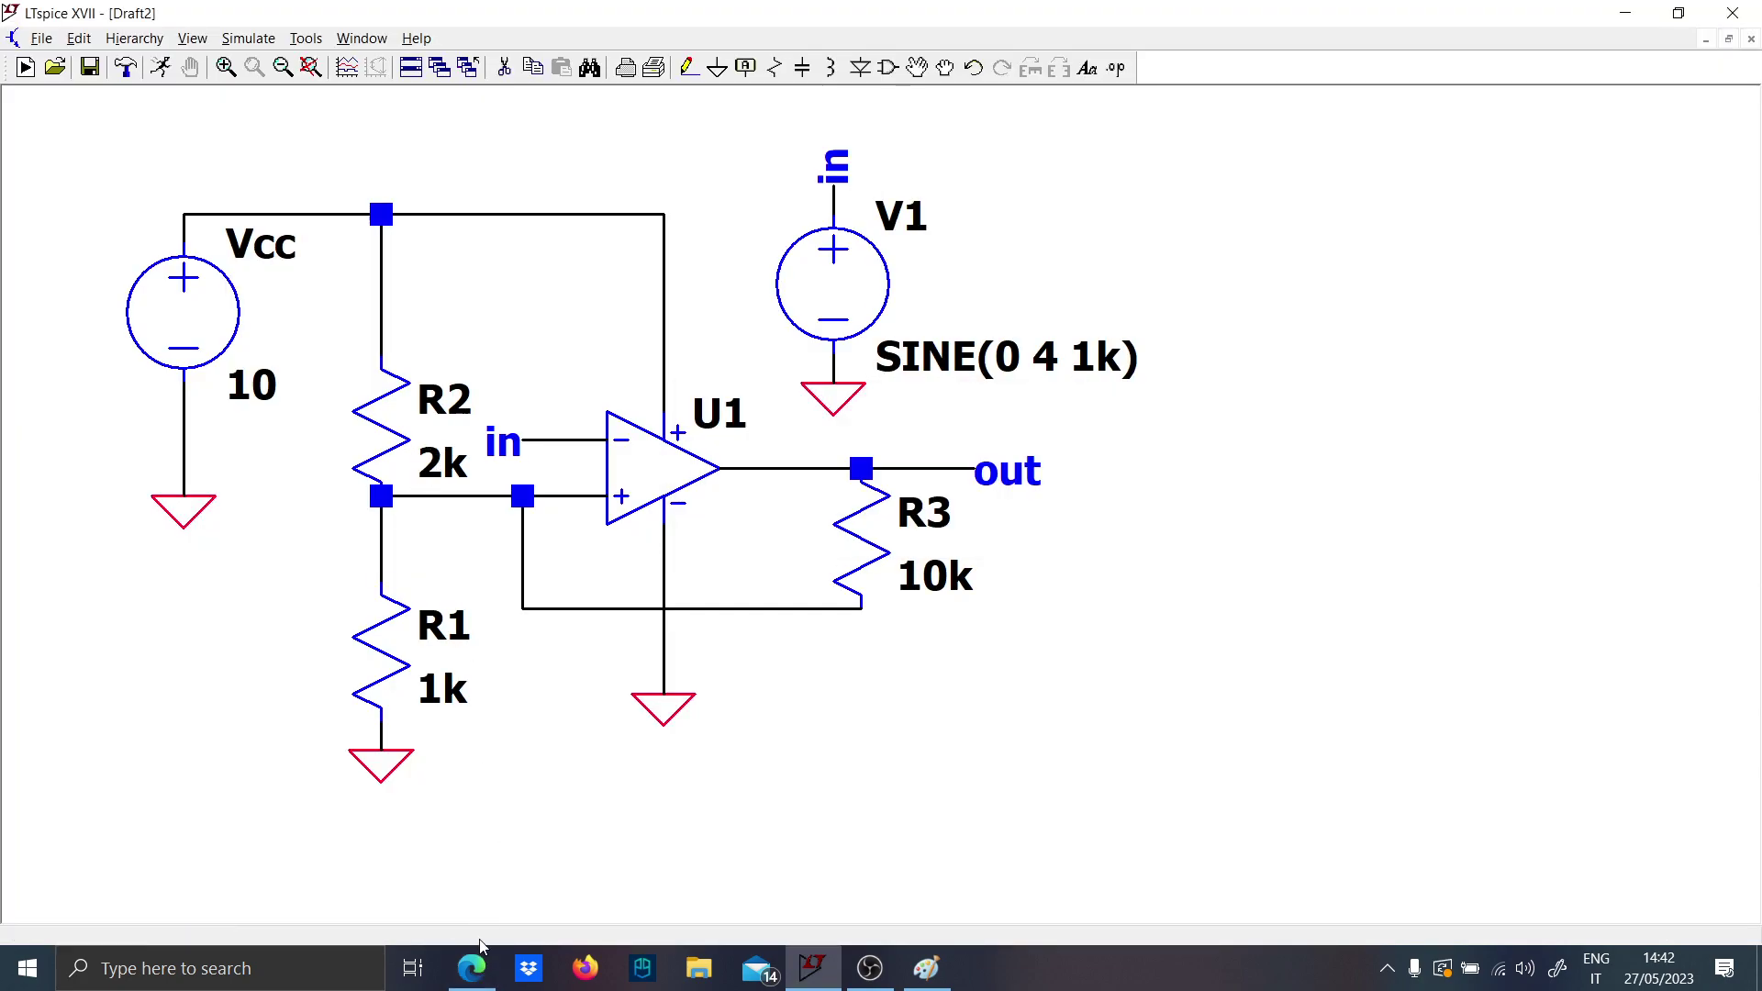
left_click(484, 969)
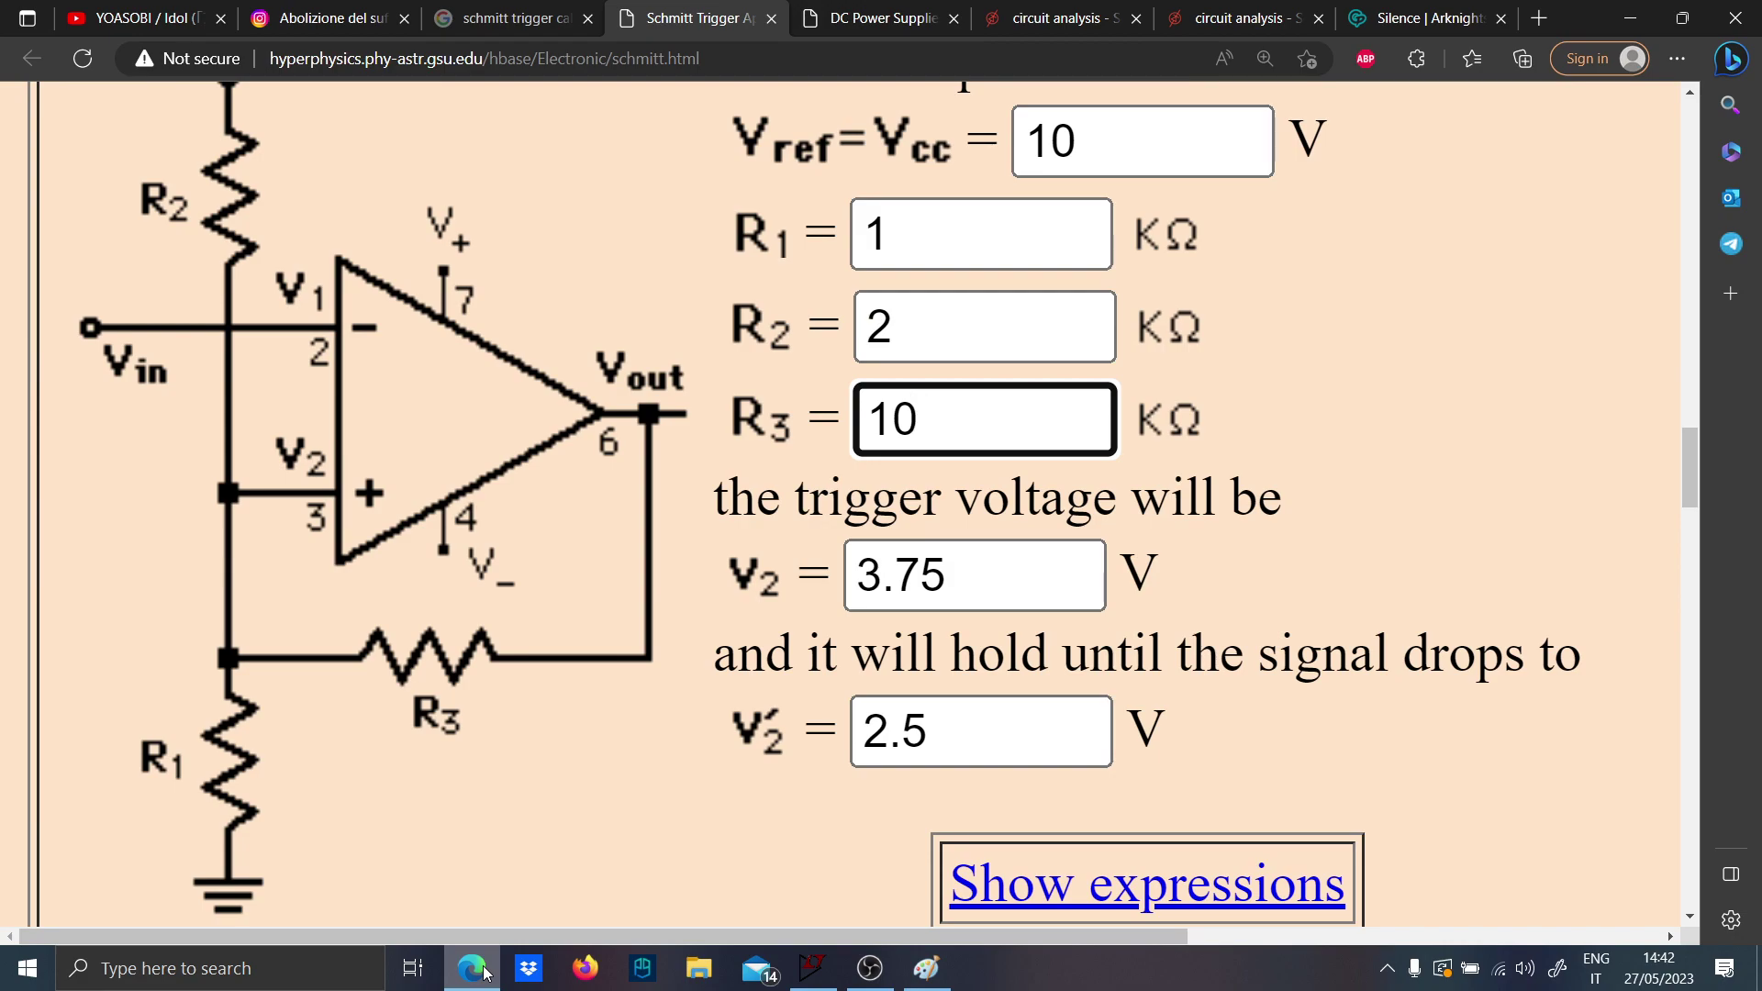
left_click(484, 969)
left_click(160, 69)
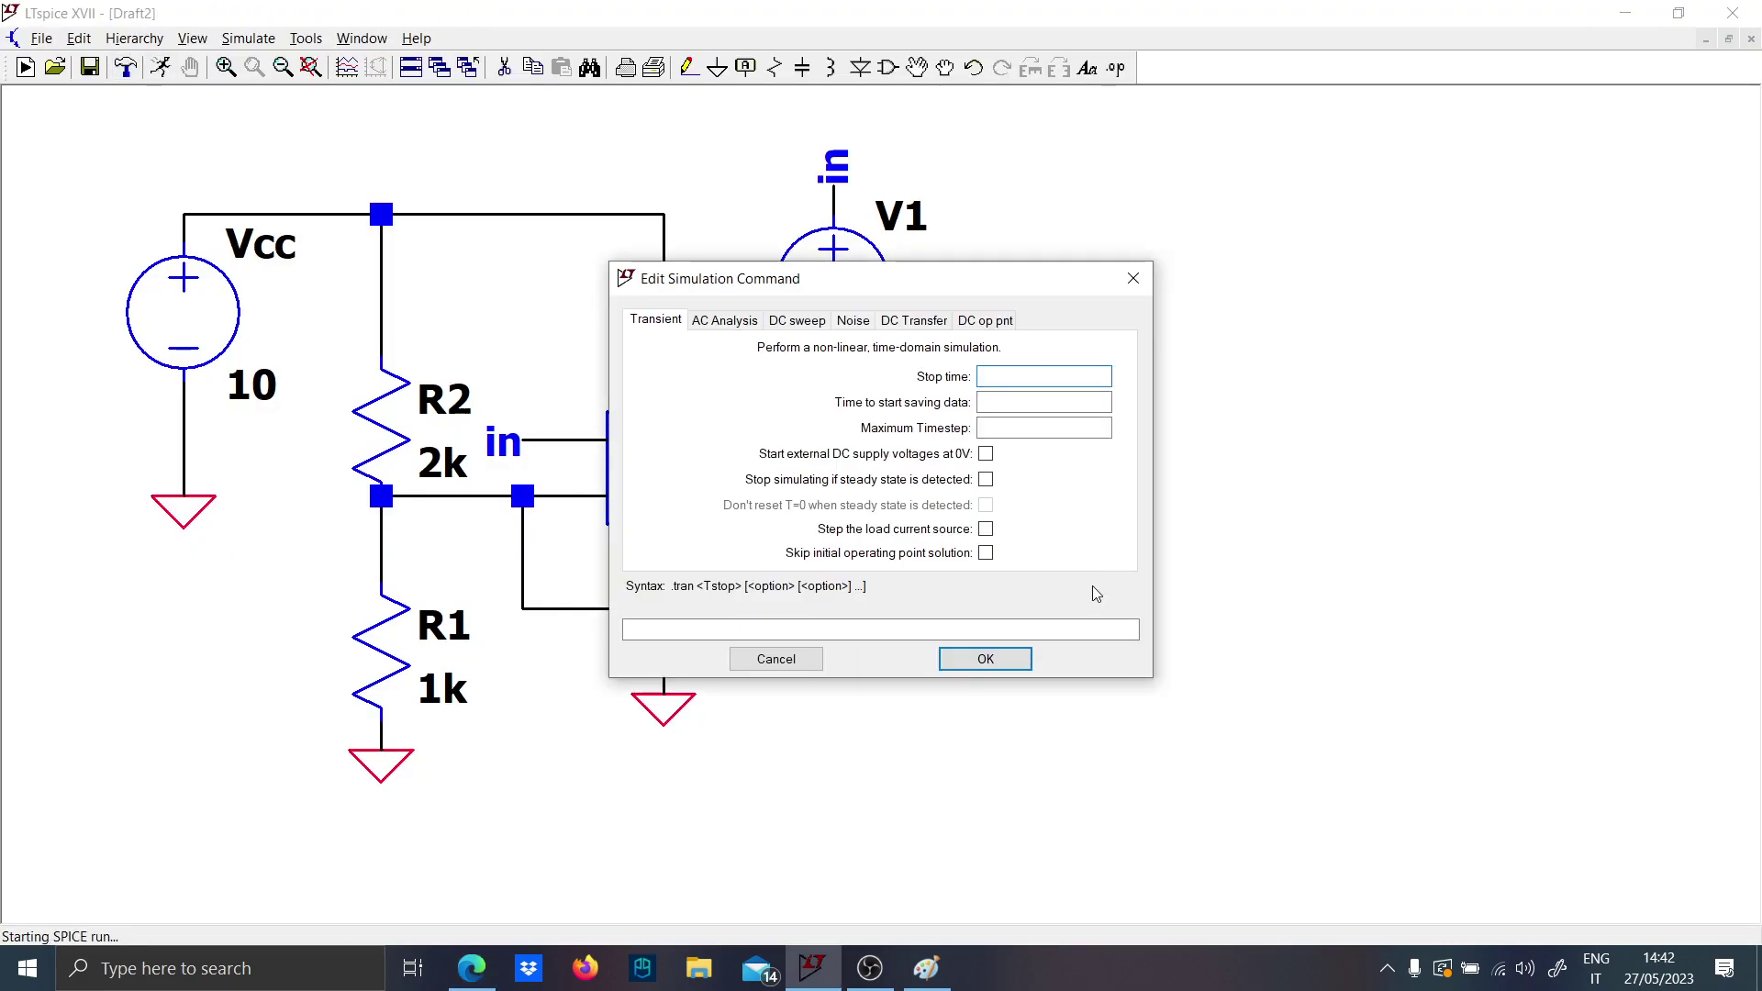
Run a 10m transient simulation and compare with the calculator's trigger voltage sentence.
type("10m")
key("Return")
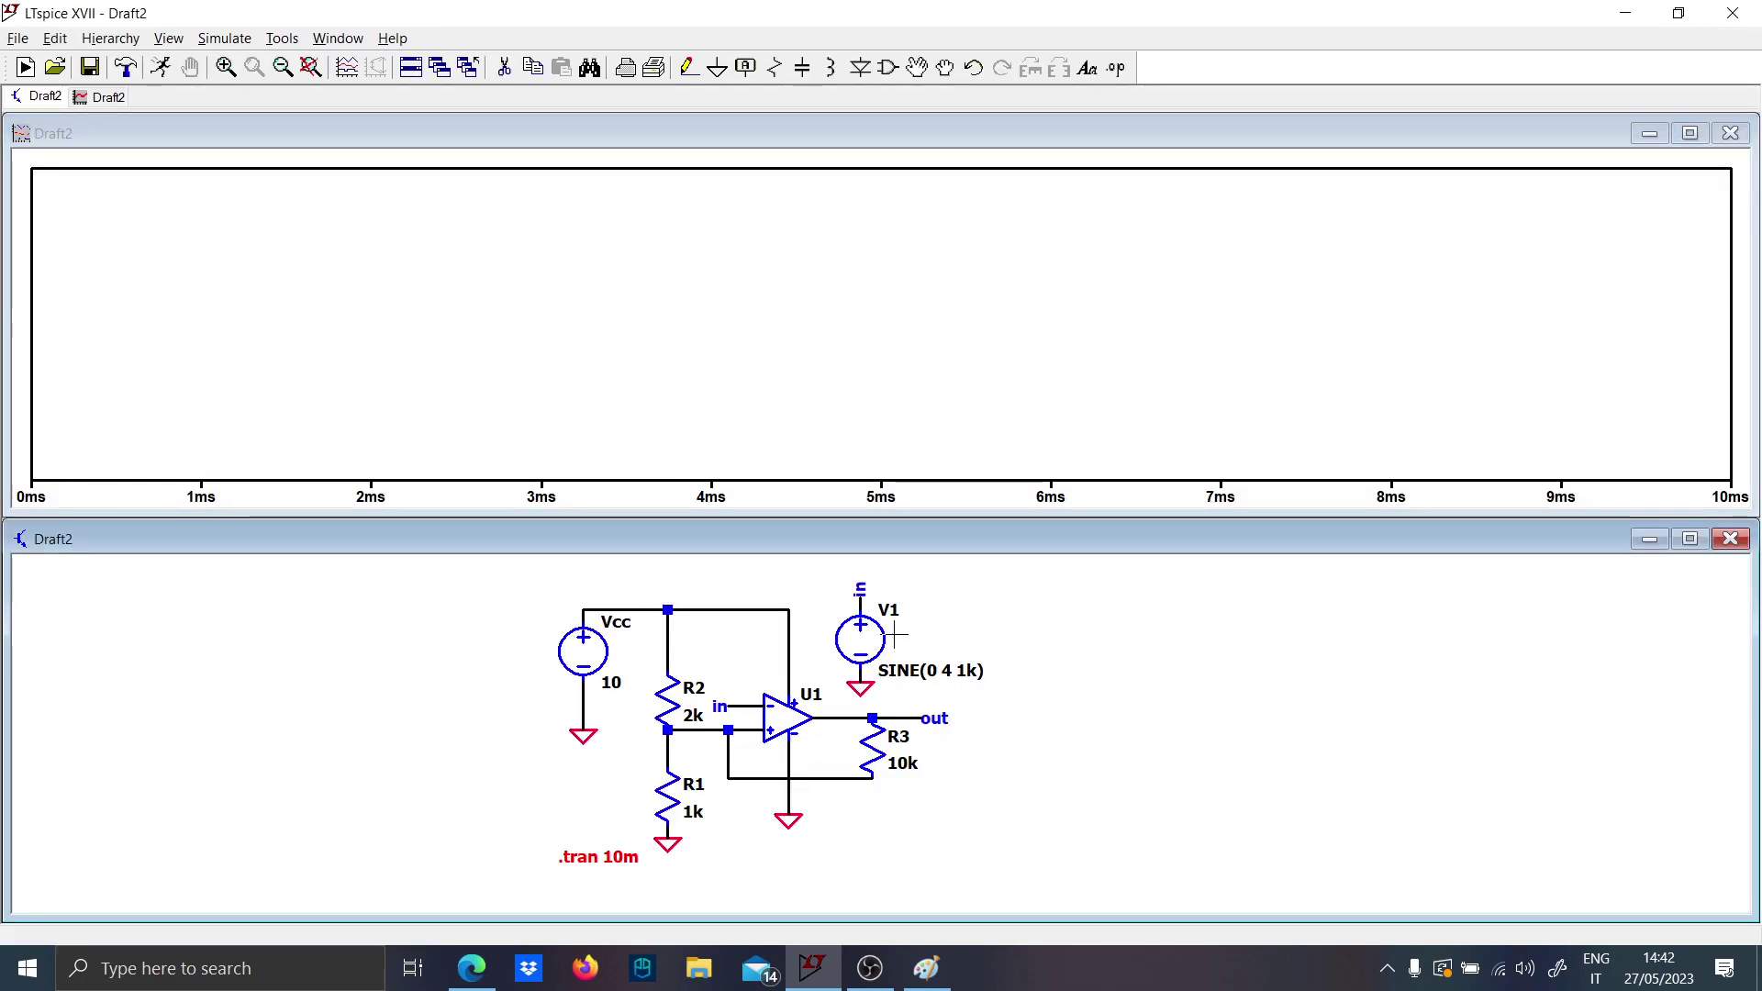
left_click(472, 968)
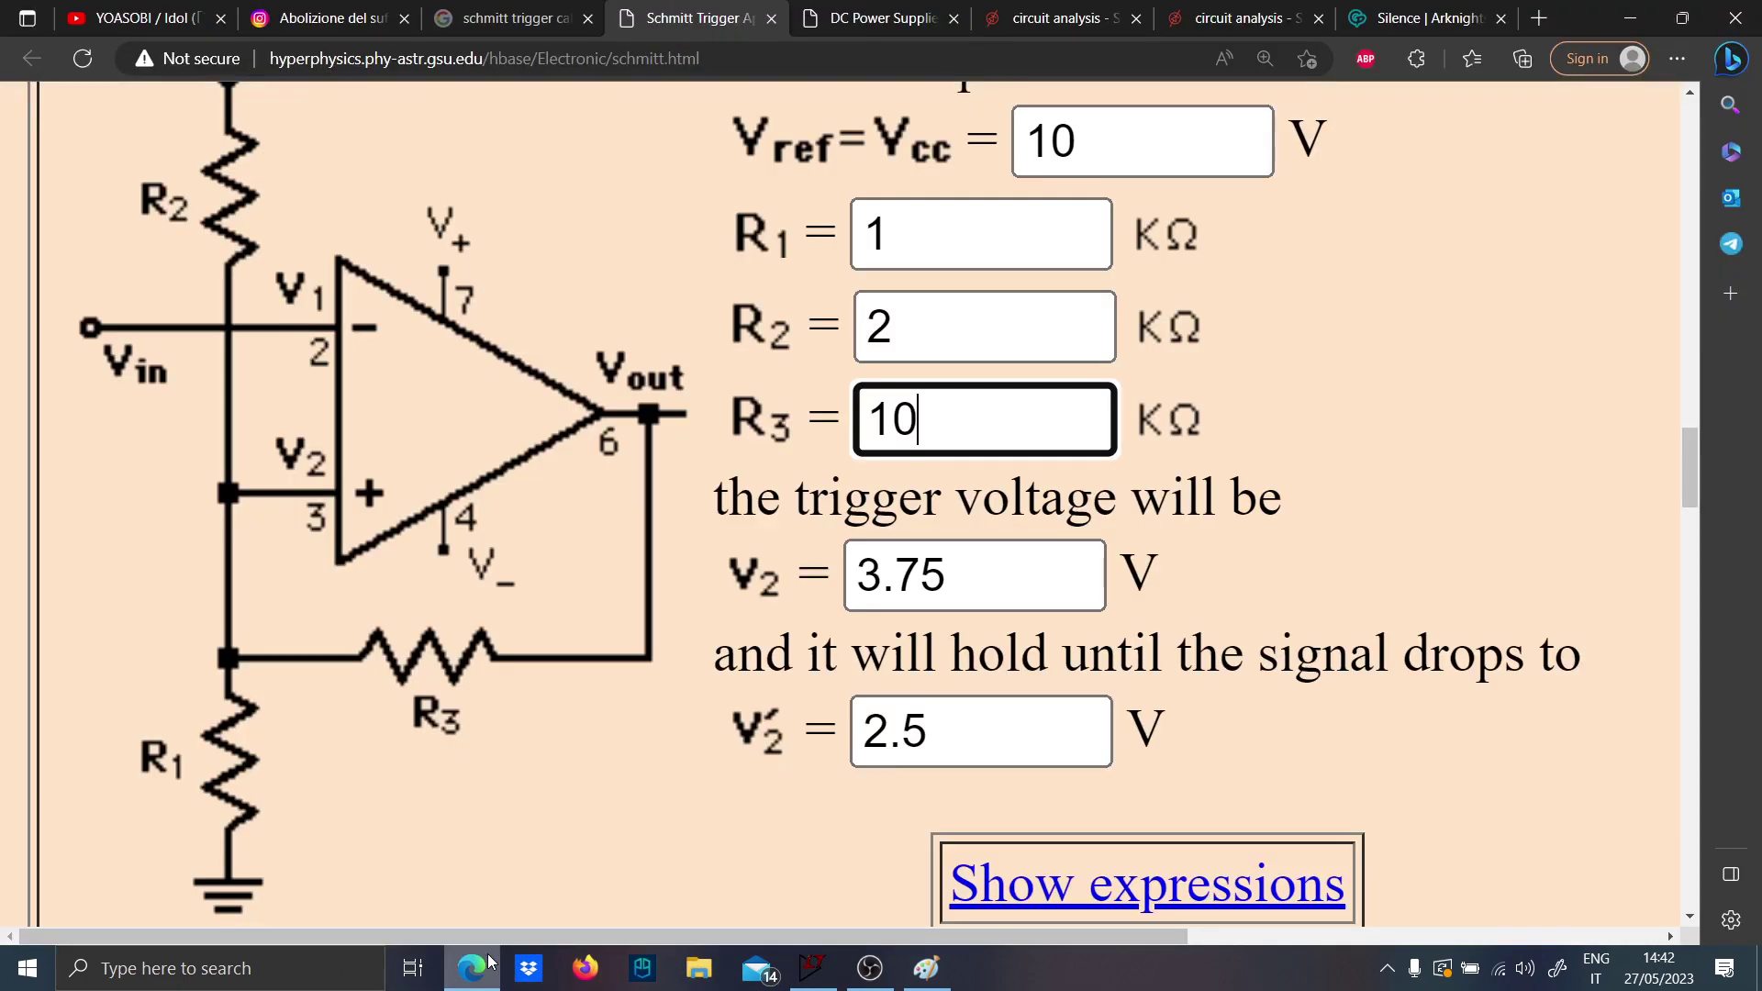
left_click_drag(714, 500, 1257, 500)
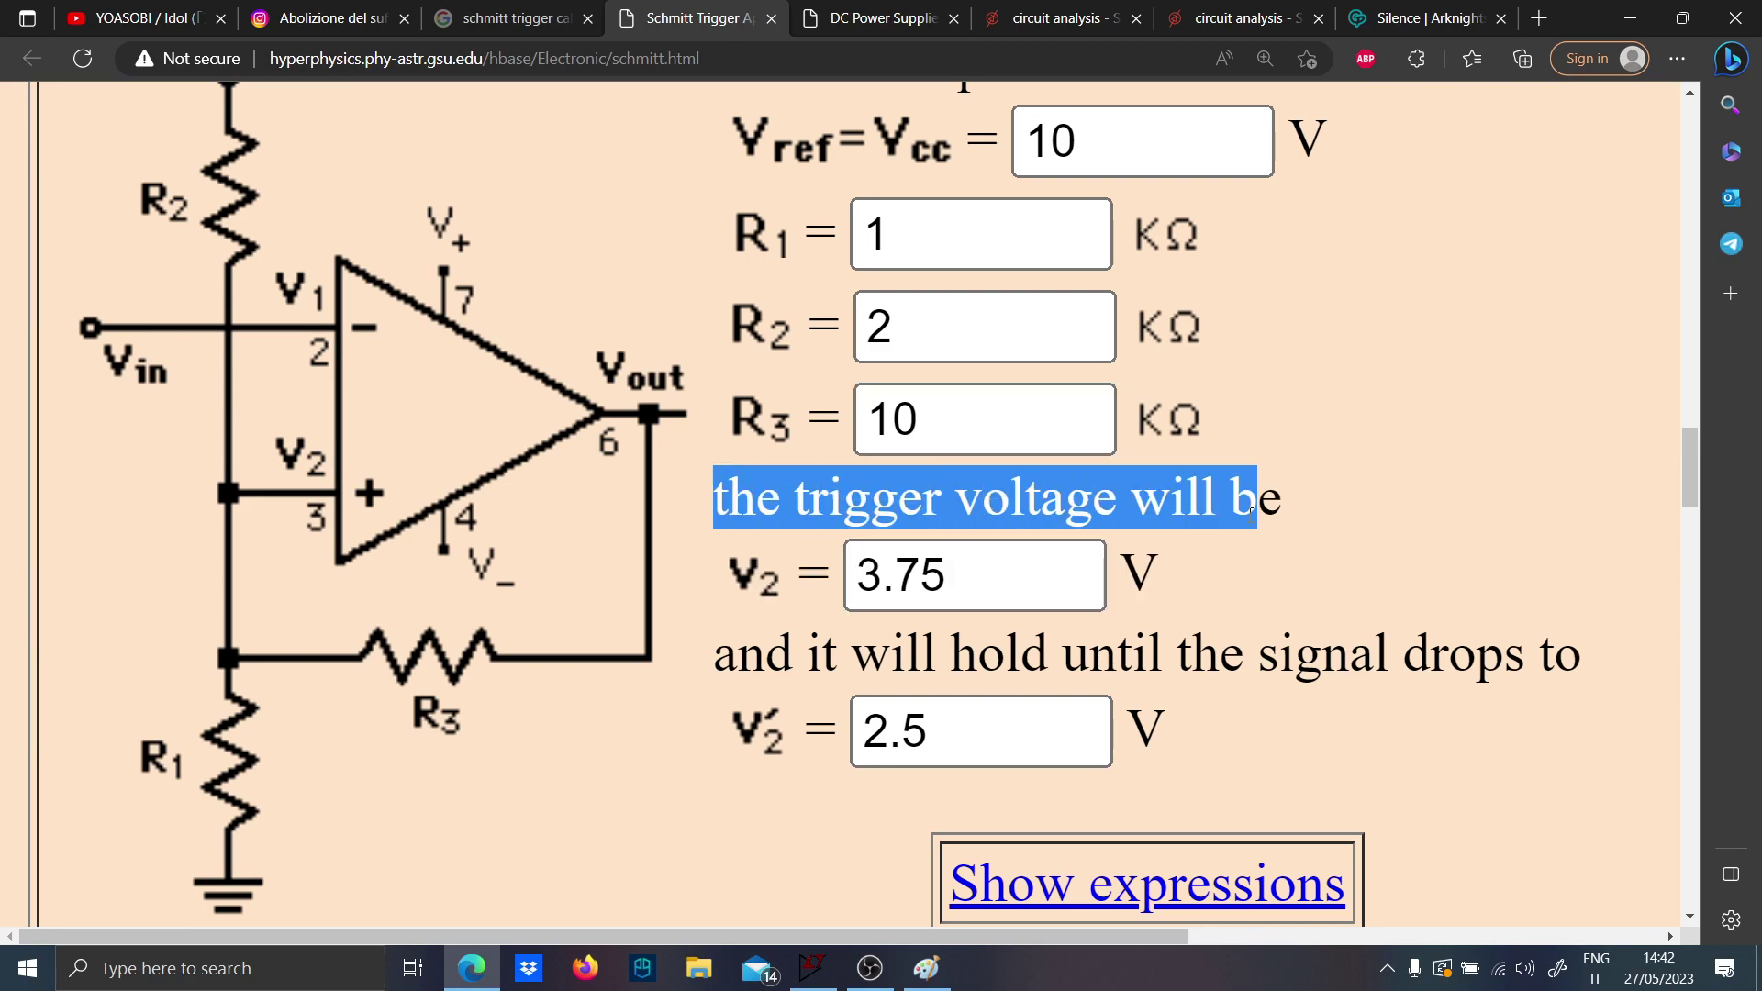
left_click(472, 968)
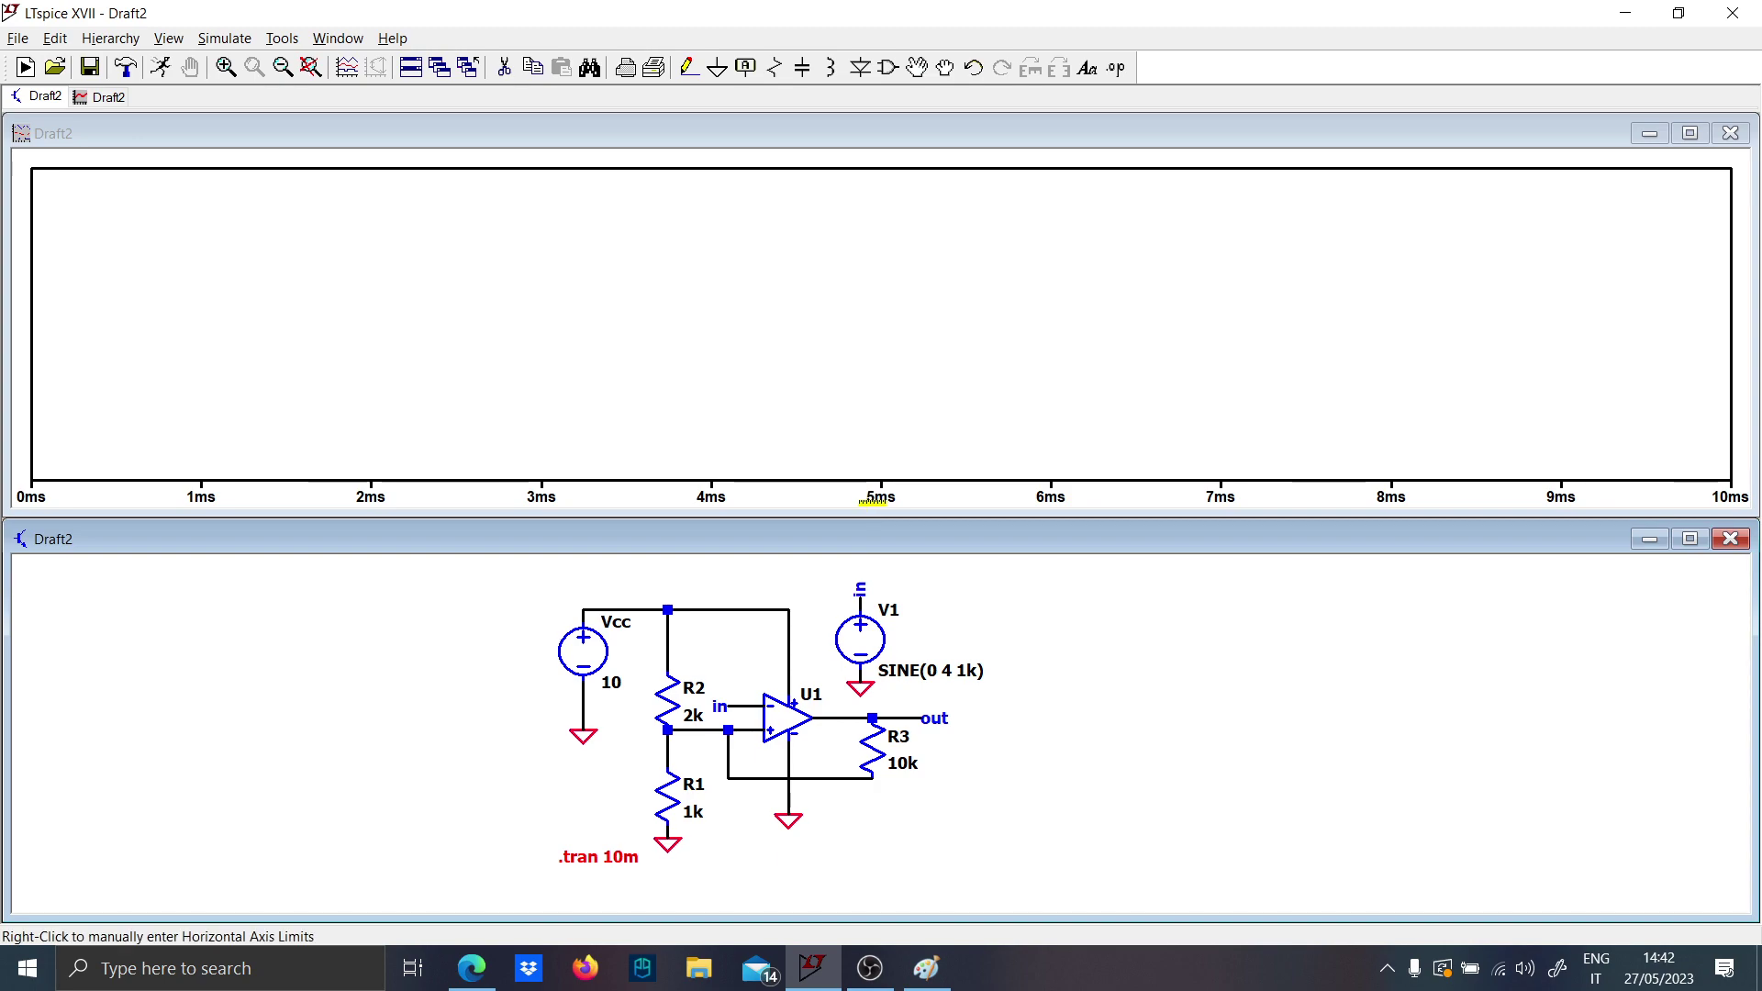
Set the x-axis quantity to V(in), probe V(out), maximize and zoom onto 2.2–4.0 V.
right_click(847, 493)
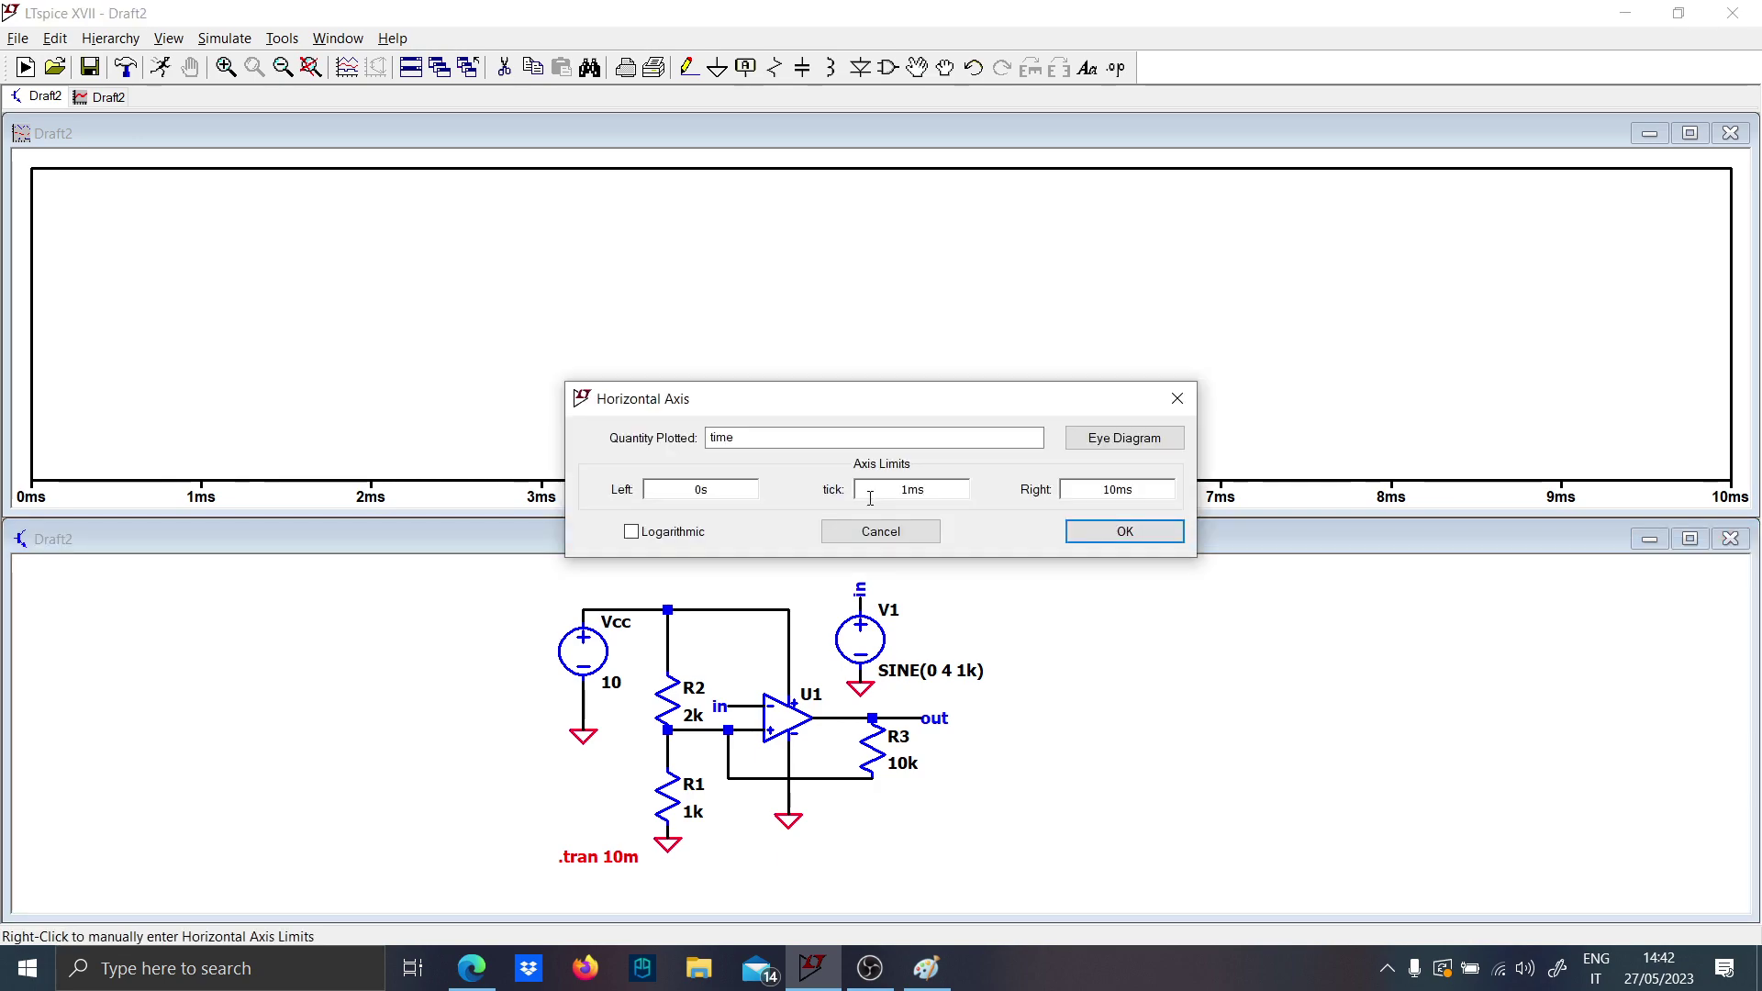
left_click_drag(762, 406, 1193, 569)
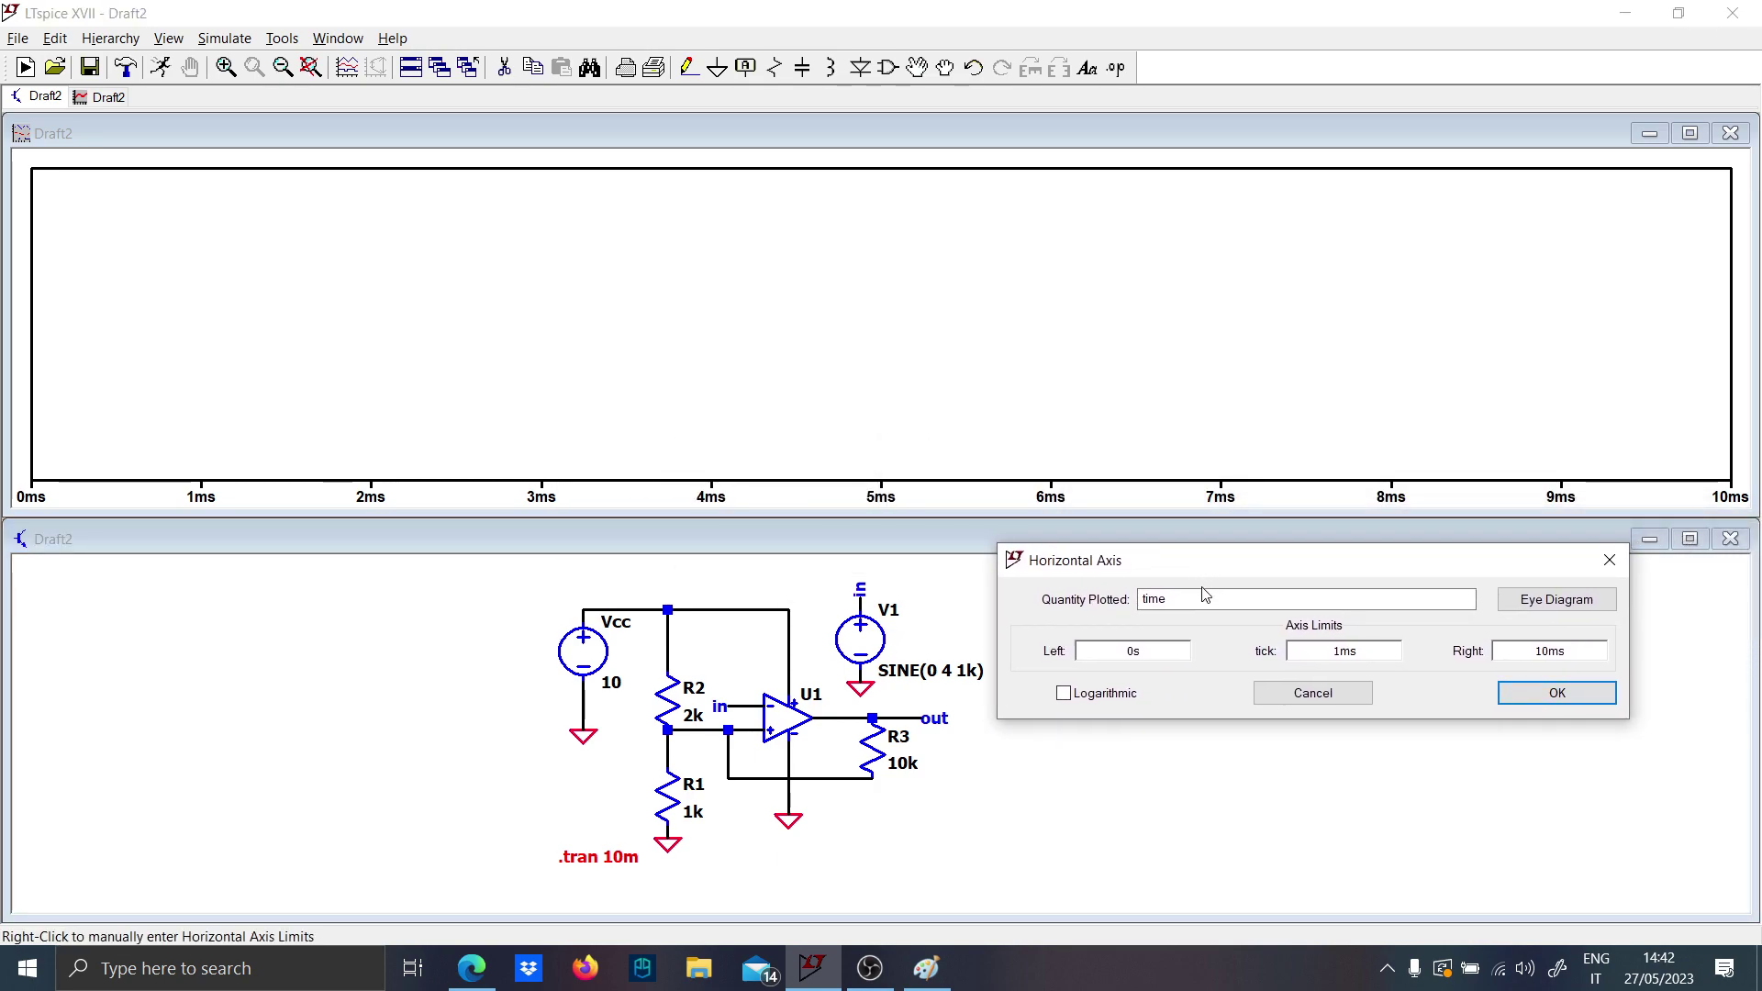
double_click(1203, 597)
type("V")
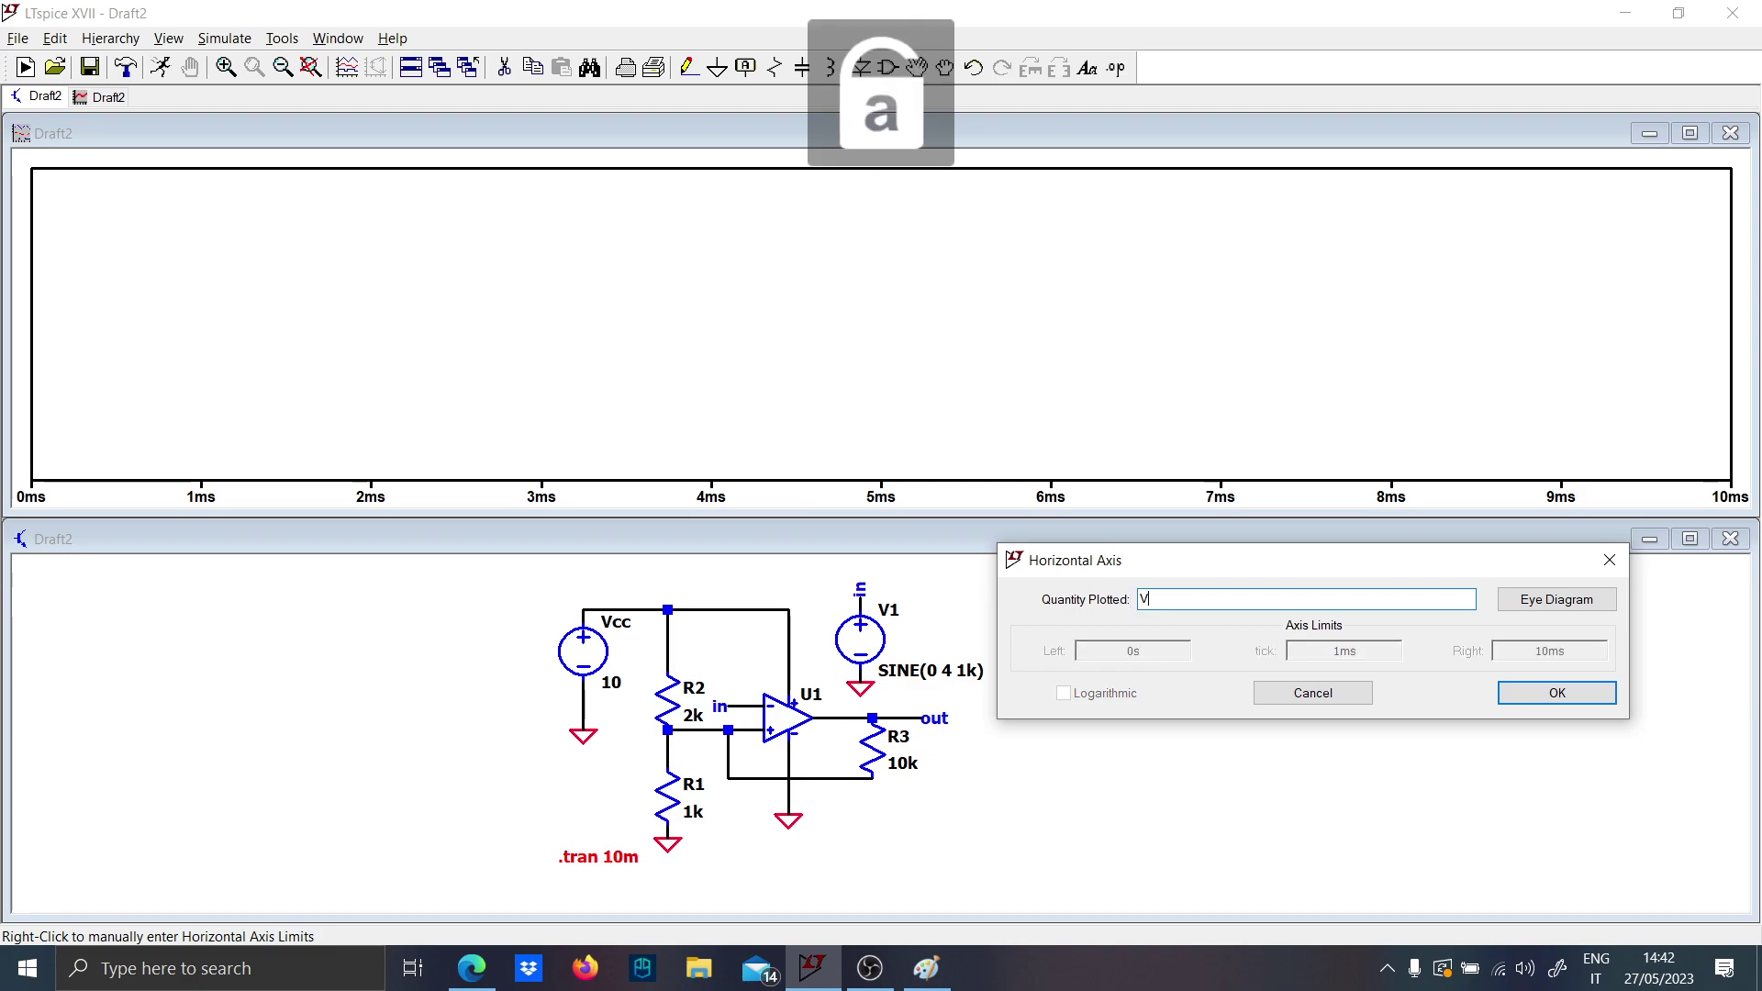
type("(in)")
key("Return")
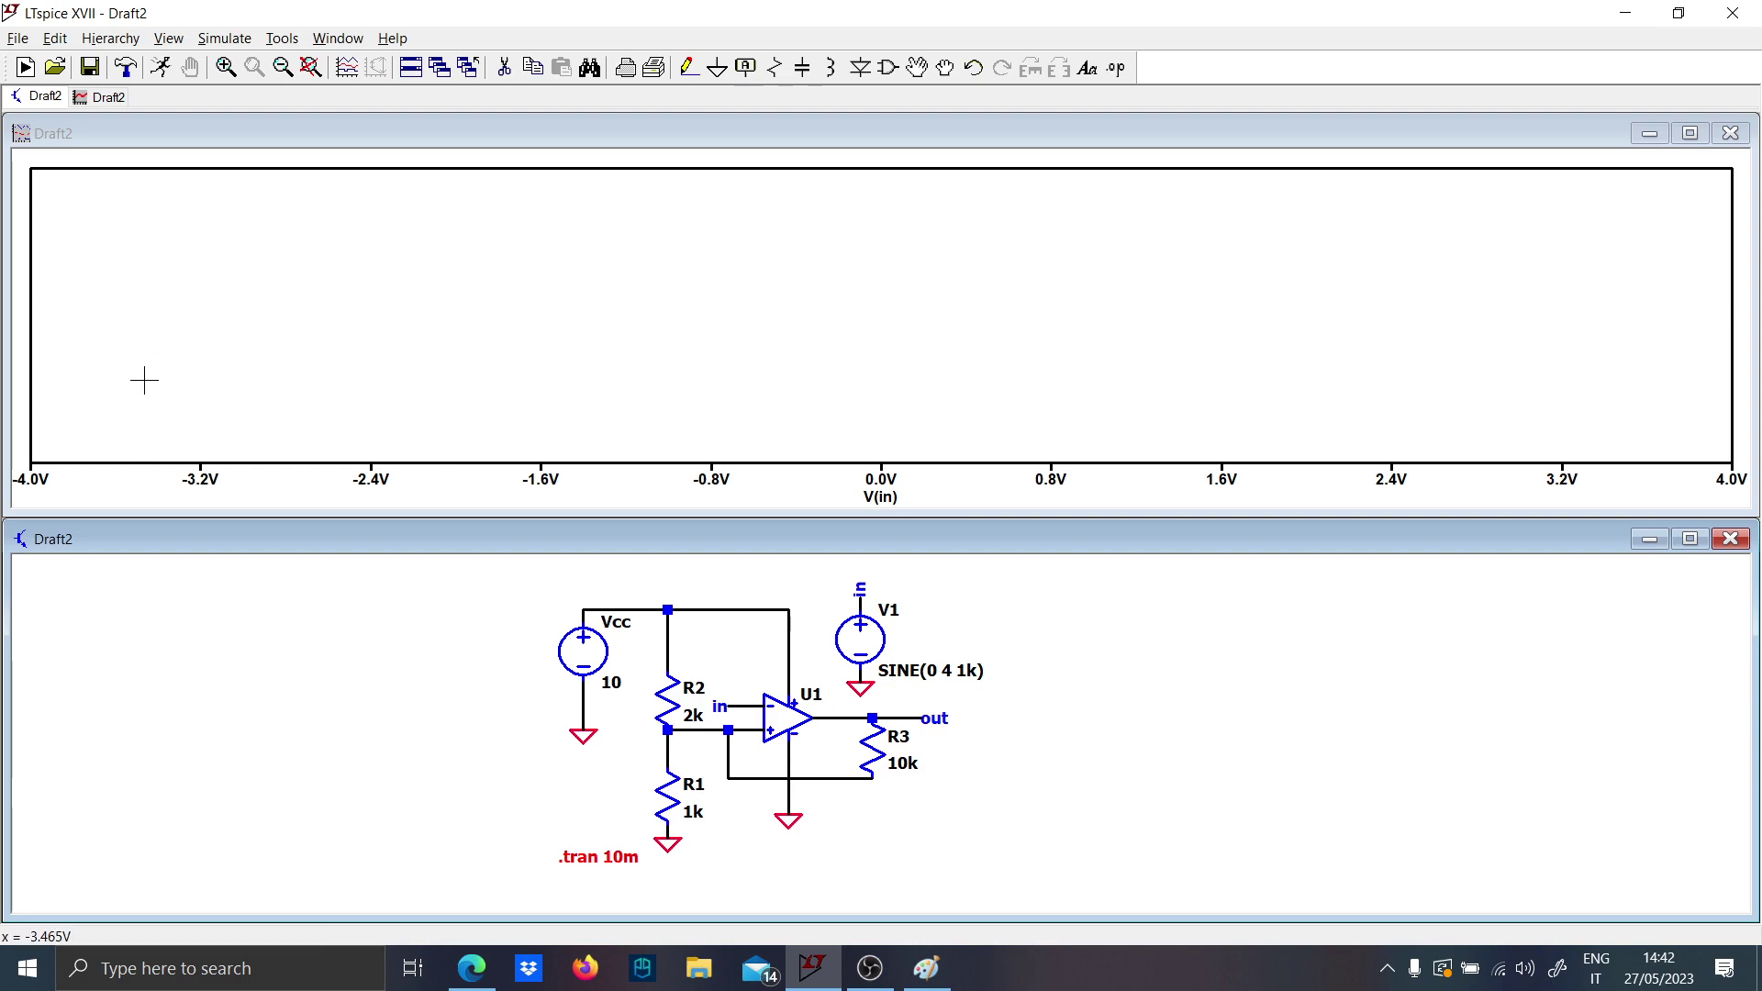
left_click(915, 714)
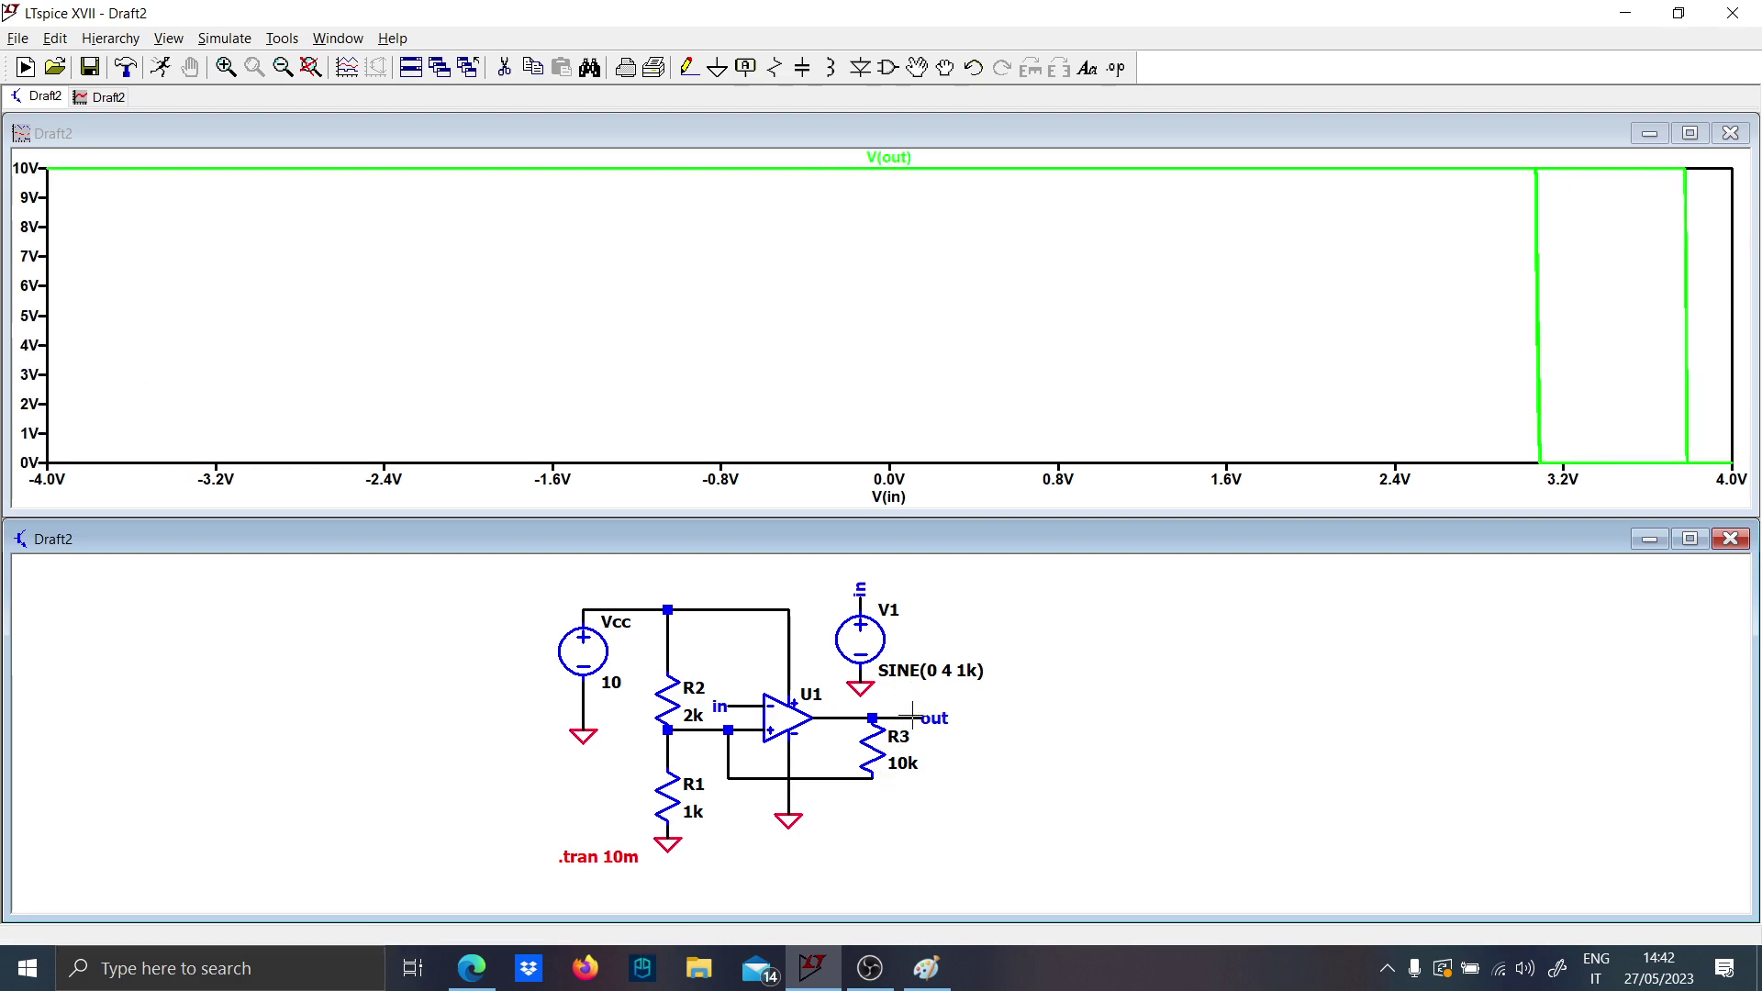
left_click(1689, 134)
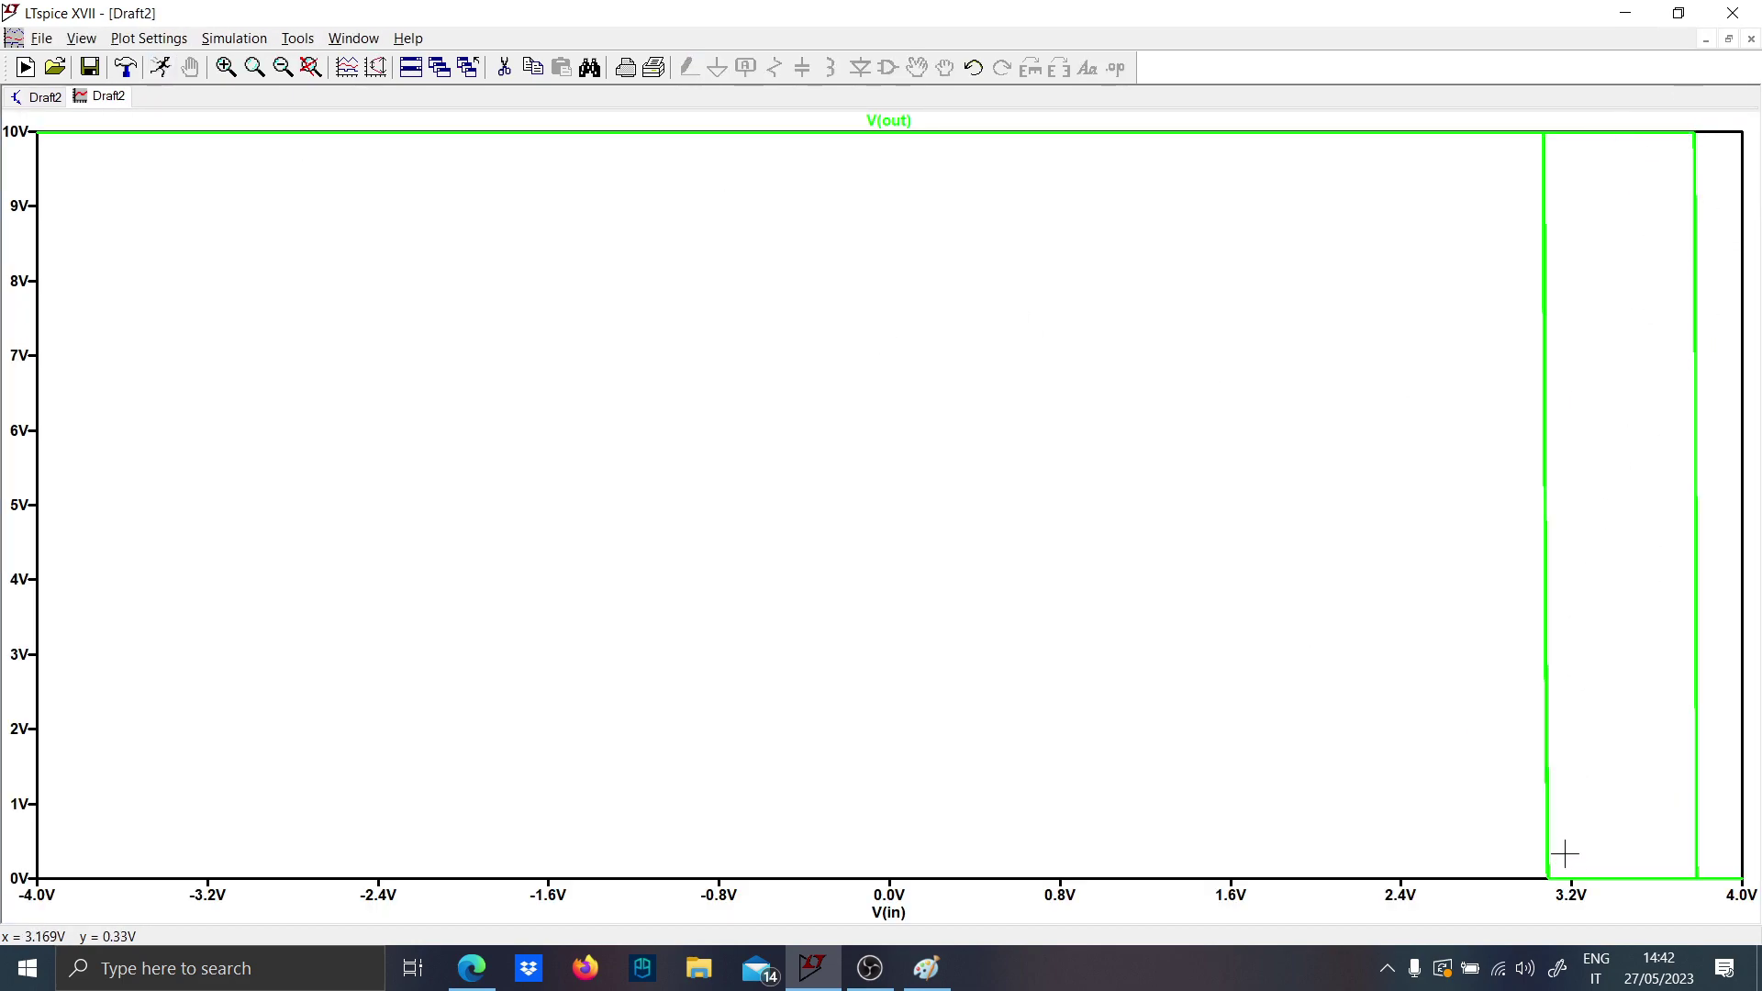
left_click_drag(1730, 876, 1407, 57)
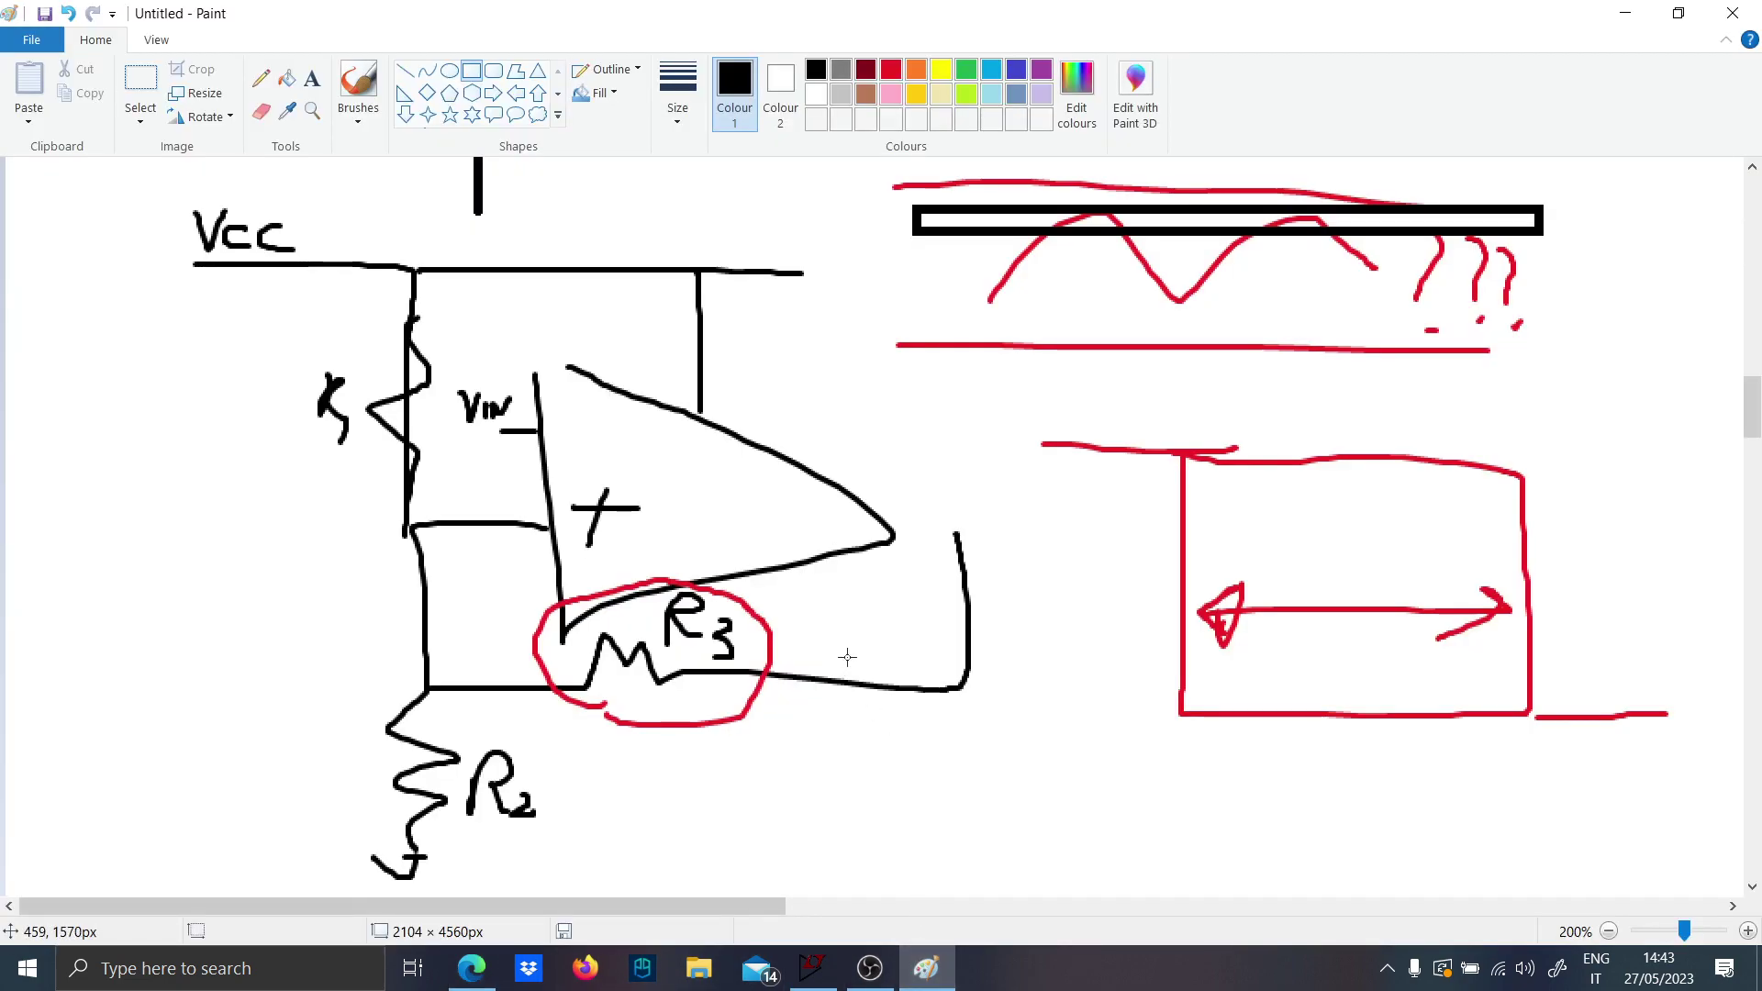
With a green brush, draw a line to the red loop's upper-right corner.
scroll(847, 657, "down", 3)
scroll(878, 649, "up", 9)
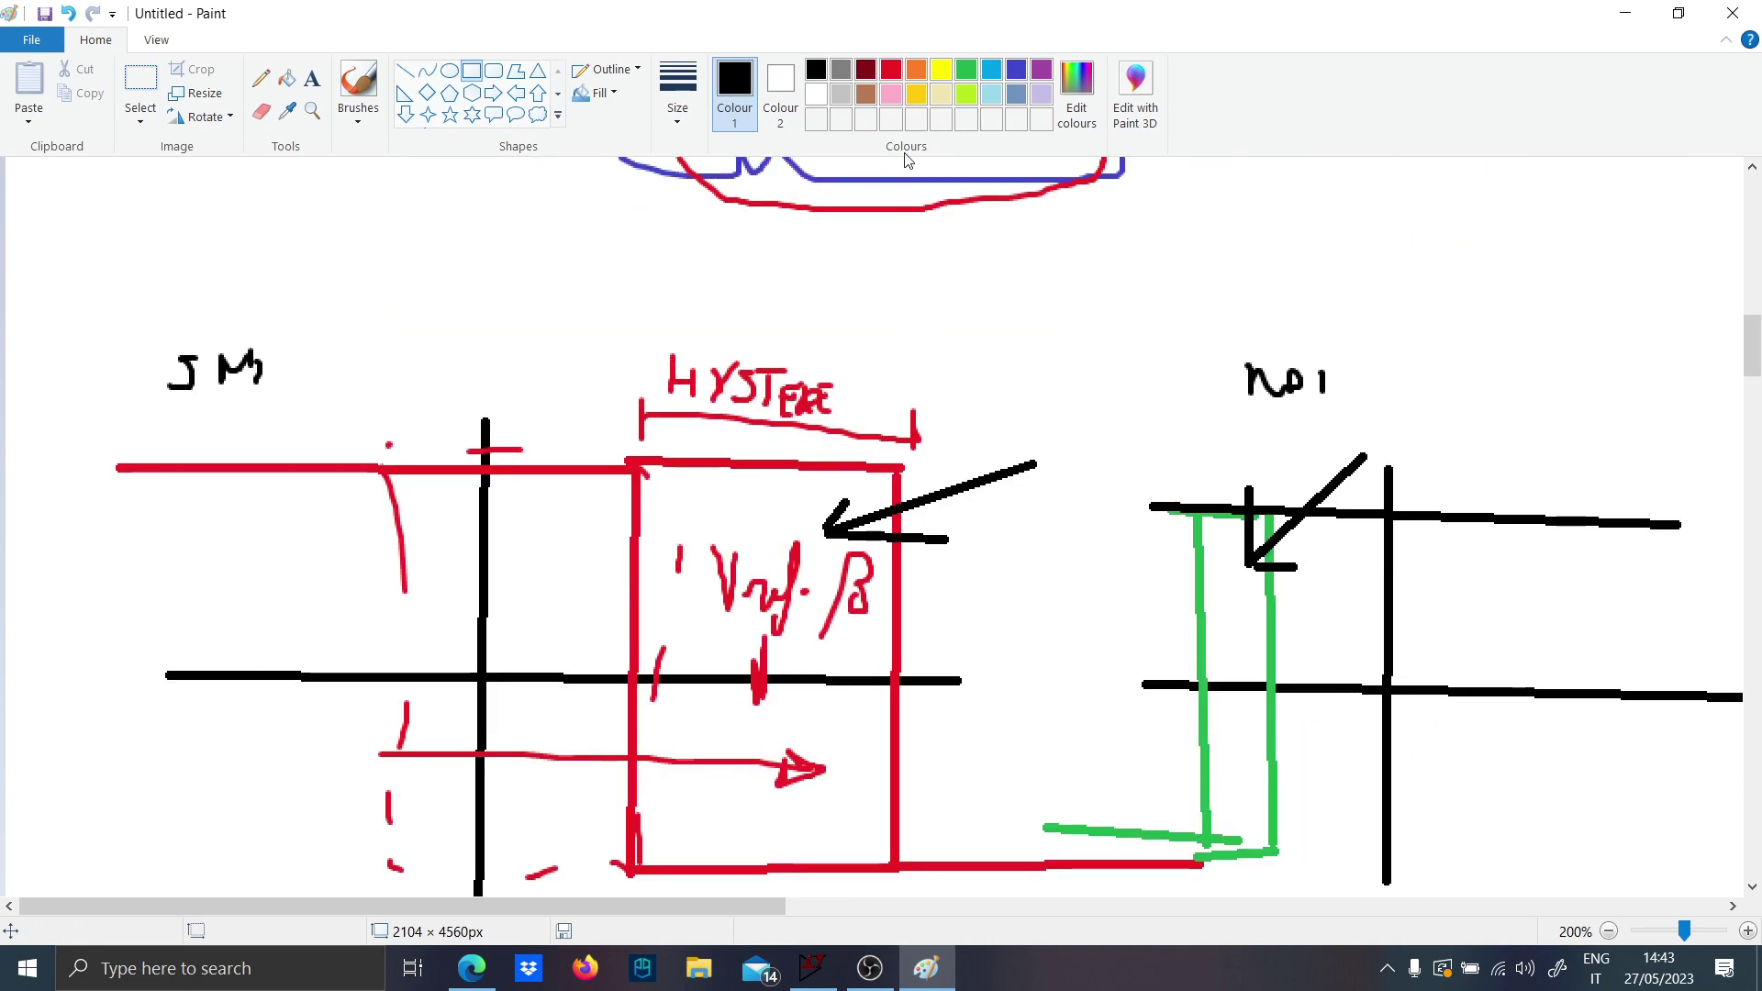
left_click(967, 67)
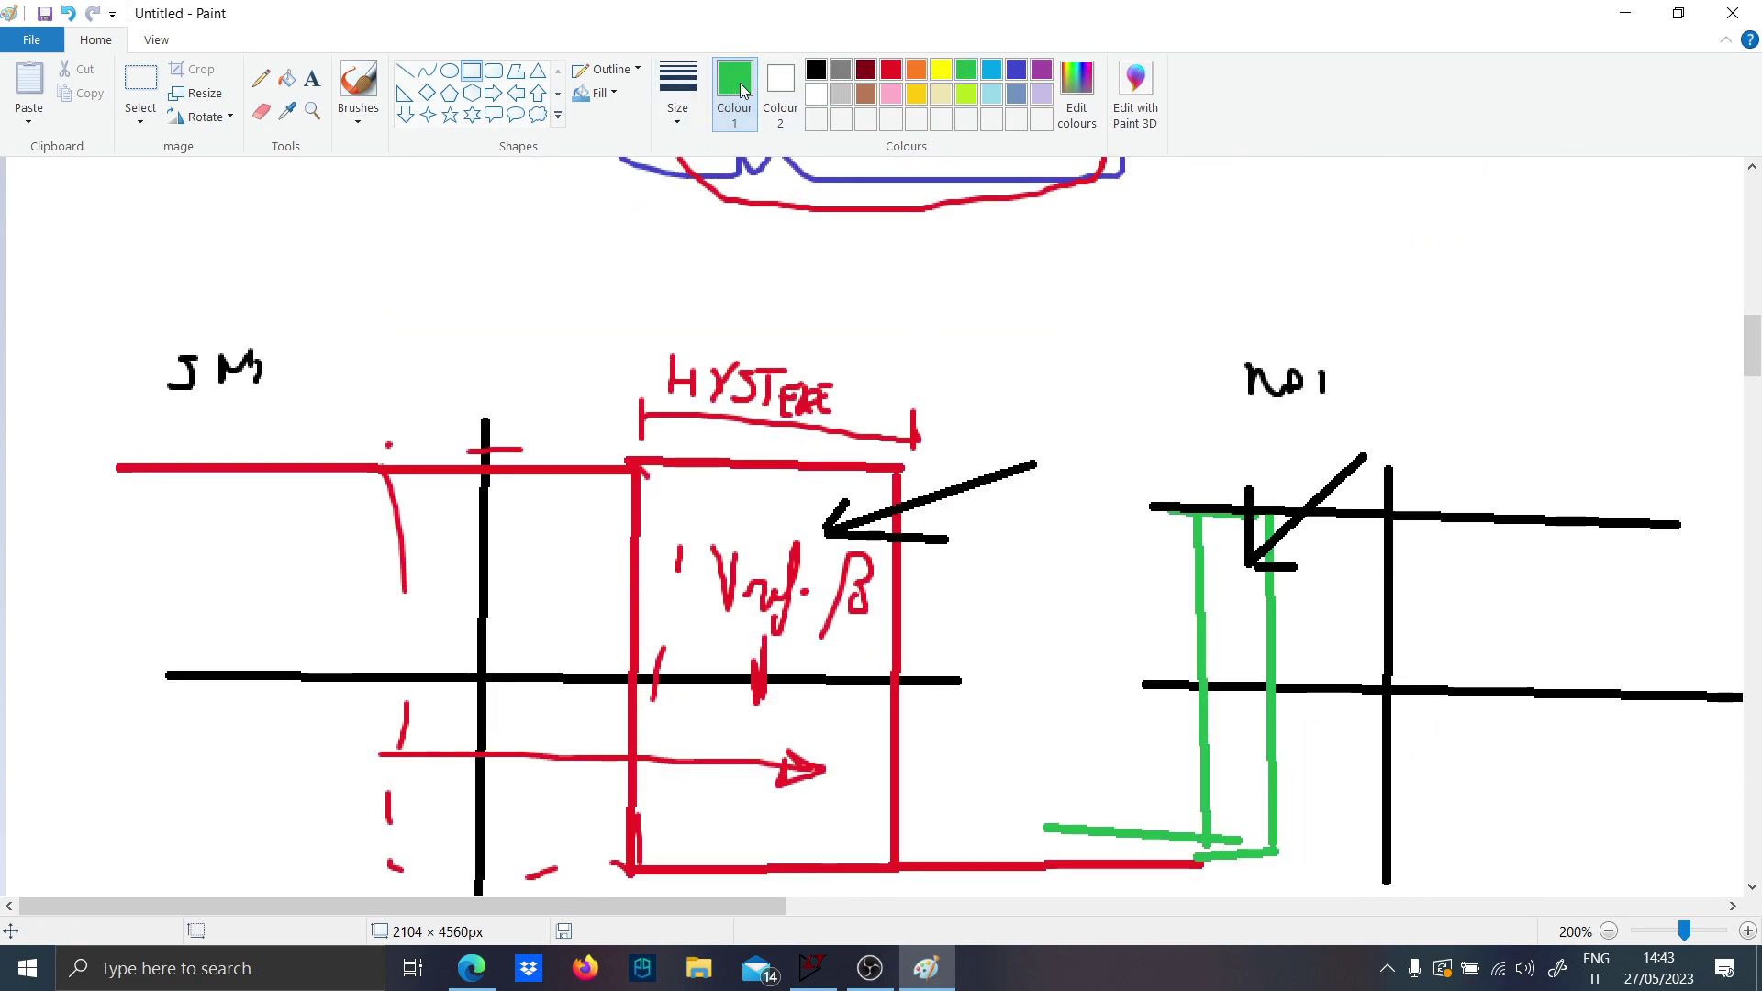
left_click(357, 88)
left_click_drag(1031, 341, 865, 453)
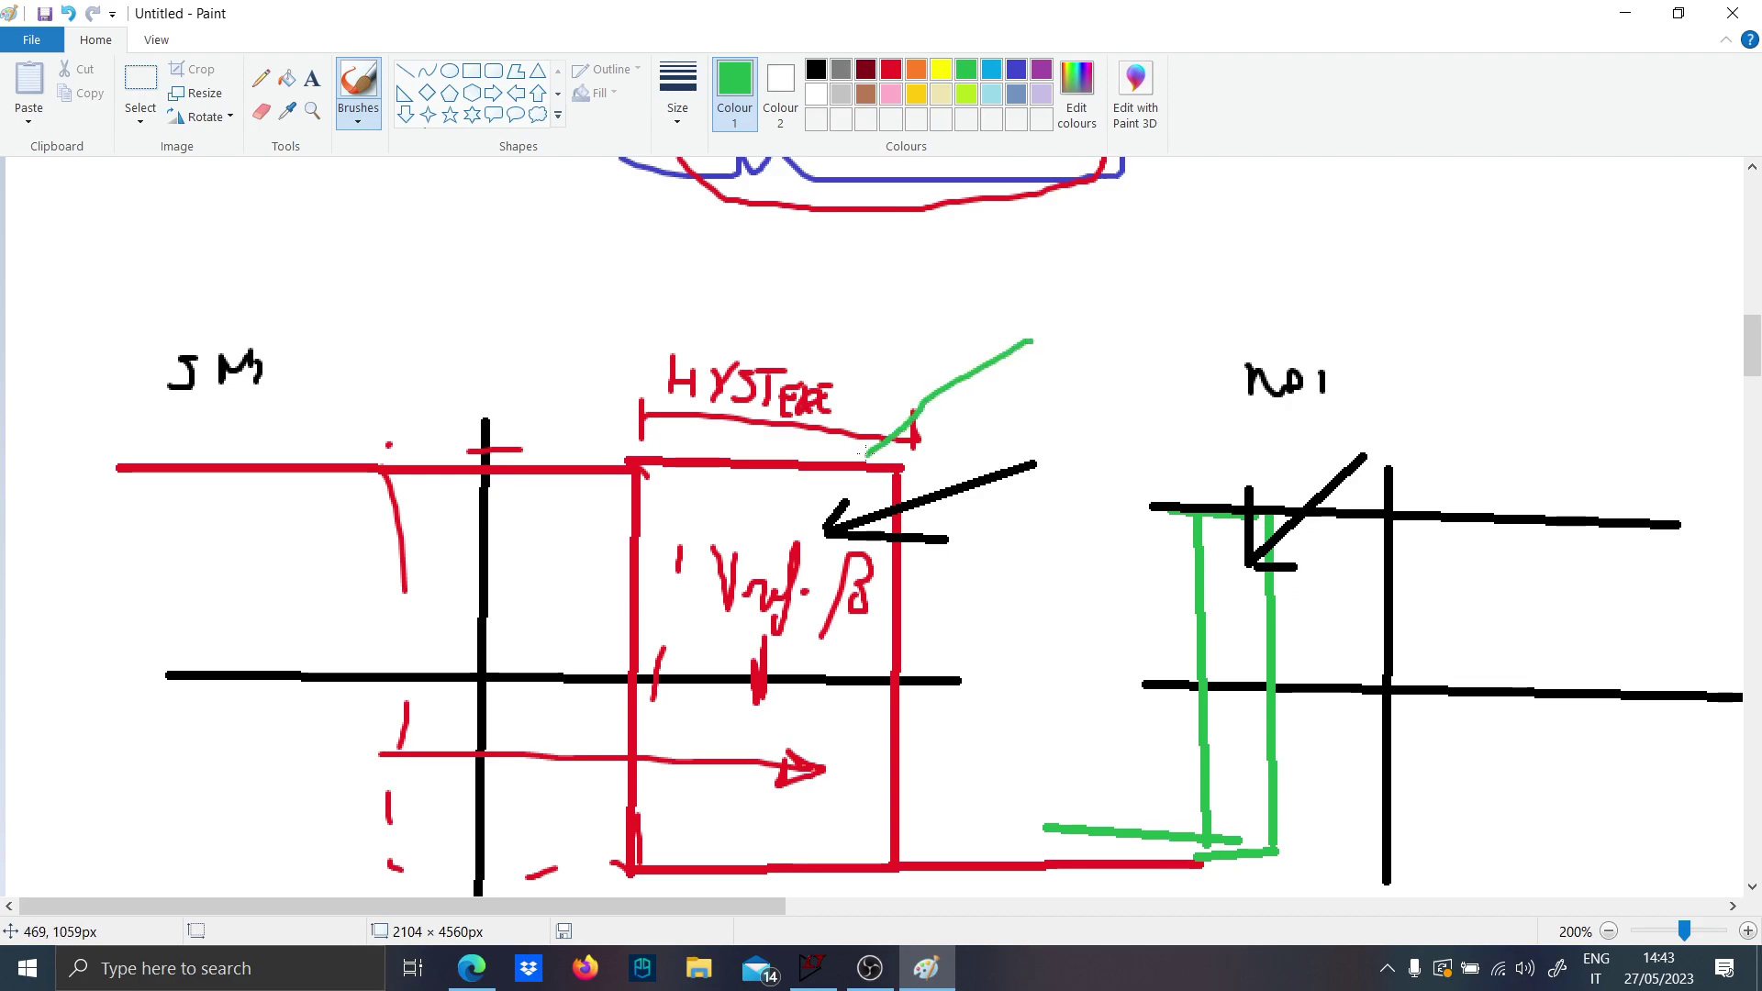
Select the calculator's 3.75 V2 trigger value and compare it with the LTspice plot.
left_click(925, 968)
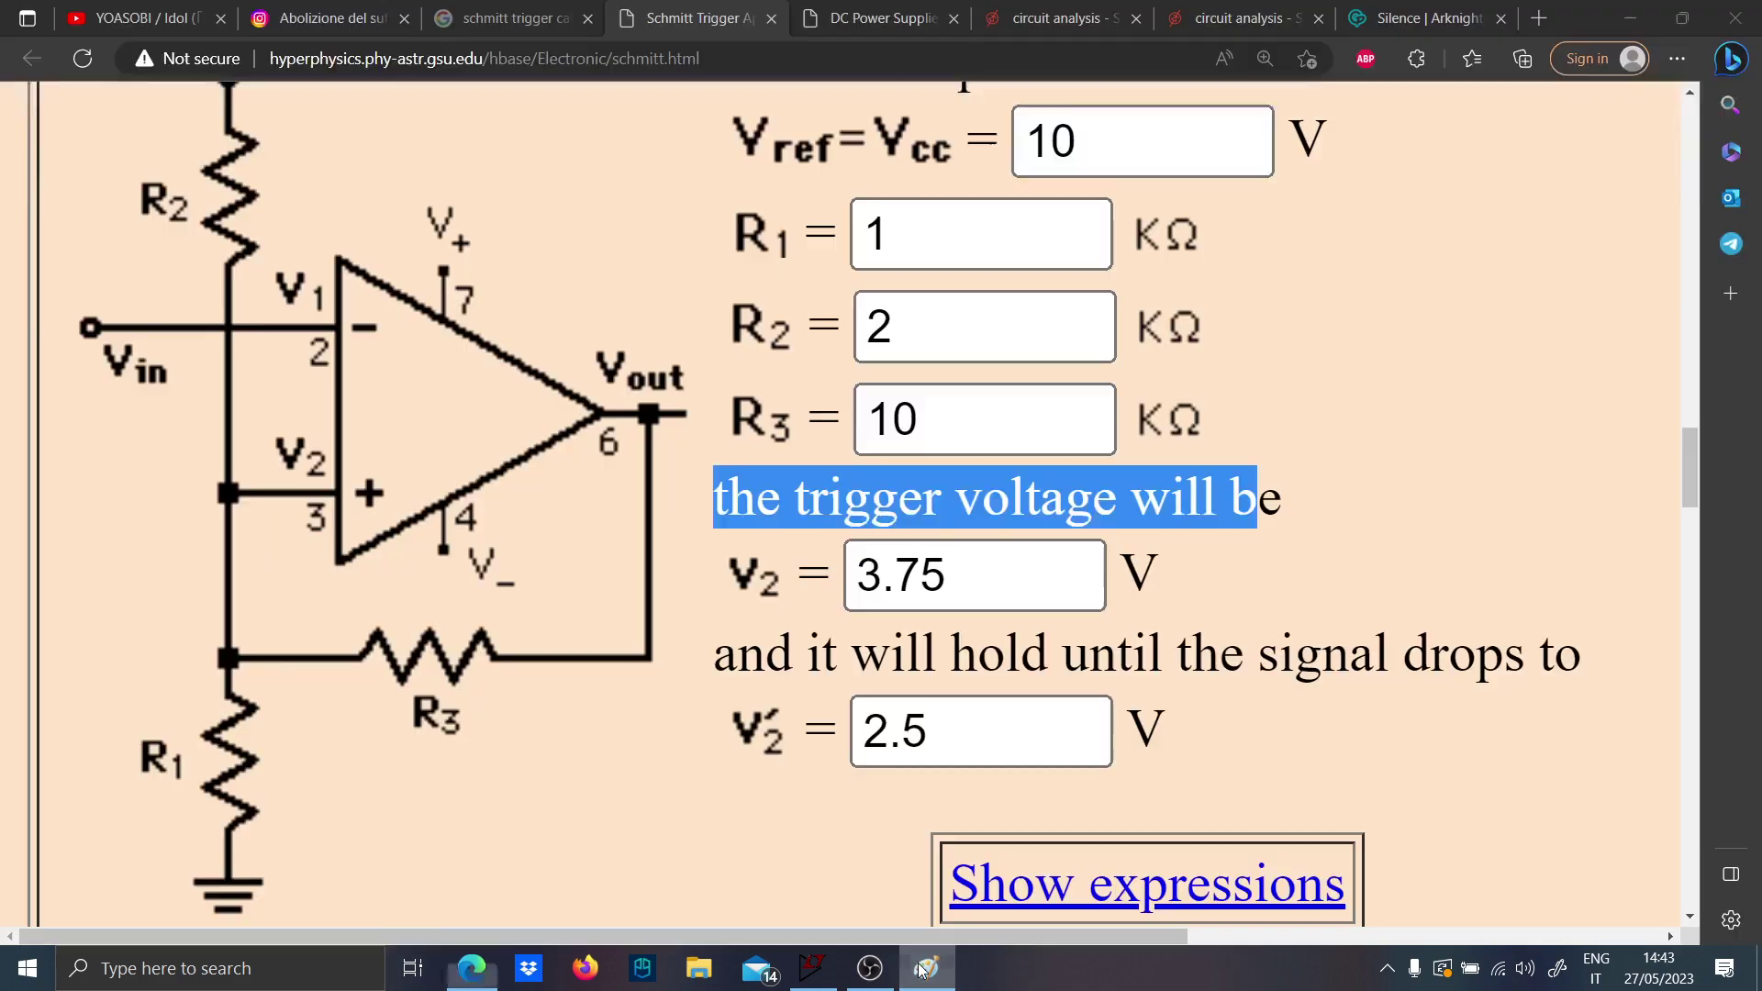
left_click(926, 968)
key("alt+Tab")
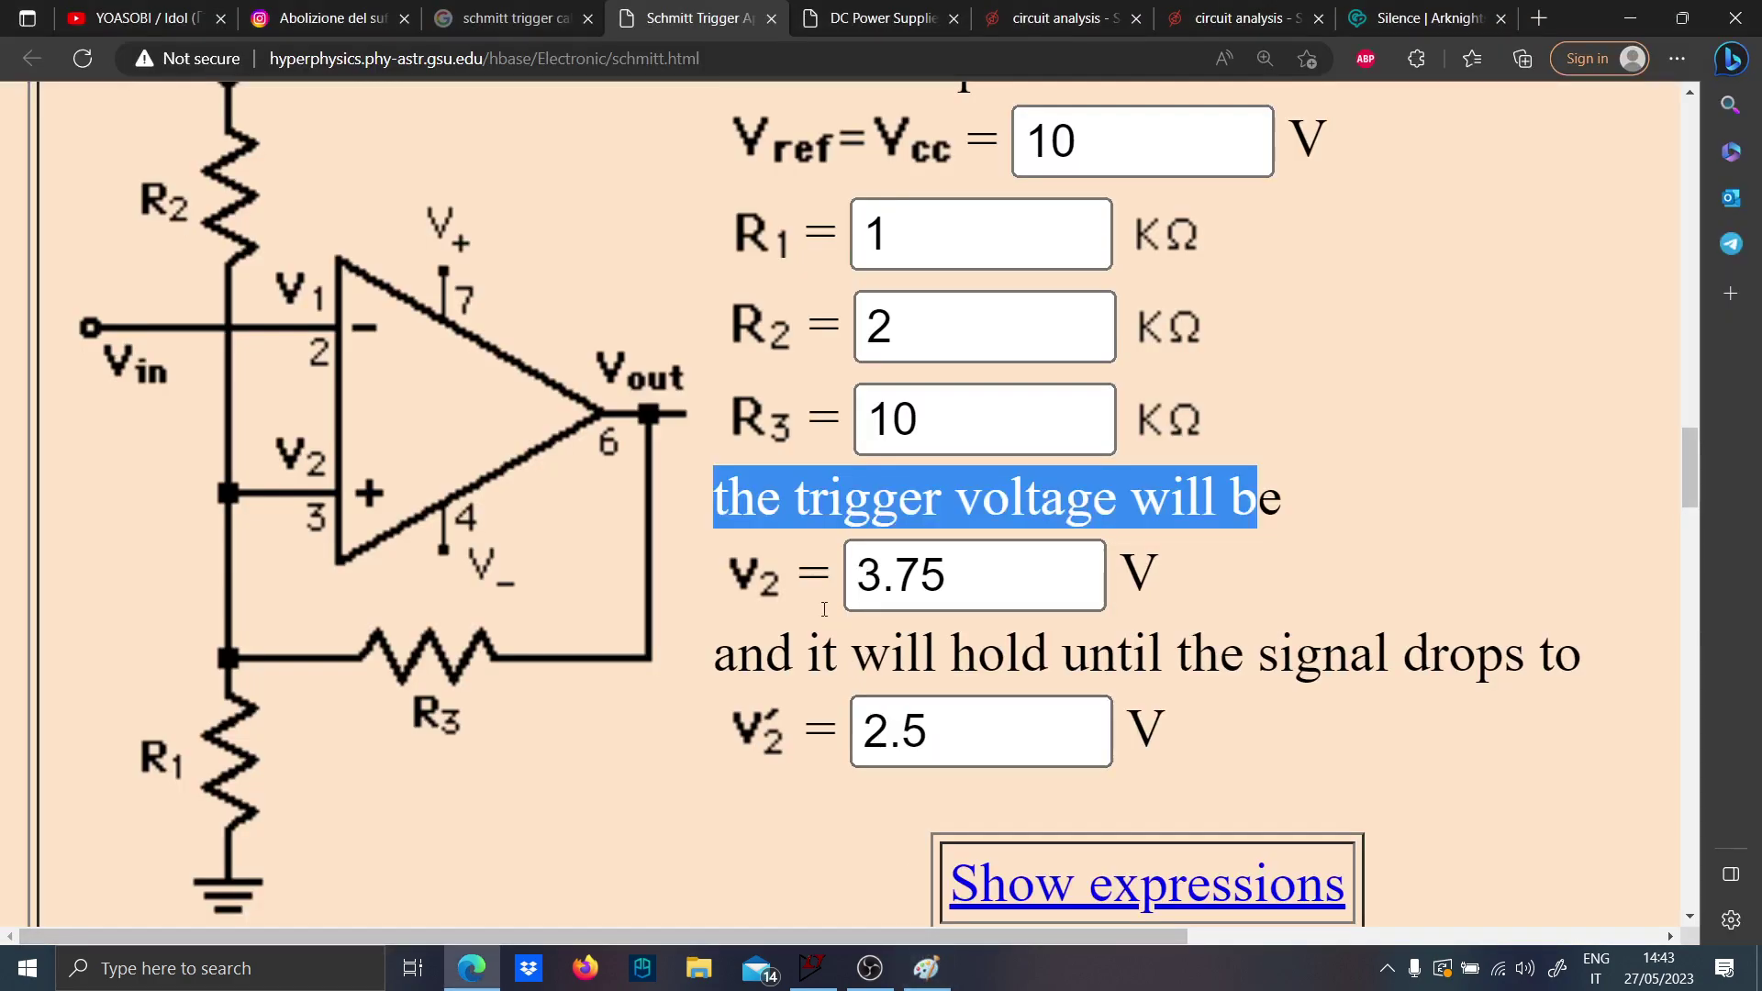
left_click_drag(718, 497, 1230, 510)
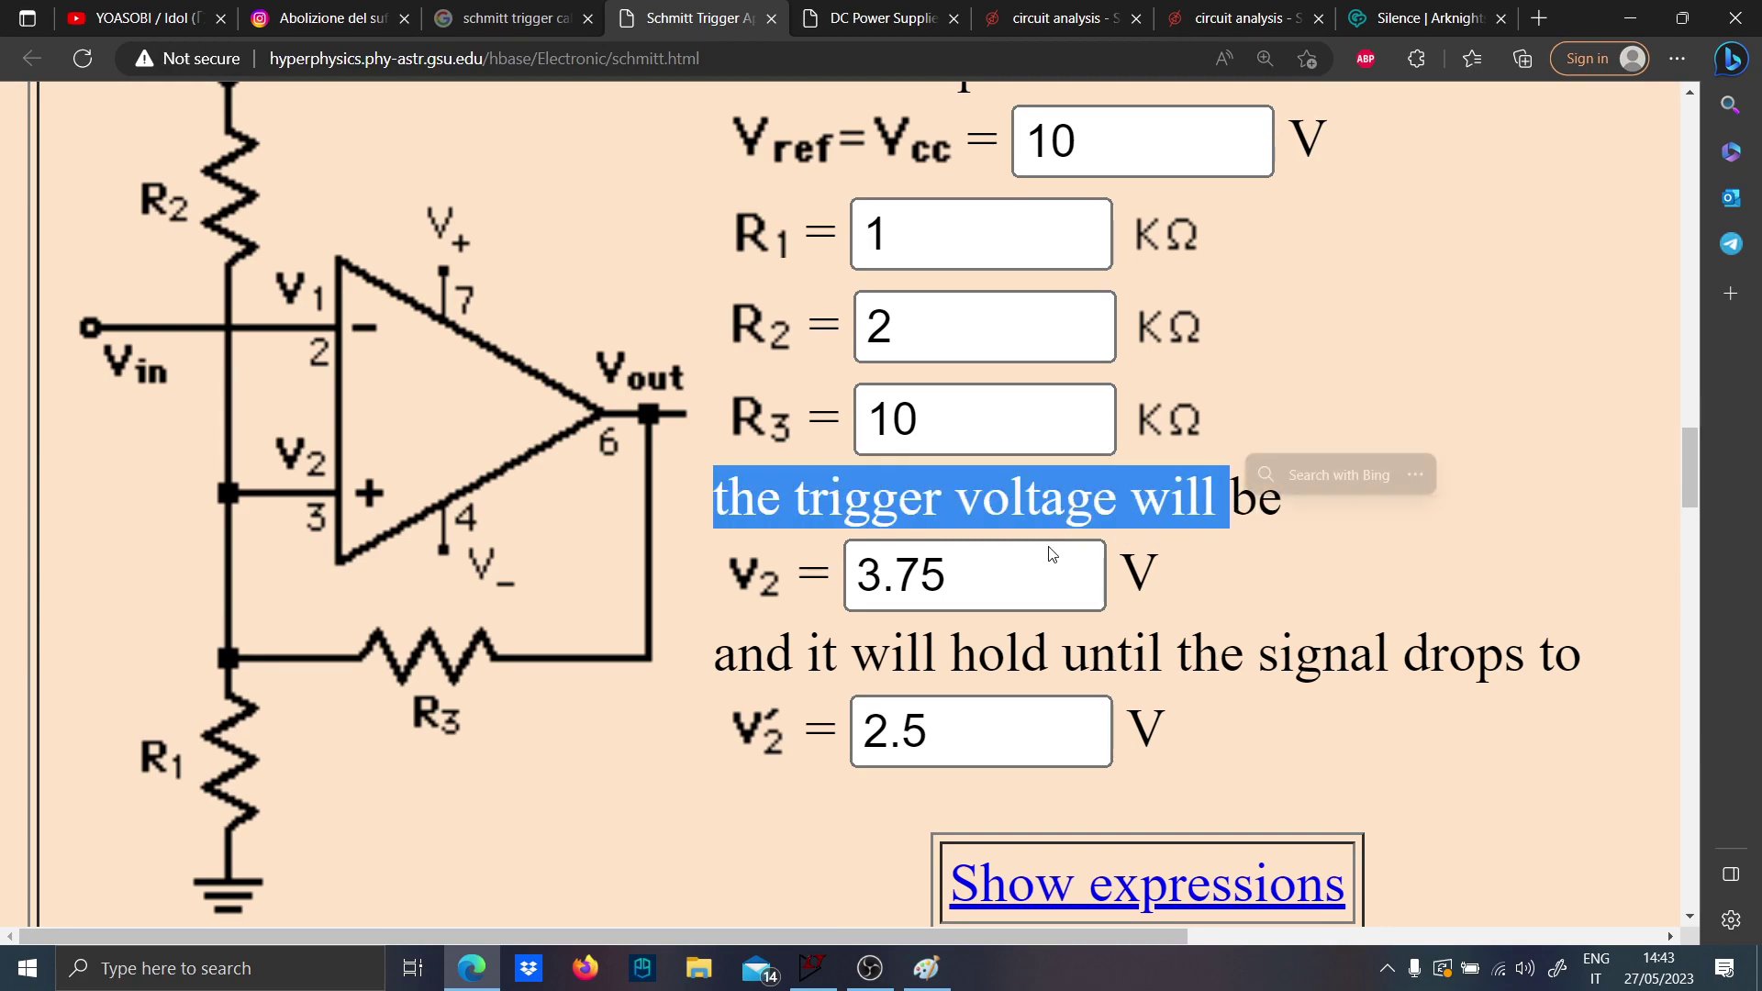
left_click(975, 576)
key("ctrl+a")
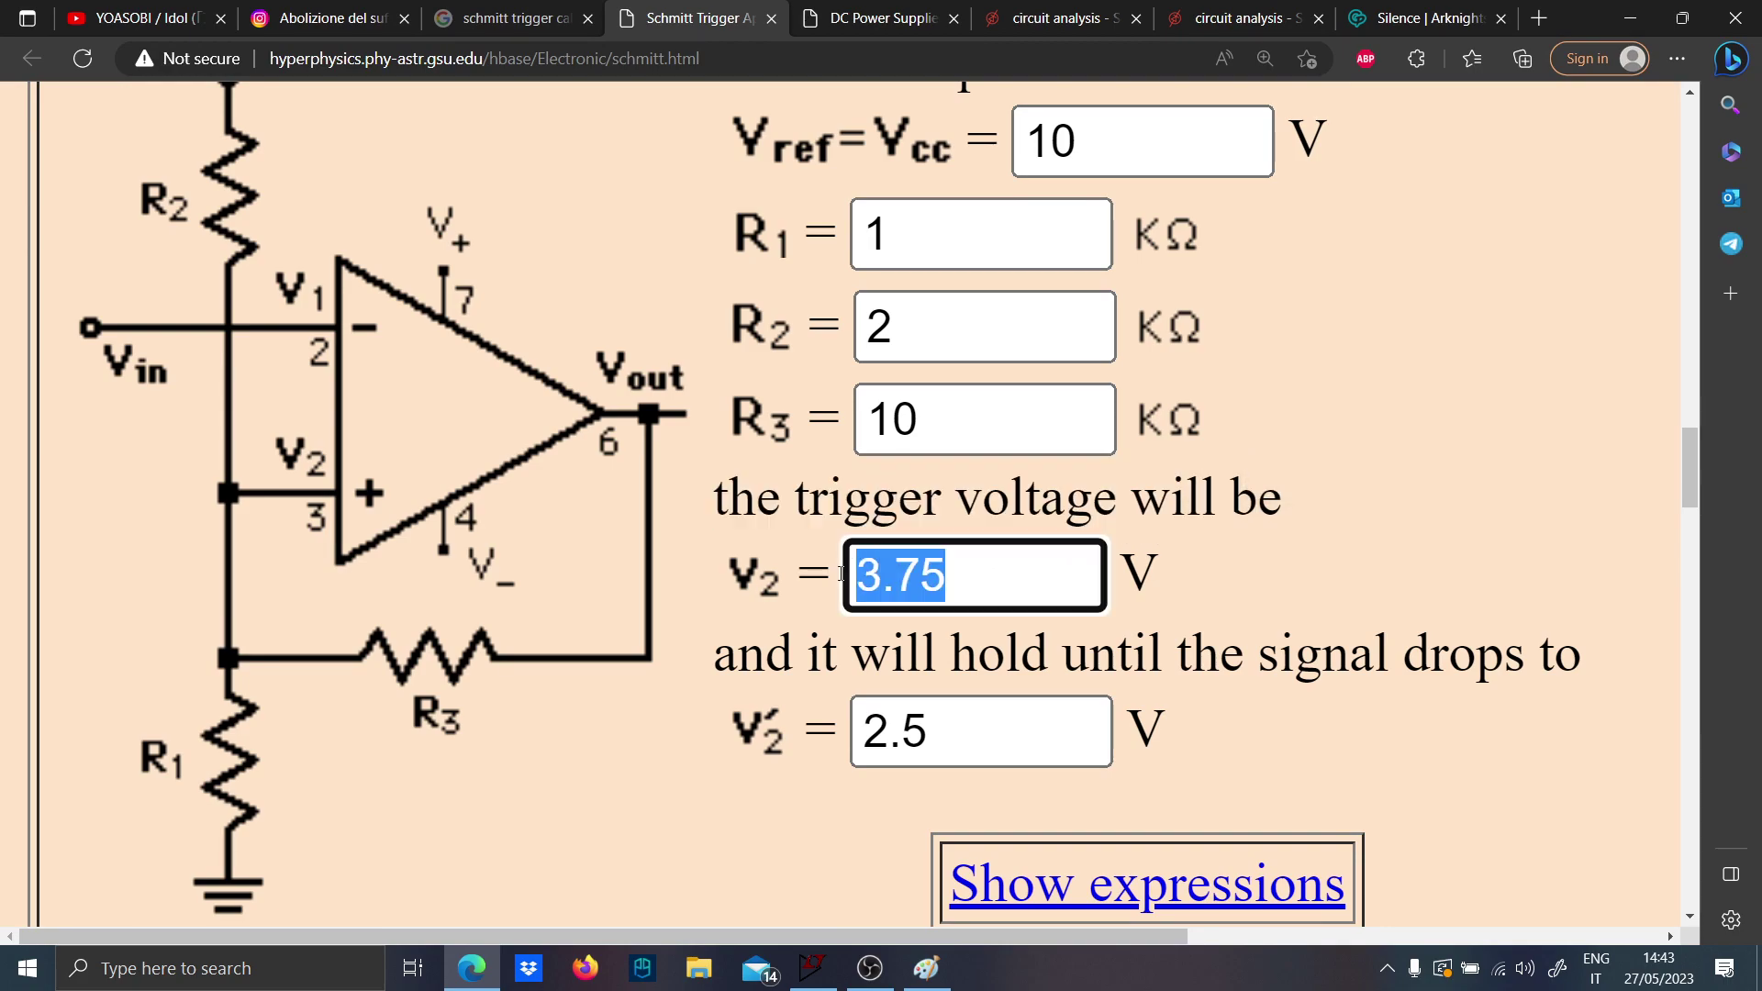
left_click(927, 980)
left_click(809, 978)
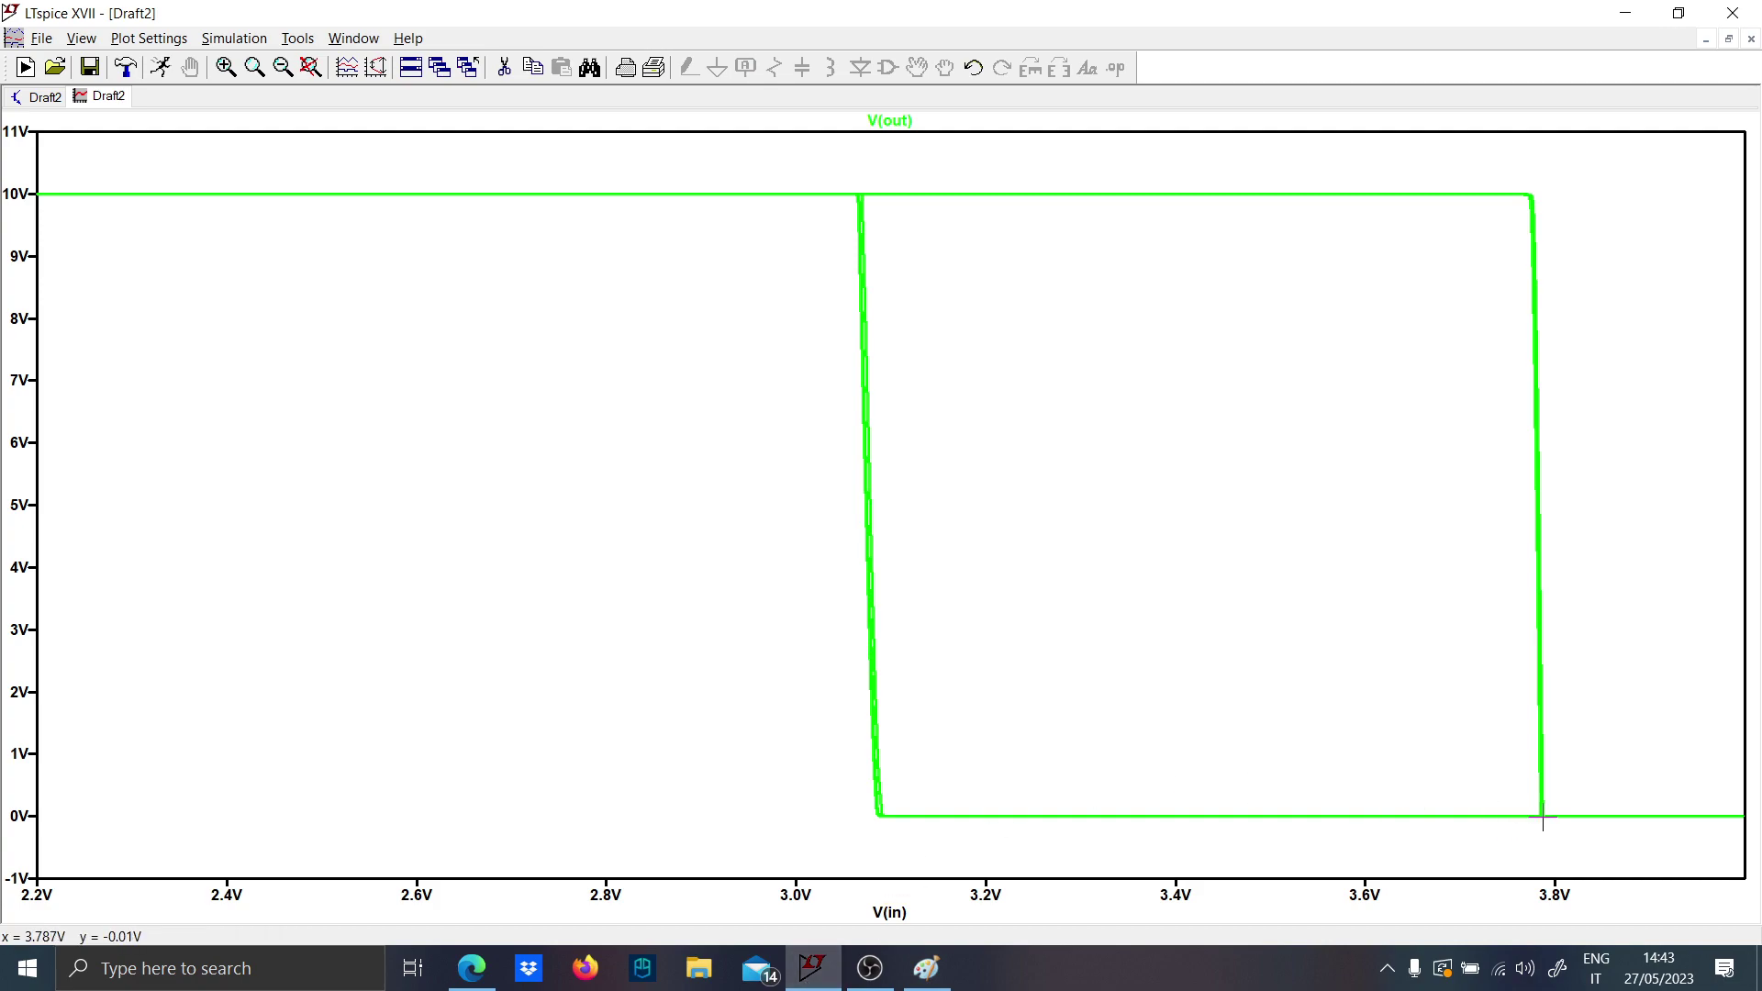
Add green direction arrowheads along the hysteresis loop's top, right and bottom edges.
left_click(927, 969)
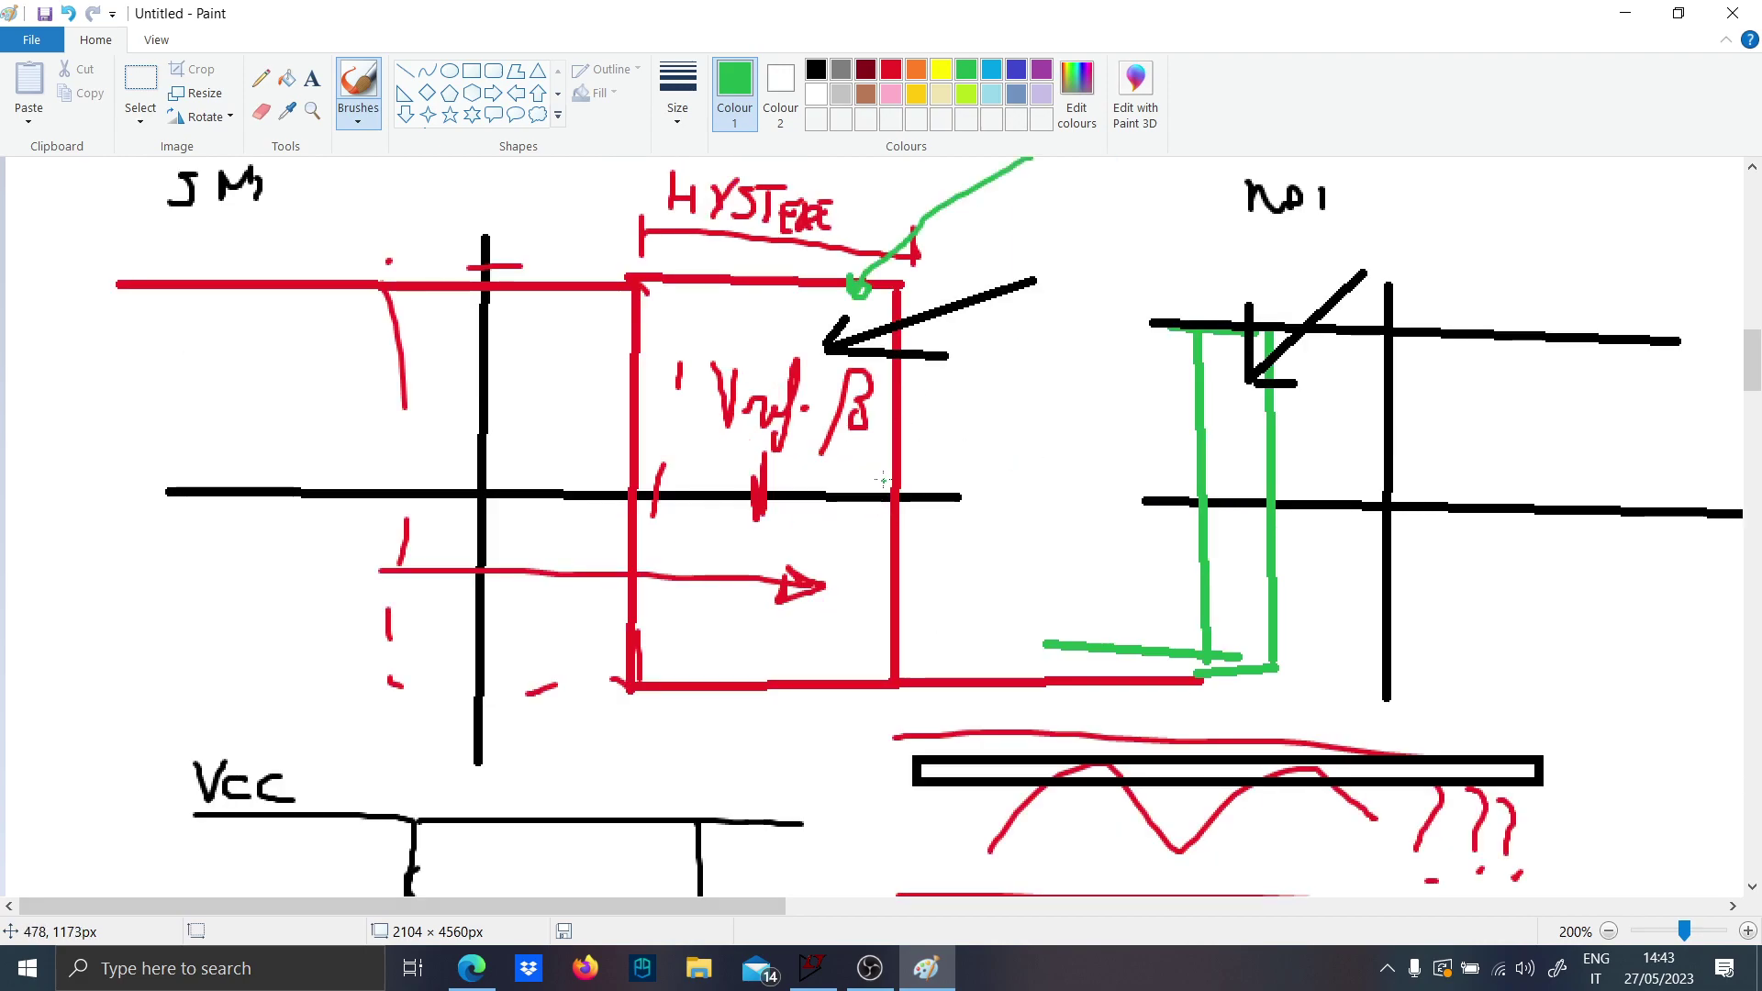
mouse_move(882, 480)
left_mouse_down()
mouse_move(872, 505)
mouse_move(901, 506)
mouse_move(886, 505)
left_mouse_up()
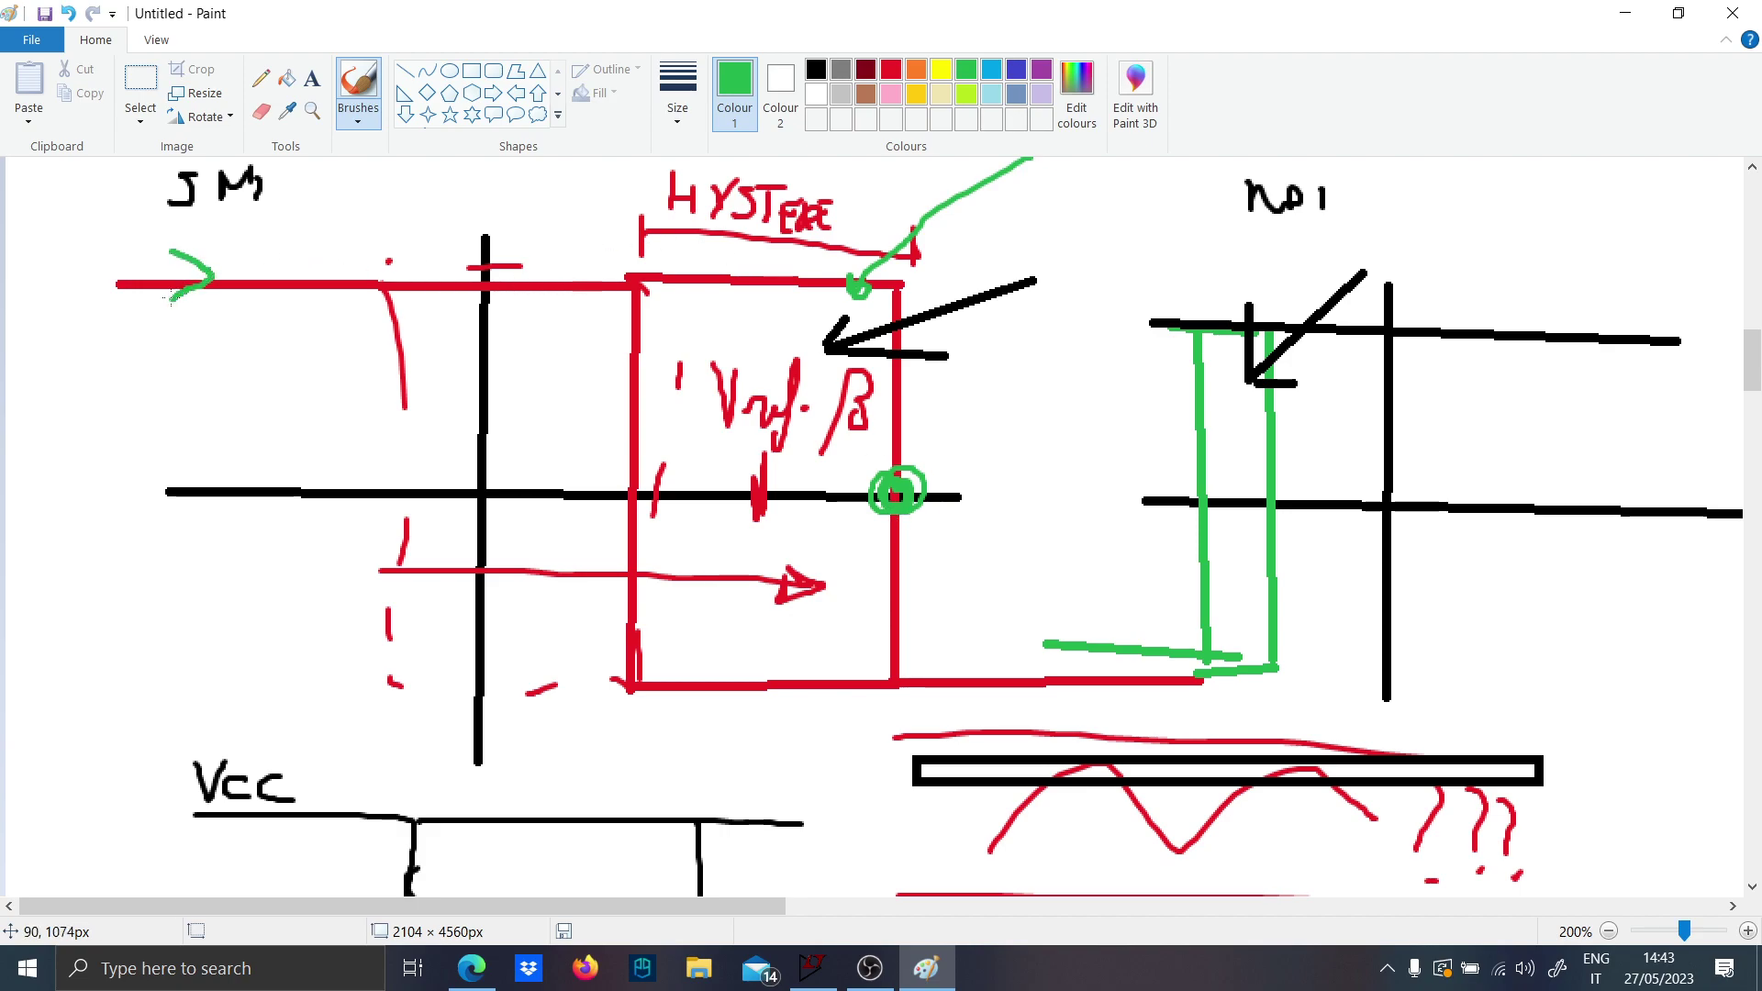
left_click_drag(260, 237, 336, 300)
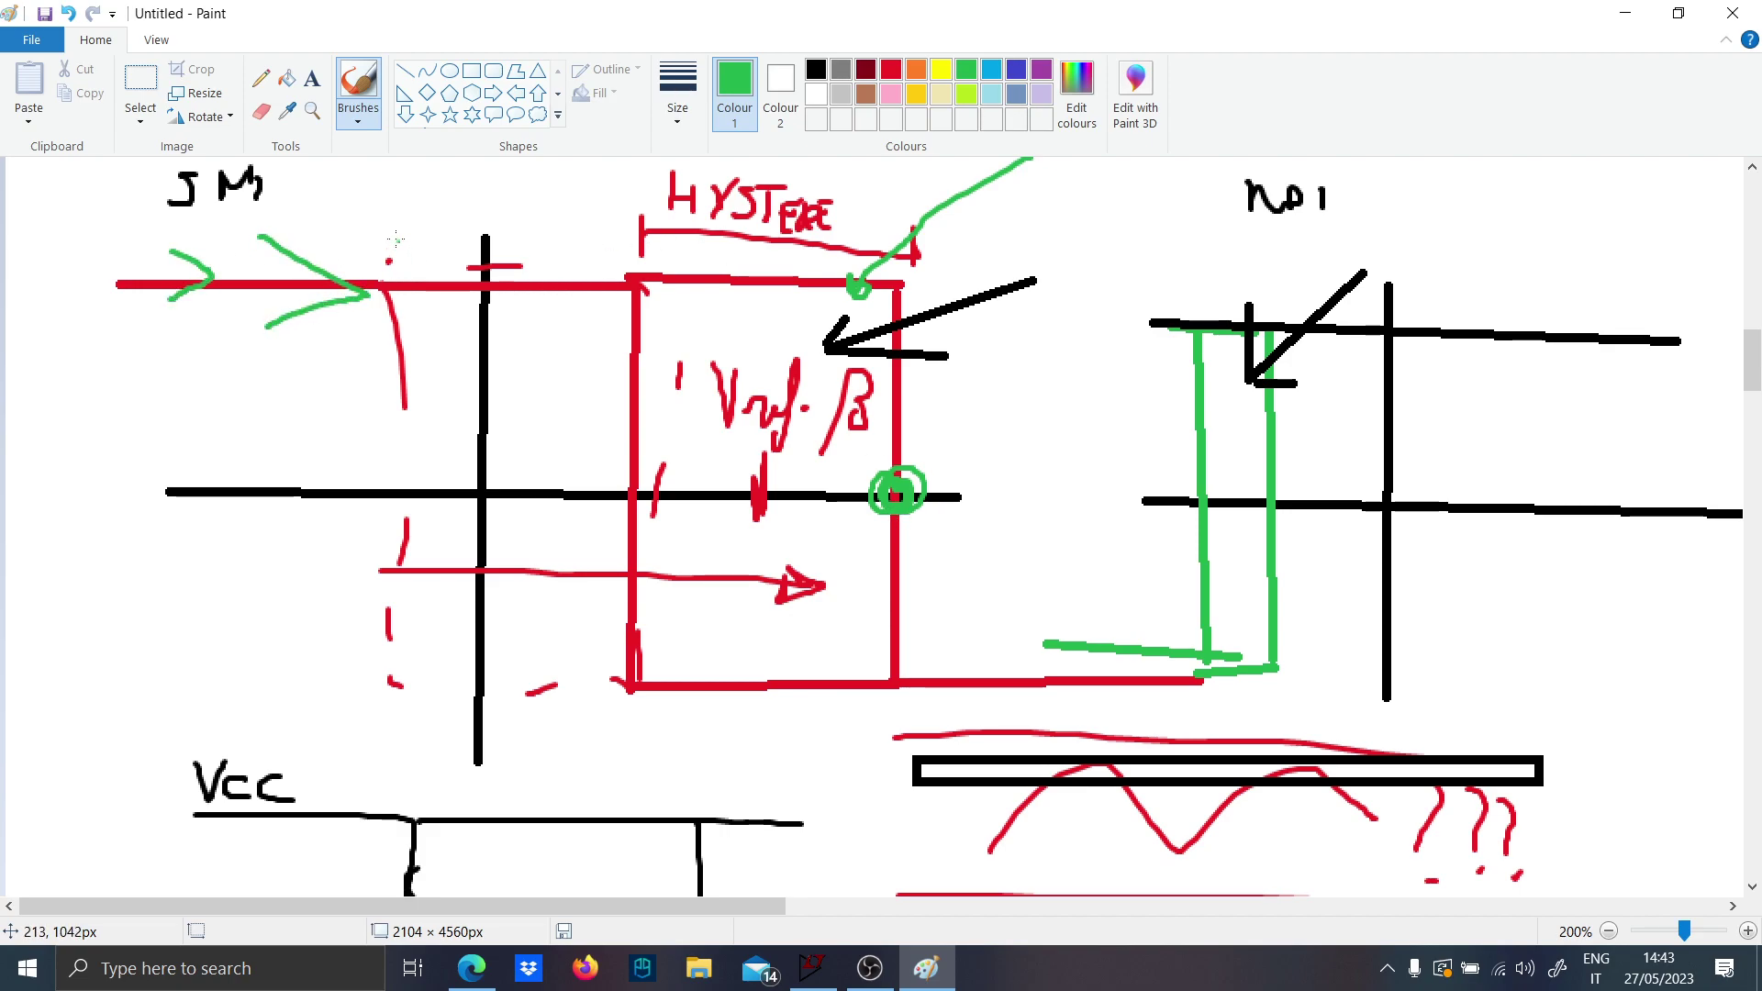
mouse_move(396, 240)
left_mouse_down()
mouse_move(449, 279)
mouse_move(400, 316)
left_mouse_up()
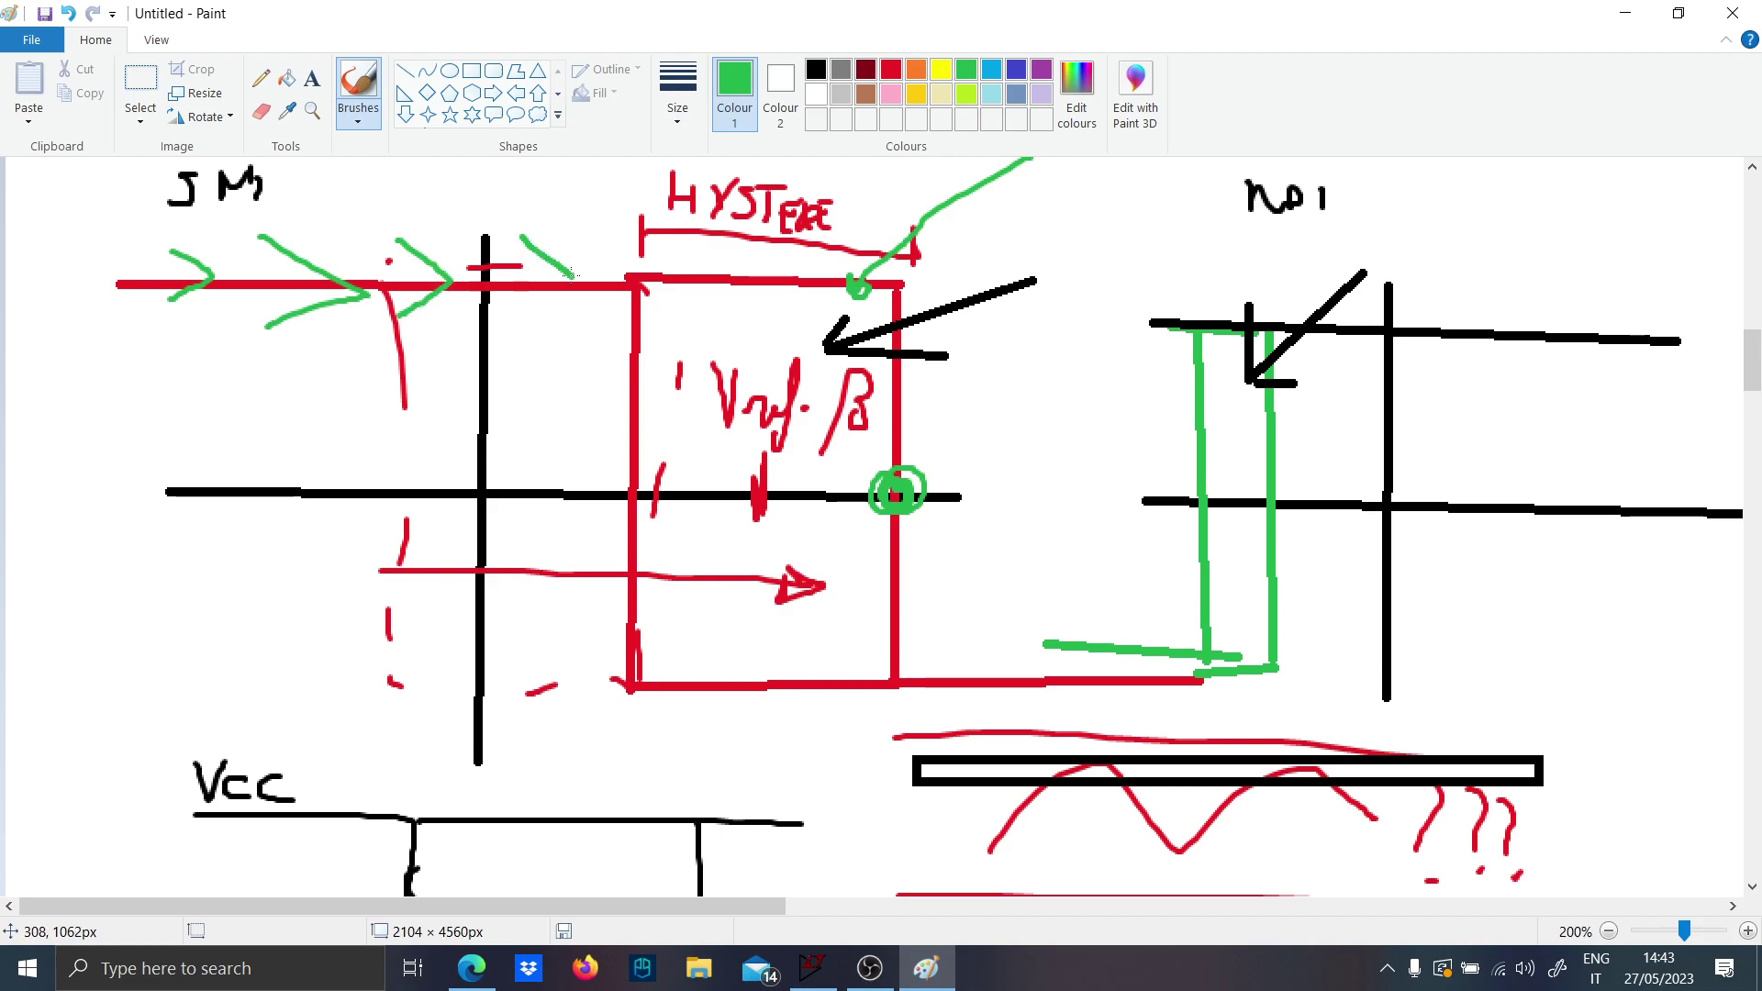
mouse_move(642, 238)
left_mouse_down()
mouse_move(670, 308)
mouse_move(640, 317)
left_mouse_up()
left_click_drag(773, 248, 745, 306)
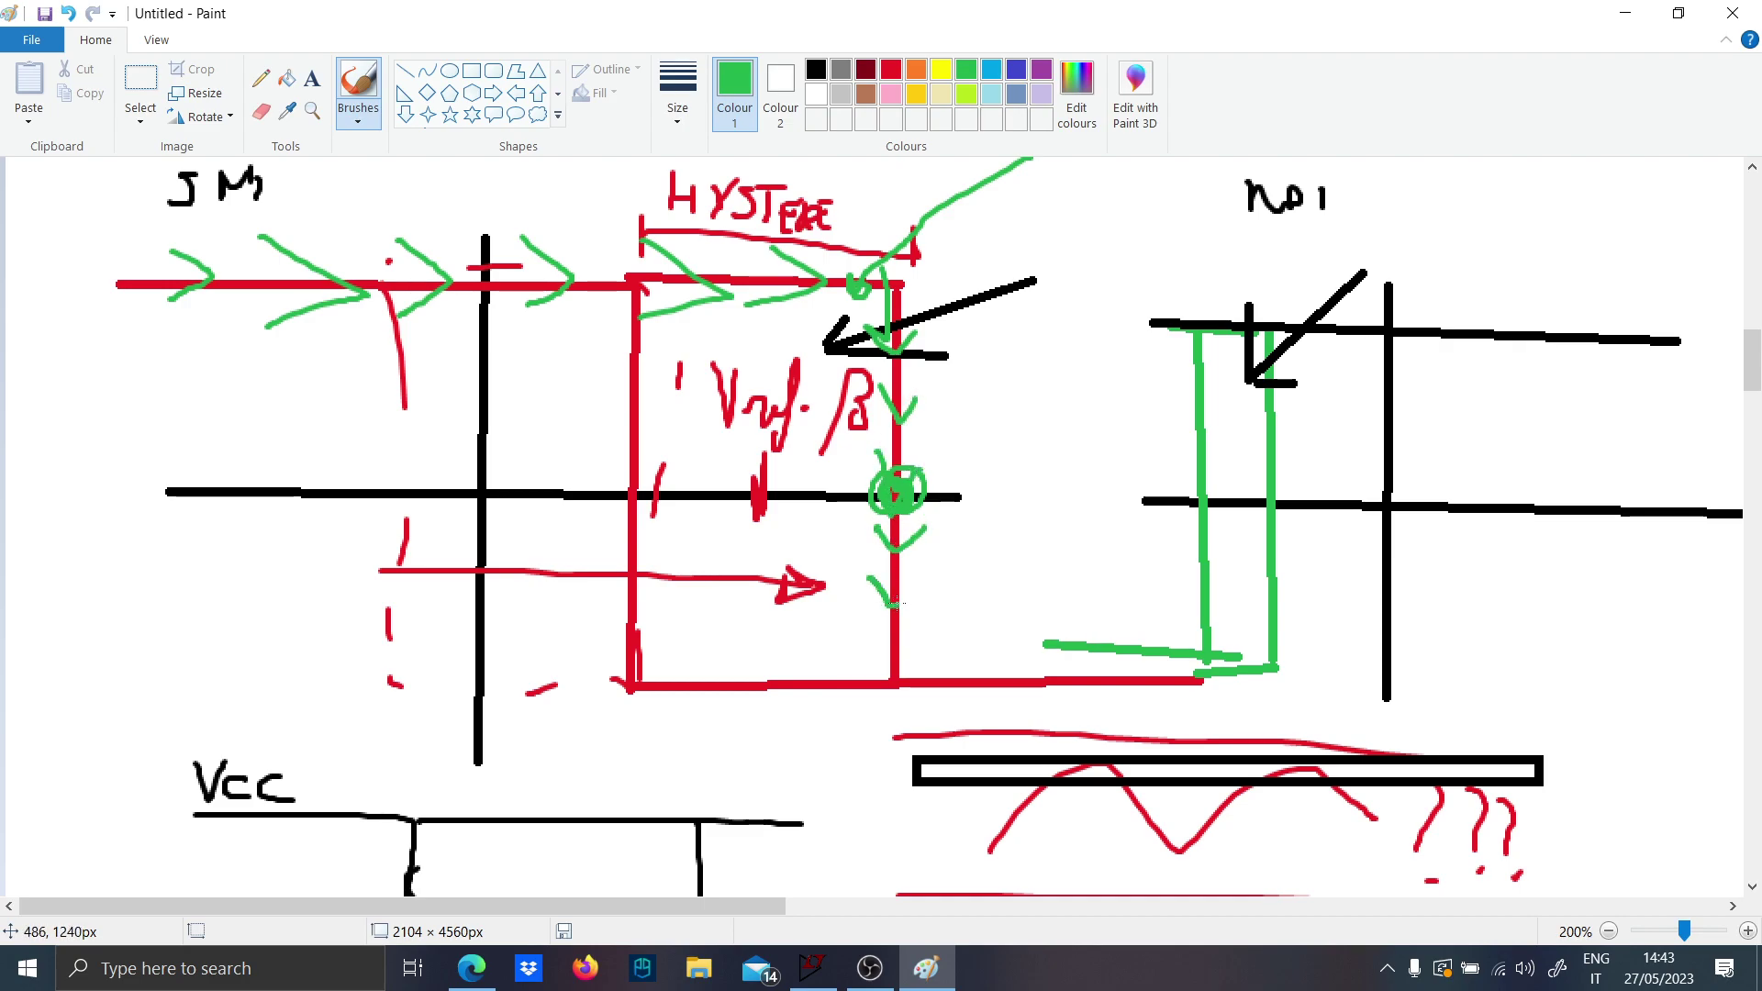
left_click_drag(860, 629, 888, 671)
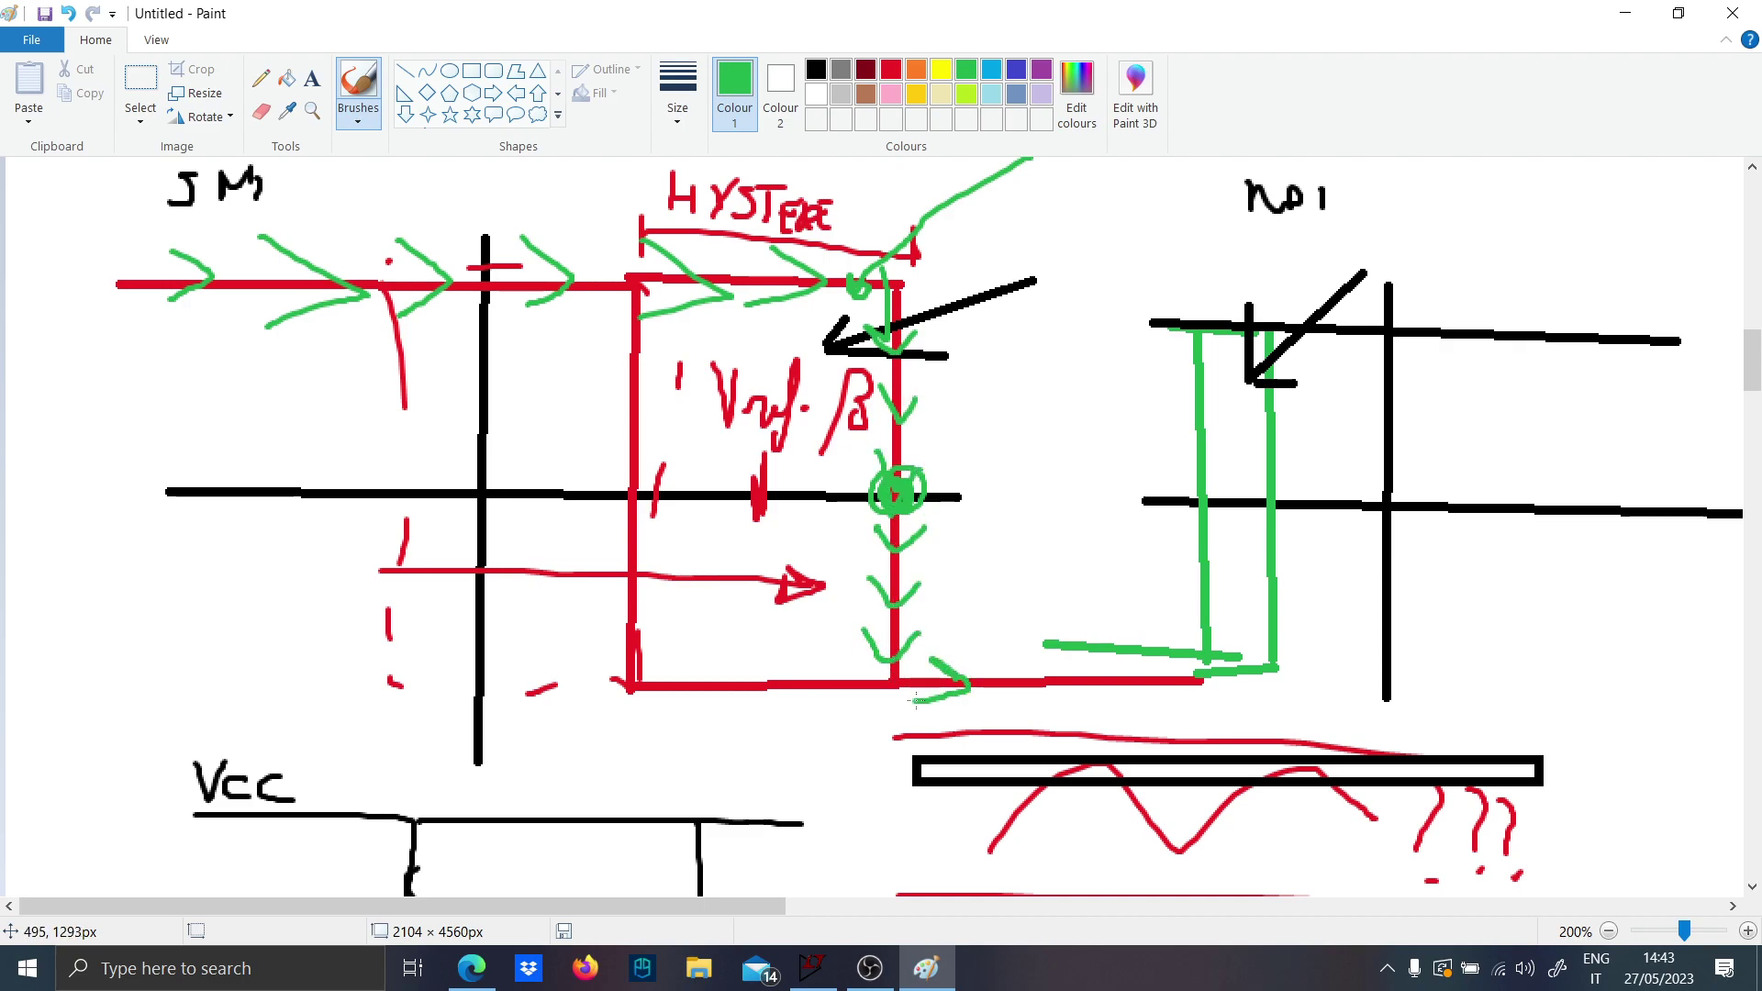
left_click_drag(1043, 665, 1040, 698)
Draw a green step-shaped output curve at left with its switching voltage label.
mouse_move(18, 557)
left_mouse_down()
mouse_move(260, 572)
mouse_move(254, 735)
mouse_move(341, 735)
left_mouse_up()
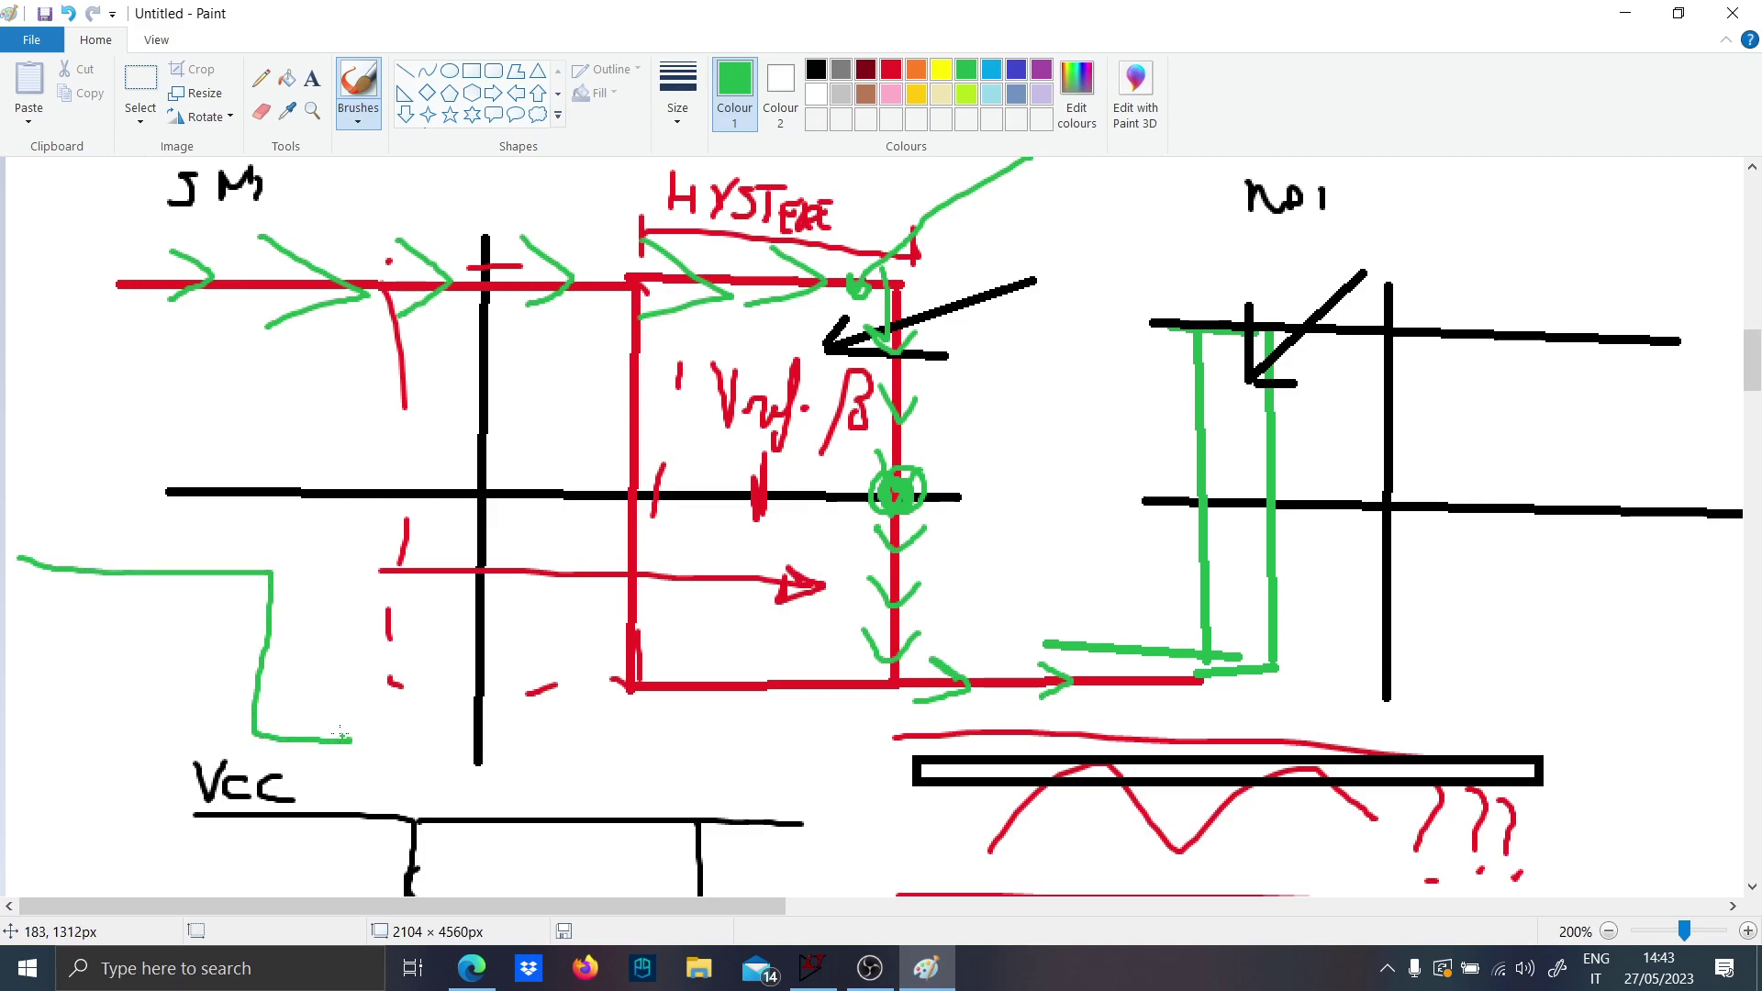
left_click(269, 532)
left_click_drag(267, 571, 272, 684)
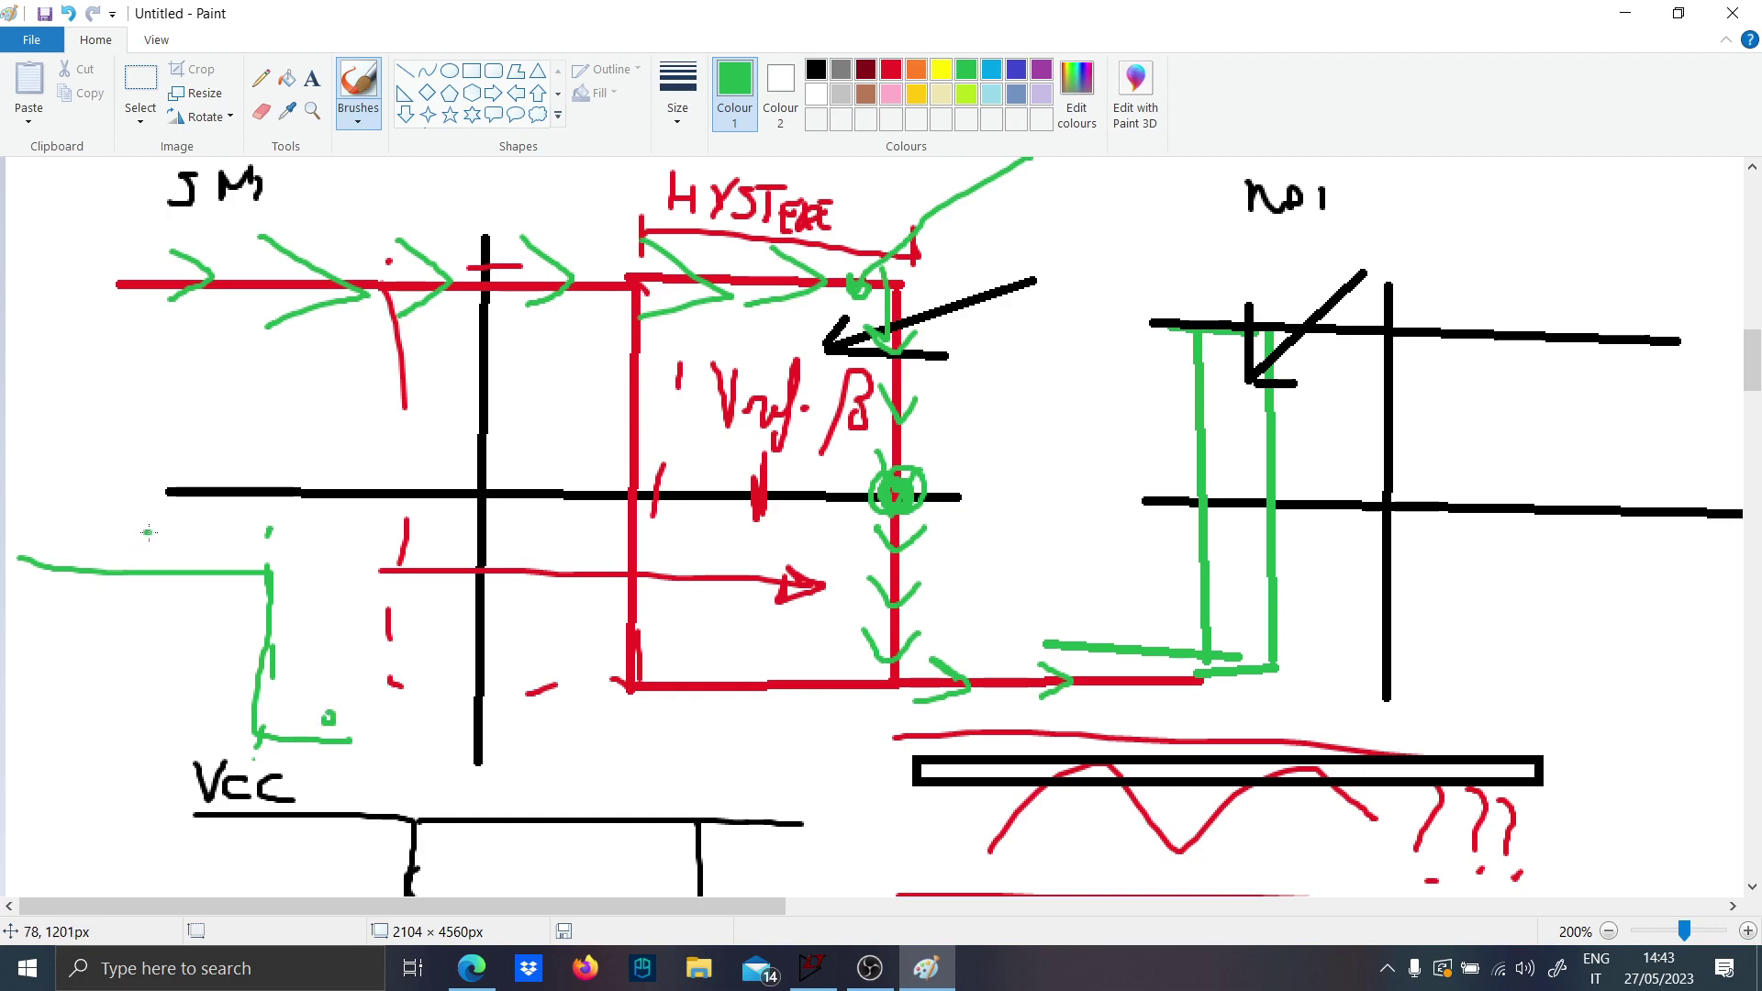
mouse_move(148, 532)
left_mouse_down()
mouse_move(149, 557)
mouse_move(170, 560)
left_mouse_up()
left_click_drag(167, 540, 181, 542)
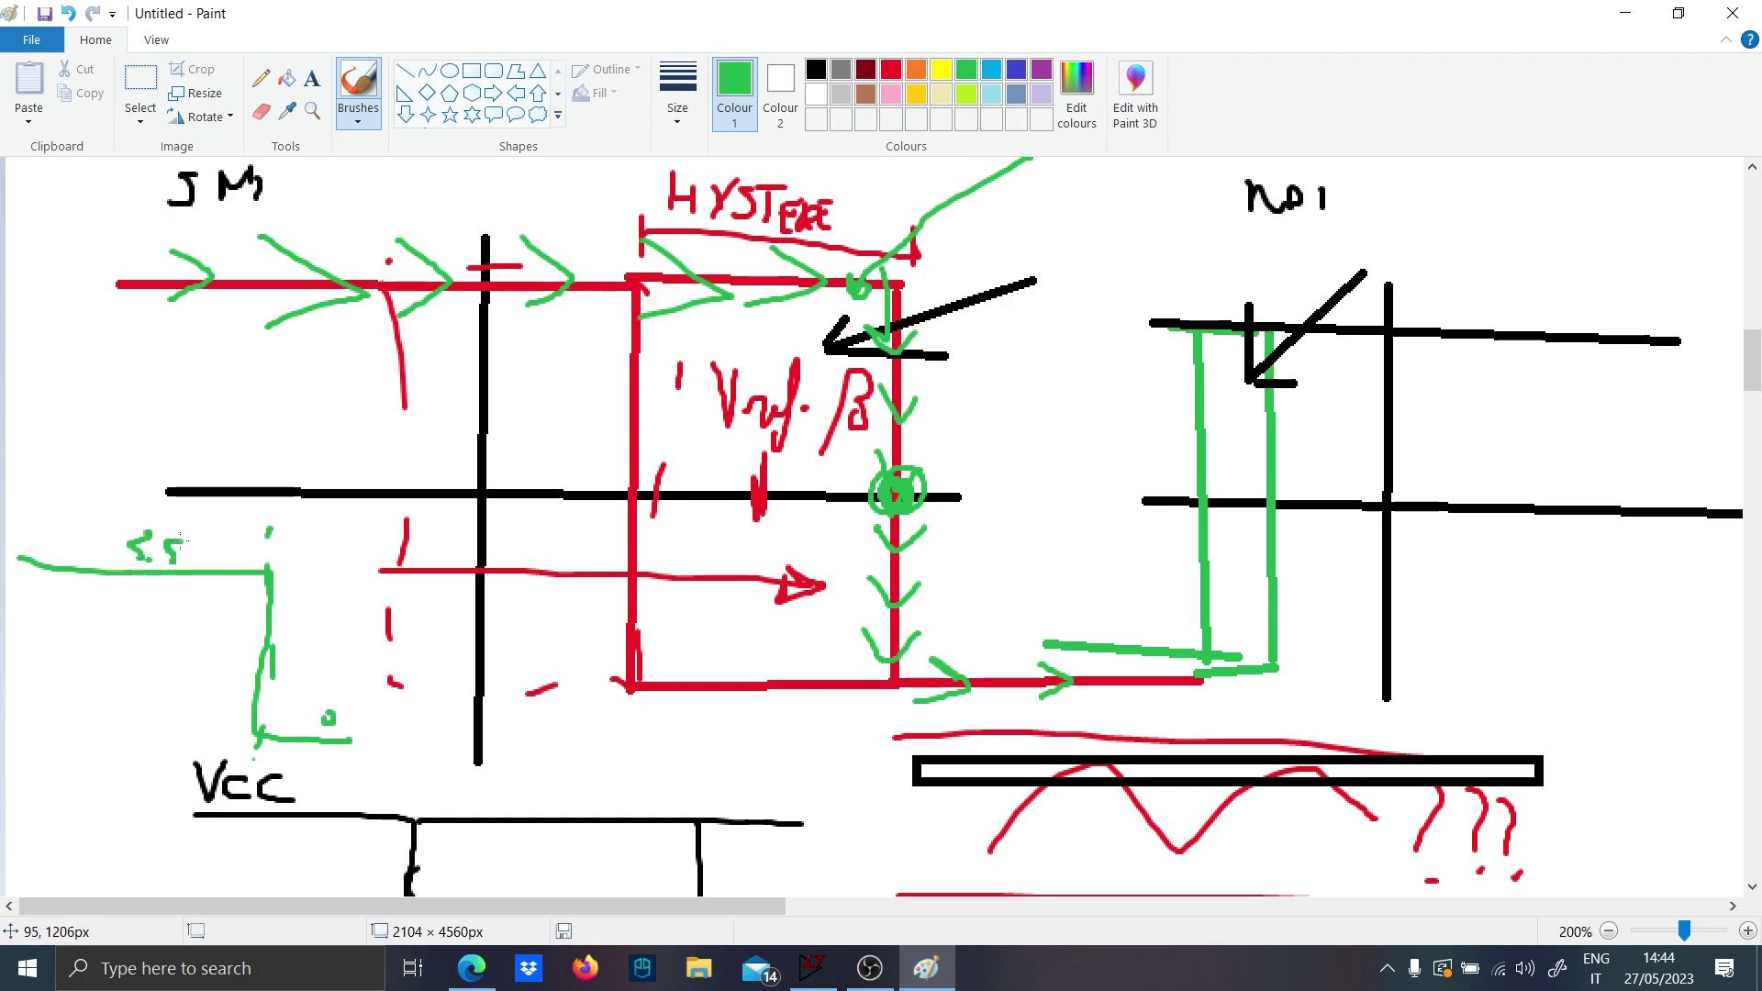
left_click(947, 968)
left_click(947, 965)
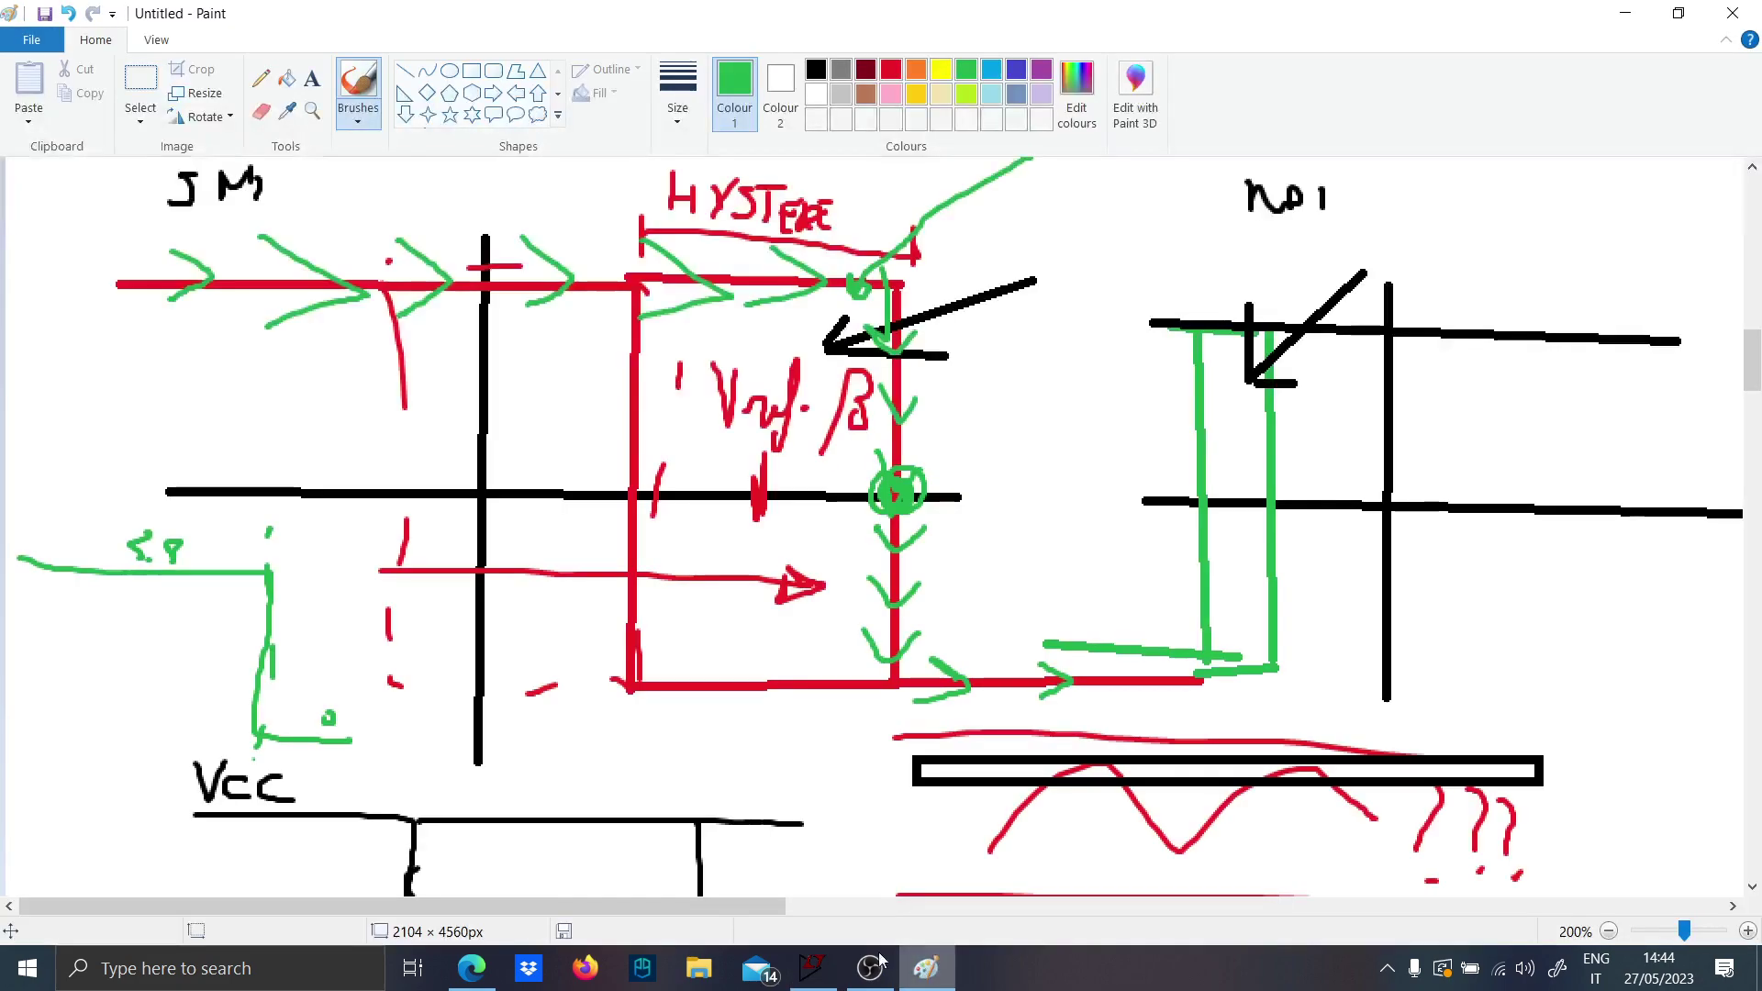
In red, label the loop's switching edges V2 and V2'.
left_click(892, 70)
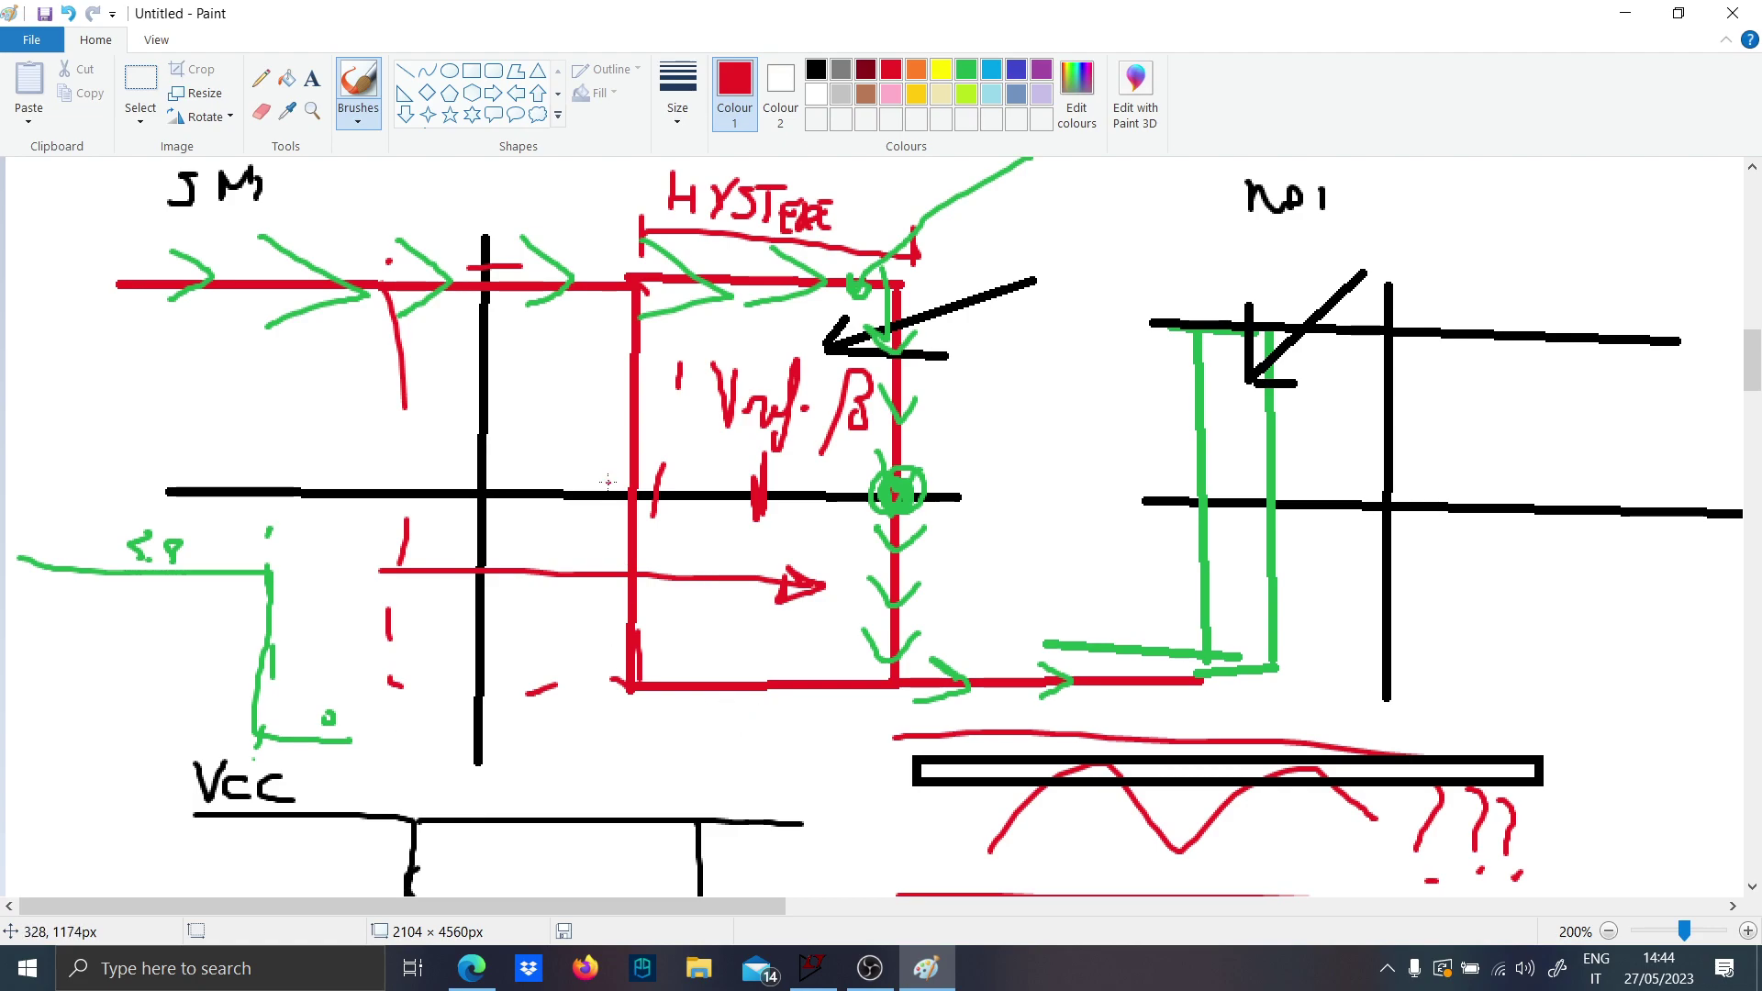
left_click_drag(597, 478, 603, 471)
left_click_drag(556, 410, 572, 429)
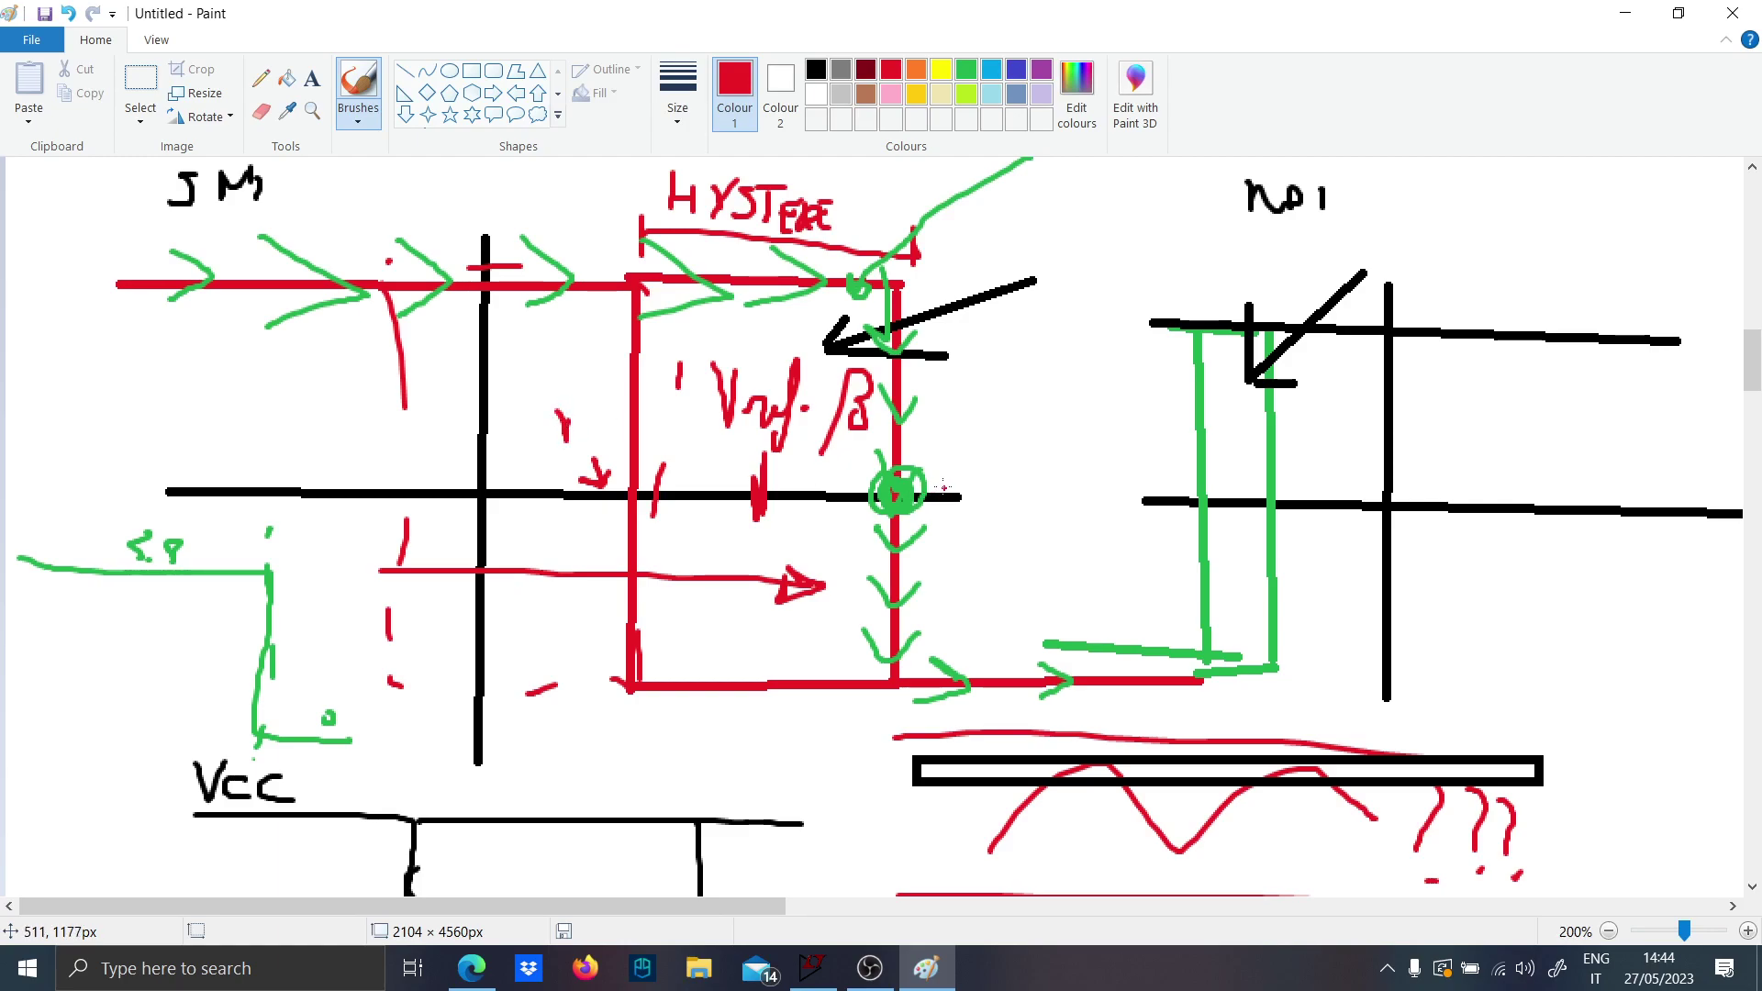
left_click_drag(939, 448, 980, 478)
left_click_drag(569, 423, 587, 443)
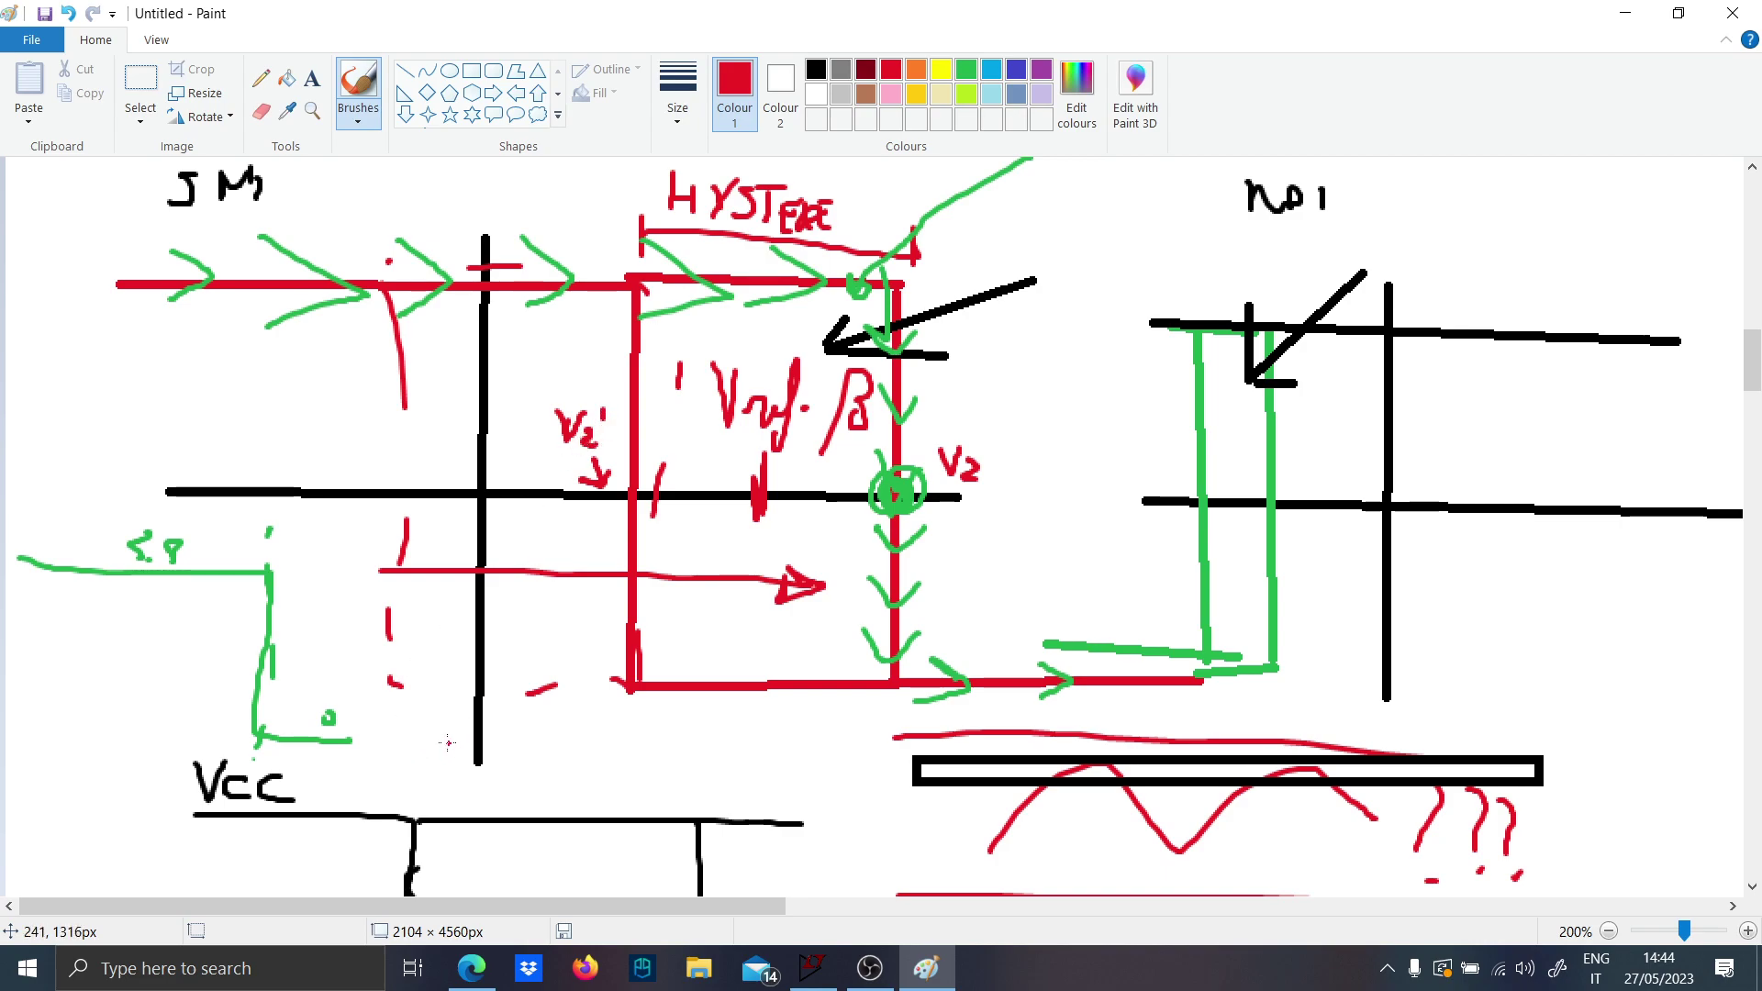
Draw a red level line on the small graph and mark it 7.5.
mouse_move(258, 741)
left_mouse_down()
mouse_move(92, 735)
mouse_move(166, 712)
mouse_move(93, 718)
mouse_move(94, 636)
mouse_move(135, 680)
left_mouse_up()
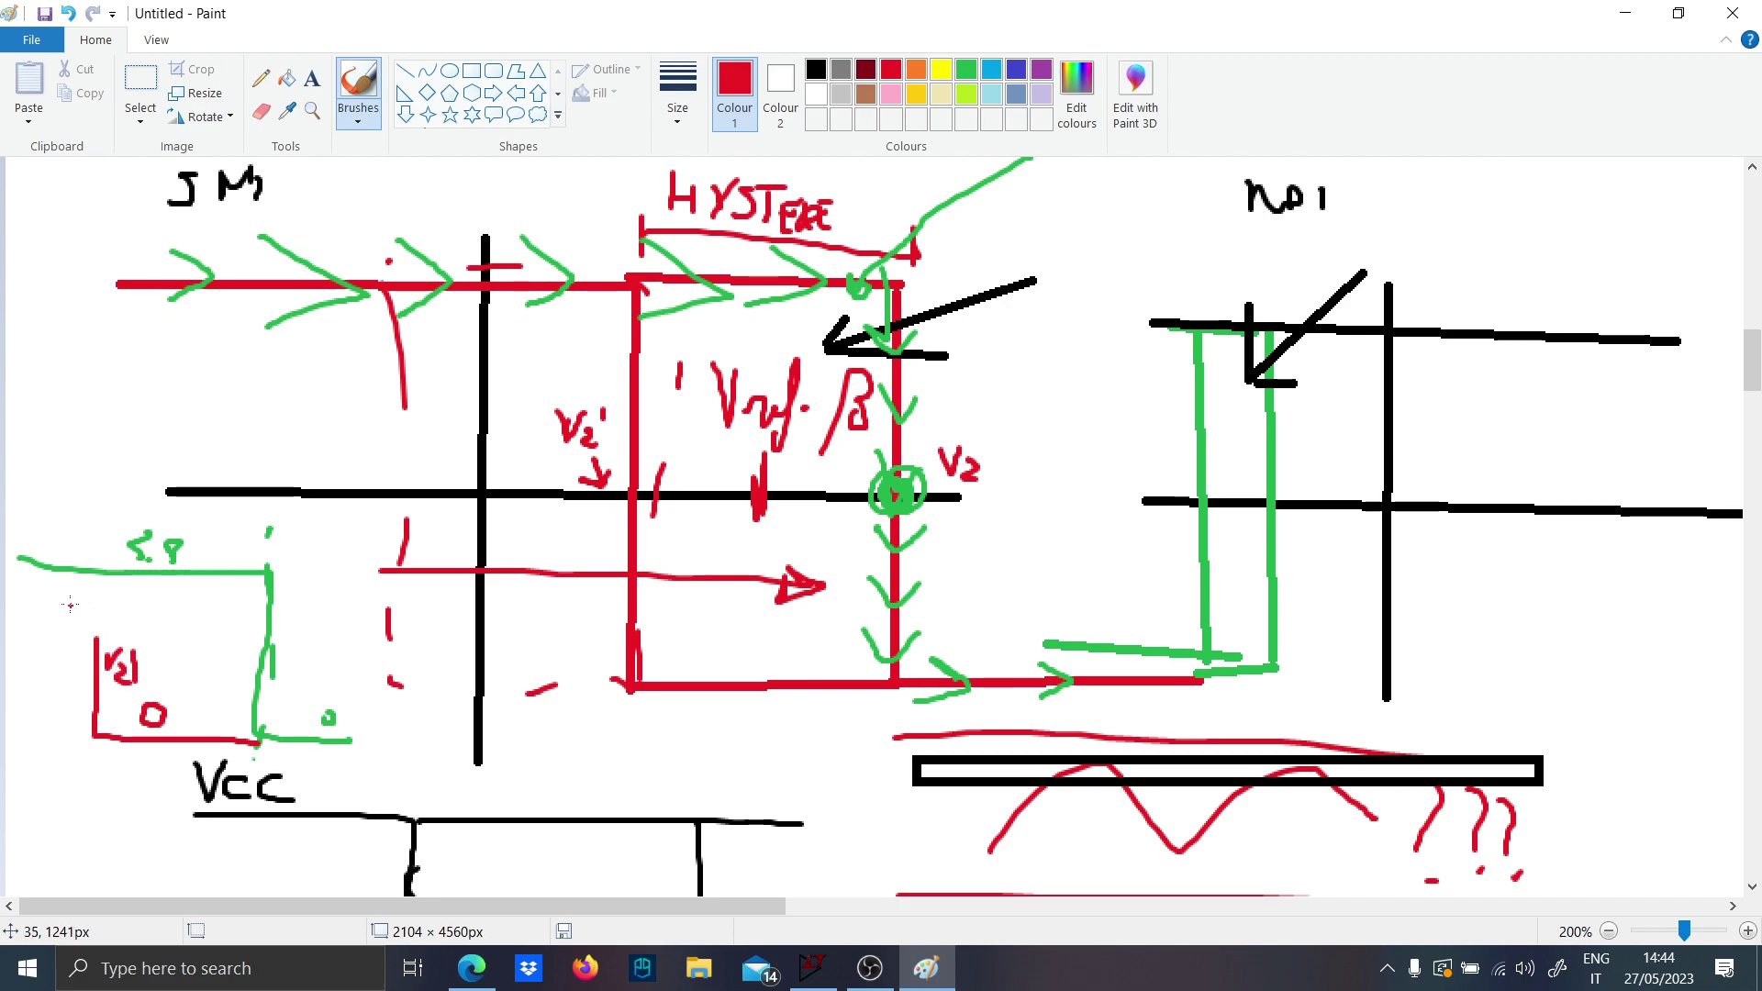
left_click_drag(70, 605, 81, 633)
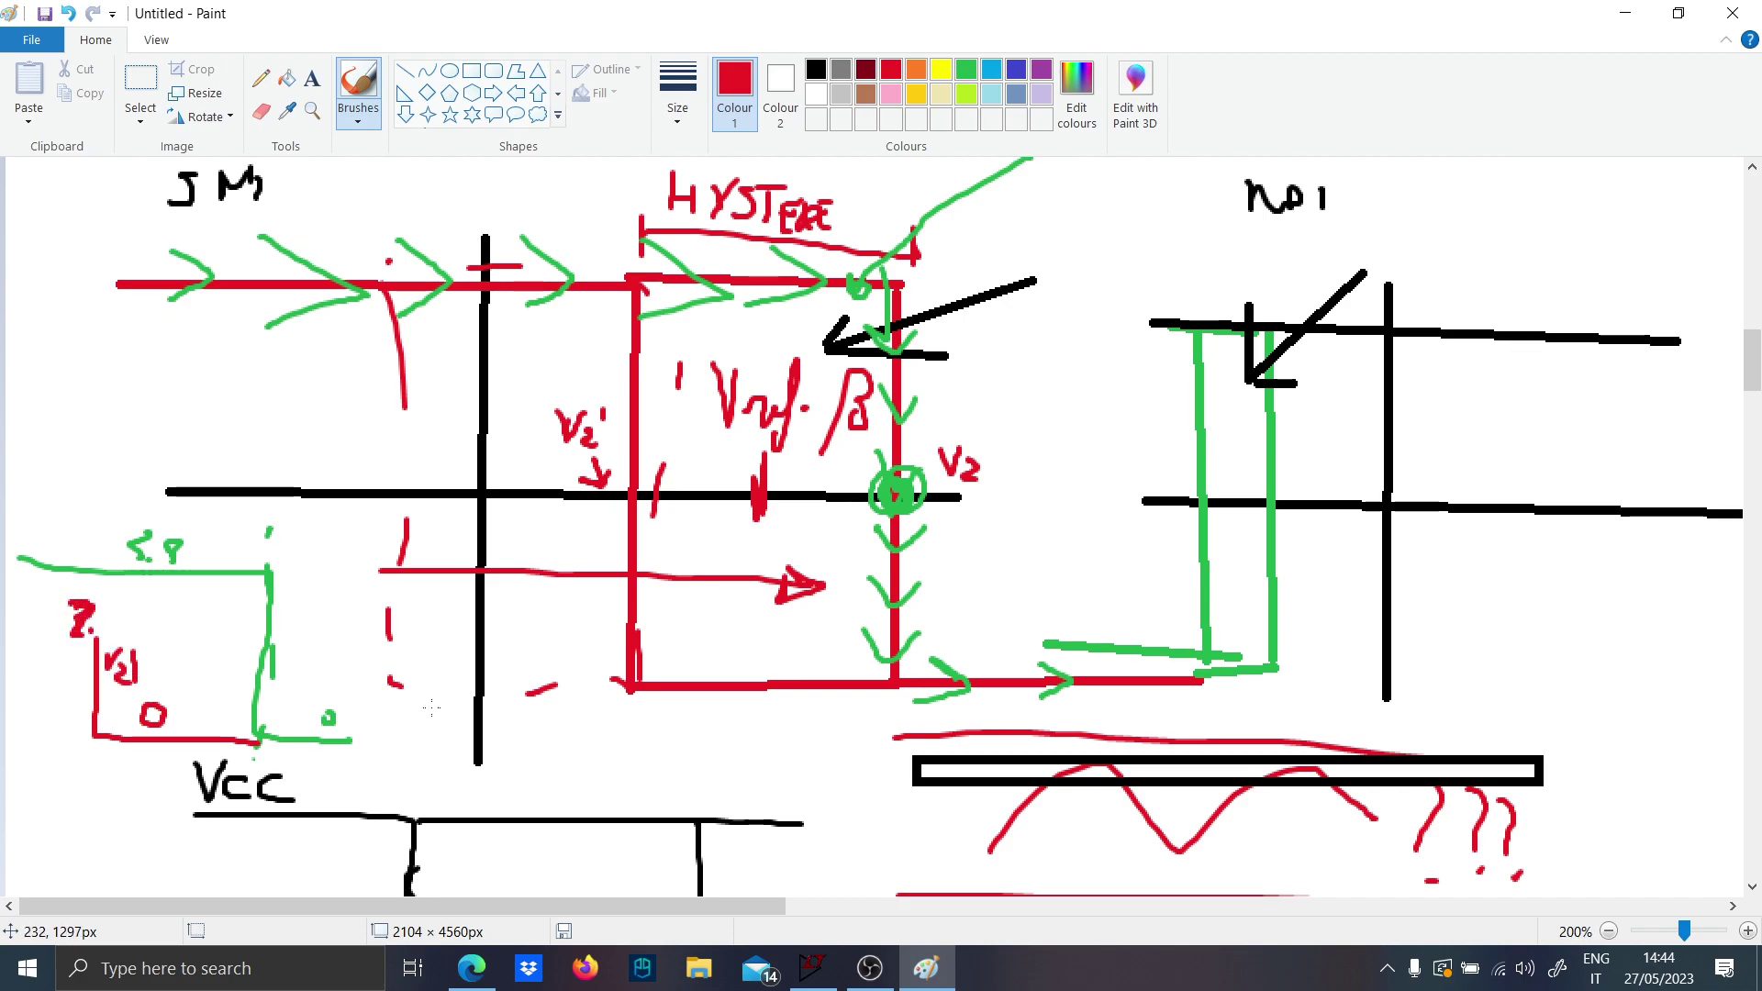
left_click(471, 968)
left_click(471, 975)
mouse_move(119, 599)
left_mouse_down()
mouse_move(127, 632)
mouse_move(102, 630)
left_mouse_up()
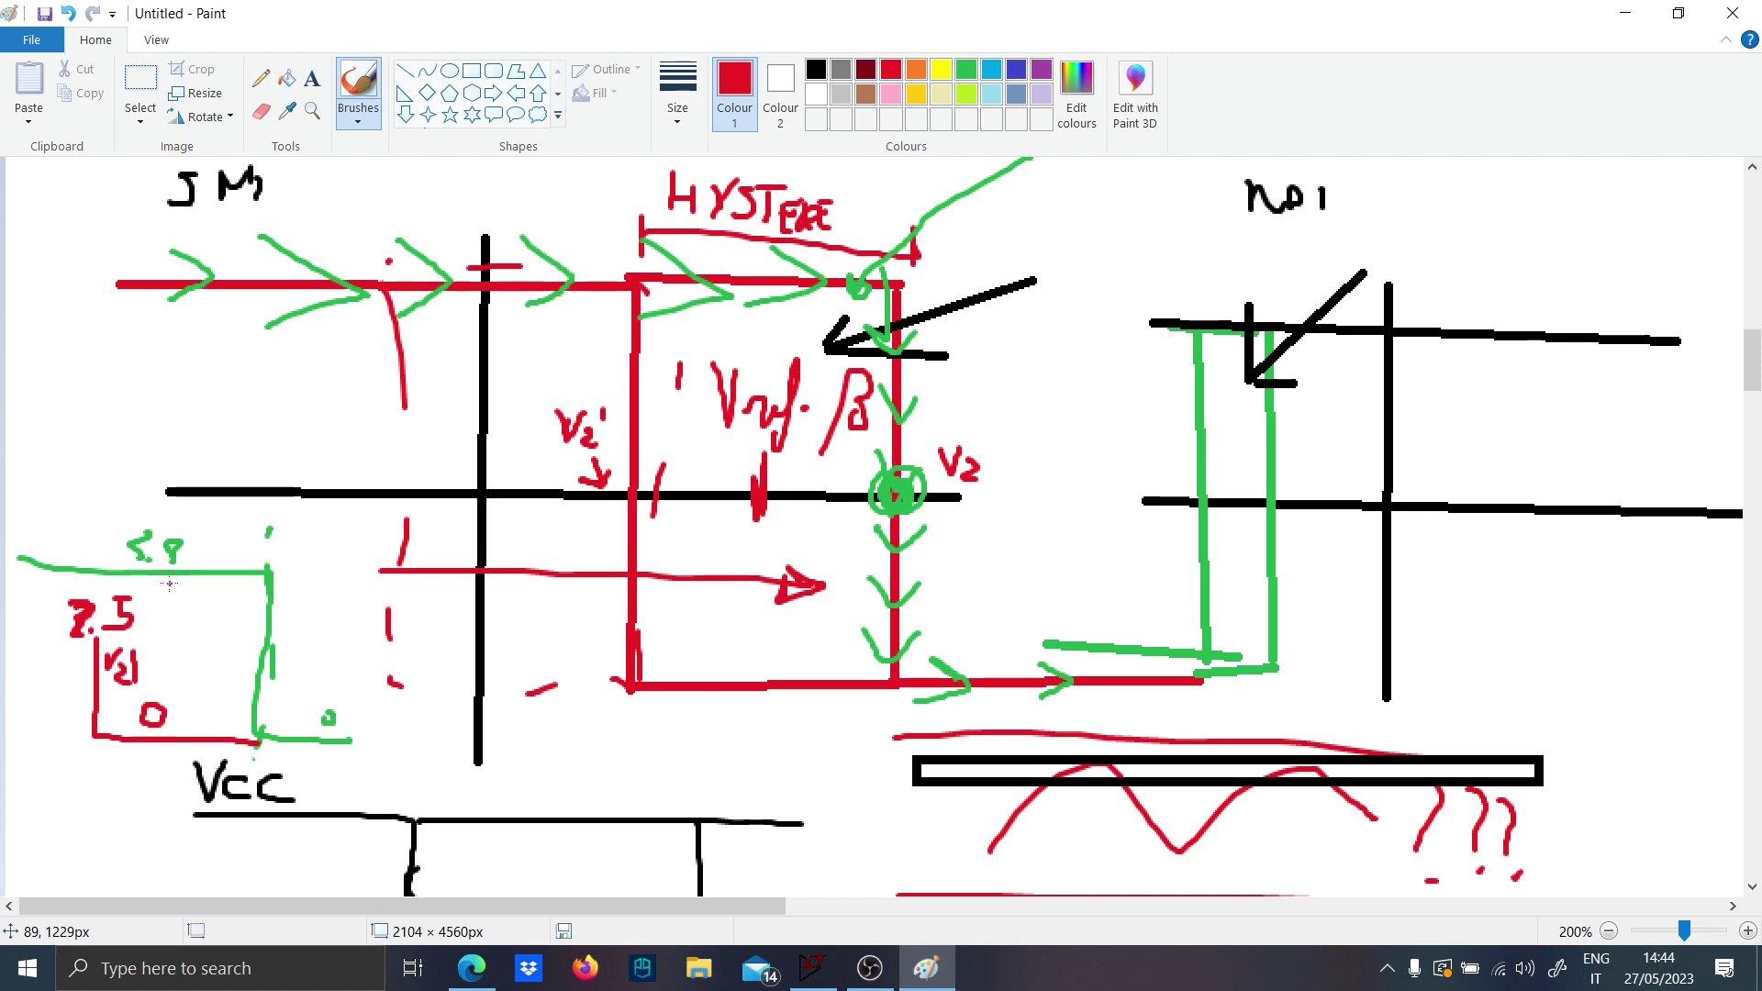
Compare the calculator's 3.75 V and 2.5 V trigger voltages with the LTspice plot.
left_click(472, 968)
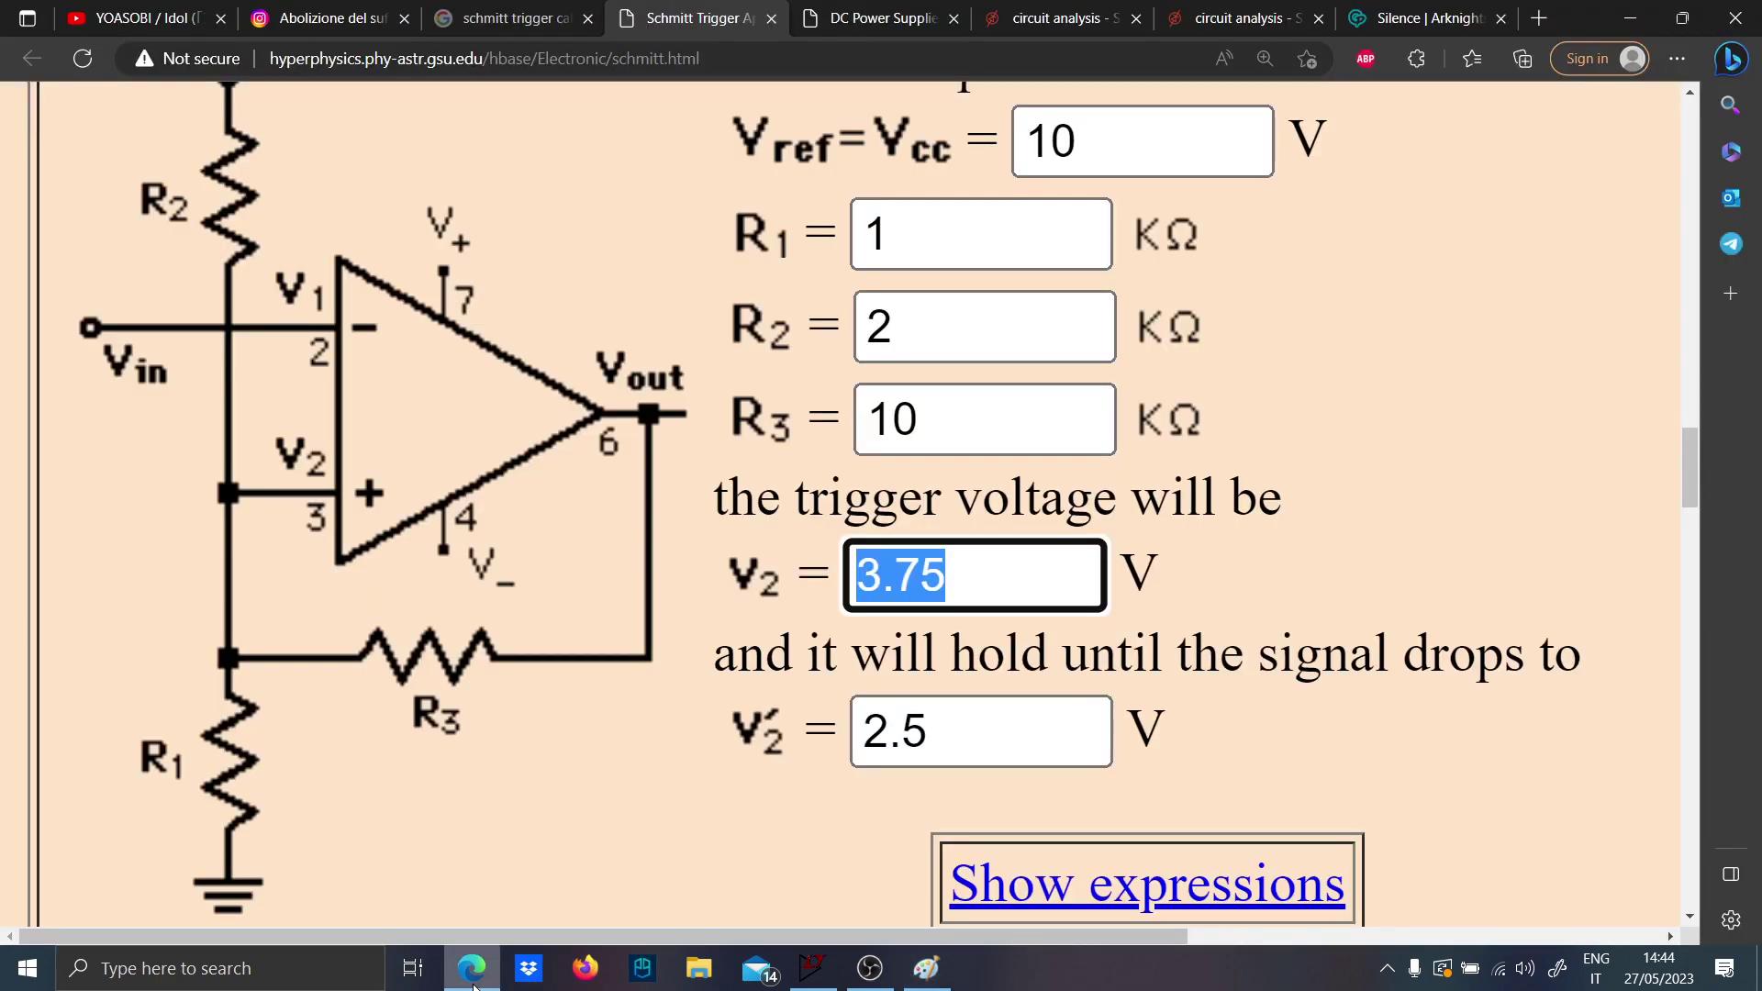
left_click(825, 978)
left_click(825, 978)
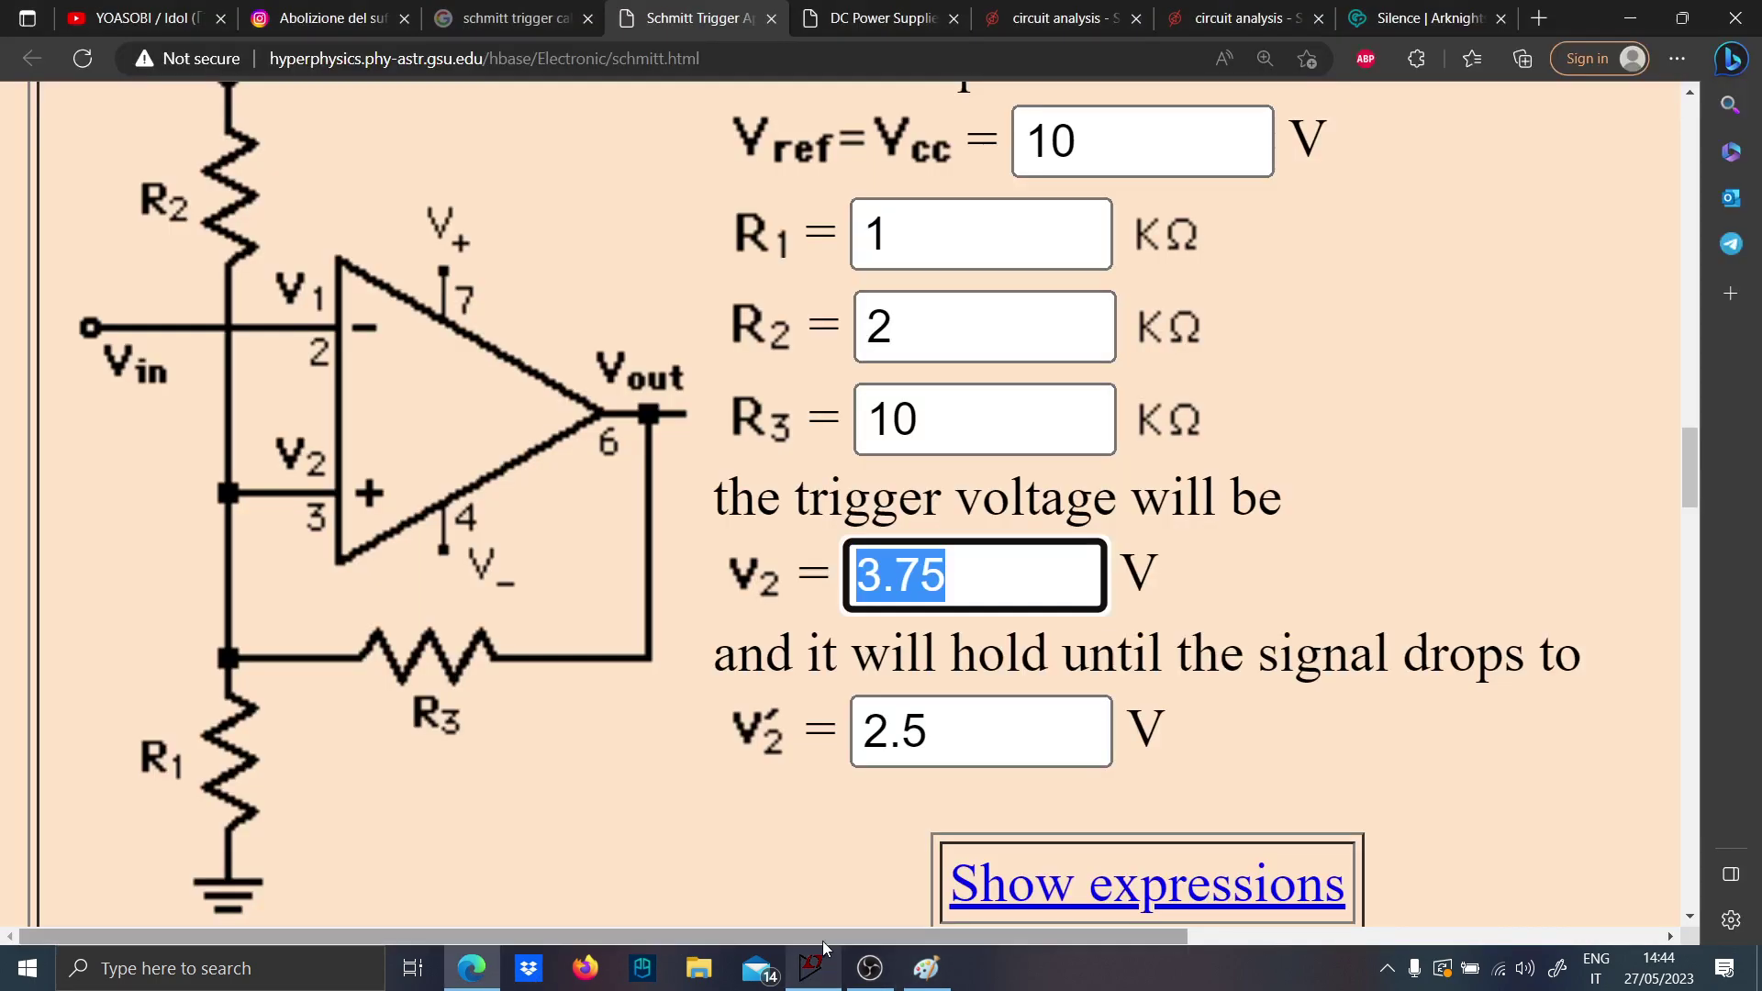
key("alt+Tab")
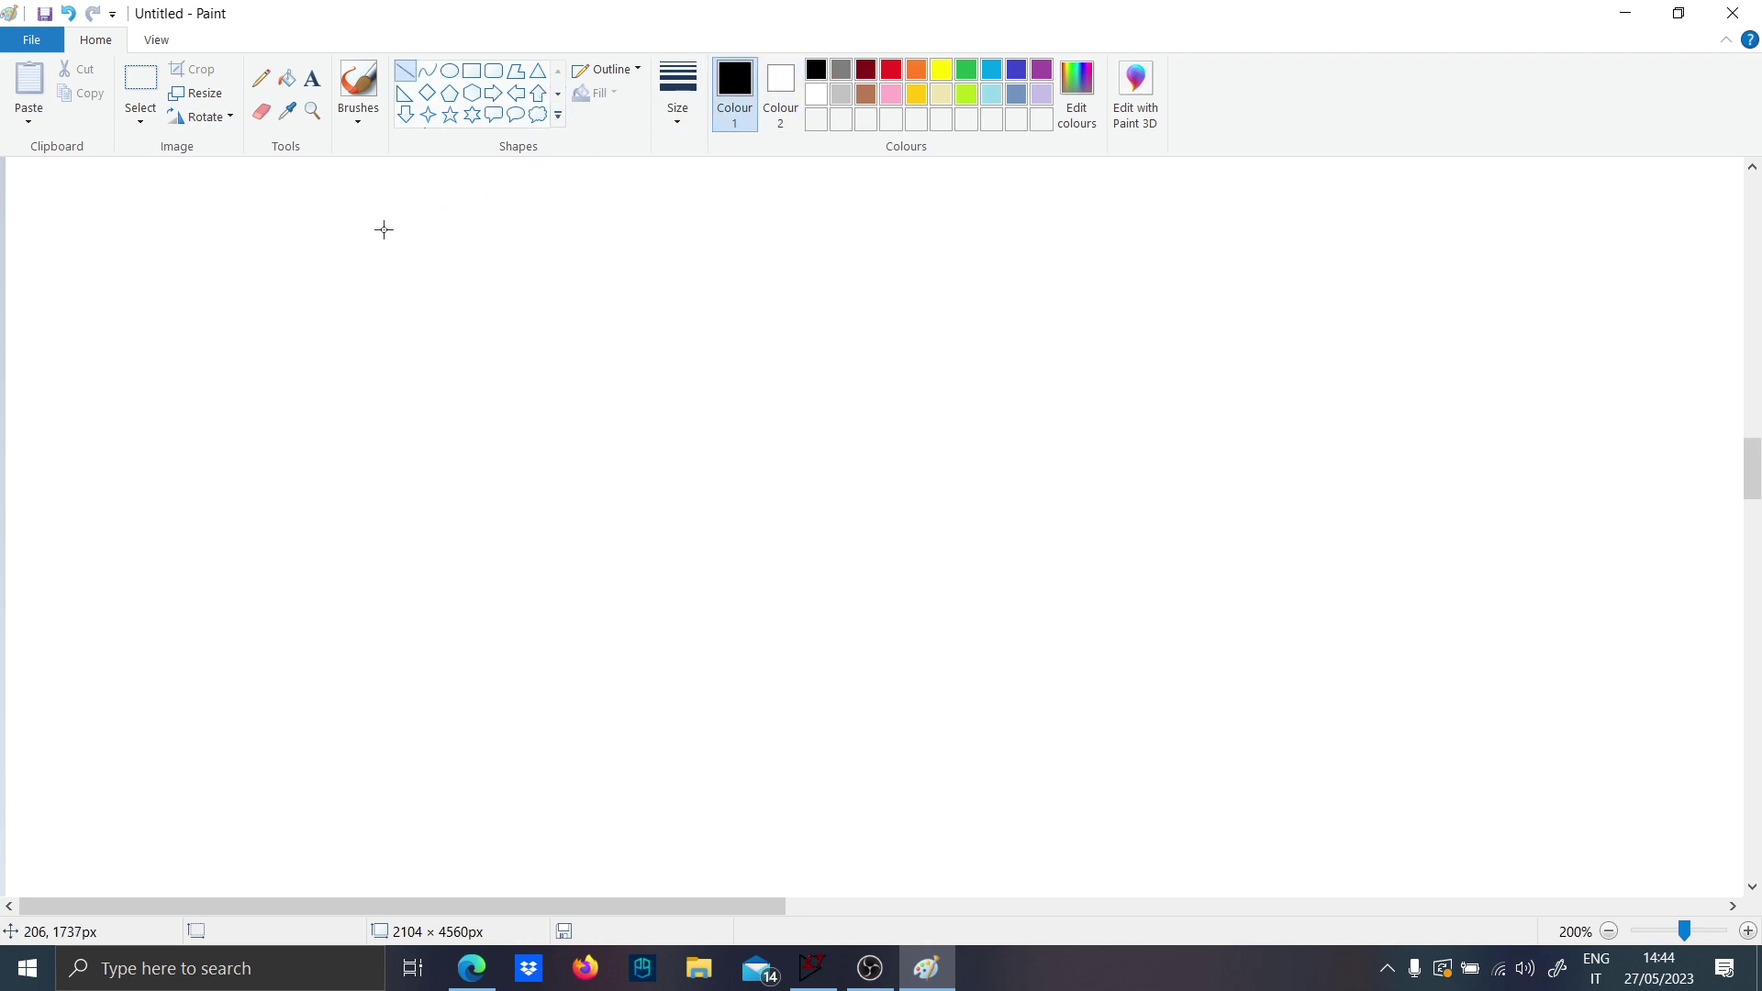
Draw vertical and horizontal axes, plus/minus level marks and a hand-sketched oscillating input wave.
mouse_move(364, 204)
left_mouse_down()
mouse_move(319, 716)
mouse_move(361, 753)
left_mouse_up()
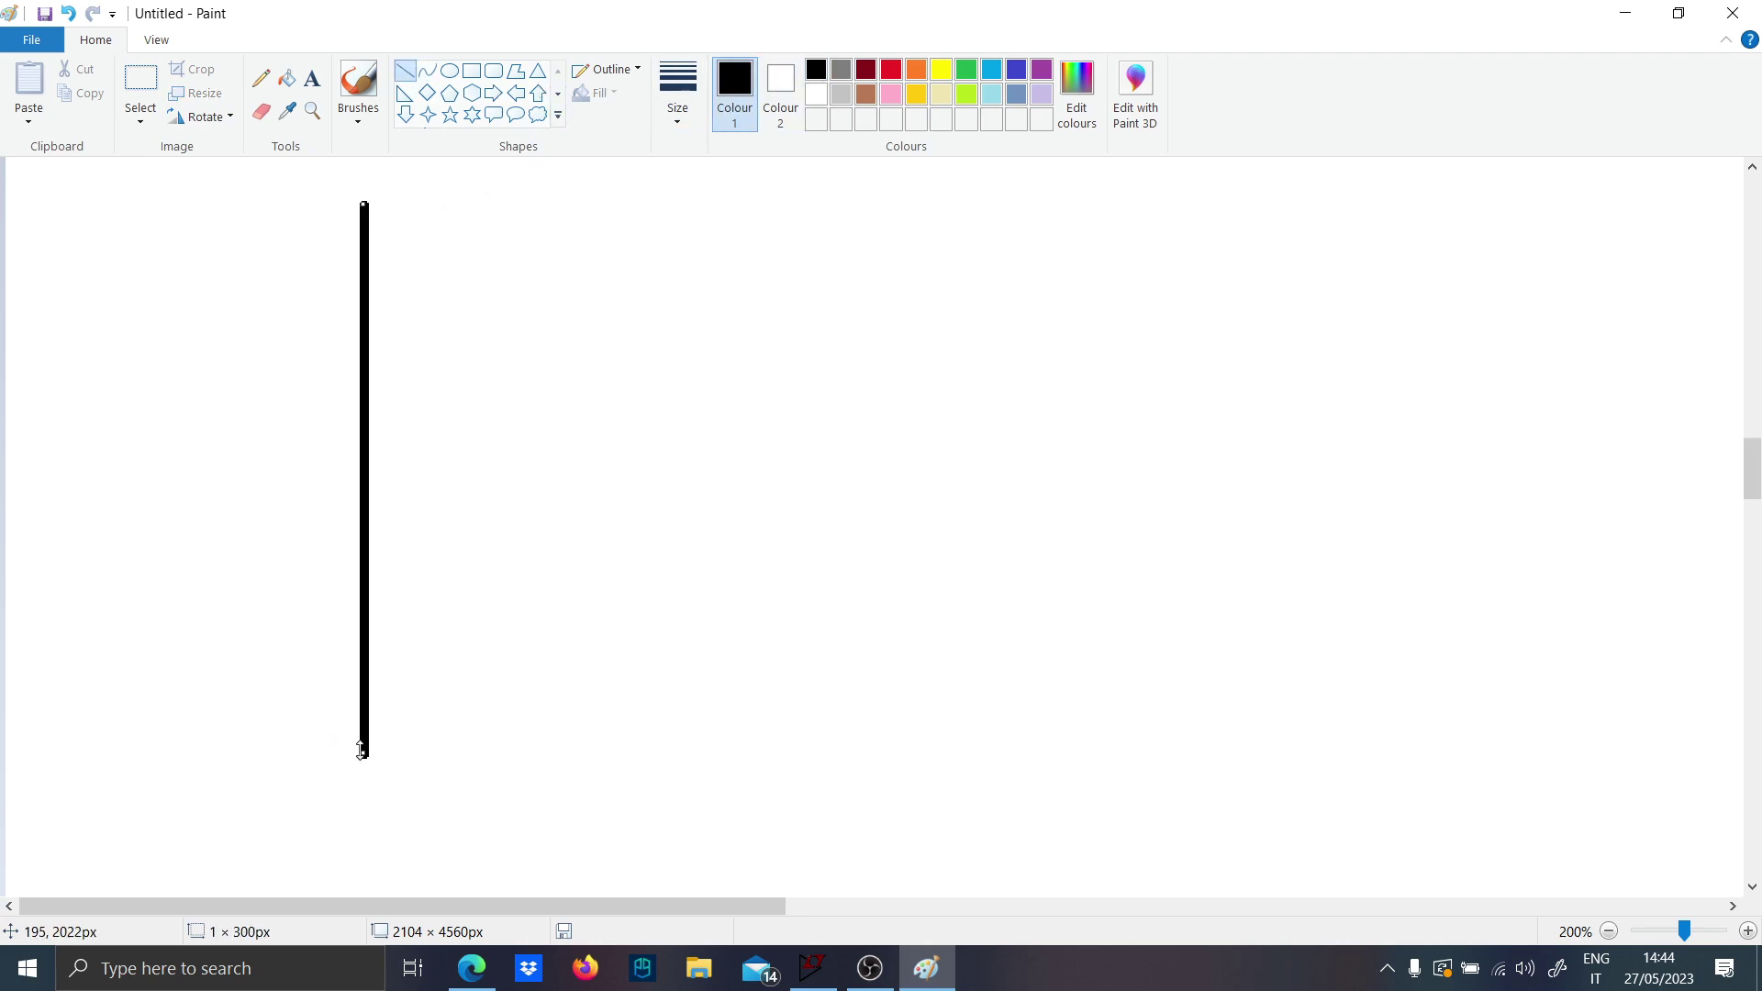
mouse_move(81, 517)
left_mouse_down()
mouse_move(1613, 542)
mouse_move(1611, 520)
left_mouse_up()
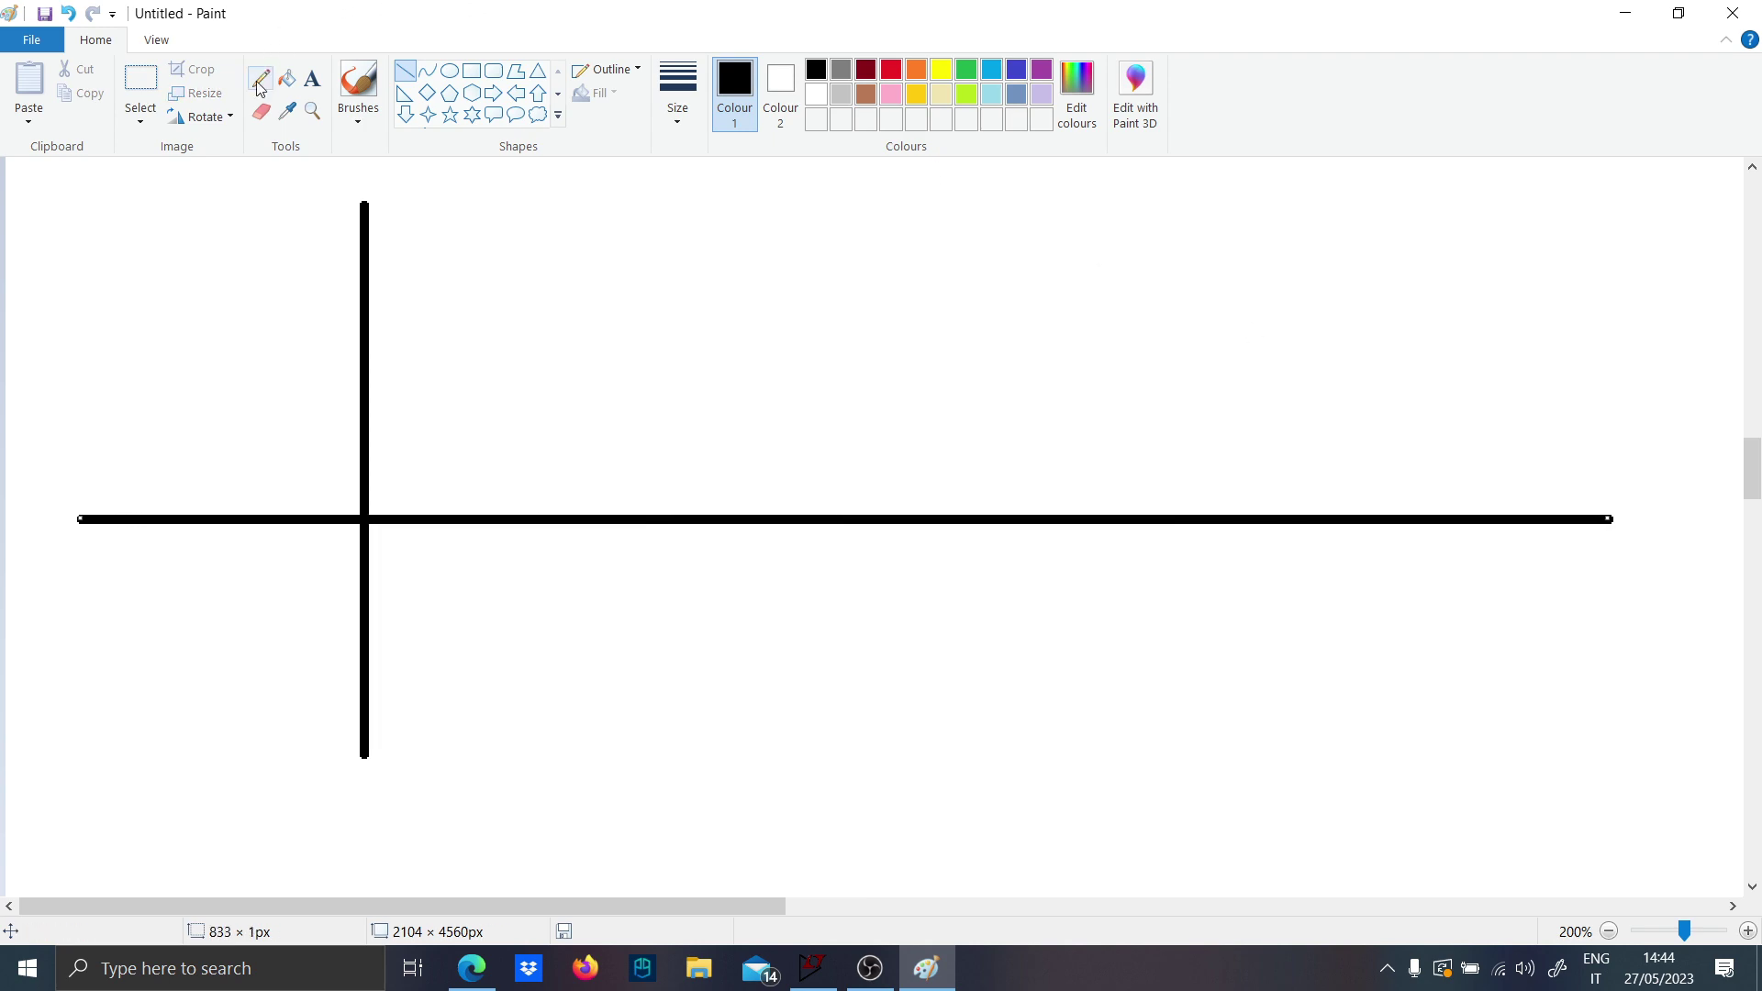
left_click(356, 97)
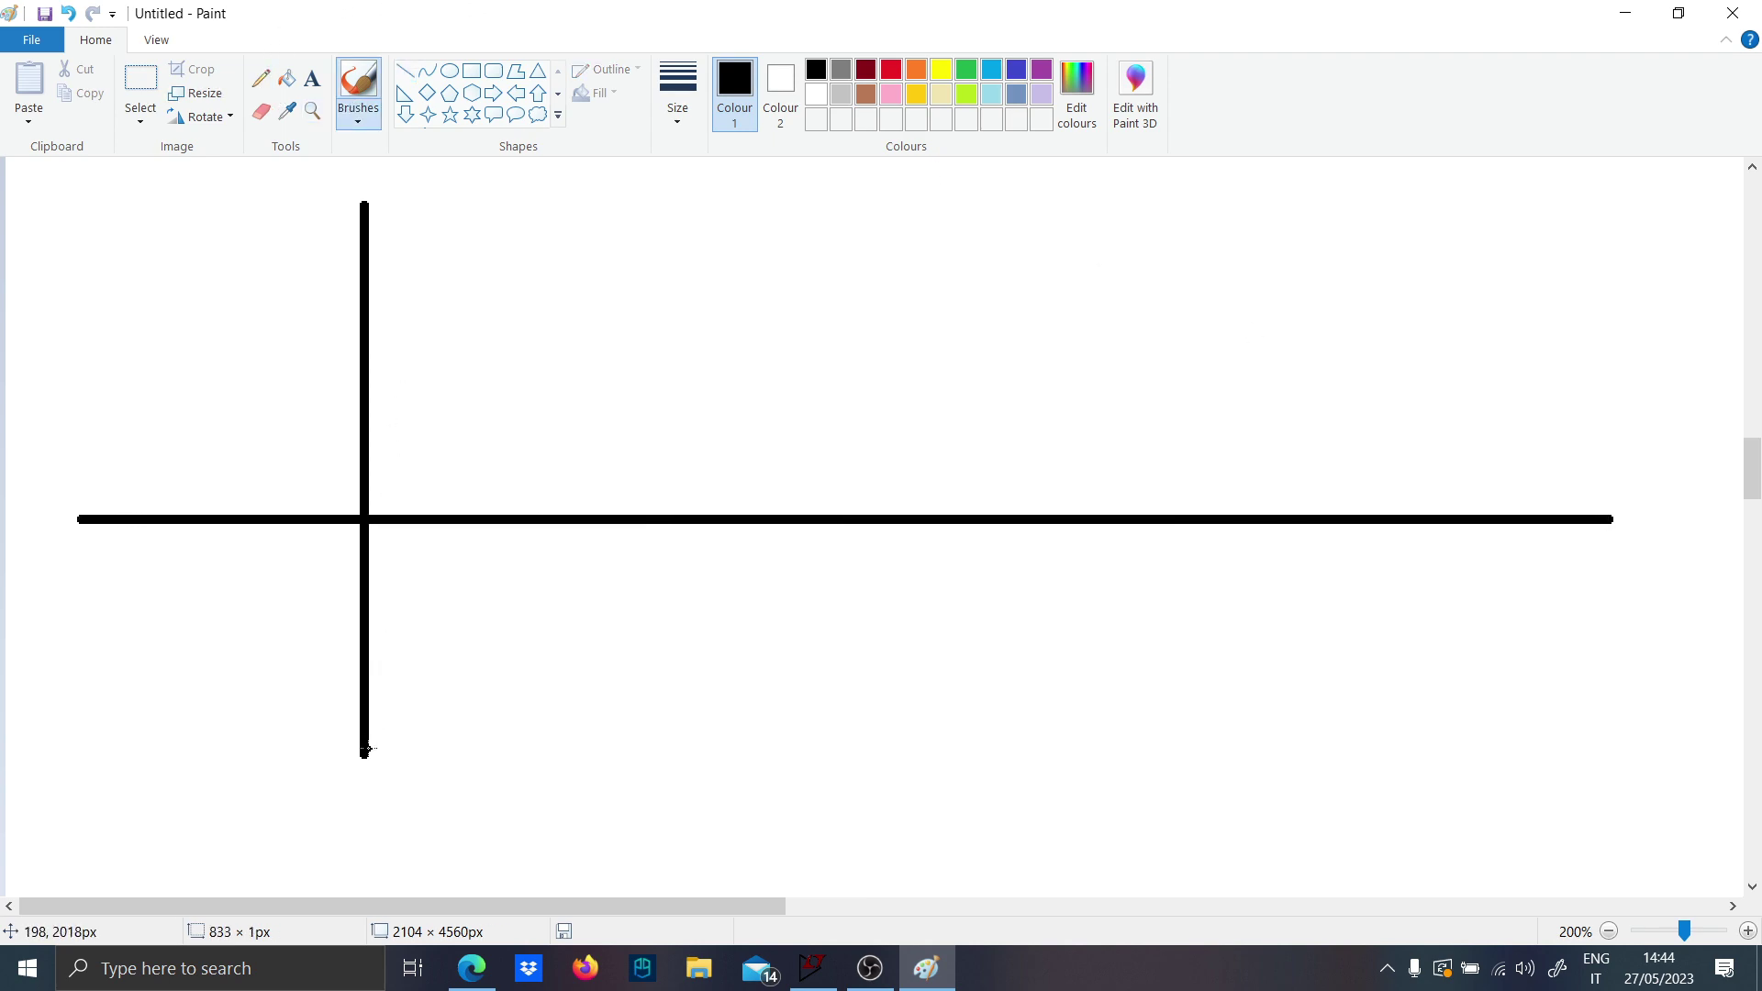
left_click_drag(291, 760, 336, 756)
left_click_drag(258, 287, 320, 297)
mouse_move(371, 520)
left_mouse_down()
mouse_move(444, 308)
mouse_move(540, 282)
mouse_move(576, 363)
mouse_move(638, 680)
mouse_move(668, 742)
mouse_move(731, 721)
mouse_move(810, 511)
mouse_move(837, 332)
mouse_move(882, 261)
mouse_move(920, 315)
mouse_move(1044, 763)
mouse_move(1133, 727)
mouse_move(1253, 287)
mouse_move(1310, 256)
mouse_move(1412, 472)
mouse_move(1489, 753)
left_mouse_up()
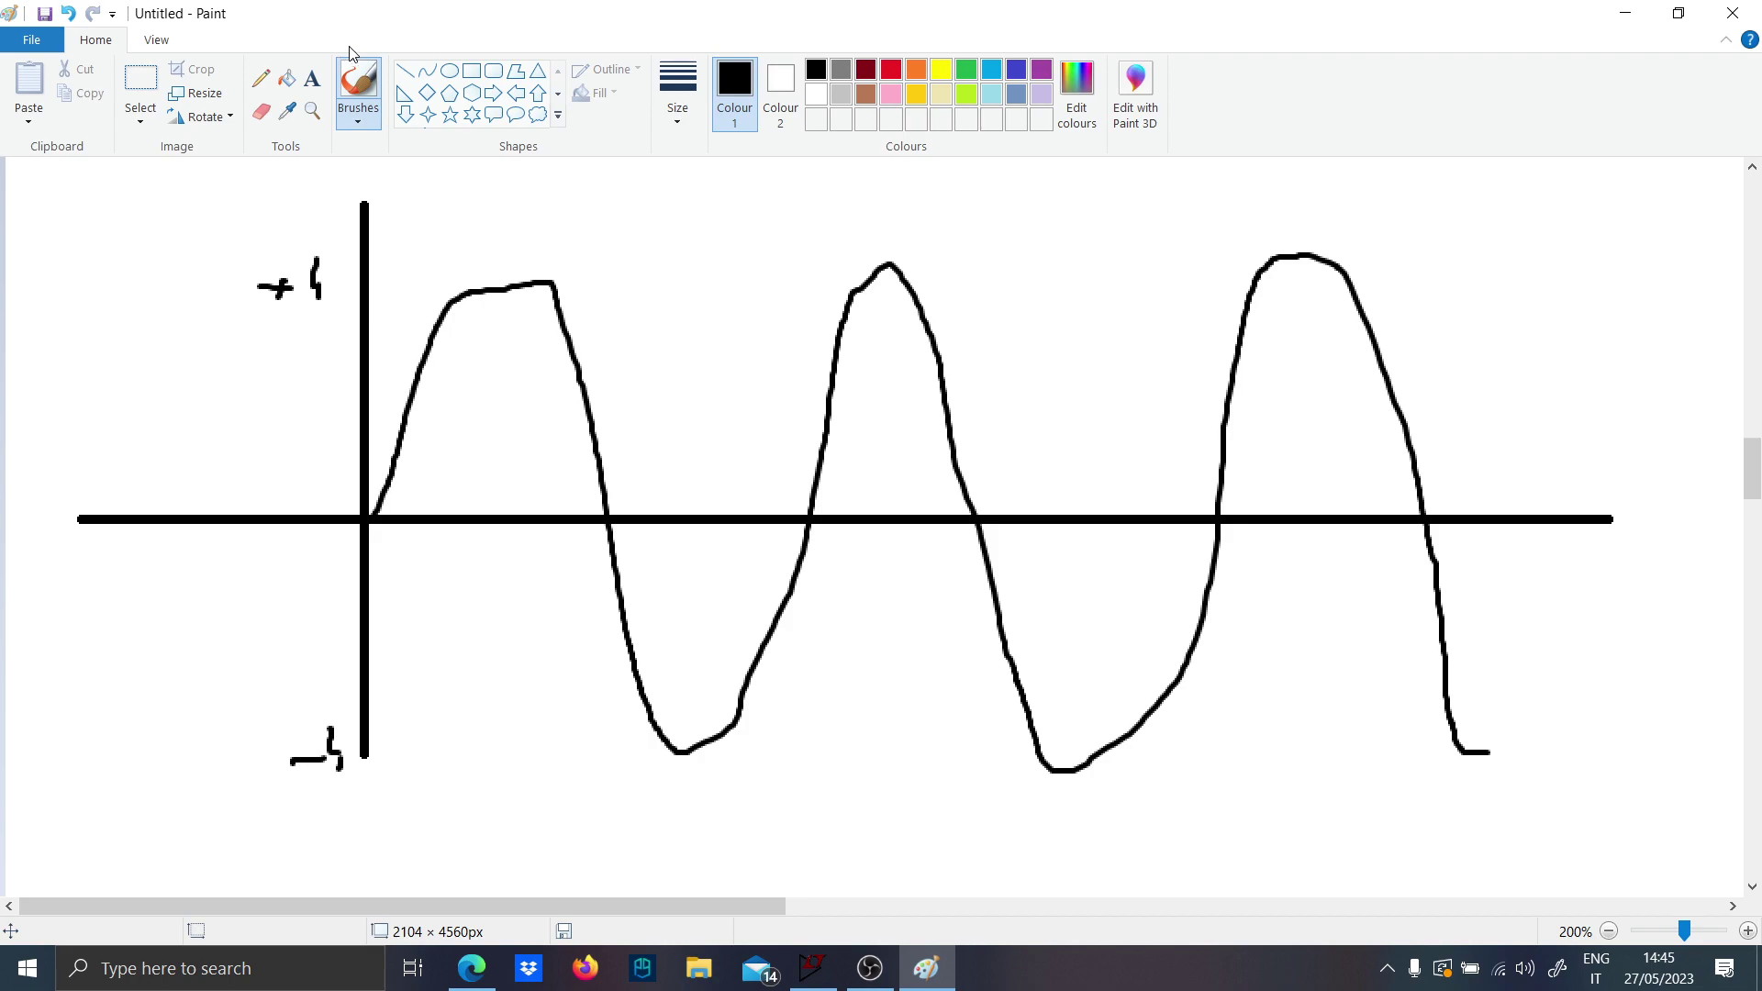
Draw a thin red straight threshold line across the top of the graph and label it.
left_click(405, 71)
left_click(677, 101)
left_click(695, 200)
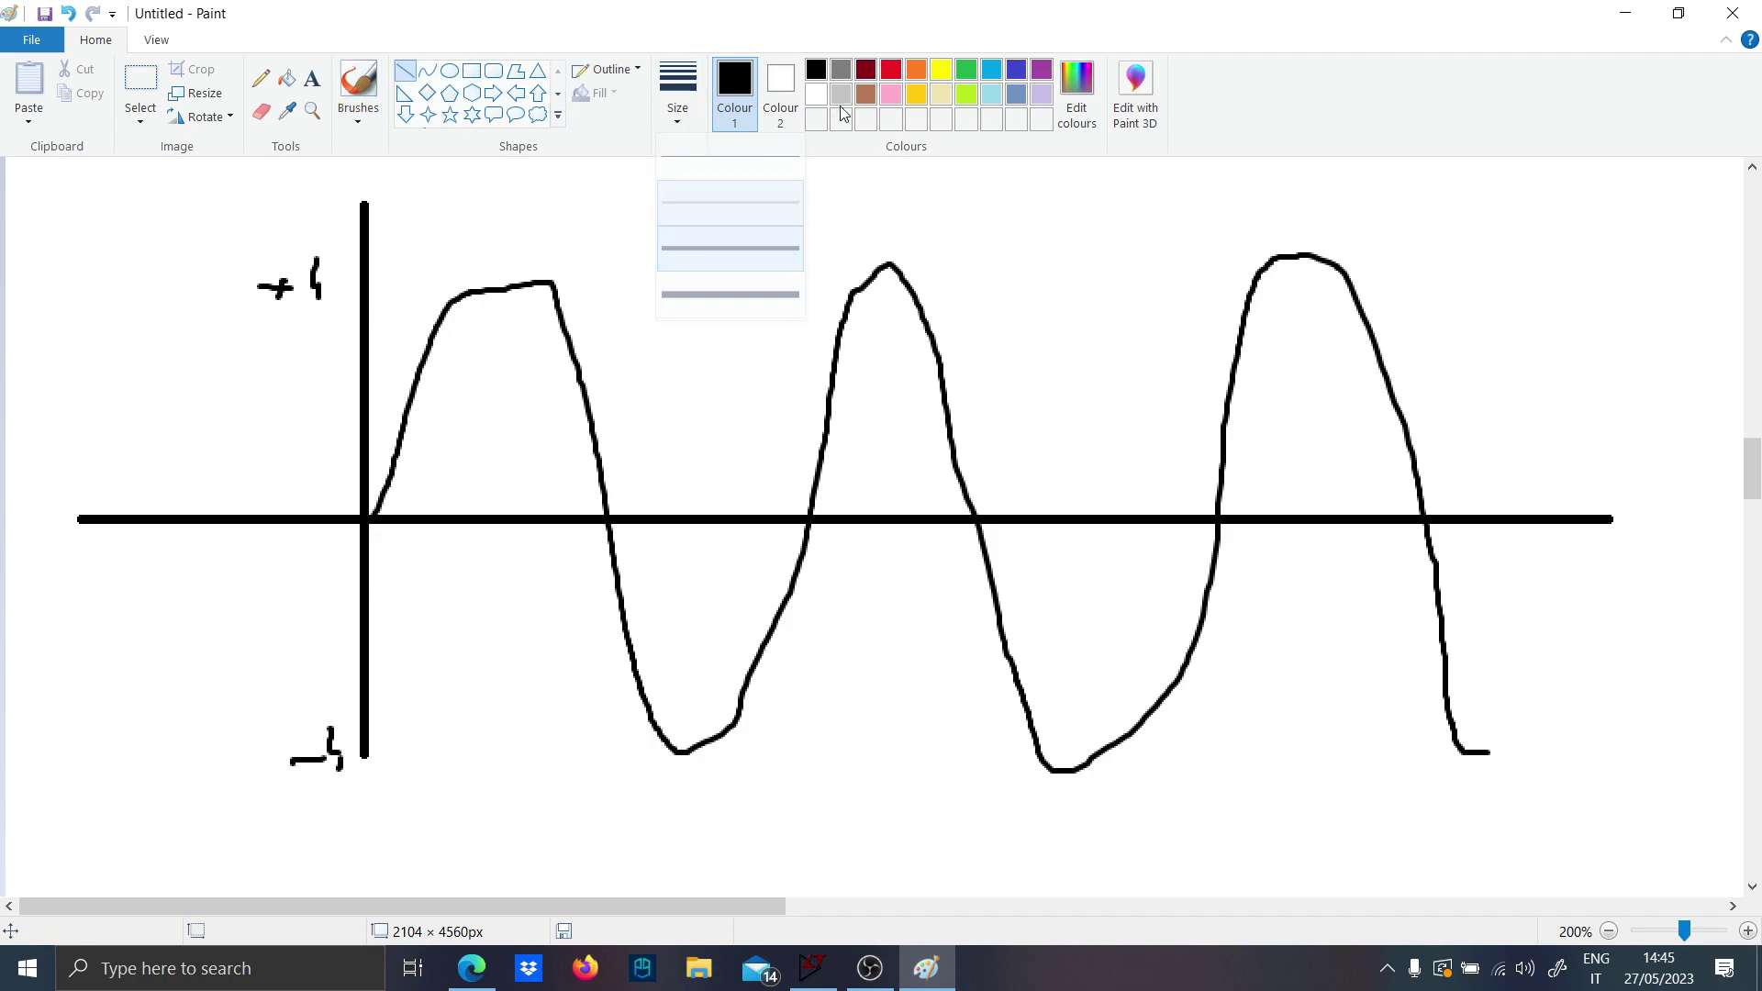
left_click(890, 70)
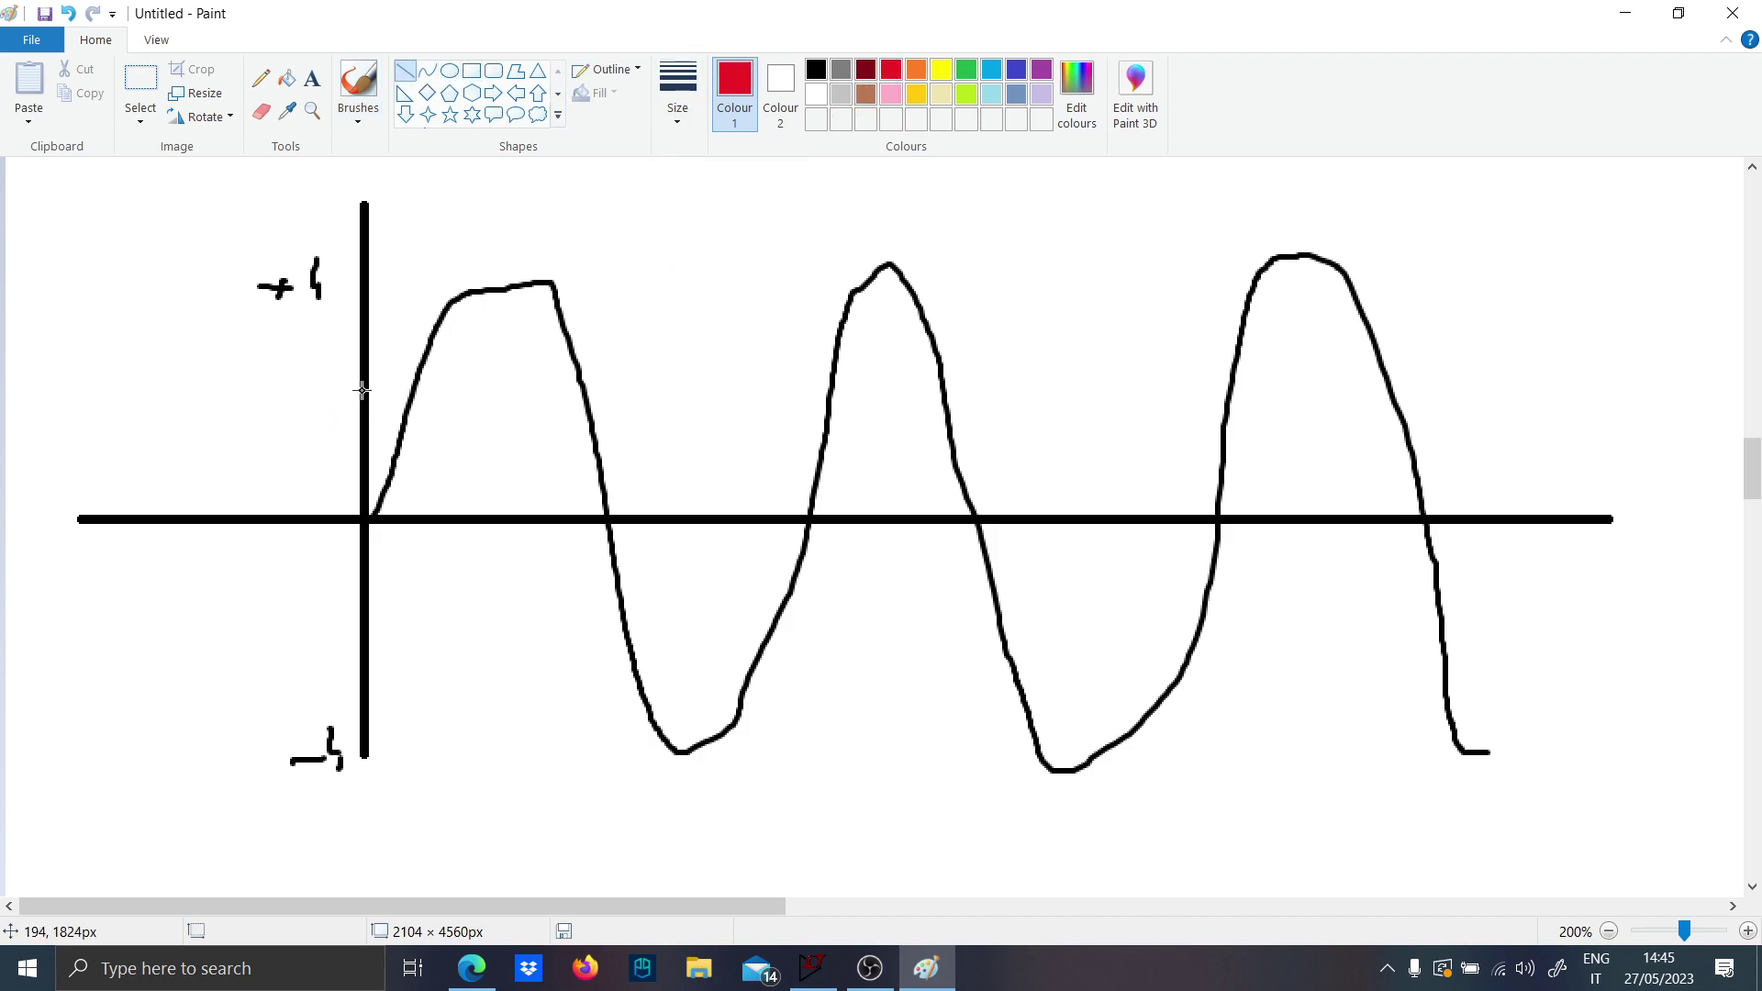
left_click_drag(363, 320, 1694, 315)
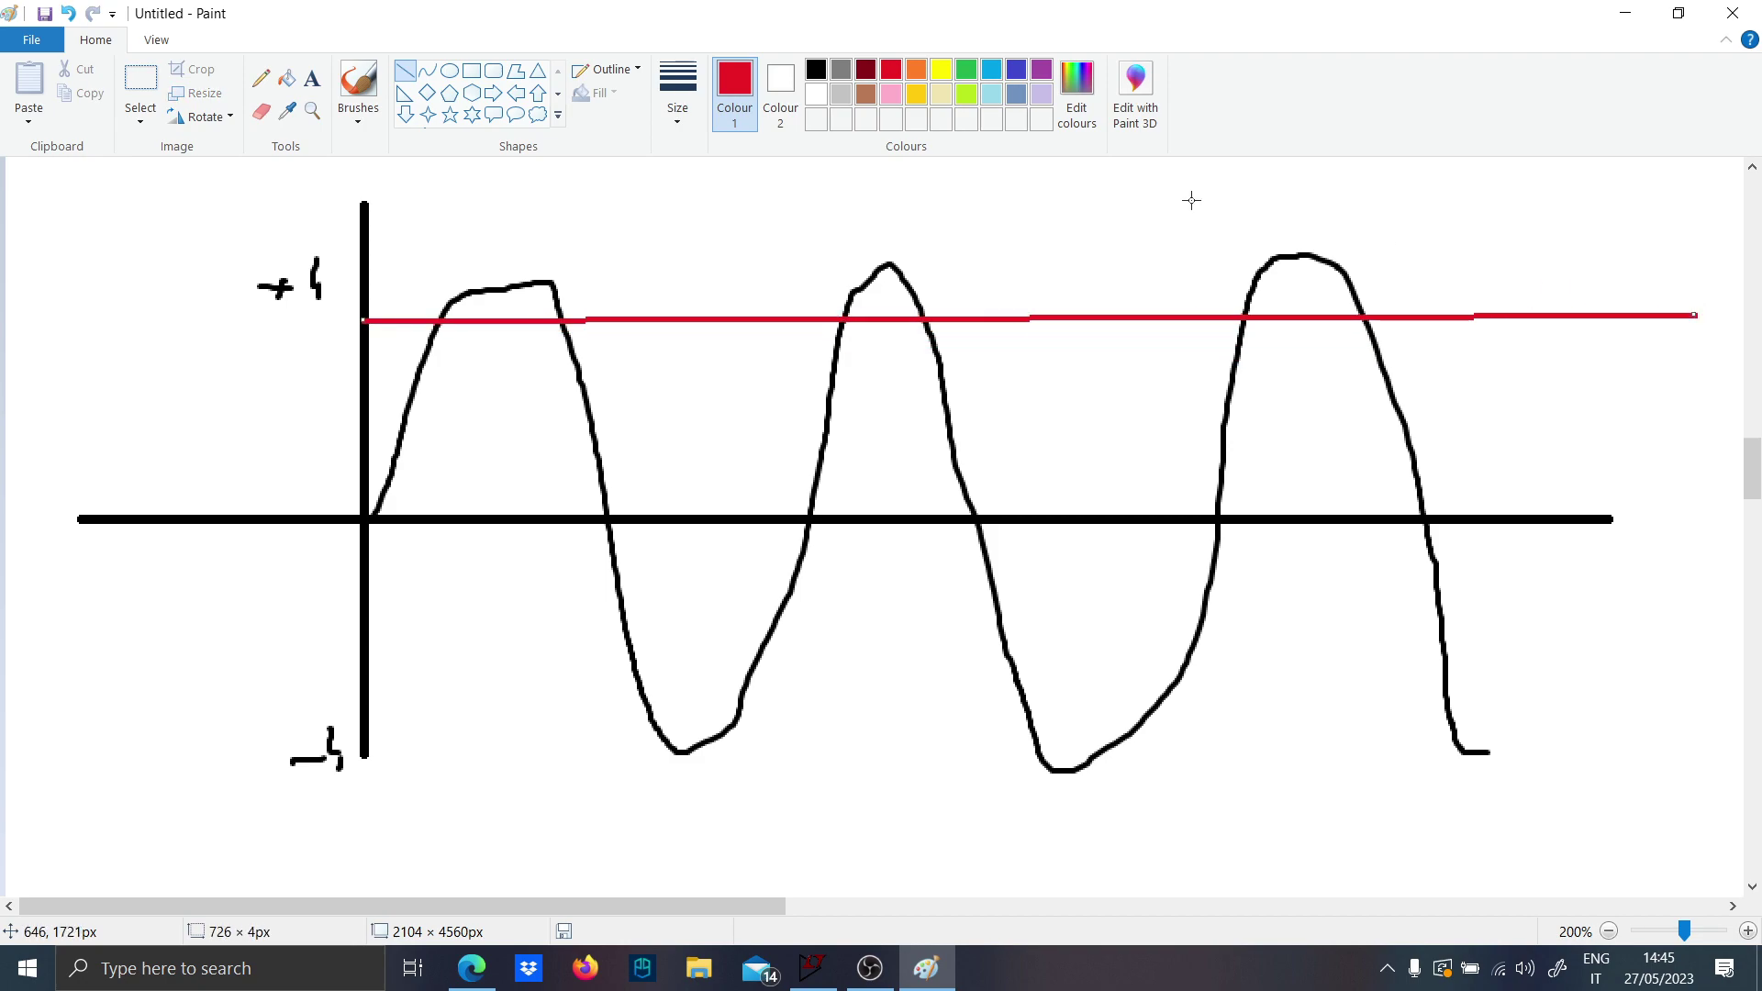
left_click(678, 92)
left_click(685, 154)
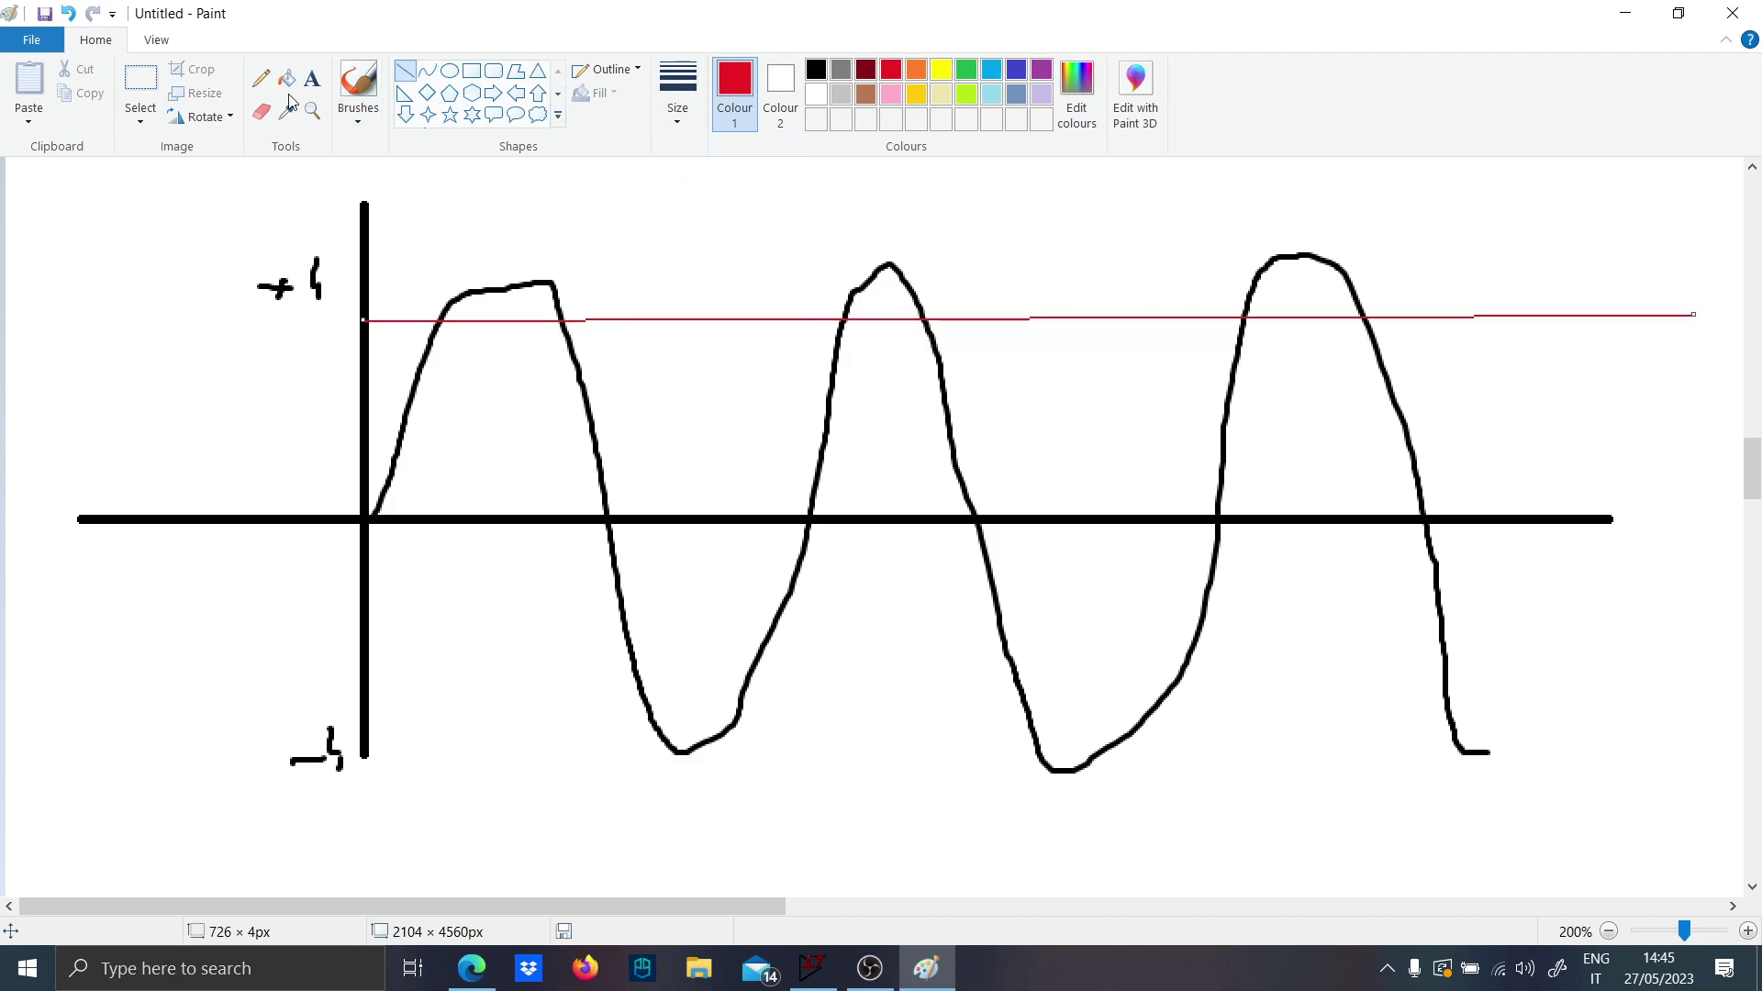
left_click(358, 91)
mouse_move(305, 306)
left_mouse_down()
mouse_move(287, 339)
mouse_move(342, 339)
left_mouse_up()
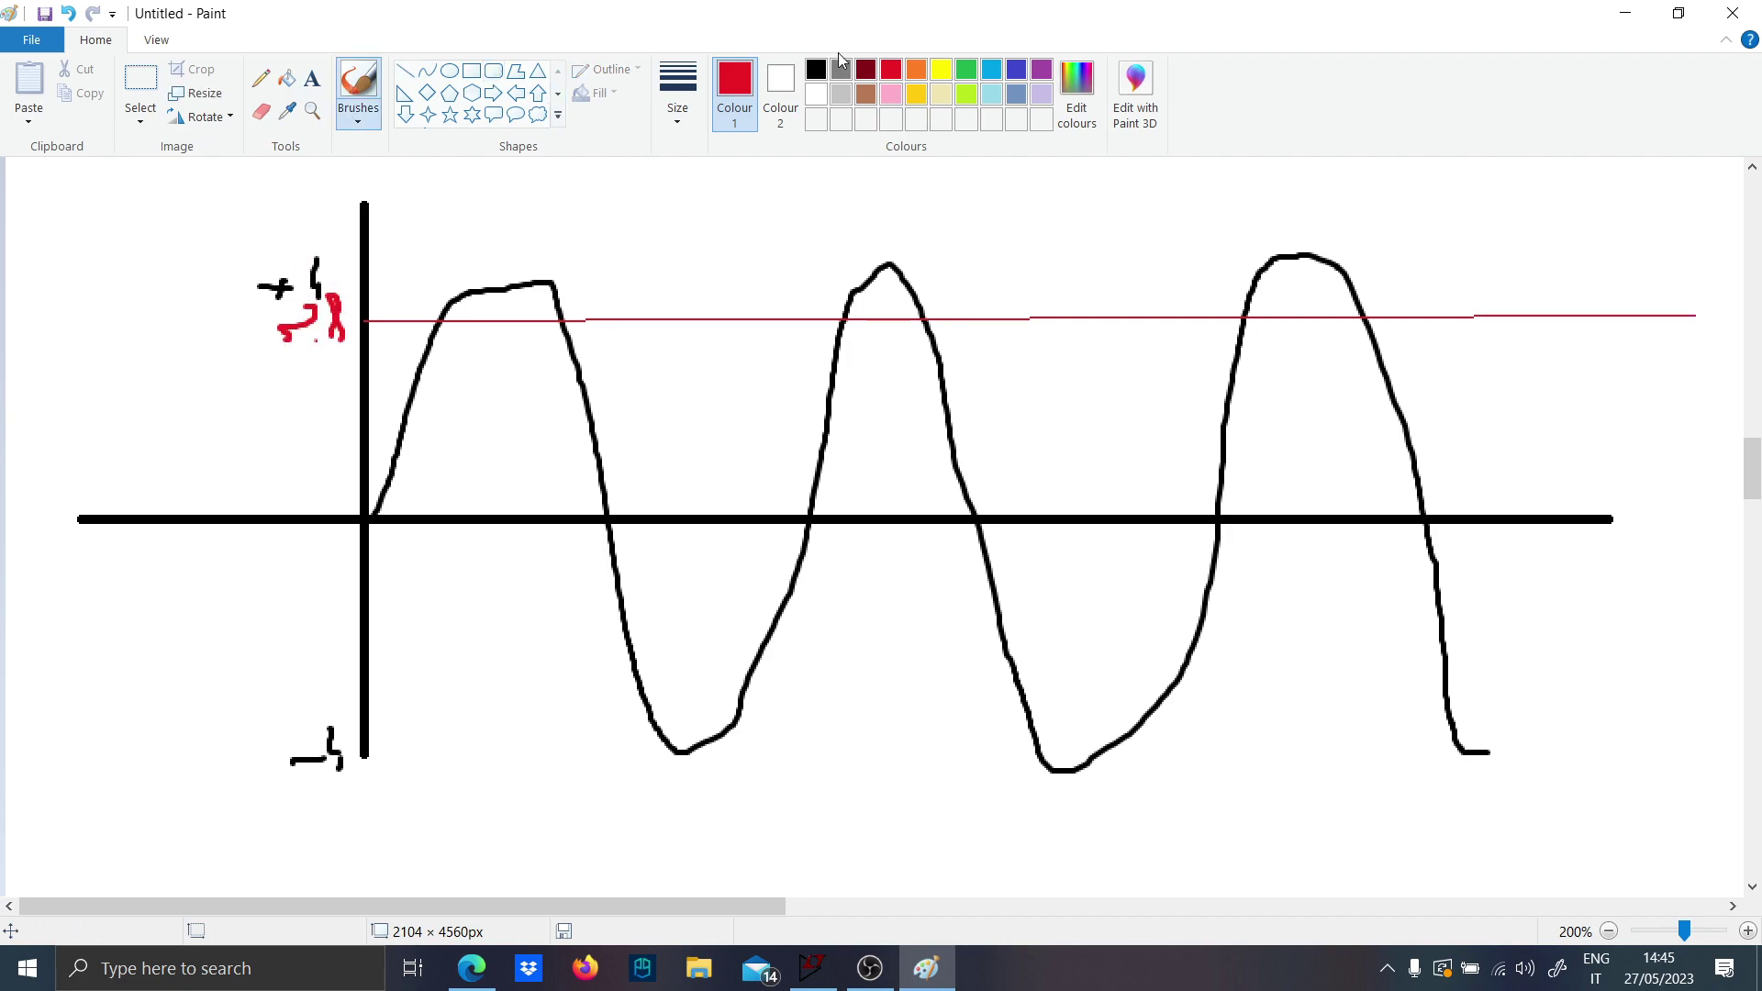
Draw a green threshold line lower across the graph, label it 2.5, then return to black.
left_click(966, 70)
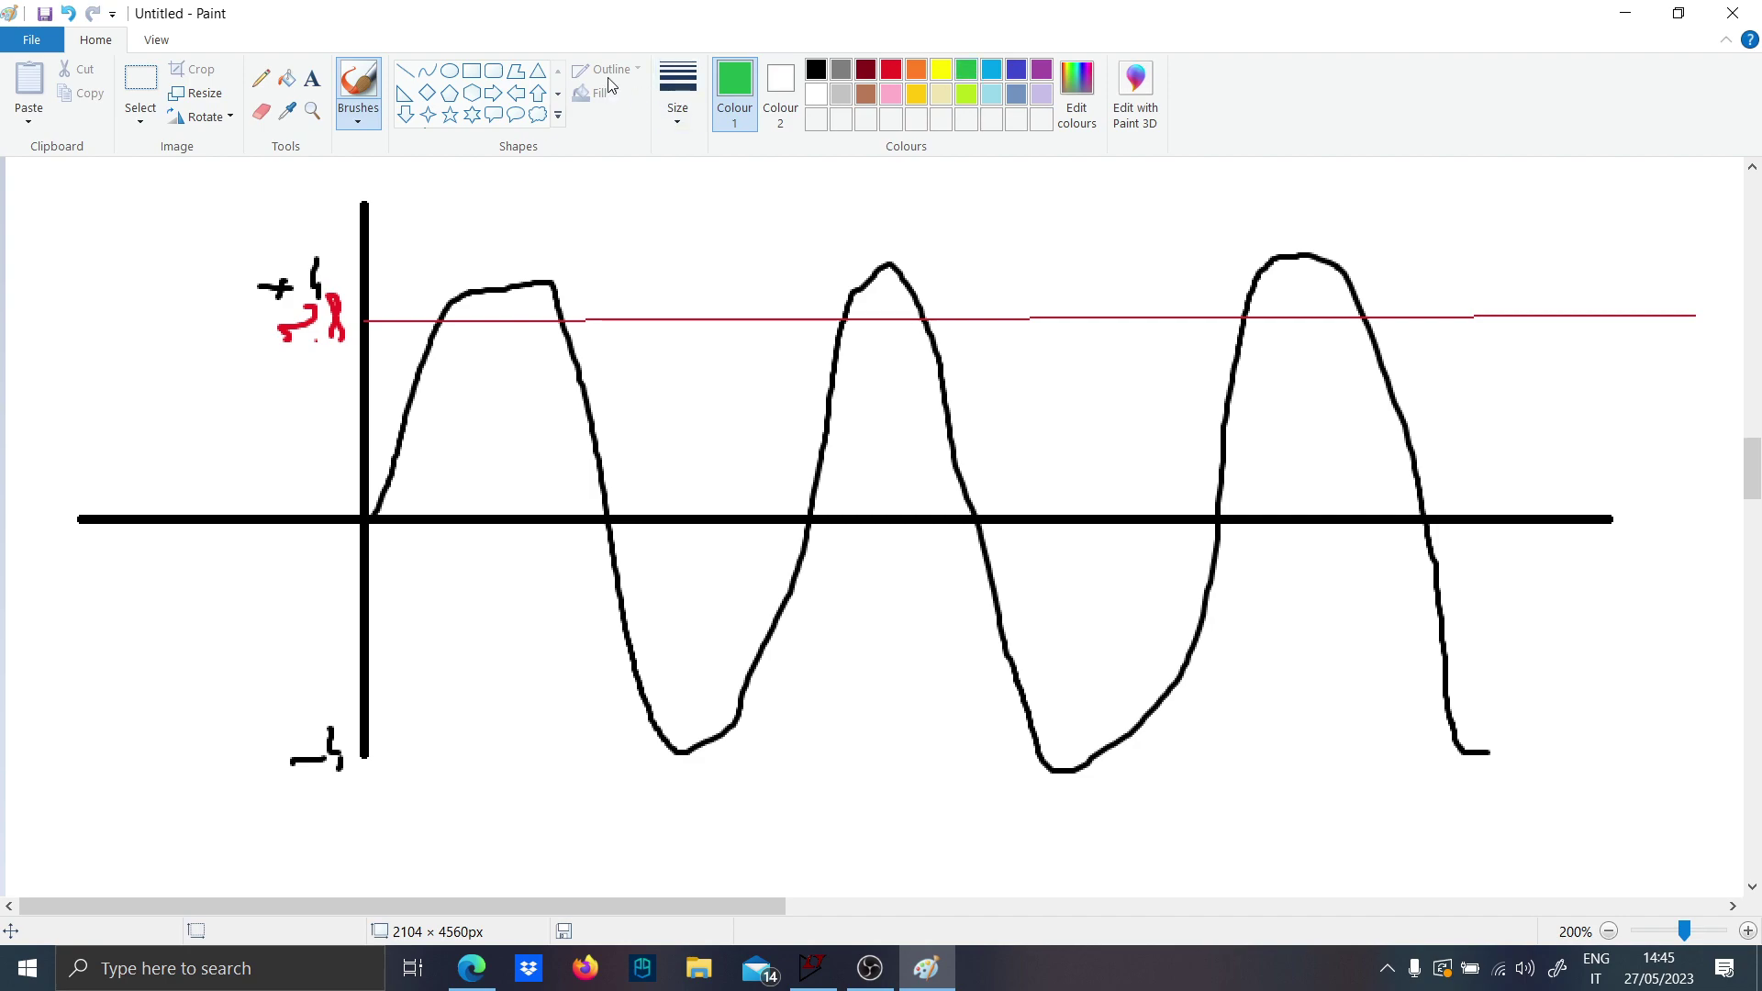
left_click(405, 72)
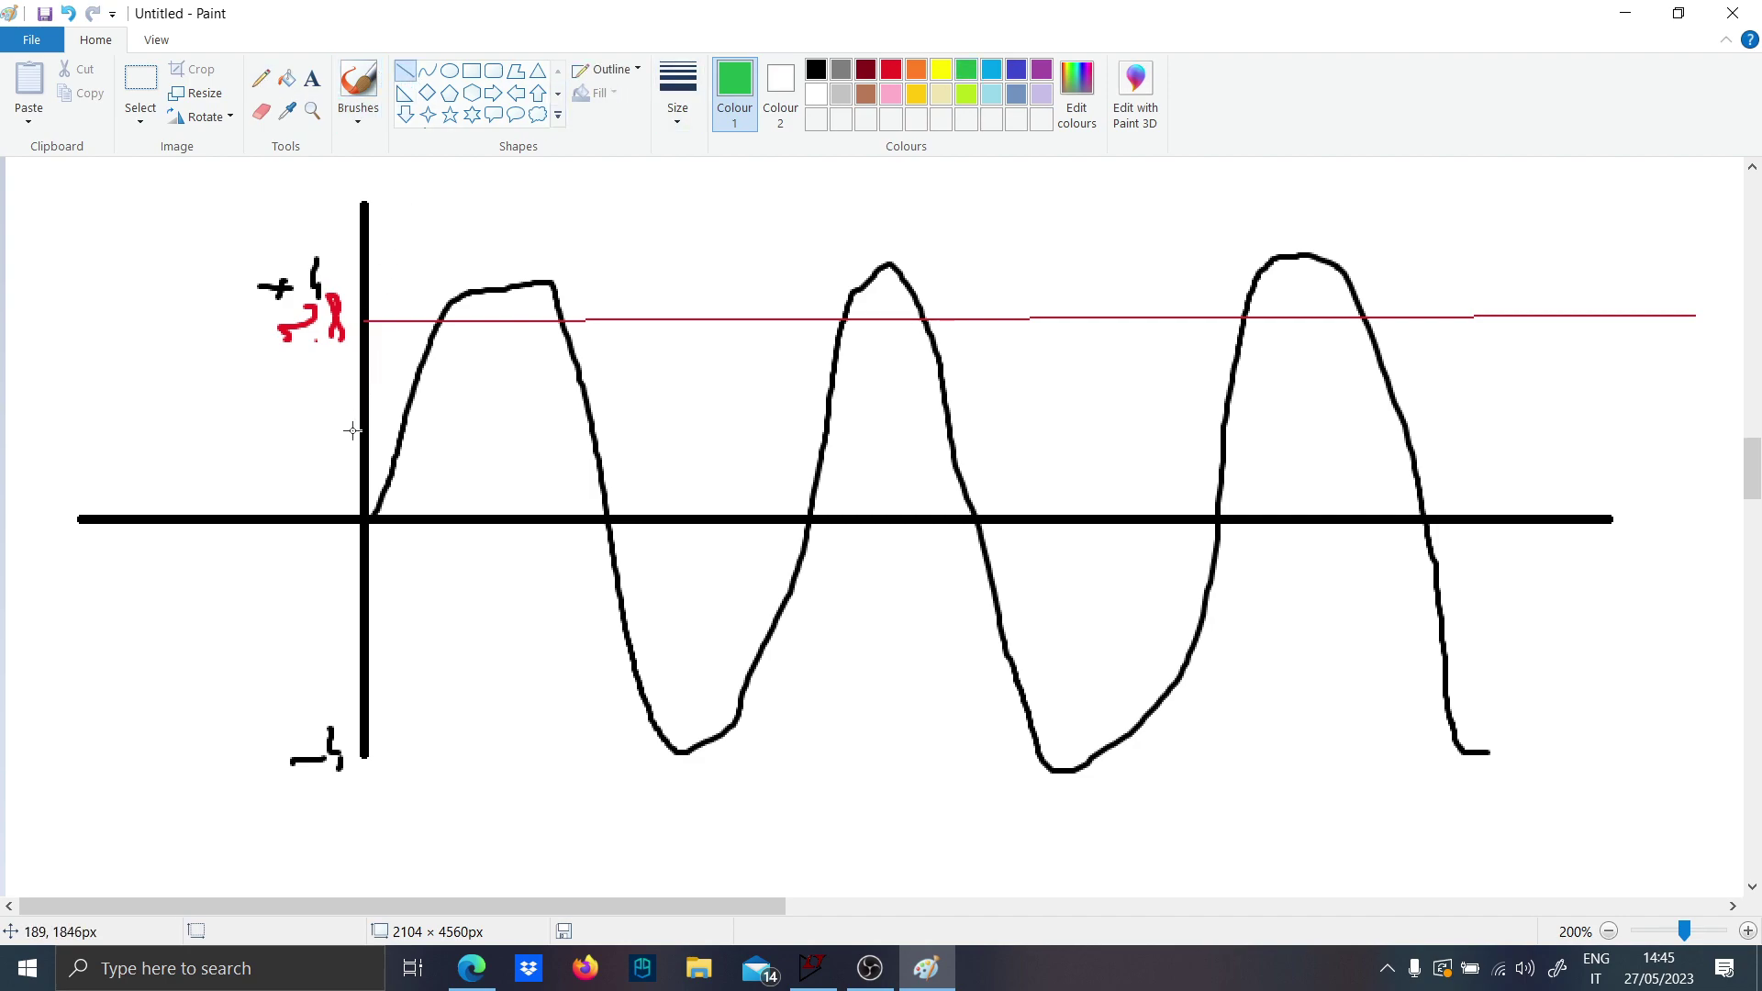
left_click_drag(359, 427, 1729, 415)
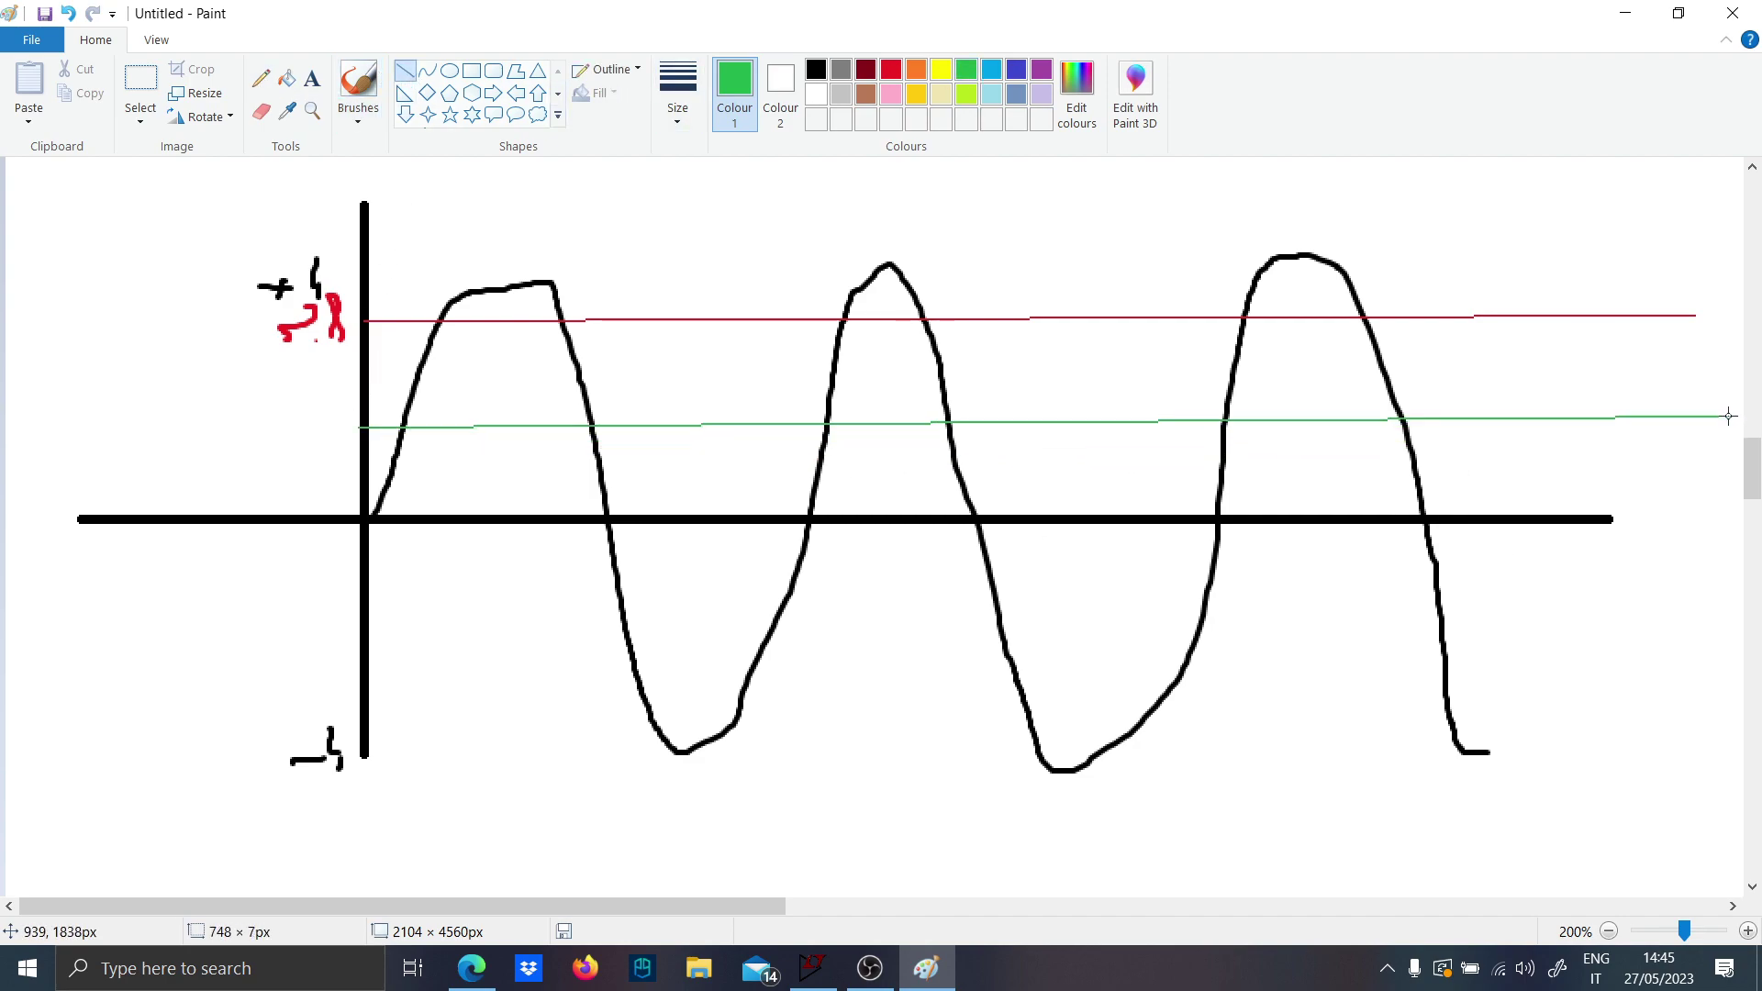
left_click(358, 92)
left_click_drag(248, 415, 279, 437)
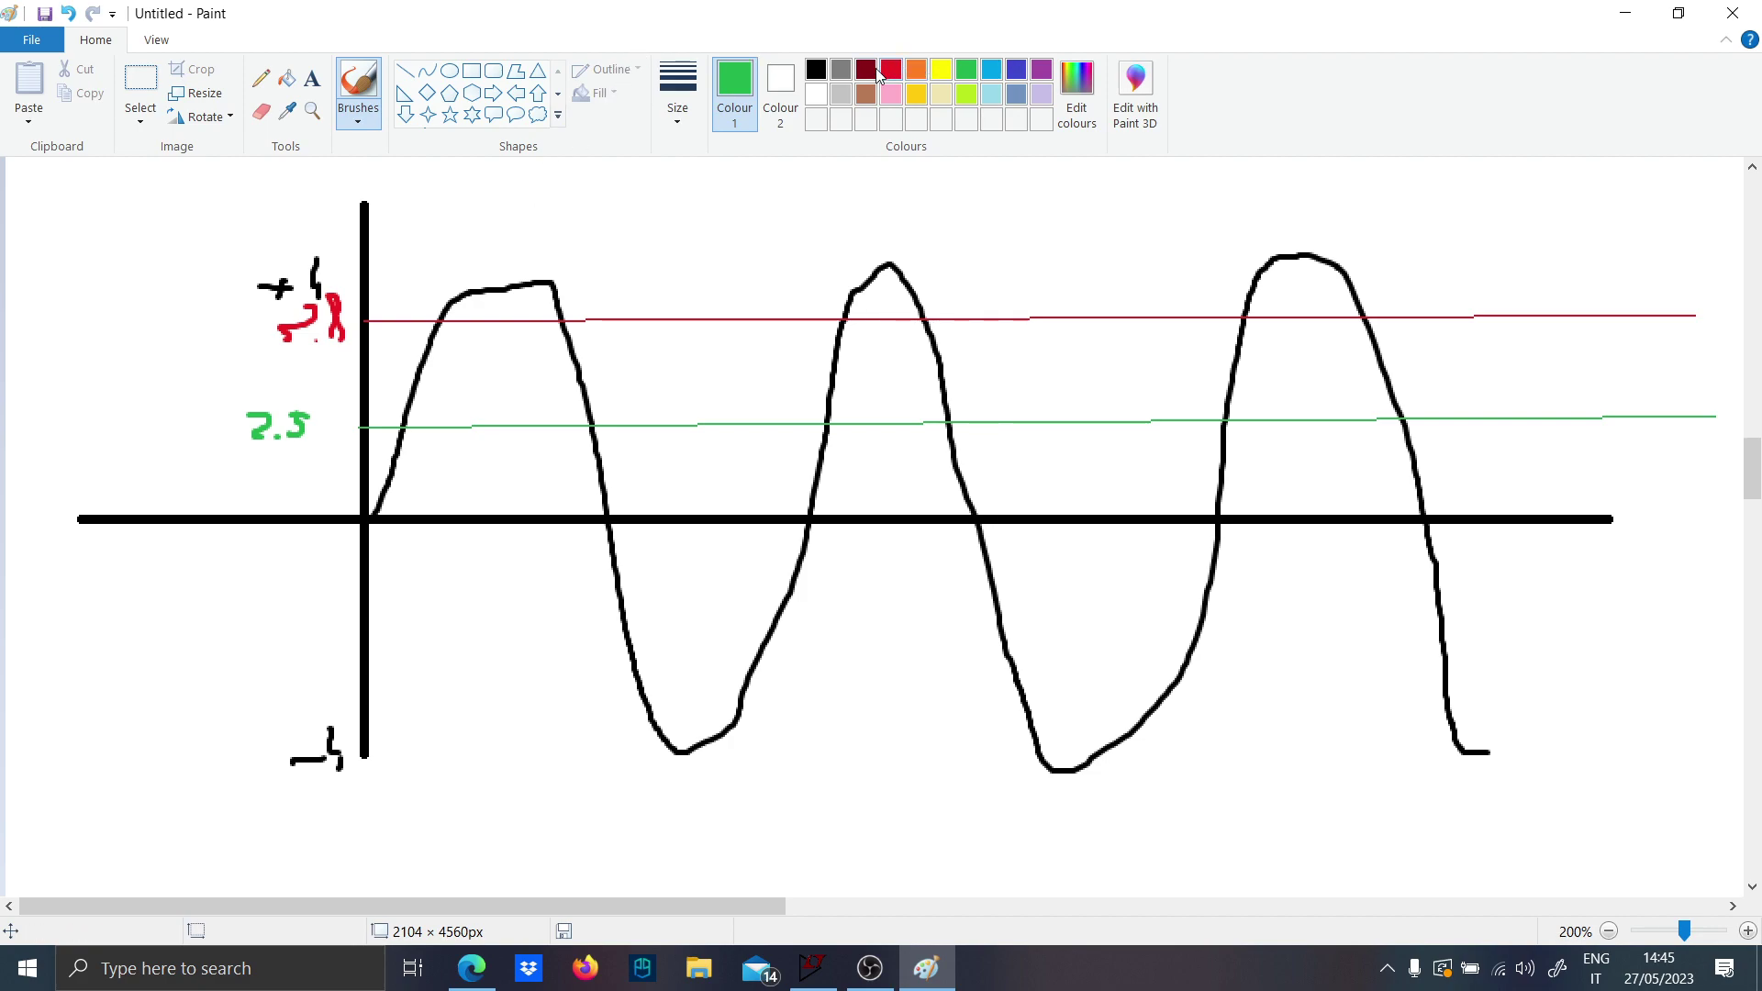
left_click(816, 69)
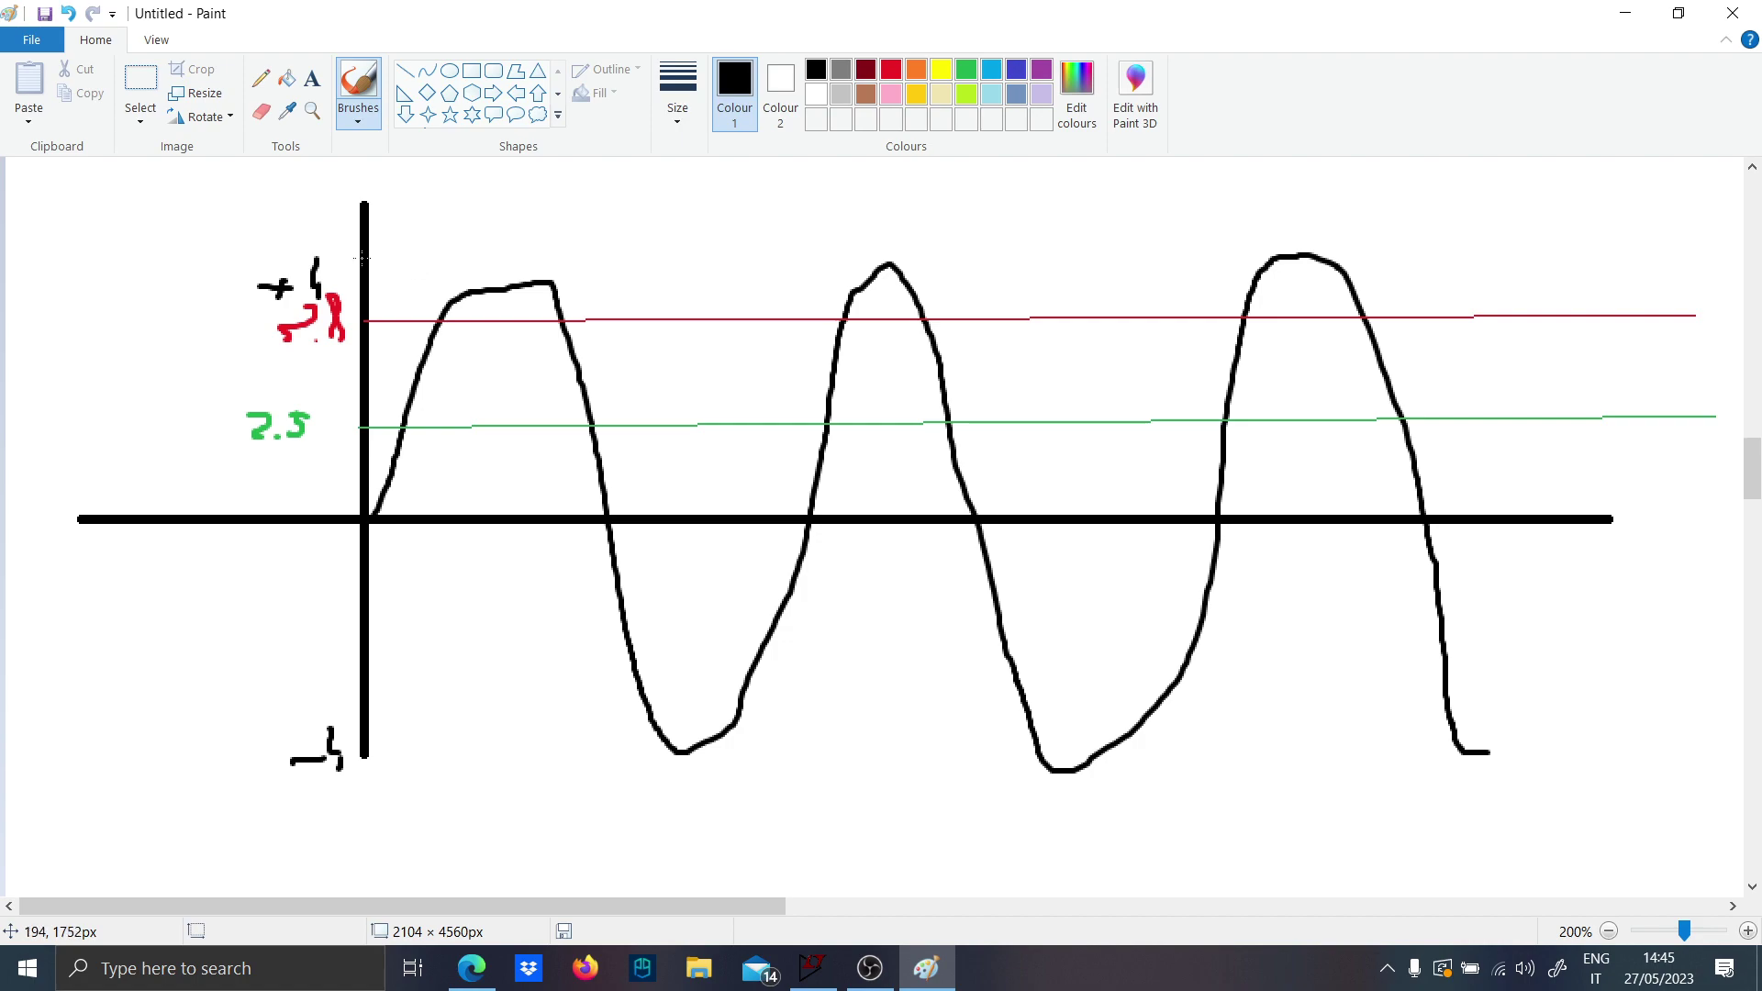
Sketch the black low-to-high output pulse, mark the red and green crossings, and minimize Paint.
left_click_drag(391, 258, 440, 259)
left_click_drag(449, 181, 522, 187)
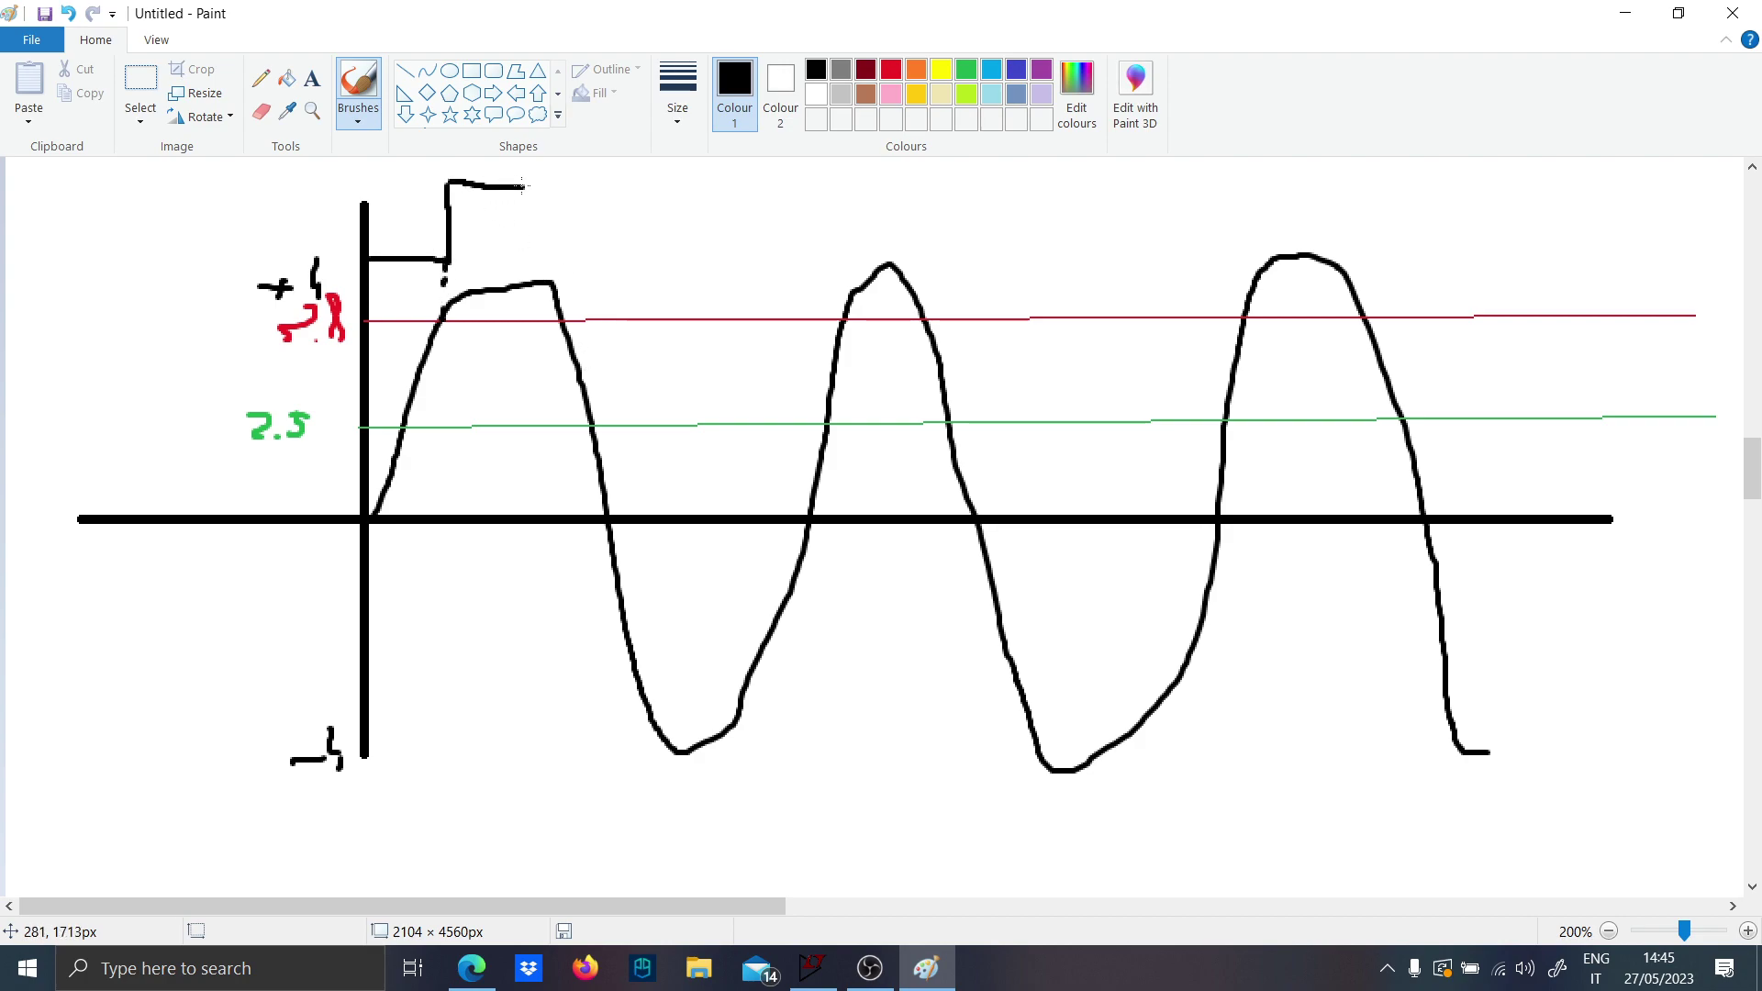
left_click_drag(550, 336, 564, 309)
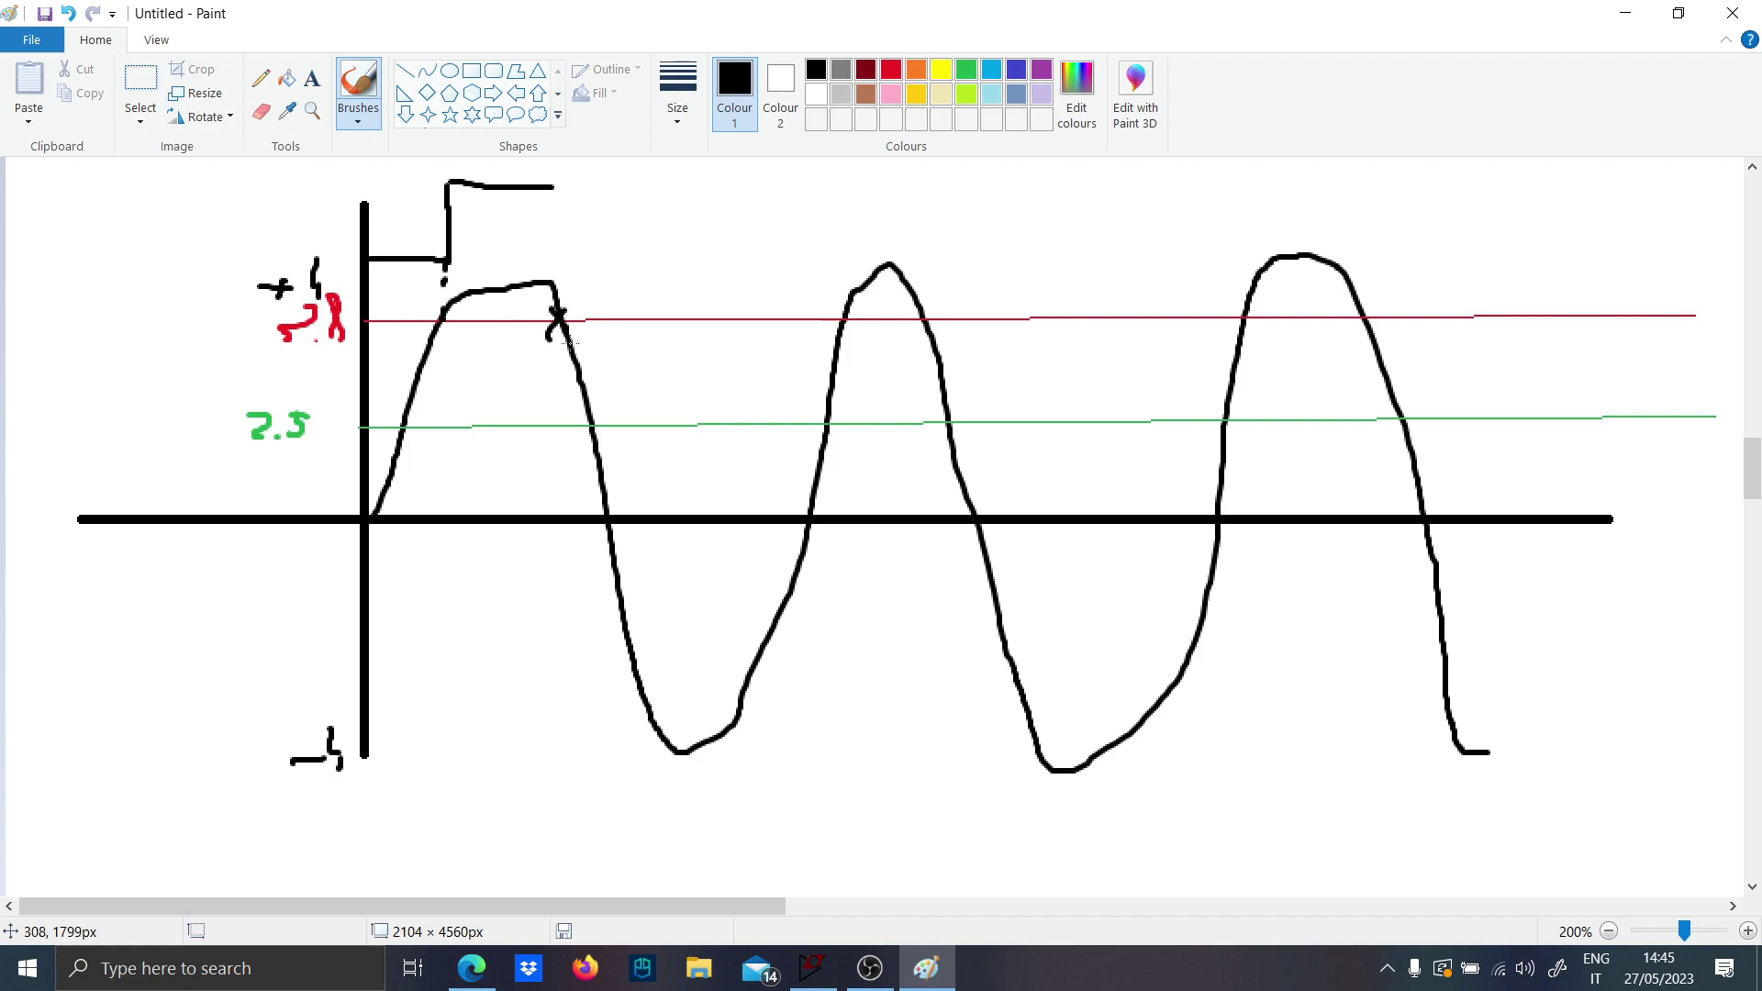
left_click_drag(577, 441, 600, 418)
mouse_move(579, 419)
left_mouse_down()
mouse_move(557, 187)
mouse_move(584, 350)
mouse_move(585, 183)
mouse_move(562, 181)
mouse_move(584, 185)
mouse_move(587, 265)
mouse_move(835, 271)
left_mouse_up()
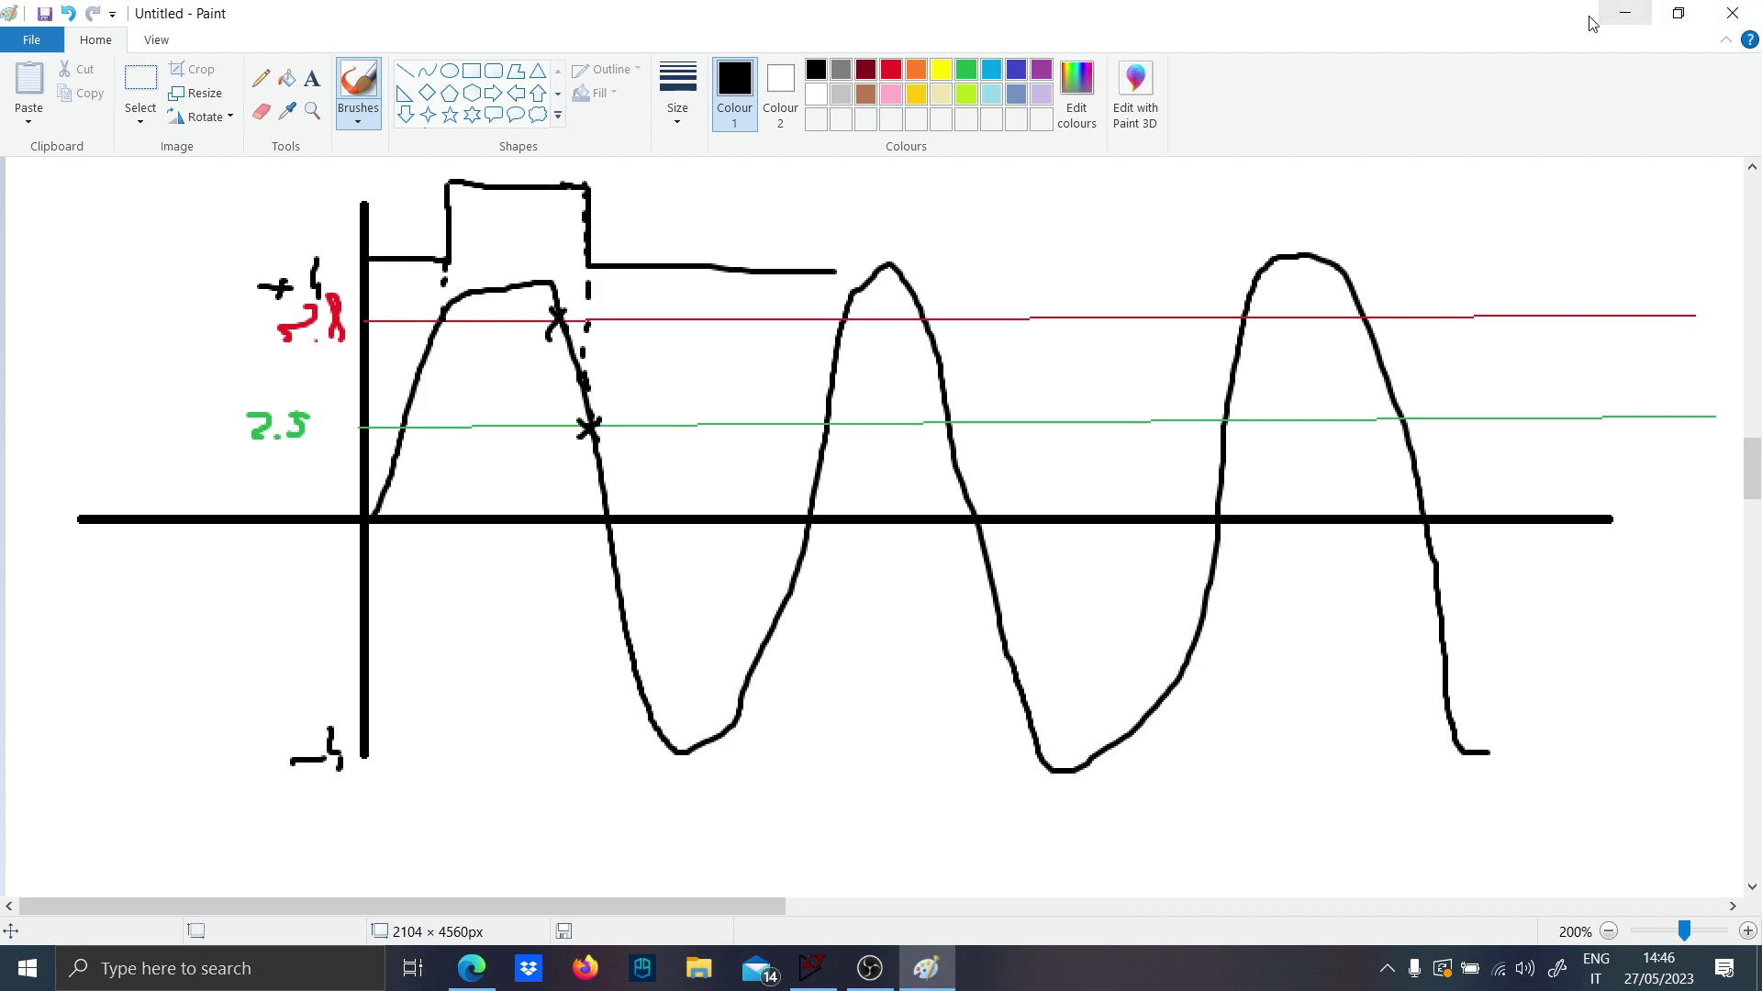
left_click(1625, 13)
Tile the Draft2 schematic and the plot window side by side.
left_click(812, 967)
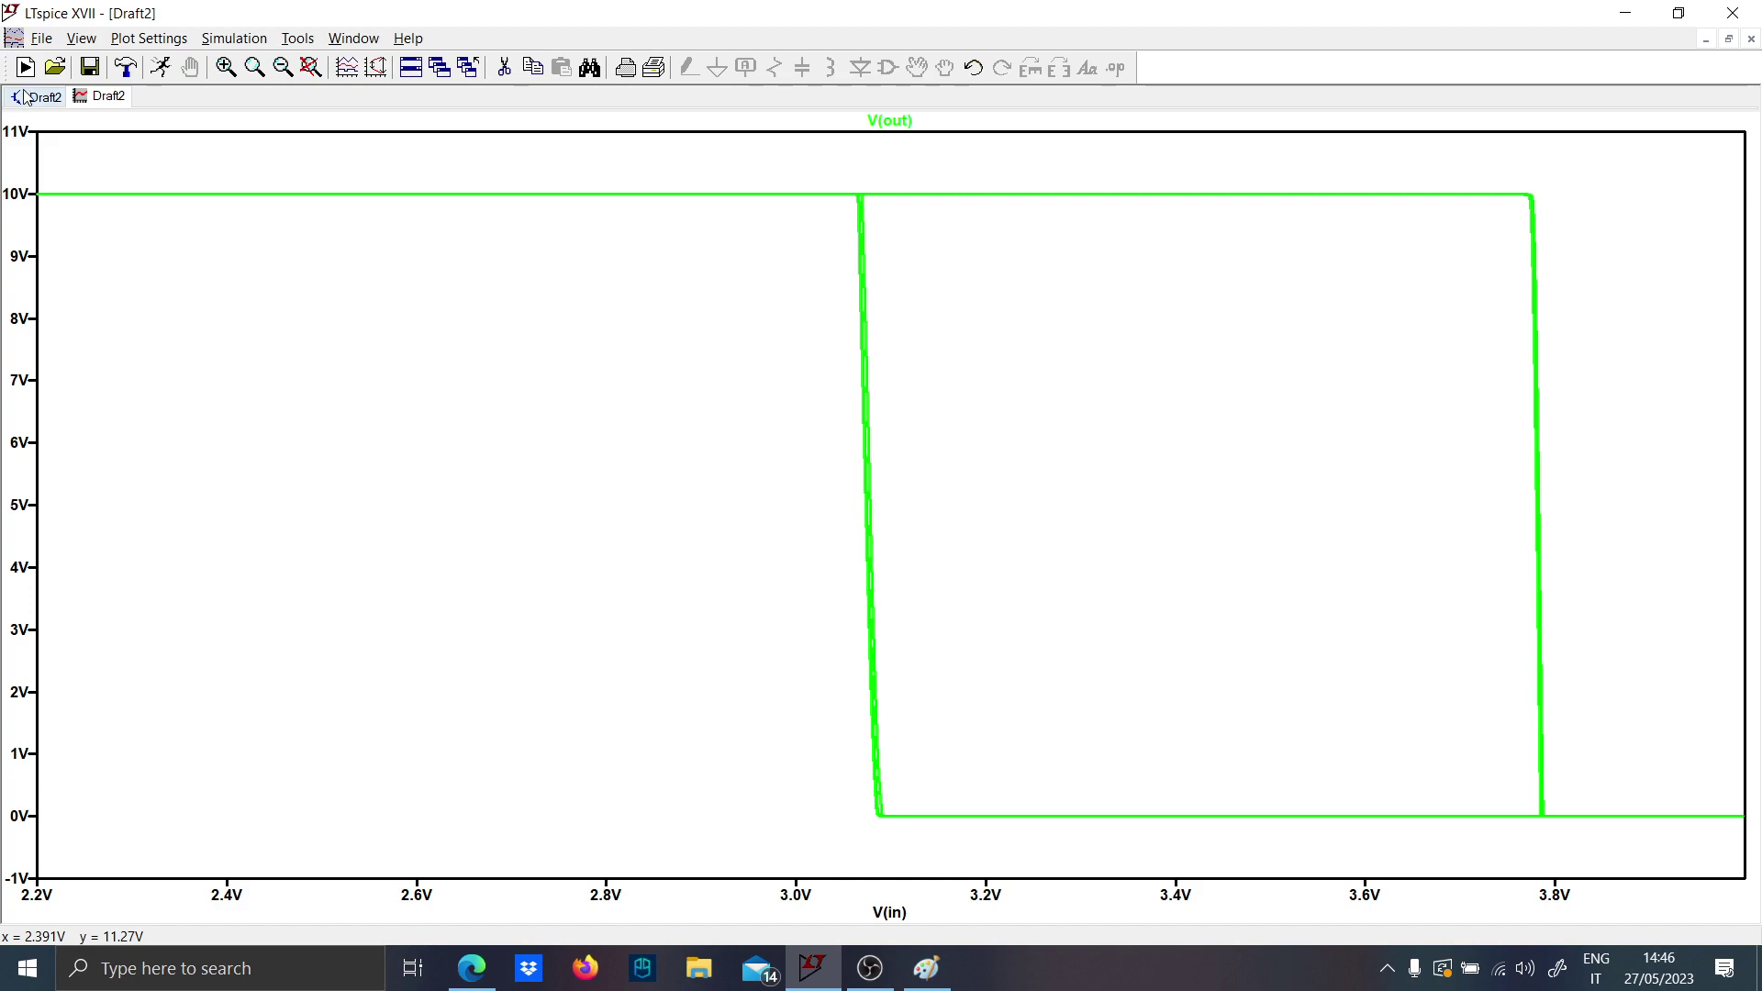
right_click(913, 912)
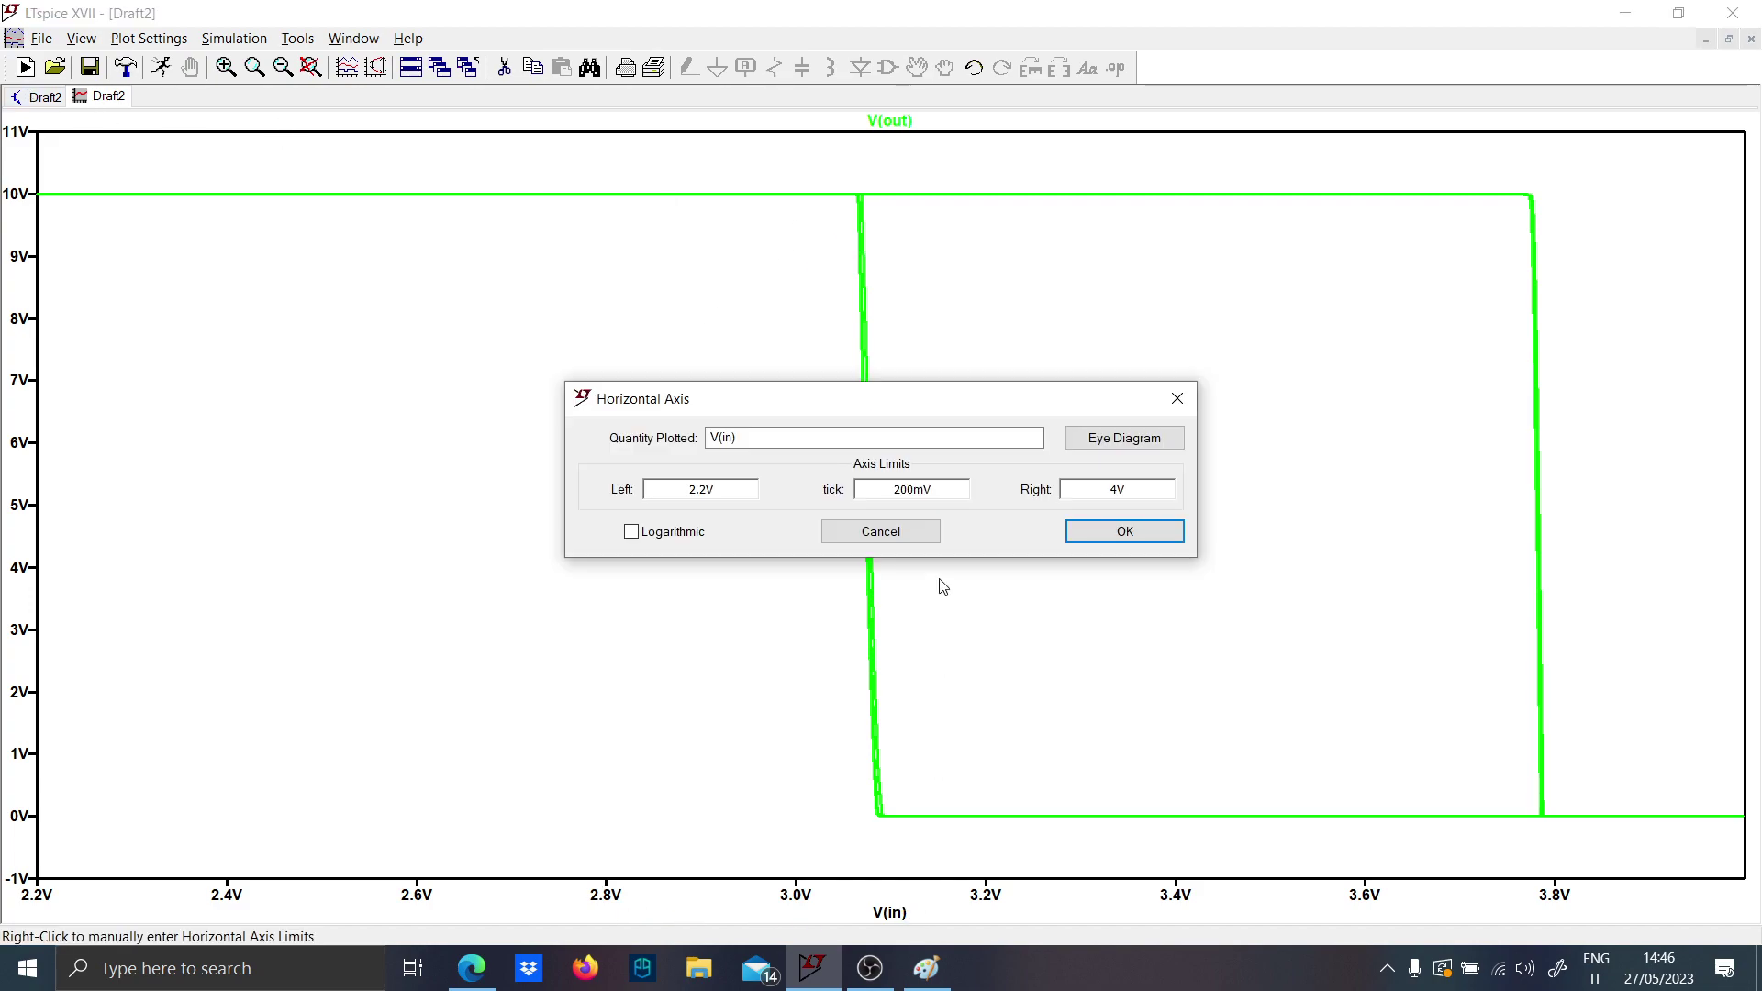
left_click(1184, 400)
left_click(43, 99)
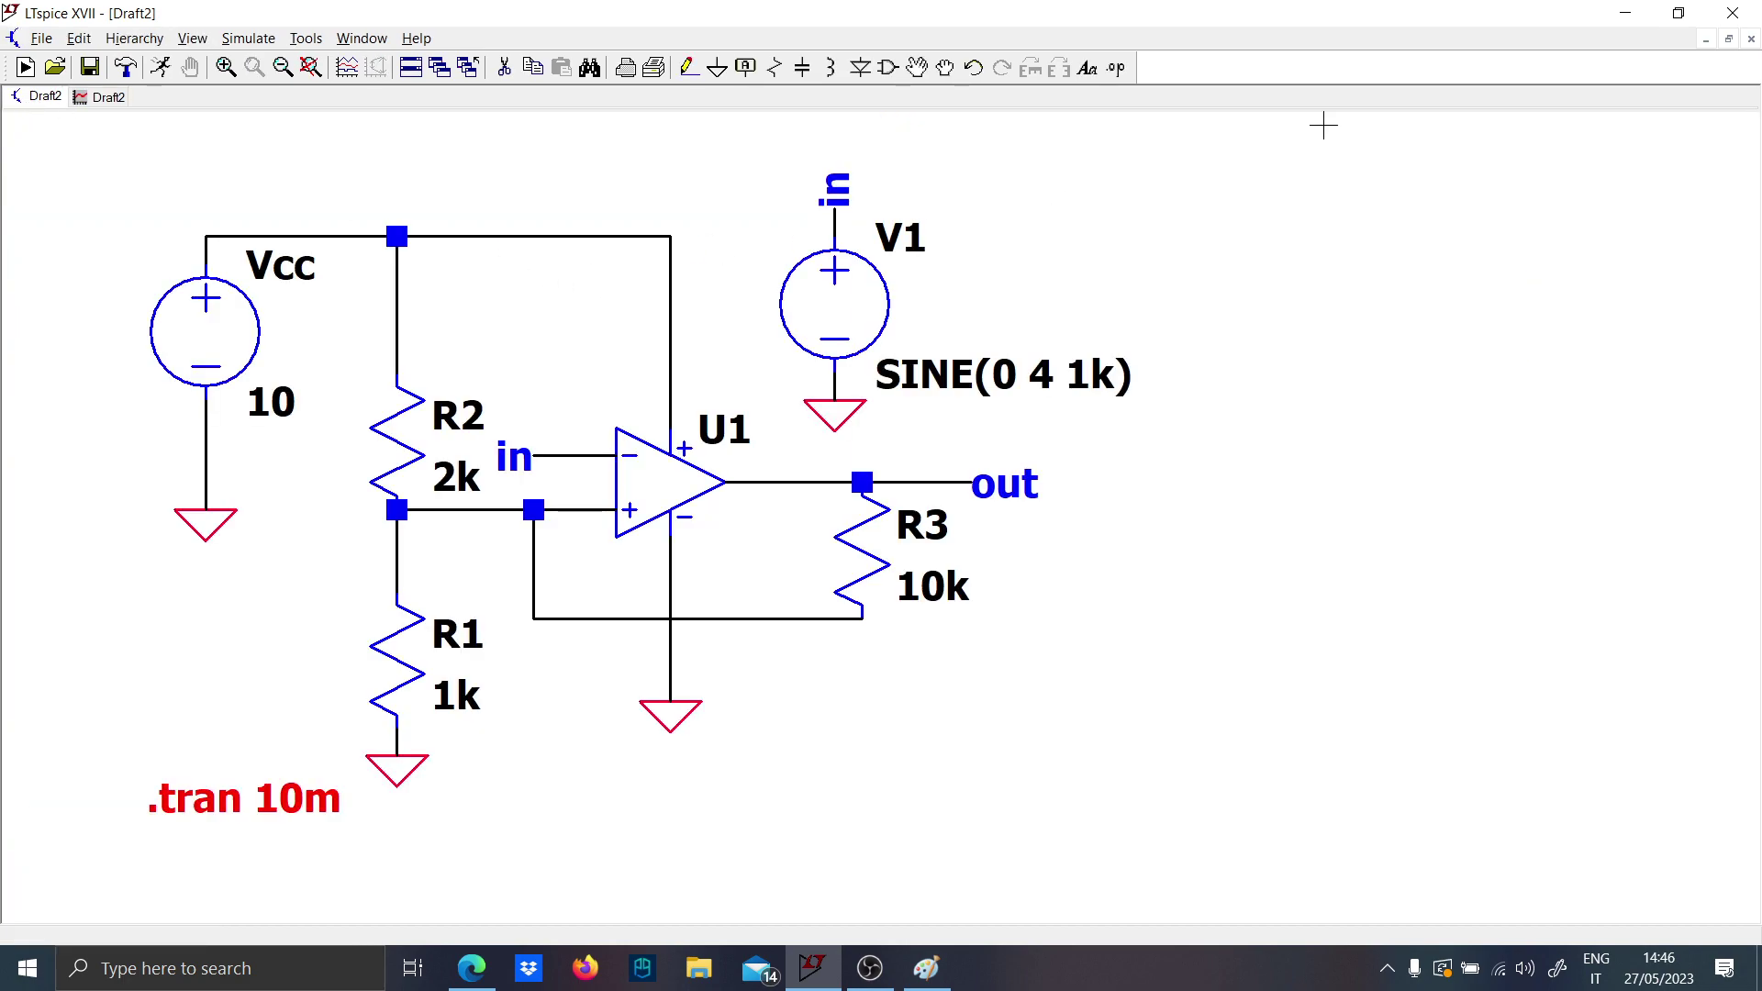
right_click(1359, 56)
left_click(1405, 116)
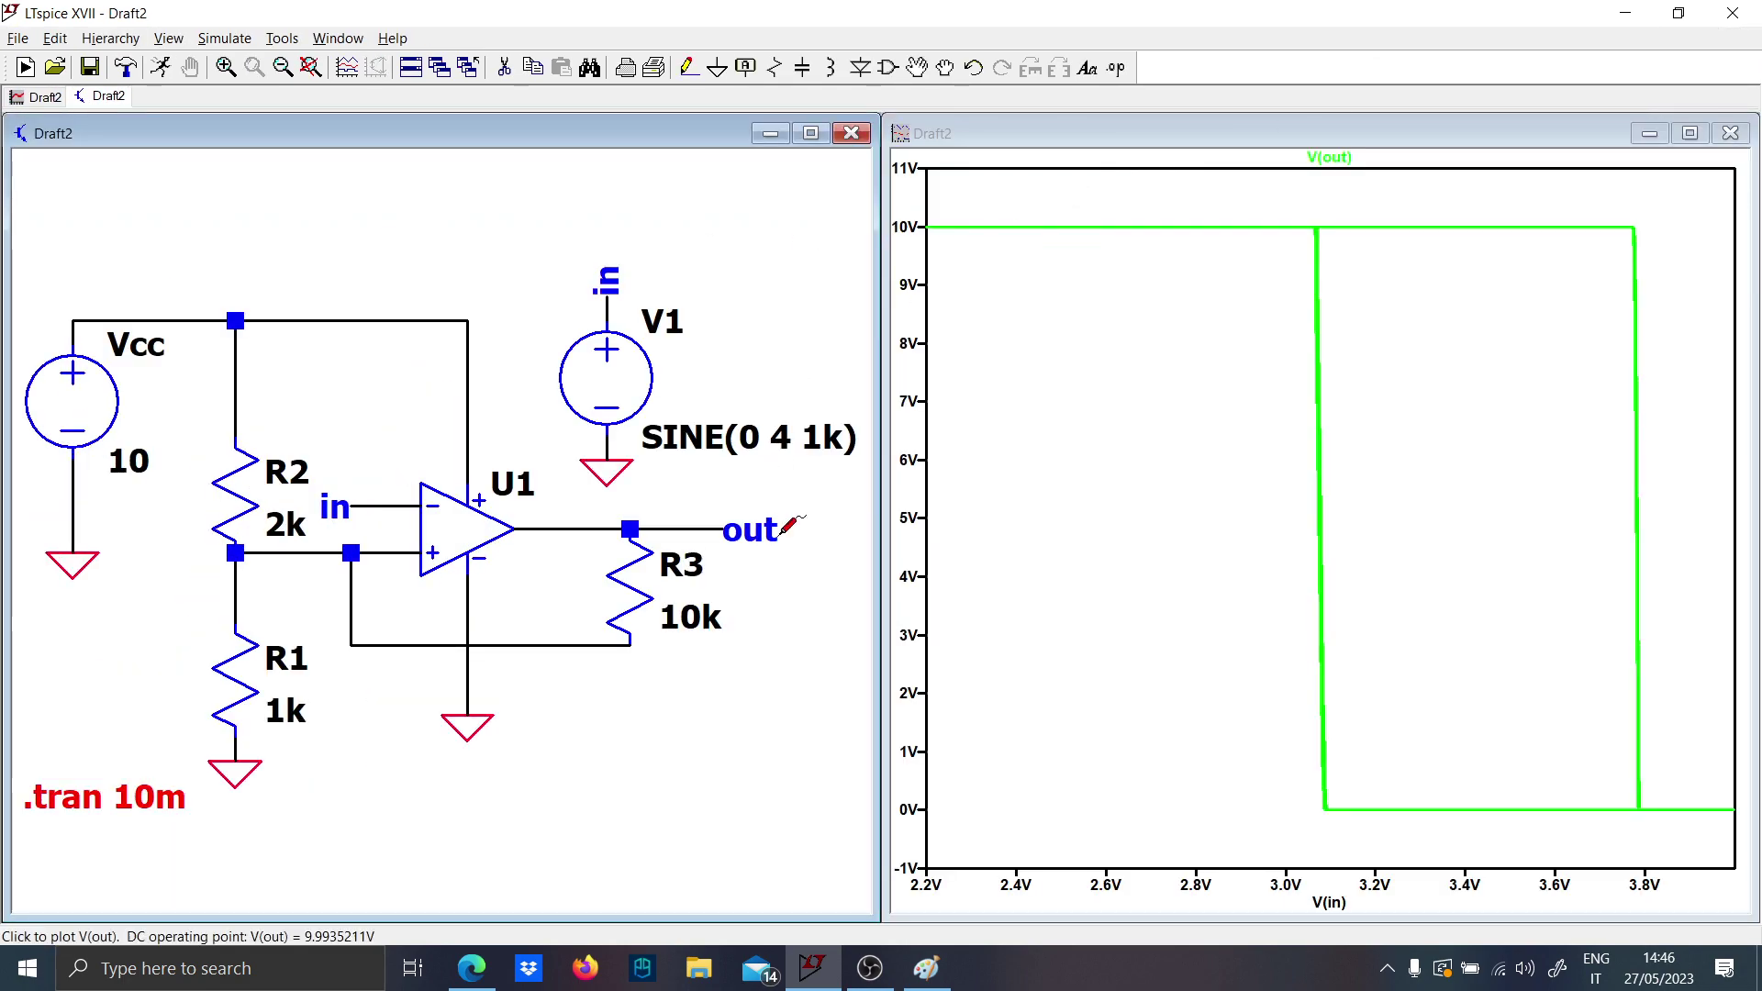
Change the plot's horizontal axis quantity from V(in) to time.
right_click(1271, 886)
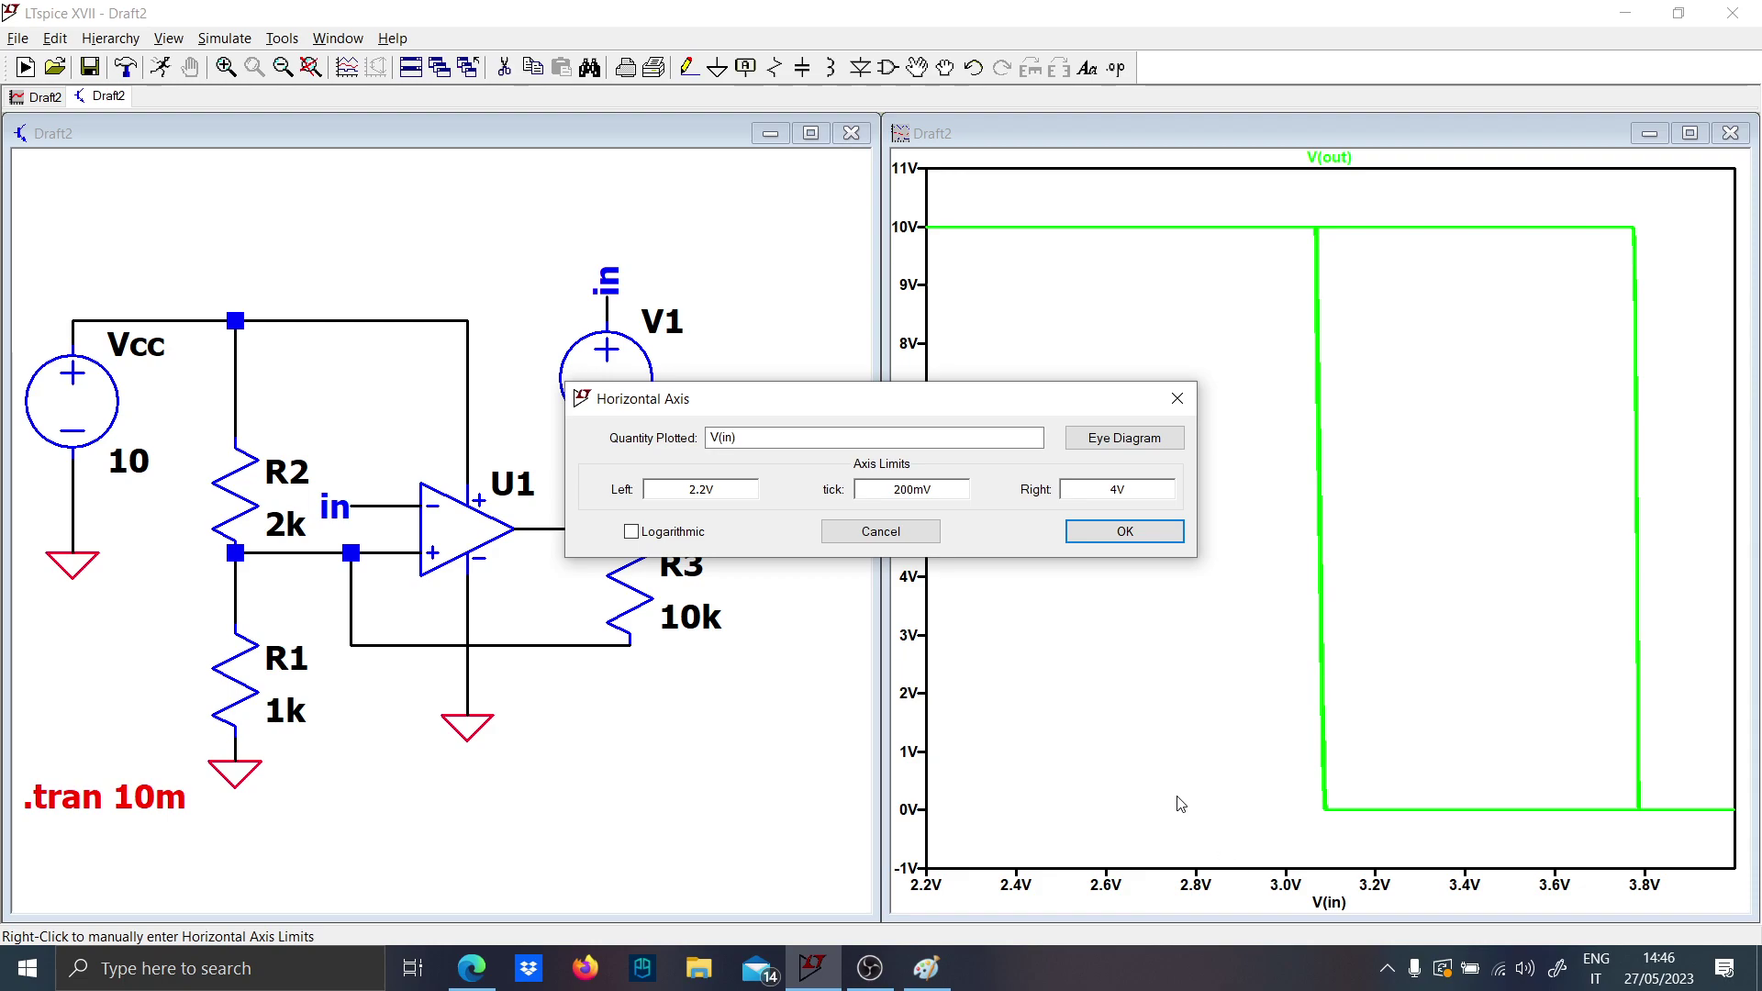
left_click_drag(775, 439, 610, 433)
type("ti")
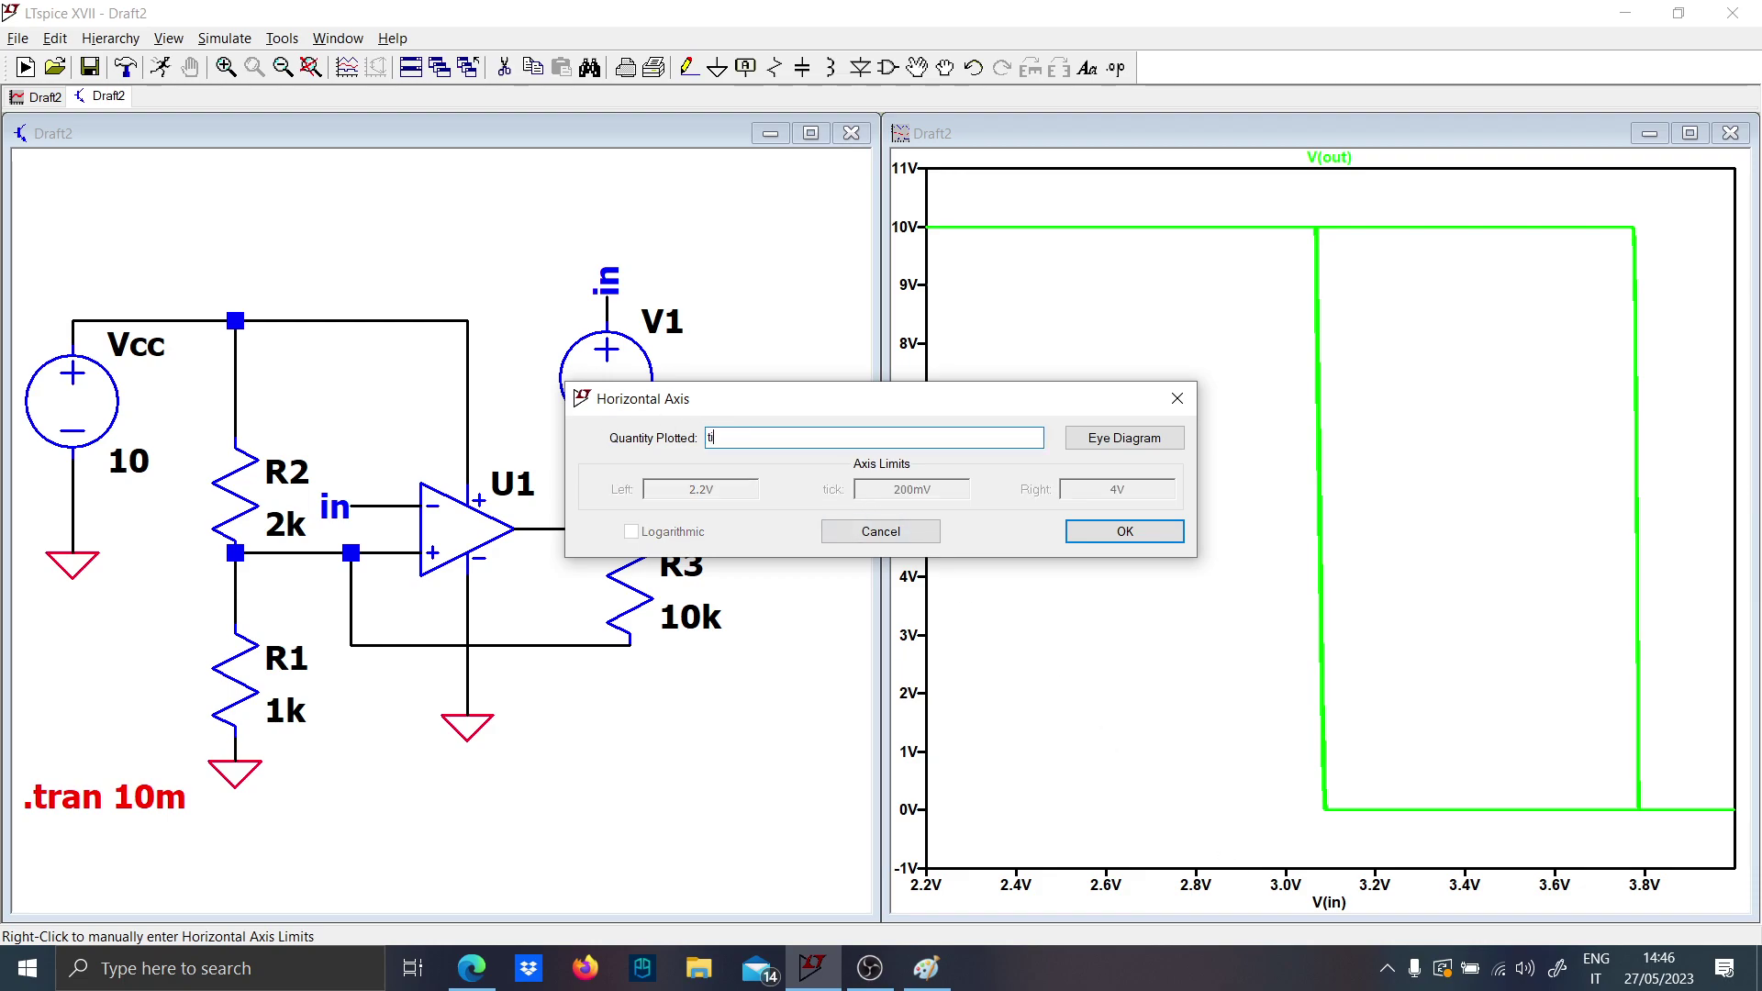
type("me")
key("Return")
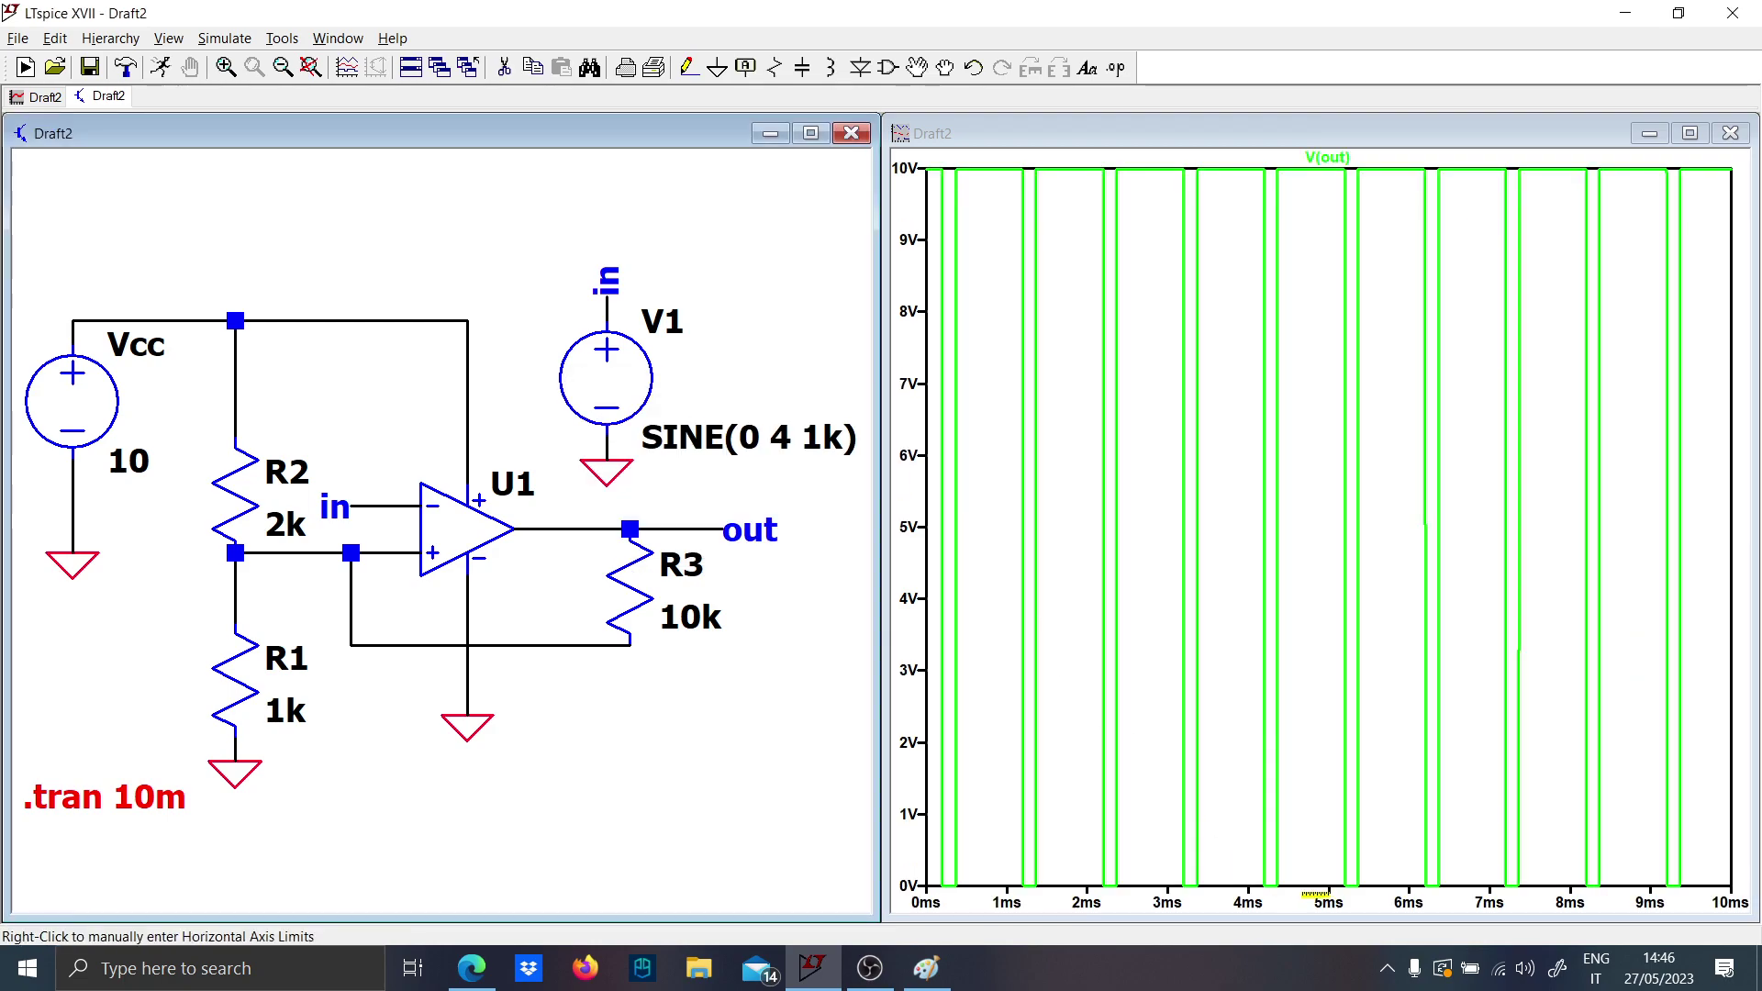
Zoom to the first 5 ms, add a new top plot pane, and plot V(in) in it.
left_click_drag(1325, 881, 872, 149)
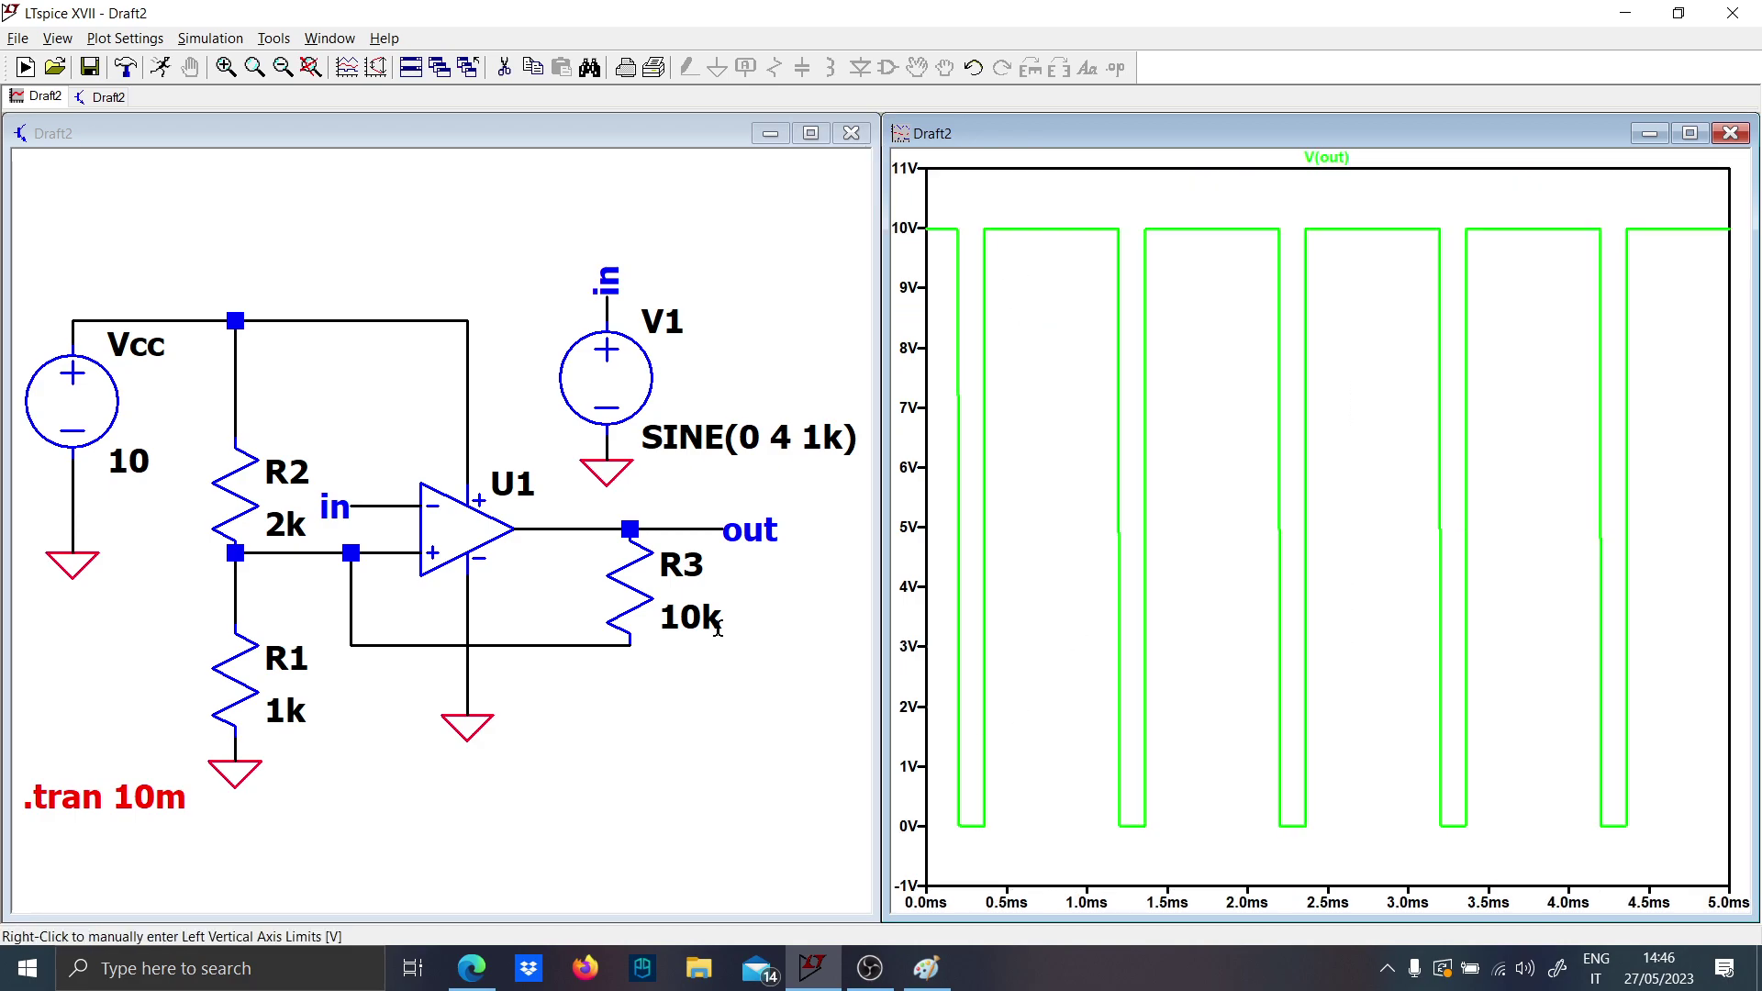
right_click(1078, 475)
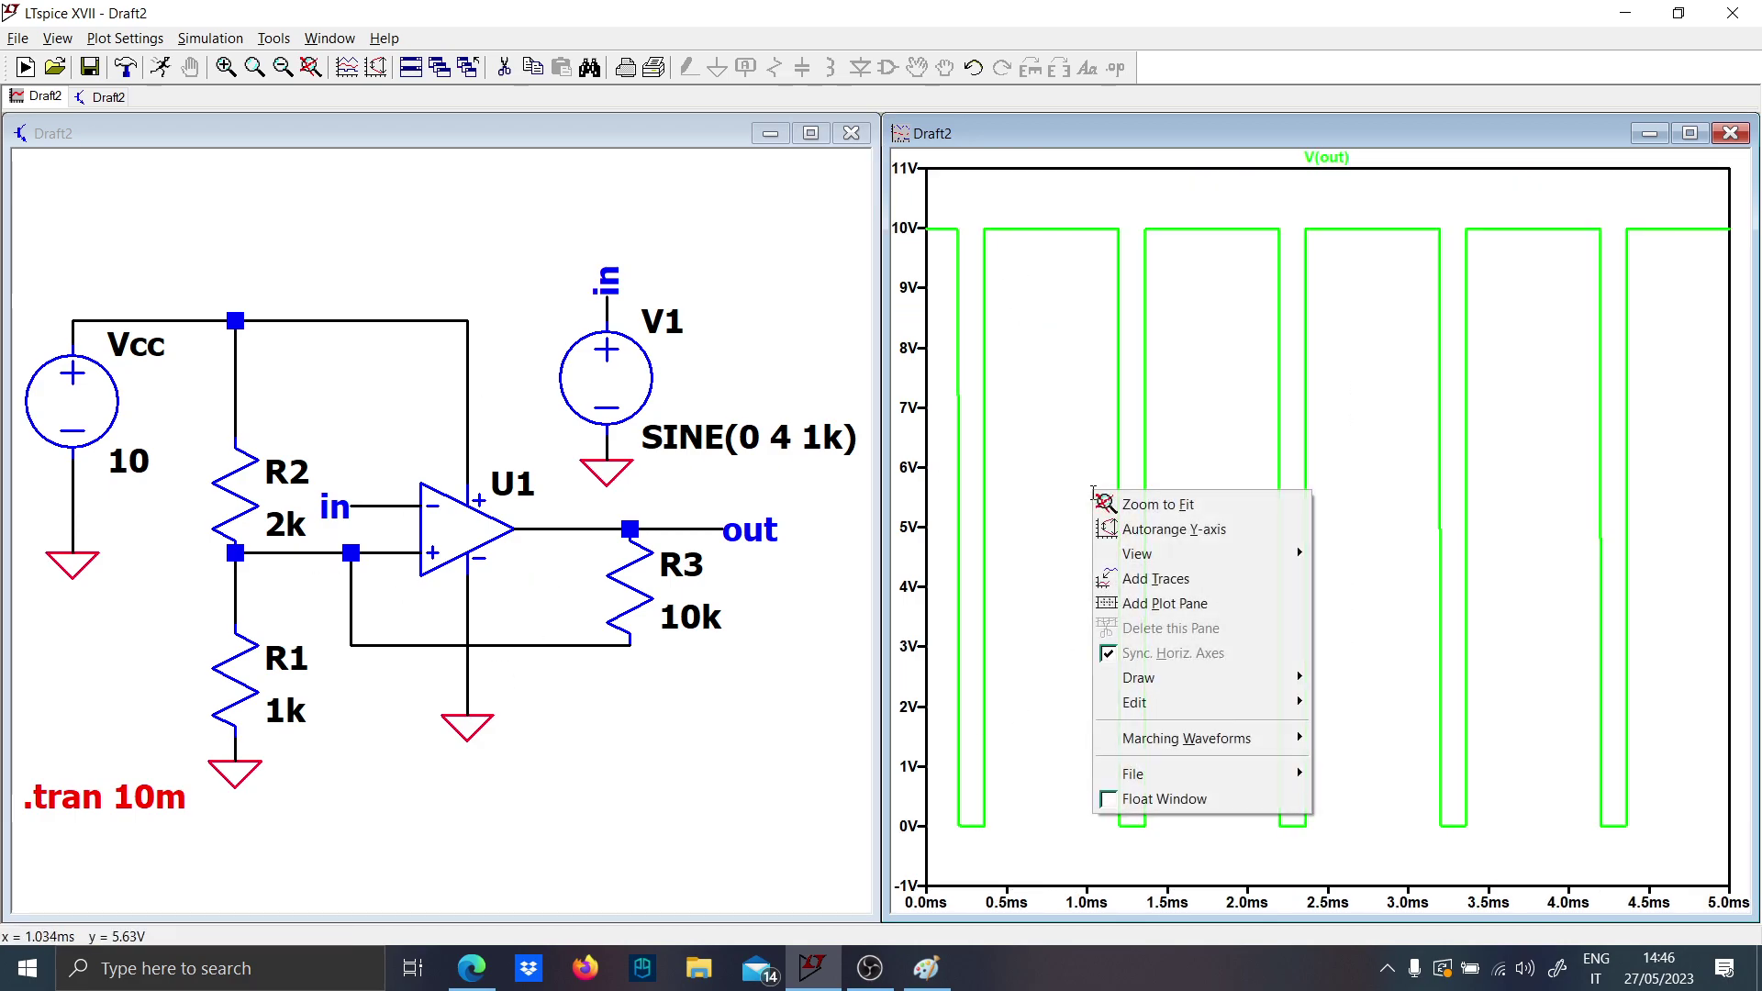
left_click(1147, 603)
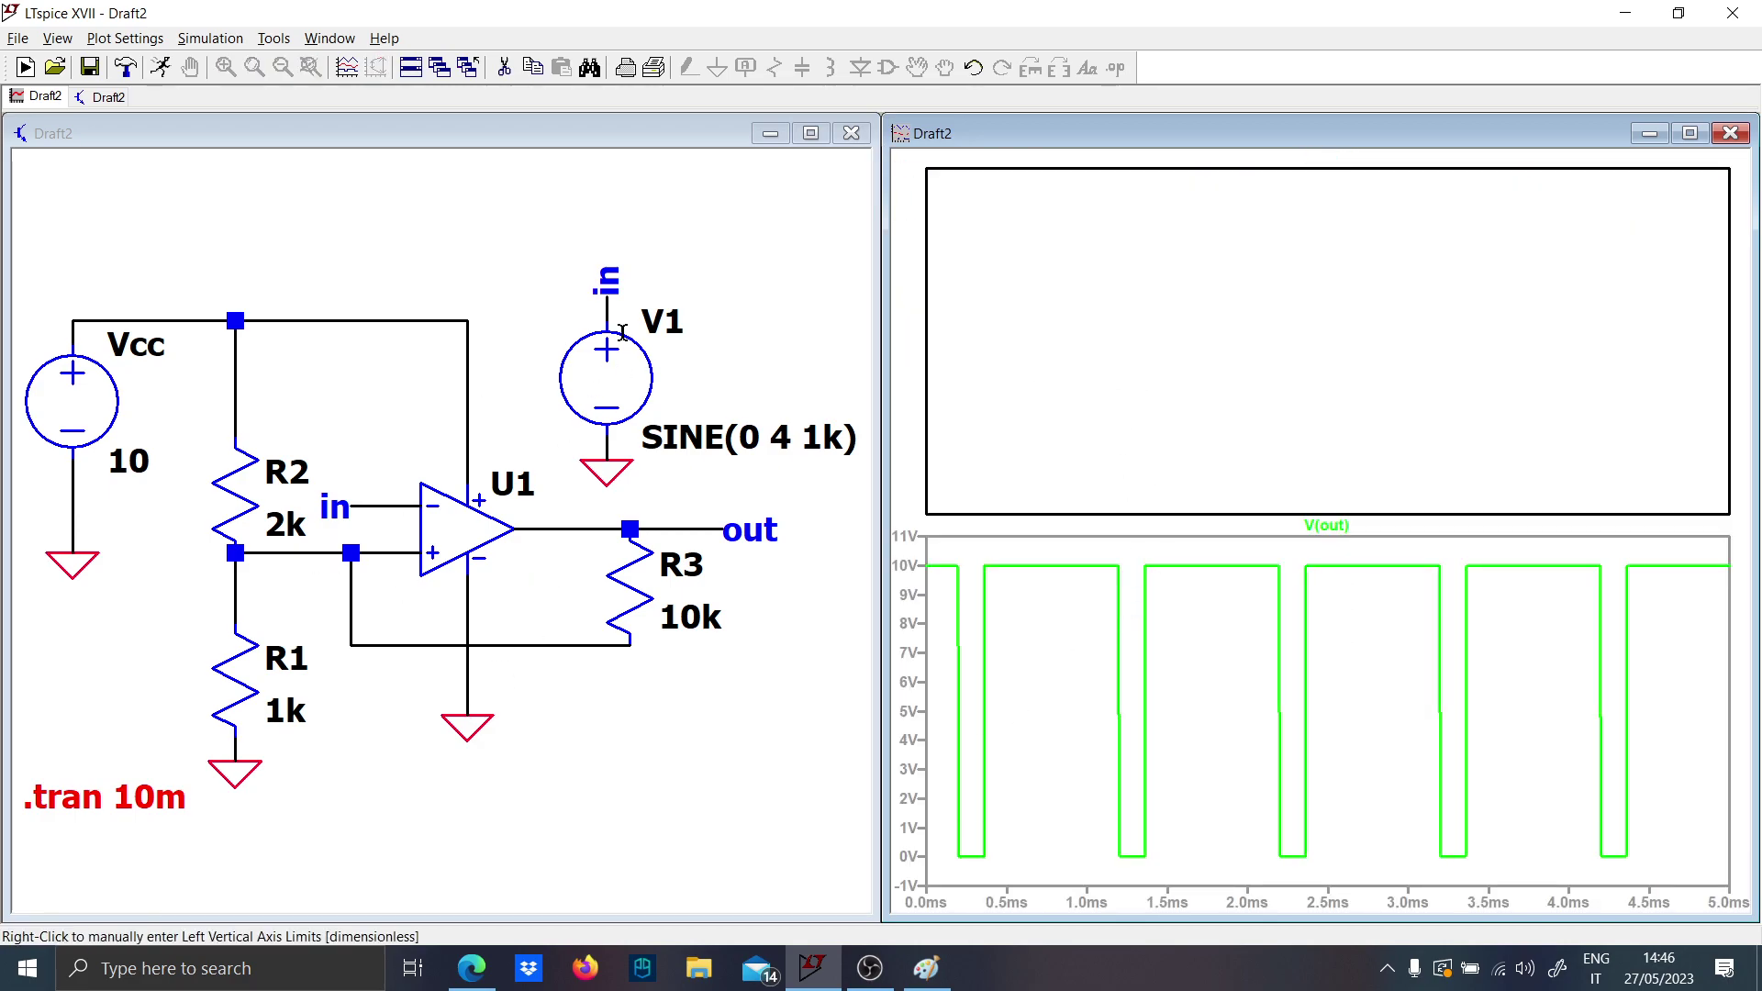
left_click(604, 301)
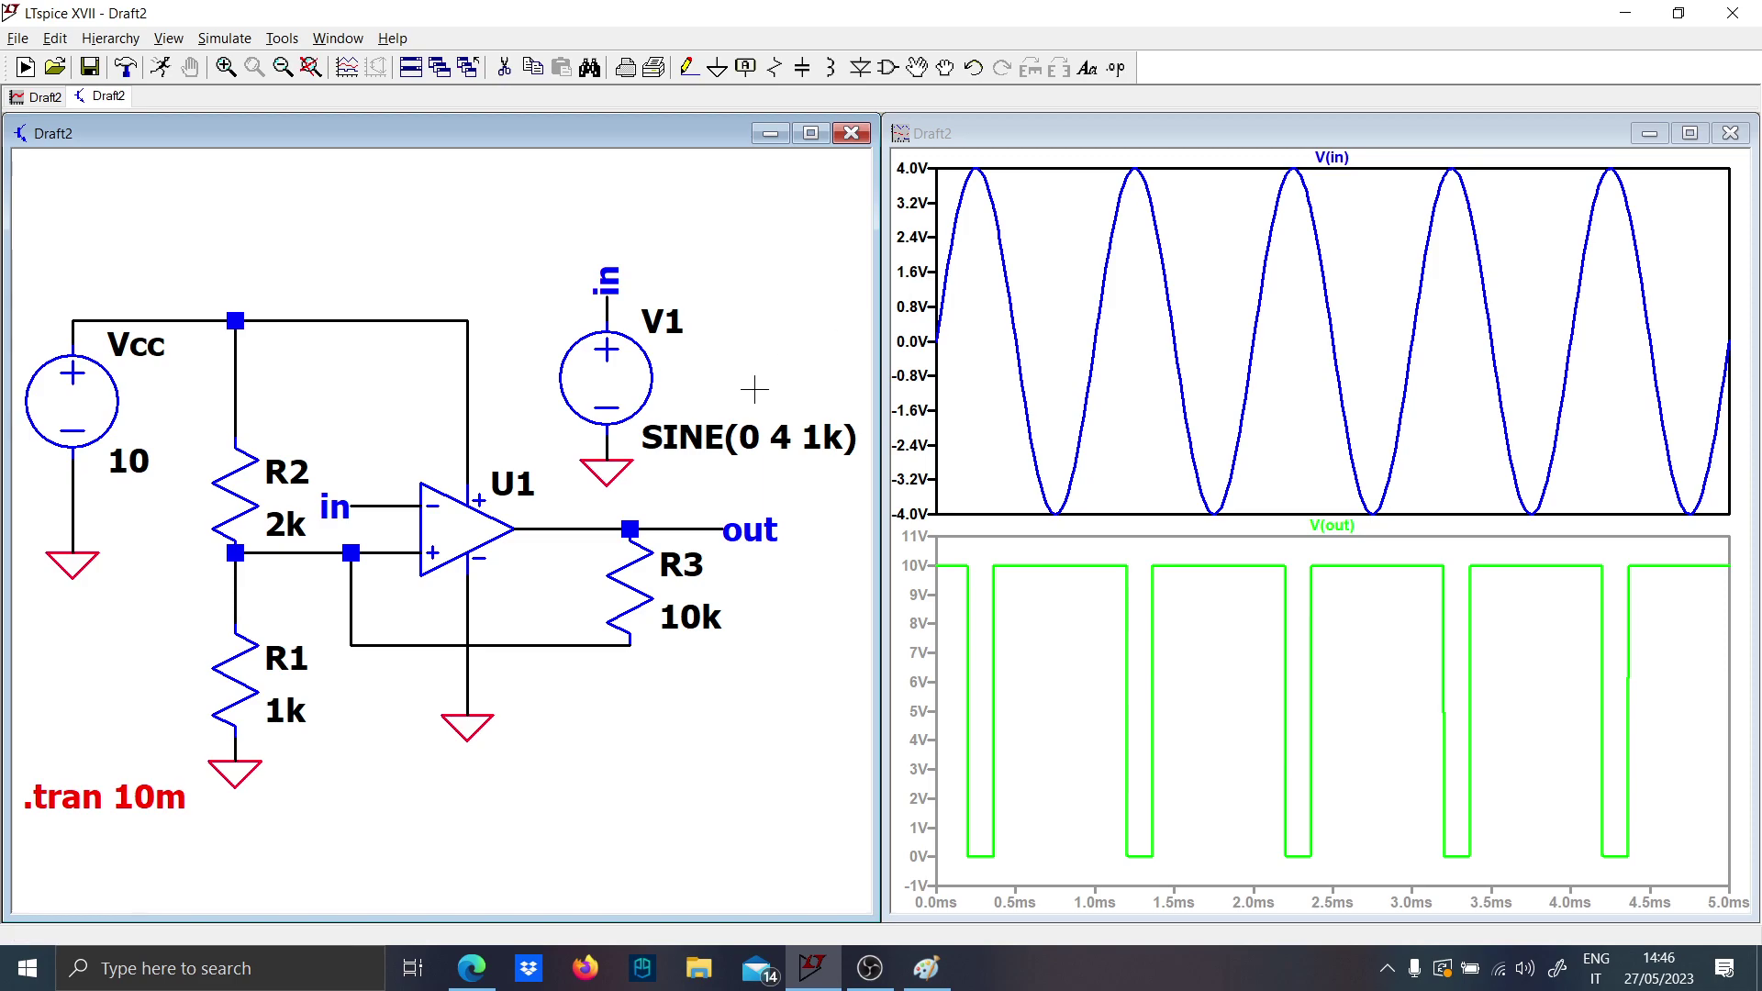
Add V(out) to the top pane and zoom both panes to the first 770 µs.
left_click(1043, 354)
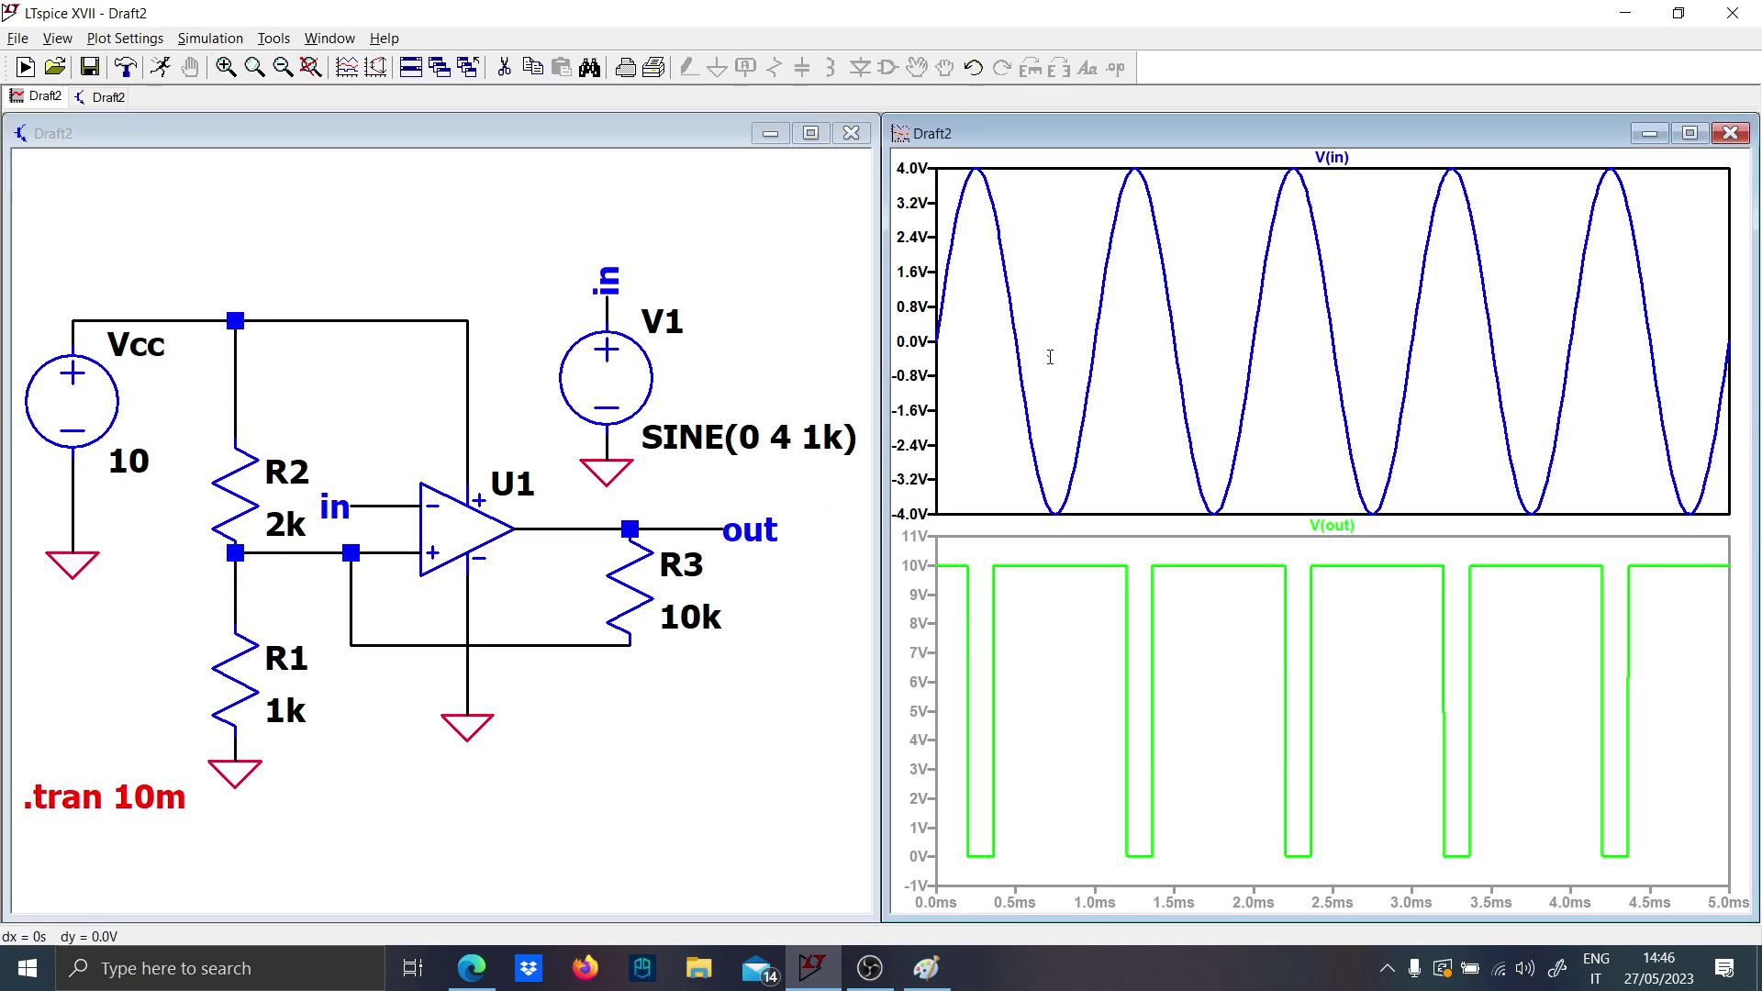
left_click(688, 530)
left_click(690, 530)
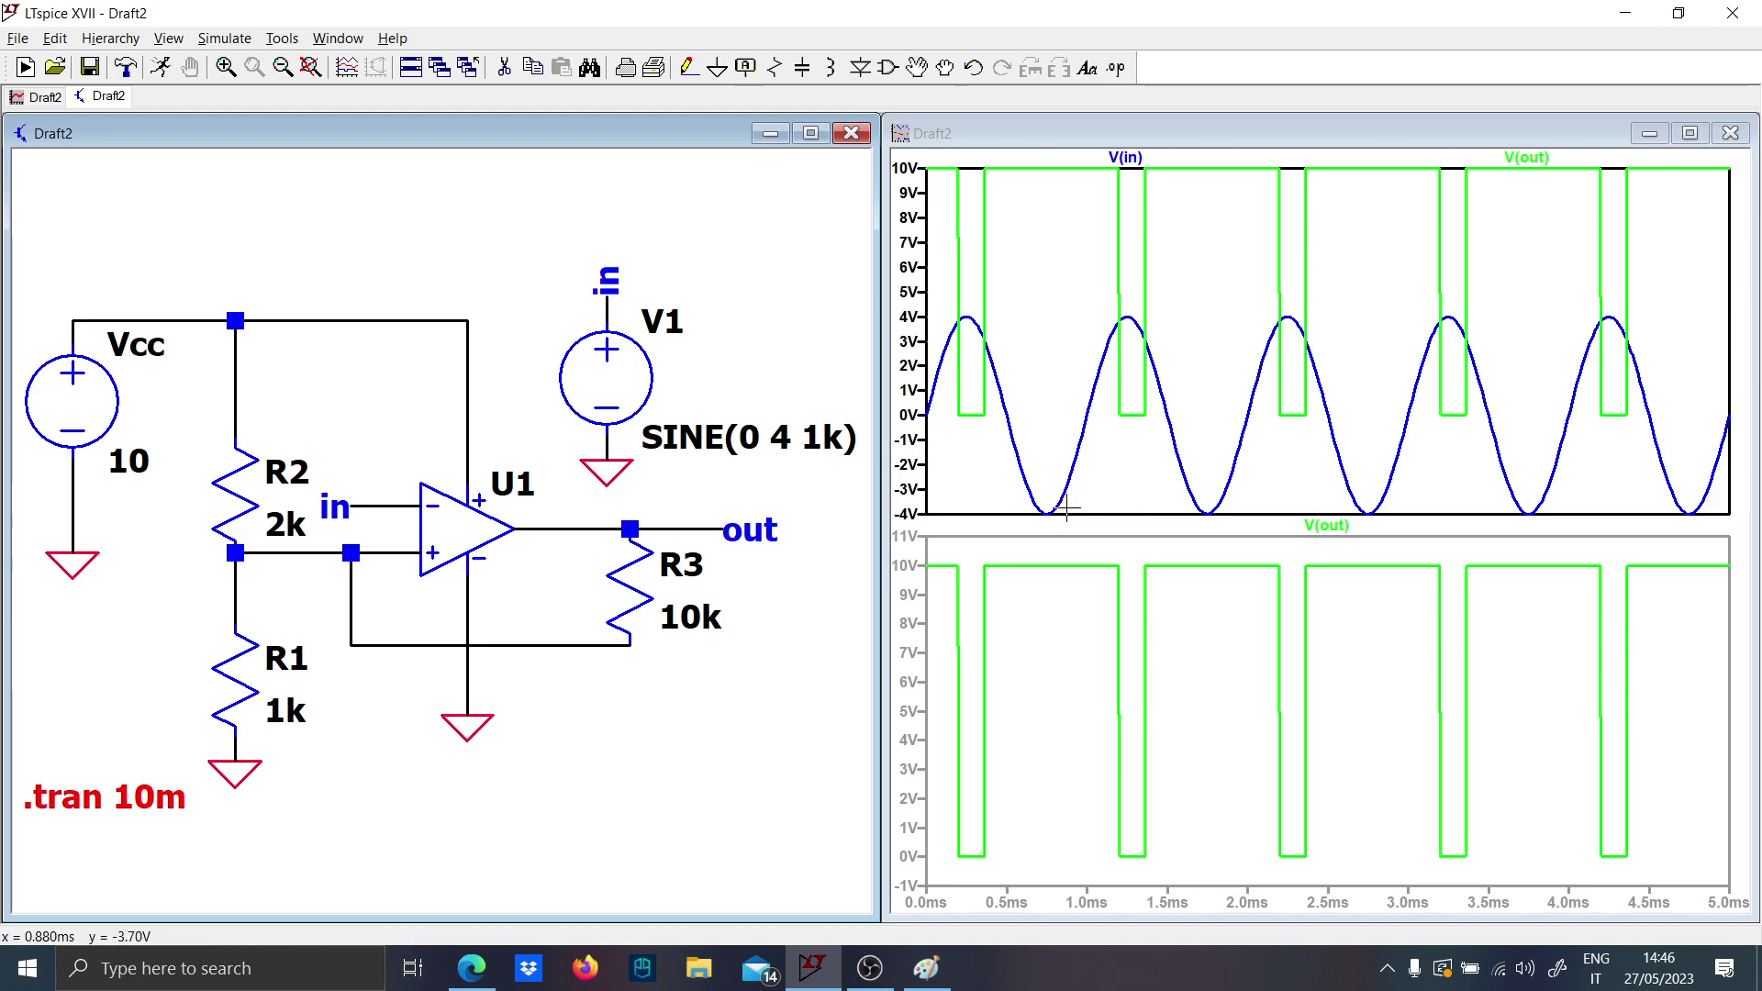
left_click_drag(1037, 421, 899, 139)
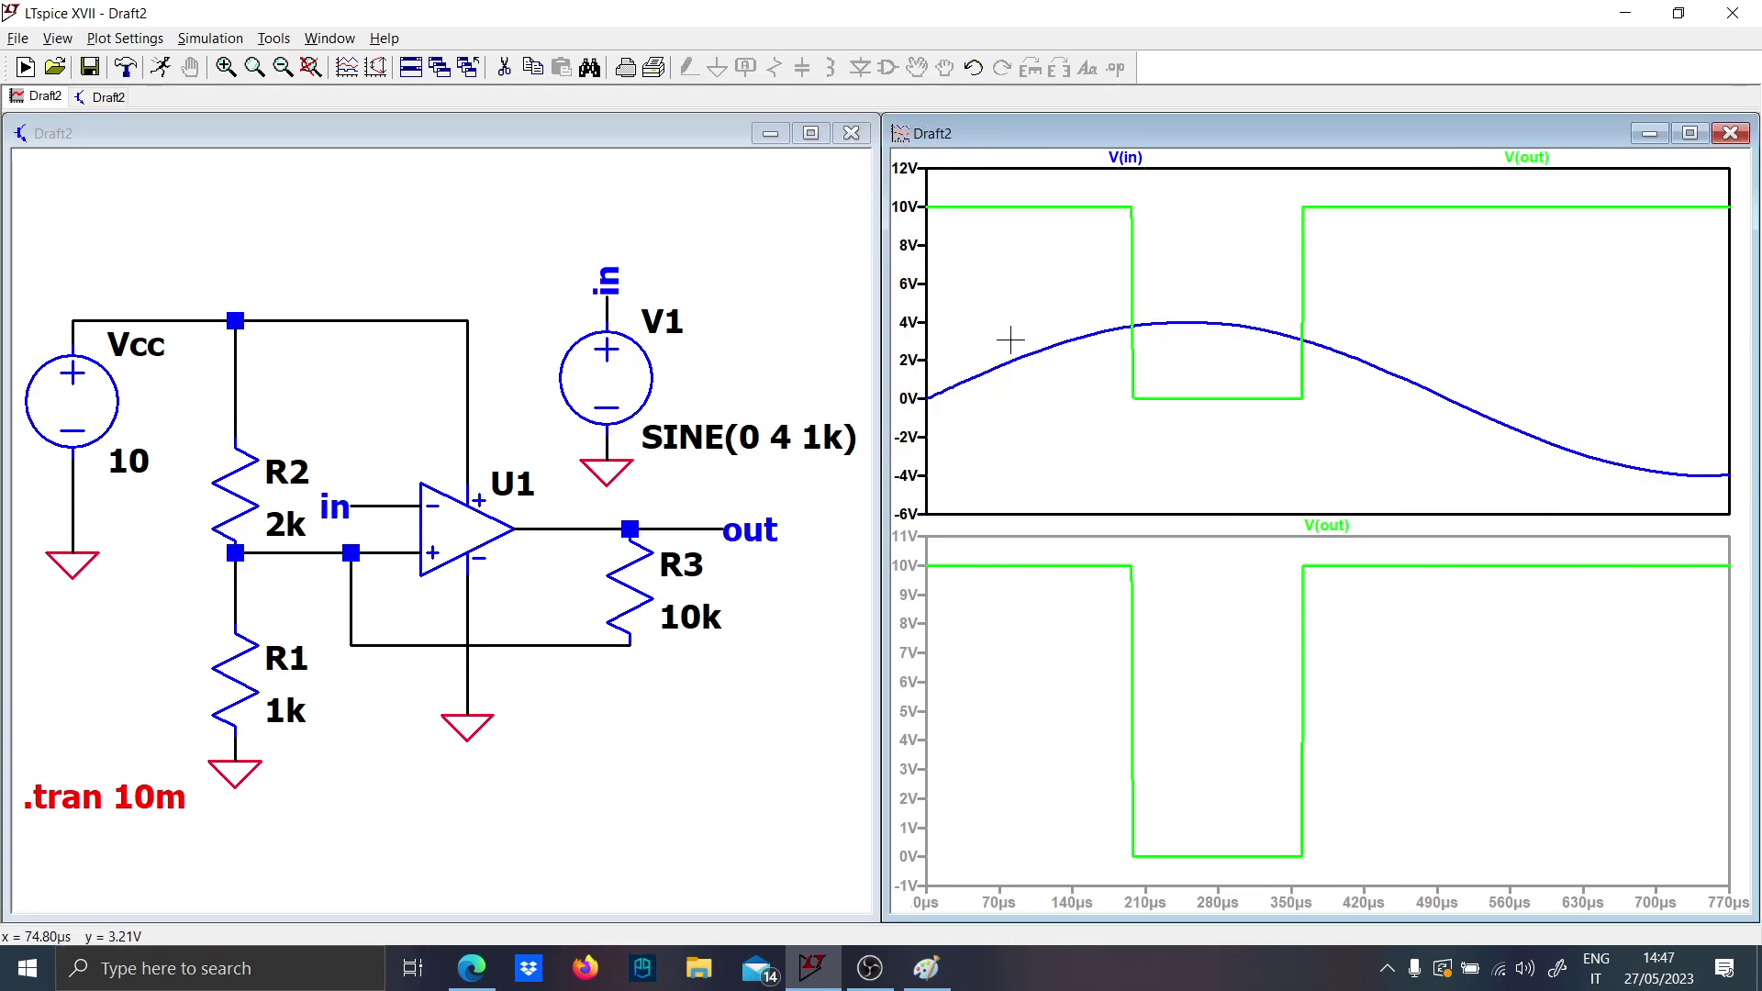
Place voltage source V2 below the op-amp, wired and grounded.
left_click(560, 580)
scroll(560, 580, "down", 1)
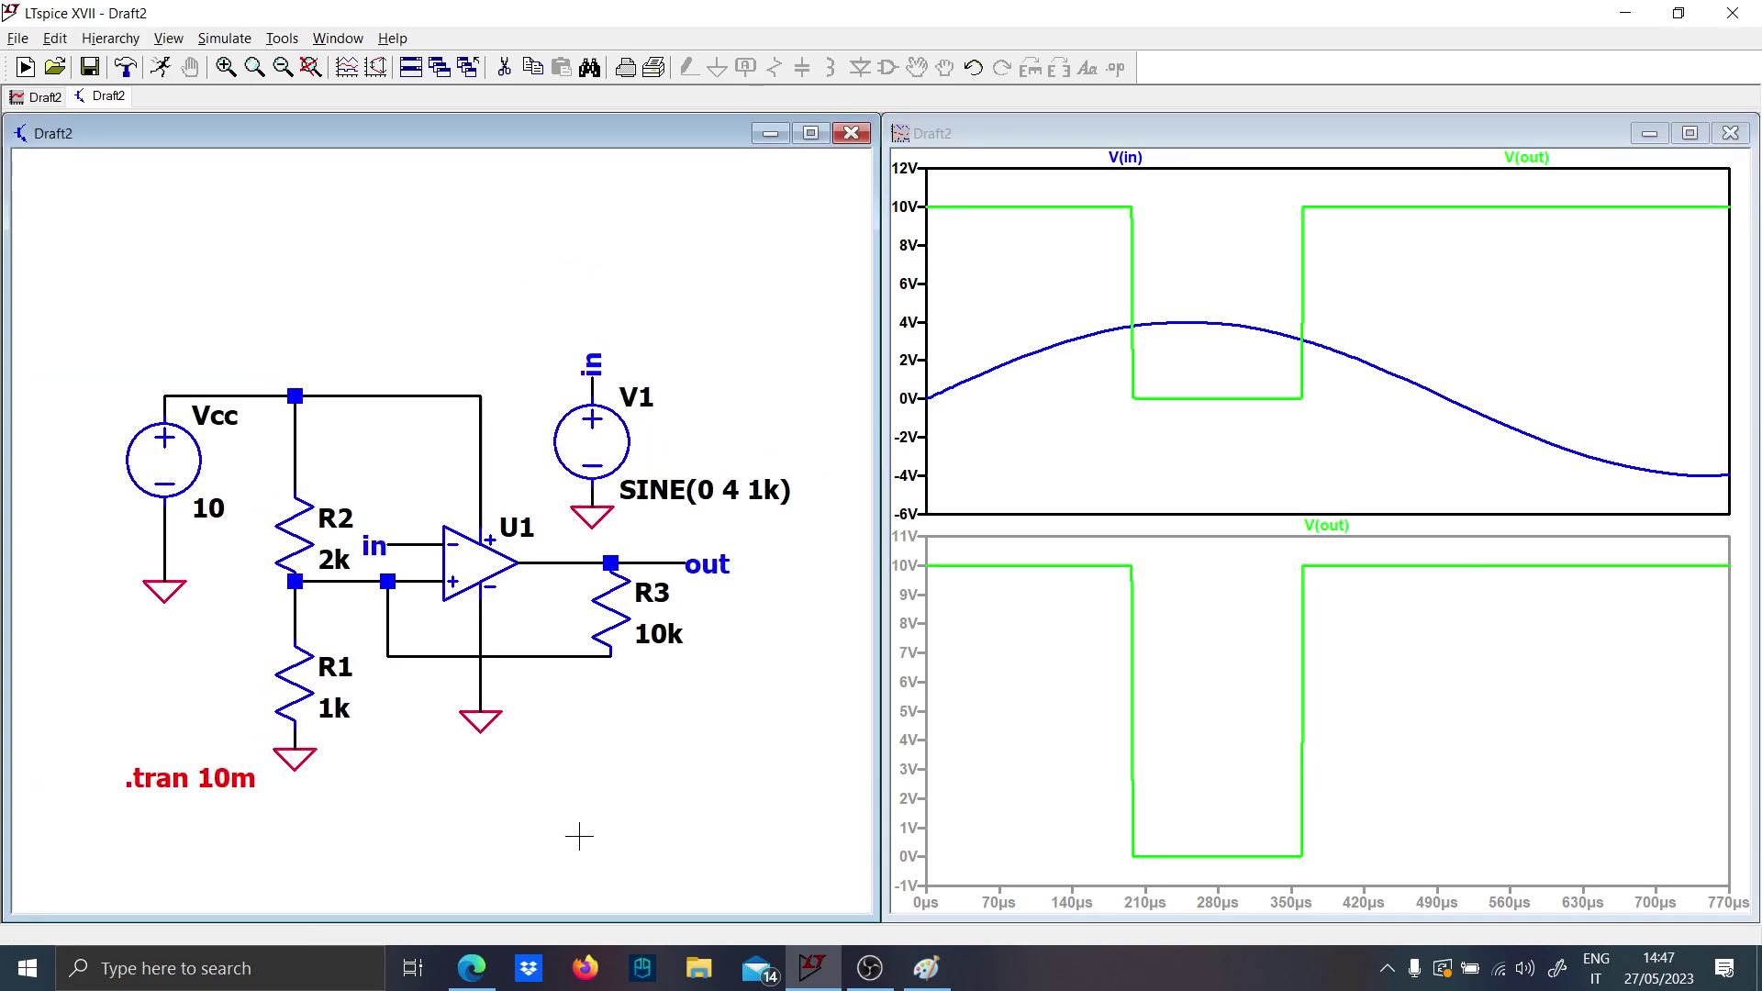
key("v")
left_click(530, 754)
left_click(529, 625)
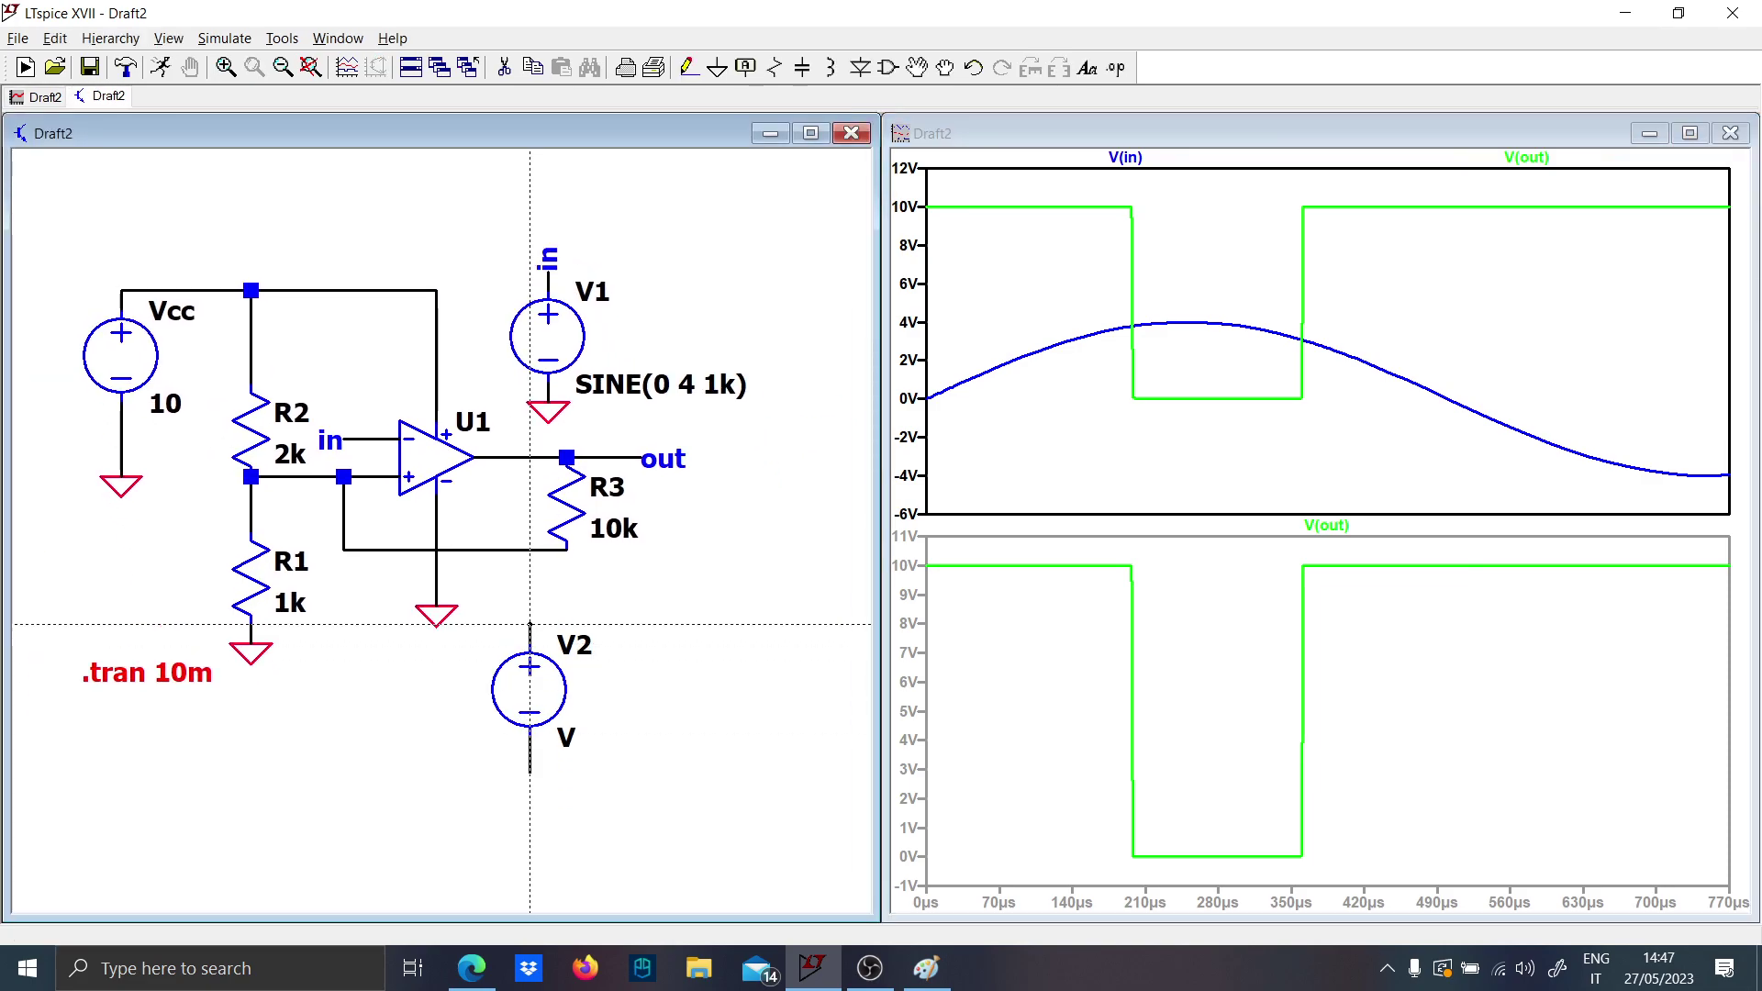
key("g")
right_click(582, 648)
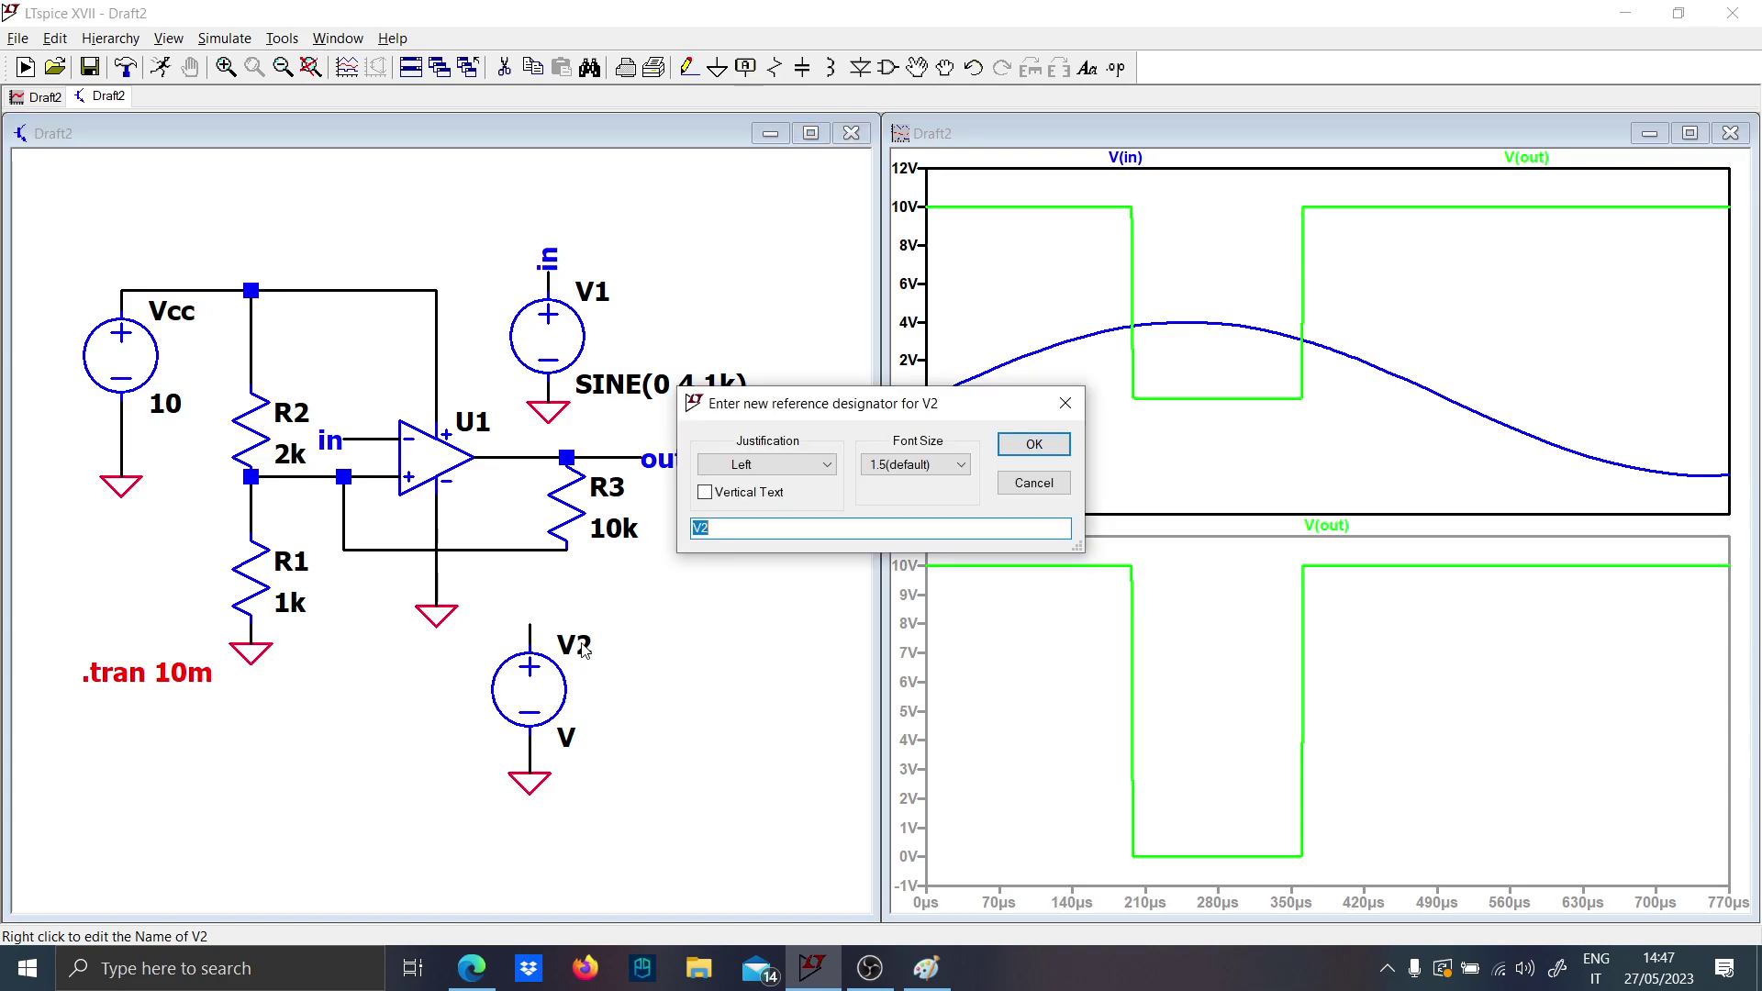
key("Return")
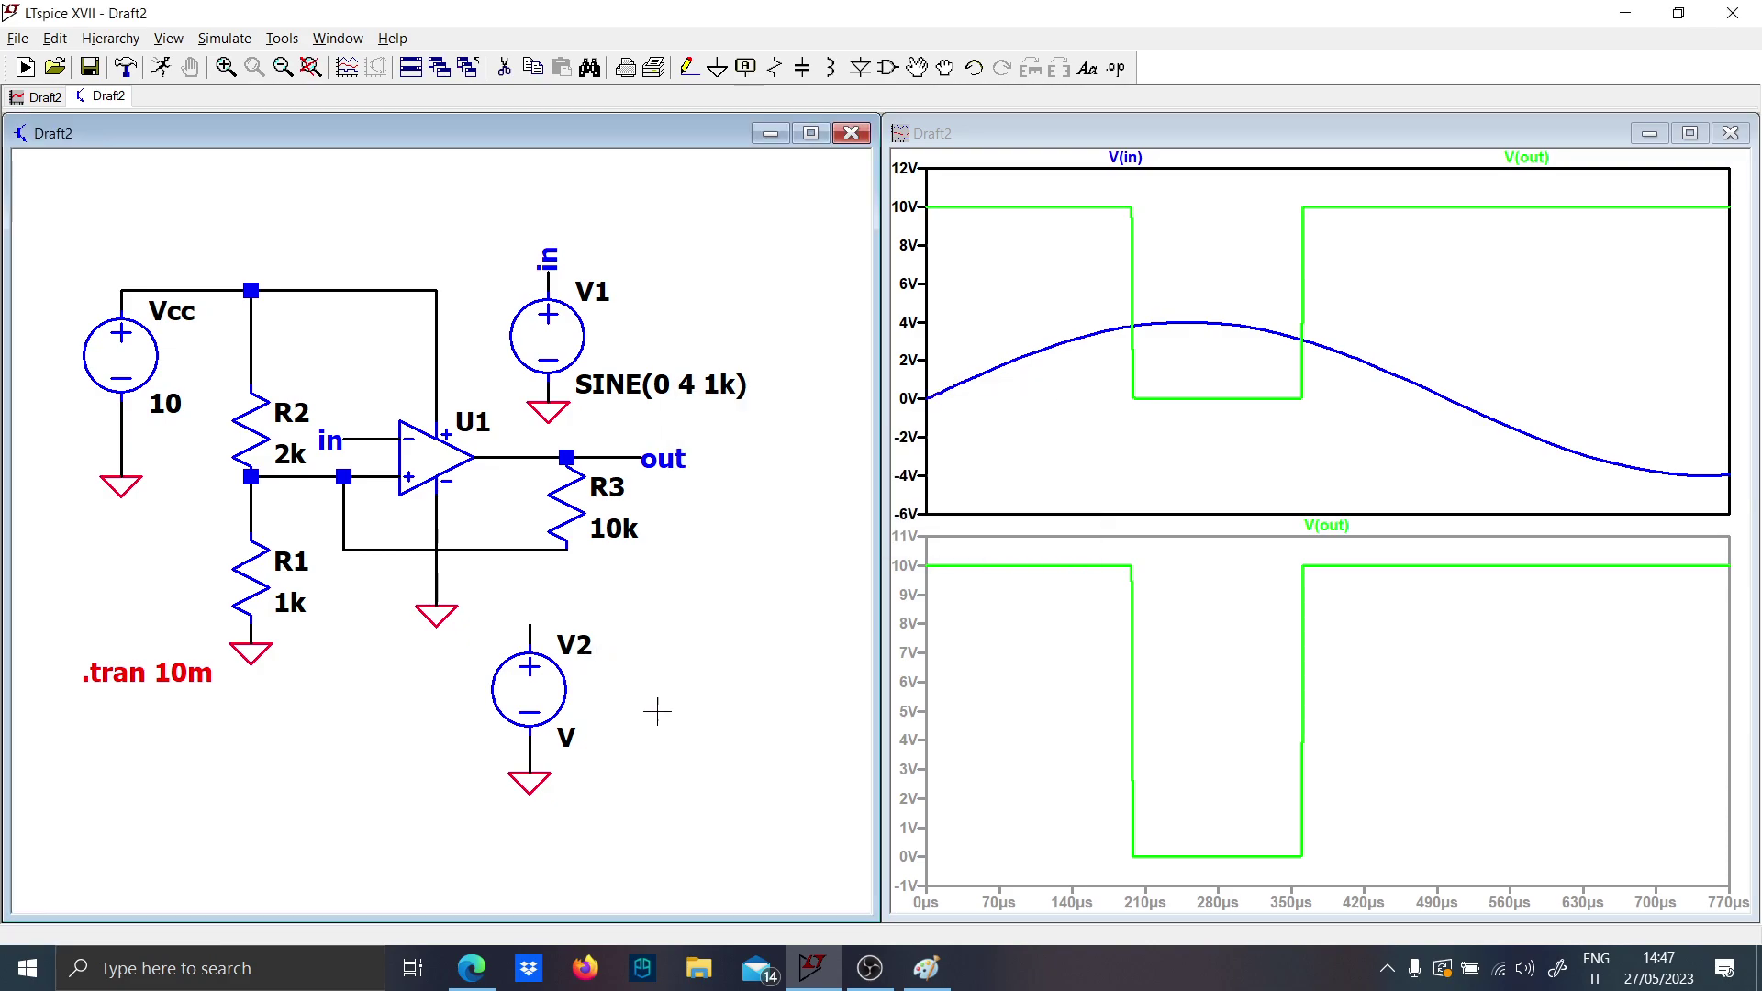
left_click(525, 688)
Place a copy of V2 to its right and start renaming it.
left_click(659, 688)
right_click(704, 645)
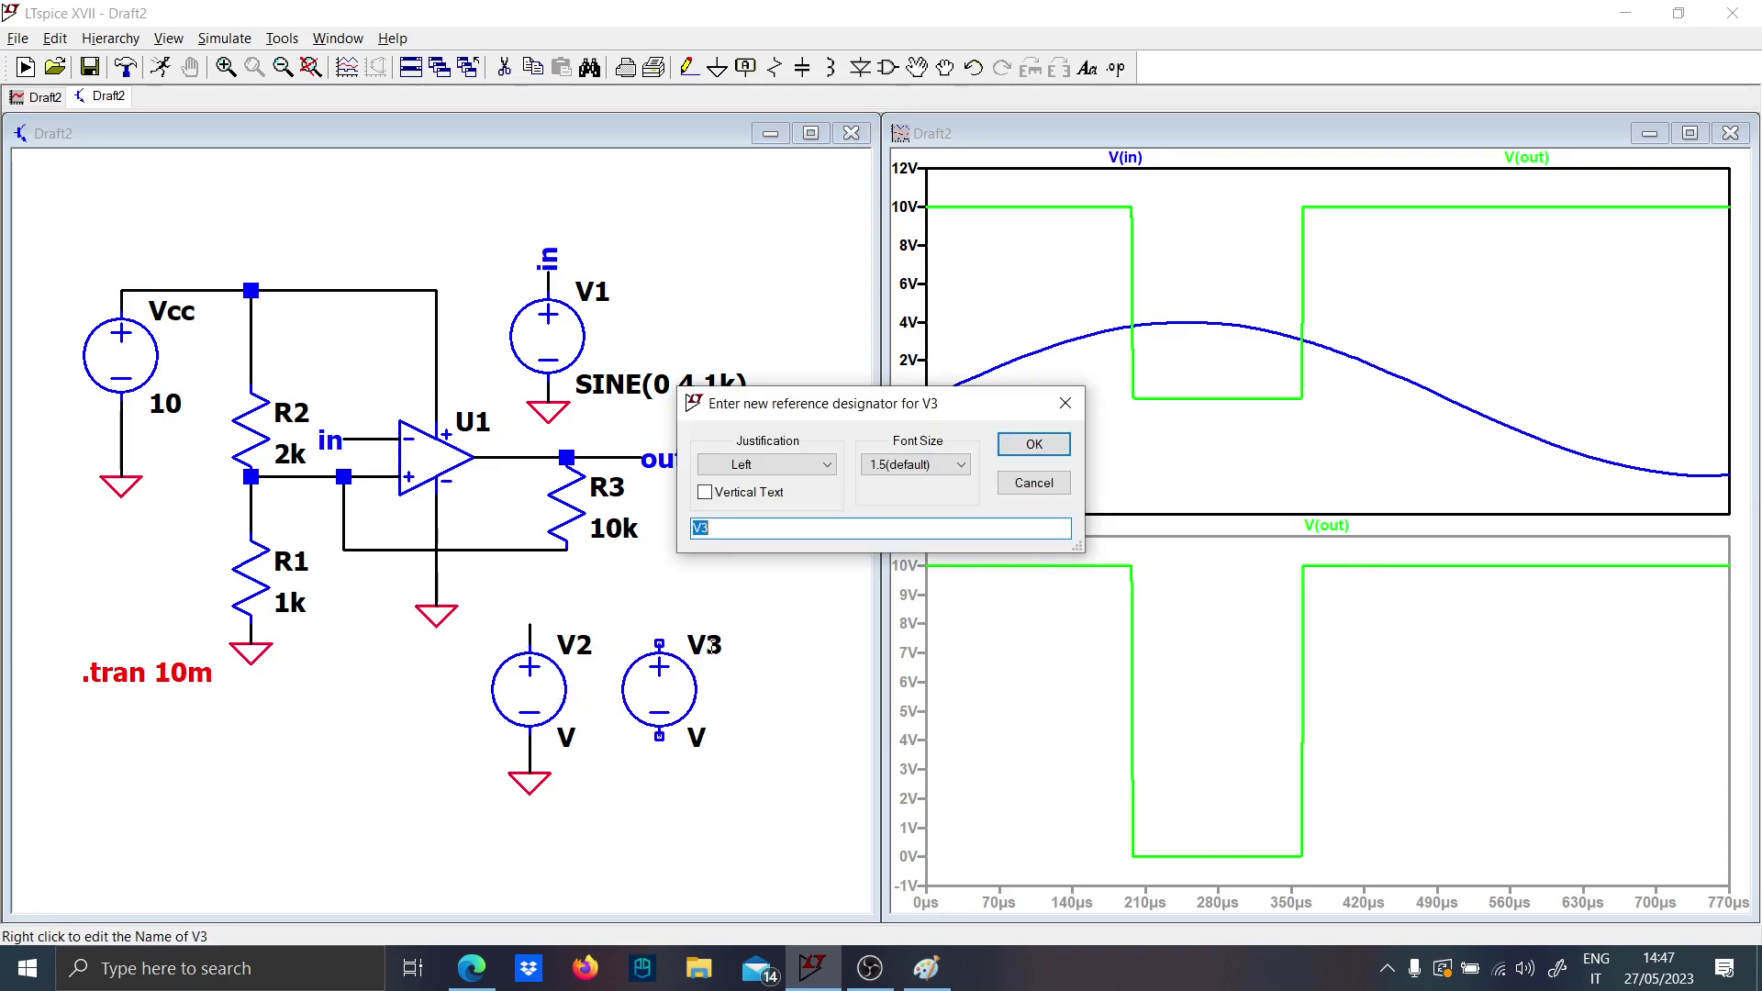
type("V")
key("Caps_Lock")
Name the copy V2', then wire and ground it.
type("2'")
key("Return")
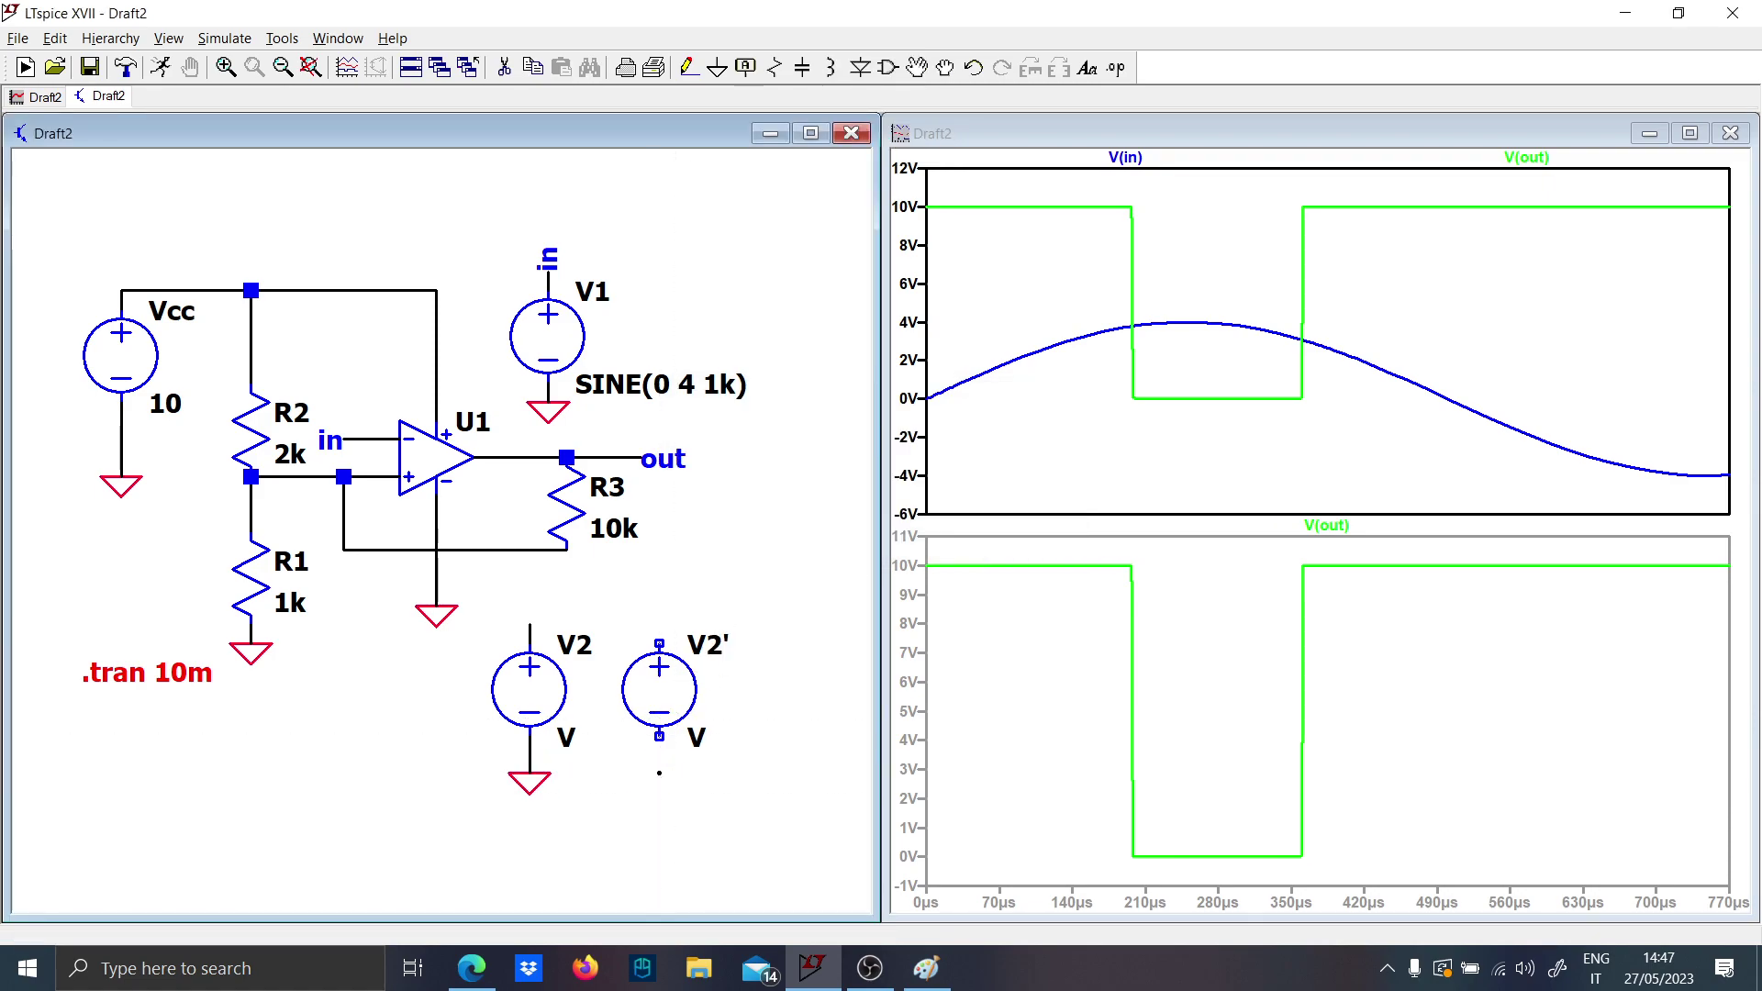
left_click(659, 775)
left_click(659, 624)
key("g")
left_click(658, 780)
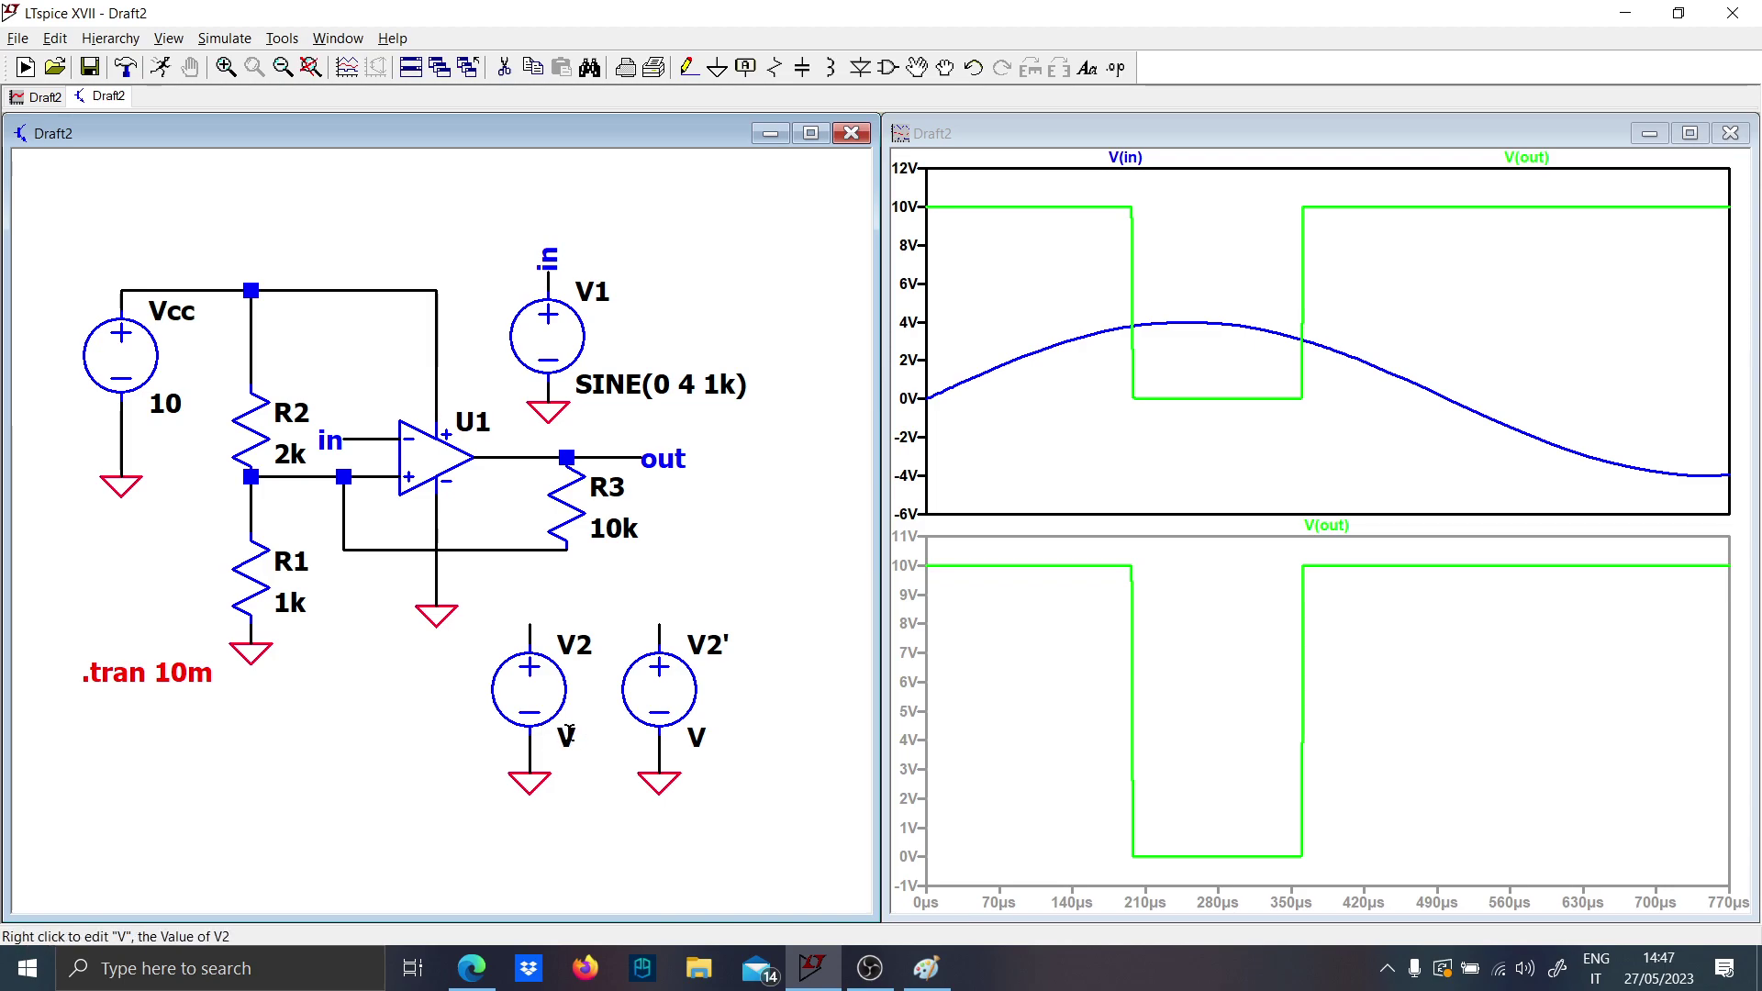
Set V2 to 3.8 and V2' to 2.5, then run the simulation.
right_click(558, 734)
type("3.8")
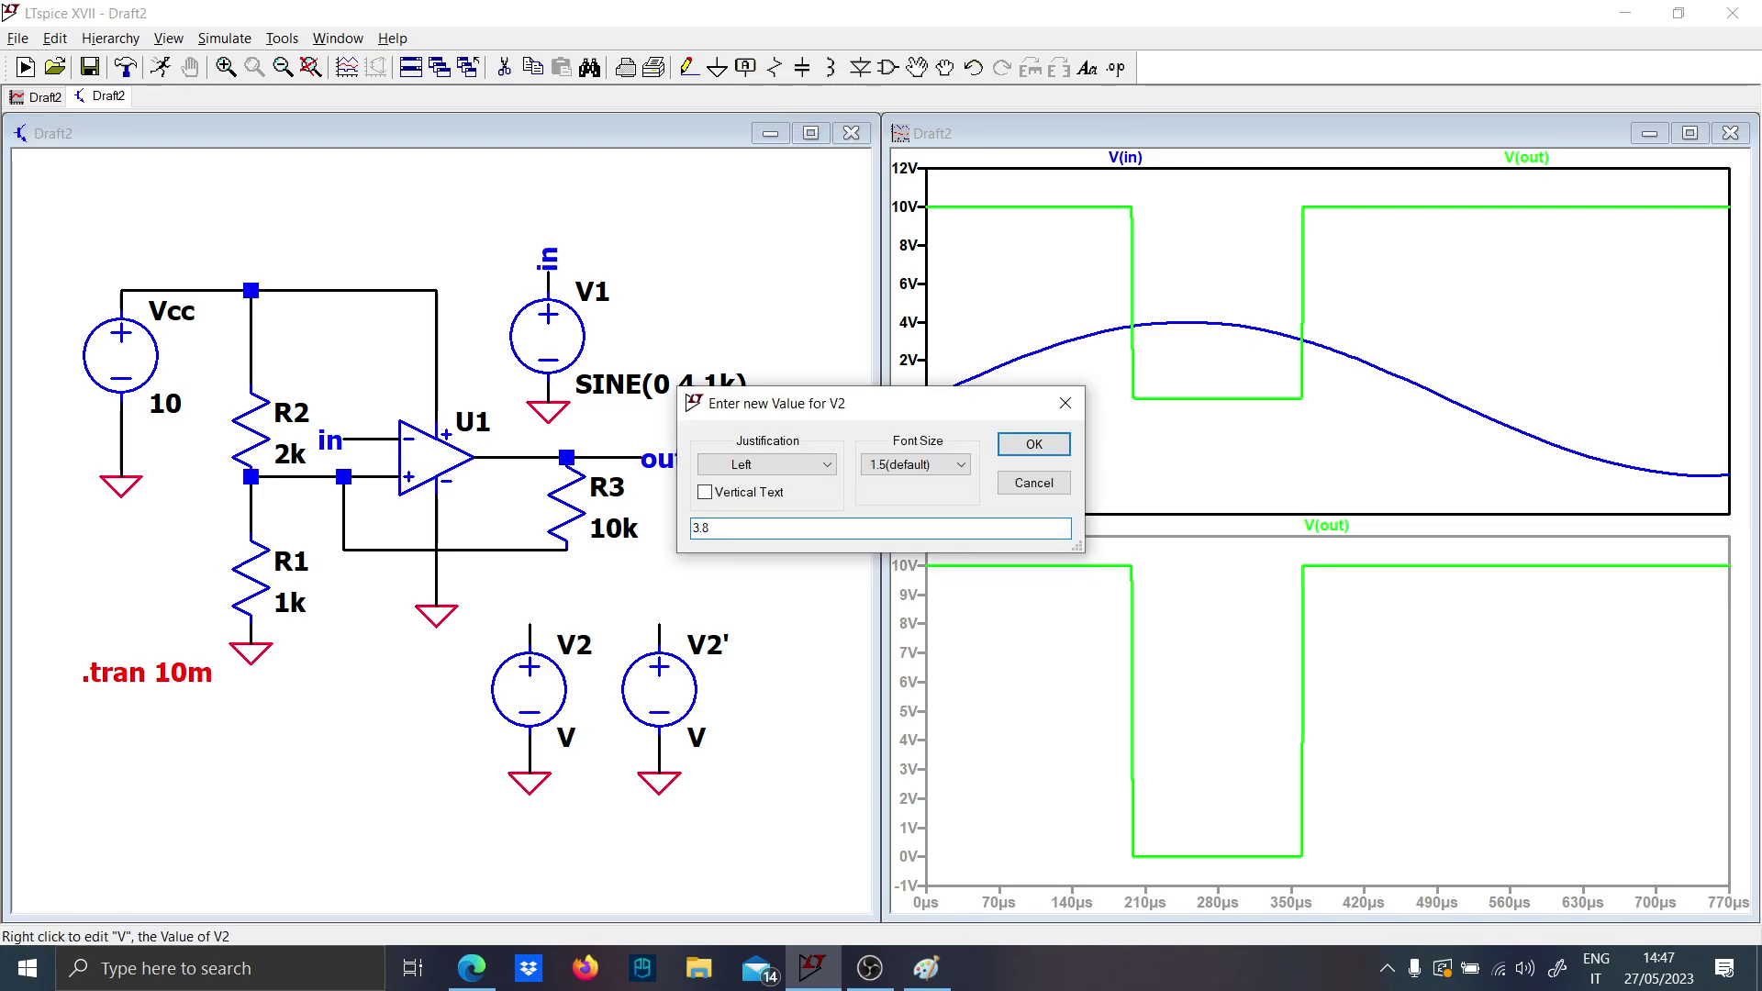
key("Return")
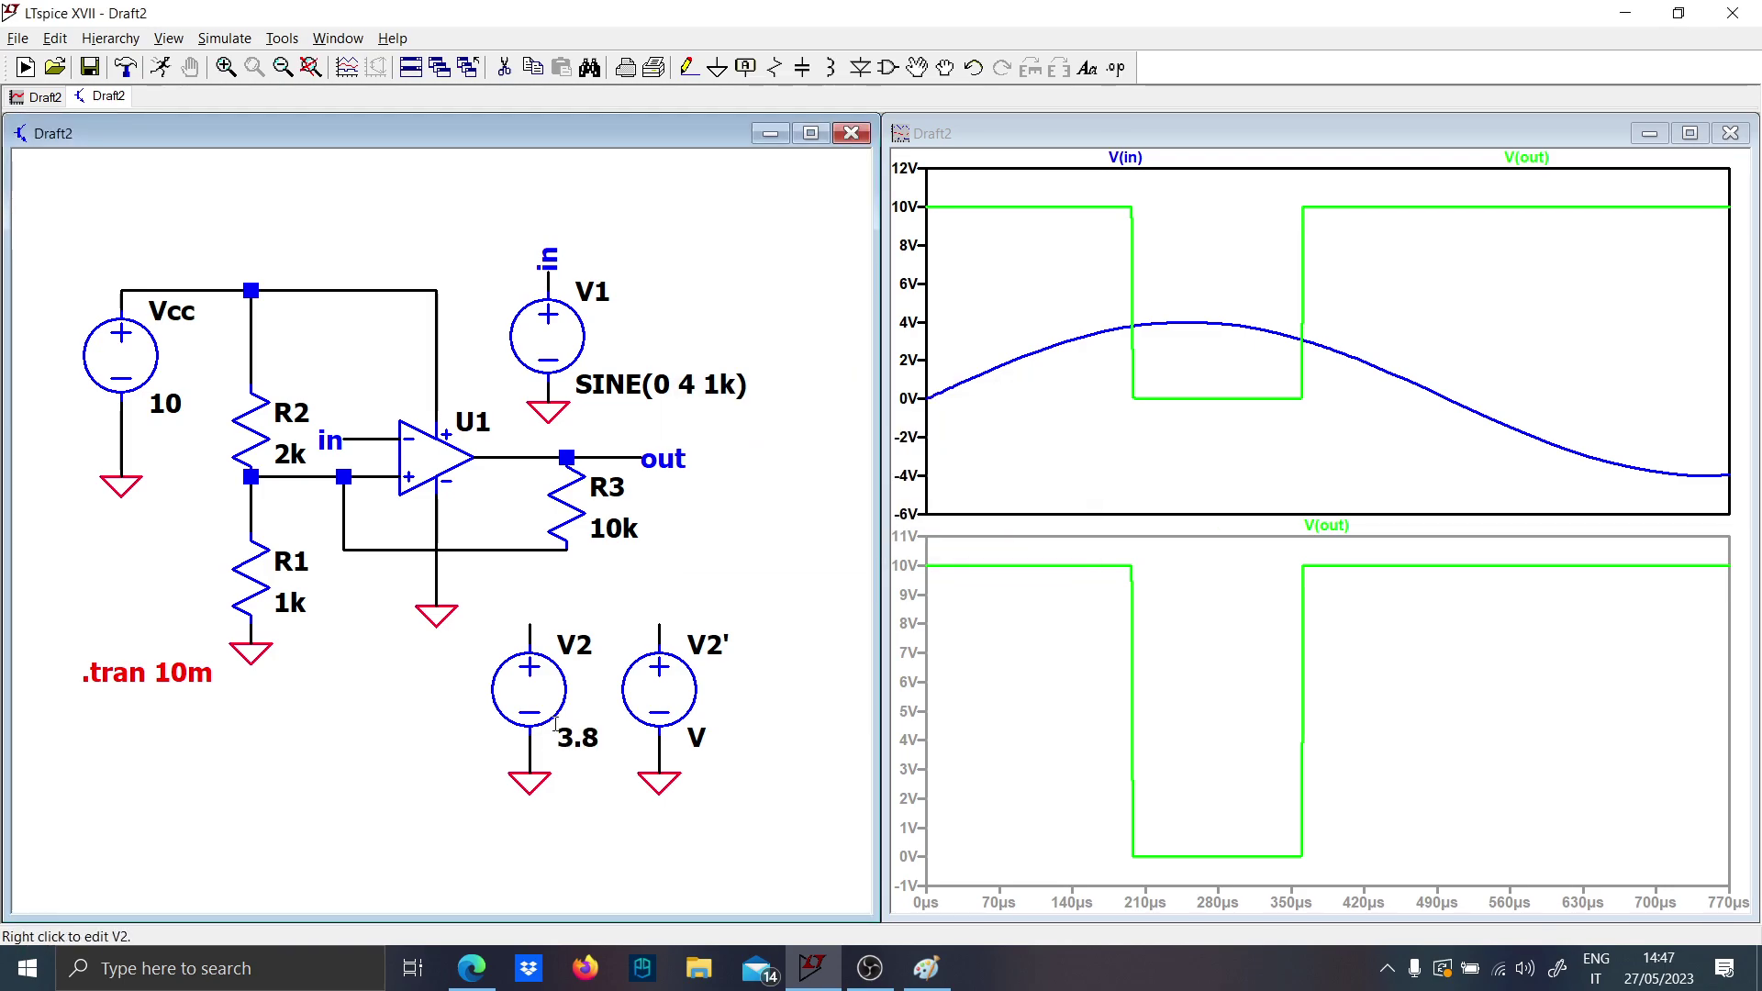
right_click(697, 736)
type("2.5")
key("Return")
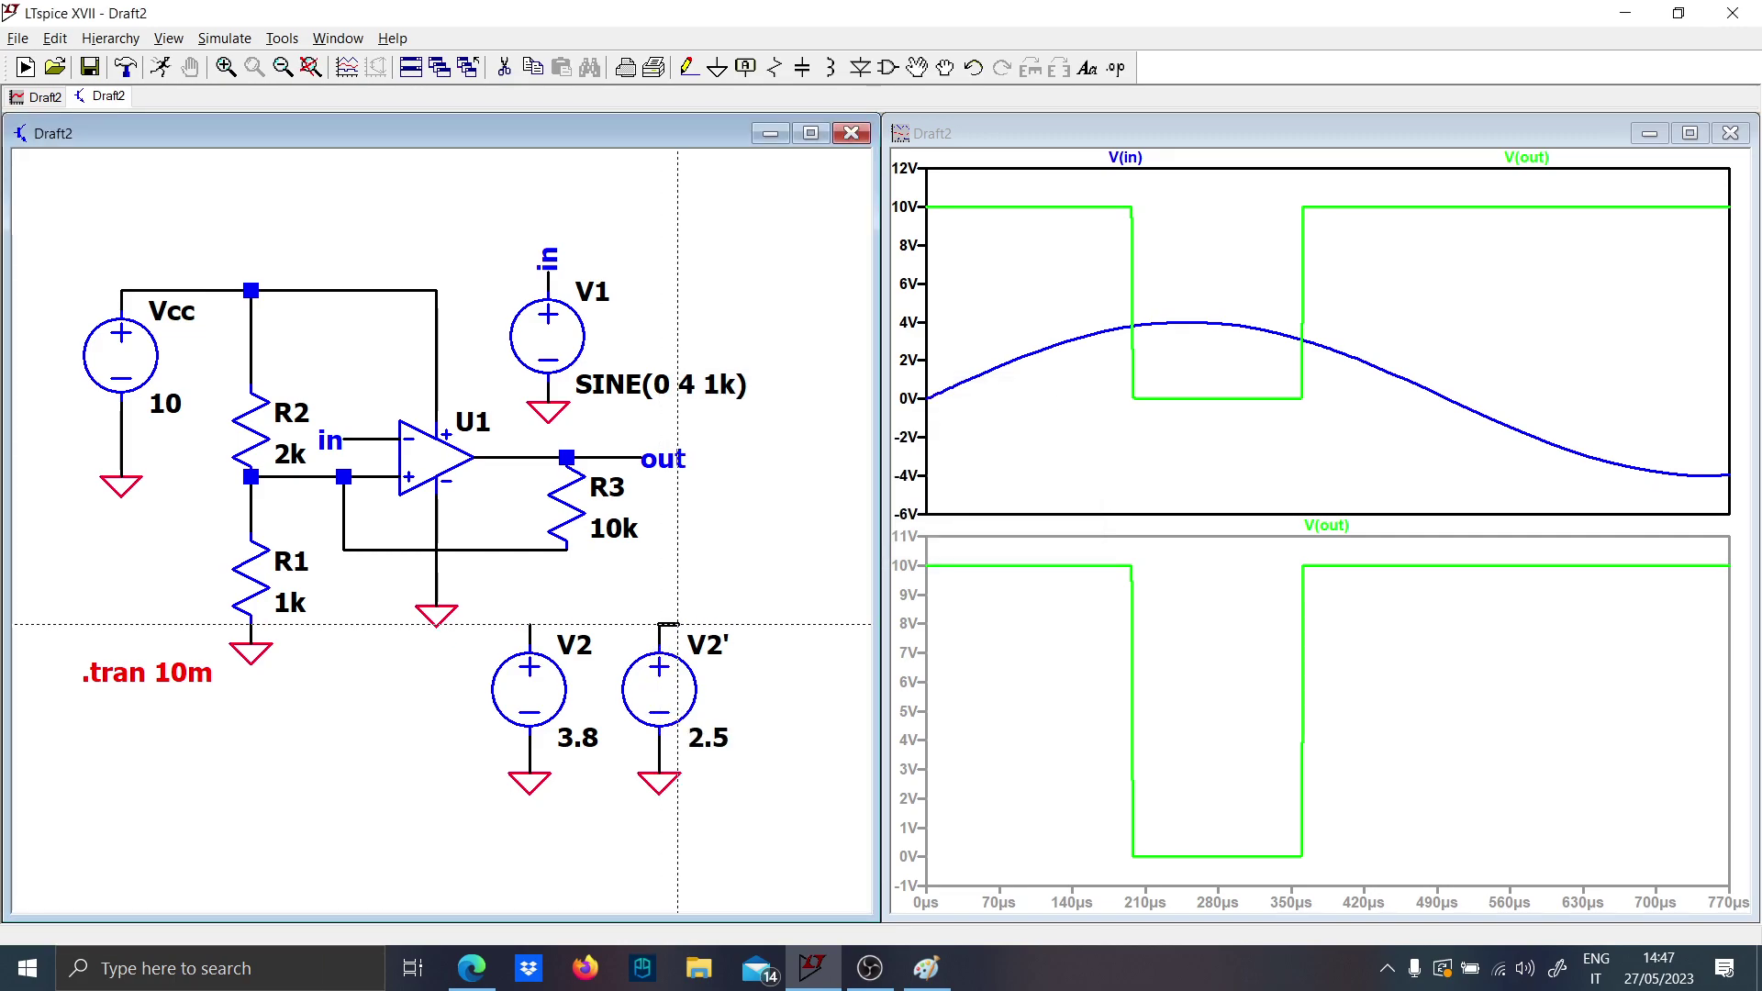
left_click(157, 71)
key("Return")
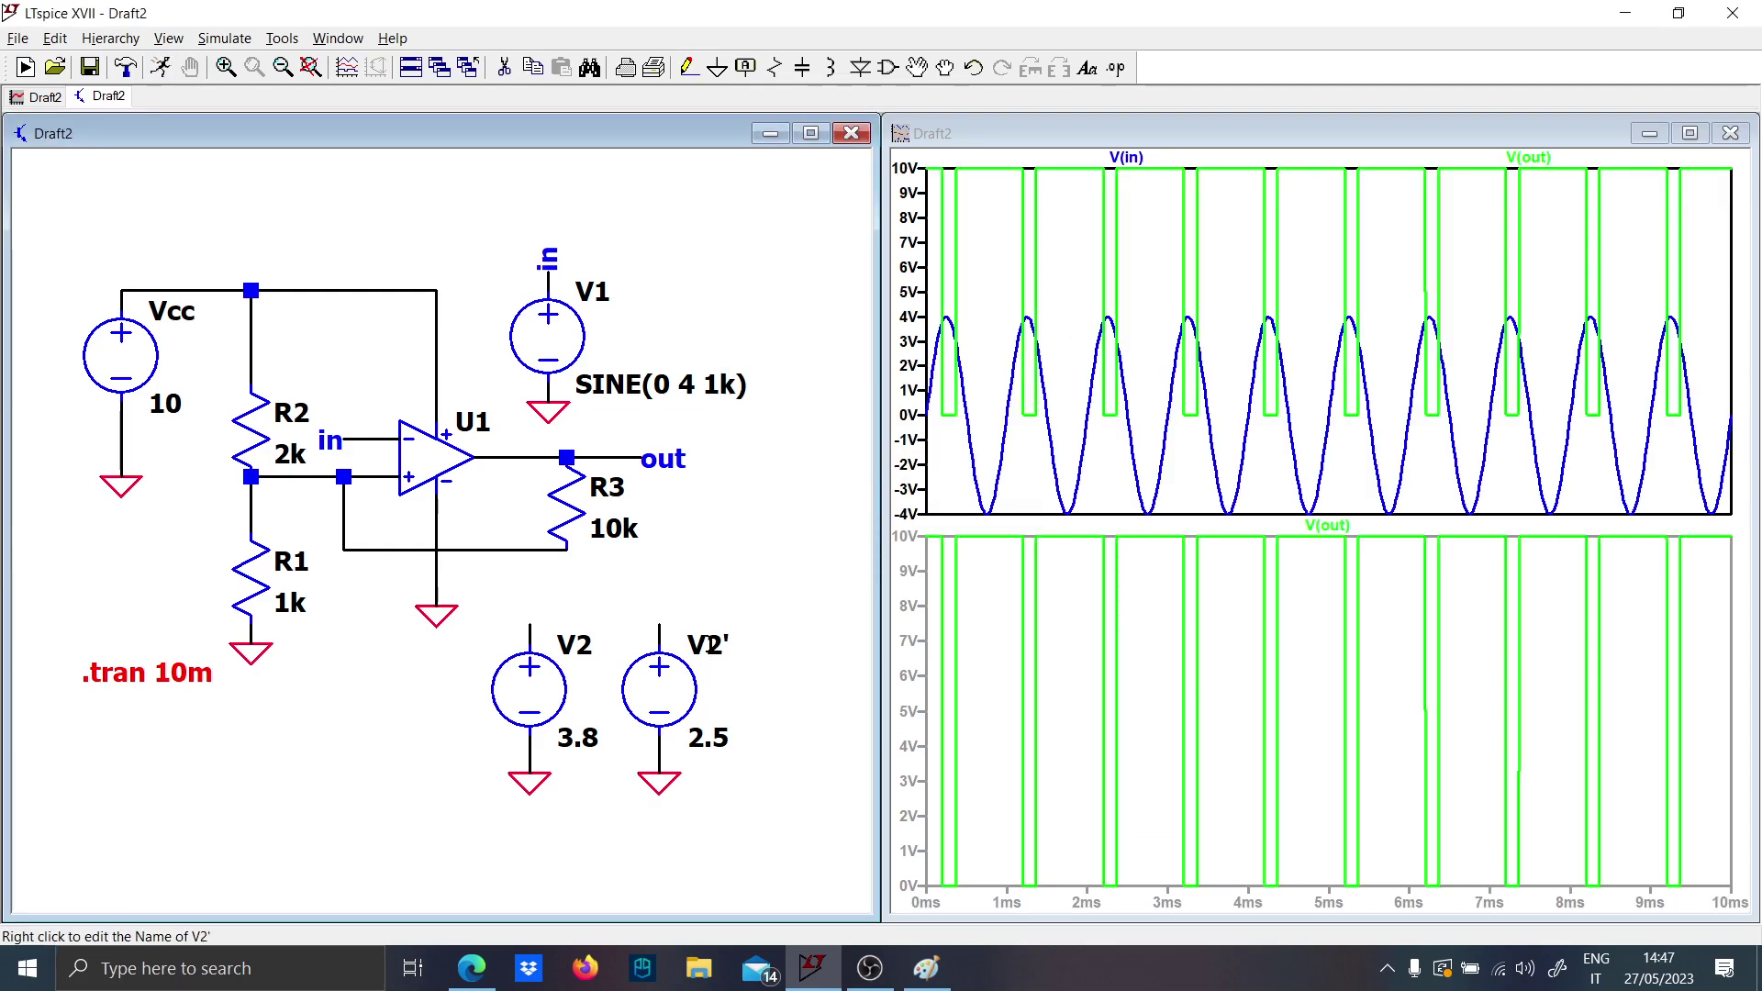
Rename V2' to V3 and label the sources' top nets v2 and v2i.
right_click(715, 646)
type("V3")
key("Return")
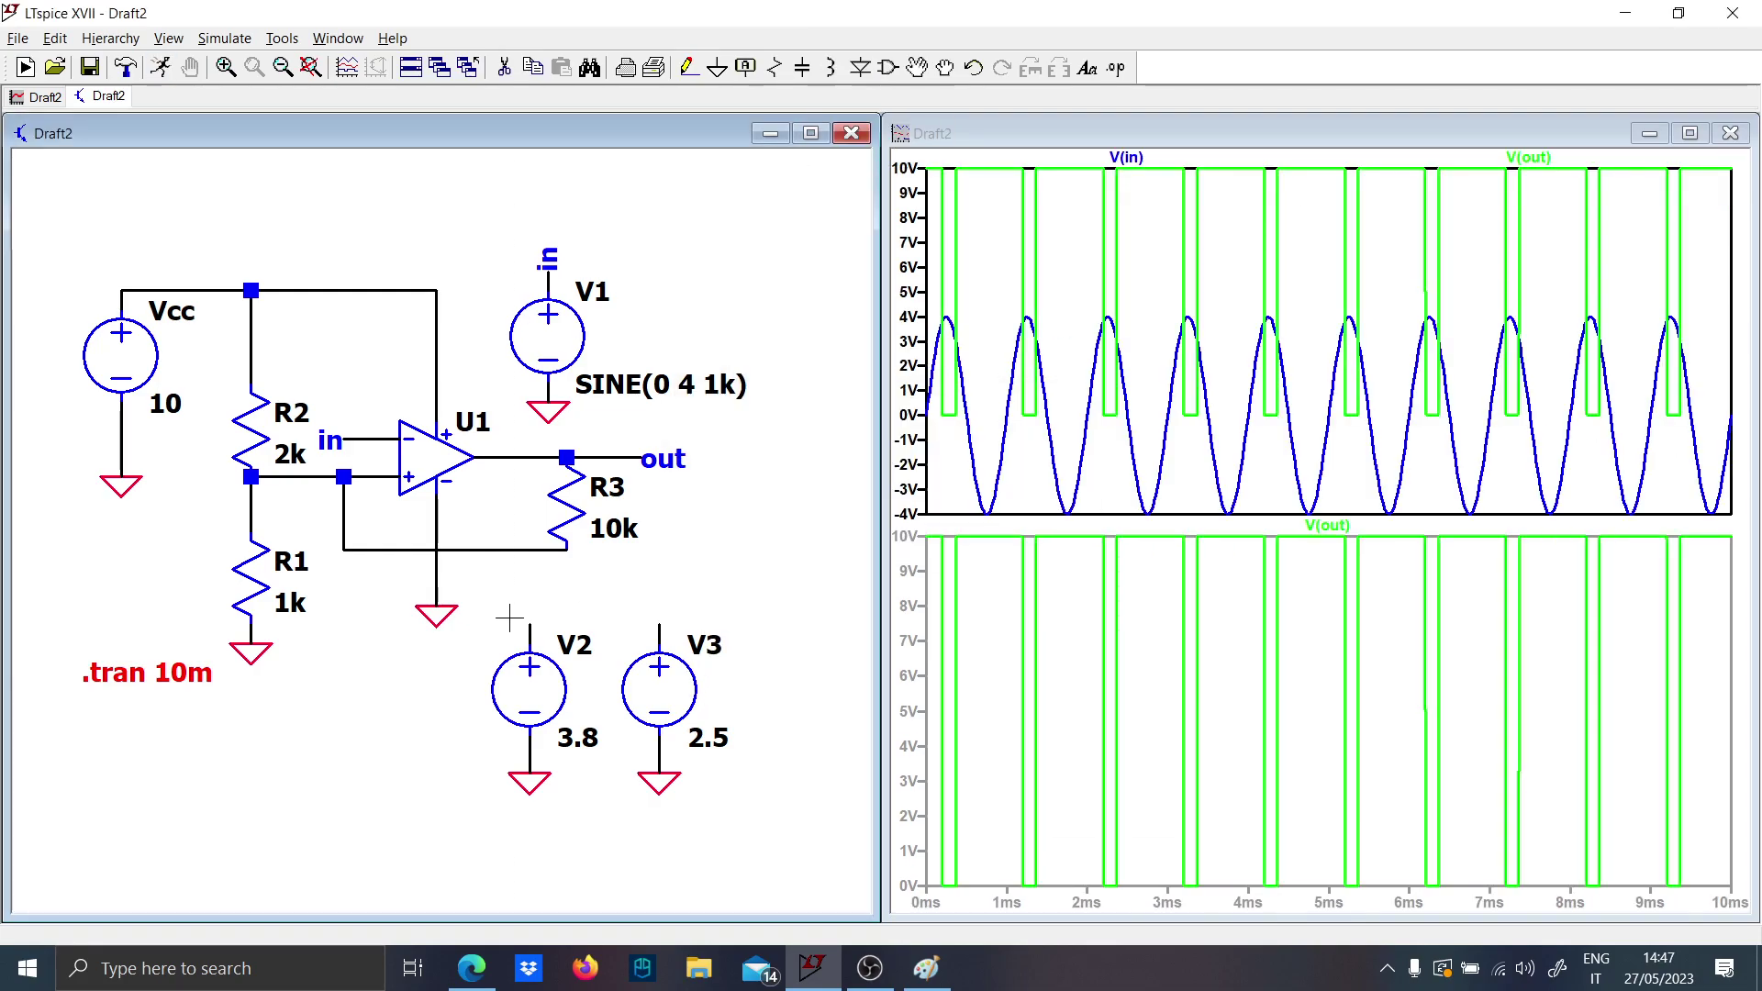
key("F4")
type("v2")
key("Return")
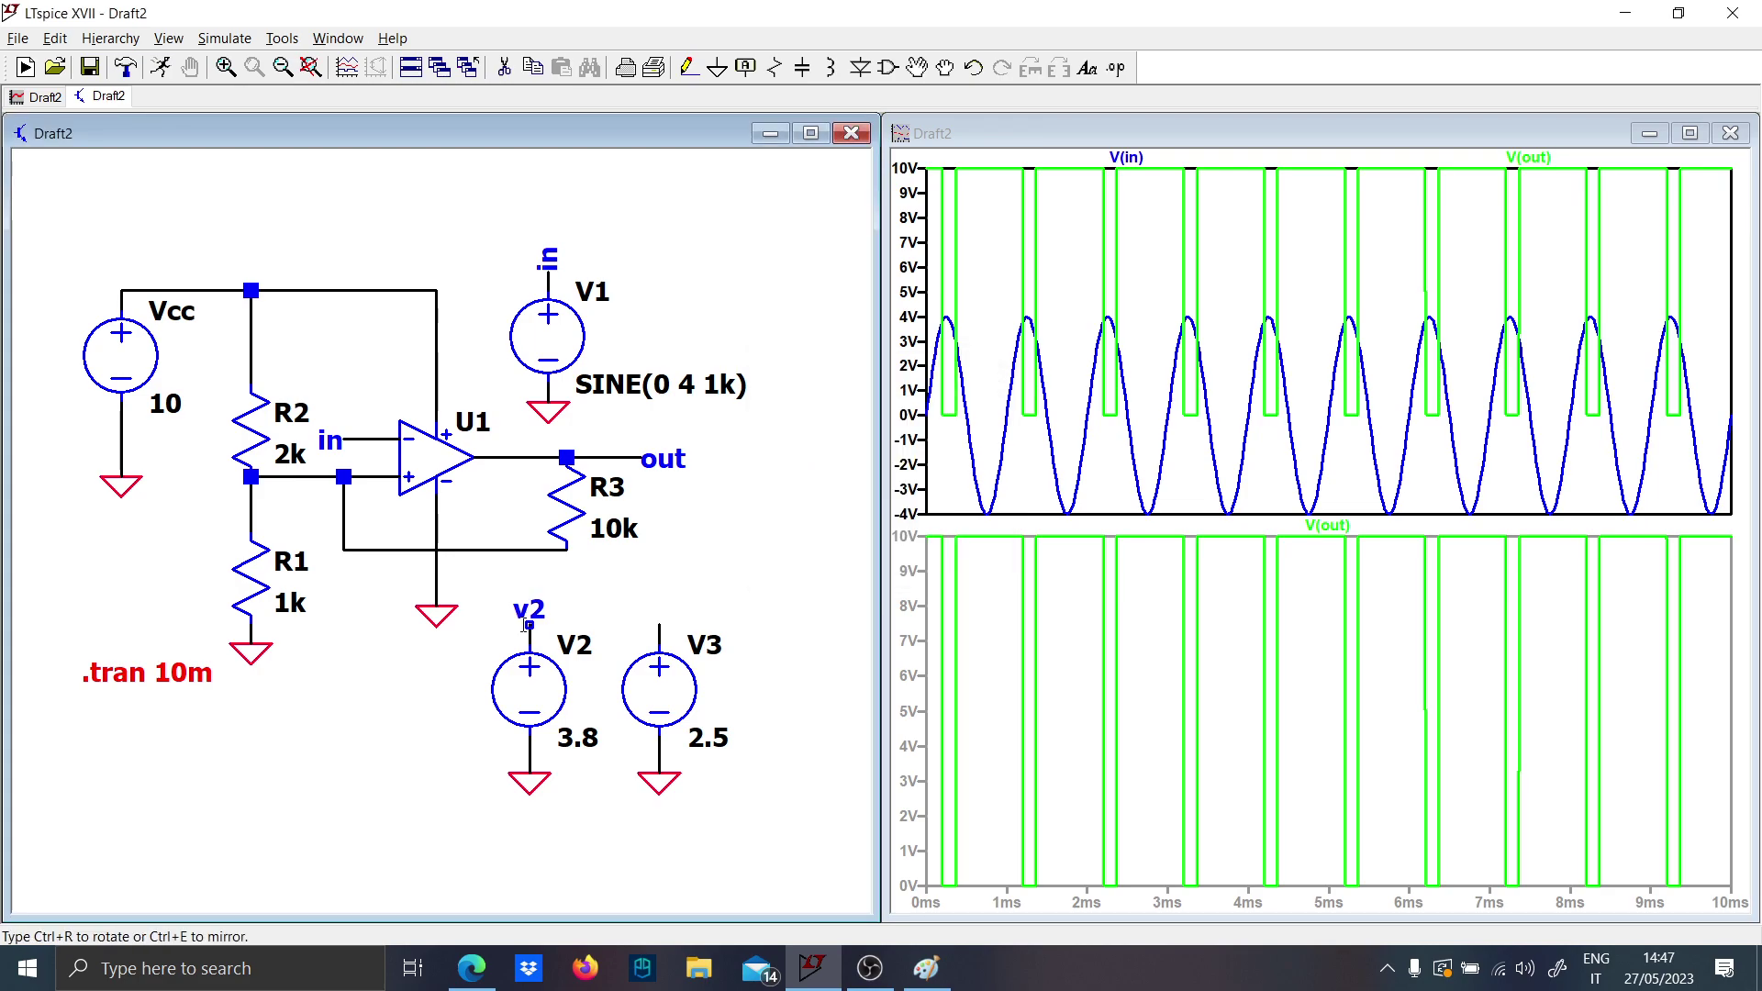
left_click(528, 629)
type("v2")
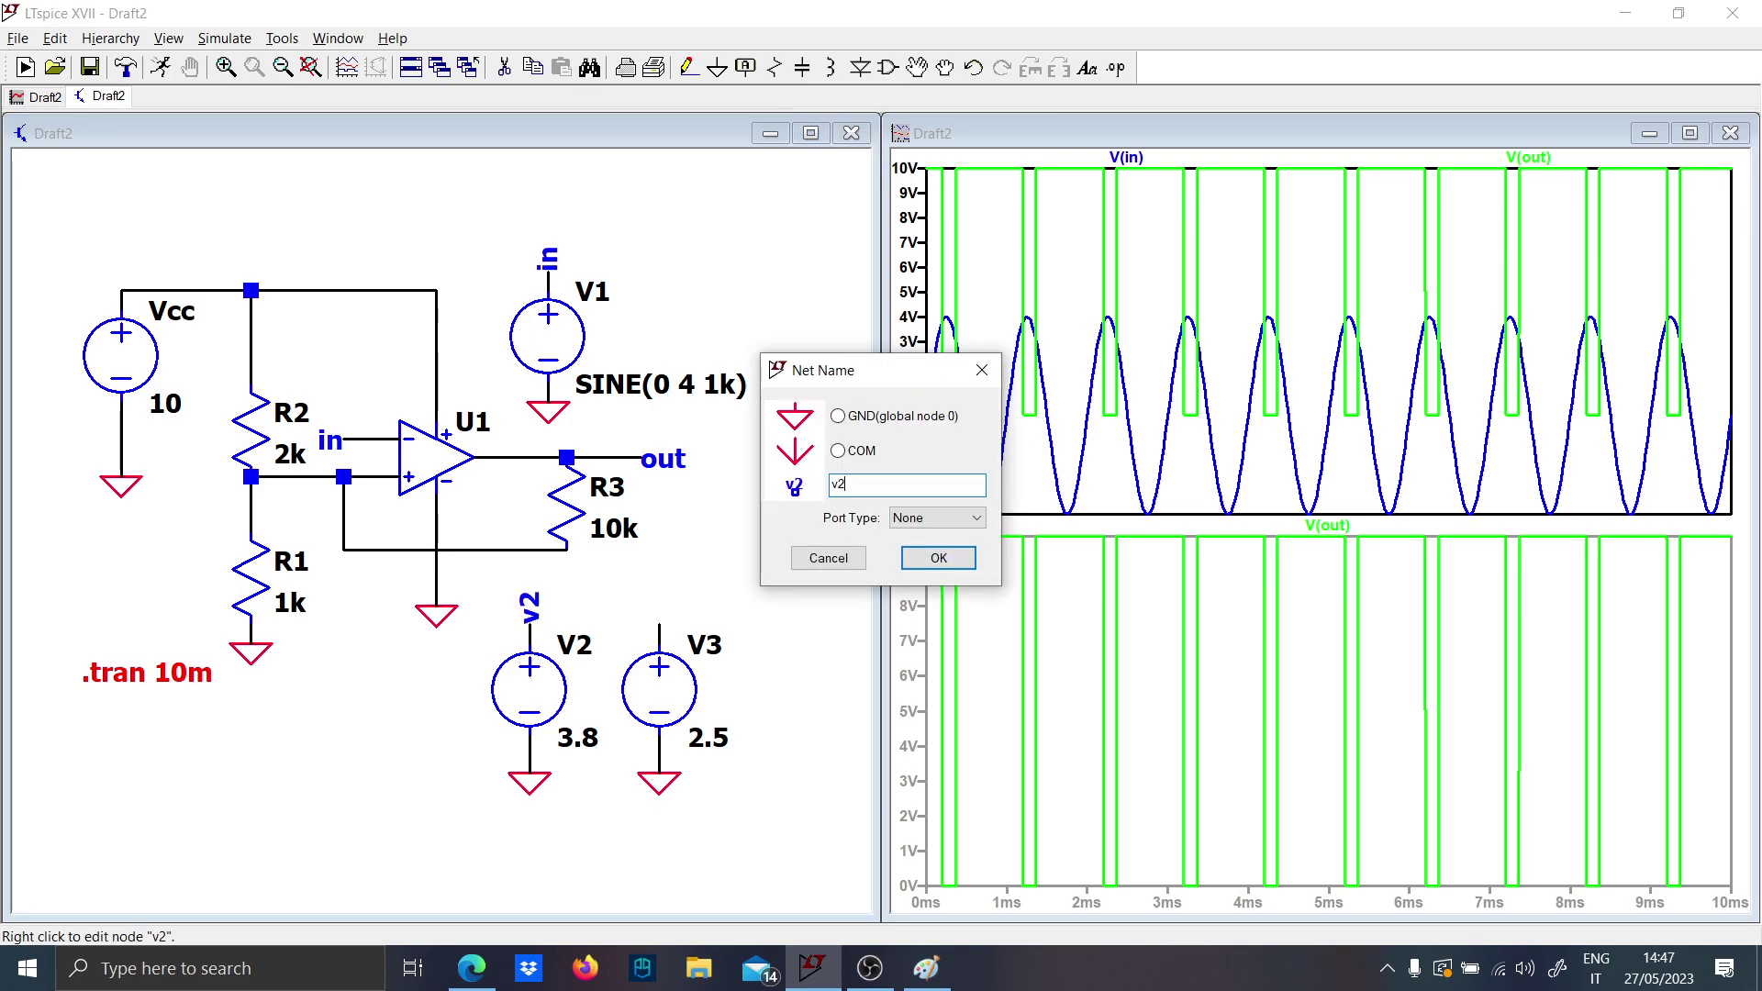
type("ì")
key("Return")
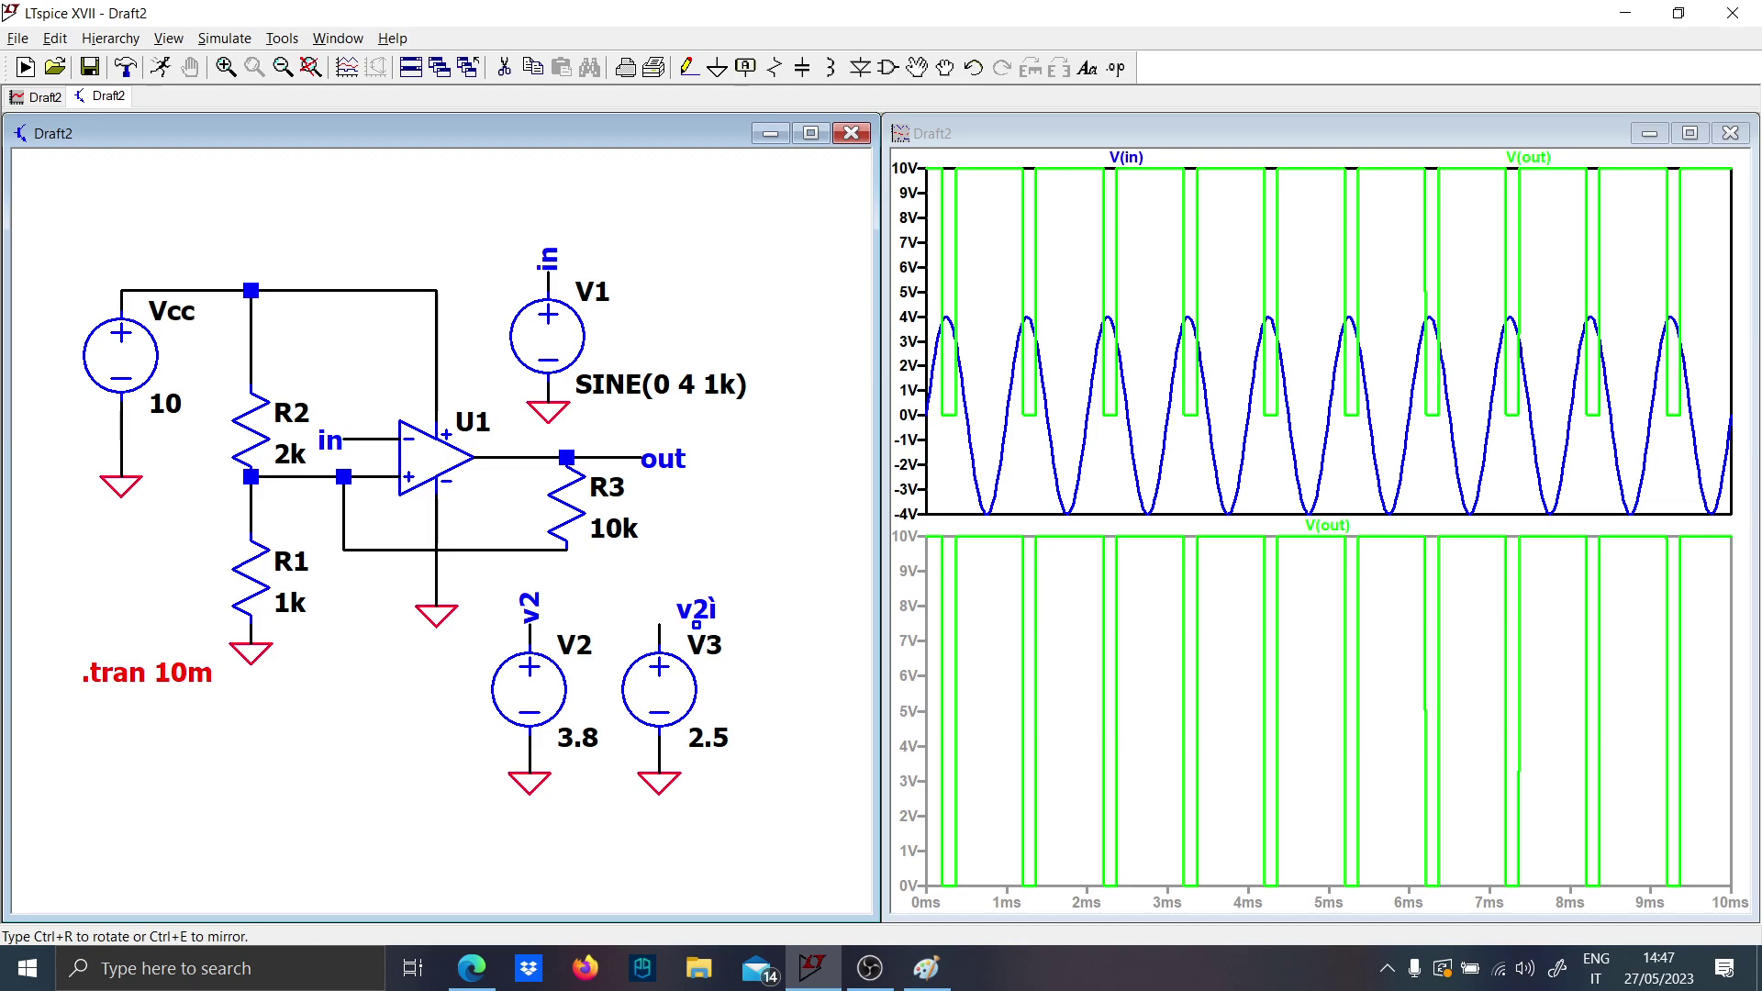
key("ctrl+r")
left_click(659, 625)
Rerun the simulation and probe the 3.8 V V(v2) and 2.5 V V(v2i) references.
left_click(161, 74)
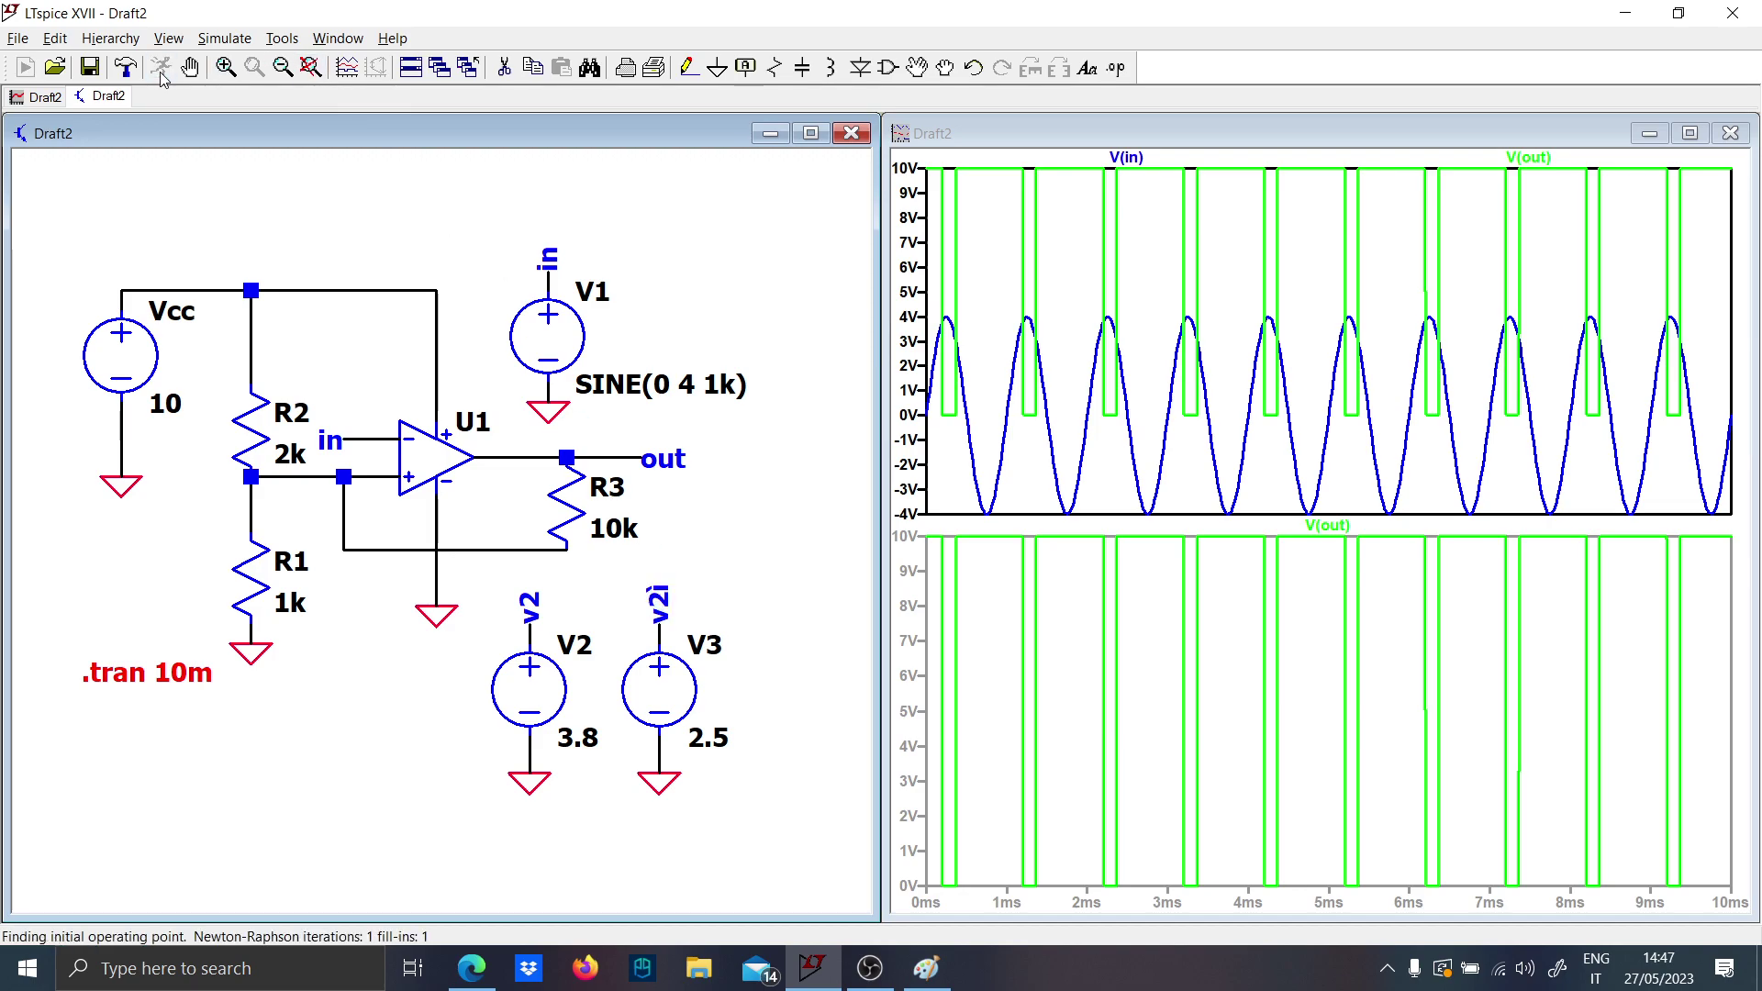
left_click(529, 632)
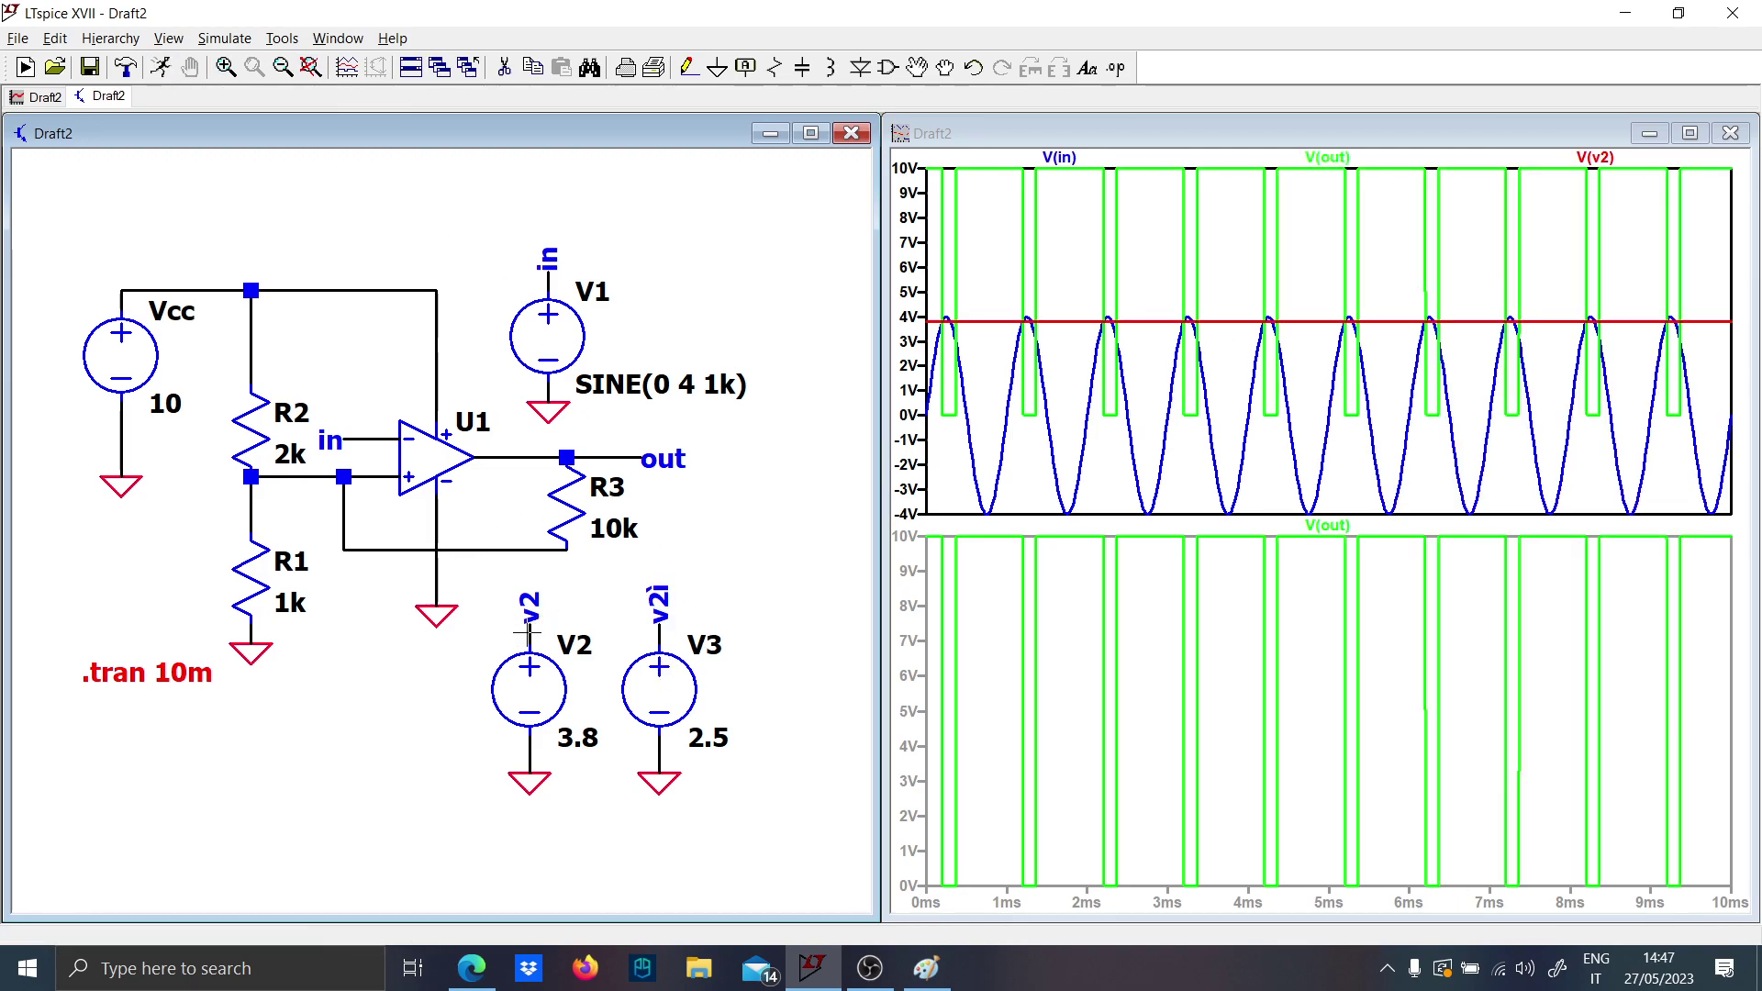
left_click(658, 629)
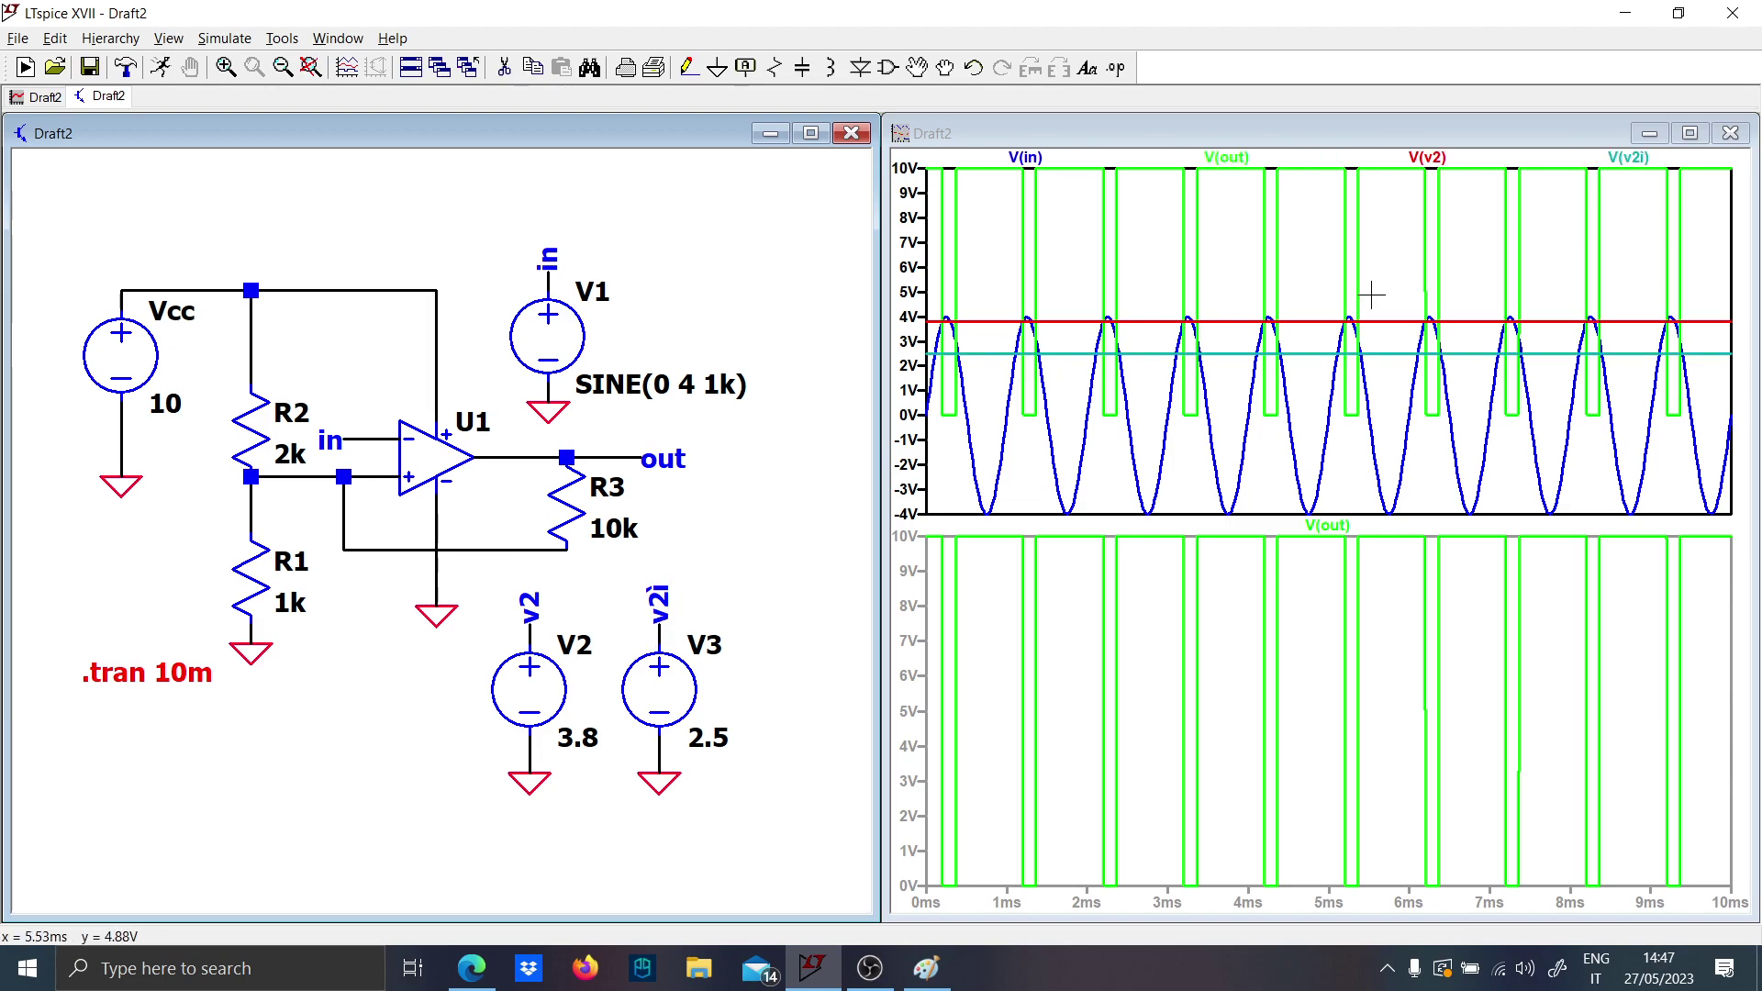
Zoom in on the first input cycle and output pulse, fitting the view in between.
left_click_drag(1076, 518, 924, 271)
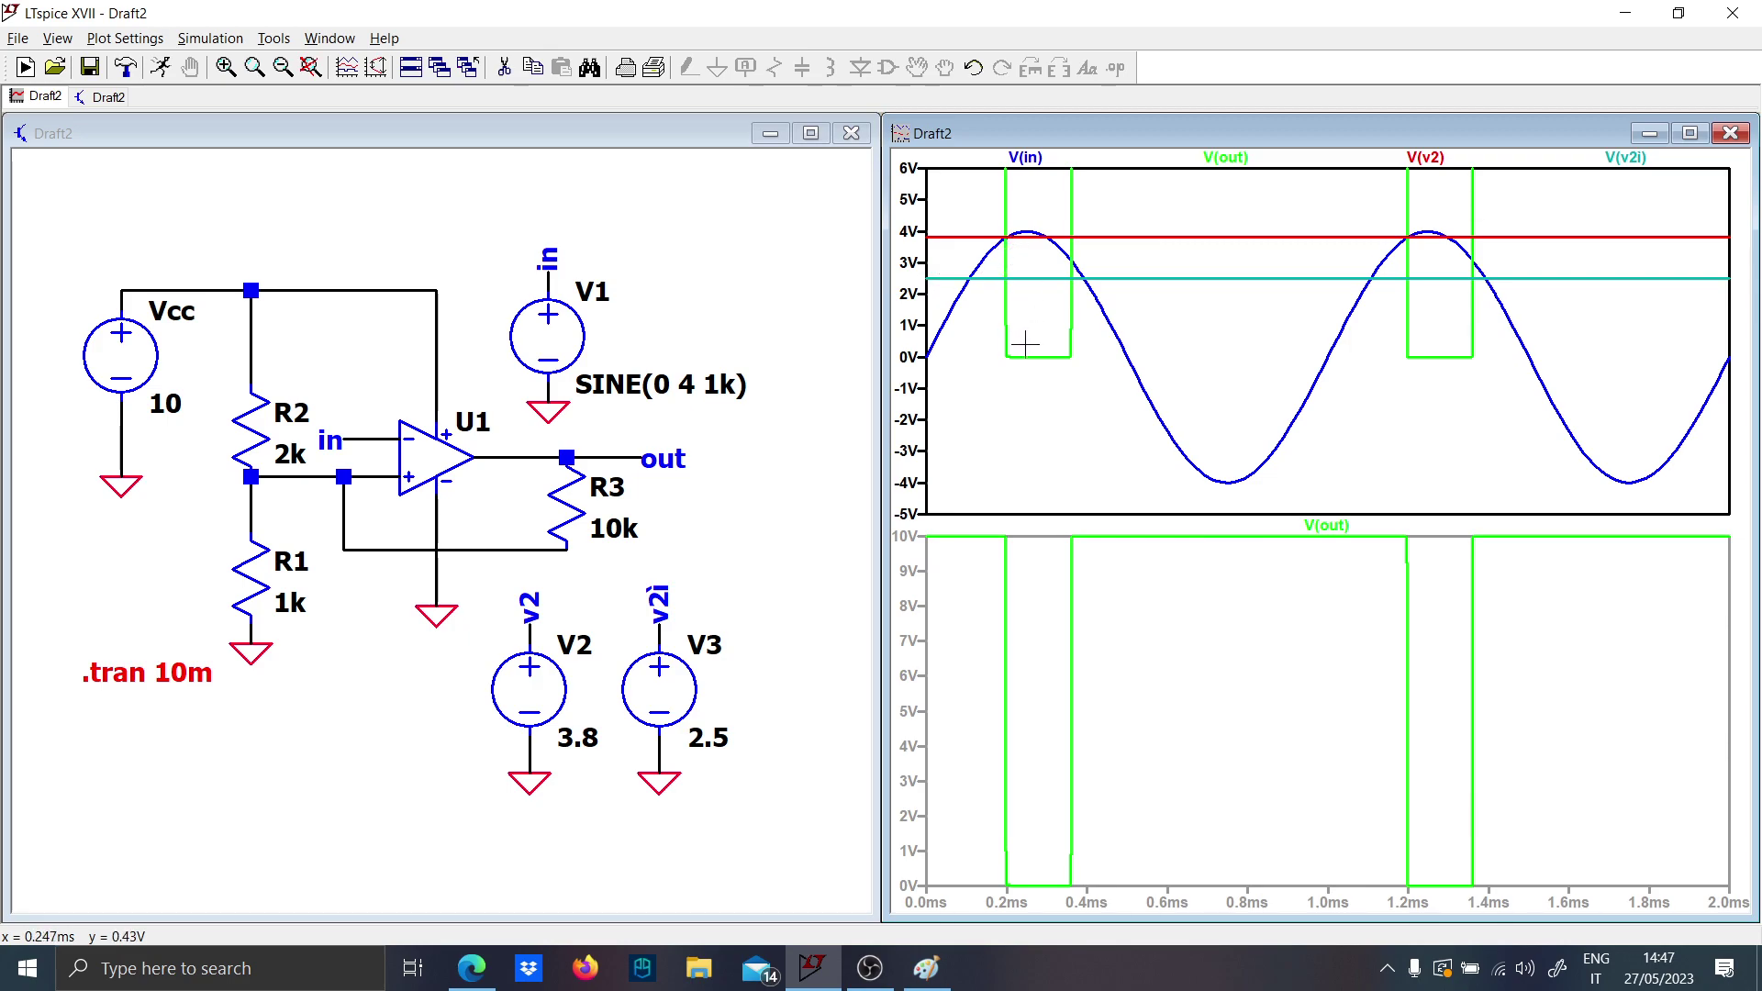
left_click_drag(1025, 344, 968, 188)
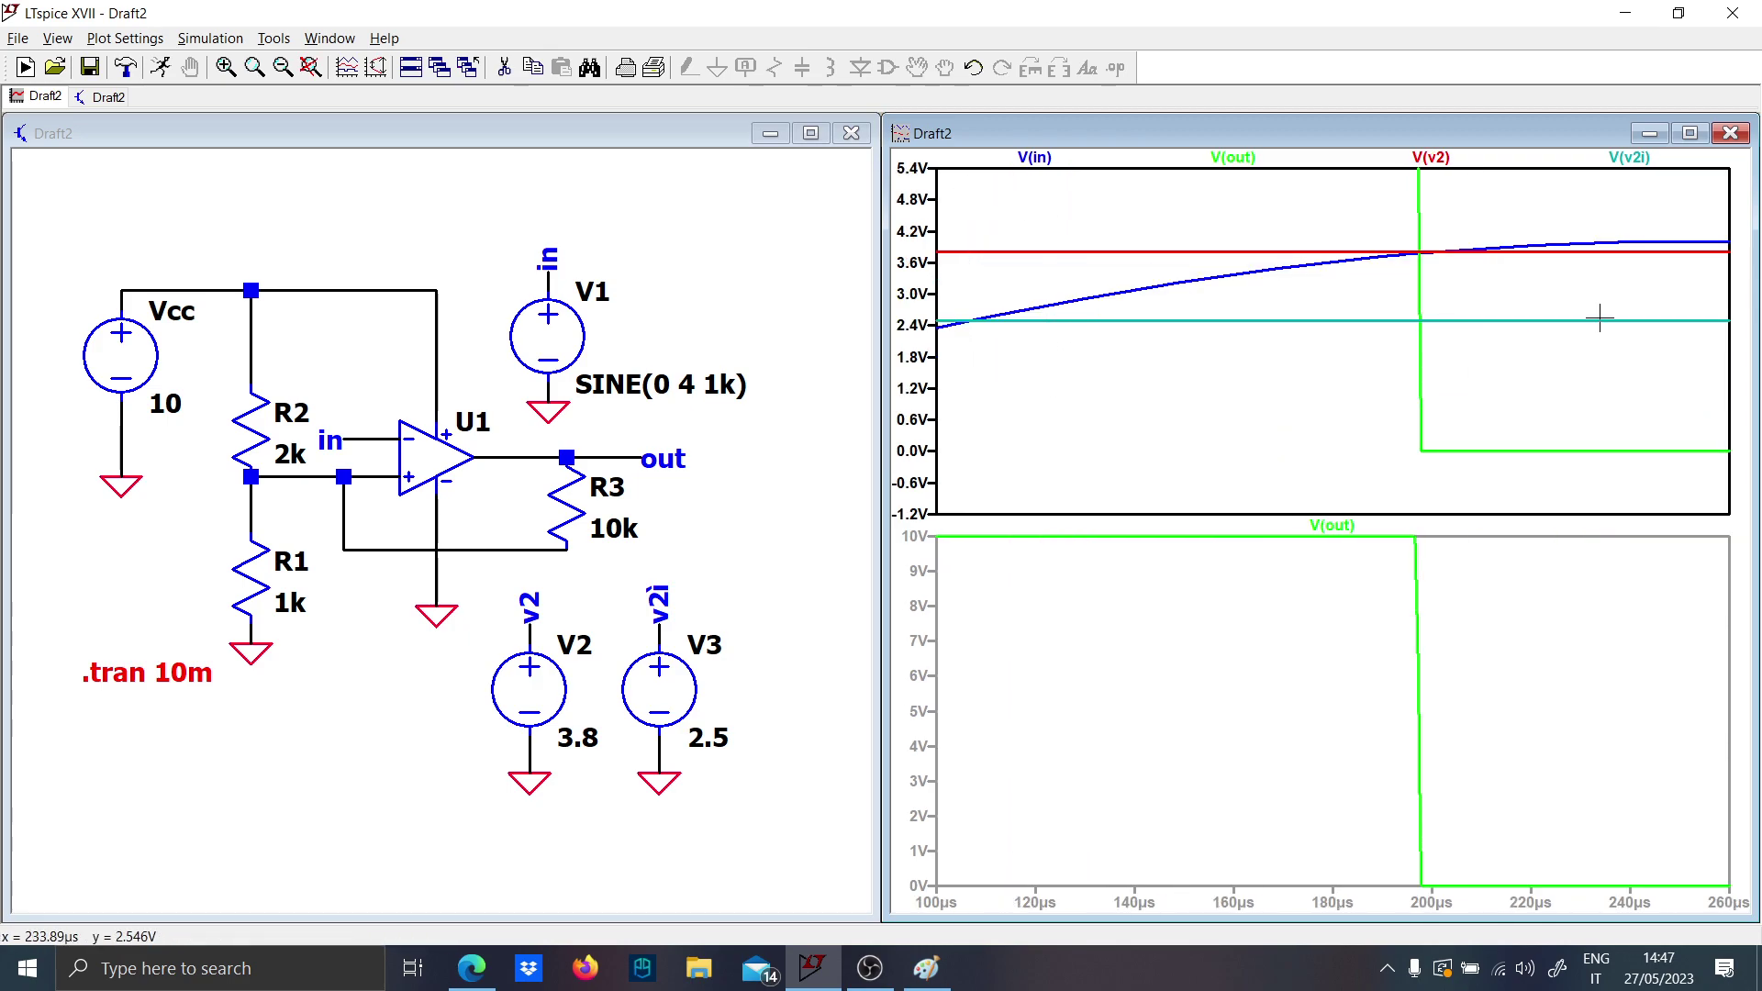
right_click(1379, 272)
left_click(1431, 284)
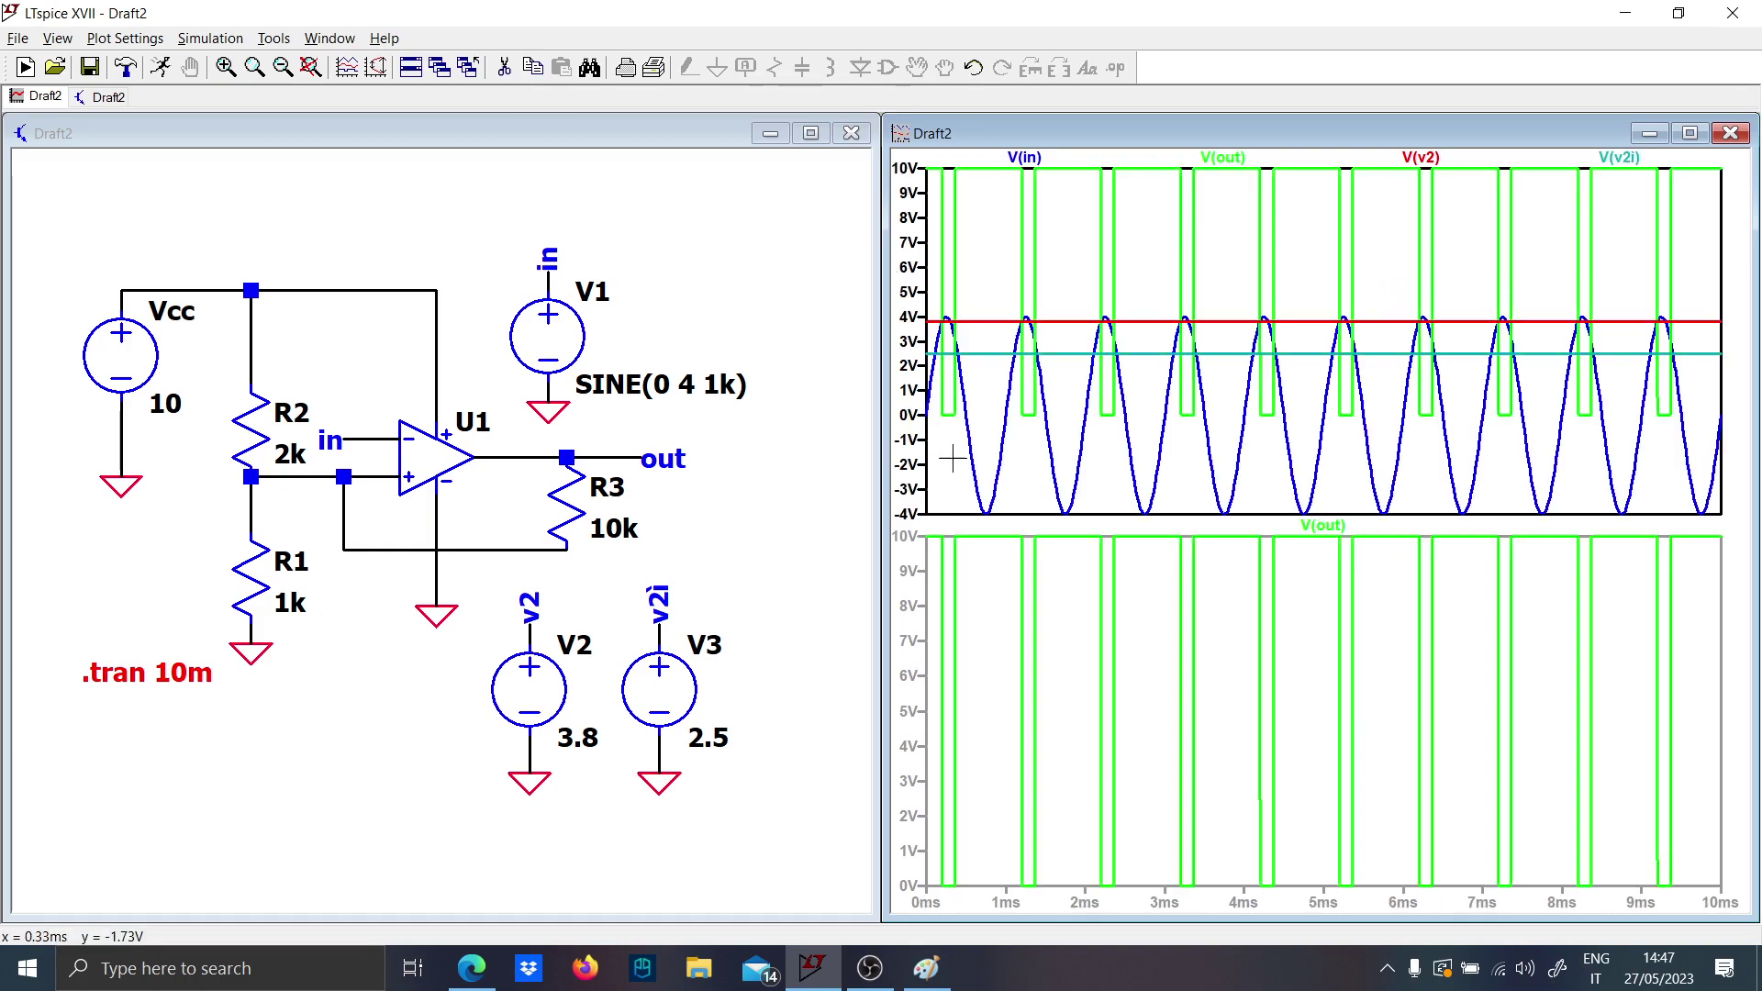
left_click_drag(992, 518, 916, 169)
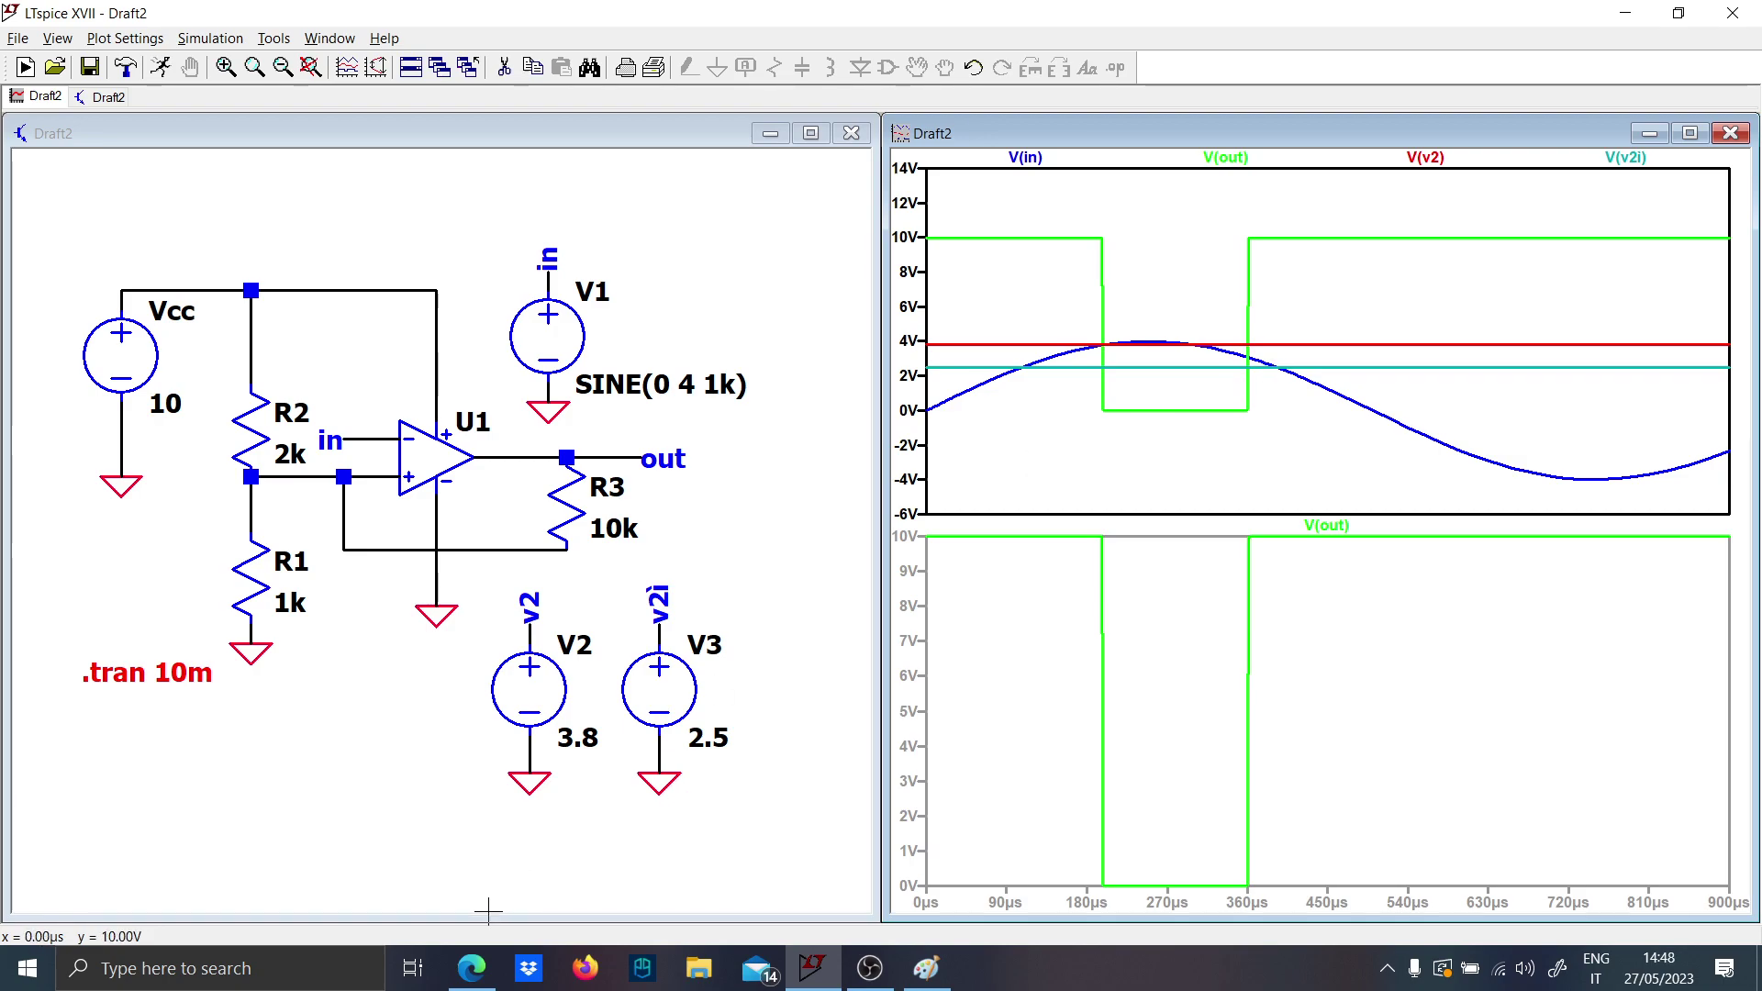
left_click(487, 967)
left_click(486, 967)
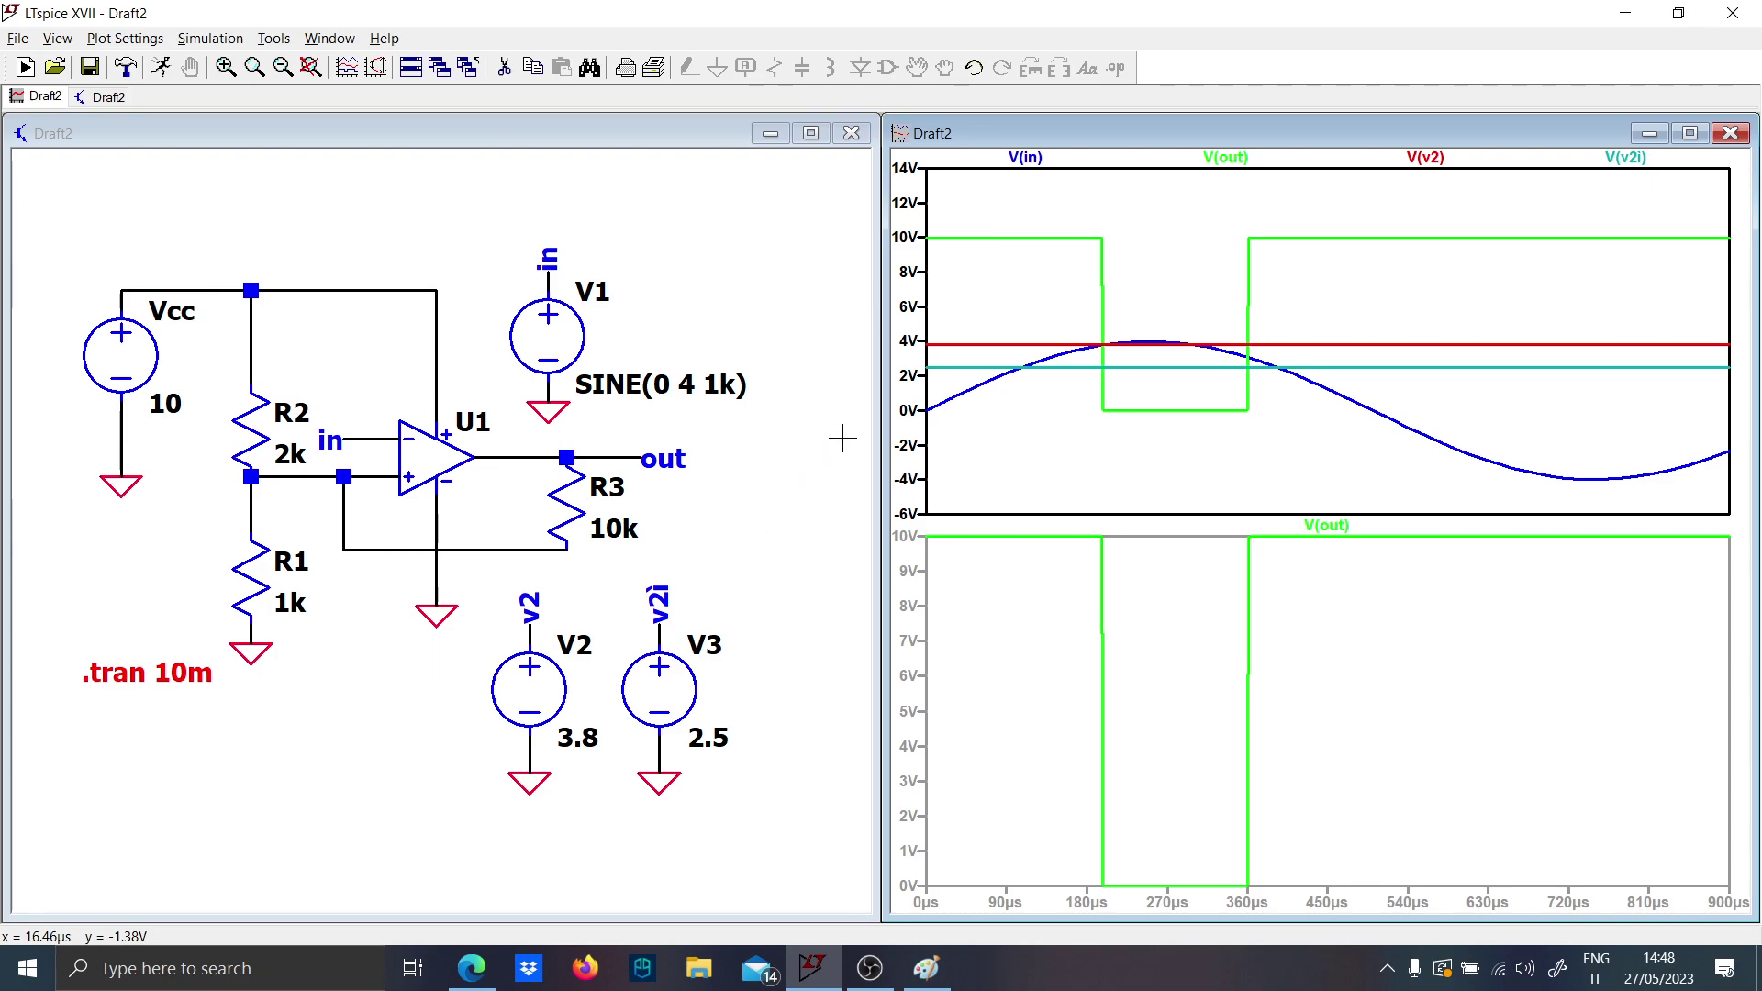
Show the full 0–10 ms run, change the x-axis quantity from time to V(in), and zoom to fit.
right_click(1034, 444)
left_click(1069, 457)
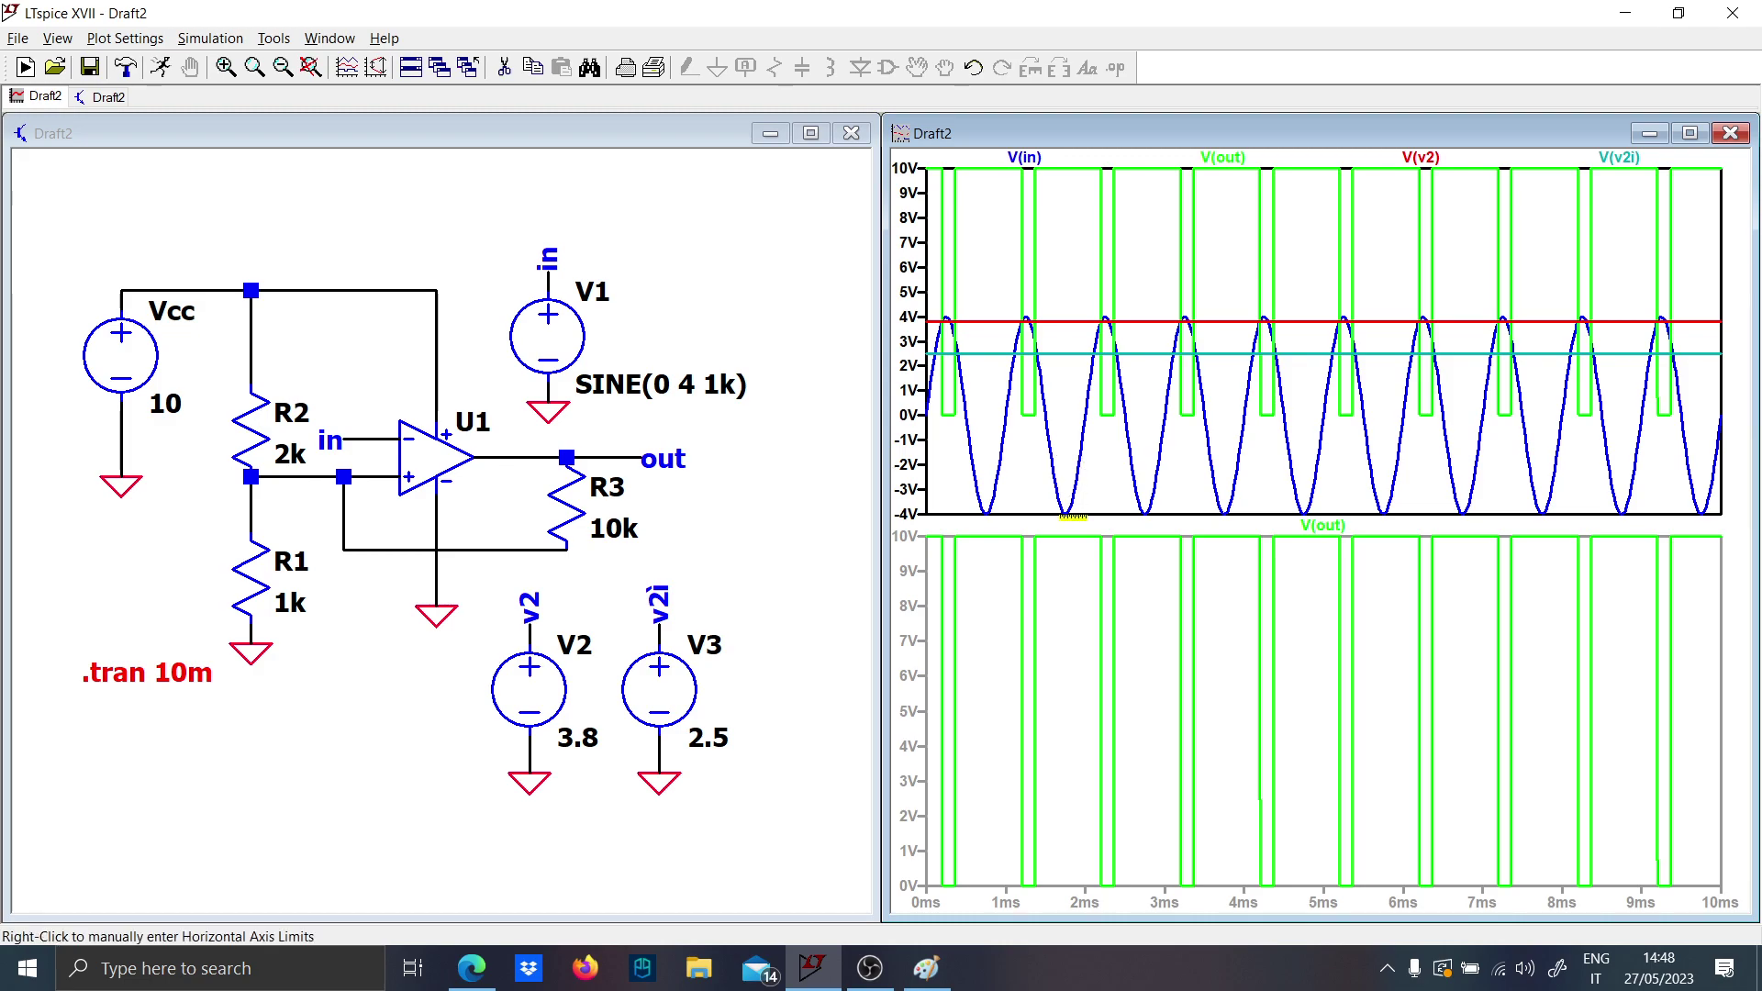
right_click(1098, 908)
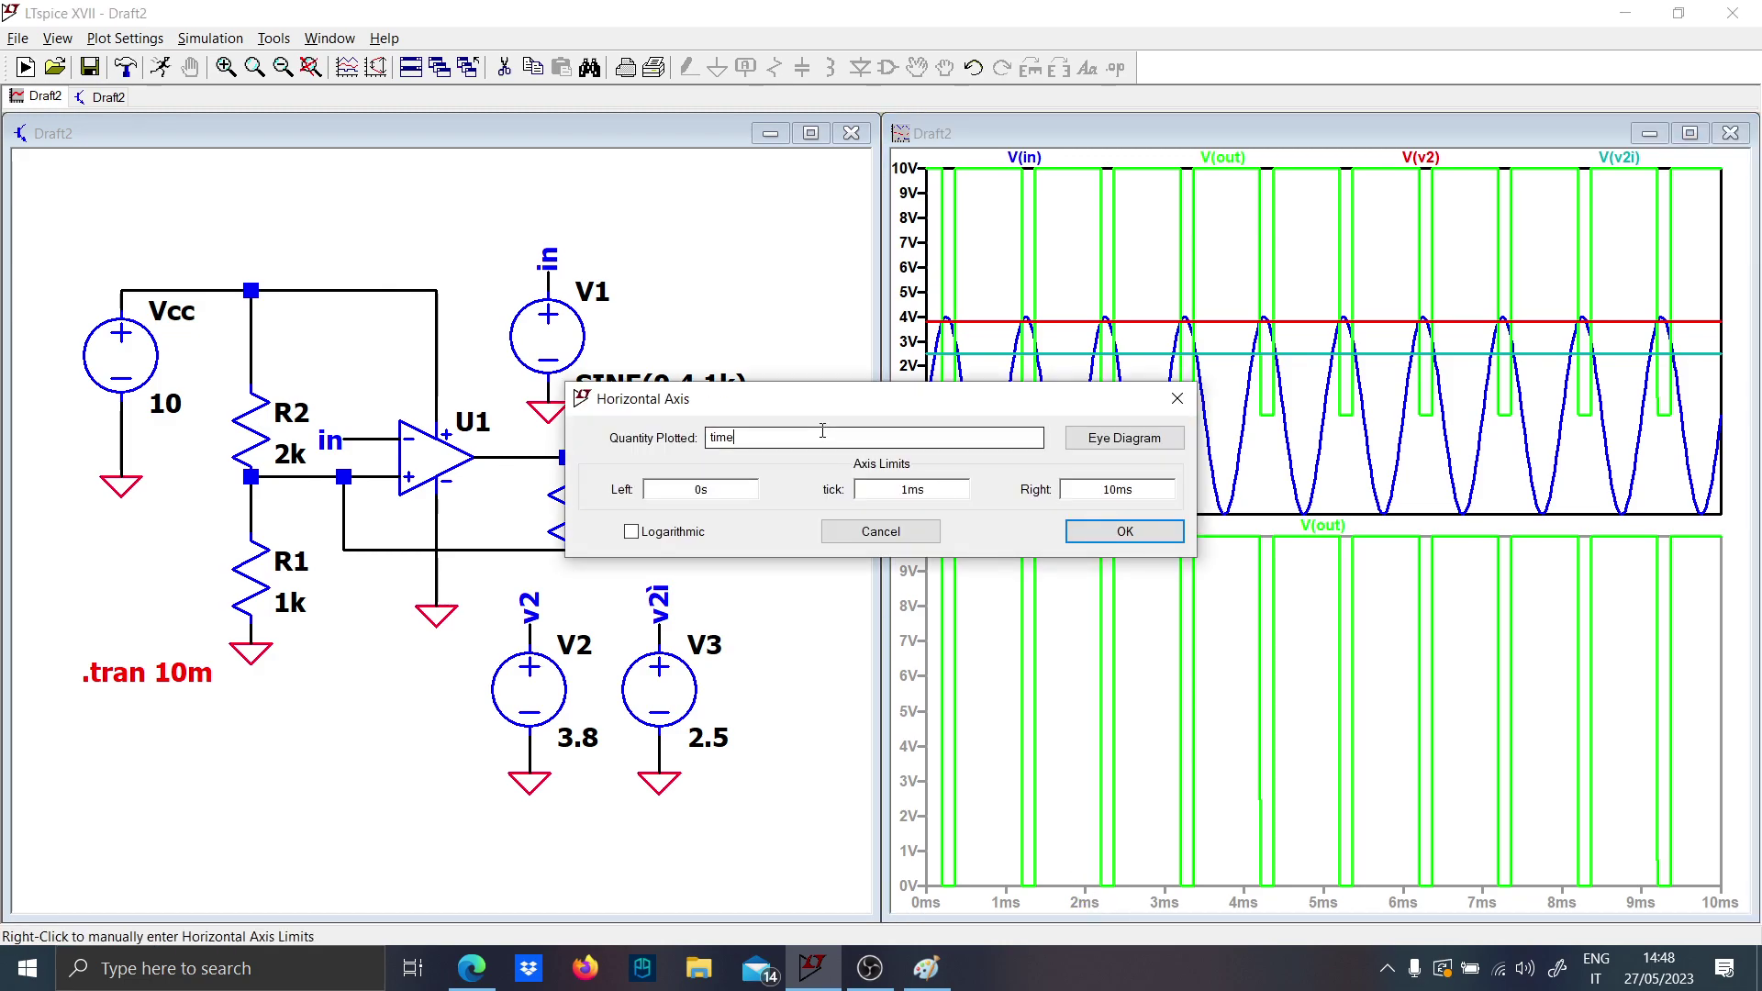
double_click(722, 438)
key("Caps_Lock")
type("V")
key("Caps_Lock")
type("(in)")
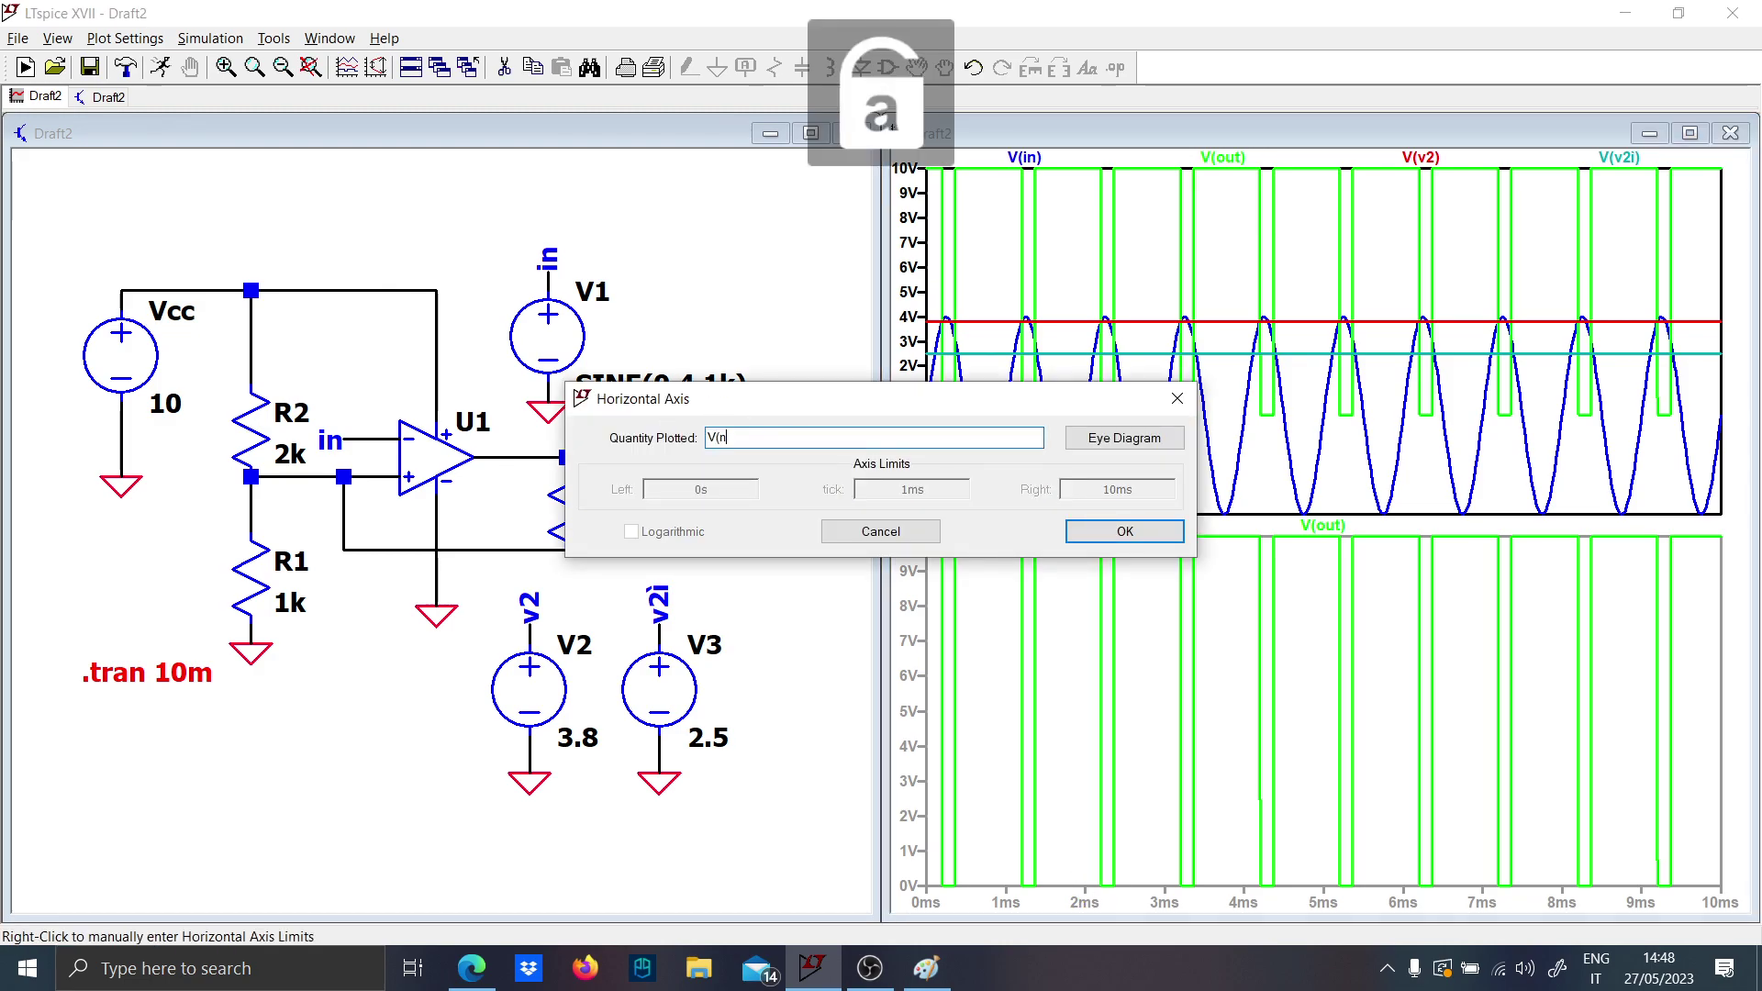
key("Return")
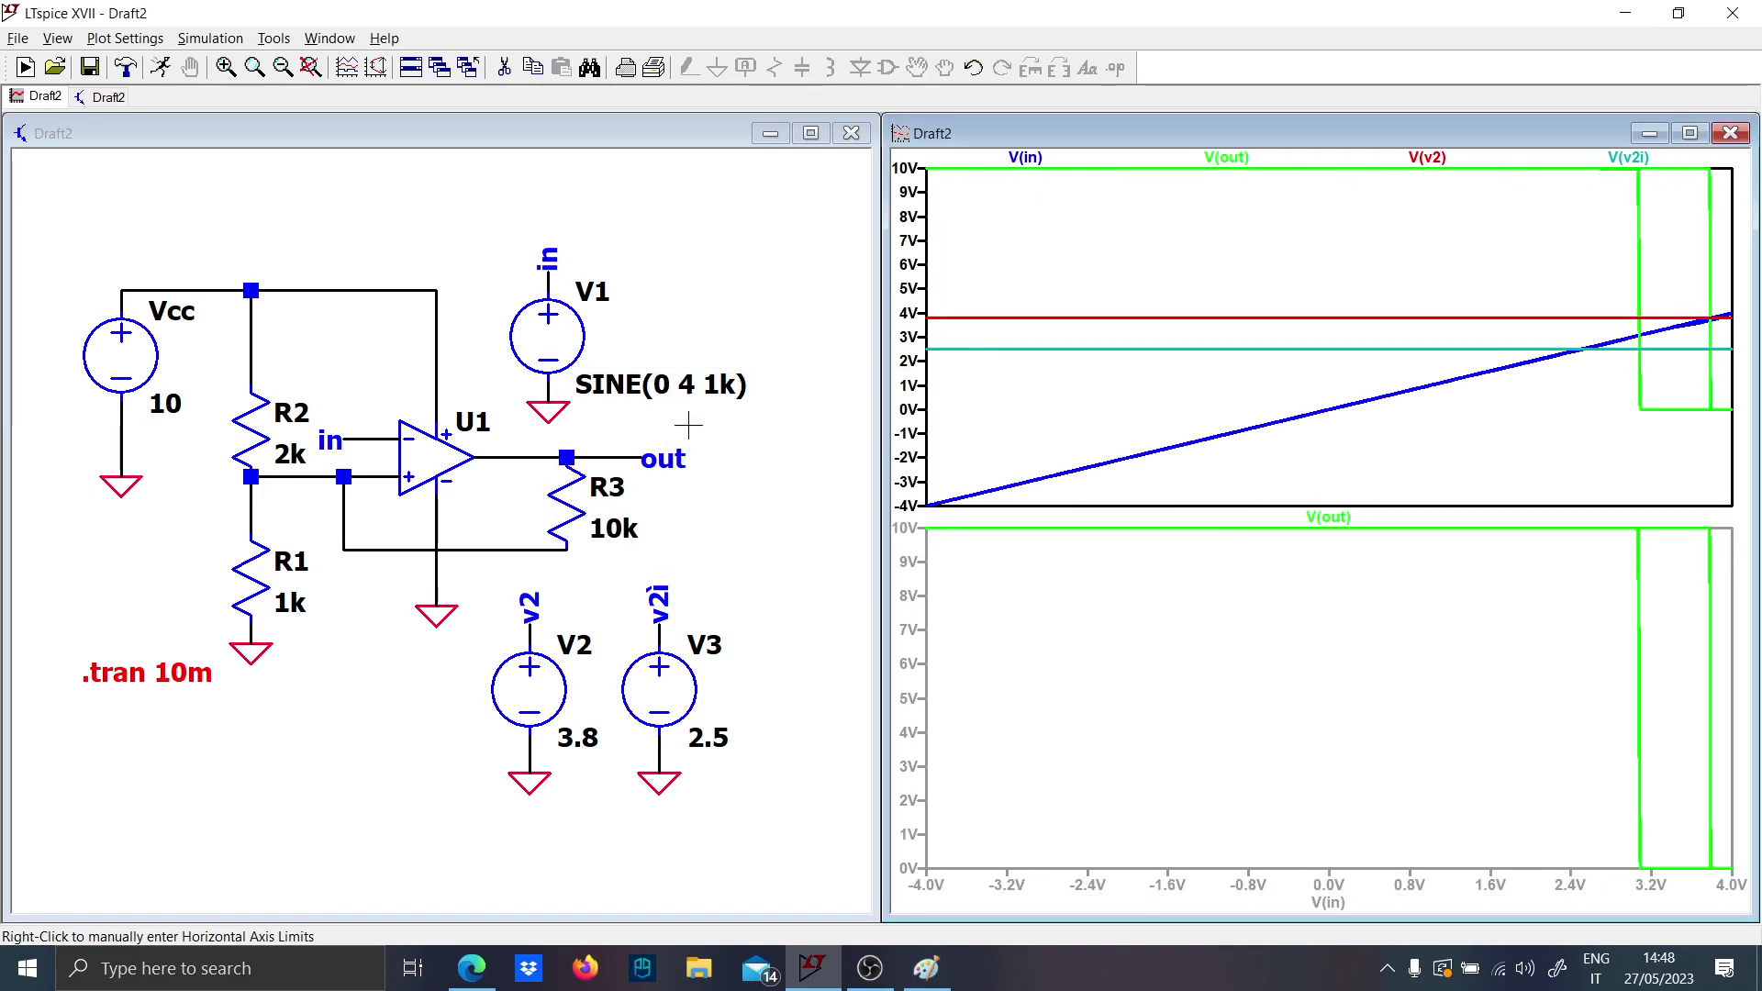
right_click(1172, 266)
left_click(1178, 275)
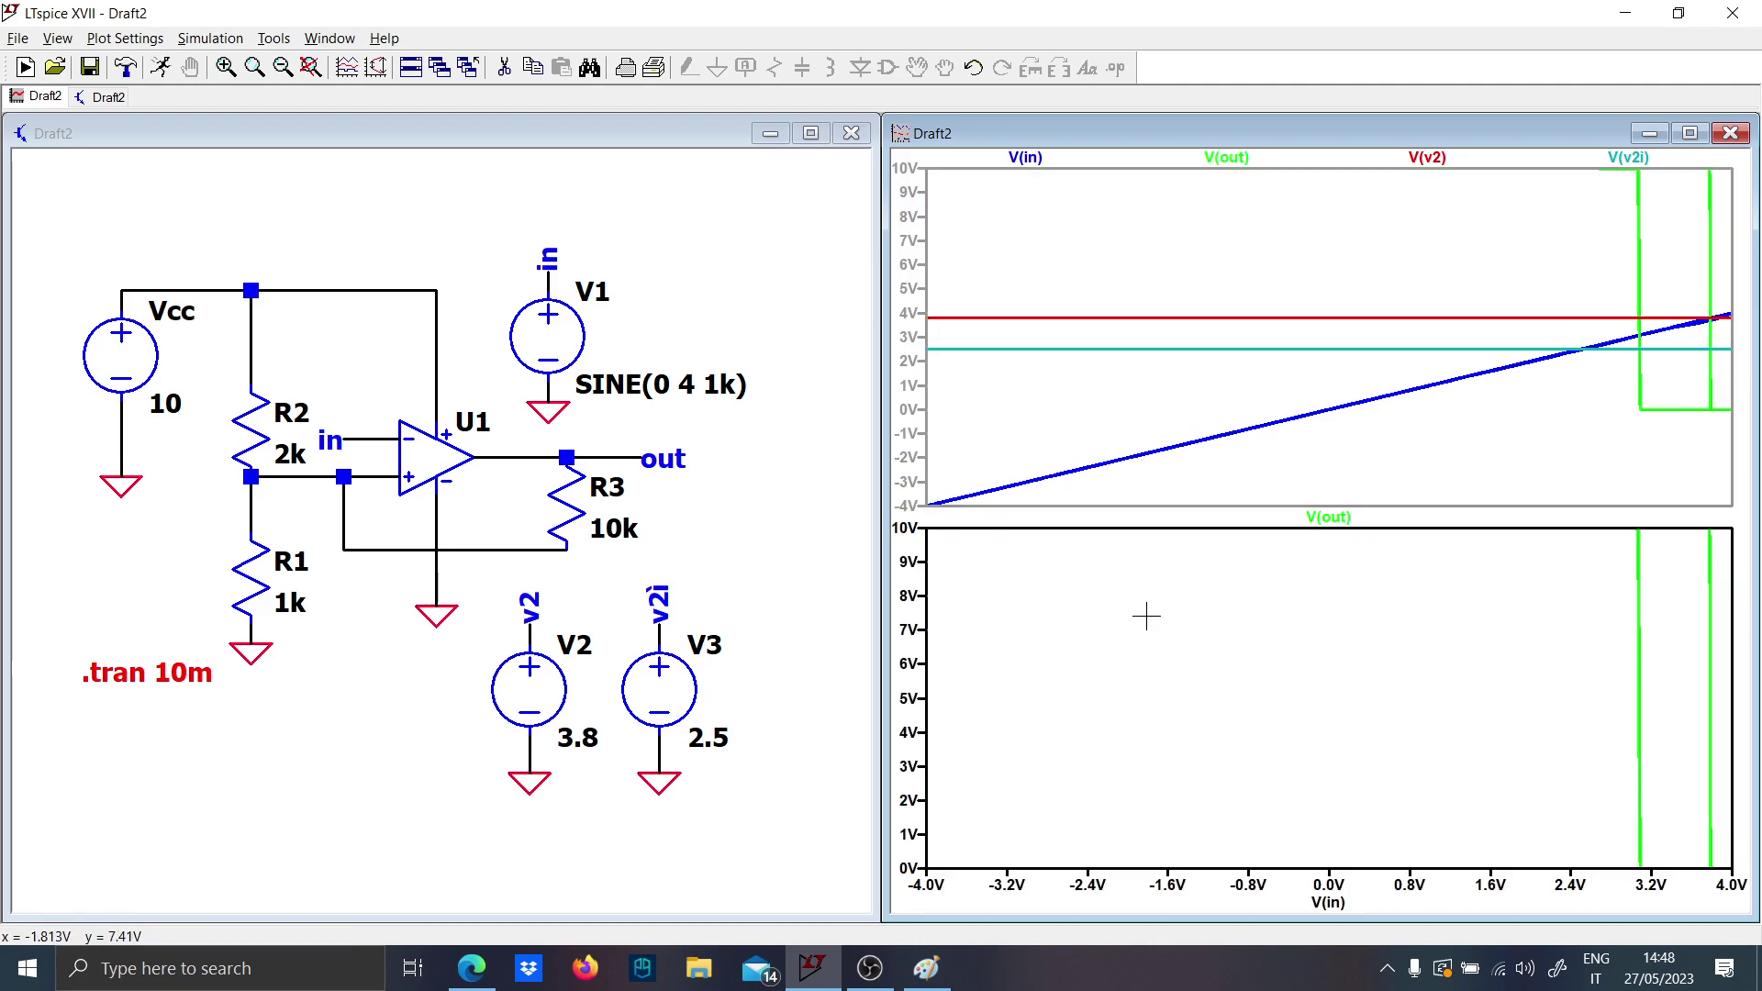
Plot V(out), delete the top pane, and zoom the loop to about 2.2–3.9 V.
left_click(617, 453)
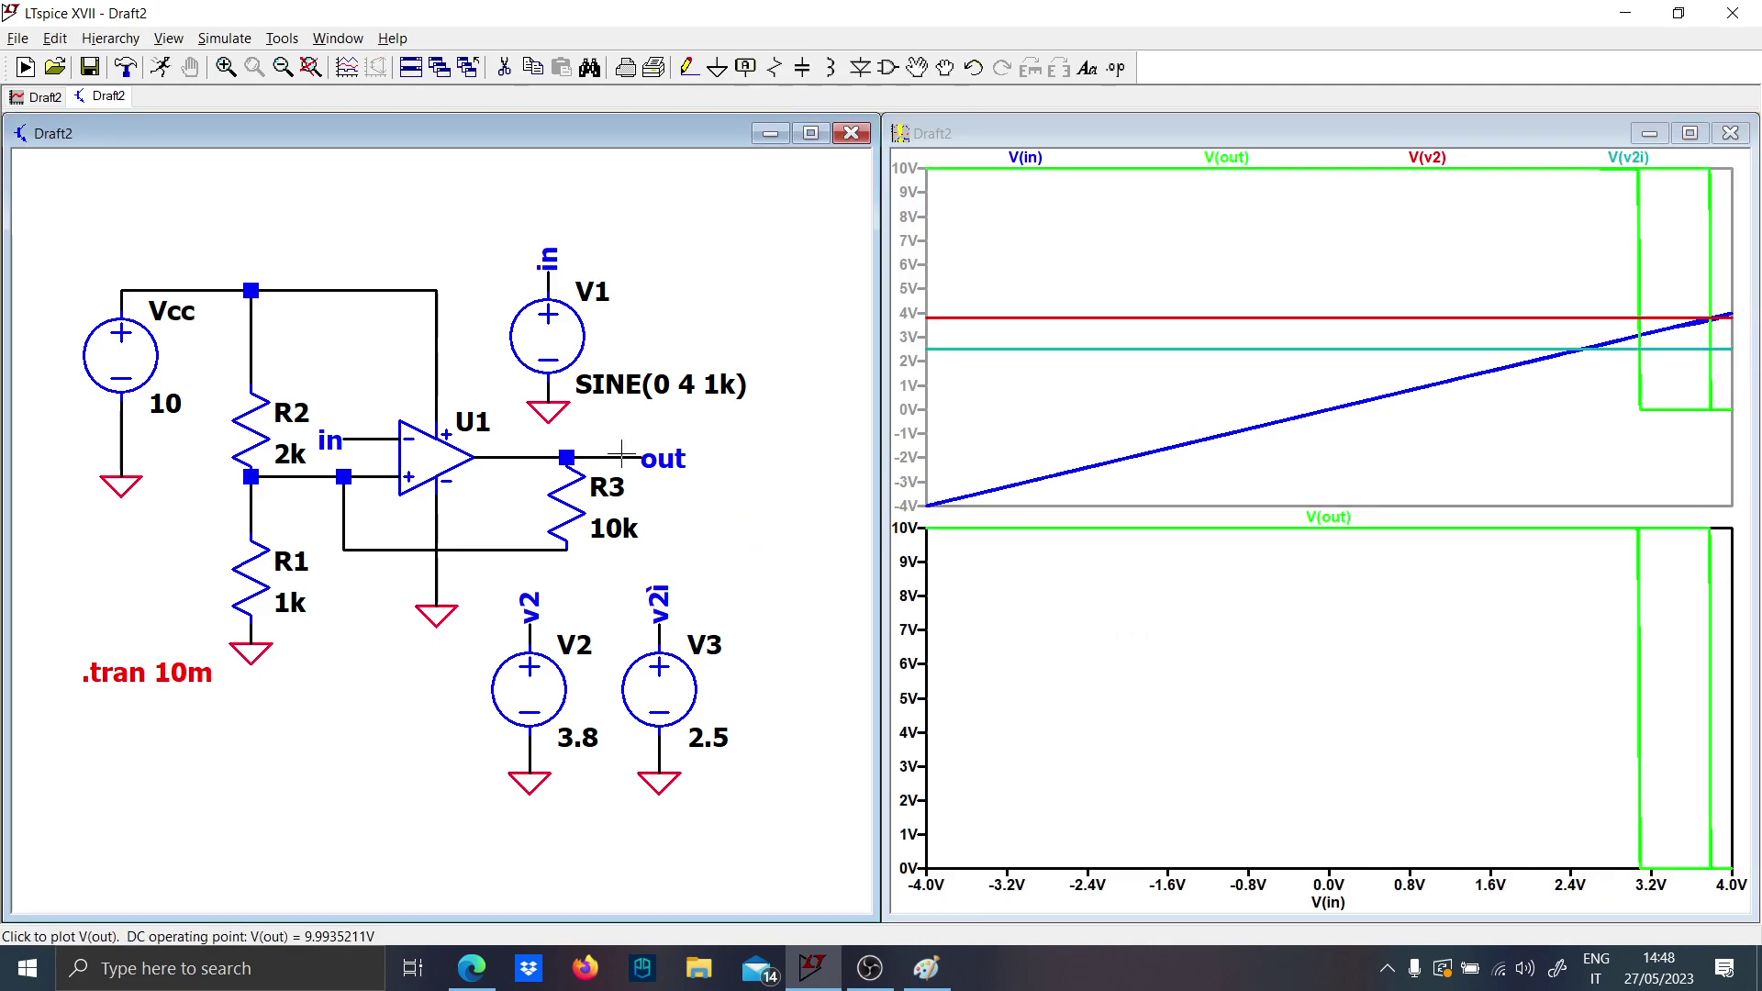
right_click(1090, 273)
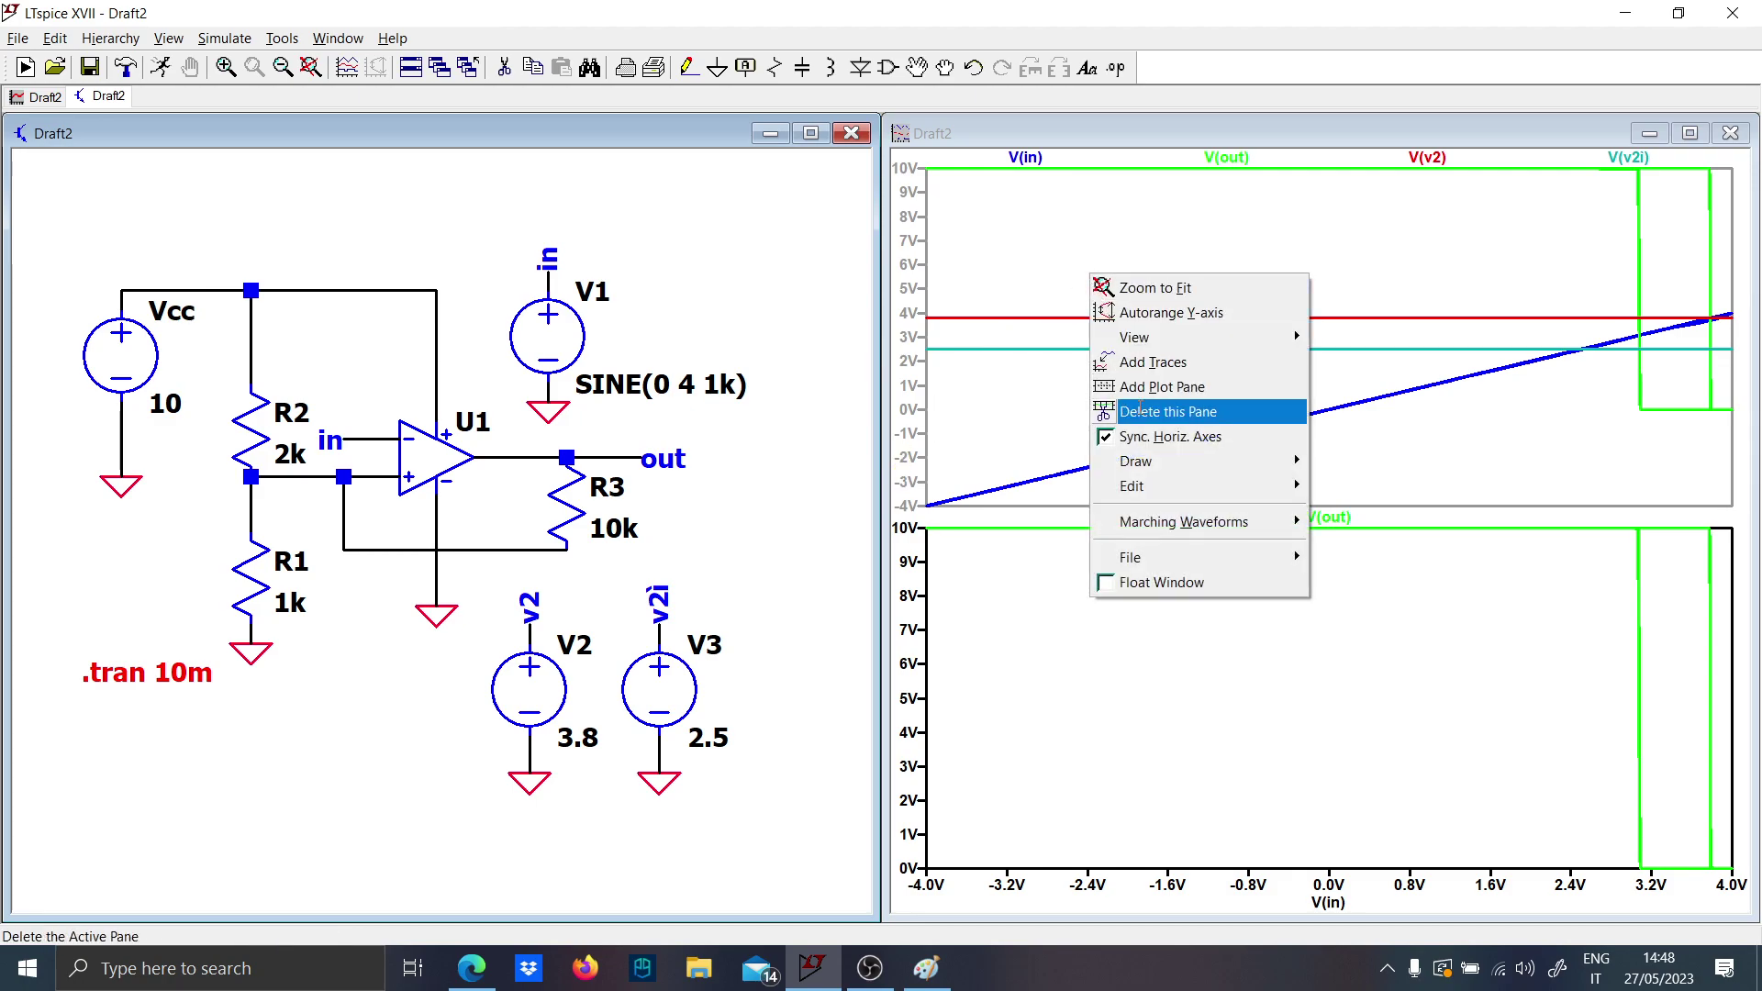
left_click(1138, 410)
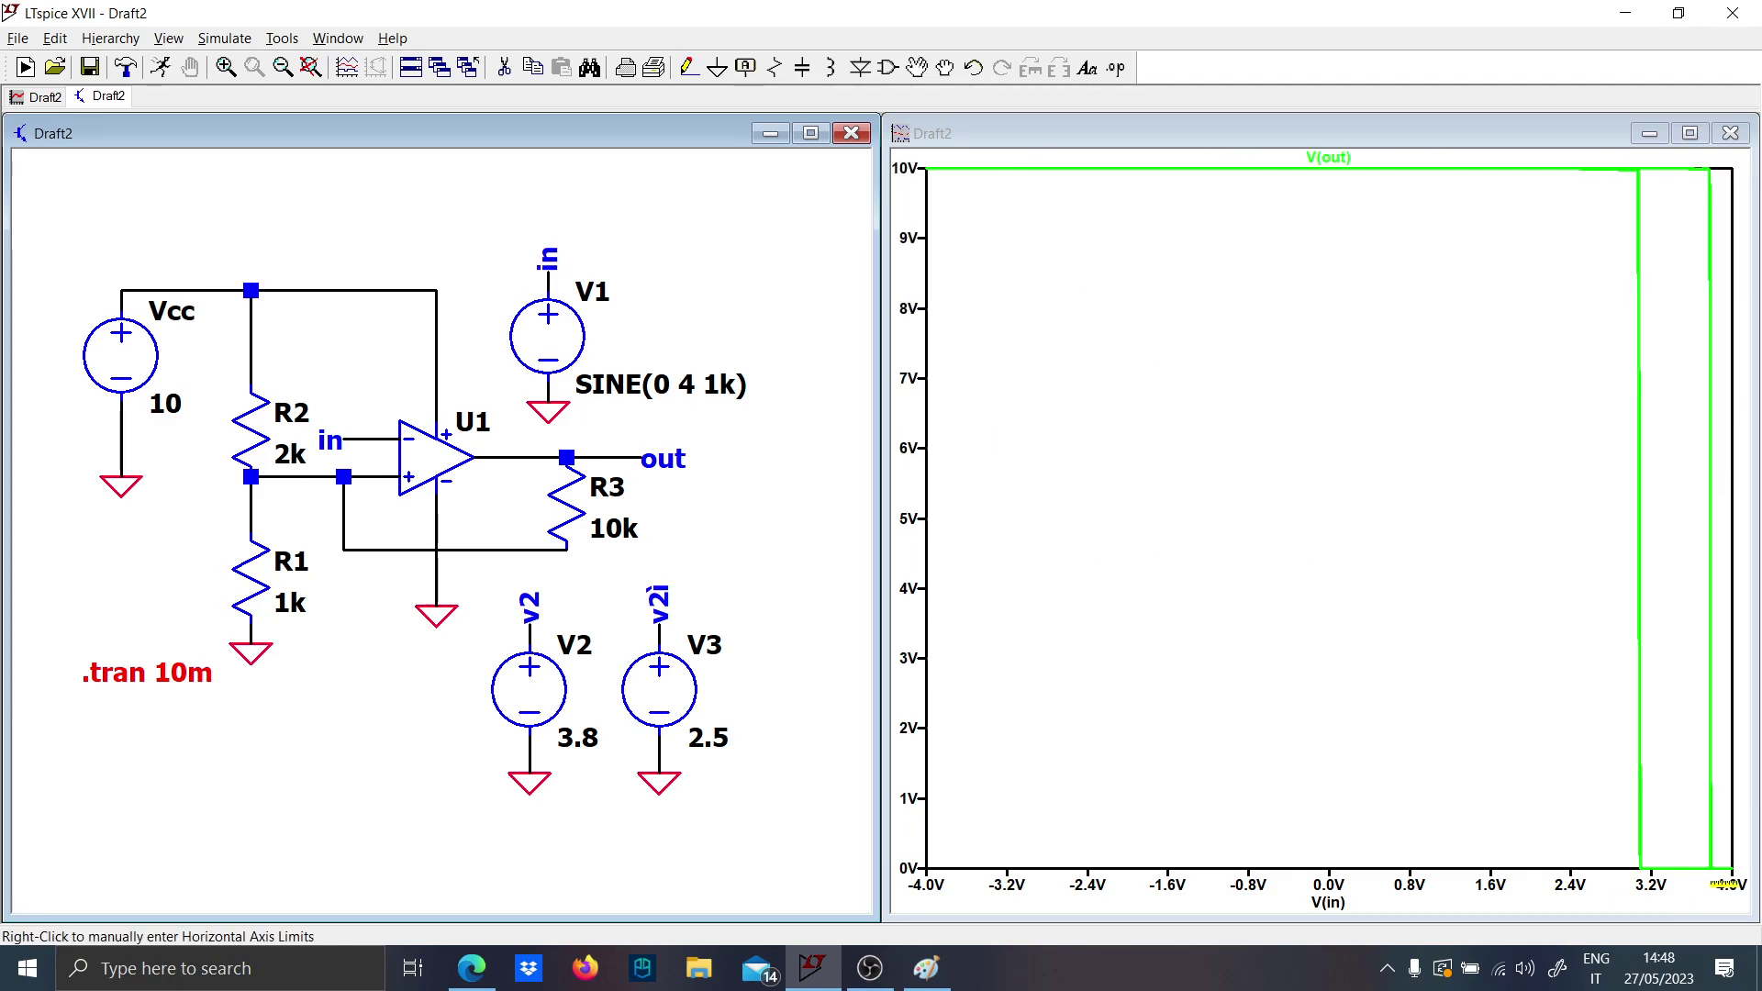
left_click_drag(1723, 881, 1557, 157)
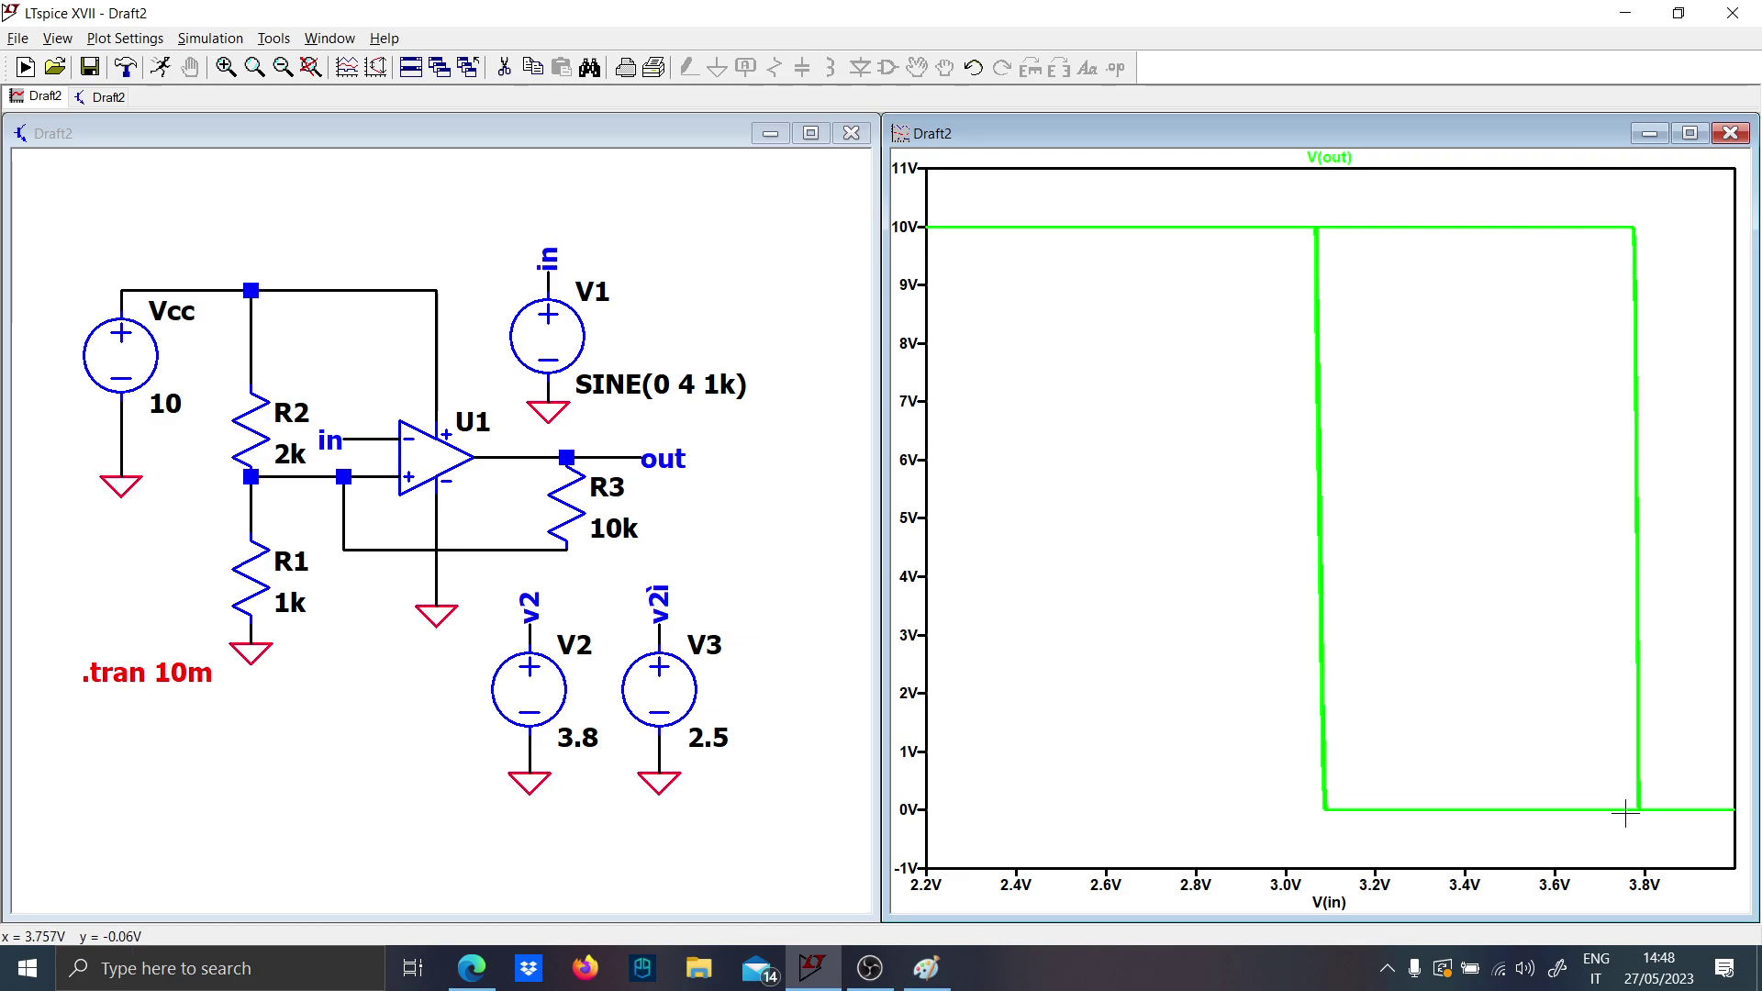
left_click_drag(1661, 851, 1251, 161)
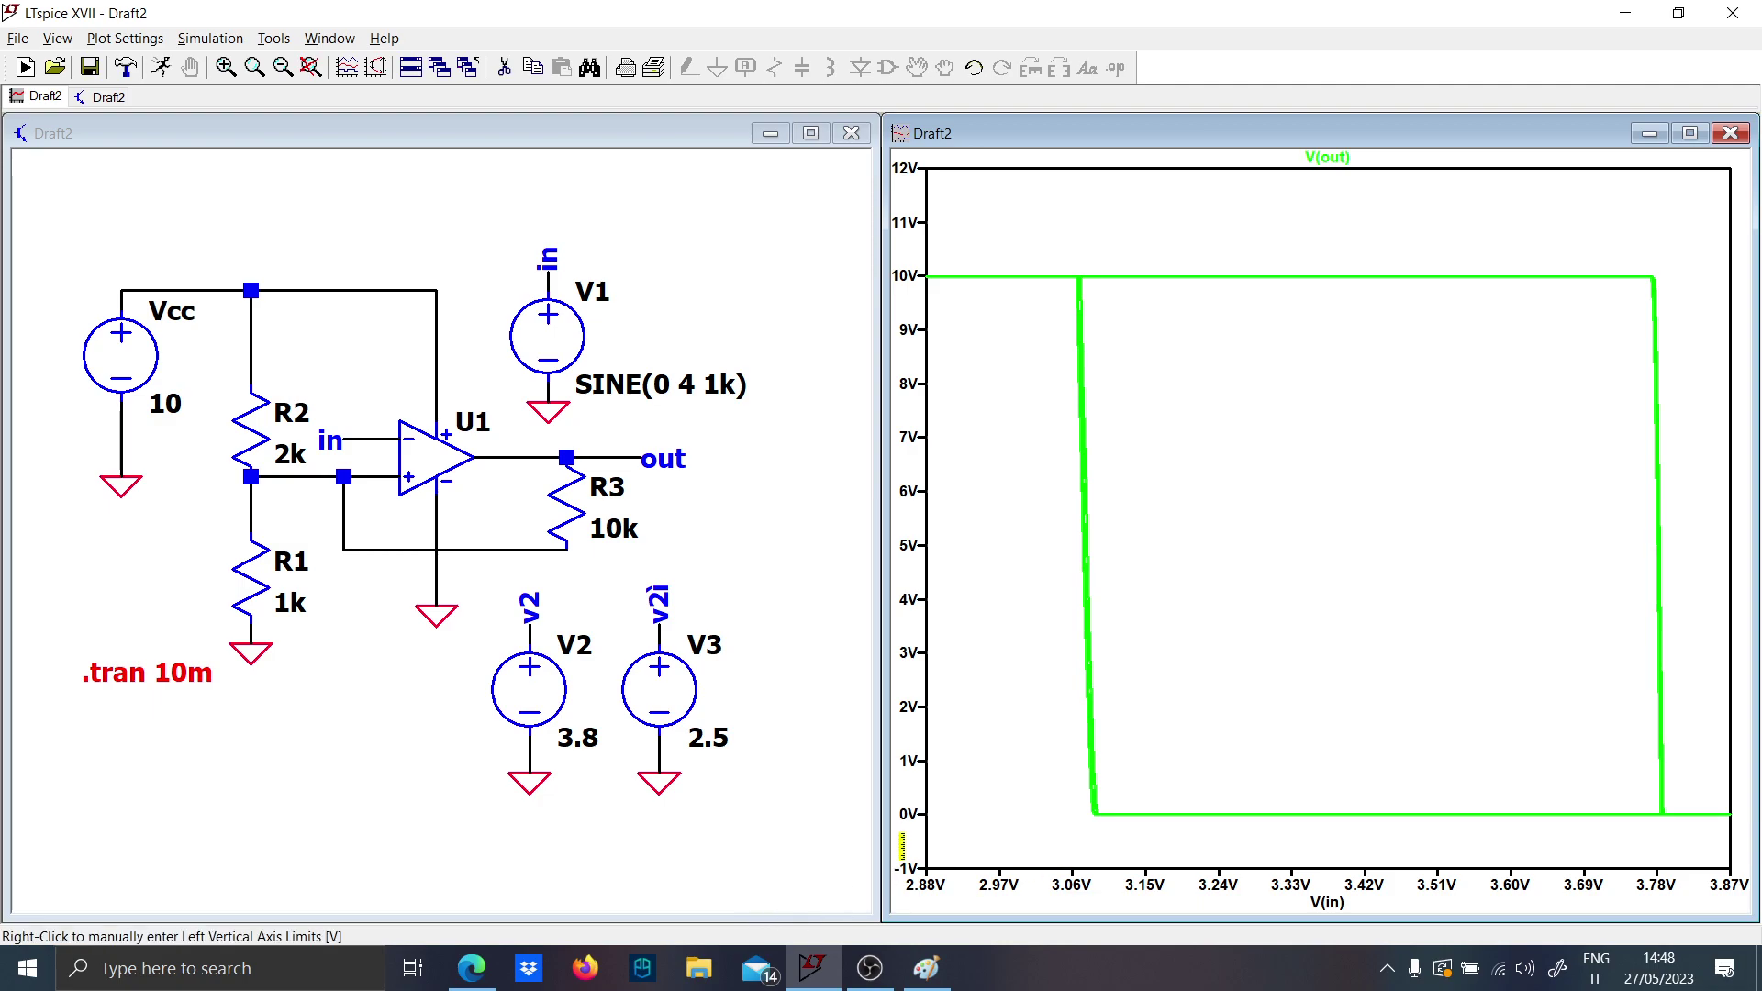
Pick red in Paint while checking the sketch and Schmitt trigger calculator page, then minimise Paint.
left_click(813, 969)
left_click(926, 968)
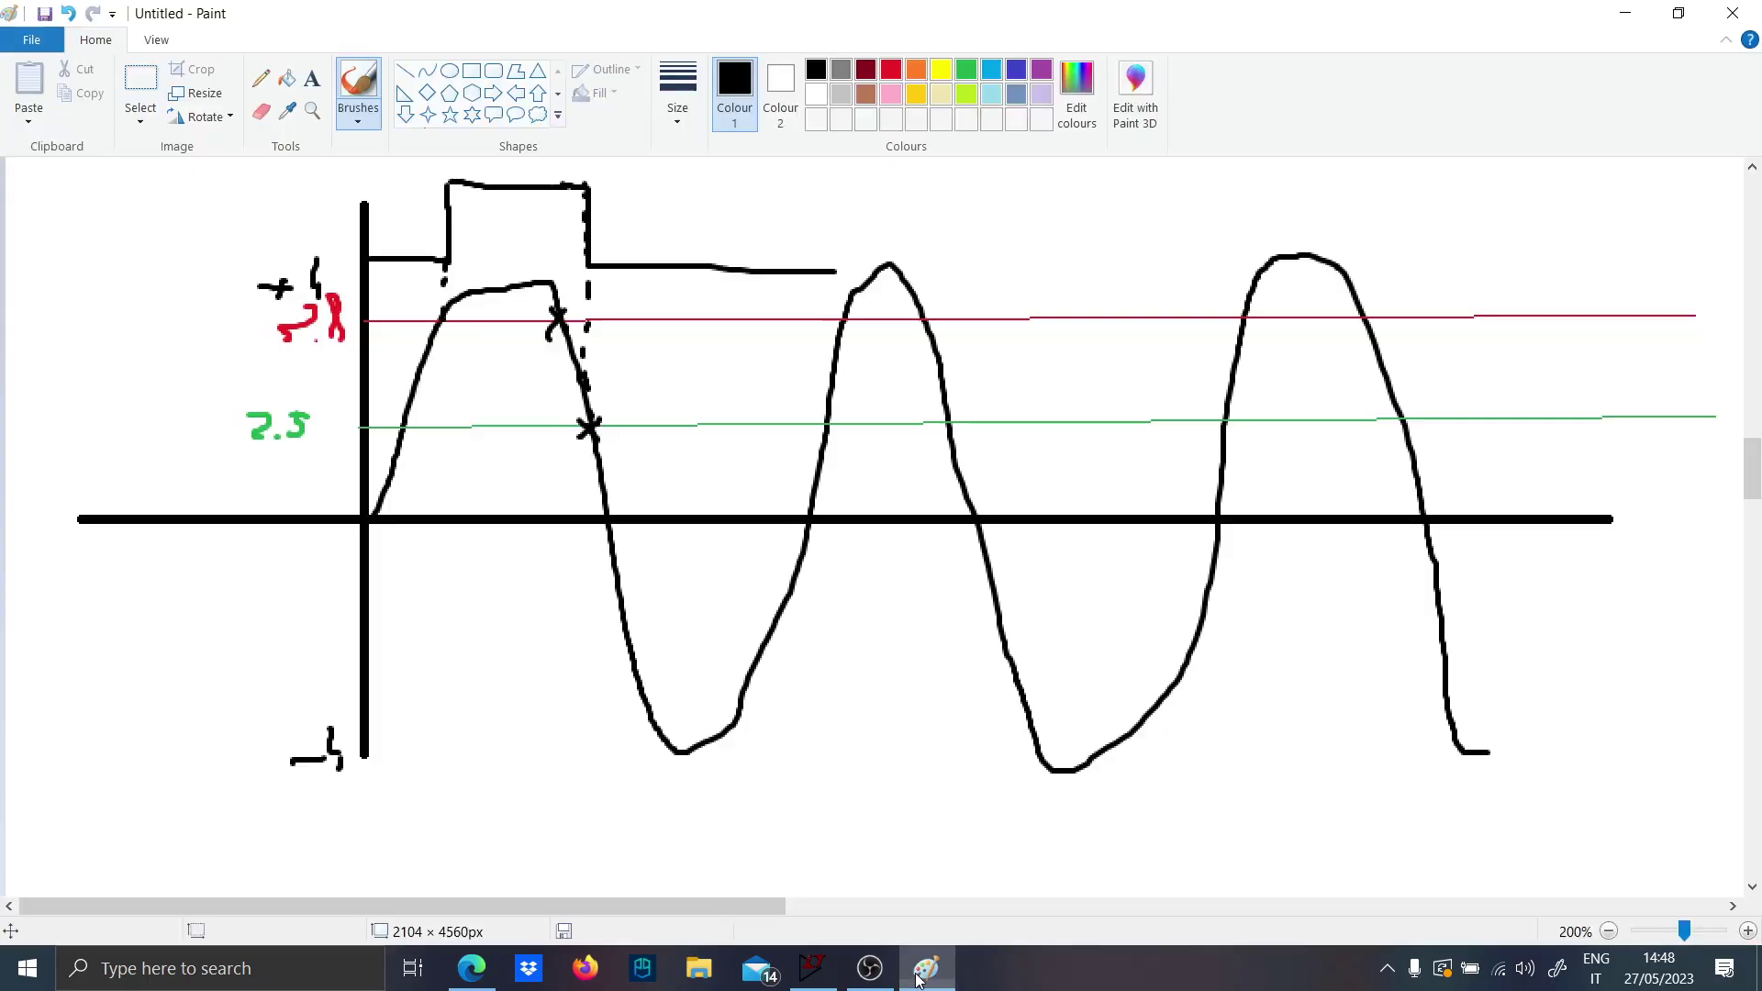
scroll(699, 384, "up", 5)
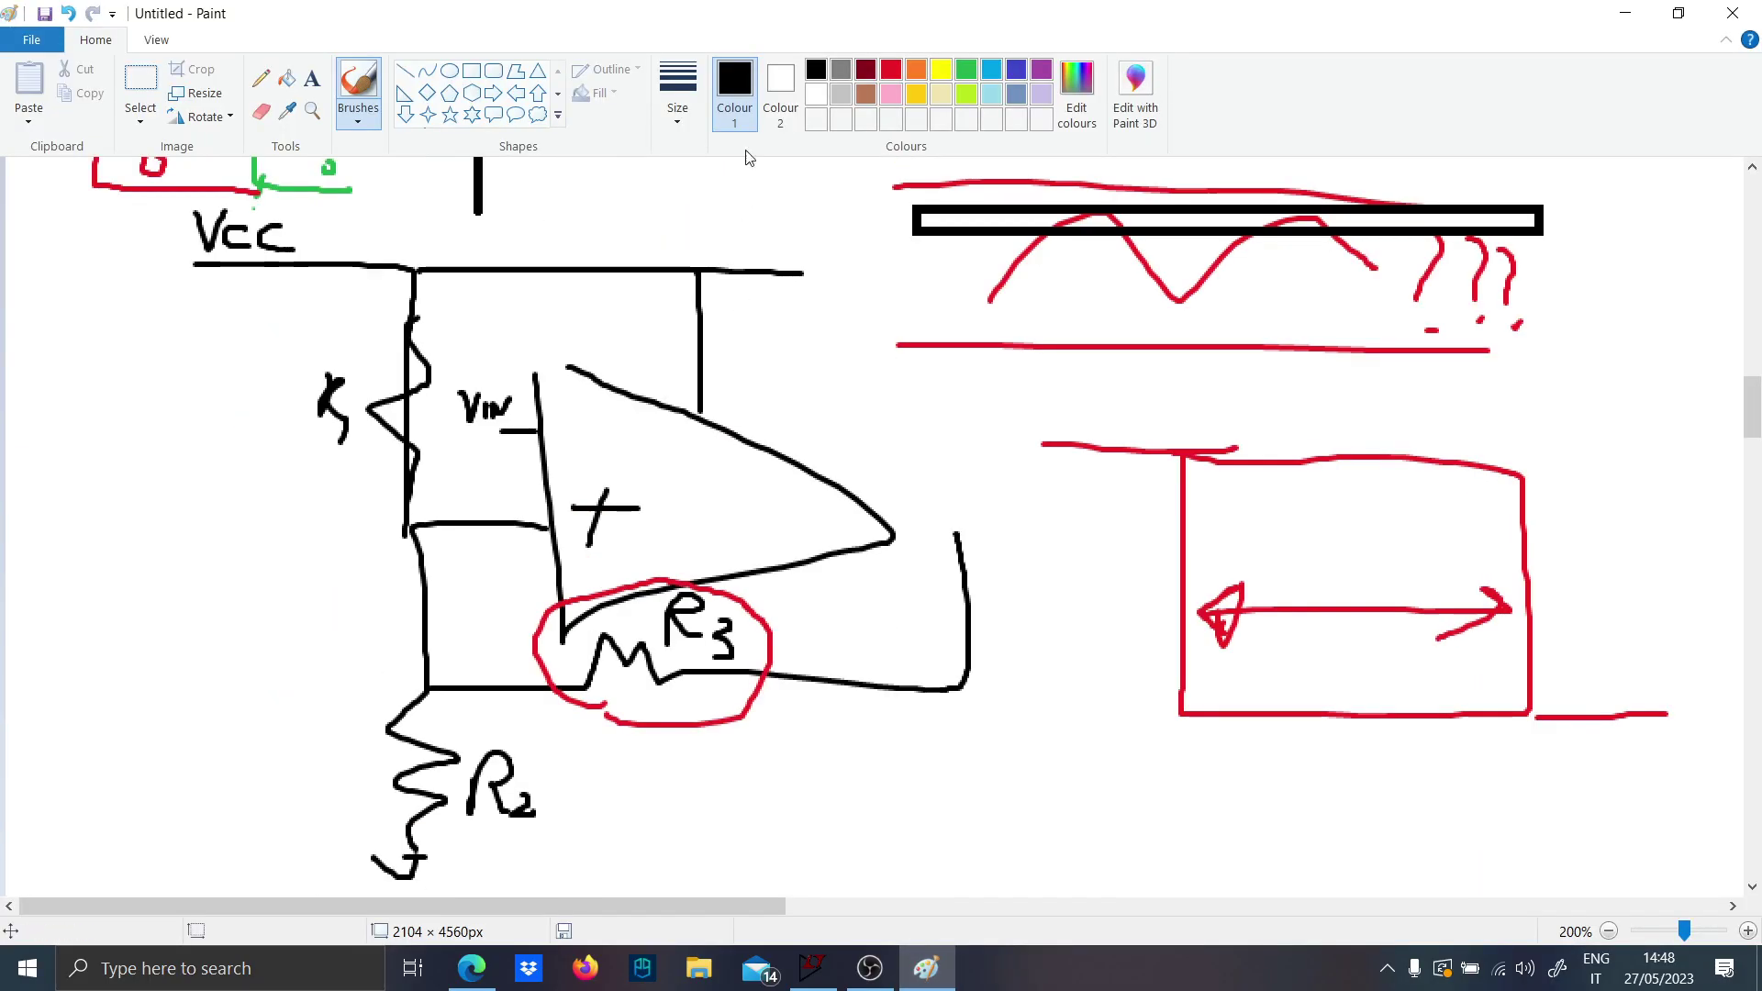
left_click(890, 77)
scroll(769, 331, "up", 5)
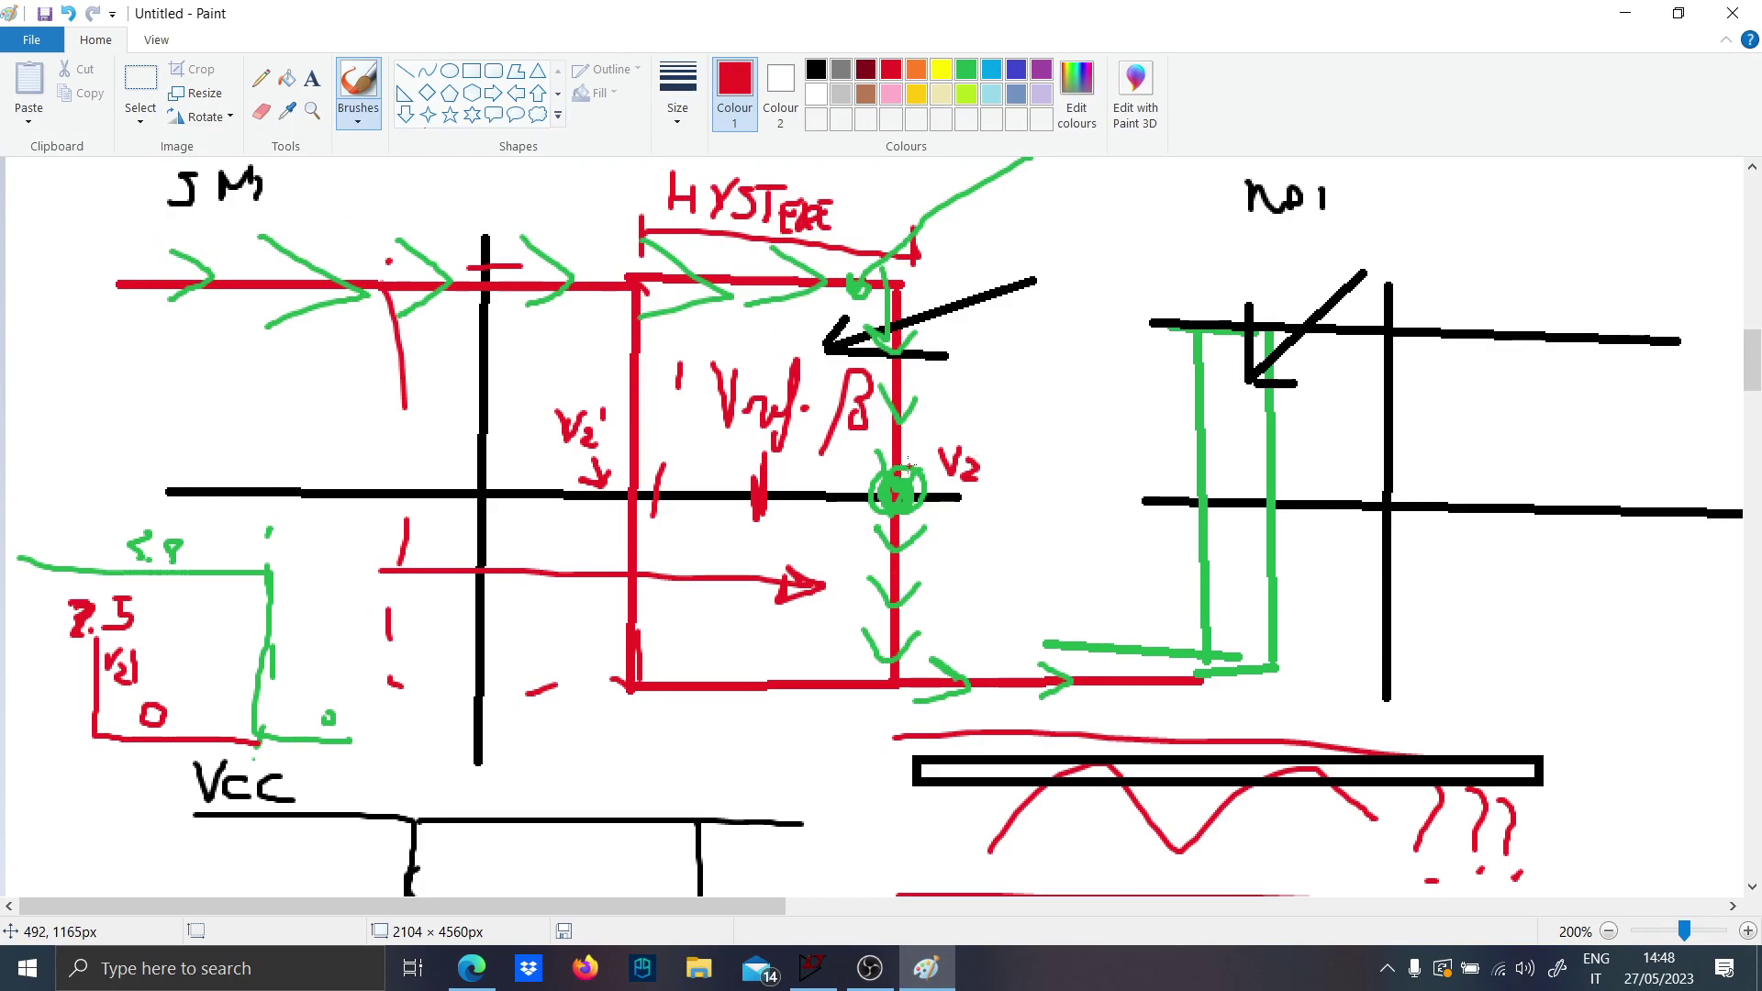
left_click(472, 980)
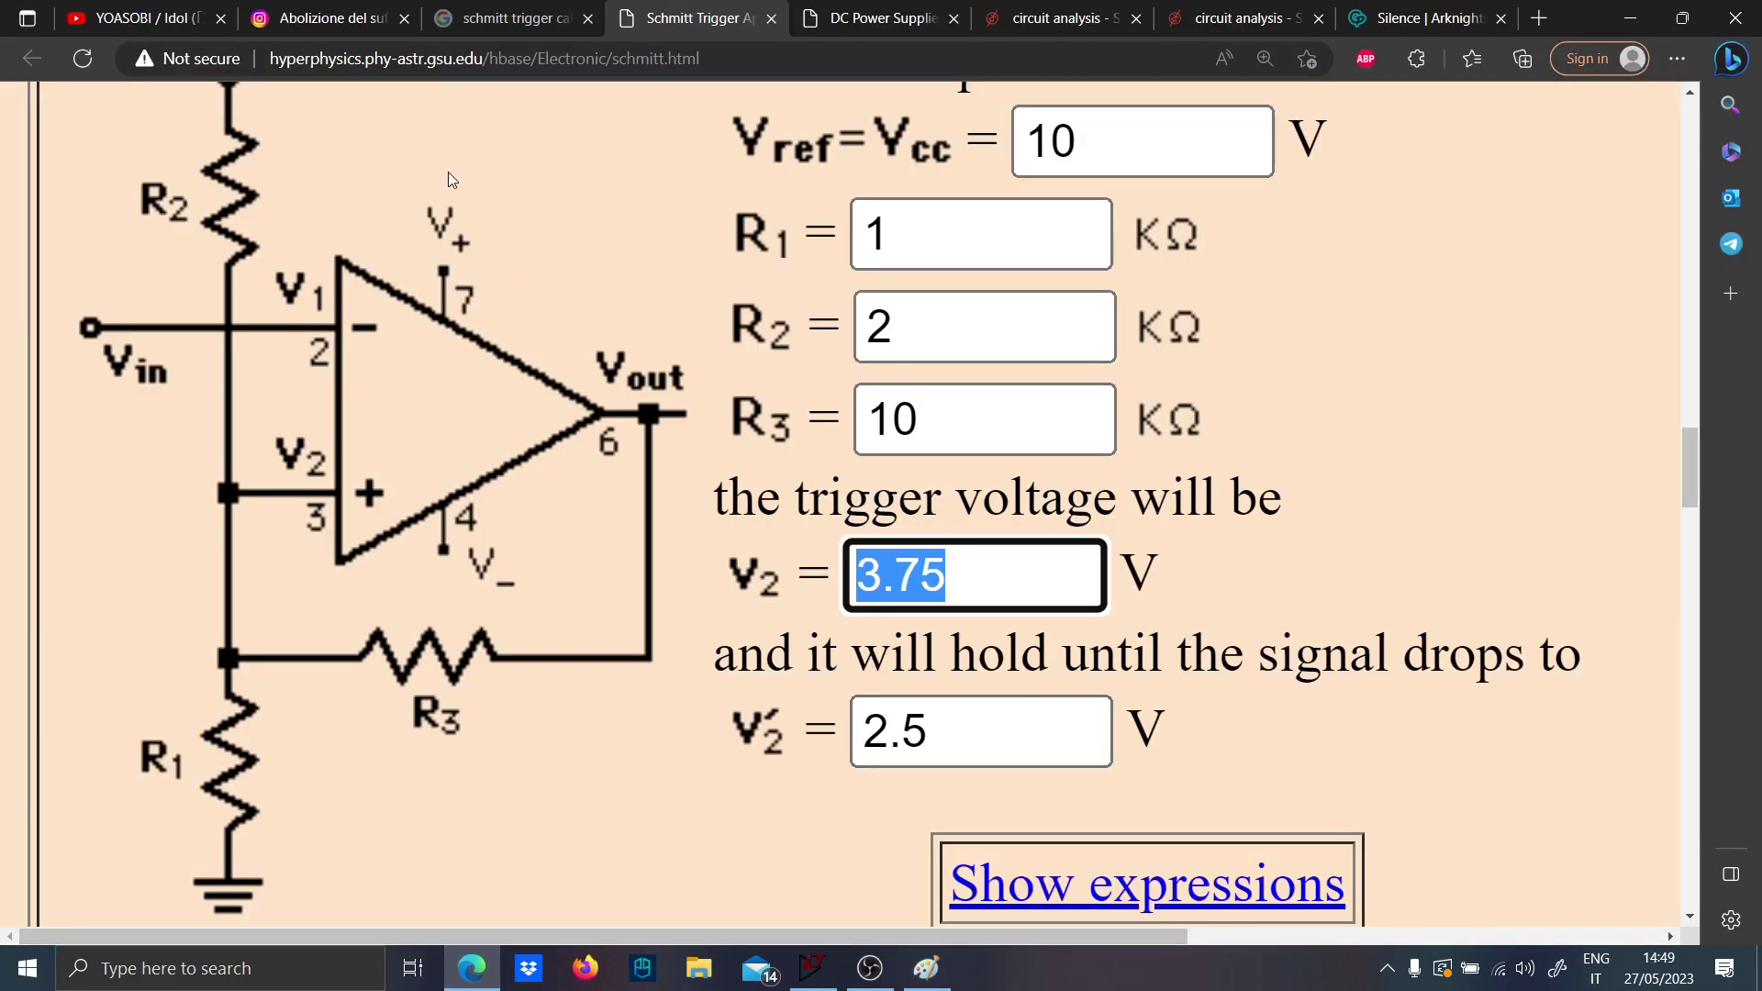
left_click(927, 968)
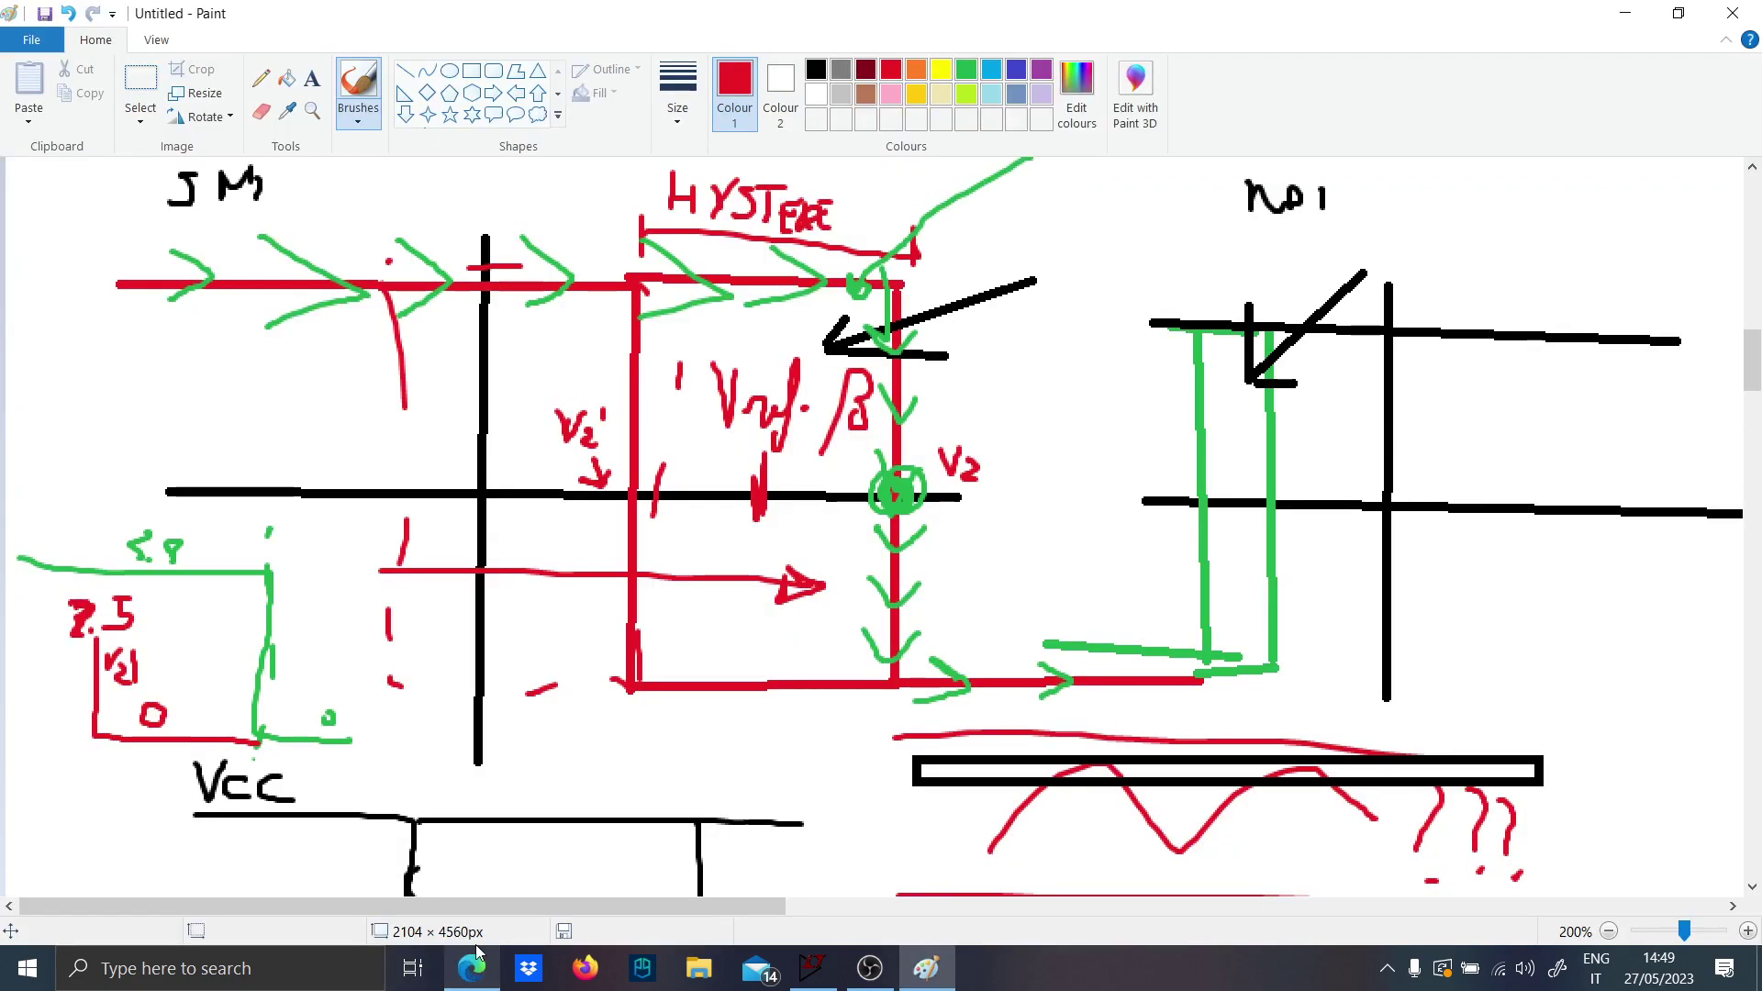
left_click(943, 975)
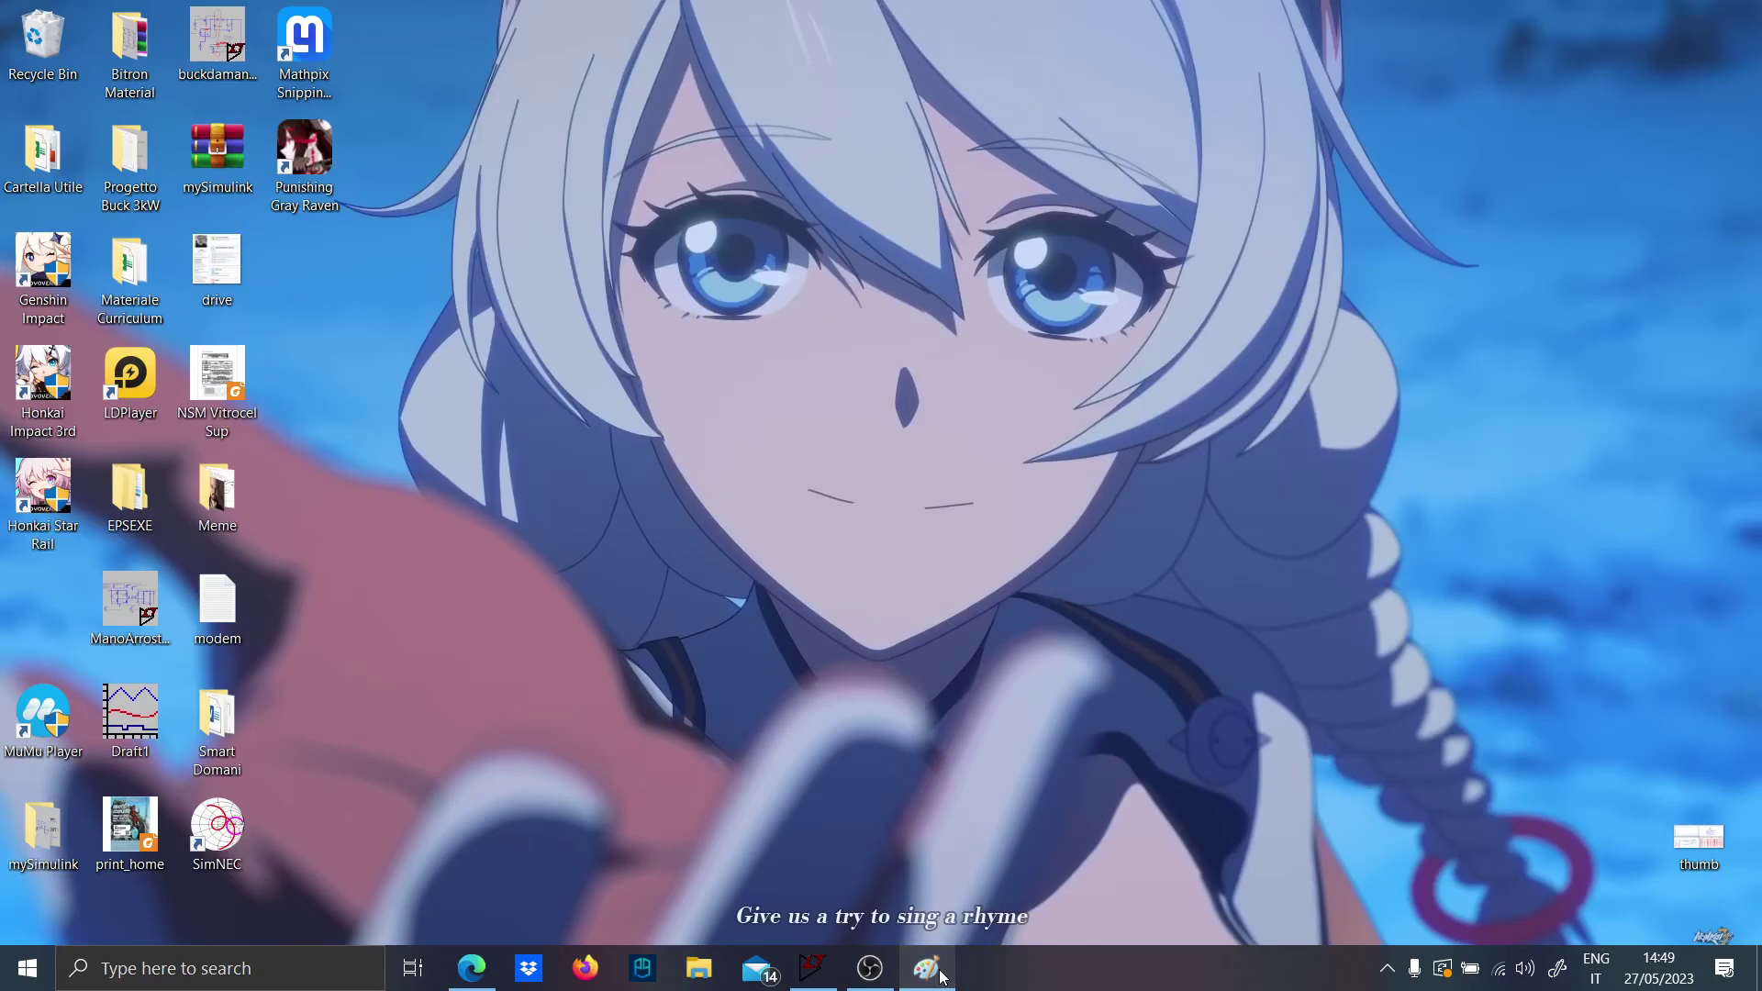
Restore the Draft2 schematic alongside its V(out)-vs-V(in) loop switching near 3.06 V and 3.78 V.
left_click(831, 968)
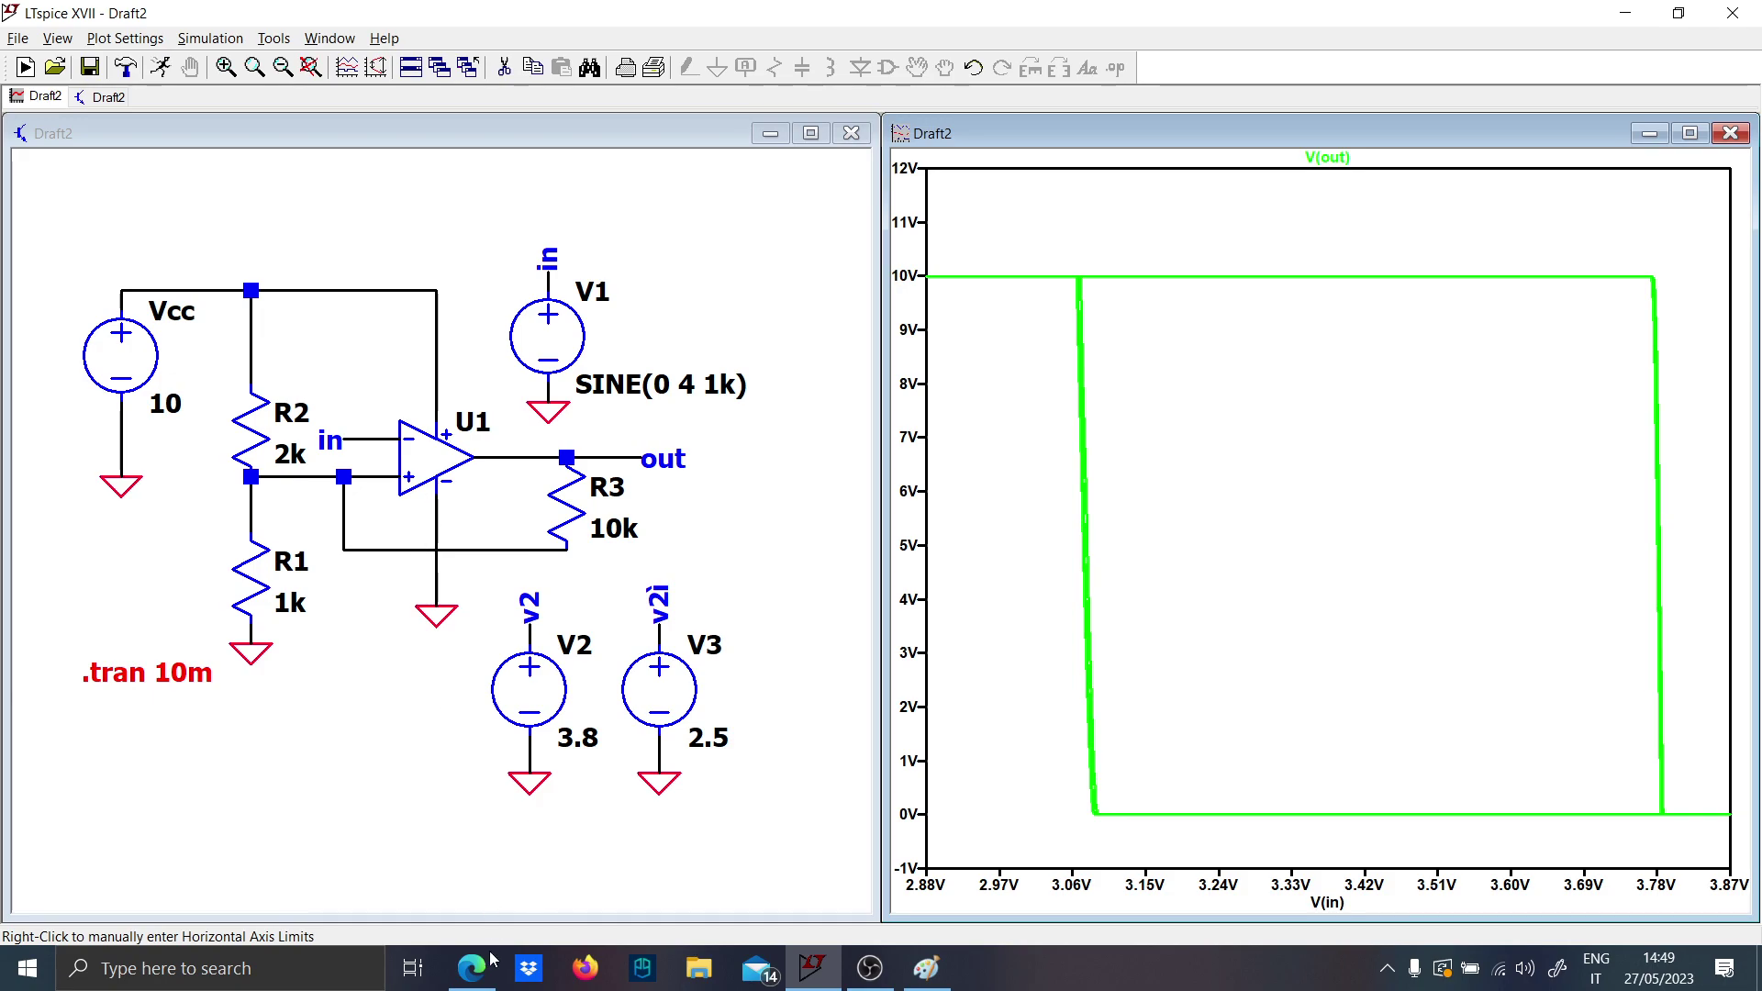
mouse_move(472, 968)
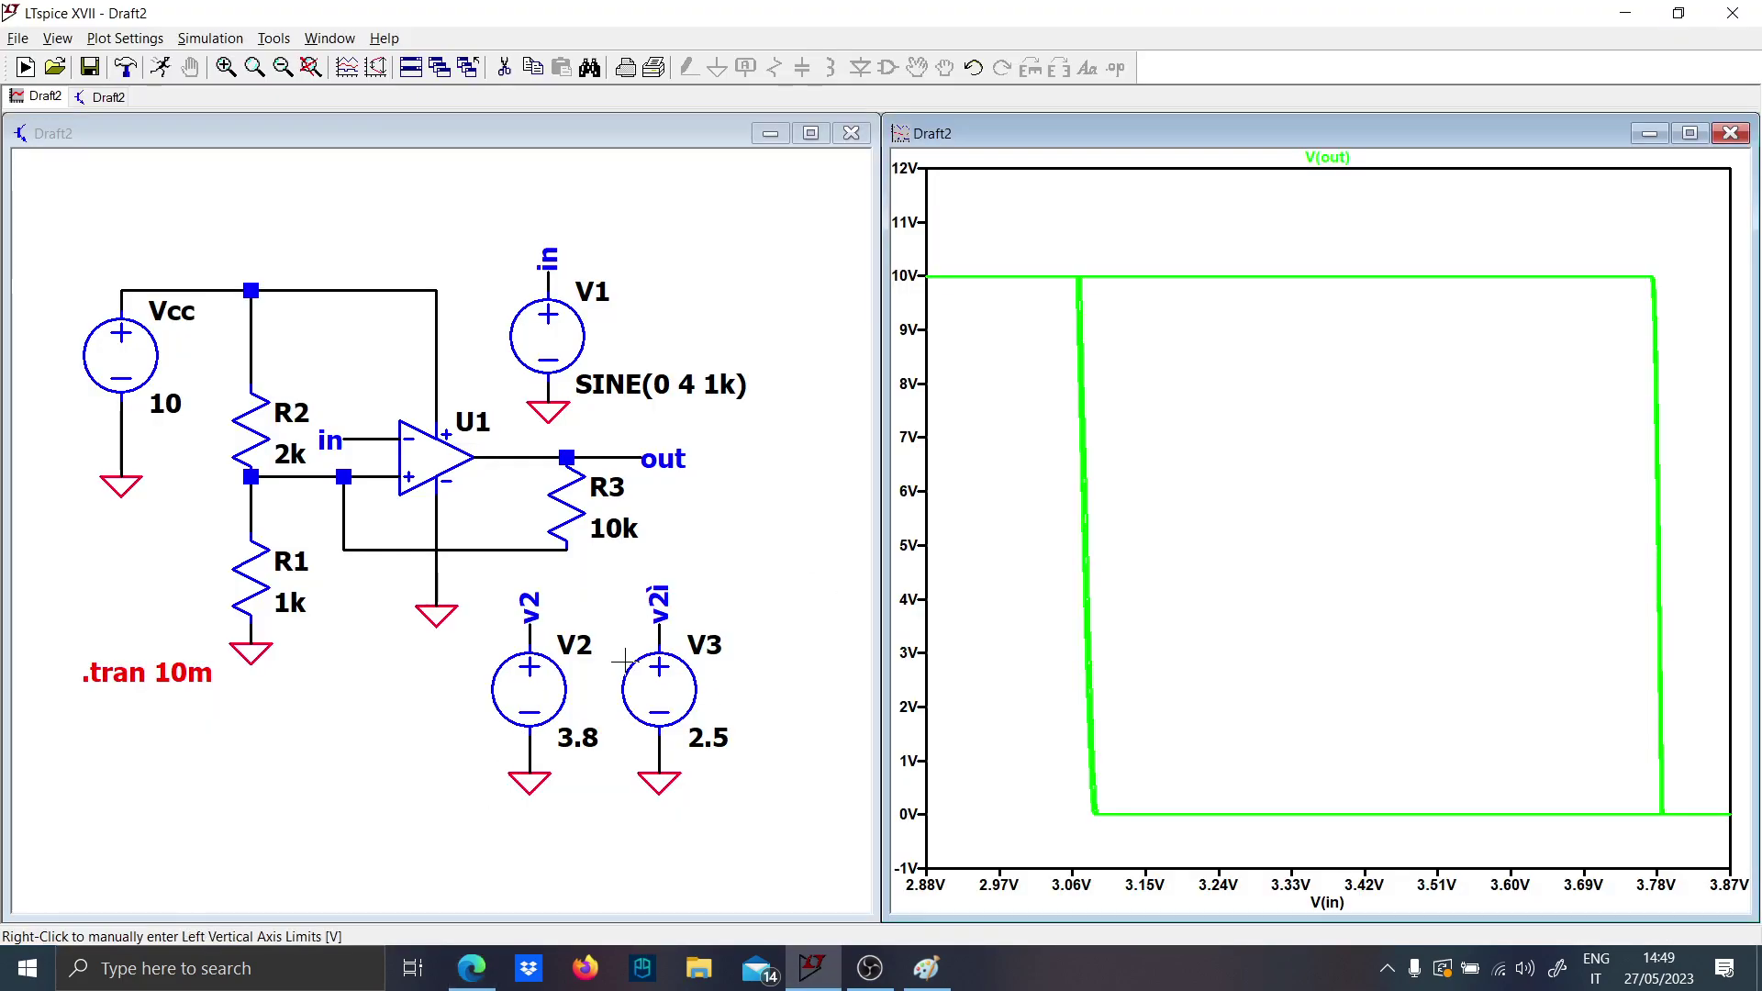
mouse_move(458, 971)
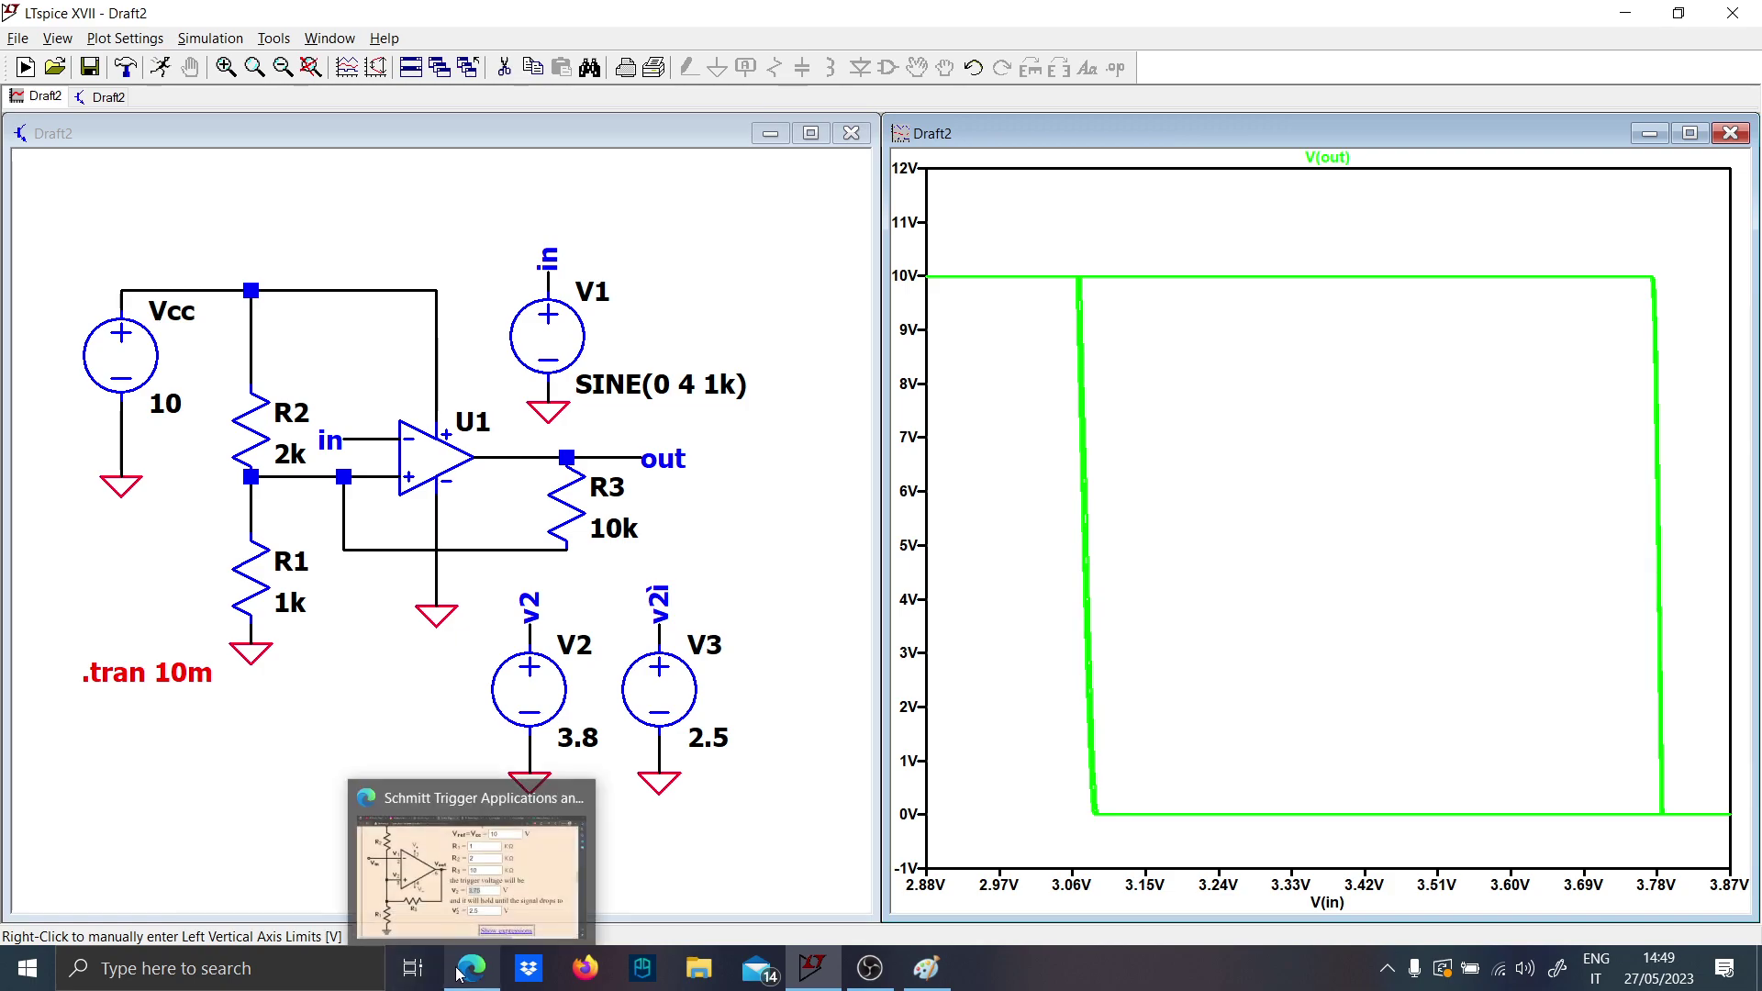
Check the OBS recording window twice, then minimise LTspice to reveal the desktop.
left_click(859, 960)
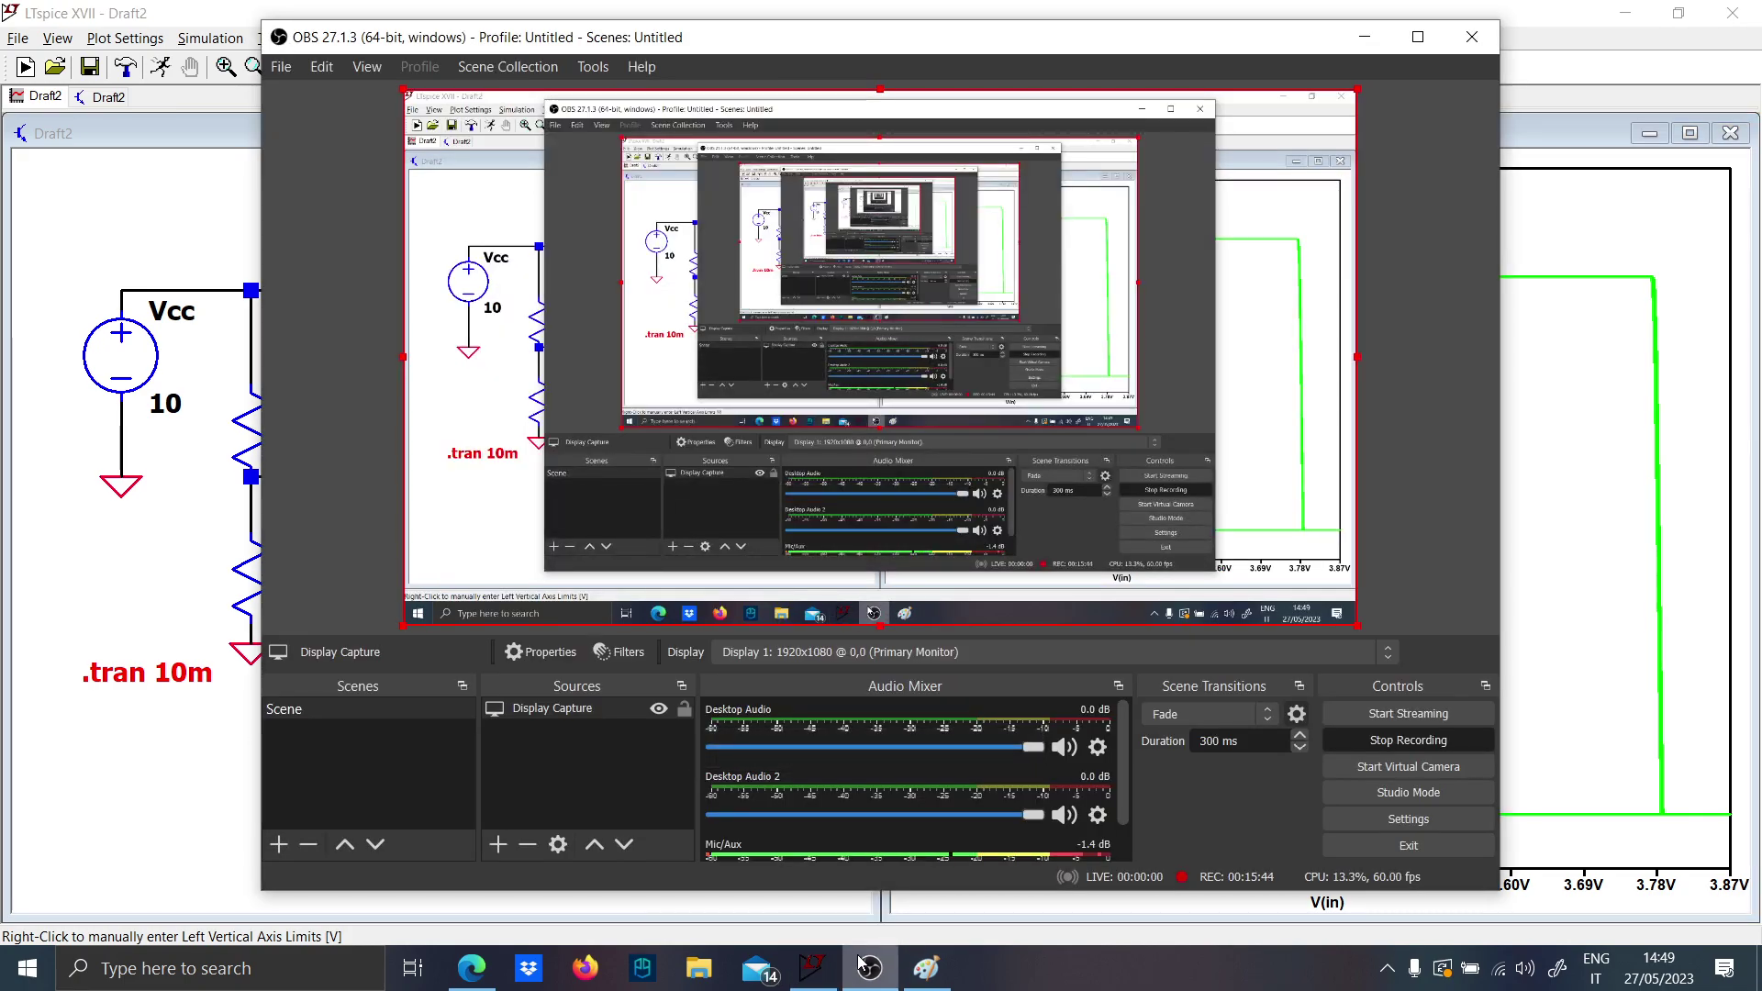
left_click(861, 962)
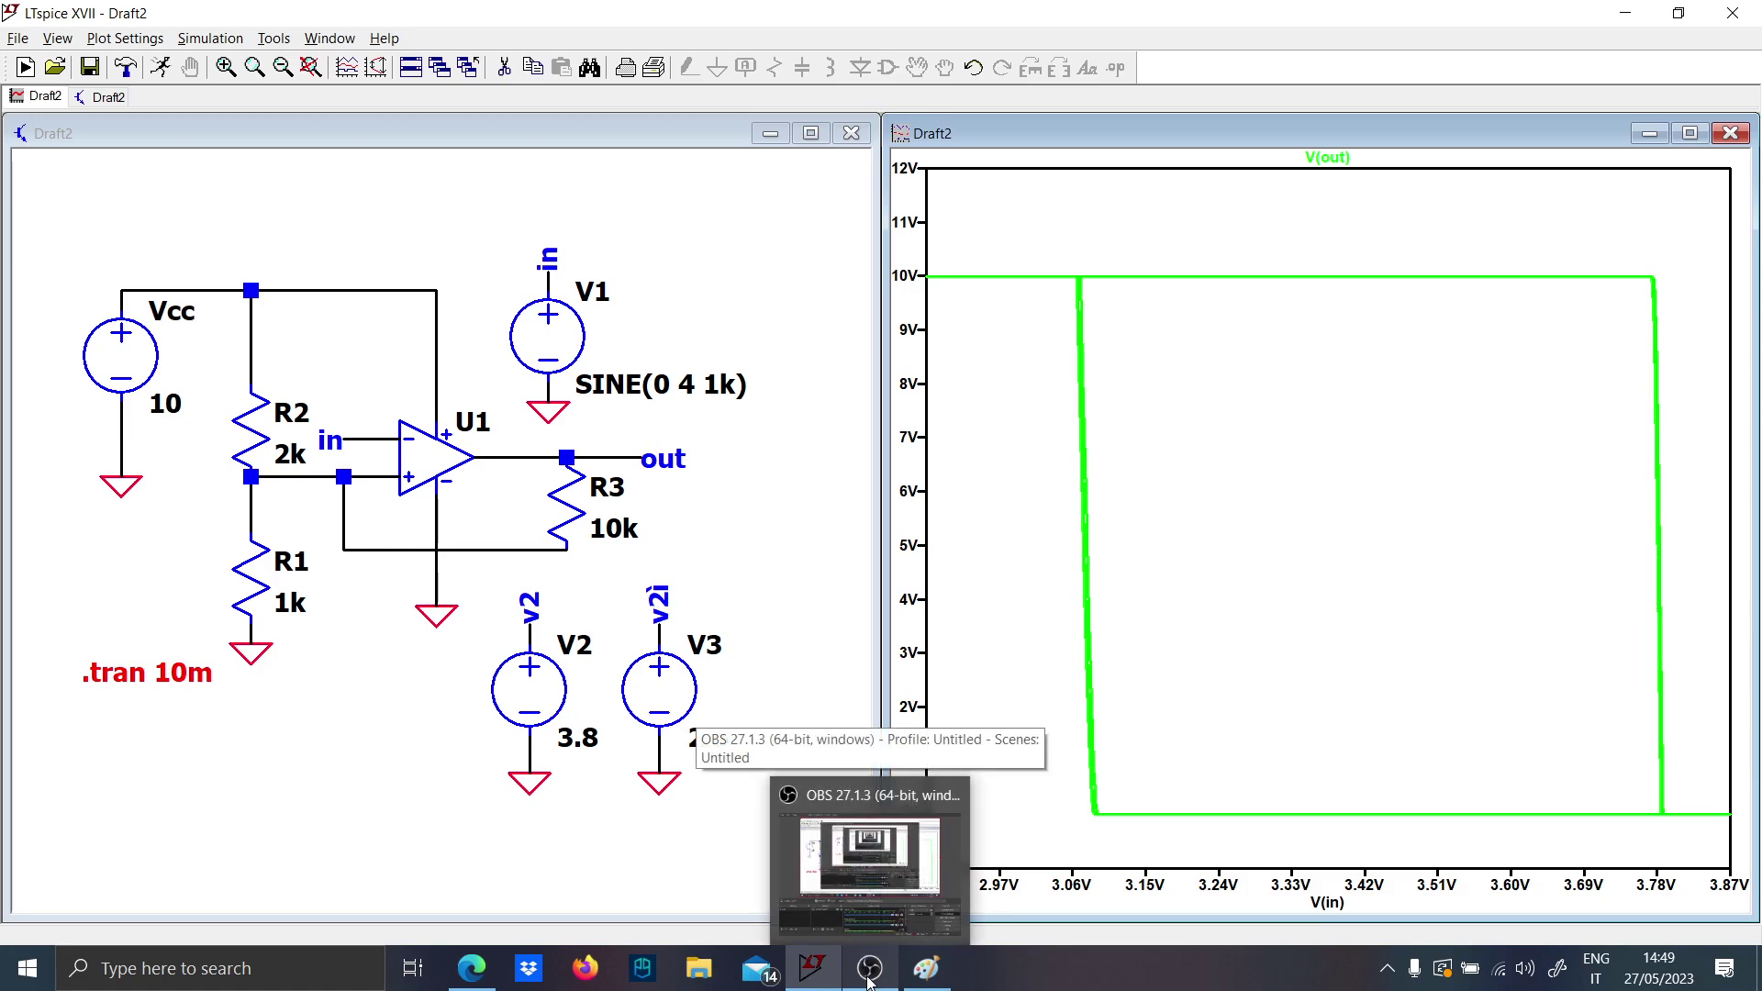
left_click(867, 973)
left_click(867, 971)
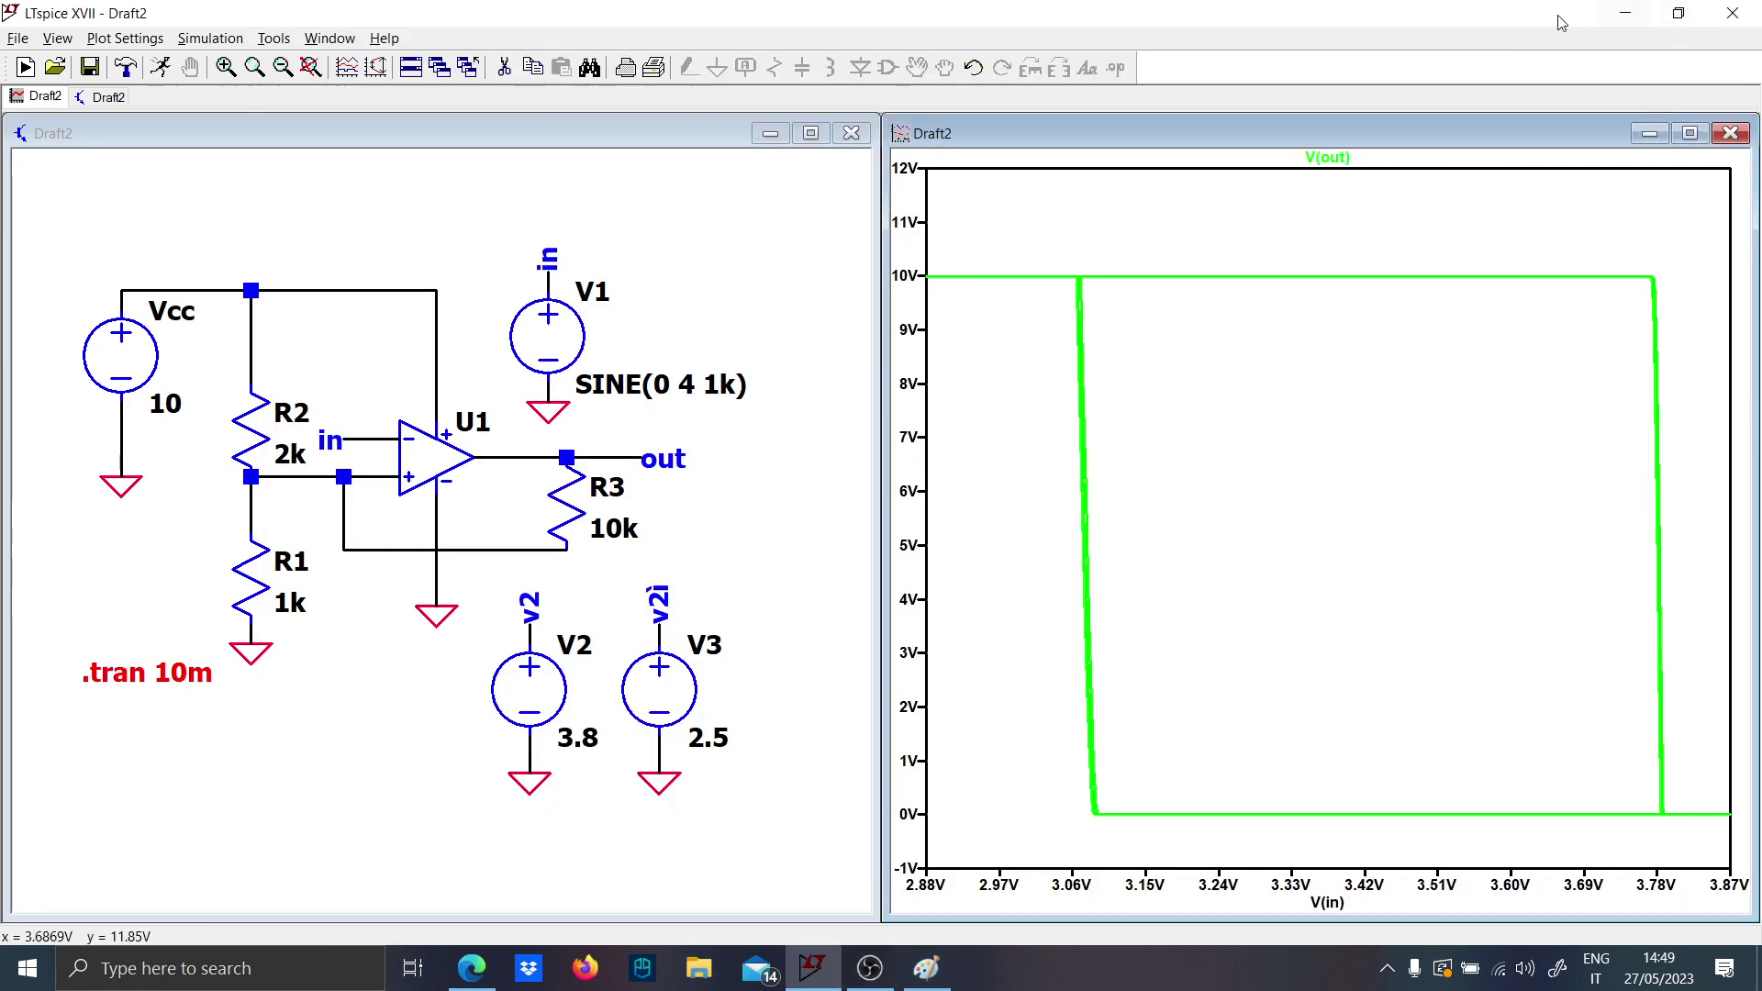
left_click(1625, 13)
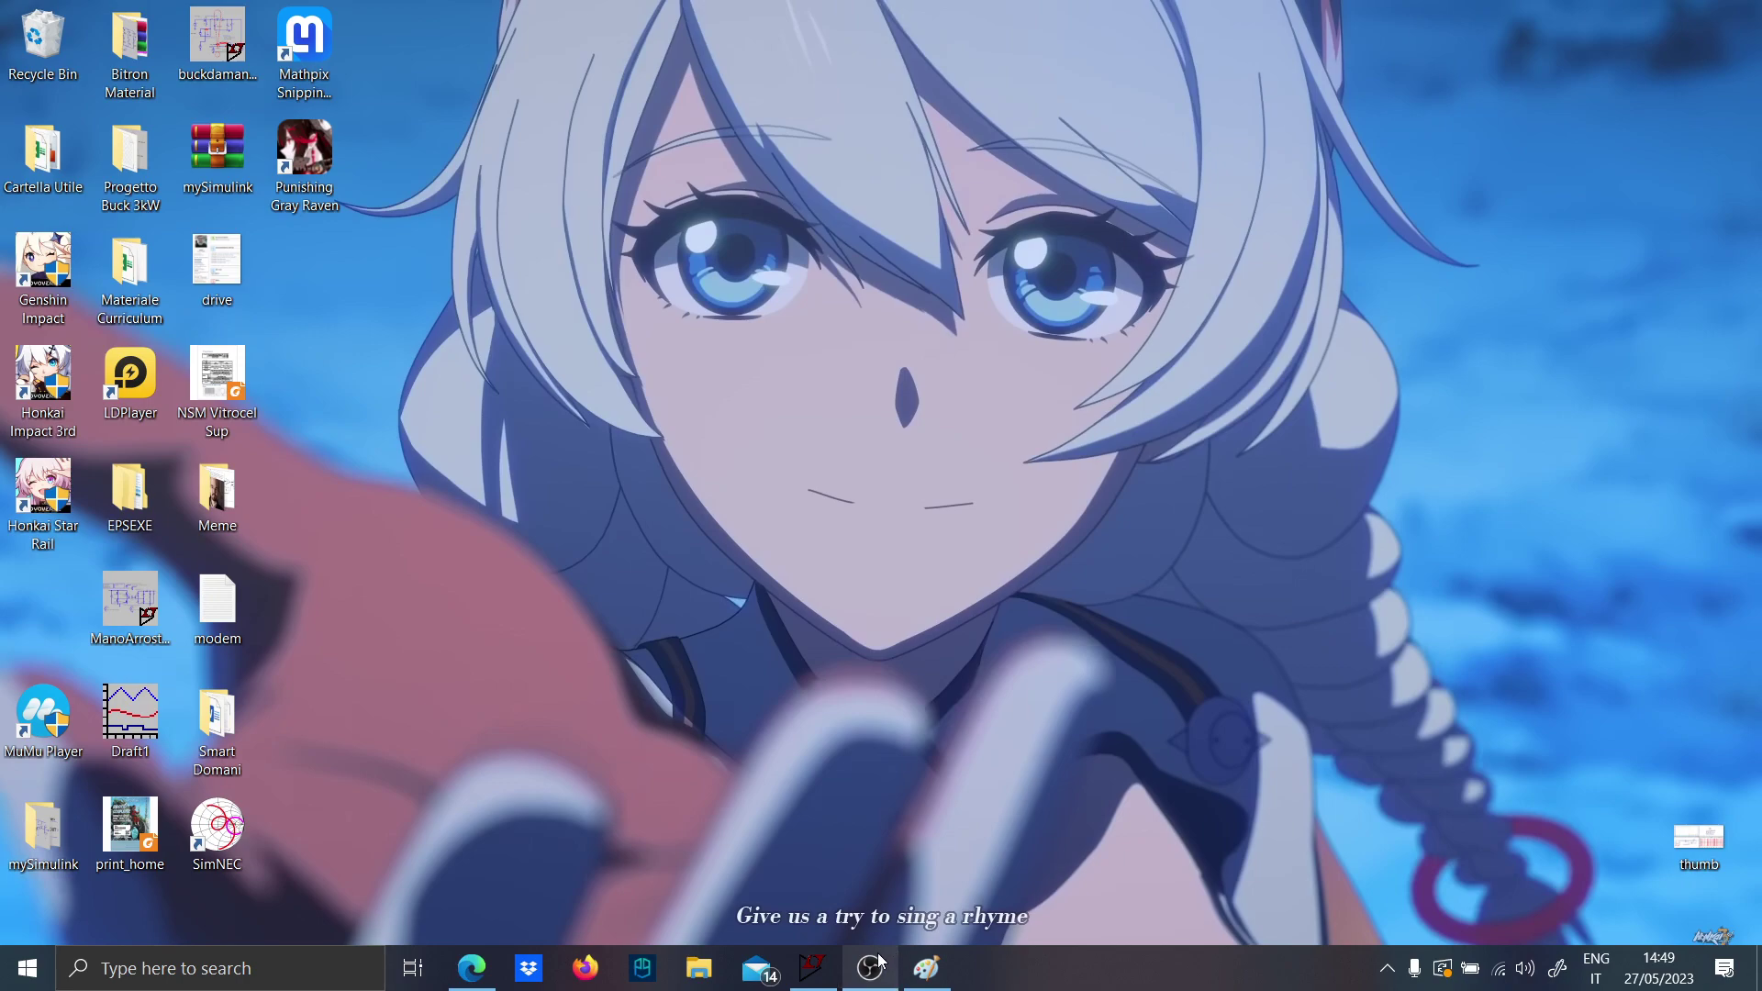